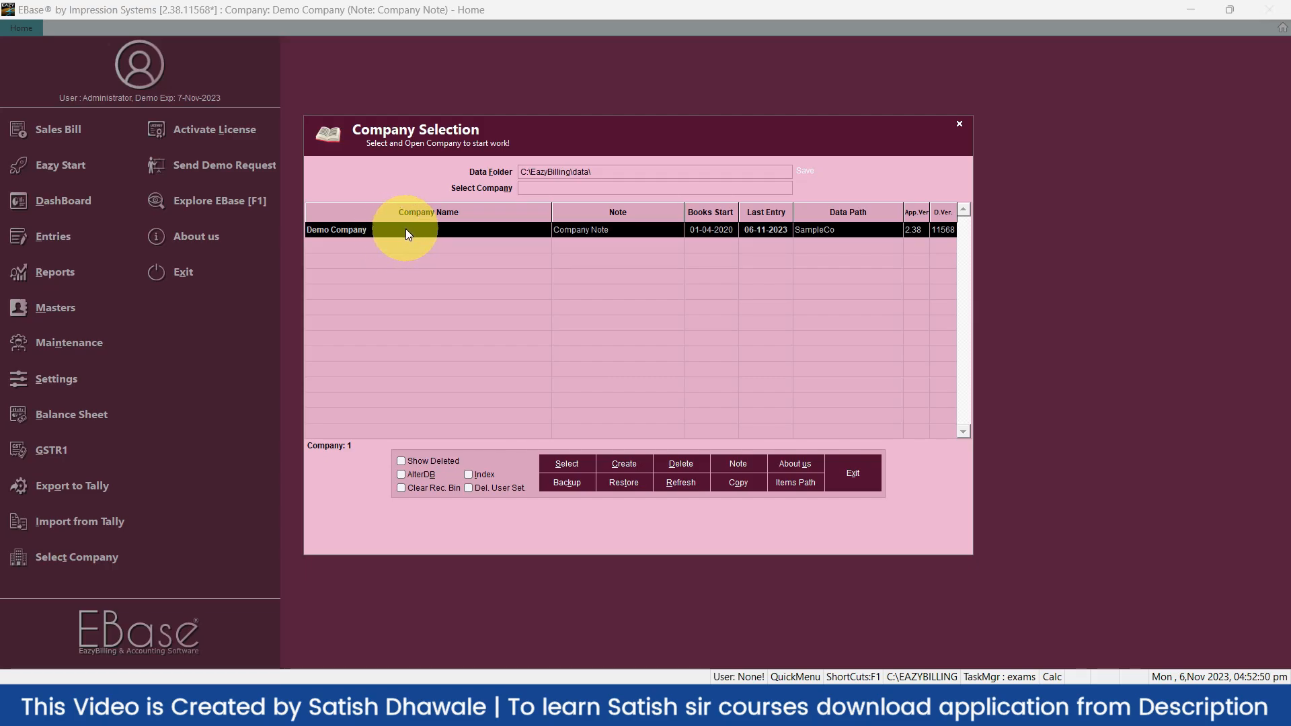
# Open Demo Company and start Cash Memo CM-0003, dated 6-Nov-2023, for customer Cash
pyautogui.doubleClick(406, 232)
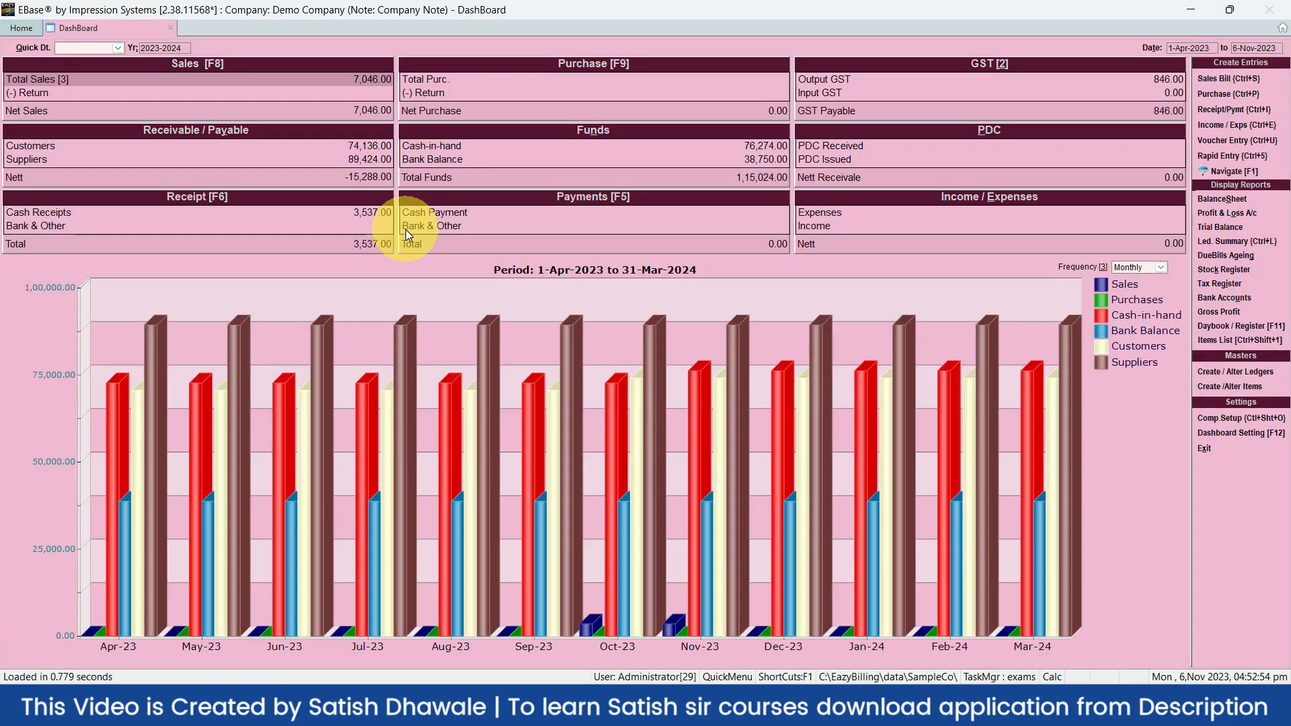
pyautogui.hotkey('ctrl', 's')
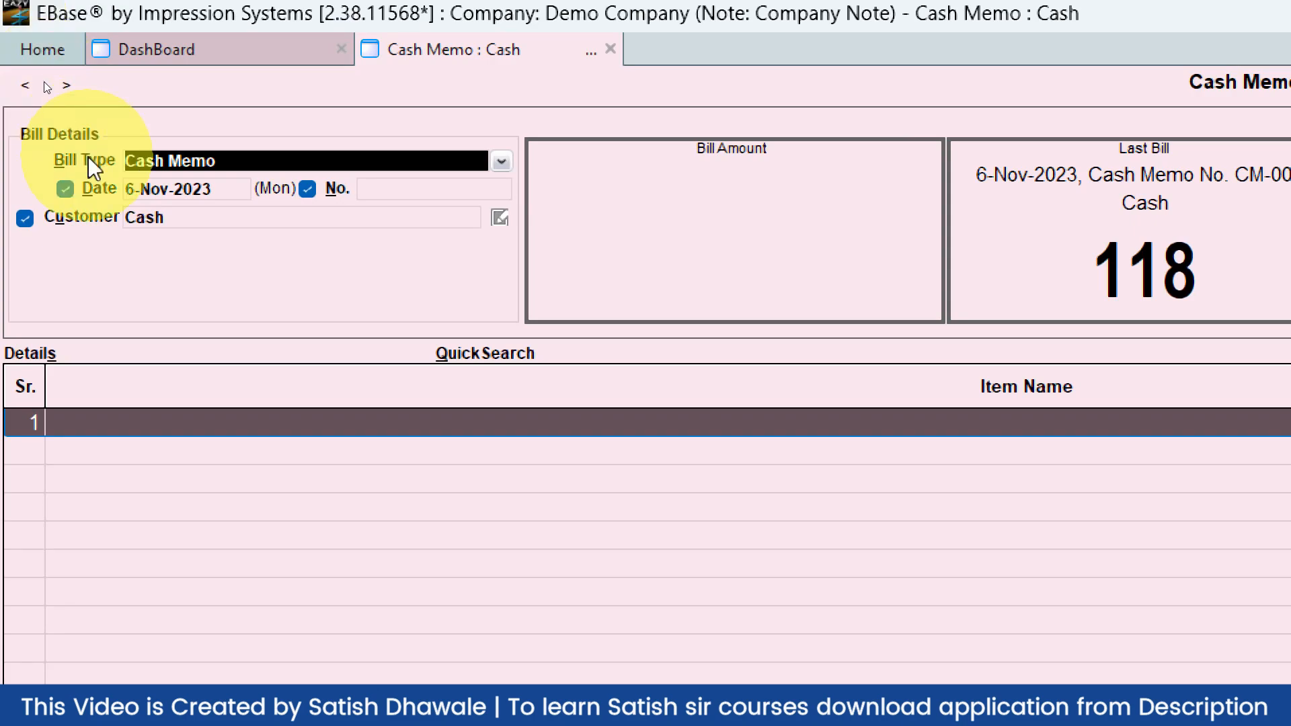
pyautogui.click(166, 216)
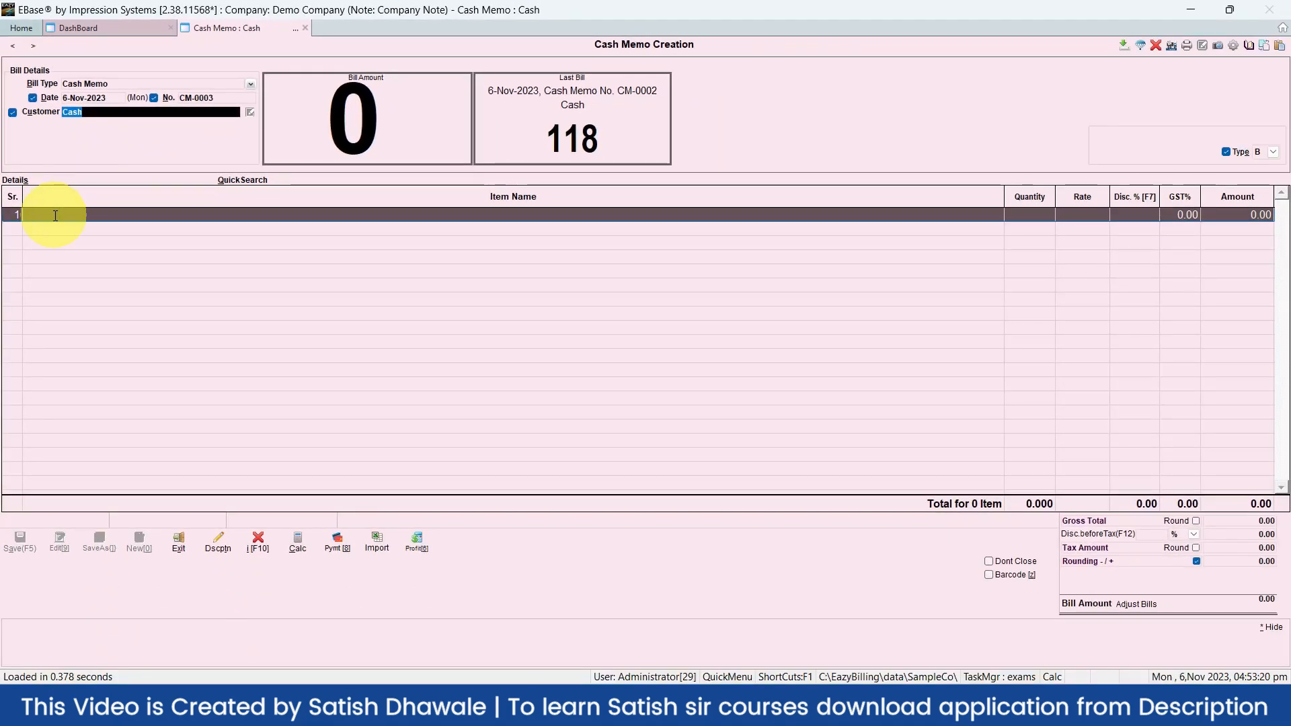
# Add ANCHOR FASTNER, 2 NOS at rate 50 with 18% GST (total 118), and save the memo
pyautogui.click(55, 215)
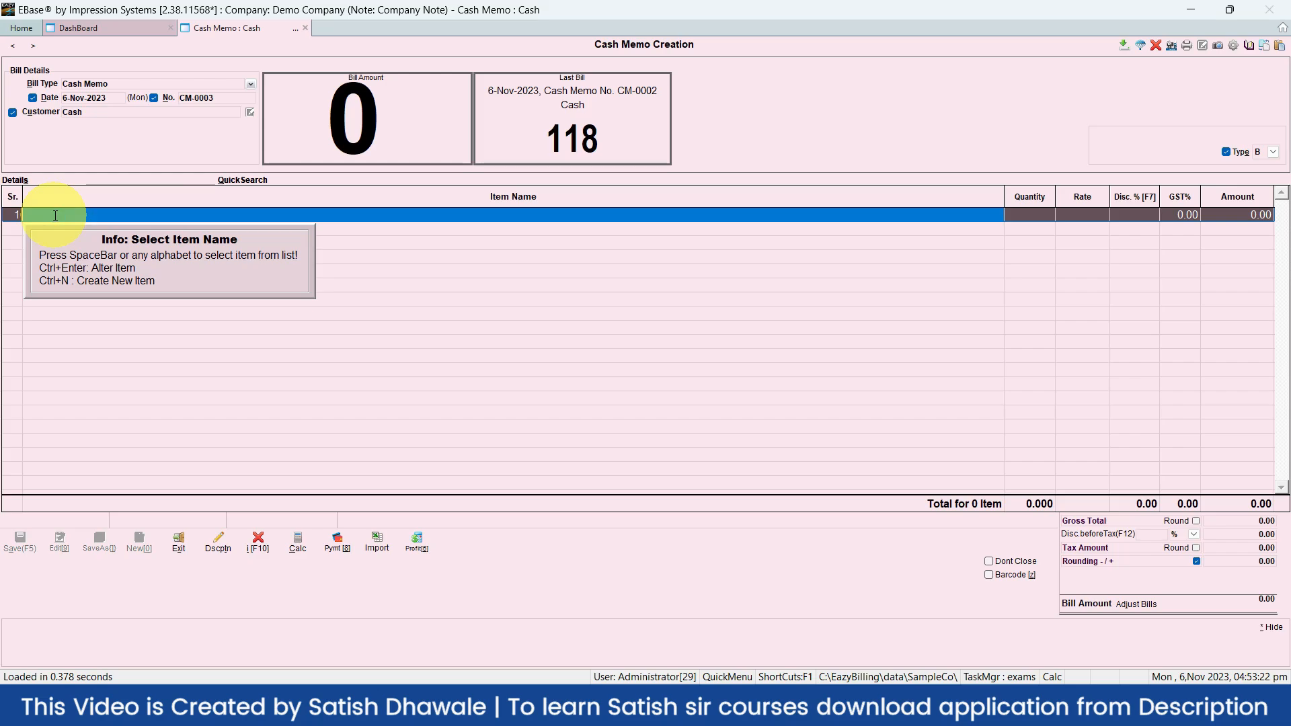
pyautogui.write('D')
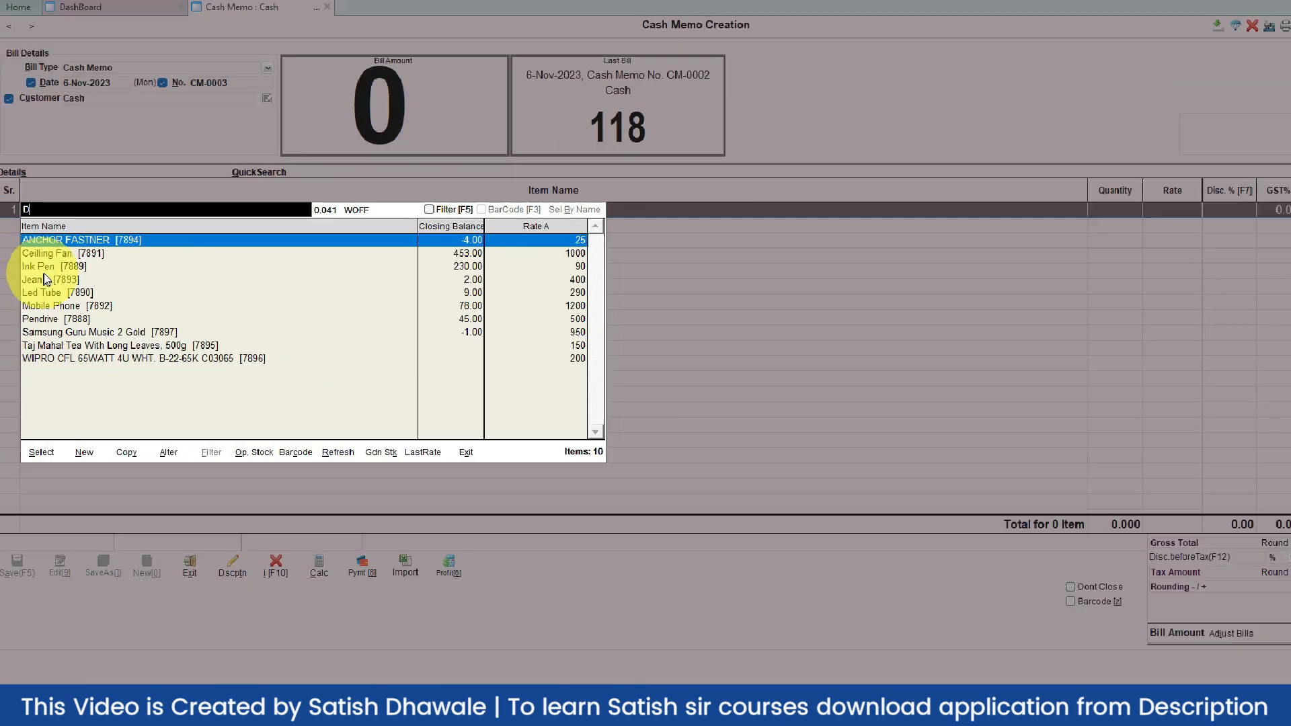
pyautogui.click(59, 240)
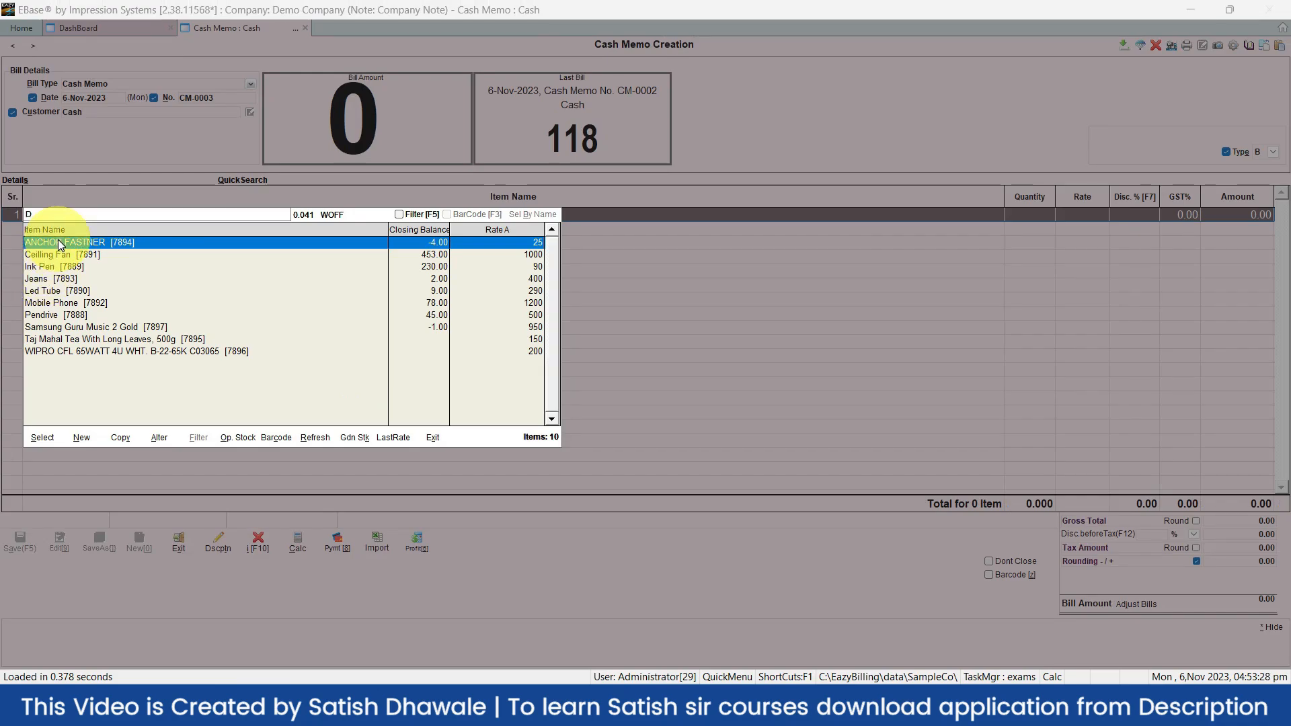
pyautogui.doubleClick(59, 243)
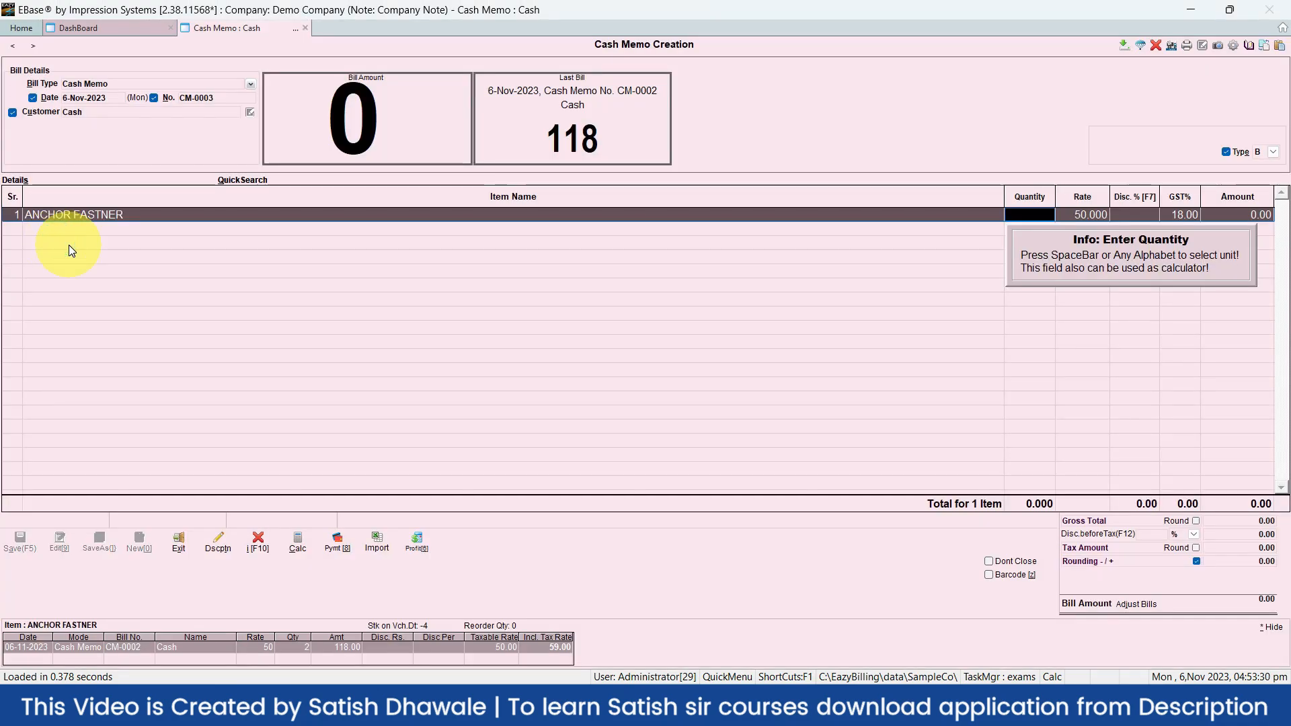
pyautogui.click(1040, 216)
pyautogui.write('2')
pyautogui.press('Return')
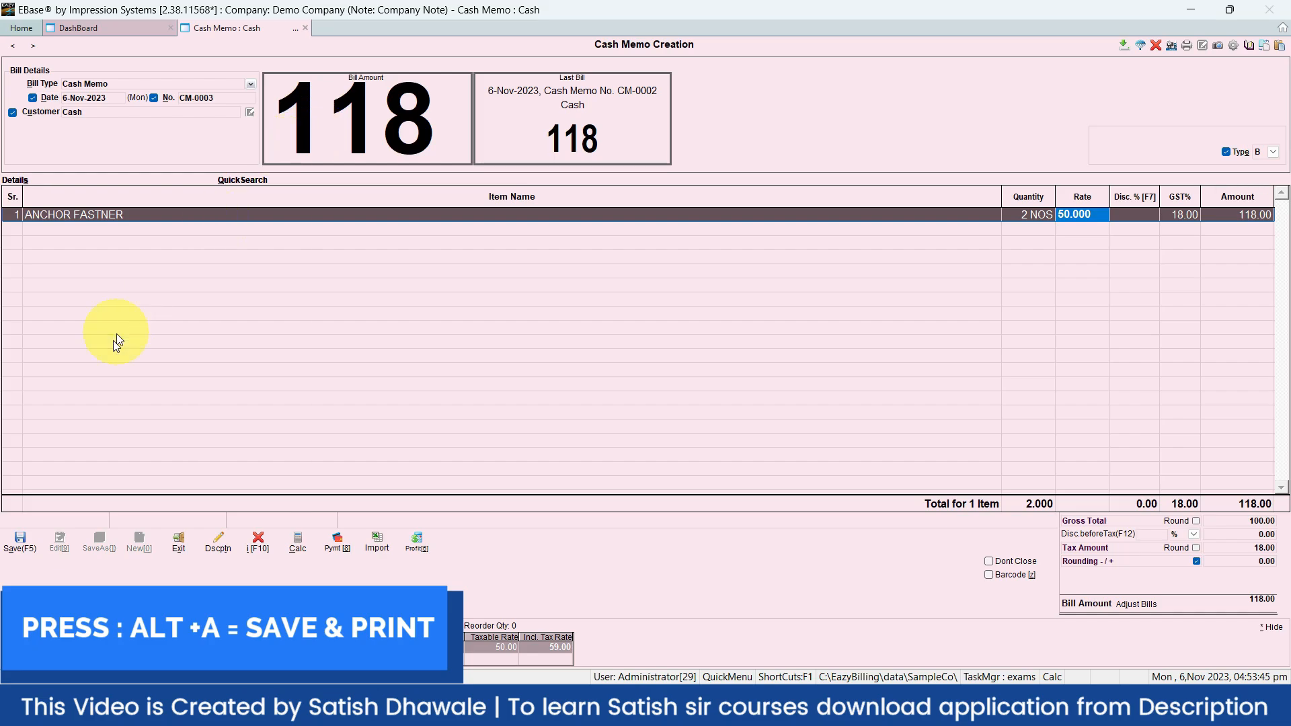
pyautogui.click(14, 543)
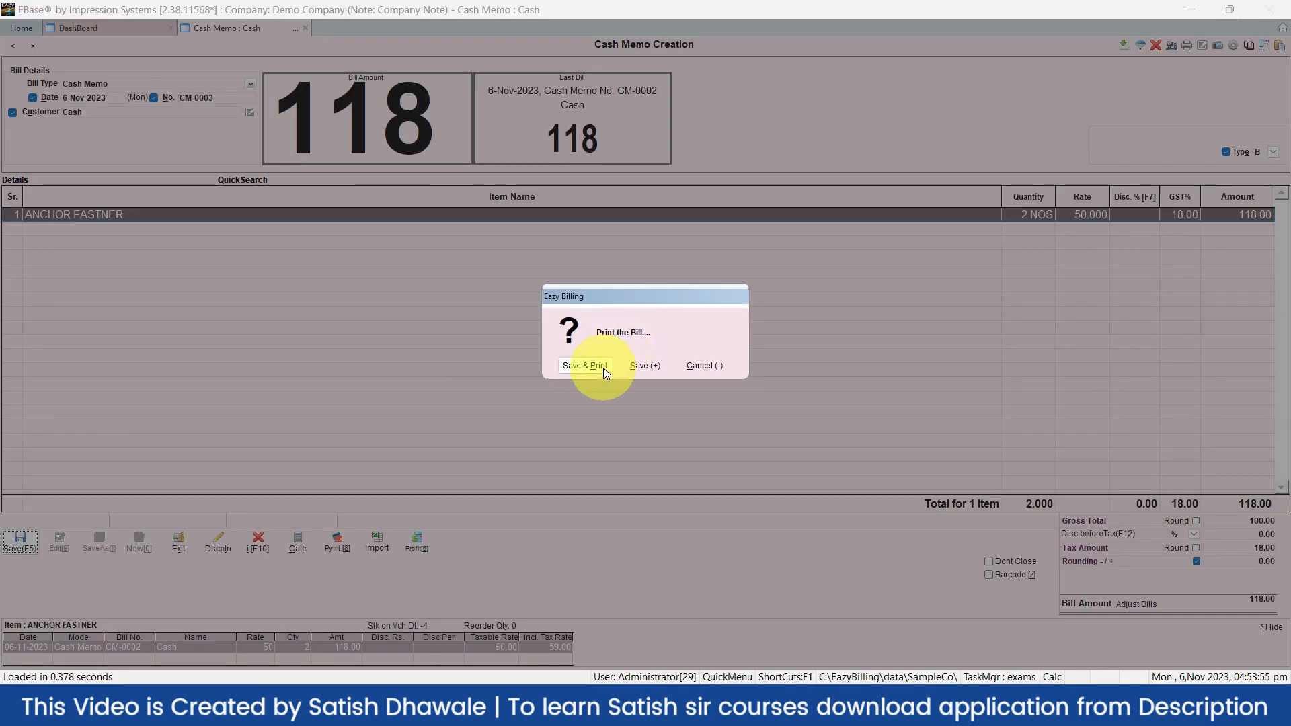
# Save the bill and preview it in the Cash Memo print format
pyautogui.click(603, 369)
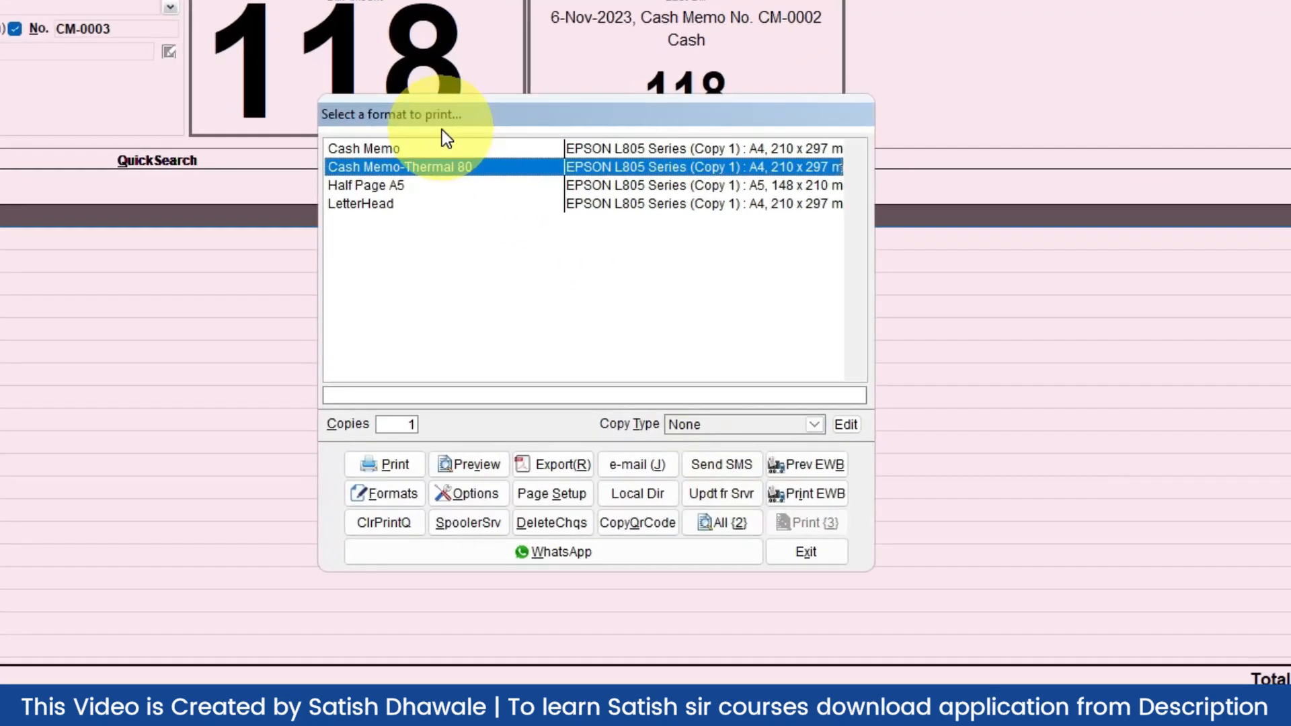
pyautogui.click(419, 149)
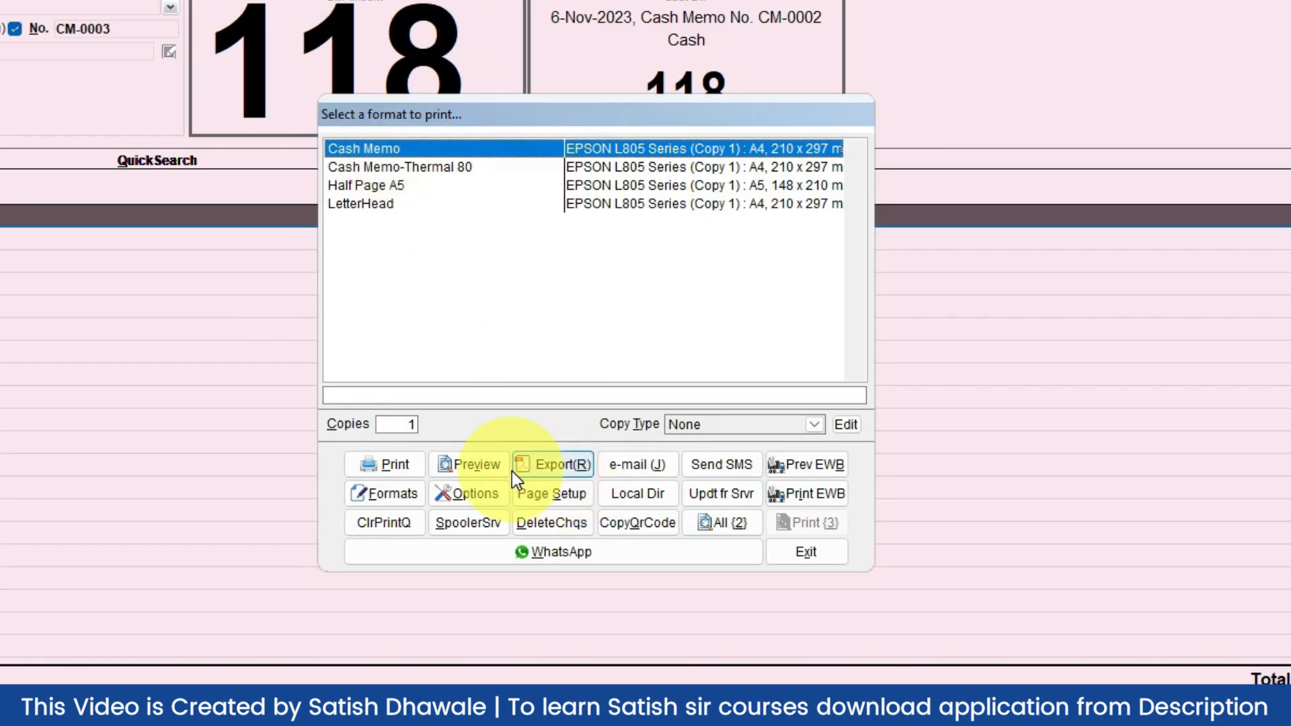
pyautogui.click(494, 467)
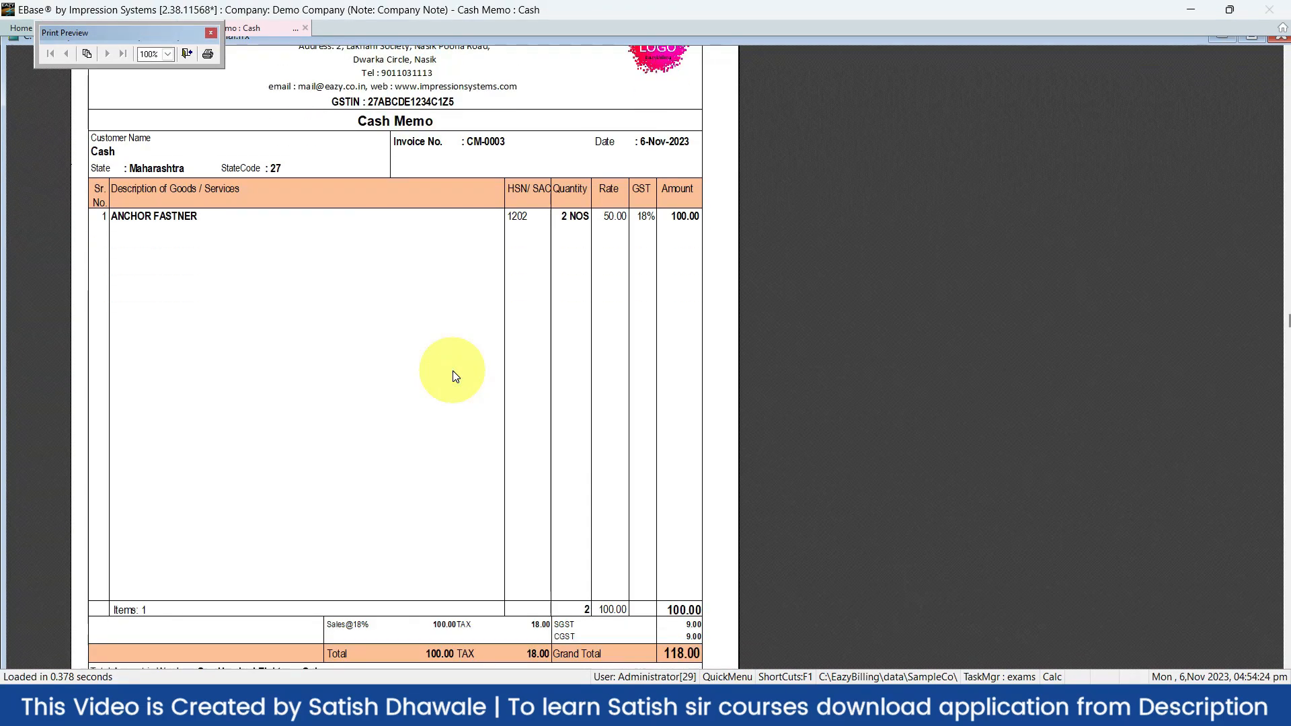
pyautogui.scroll(-5, 454, 377)
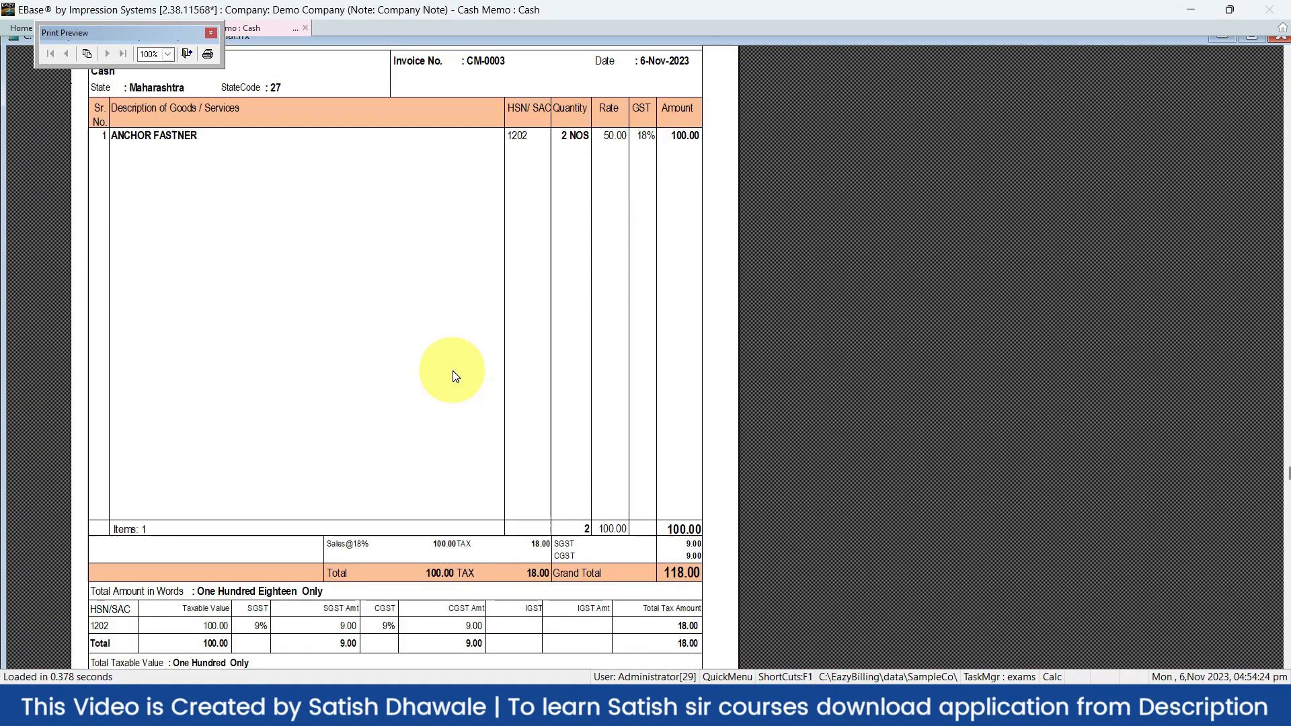
pyautogui.scroll(3, 454, 377)
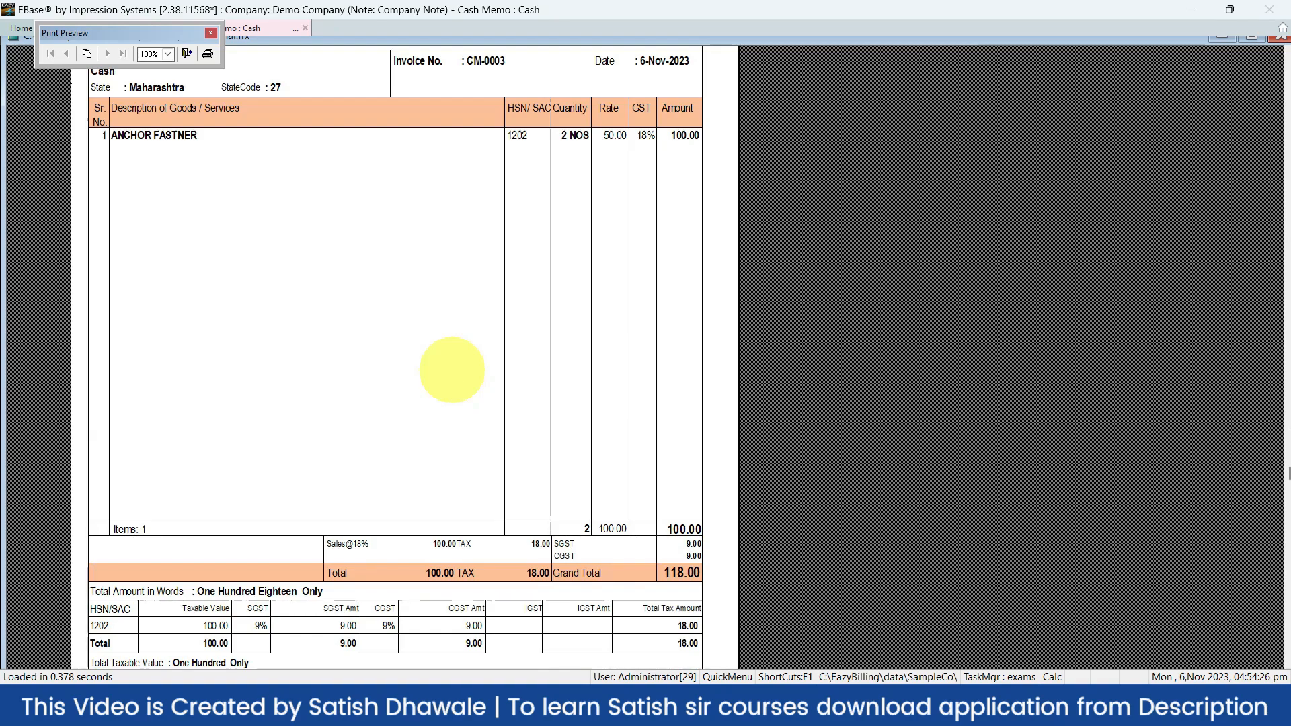
pyautogui.press('Escape')
# Preview the bill again in the Cash Memo-Thermal 80 format
pyautogui.click(374, 173)
pyautogui.click(380, 185)
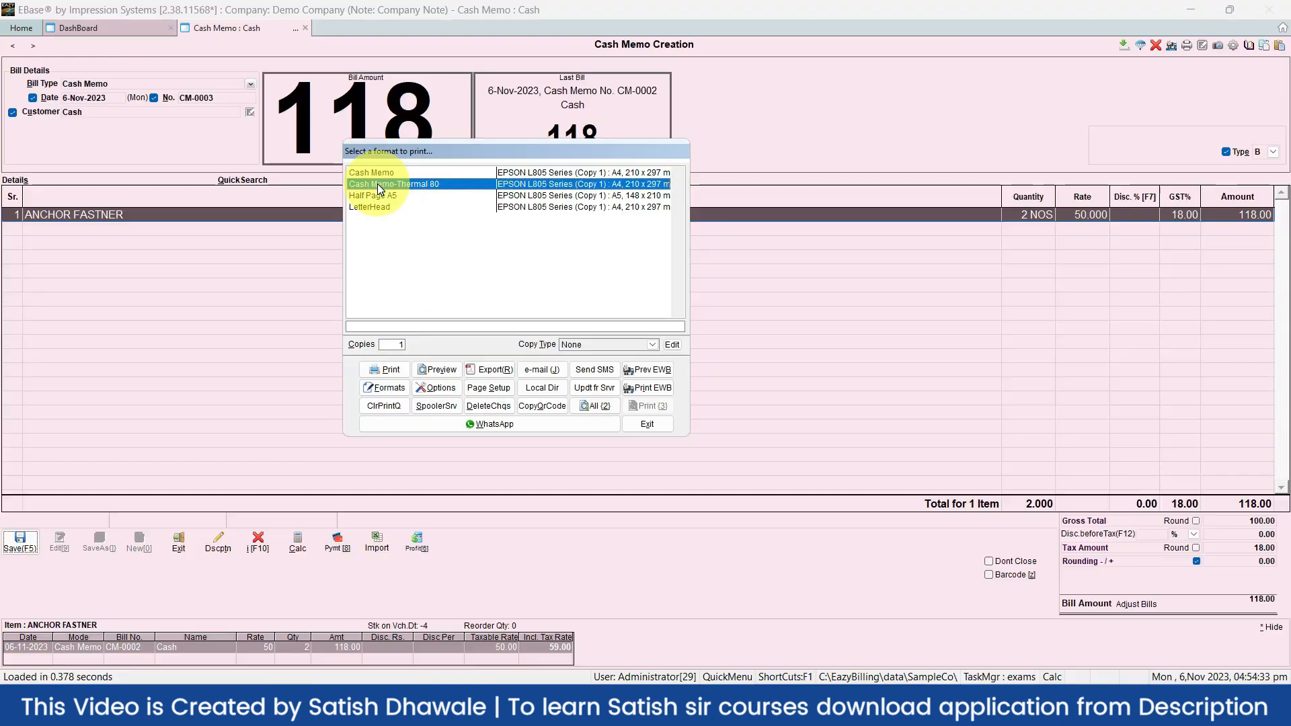
pyautogui.click(441, 369)
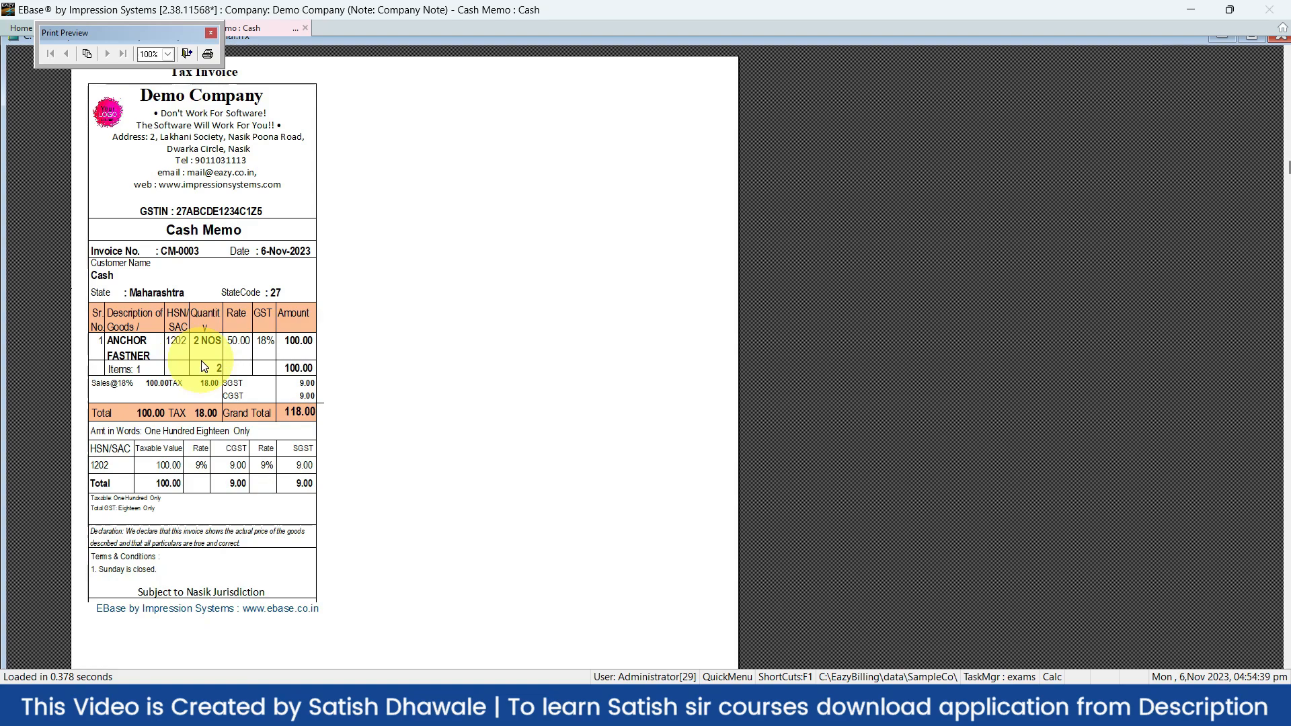
pyautogui.press('Escape')
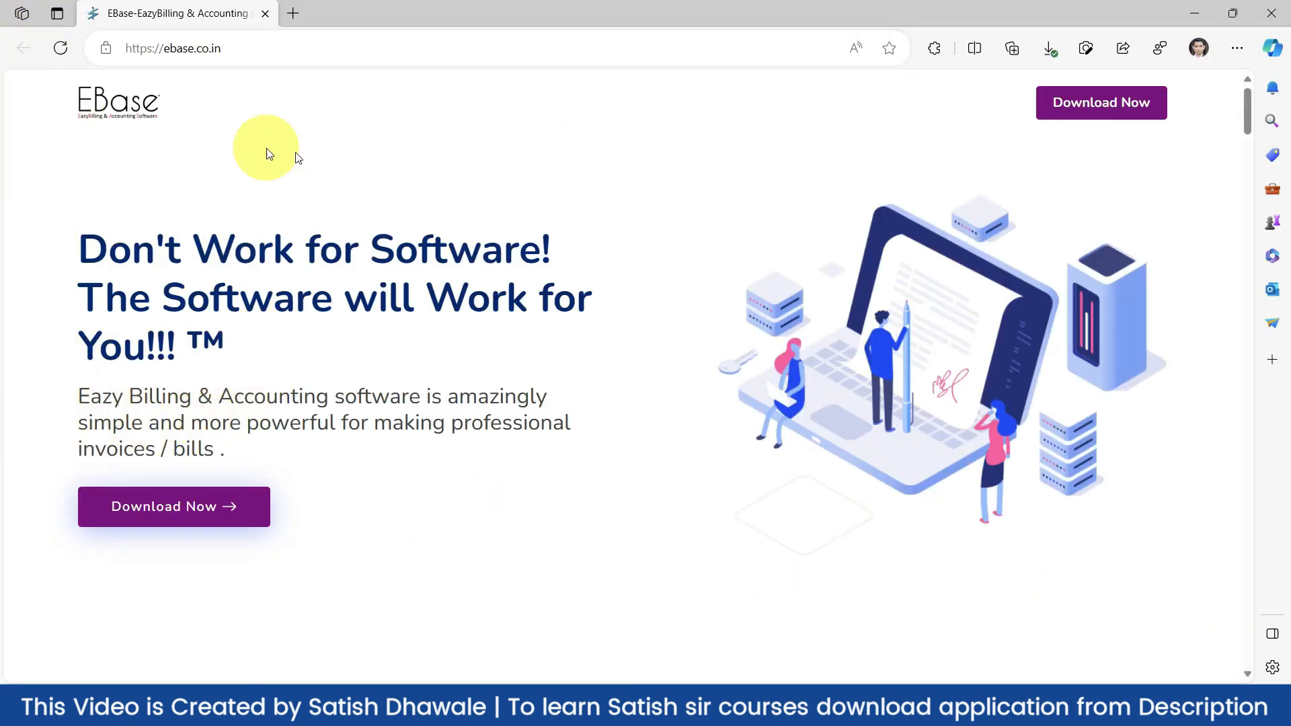
# Download EazyBillingGSTSetup (1).zip (61,889 KB) from the ebase.co.in download page
pyautogui.click(174, 515)
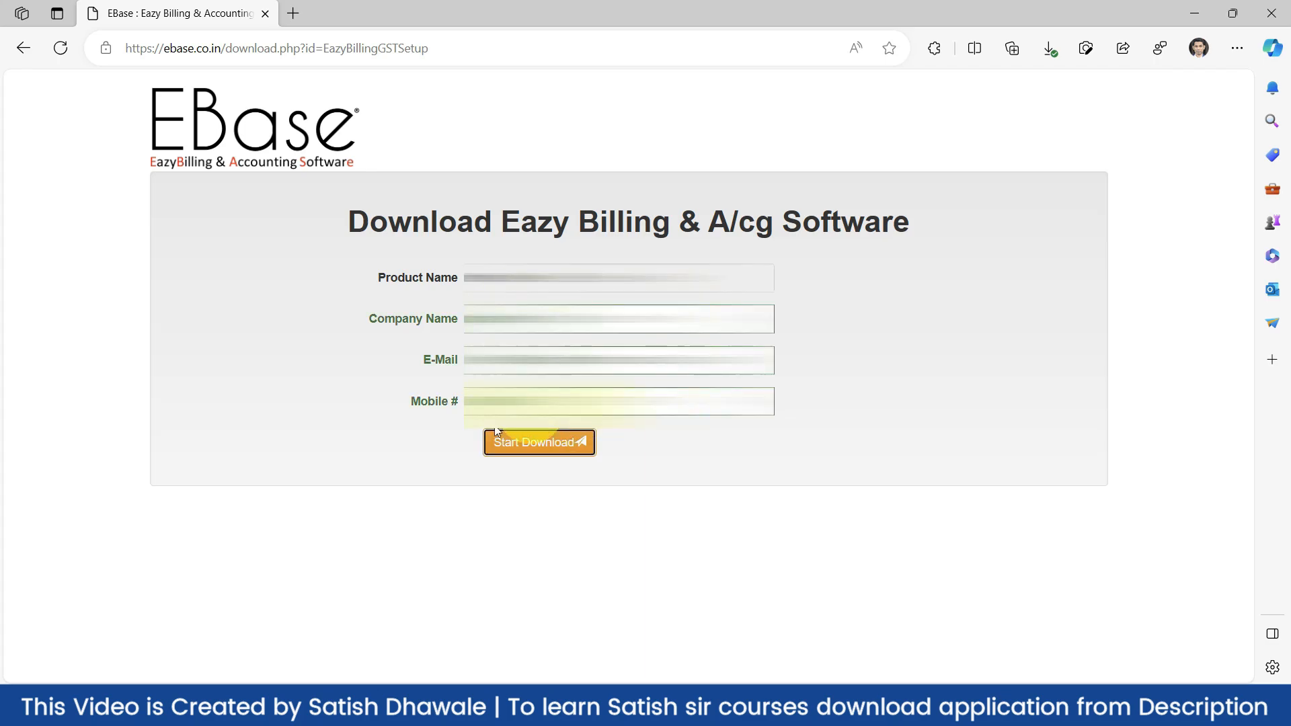
pyautogui.click(528, 447)
pyautogui.click(529, 447)
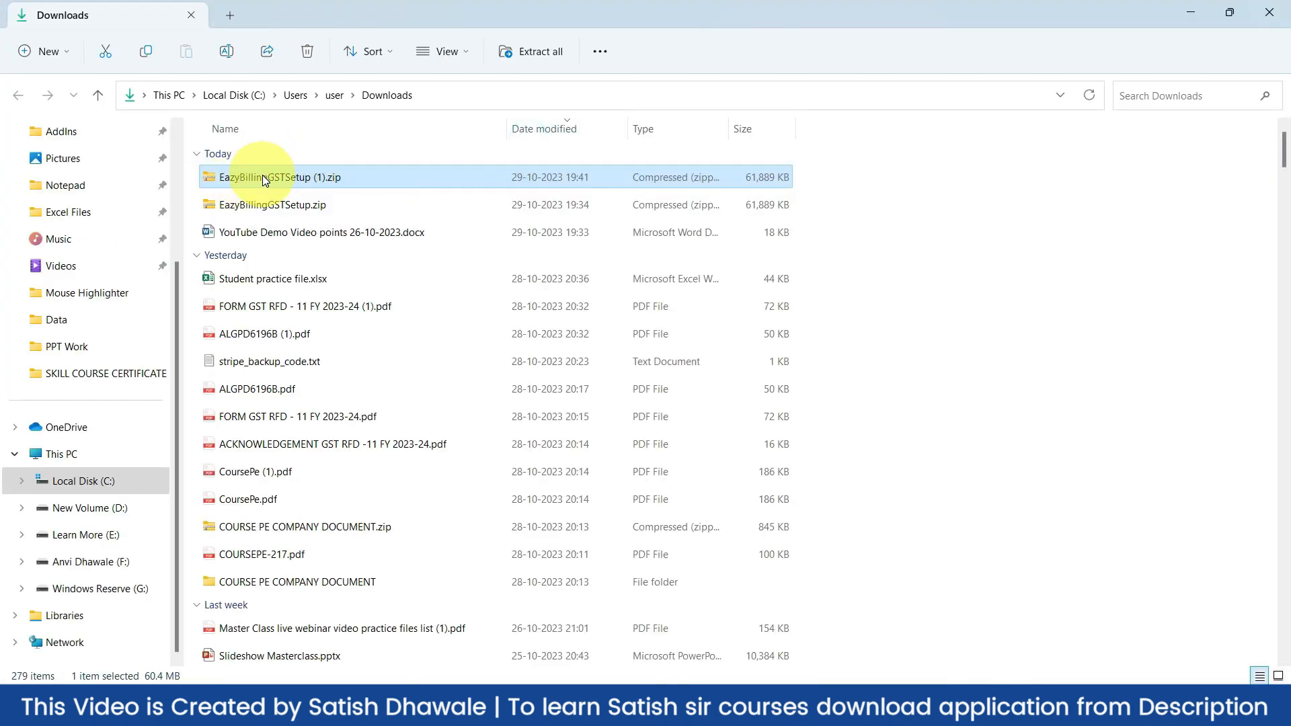
# Extract the zip with WinRAR to 'EazyBillingGSTSetup (1)' and select EBSetupGST-2.38.exe inside it
pyautogui.rightClick(264, 178)
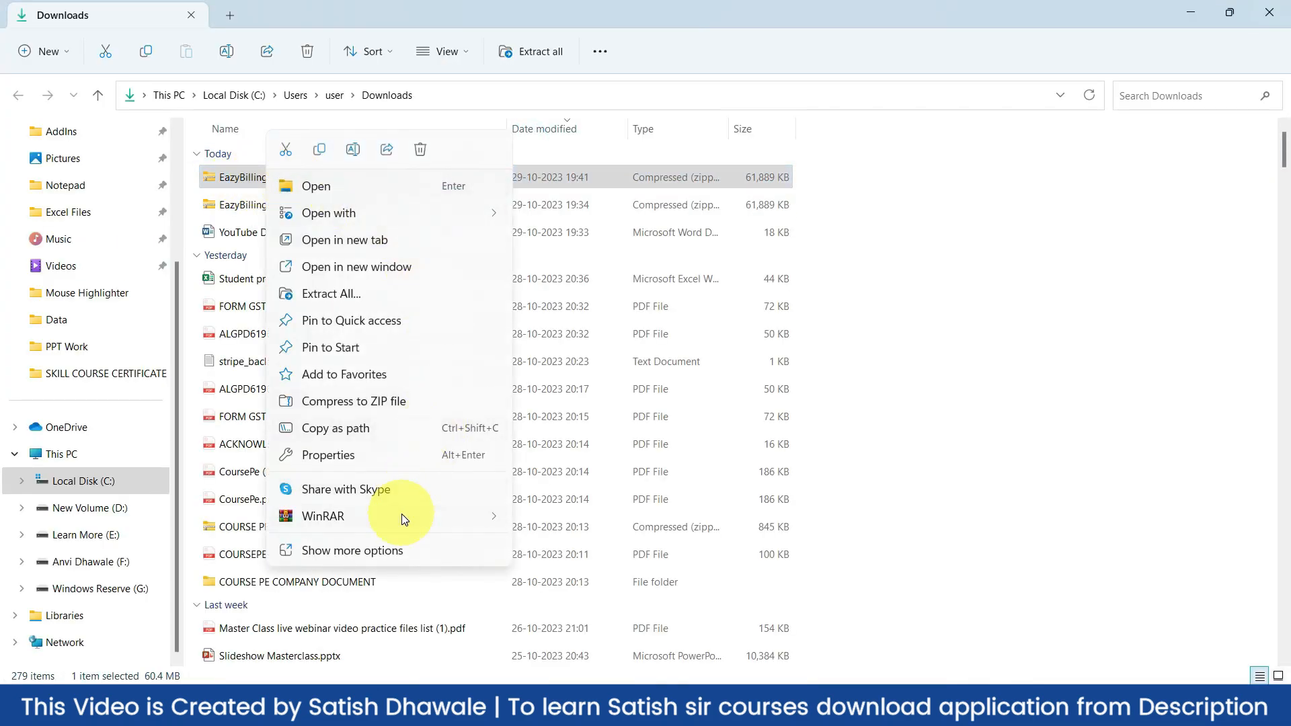
pyautogui.moveTo(403, 518)
pyautogui.click(608, 561)
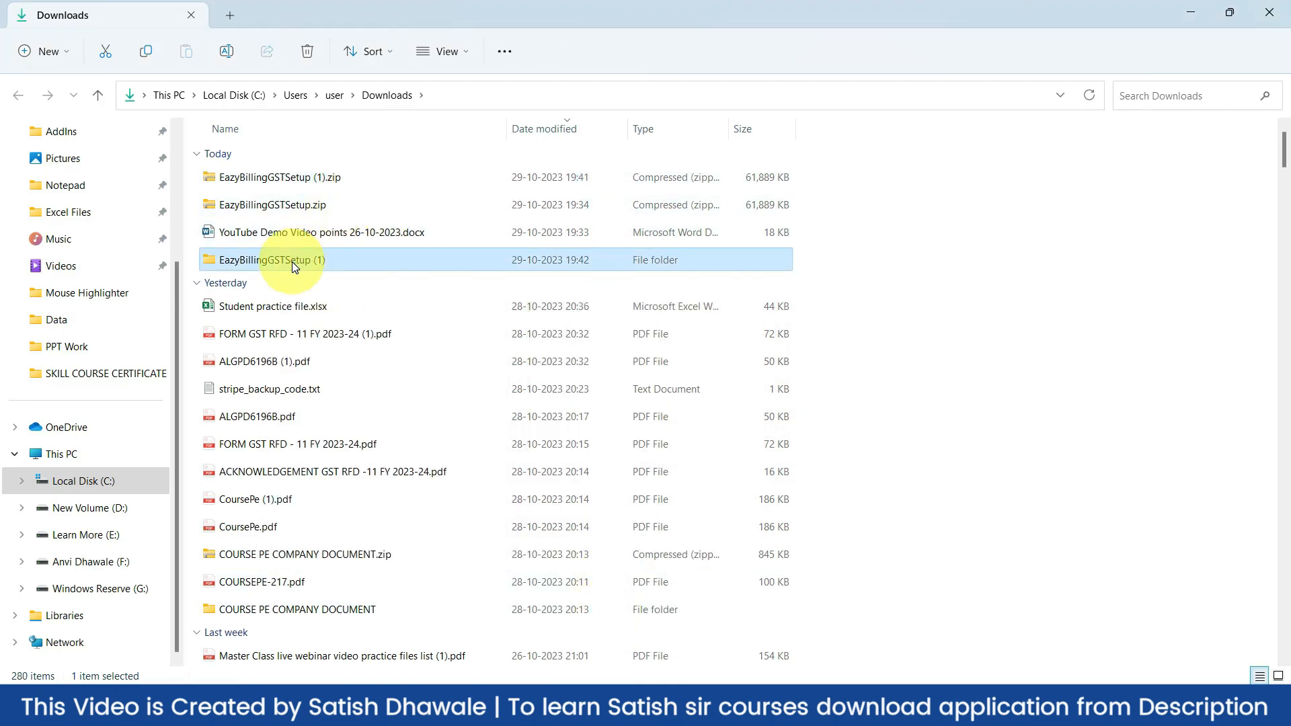
pyautogui.doubleClick(291, 261)
pyautogui.click(241, 181)
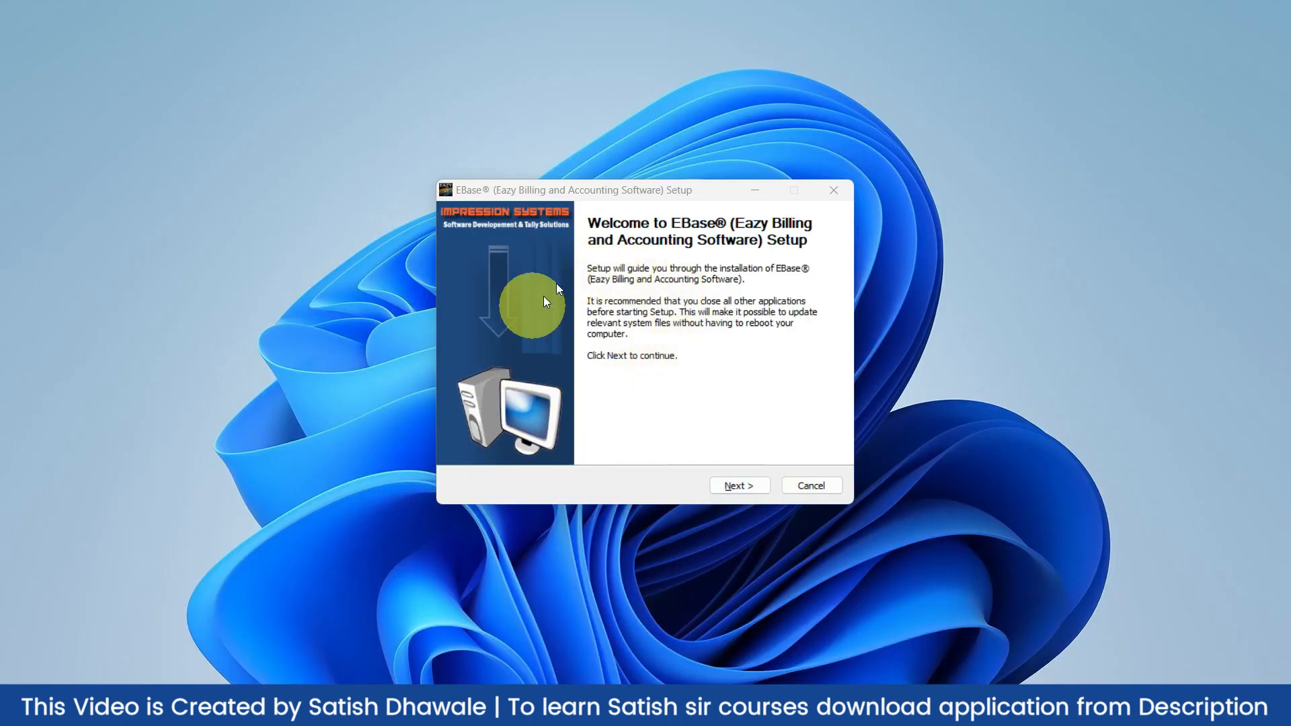
# Accept the licence, keep default components, install EBase into C:\EazyBilling and finish setup
pyautogui.click(749, 484)
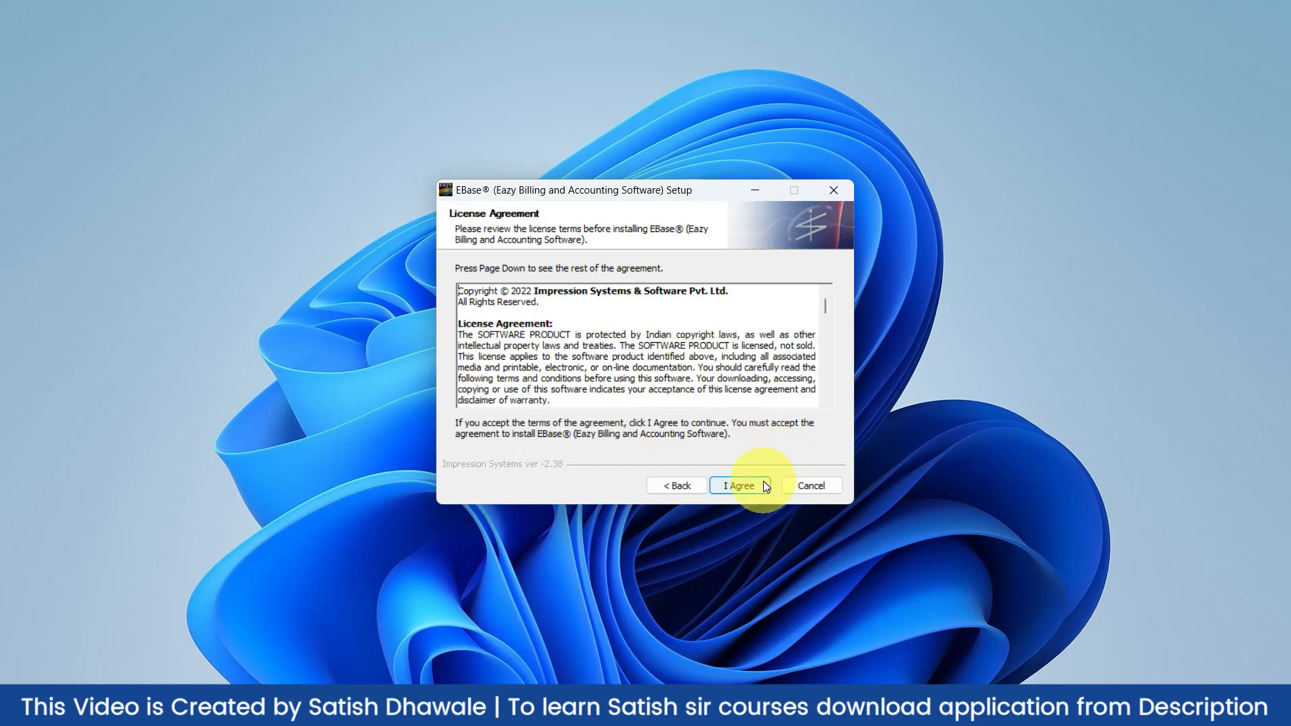
pyautogui.click(744, 484)
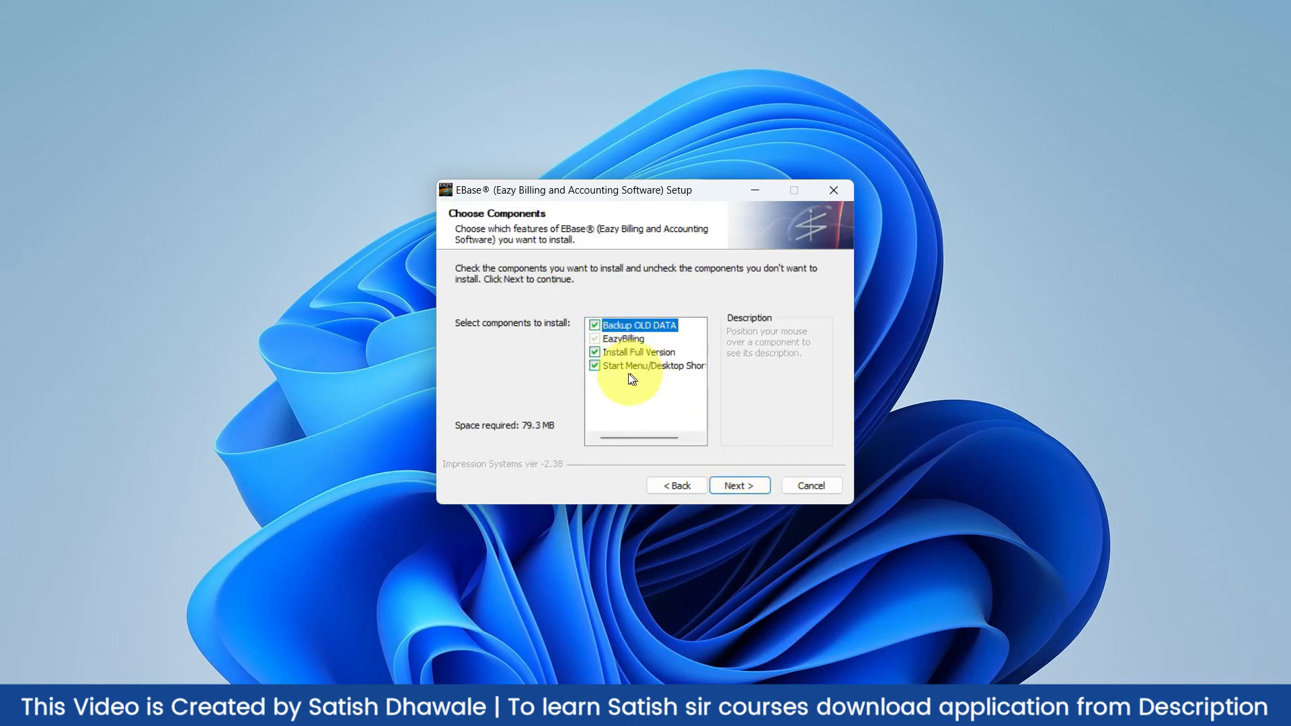
pyautogui.click(737, 480)
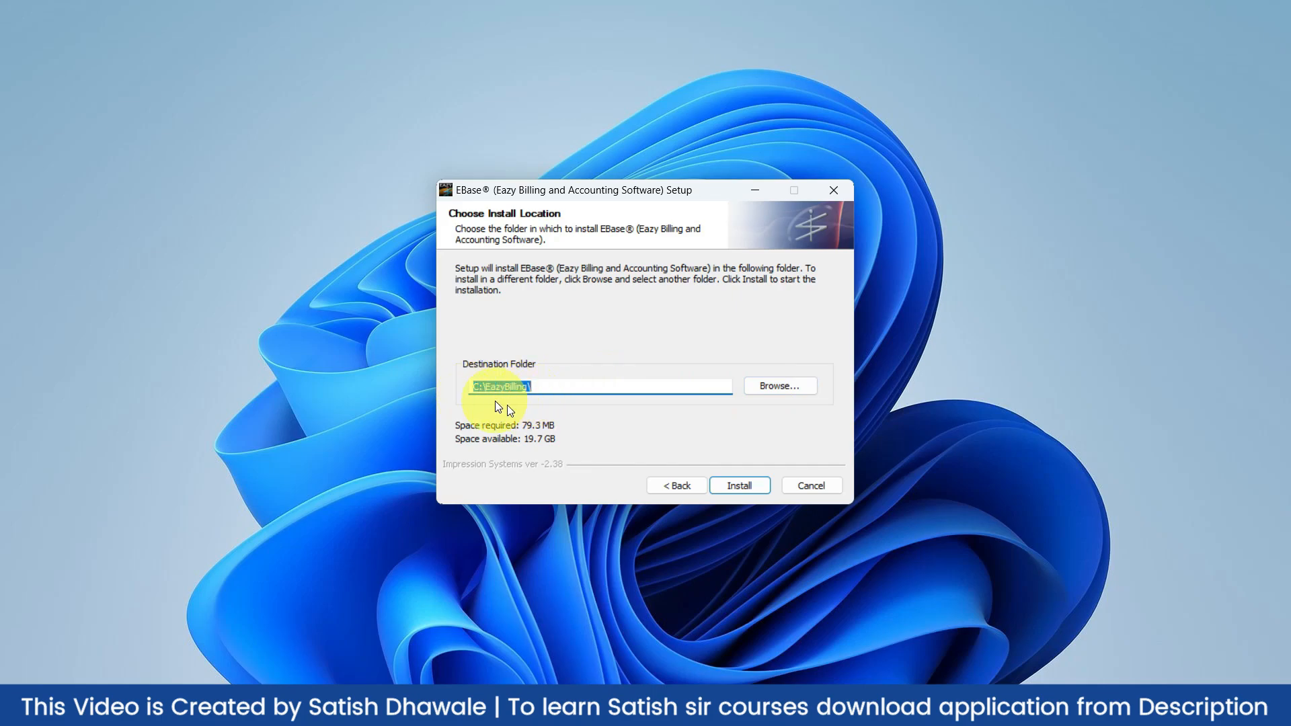
pyautogui.click(745, 486)
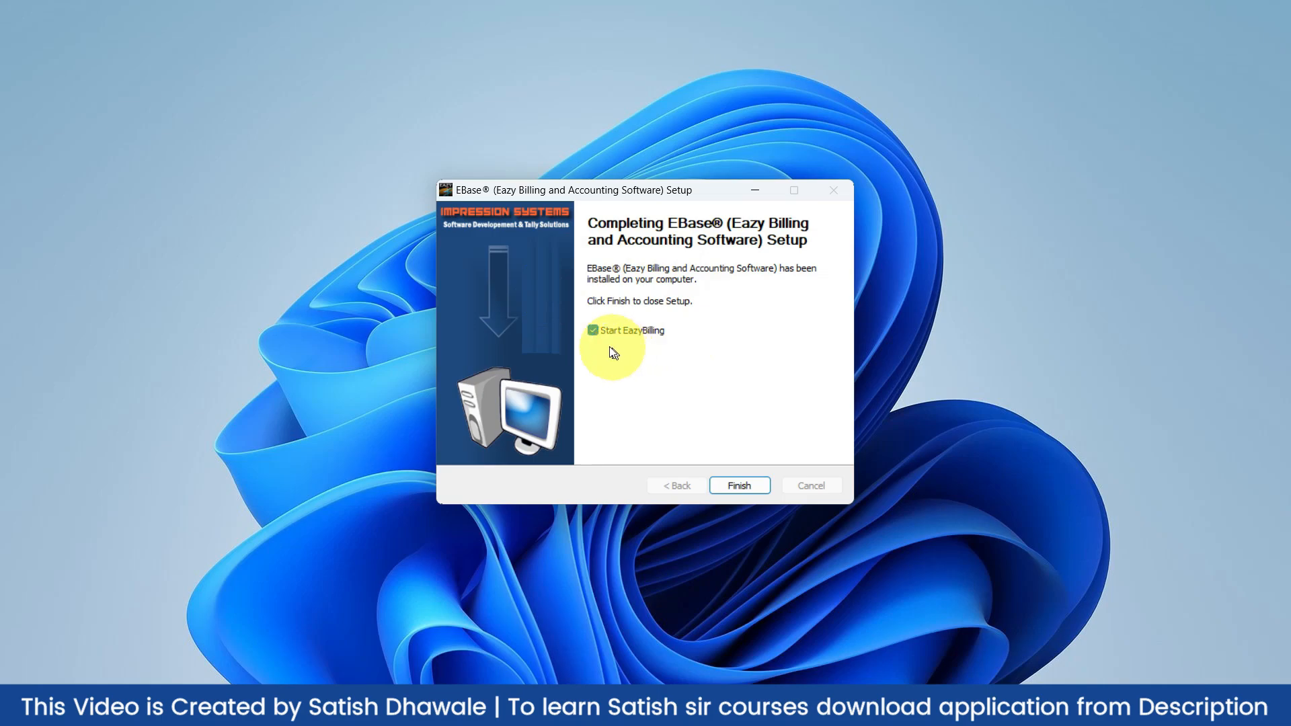
pyautogui.click(729, 488)
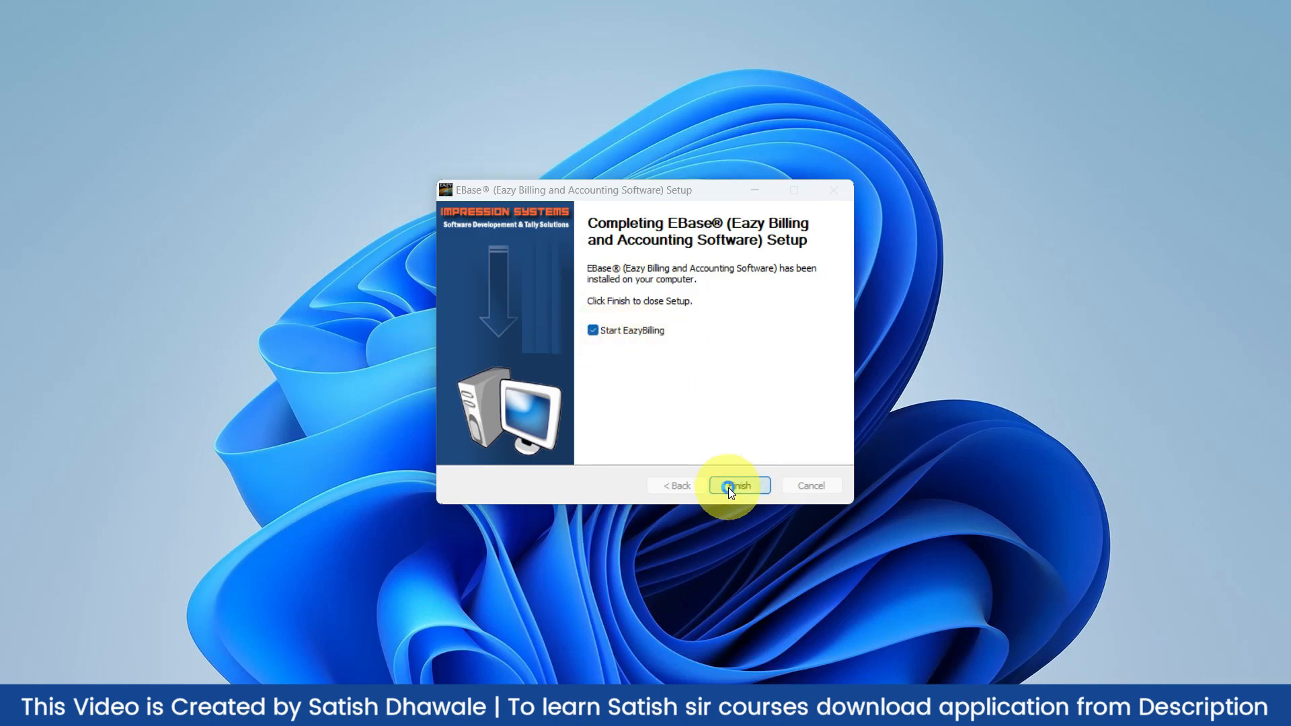
pyautogui.click(773, 406)
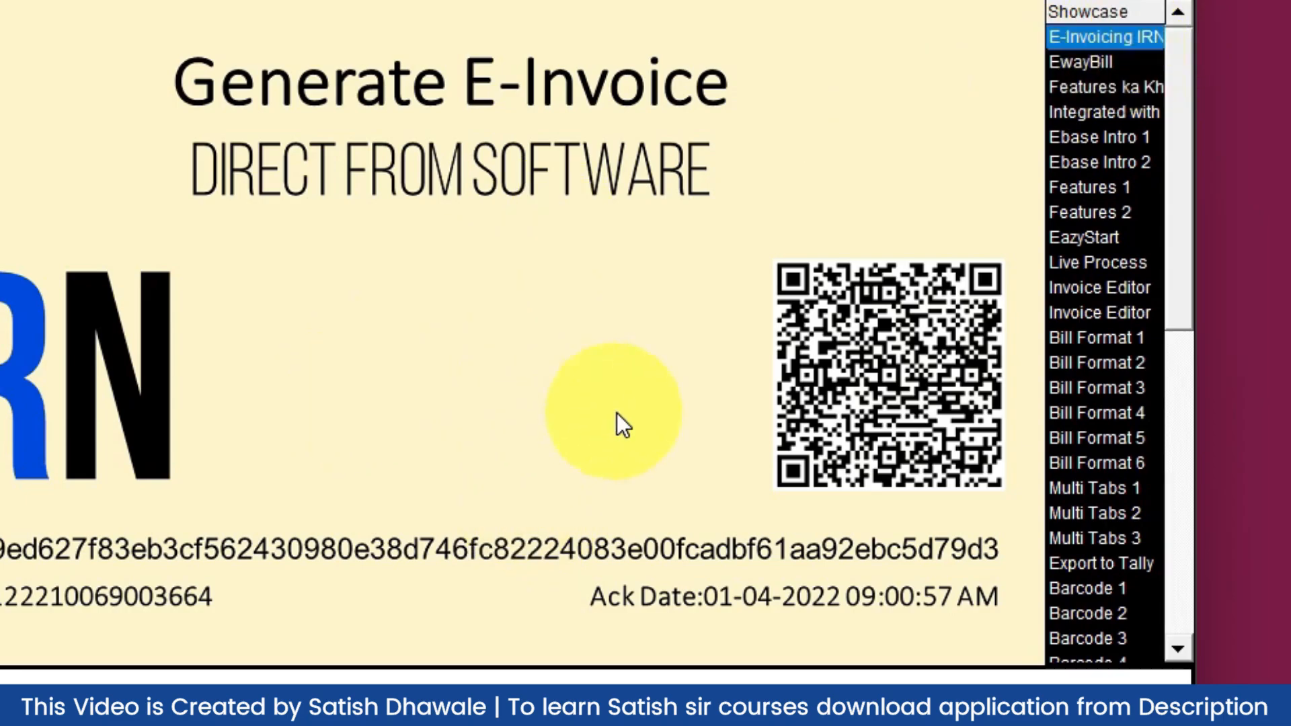
# Browse the E-Waybill, bill format, A5, profit, Multiple Rates and GST slides, then close the showcase
pyautogui.click(1076, 62)
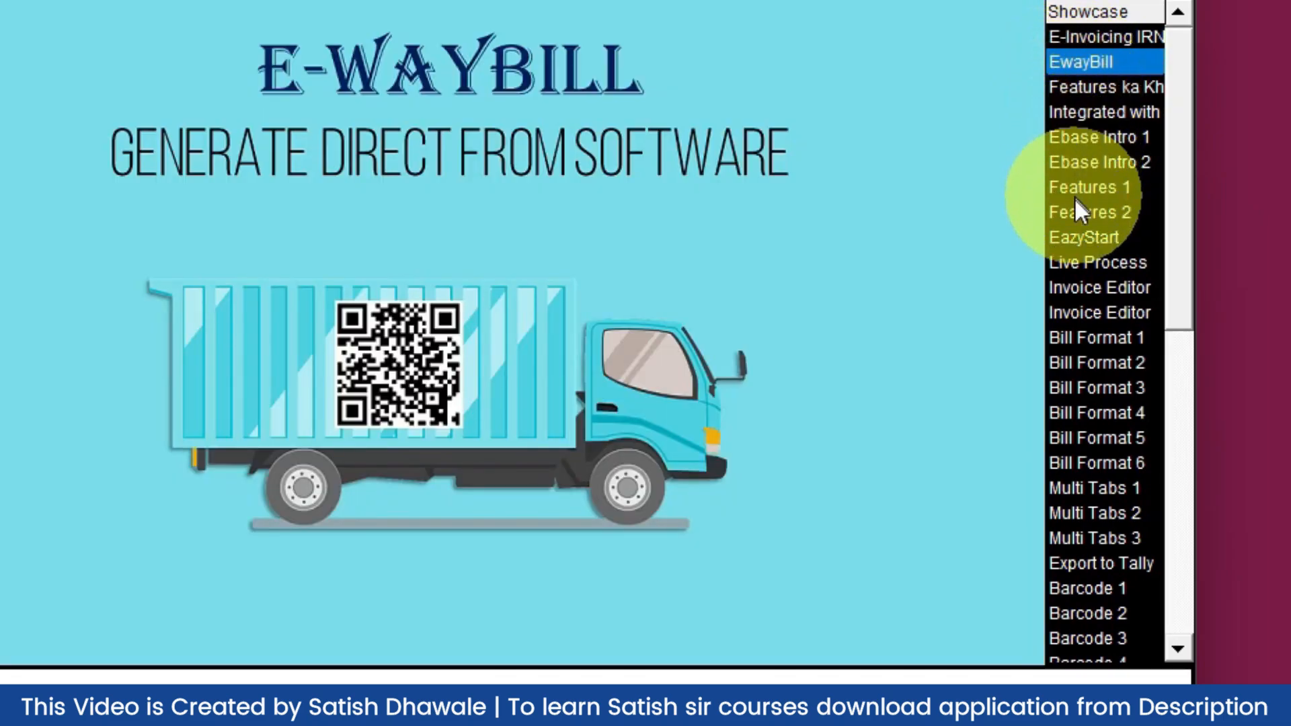
pyautogui.click(1075, 340)
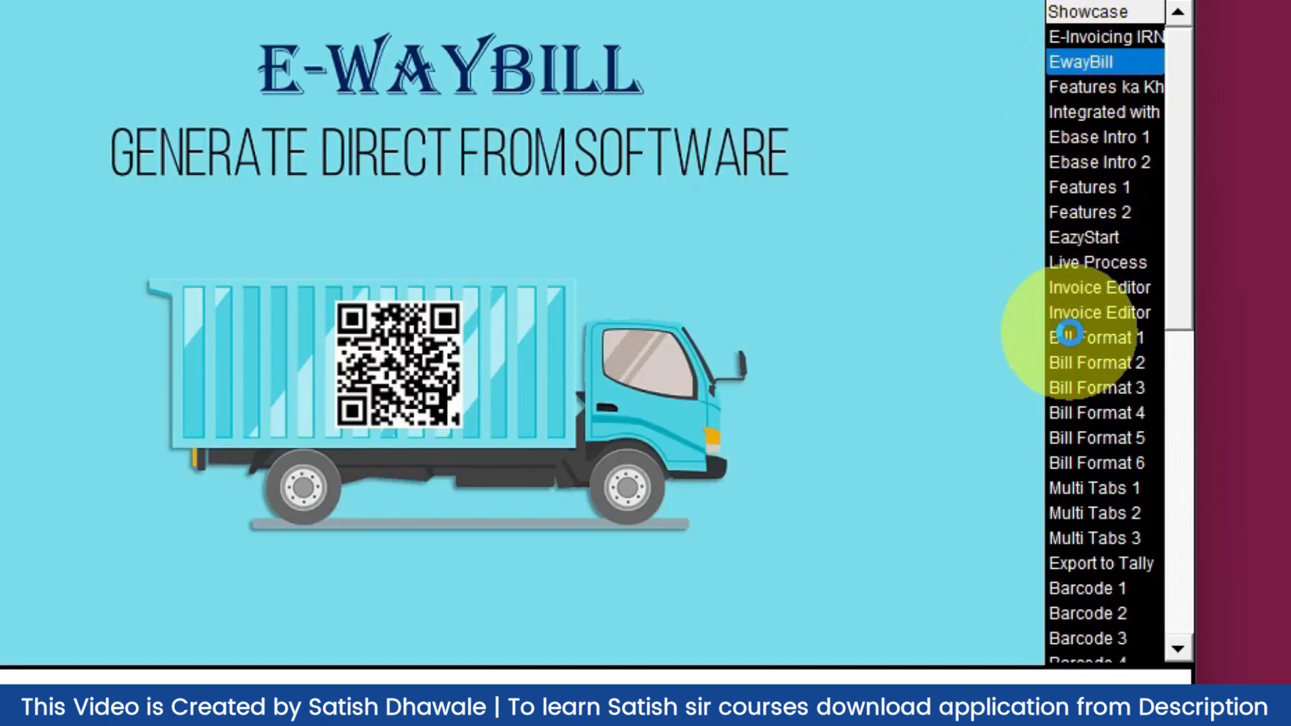
pyautogui.click(1076, 363)
pyautogui.click(1080, 388)
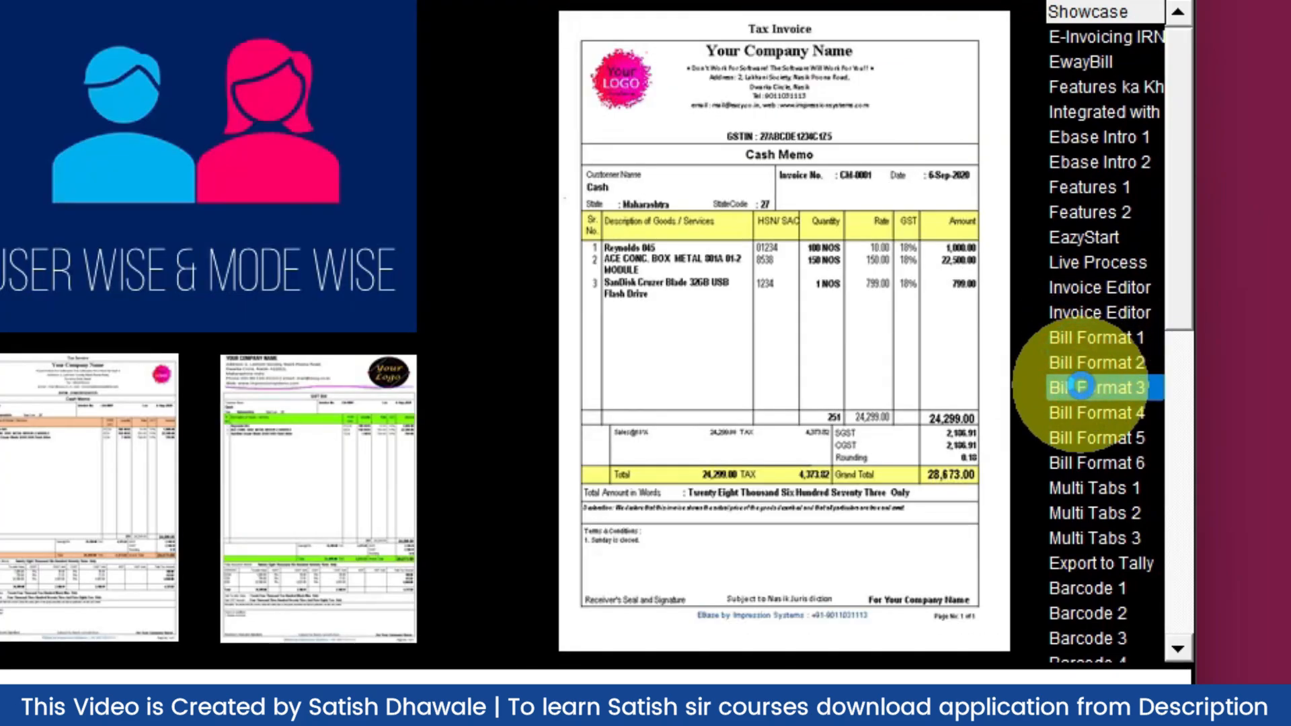
pyautogui.click(1084, 410)
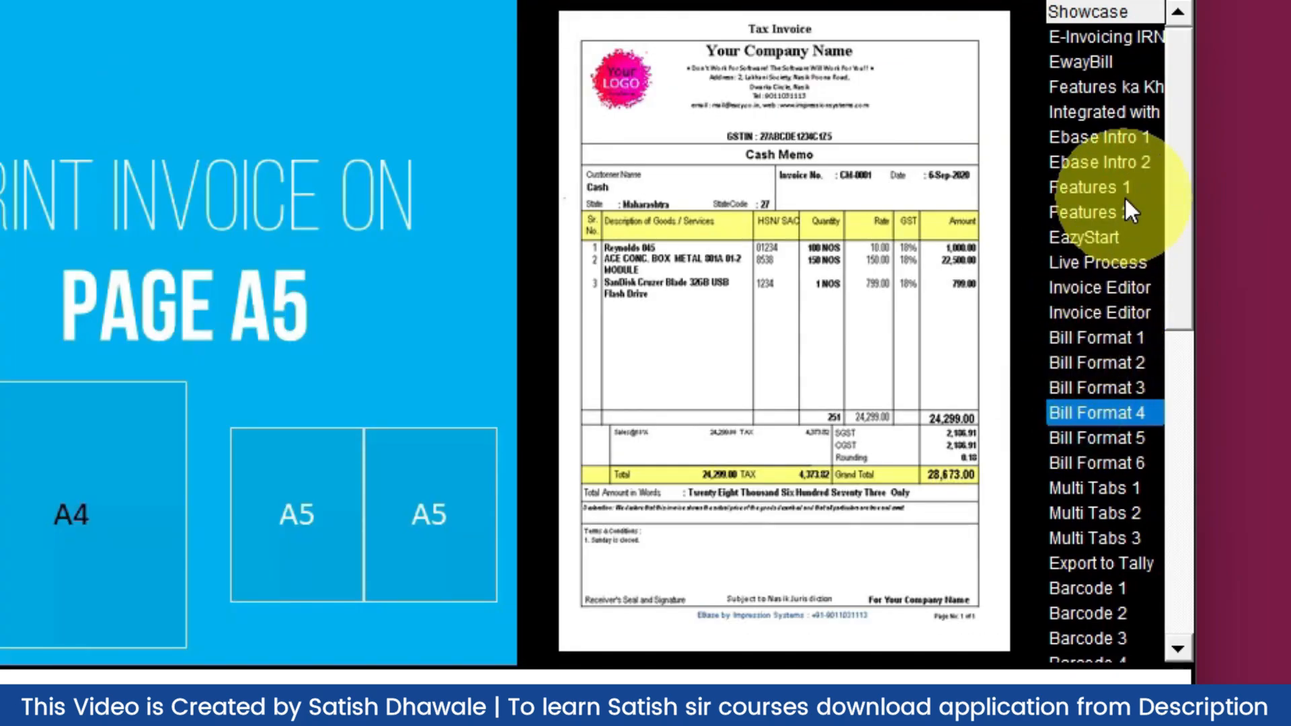
pyautogui.scroll(-6, 1181, 269)
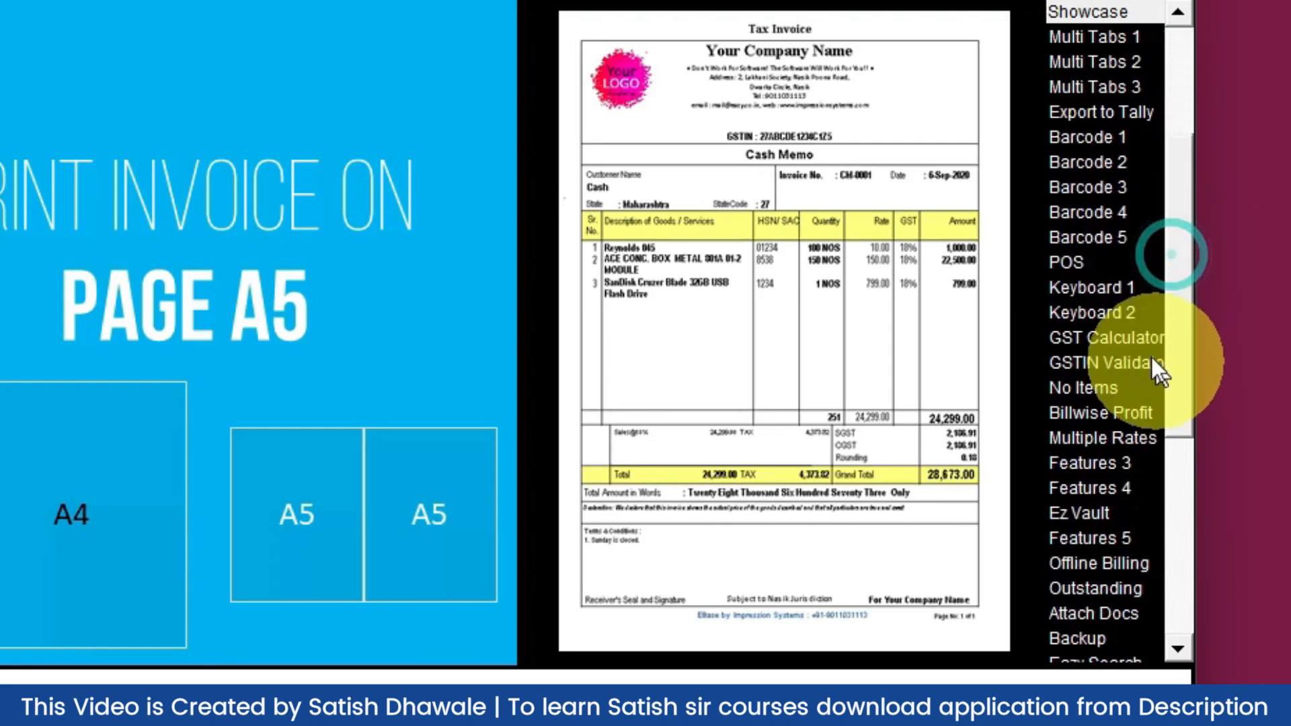
pyautogui.click(1119, 411)
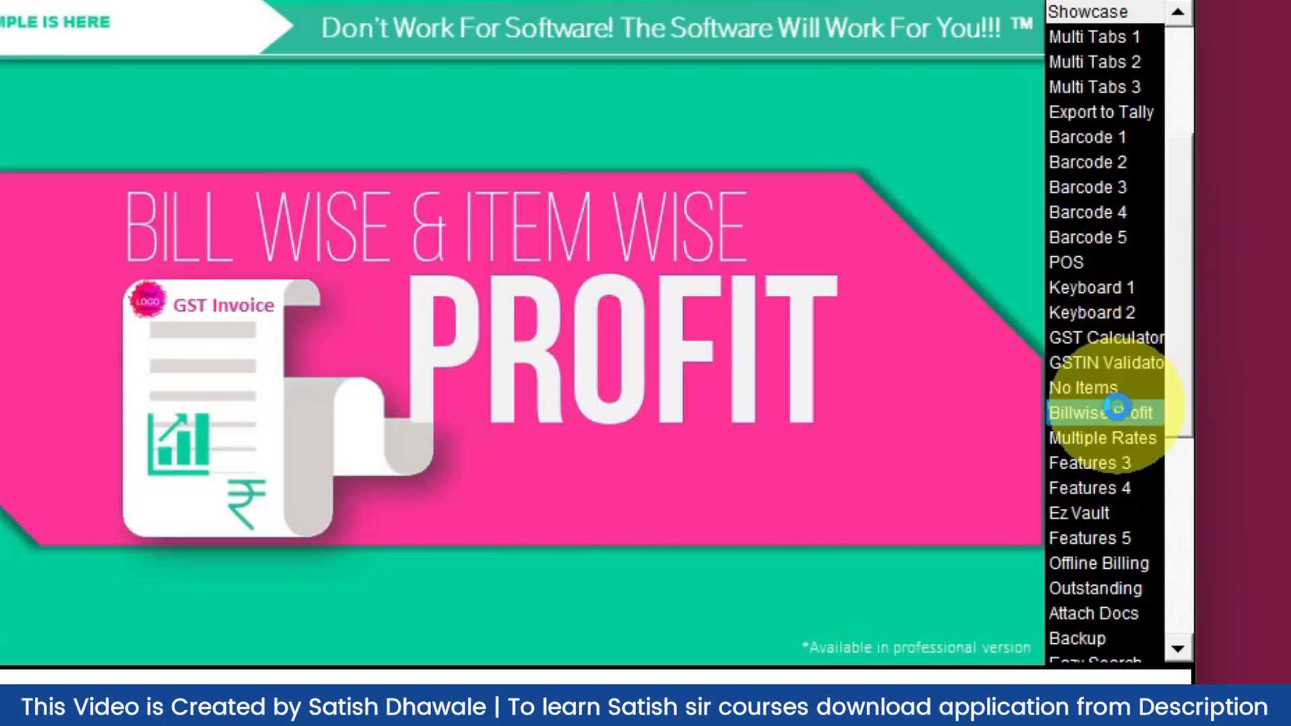
pyautogui.click(1100, 440)
pyautogui.click(1095, 487)
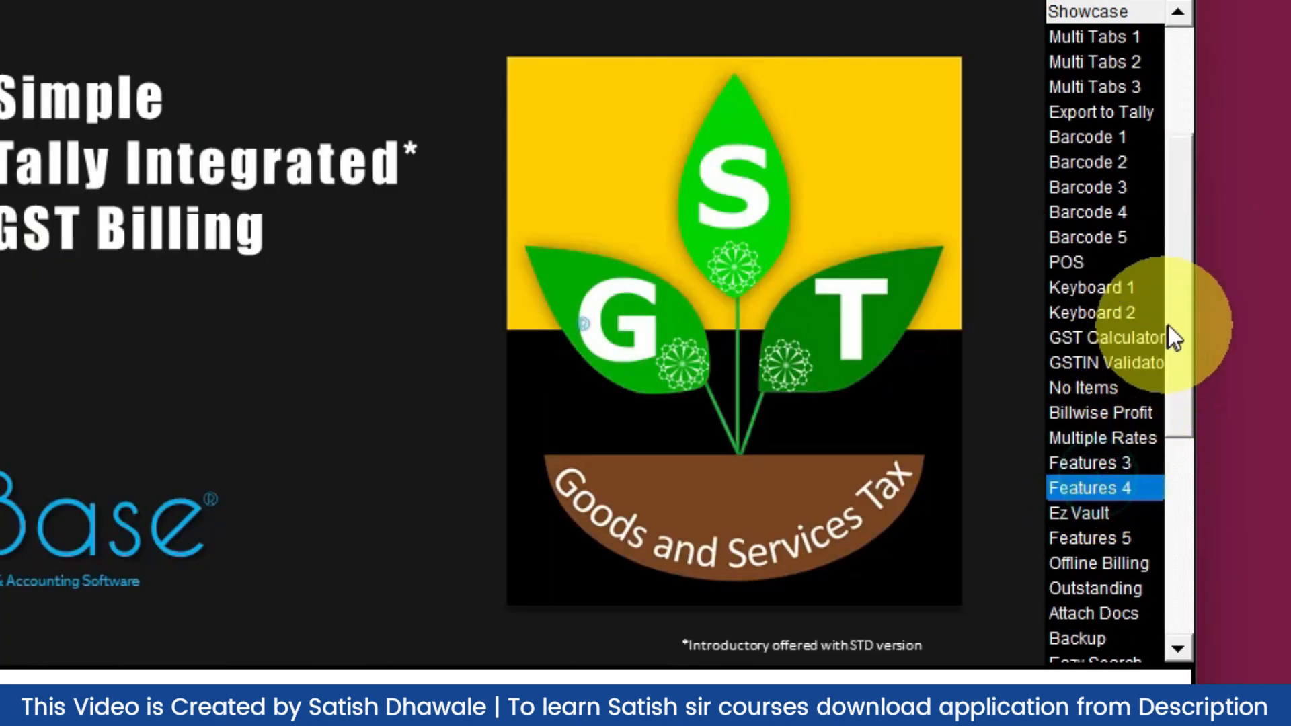
pyautogui.moveTo(1169, 320); pyautogui.dragTo(1177, 114)
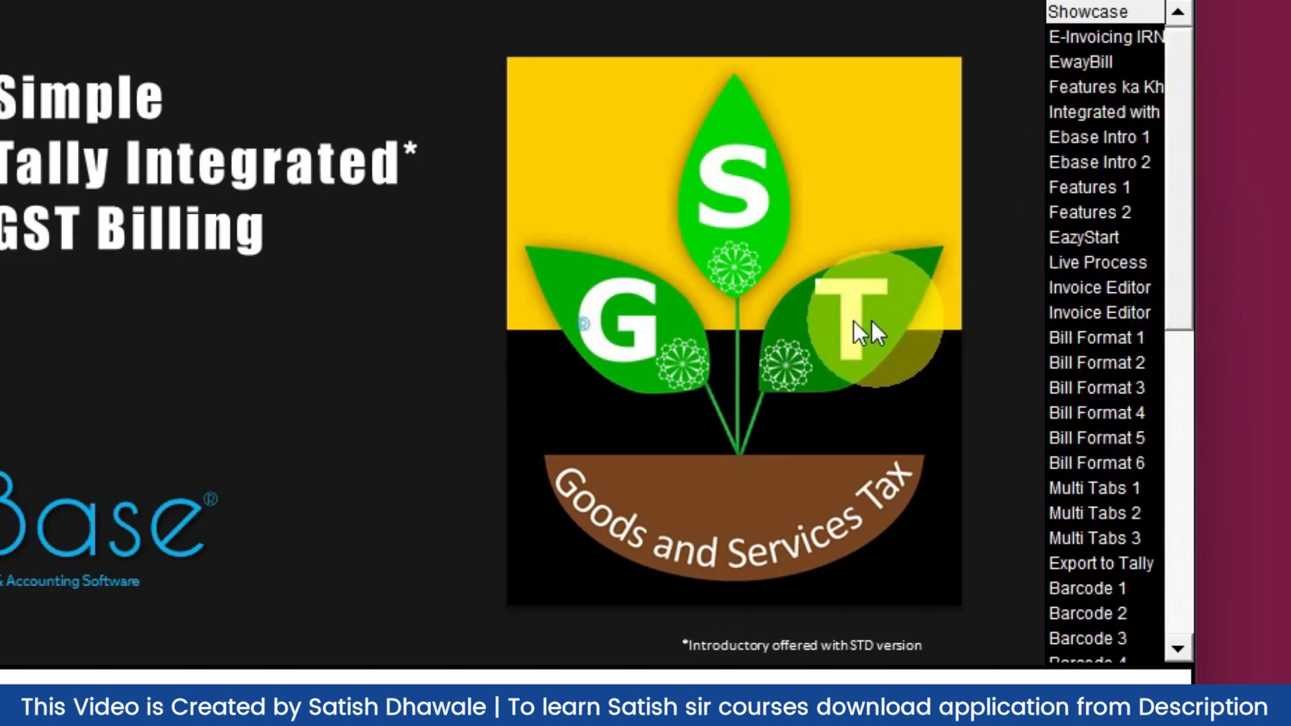
pyautogui.click(919, 156)
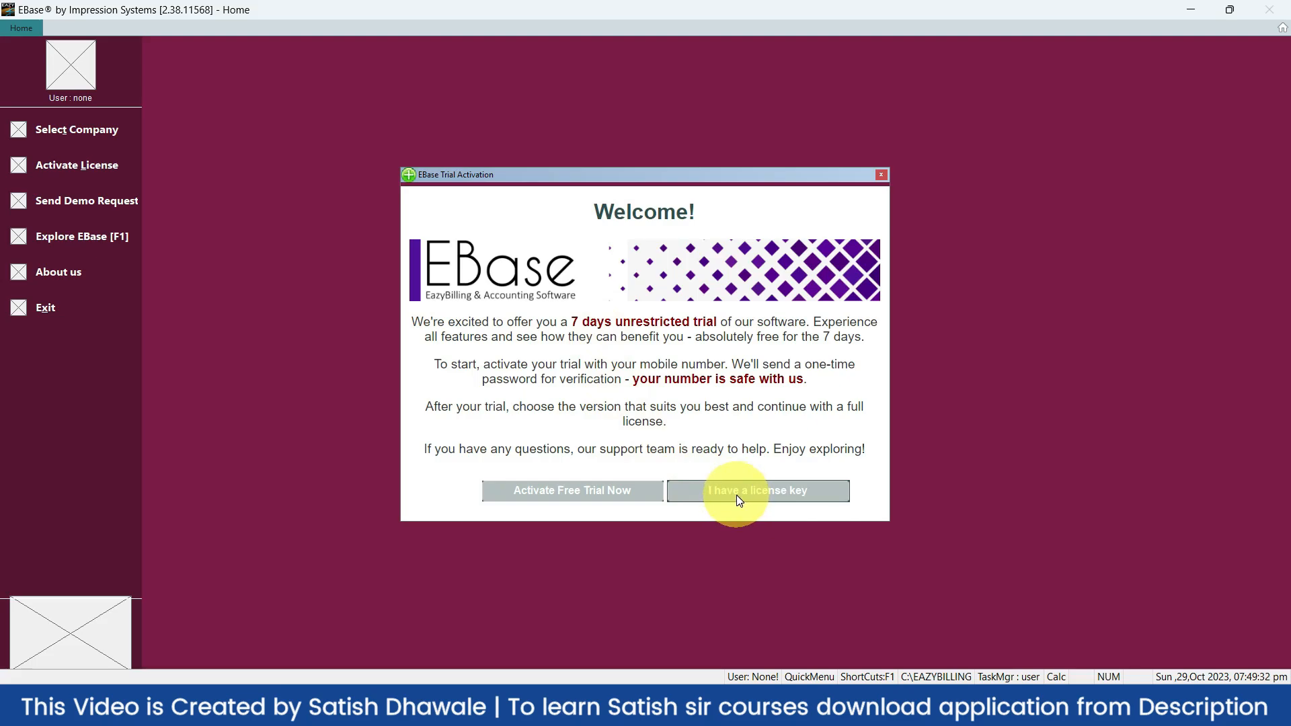
# Choose 'Activate Free Trial Now' in the Trial Activation dialog
pyautogui.click(615, 491)
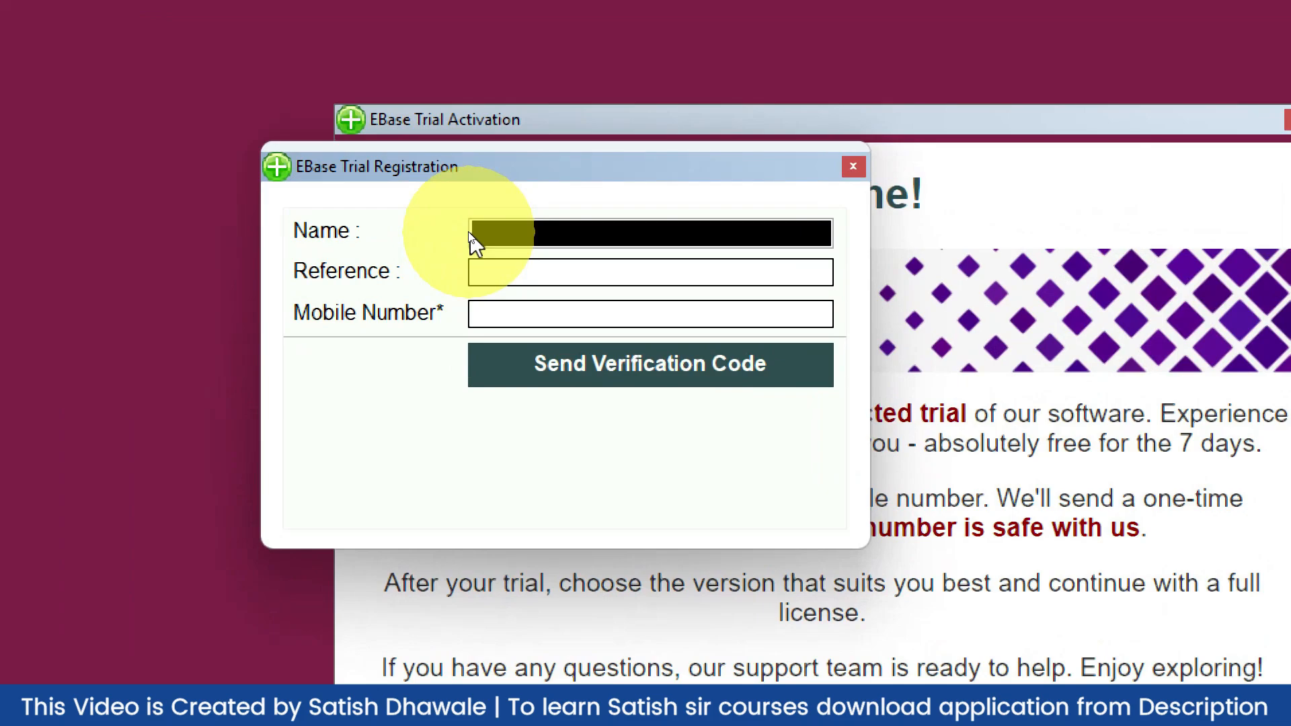
# Enter the user's name, reference 'Learn More' and mobile number, and request a verification code
pyautogui.write('Satish Dhawale')
pyautogui.press('Tab')
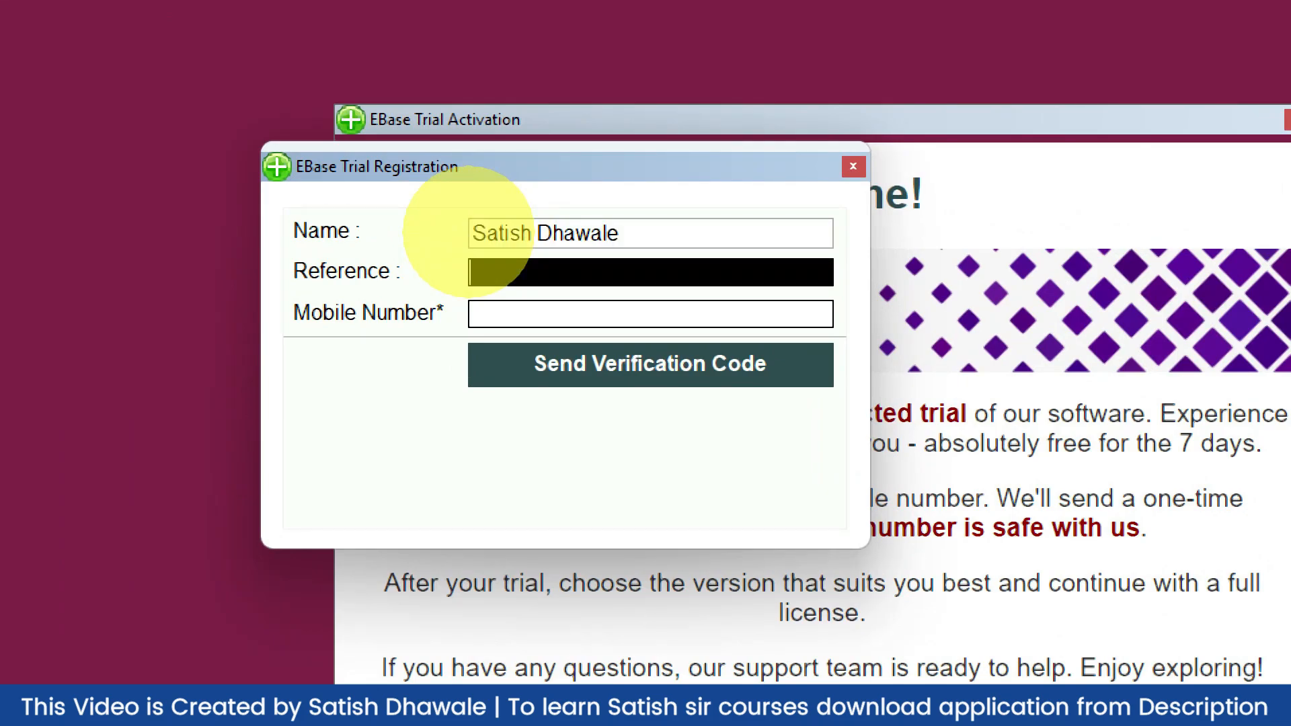
pyautogui.write('Learn M')
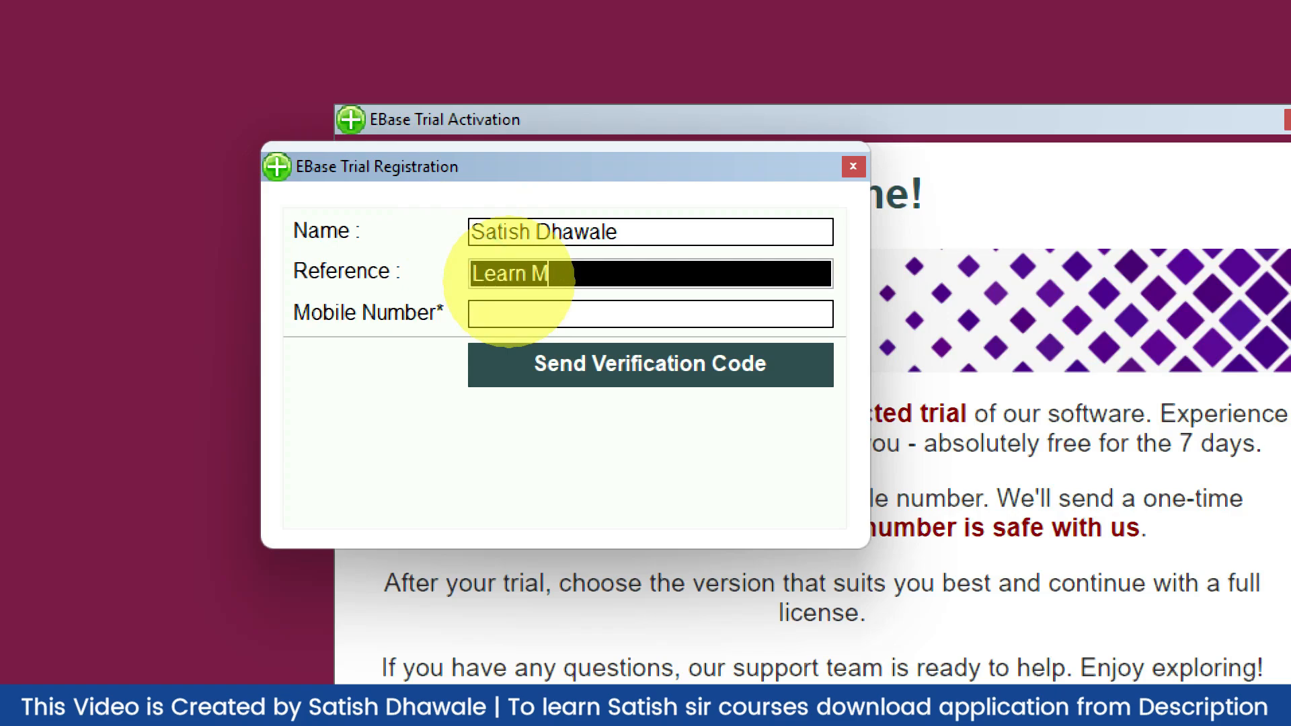
pyautogui.write('ore')
pyautogui.press('Tab')
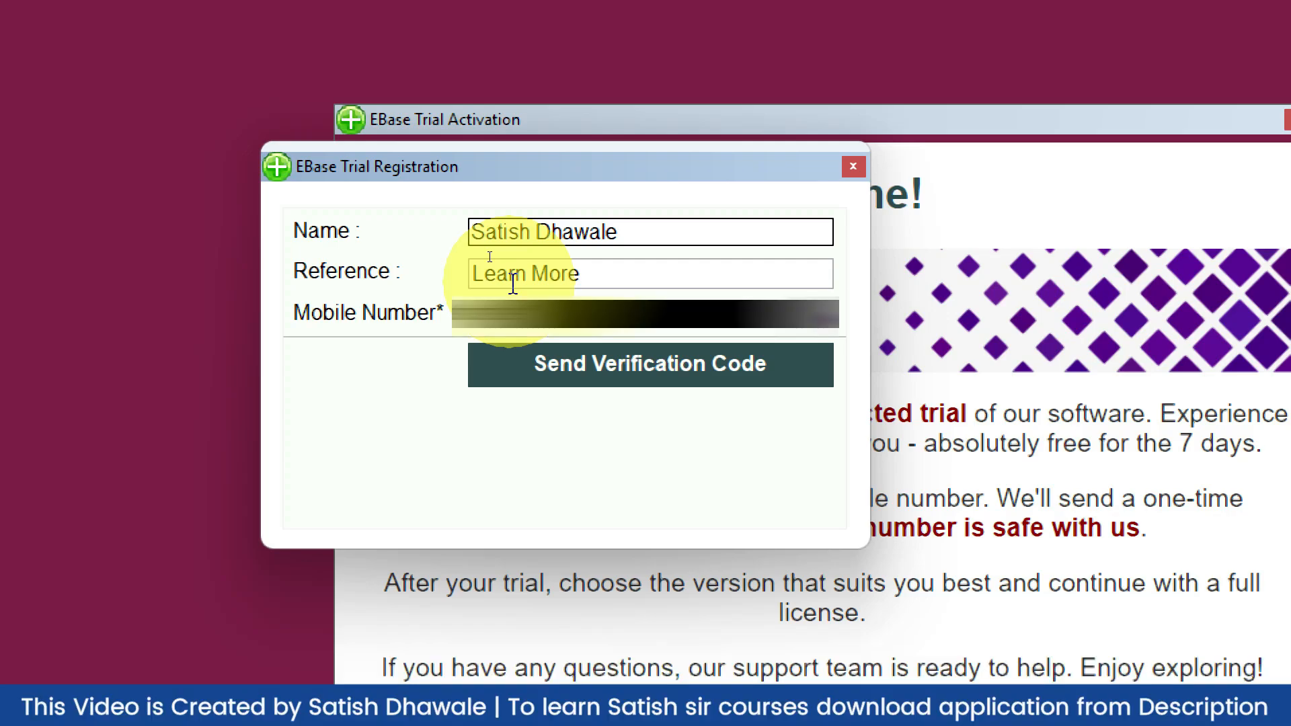
pyautogui.click(635, 379)
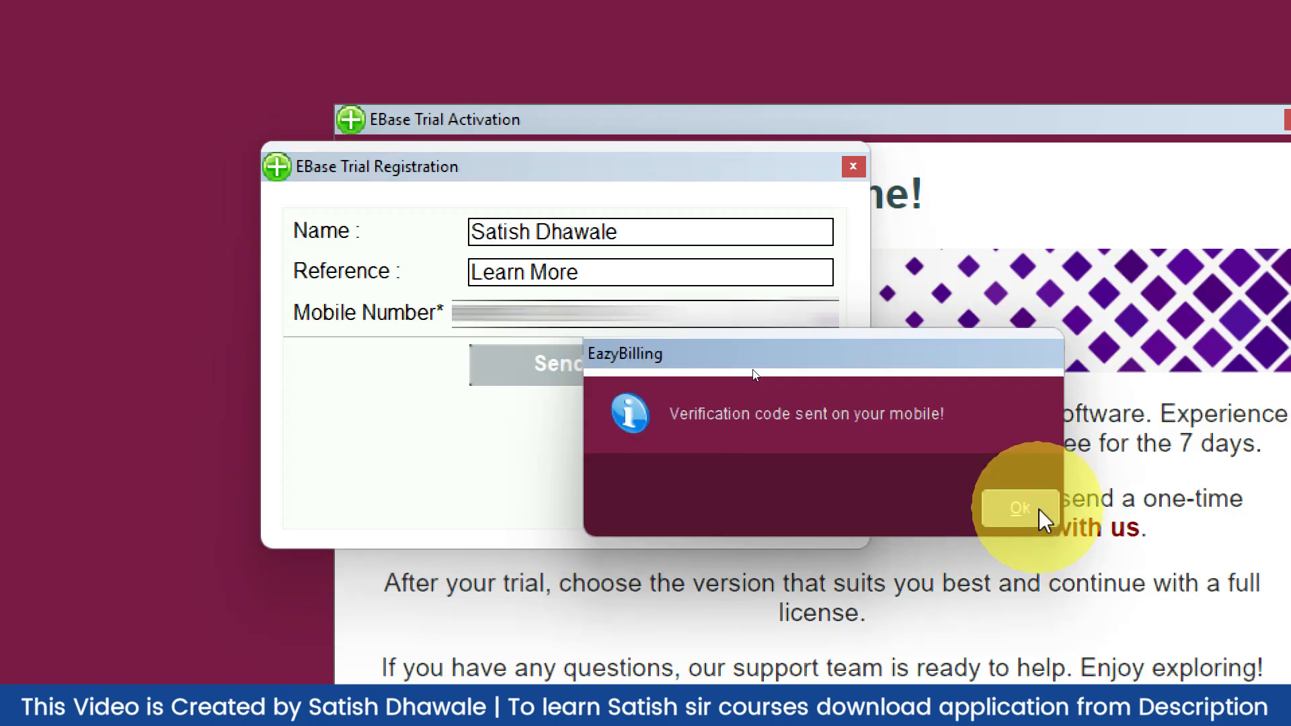
pyautogui.click(1038, 511)
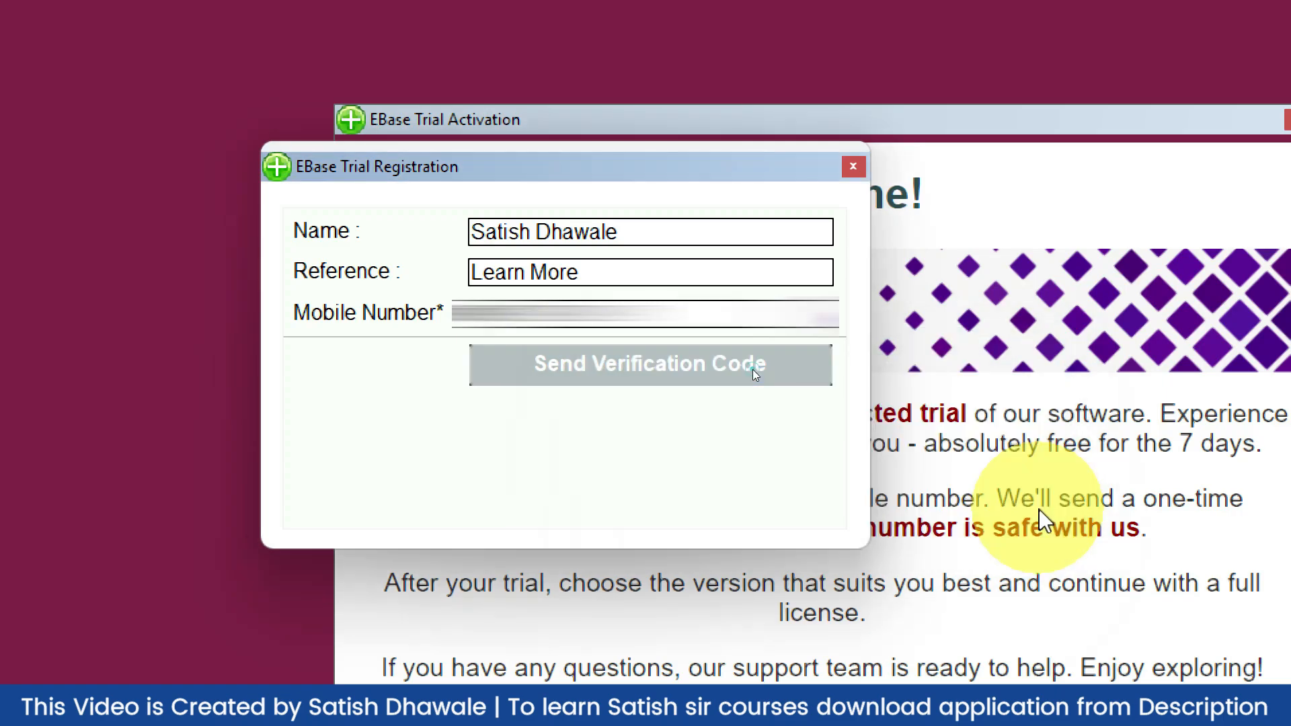
# Enter the verification code, verify and activate the demo trial, and dismiss the thank-you message
pyautogui.click(609, 427)
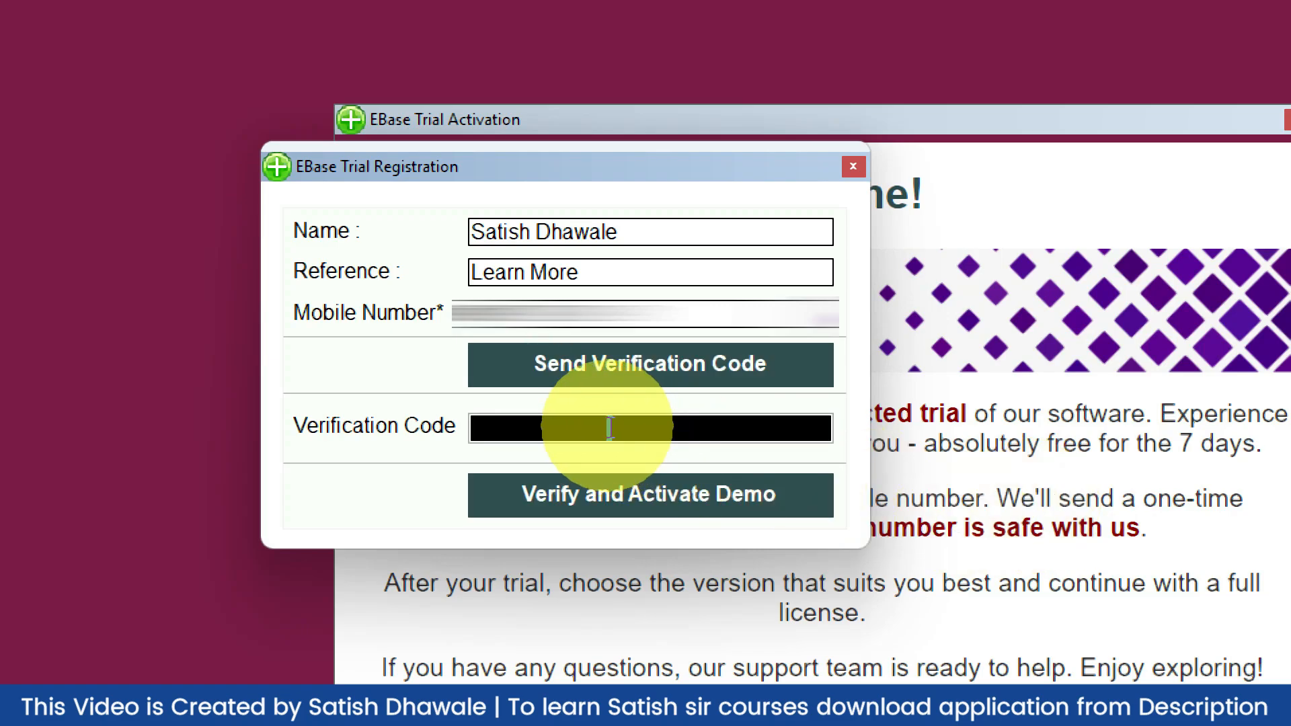
pyautogui.click(650, 512)
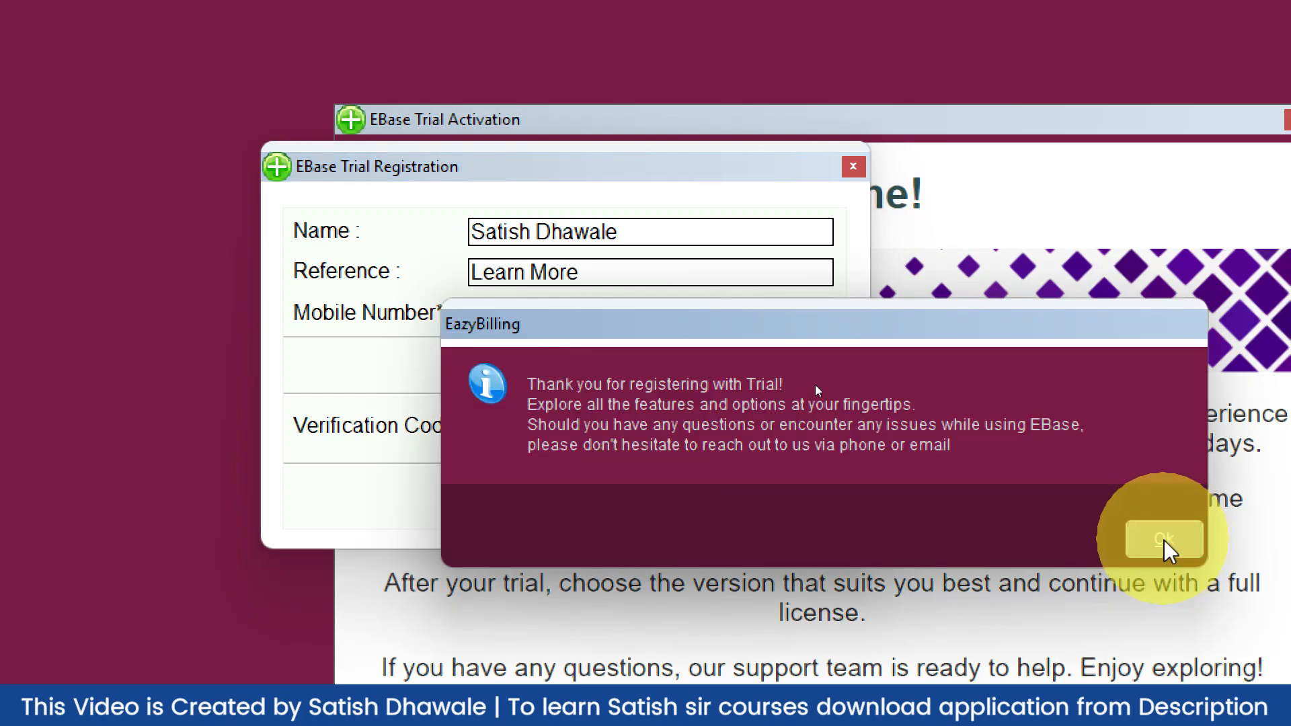
pyautogui.click(1165, 542)
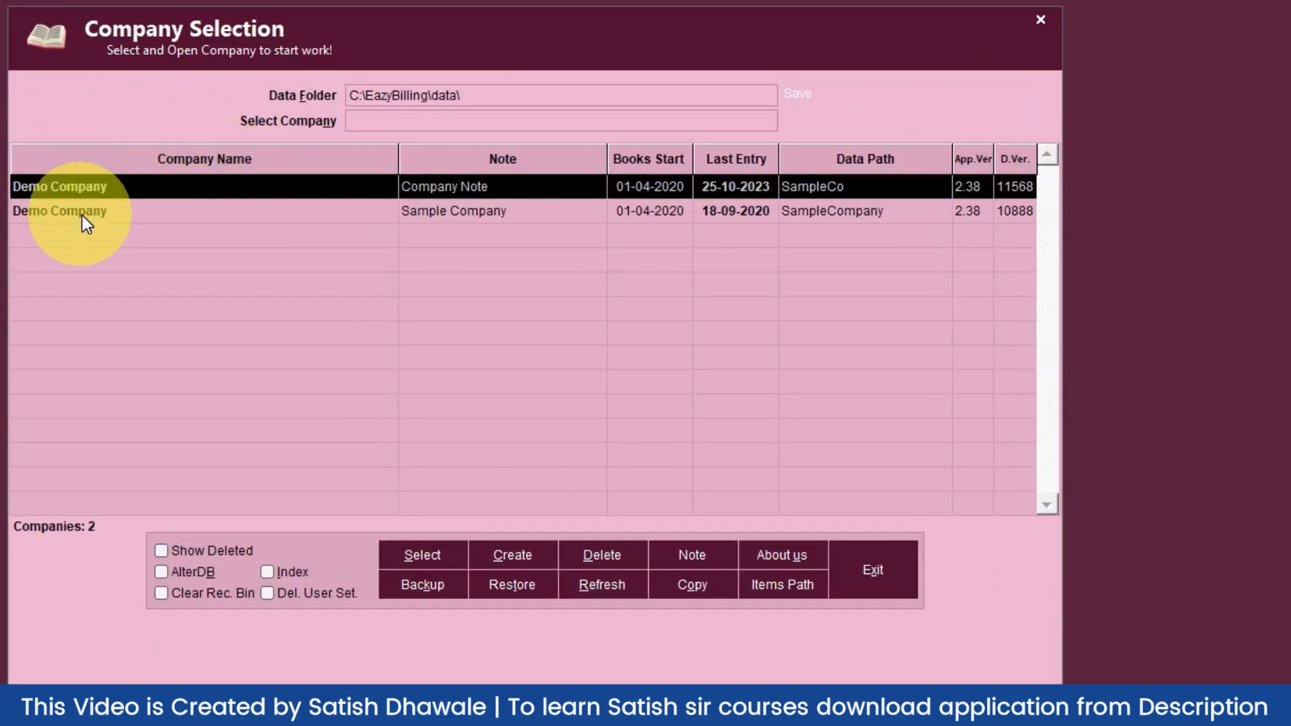
# Check the Company Stat popup for each Demo Company entry in Company Selection
pyautogui.click(135, 200)
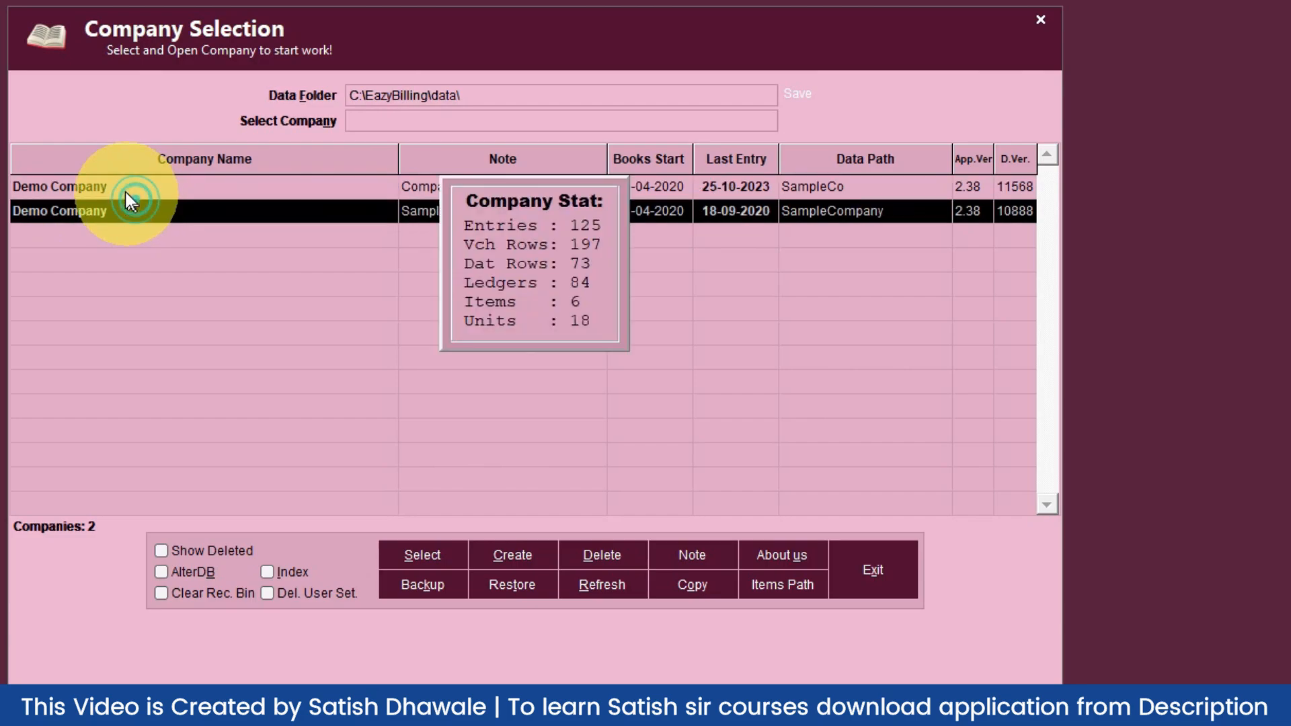
pyautogui.click(124, 191)
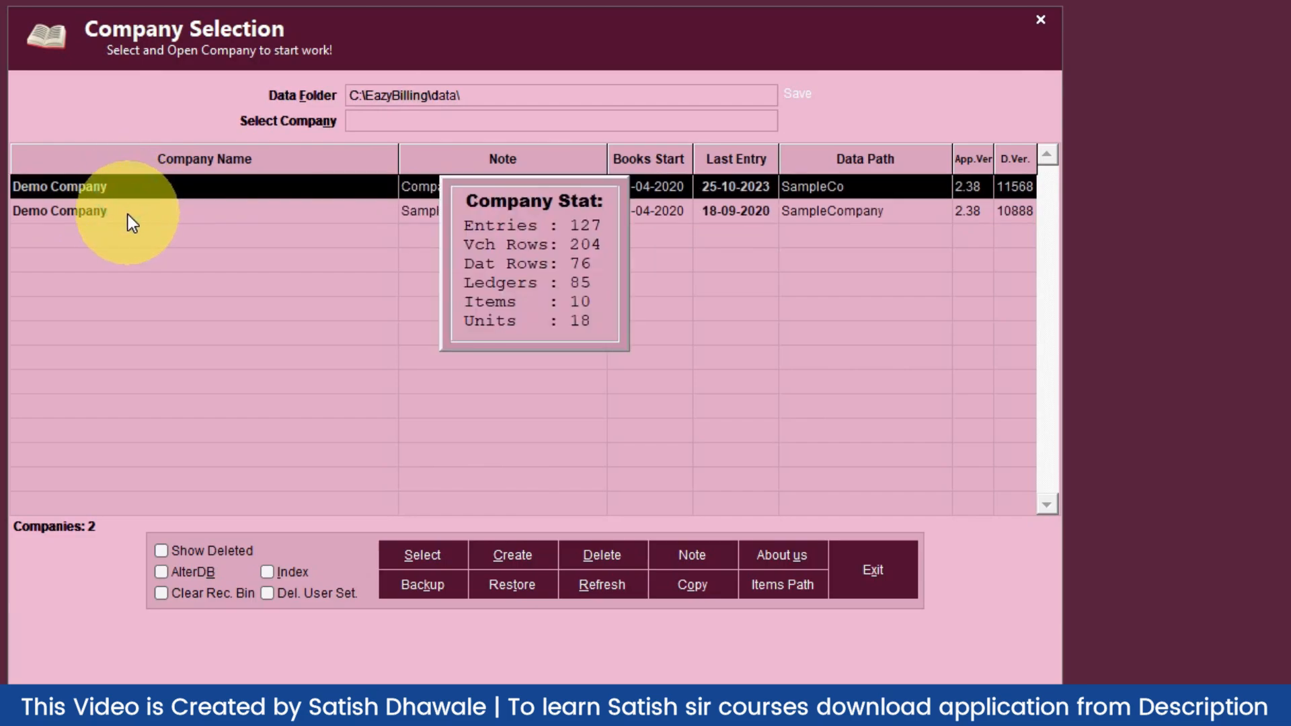
pyautogui.click(124, 212)
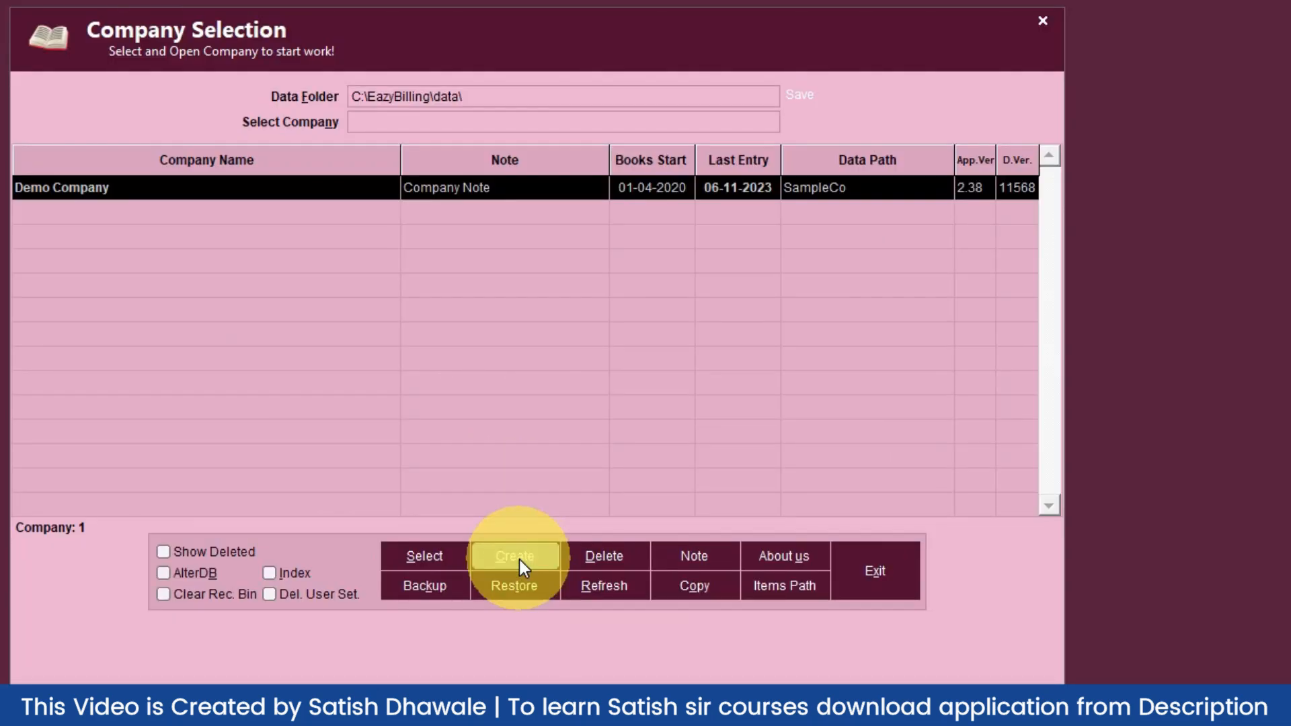
# Create a blank new company, copying no ledgers, items, settings or numbering
pyautogui.click(518, 559)
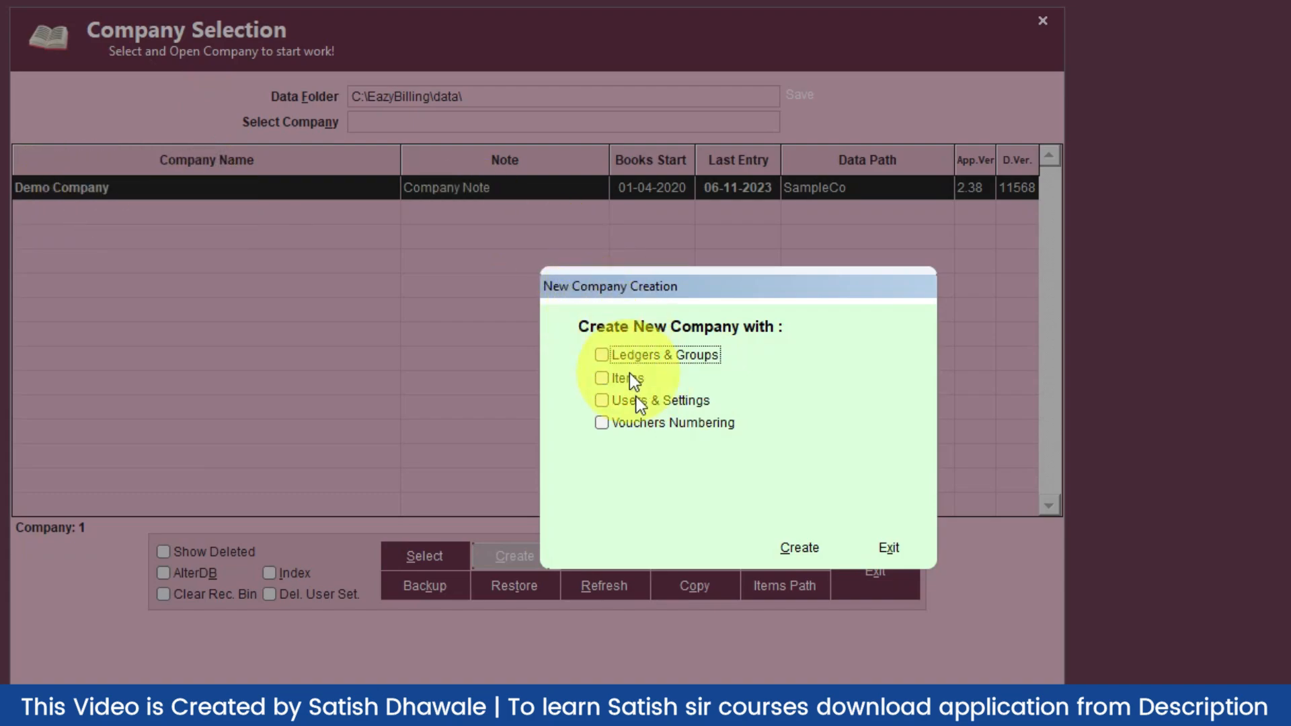
pyautogui.click(600, 356)
pyautogui.click(600, 355)
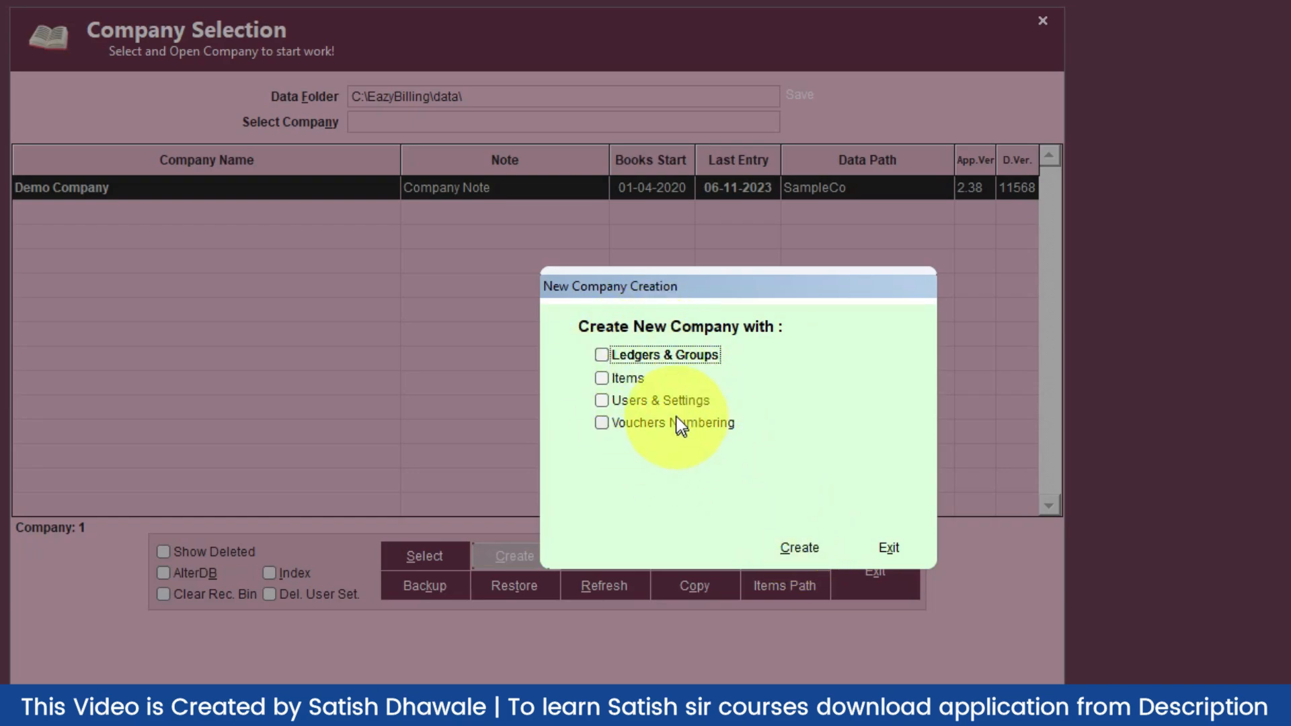
pyautogui.click(796, 550)
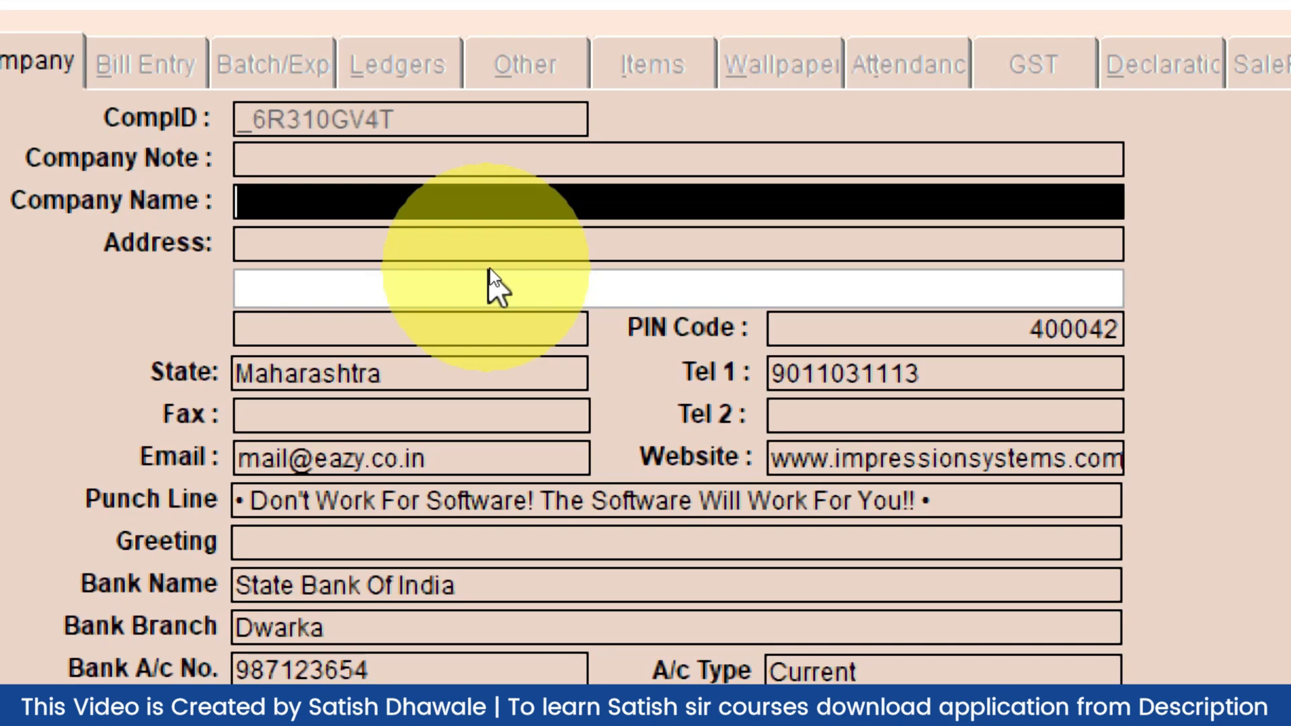
# Name the company LEARN MORE PRO and move through the greeting, IFSC and bank branch fields
pyautogui.write('LEARN MORE PRO')
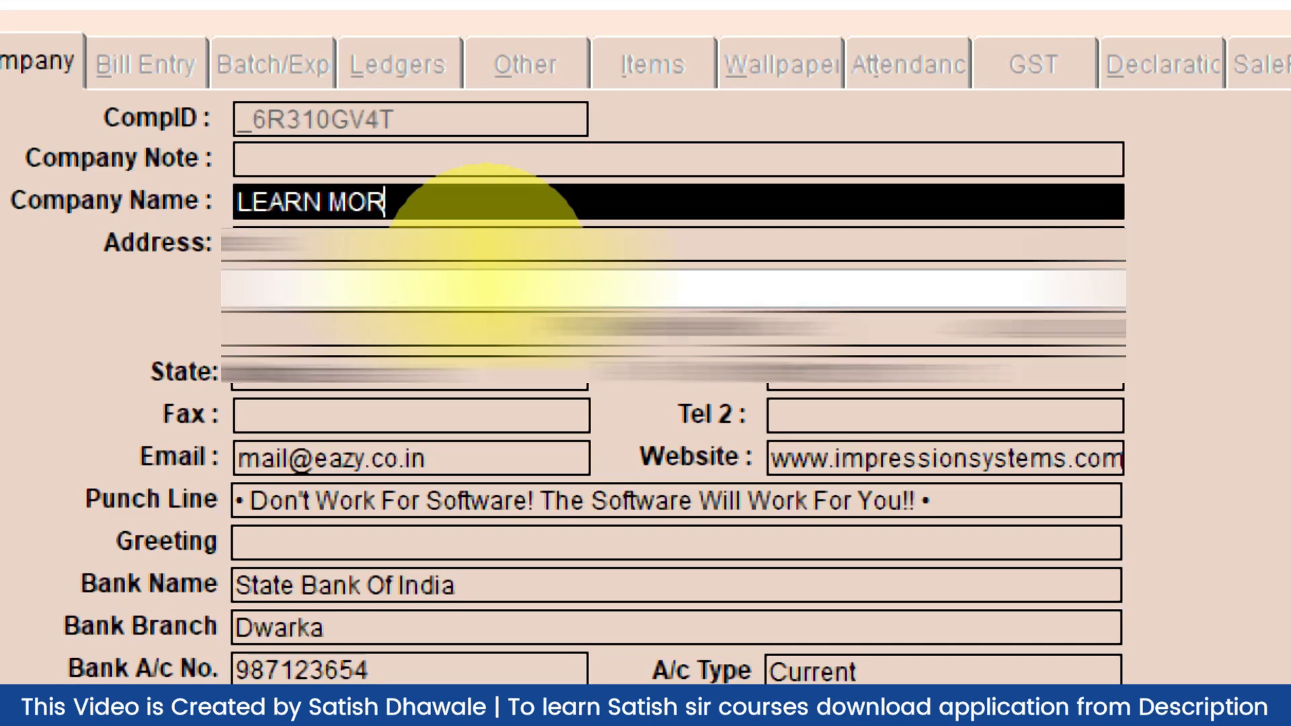
pyautogui.press('Return')
pyautogui.press('Return')
pyautogui.press('Return')
pyautogui.press('Return')
pyautogui.press('Return')
pyautogui.press('Return')
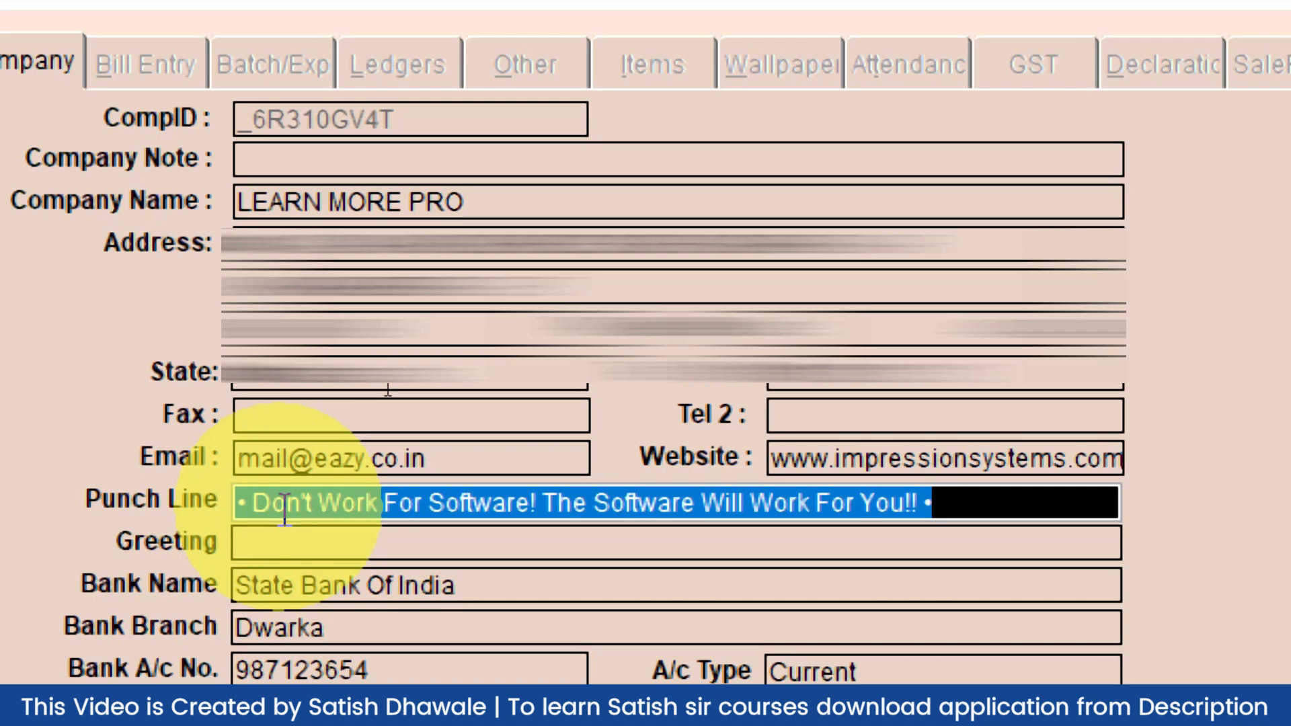
pyautogui.click(270, 544)
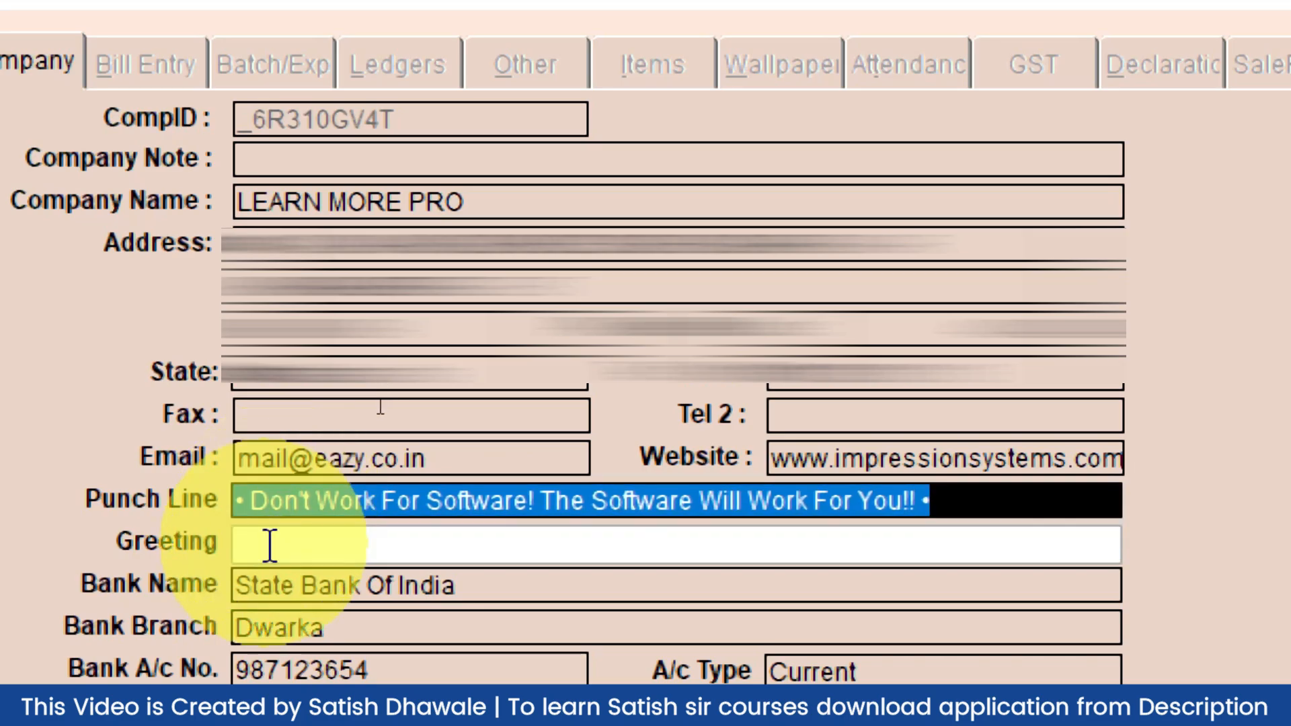
pyautogui.click(308, 613)
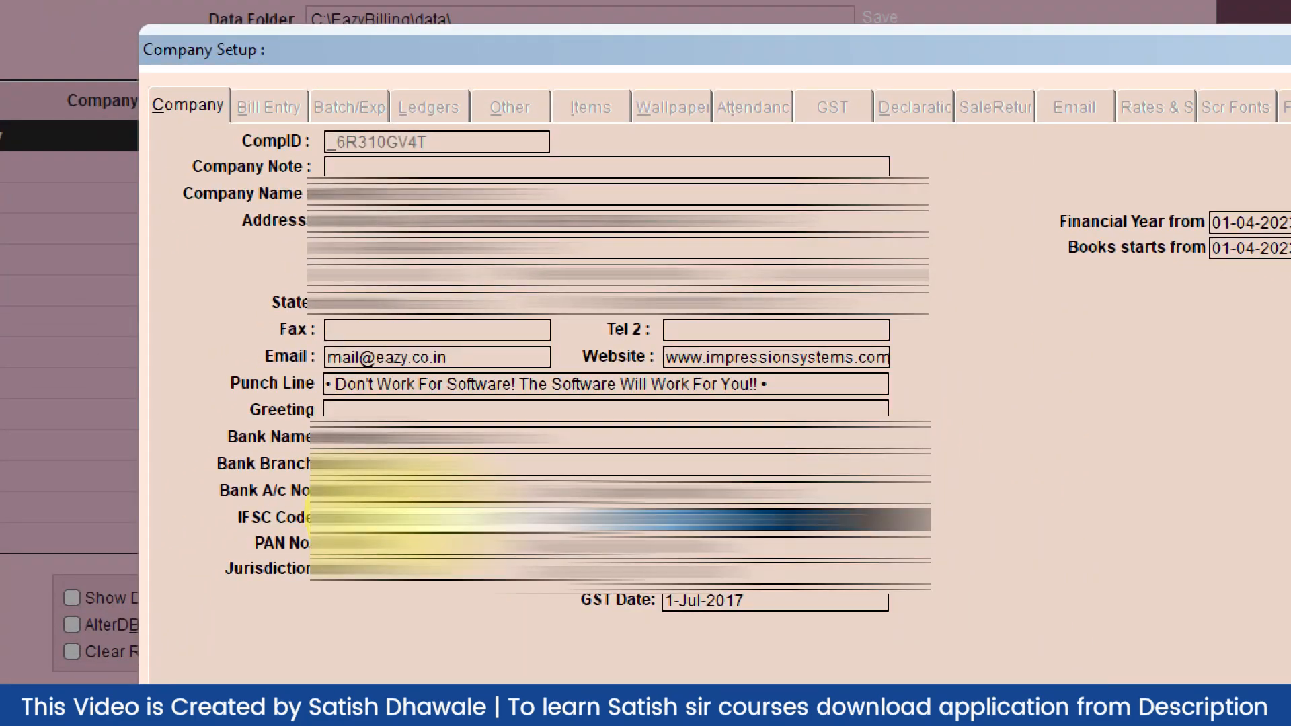
pyautogui.press('Tab')
pyautogui.press('Tab')
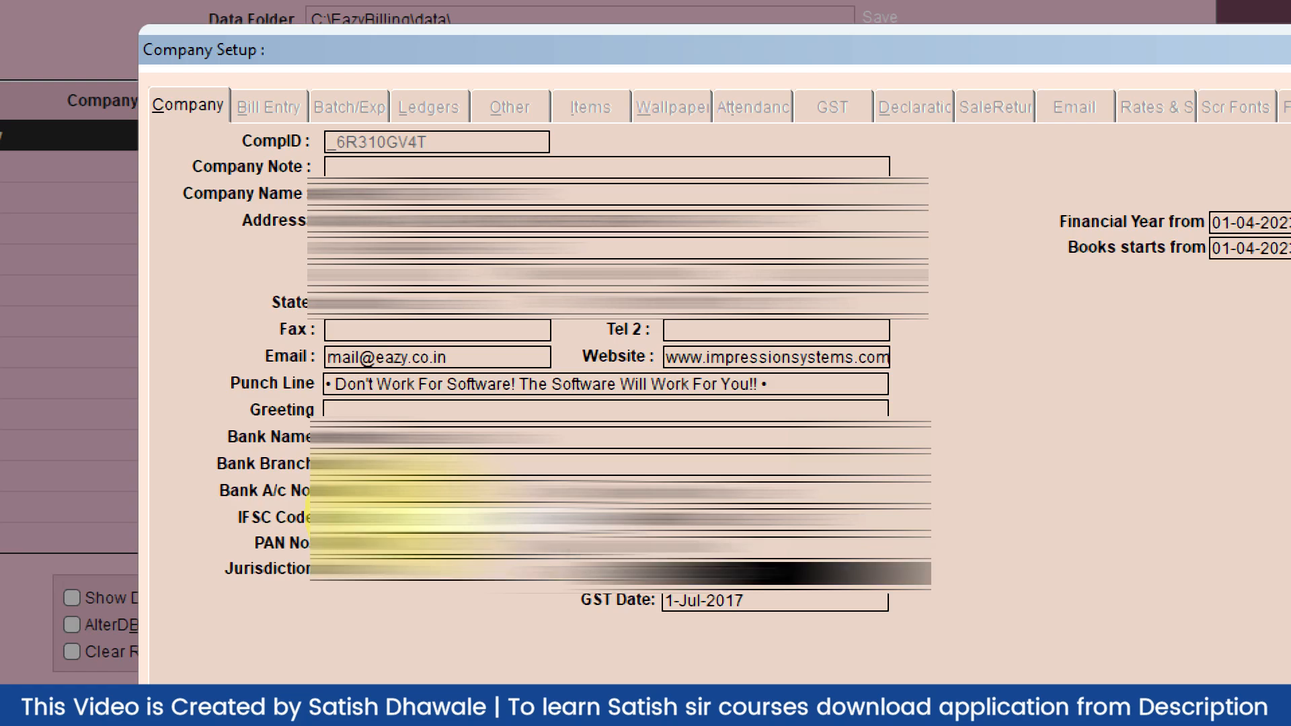
pyautogui.click(436, 464)
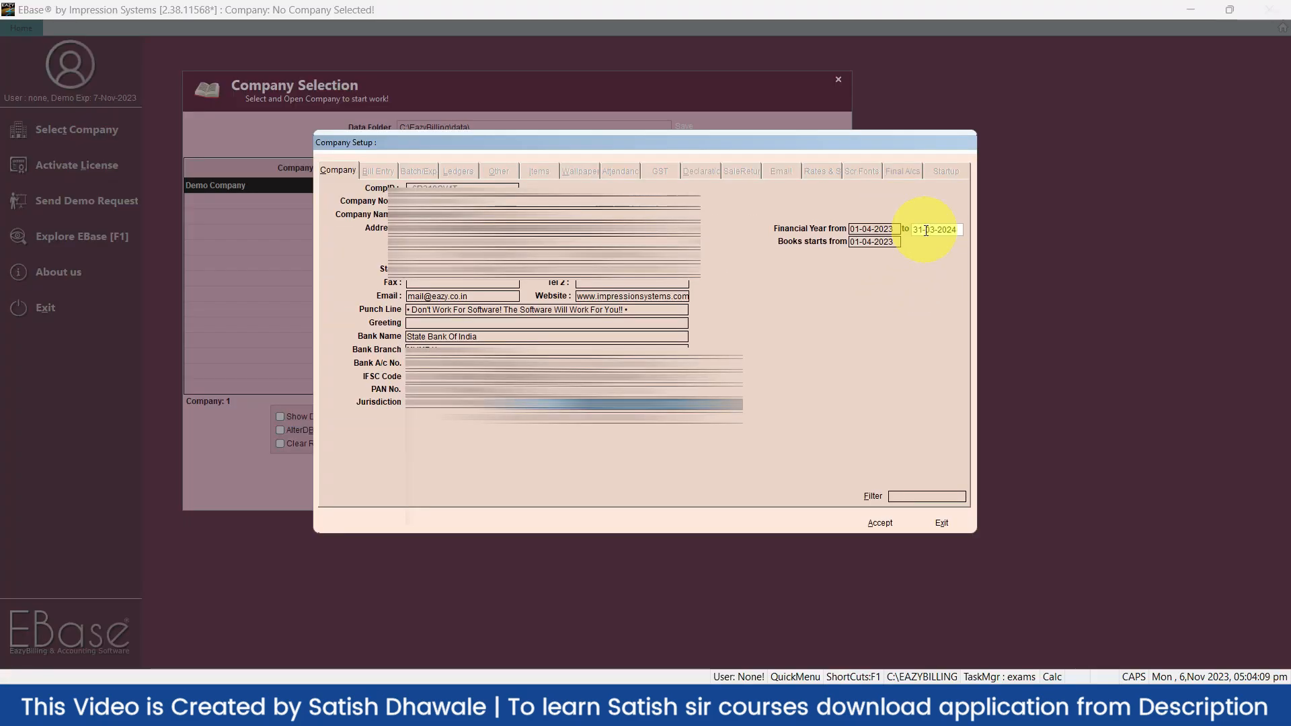
# Accept the setup, confirm creating LEARN MORE PRO, and acknowledge the data-created message
pyautogui.click(888, 524)
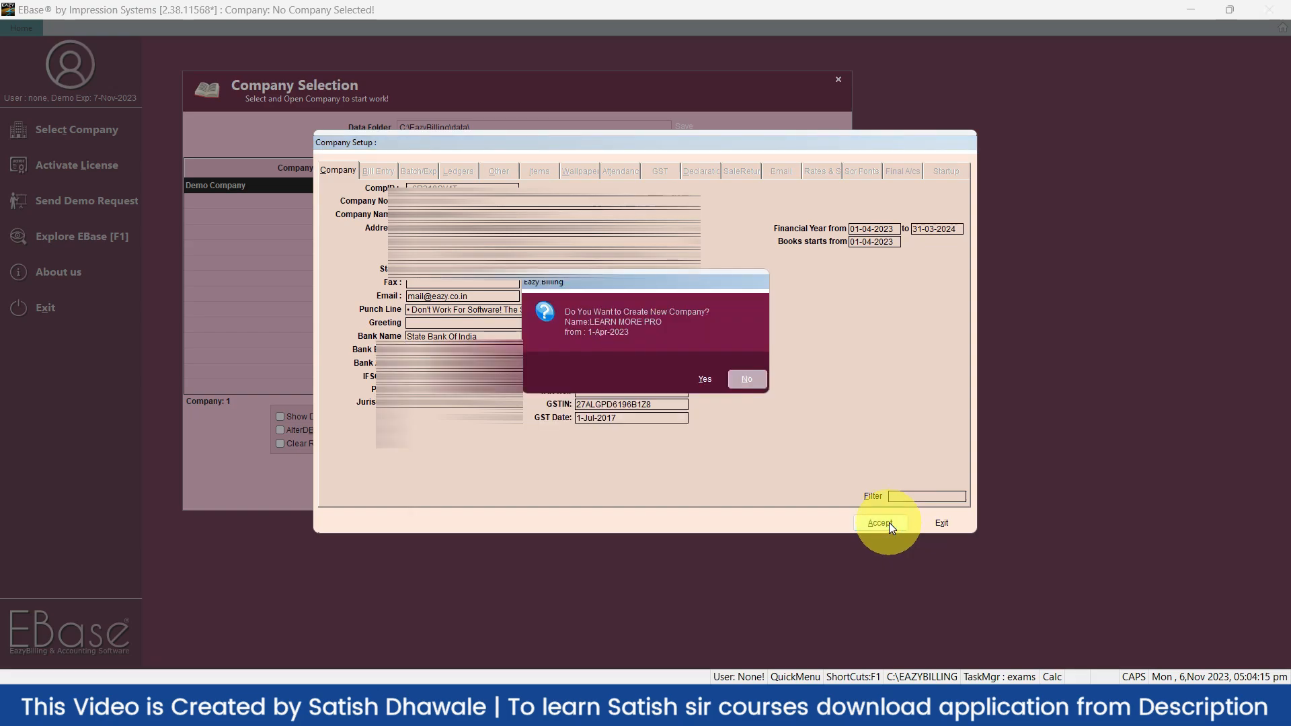
pyautogui.click(712, 382)
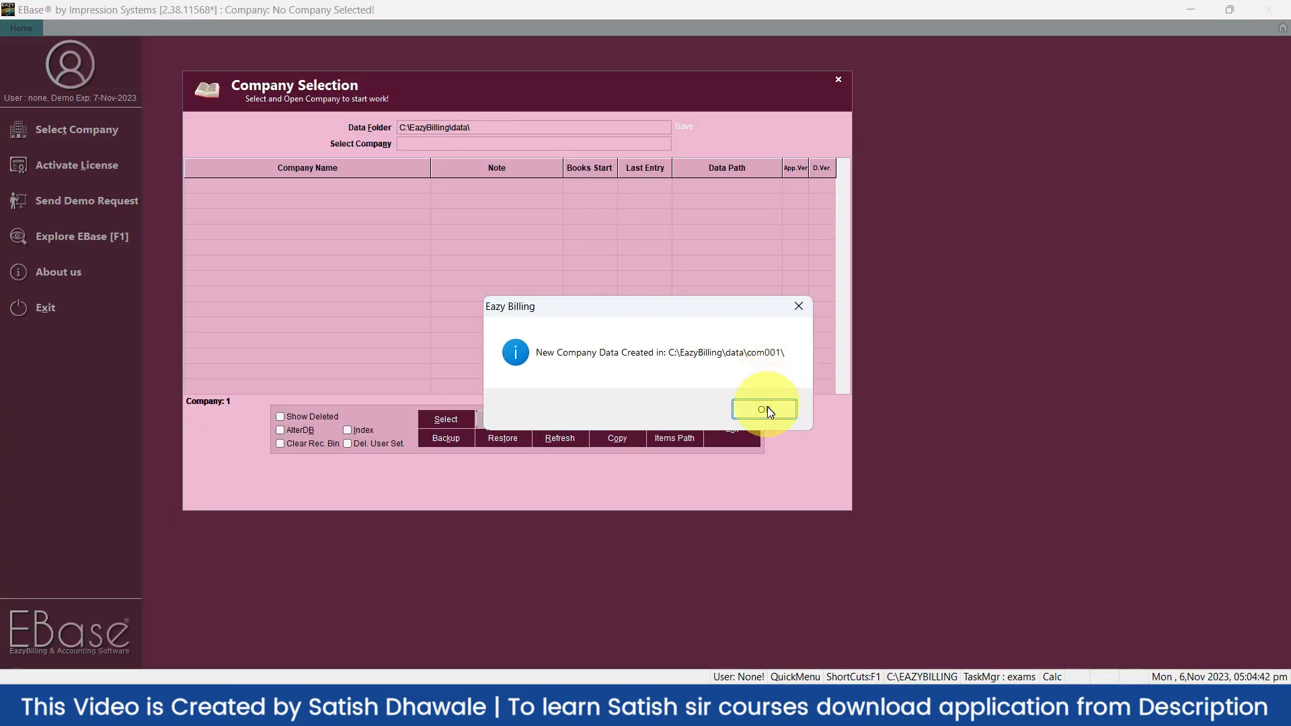
pyautogui.click(764, 409)
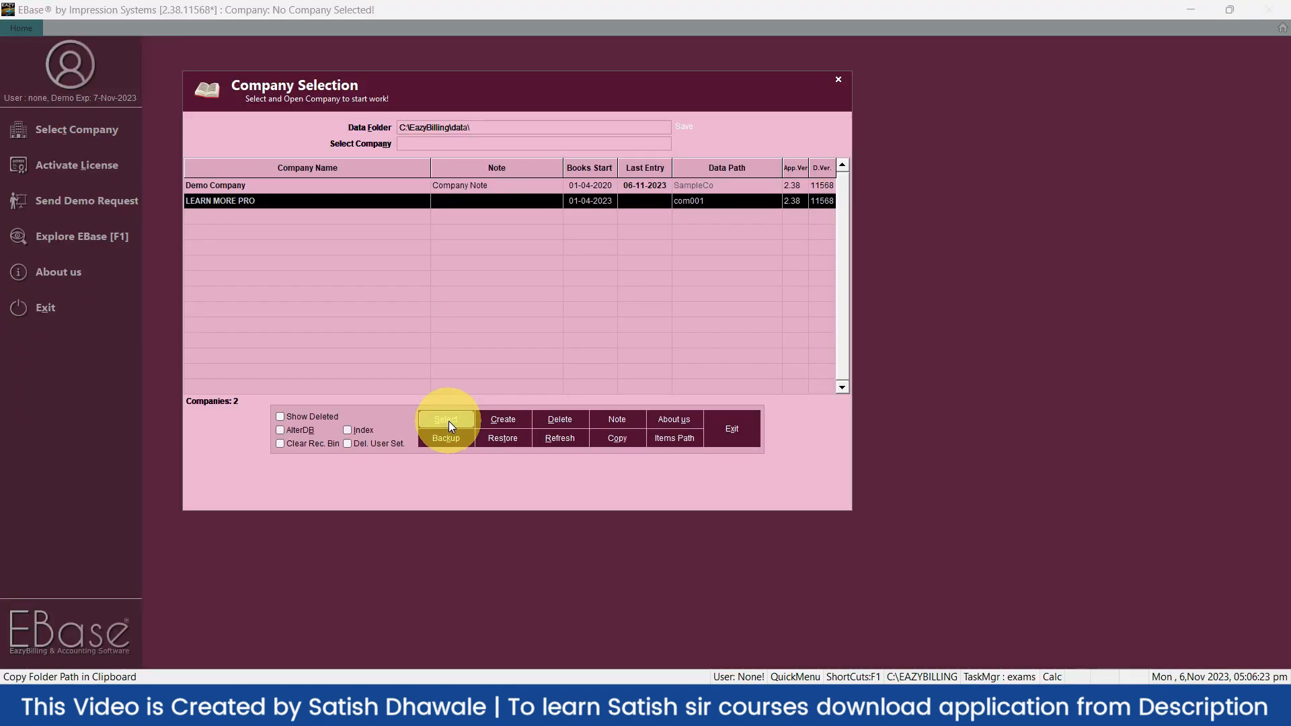
# Select LEARN MORE PRO in Company Selection to load its 2023-2024 dashboard
pyautogui.click(446, 420)
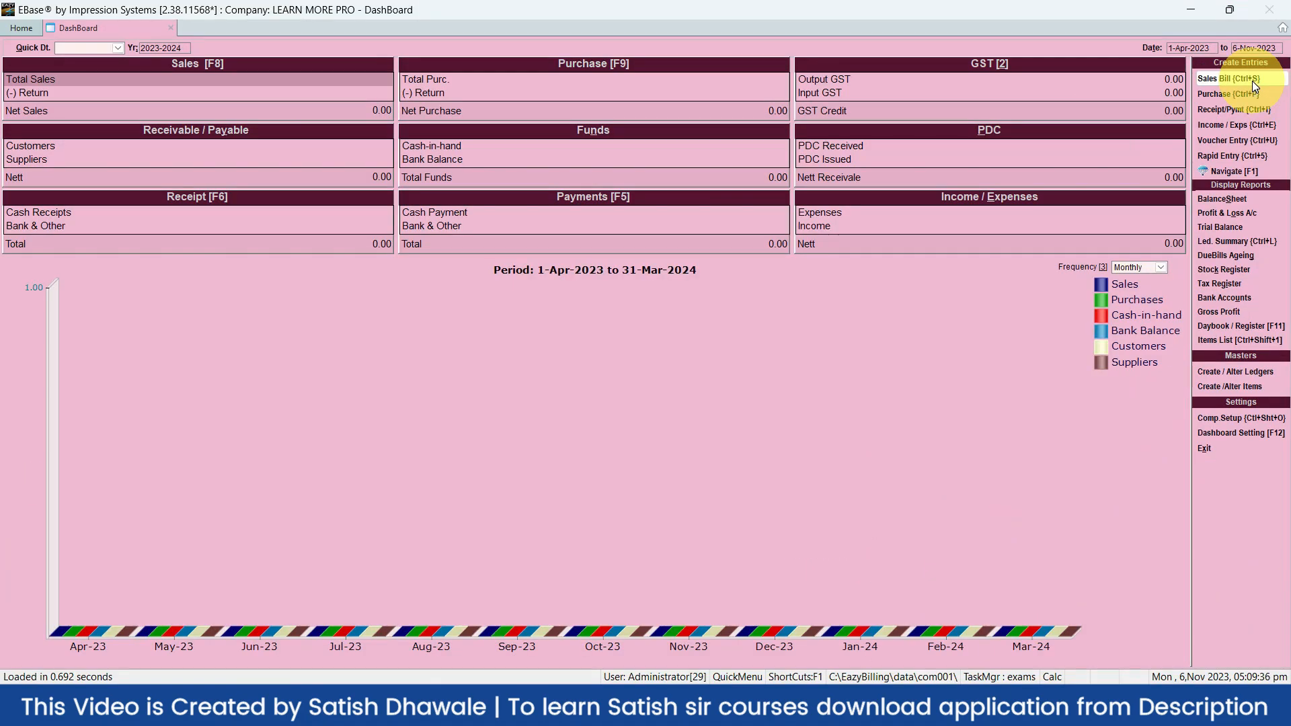
# Launch a new Sales Bill from the dashboard's Create Entries
pyautogui.click(1252, 81)
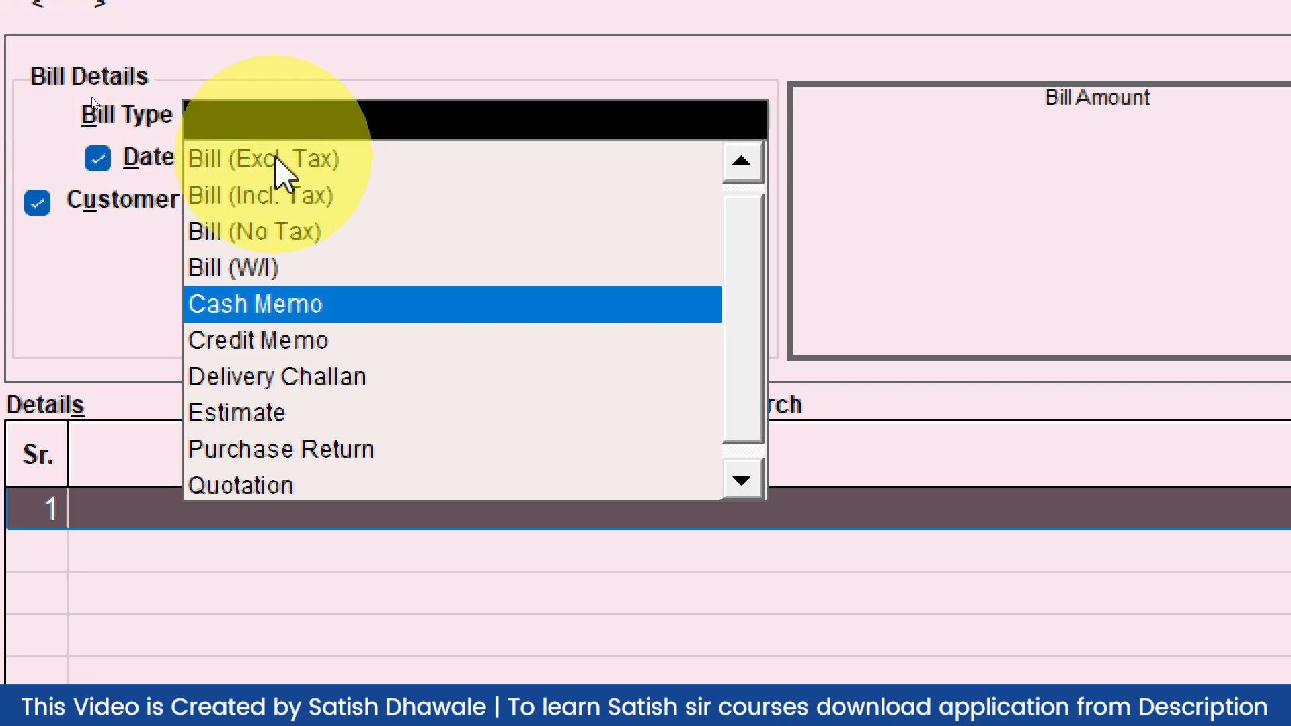
# Choose Bill (Excl. Tax) as the bill type for the new cash memo
pyautogui.click(312, 171)
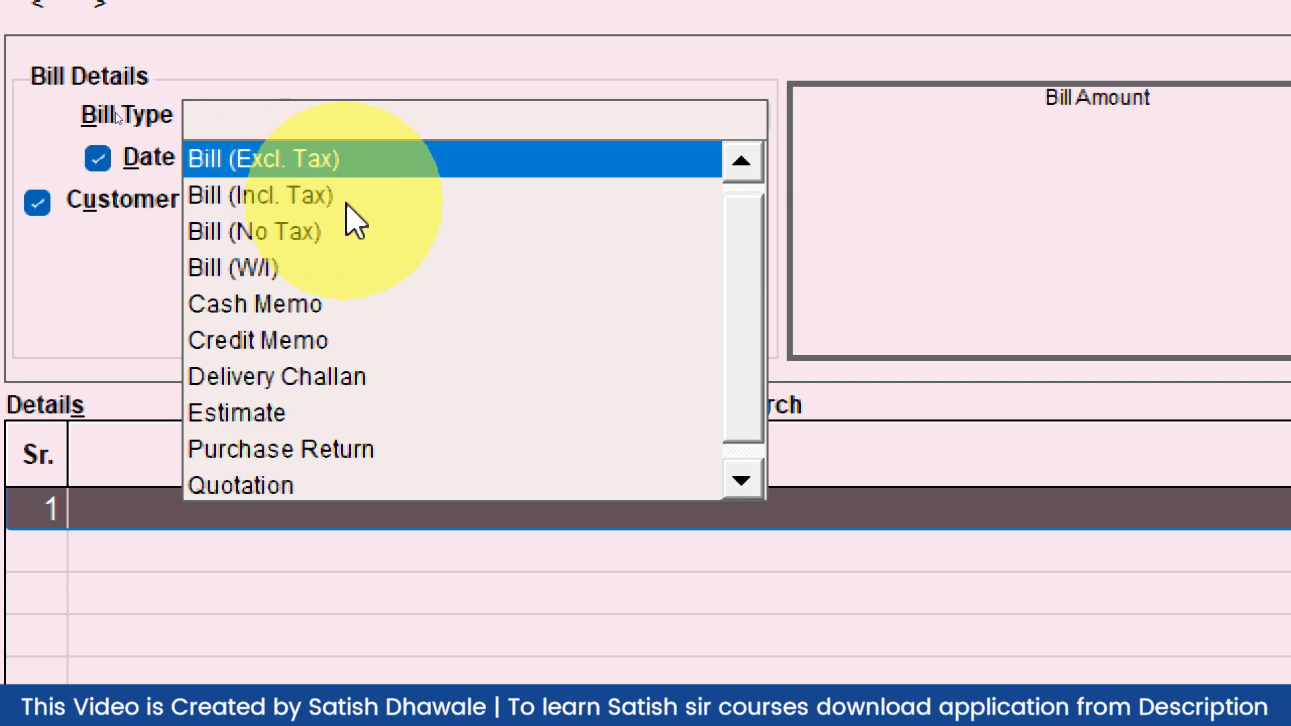
pyautogui.press('Down')
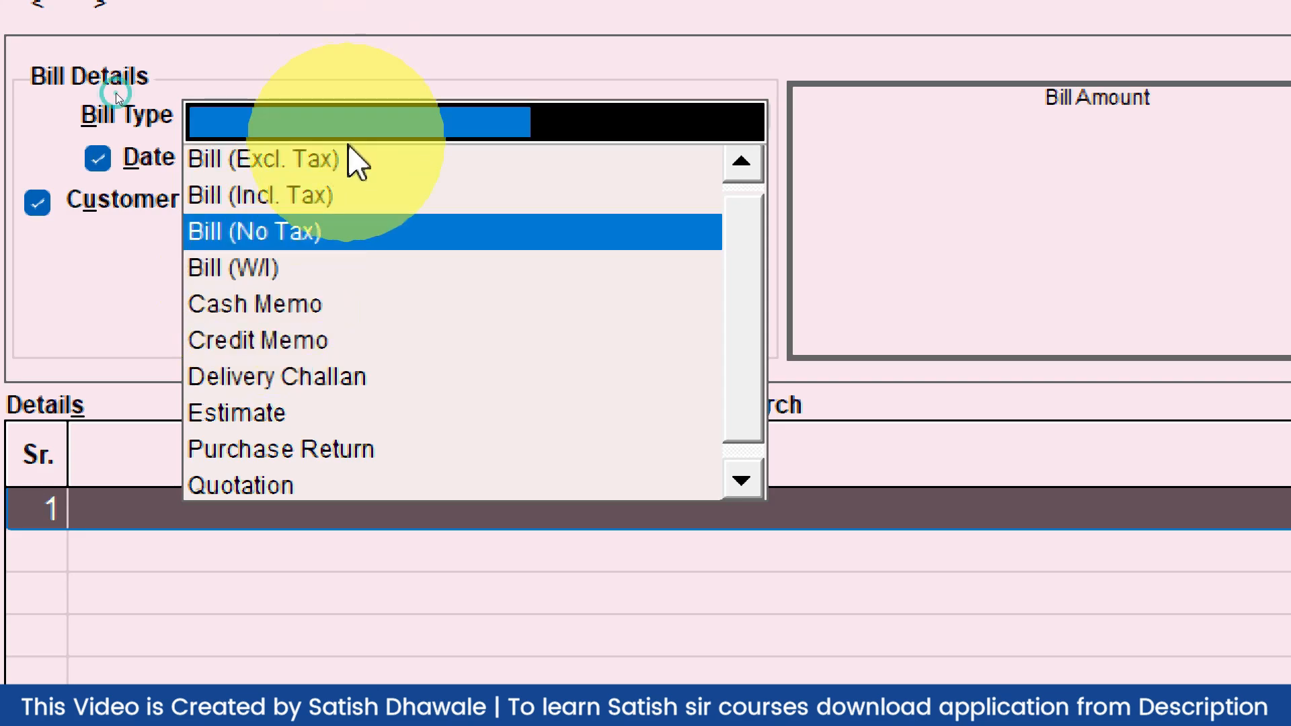
pyautogui.click(306, 159)
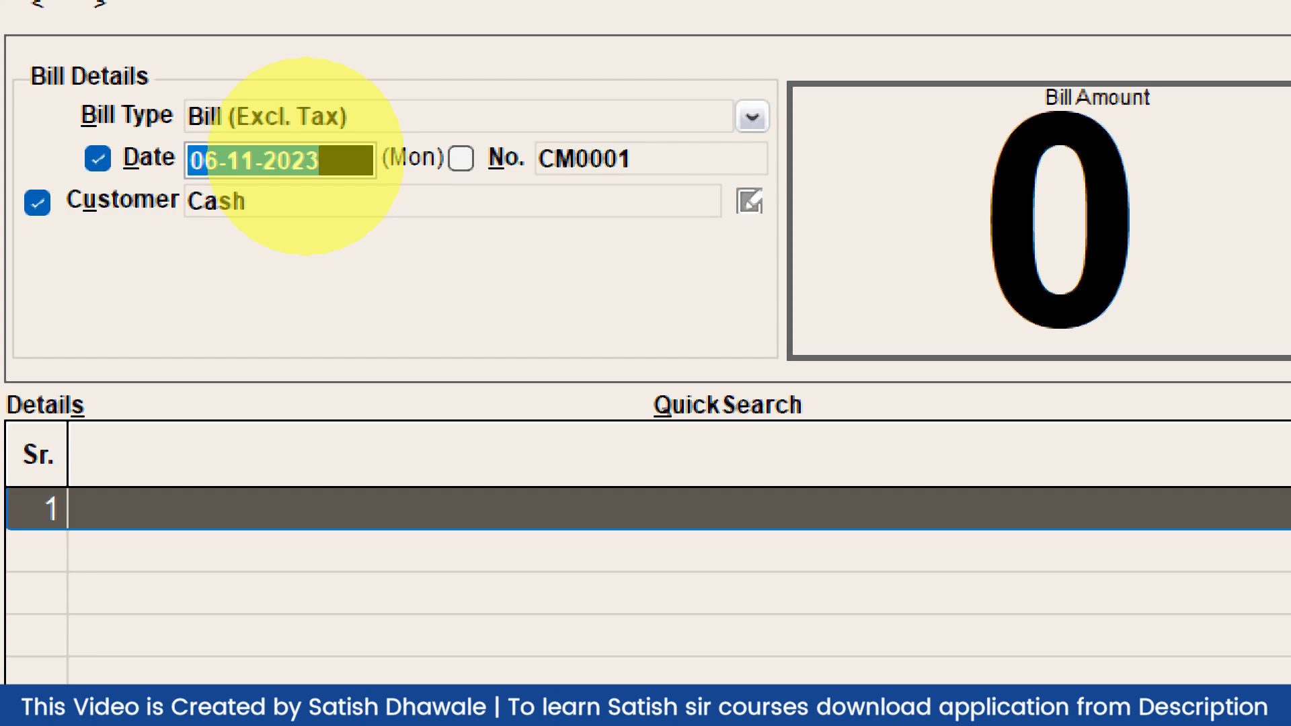
# Accept today's date, enter bill number 1001, and bring up the customer ledger list
pyautogui.press('Return')
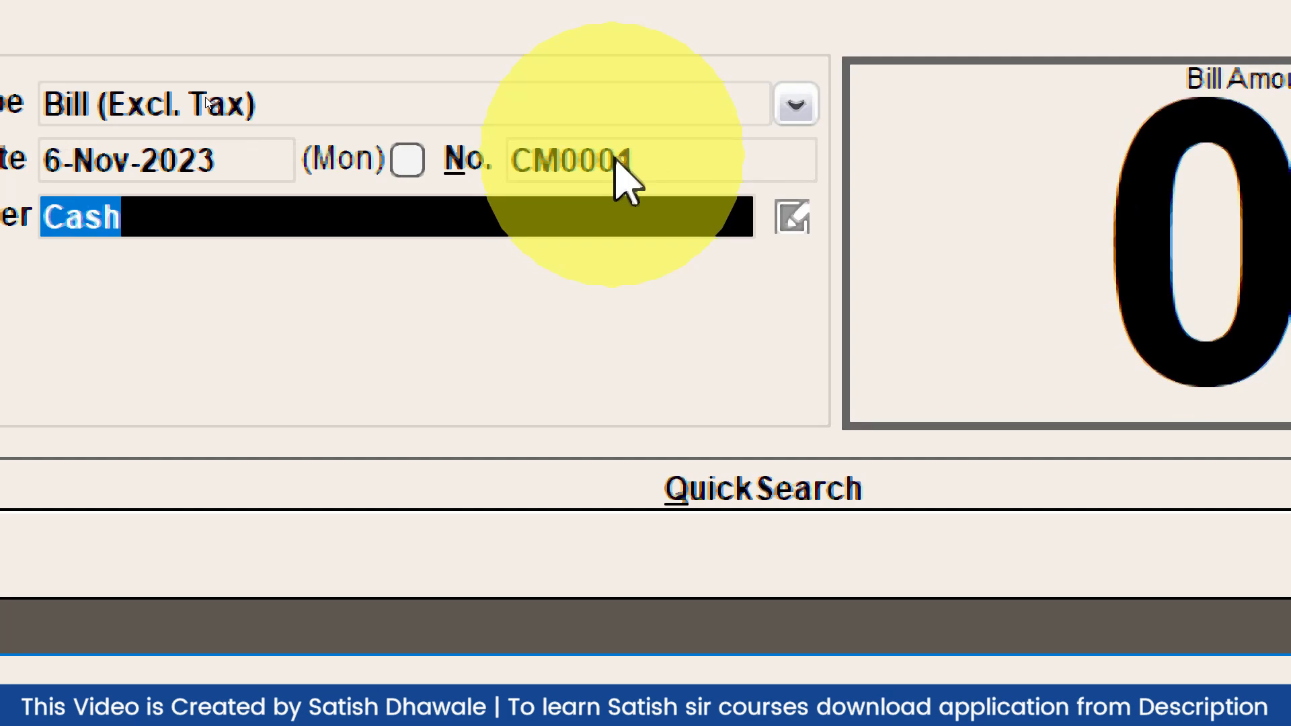
pyautogui.click(615, 164)
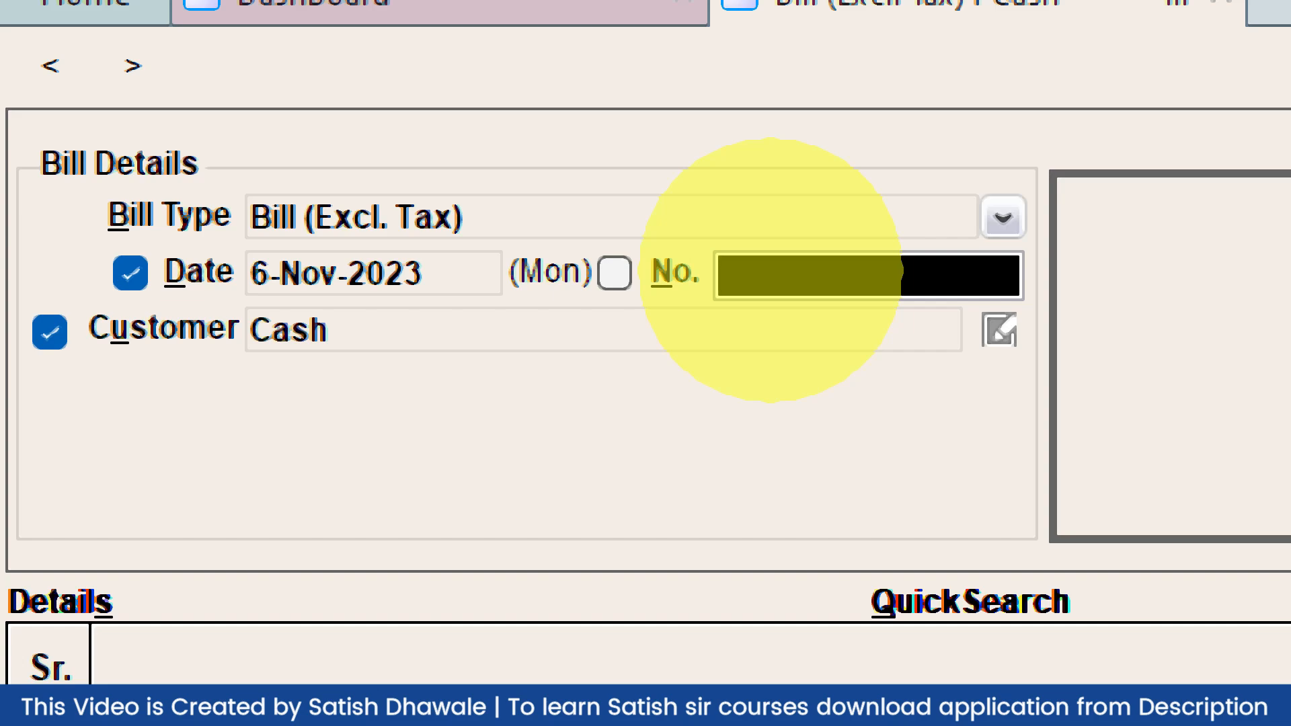
pyautogui.write('1001')
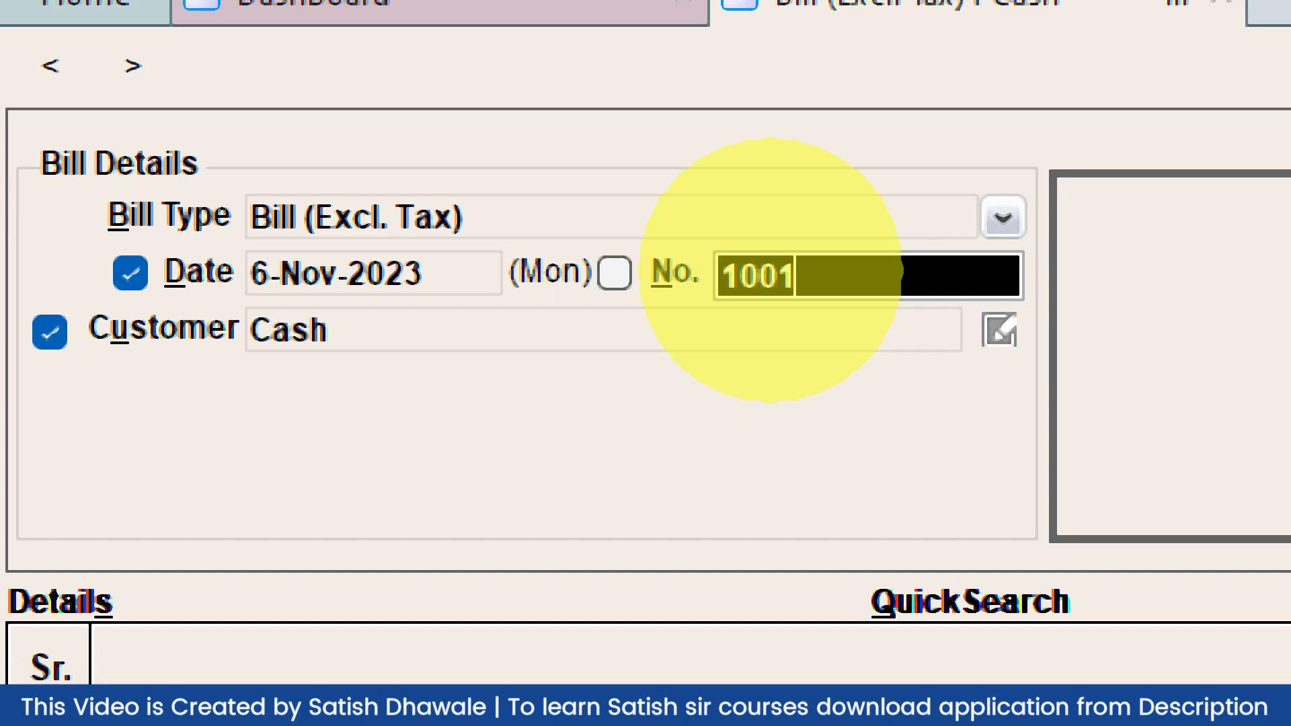
pyautogui.press('Return')
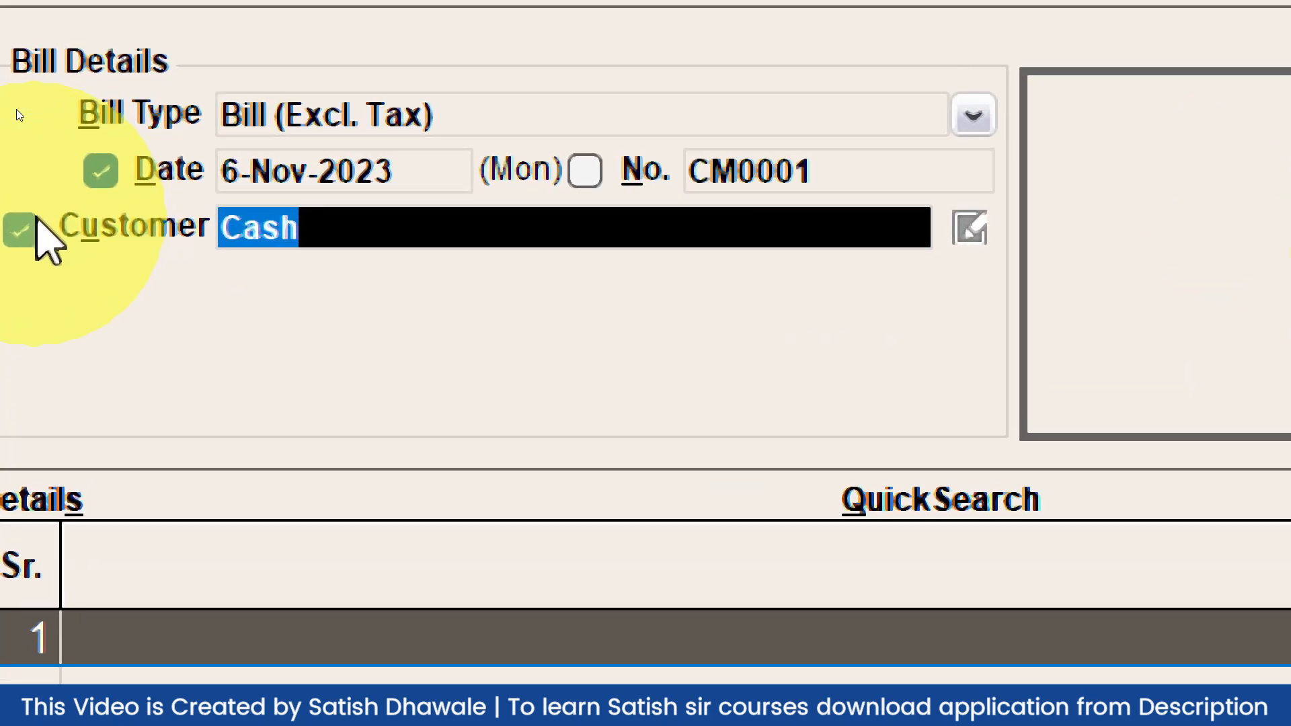
pyautogui.press('Return')
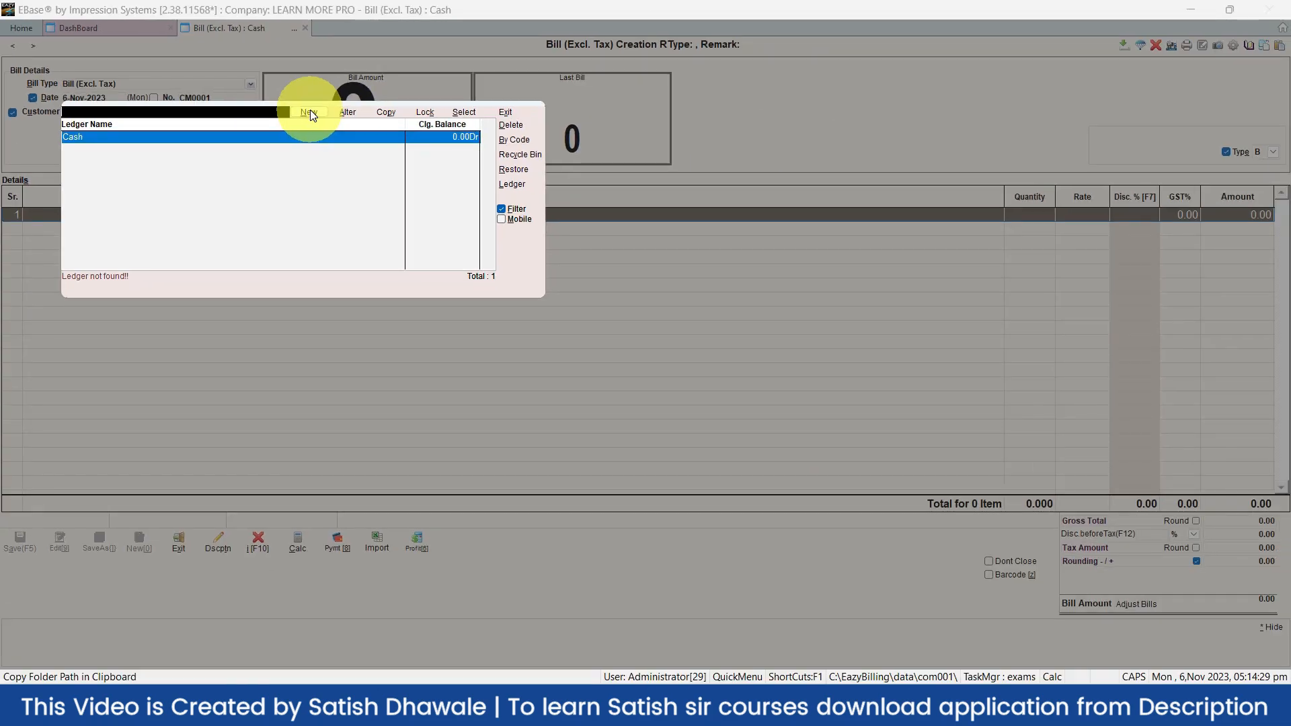
# Abandon a new ledger and pick Cash as the bill's customer
pyautogui.click(310, 112)
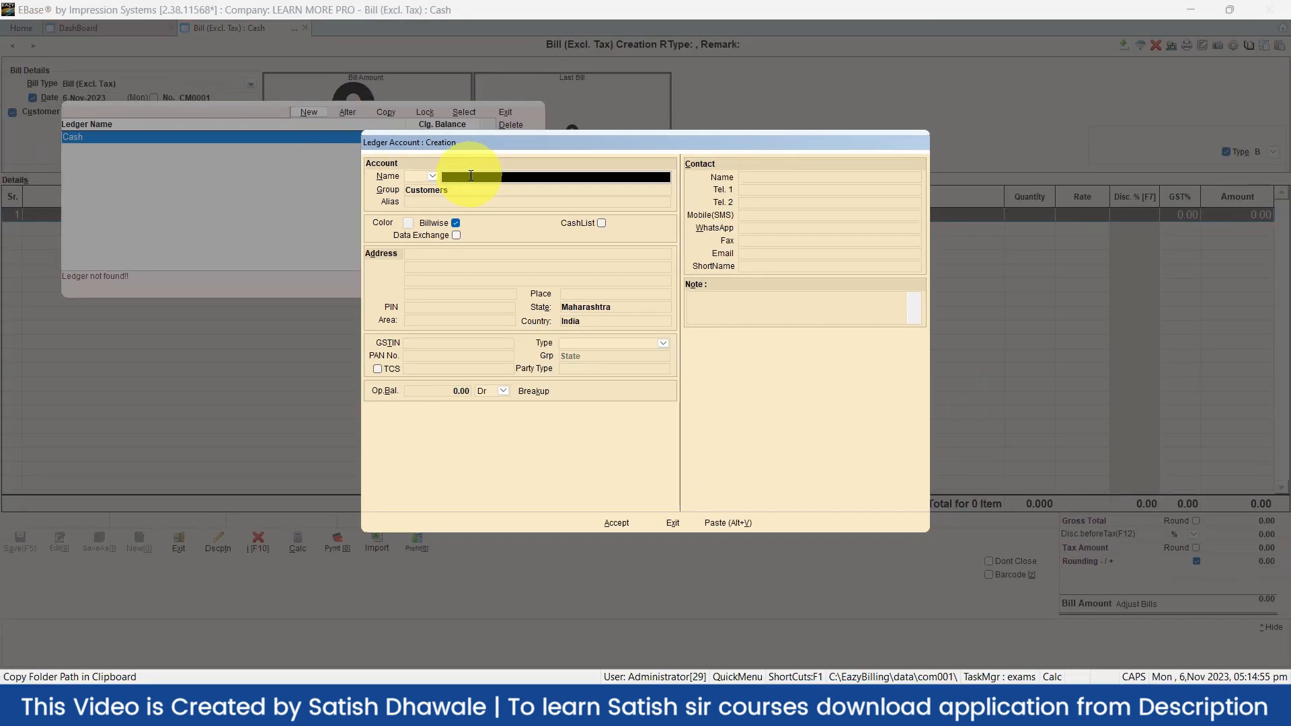
pyautogui.press('Escape')
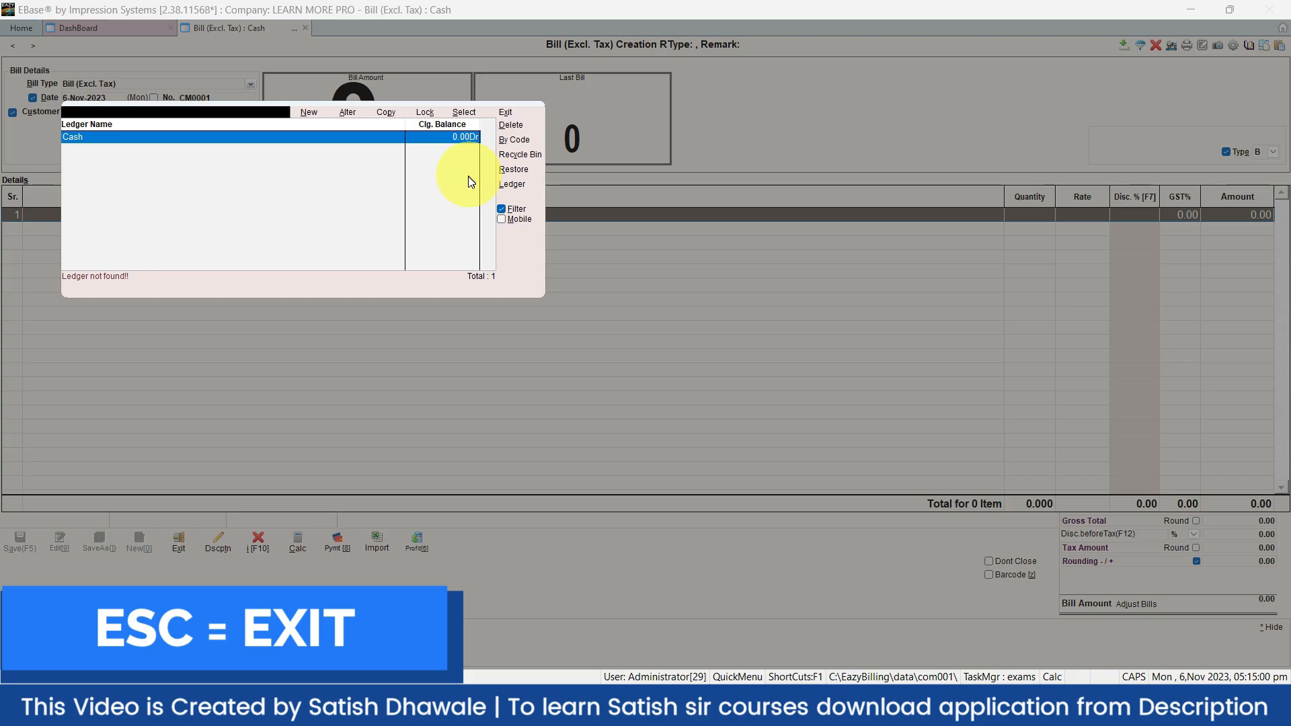
pyautogui.doubleClick(79, 138)
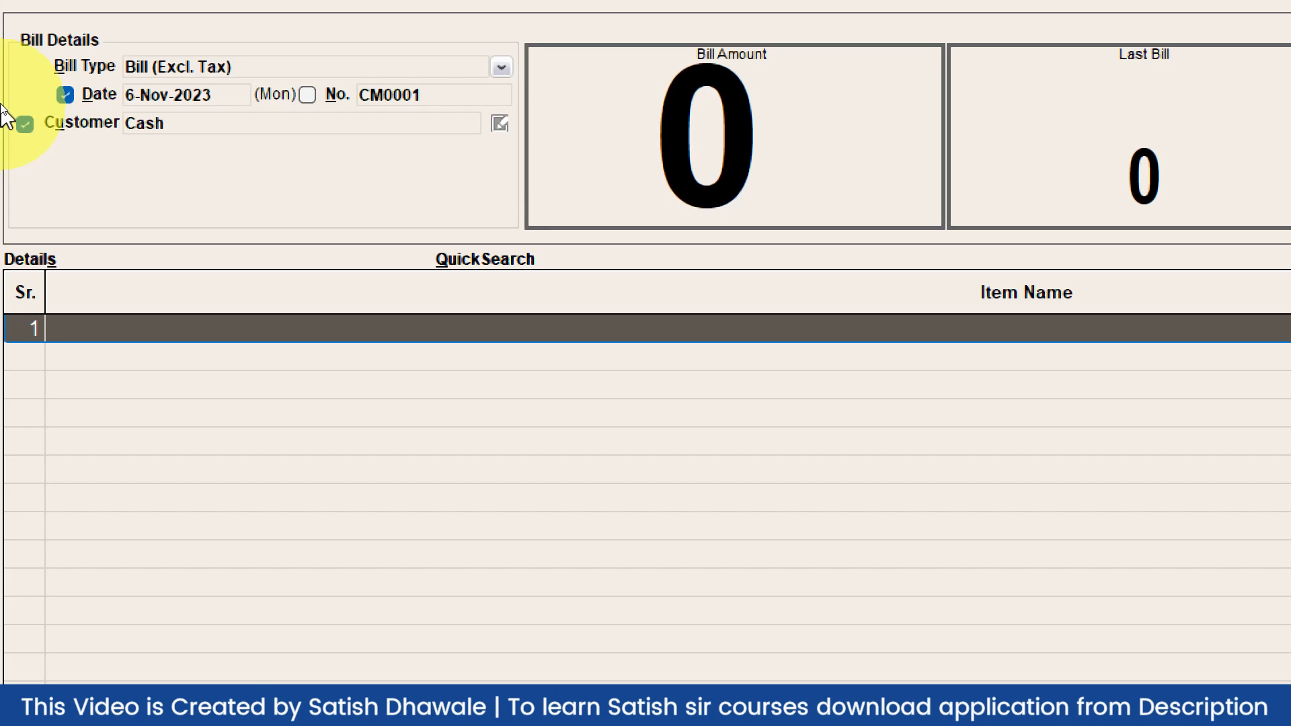
pyautogui.click(24, 124)
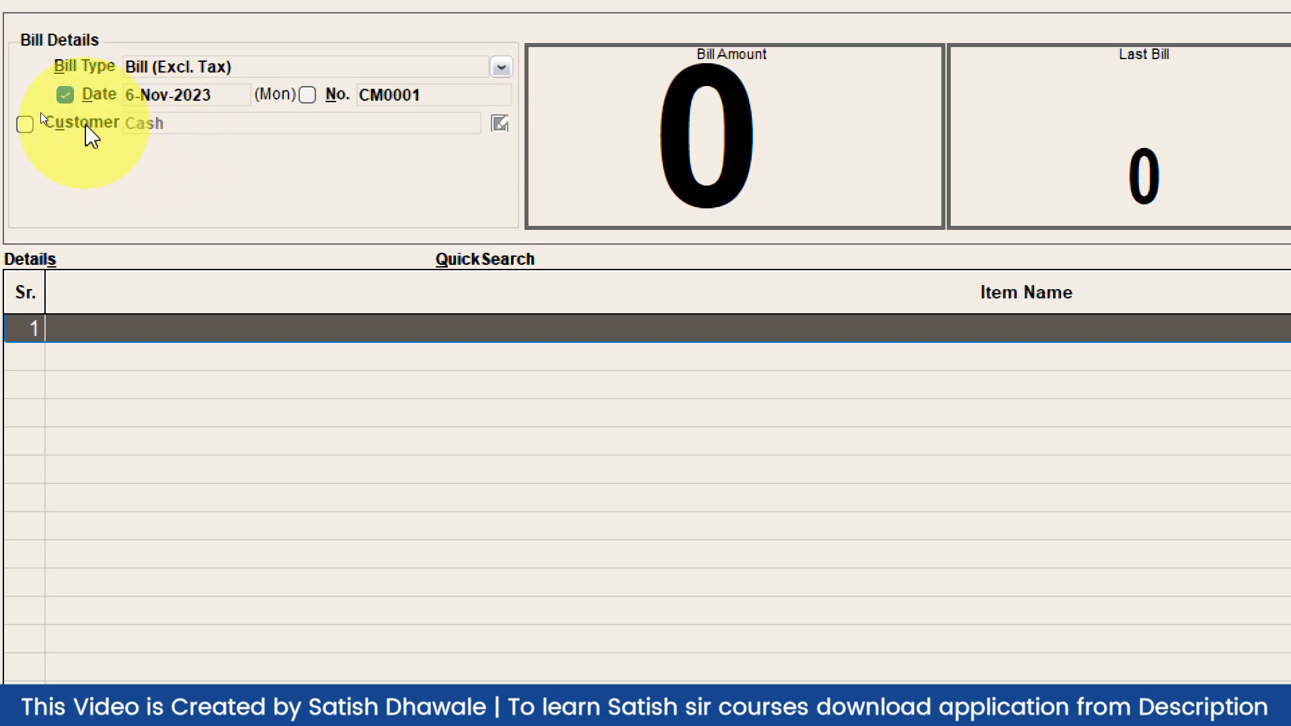
pyautogui.click(25, 123)
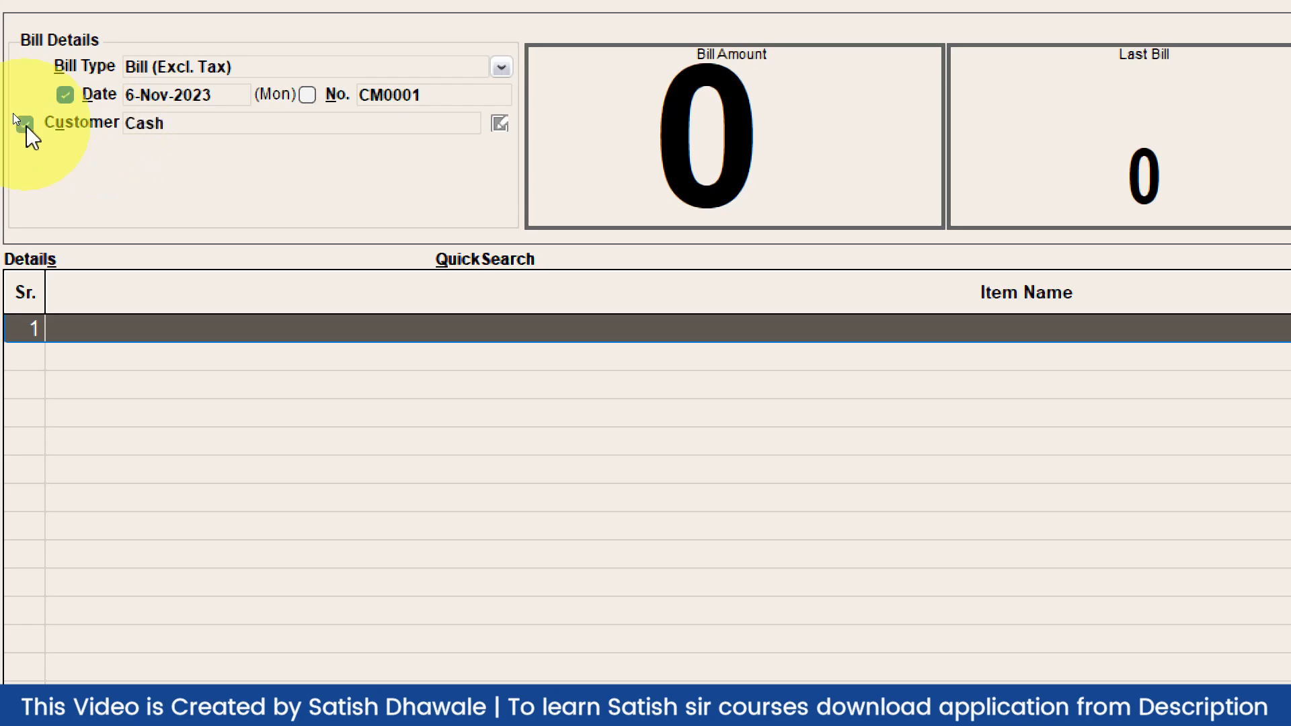
pyautogui.click(146, 66)
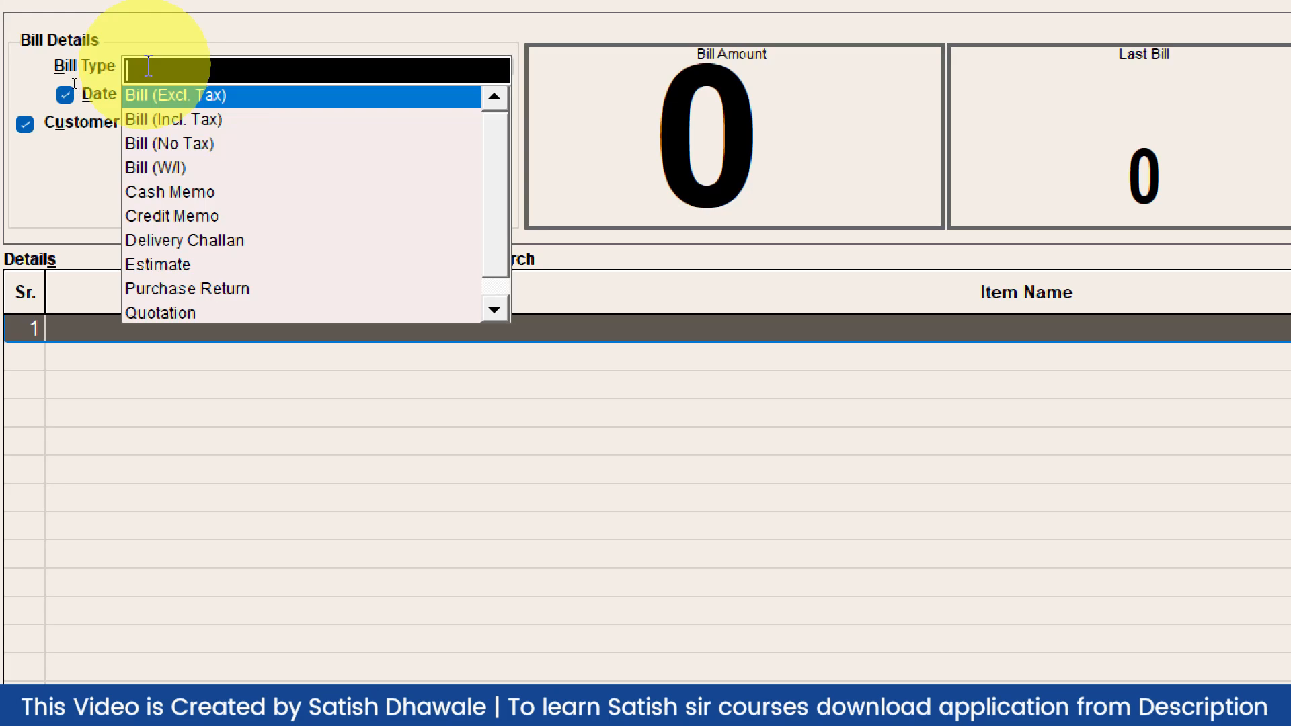
pyautogui.press('Return')
pyautogui.press('Return')
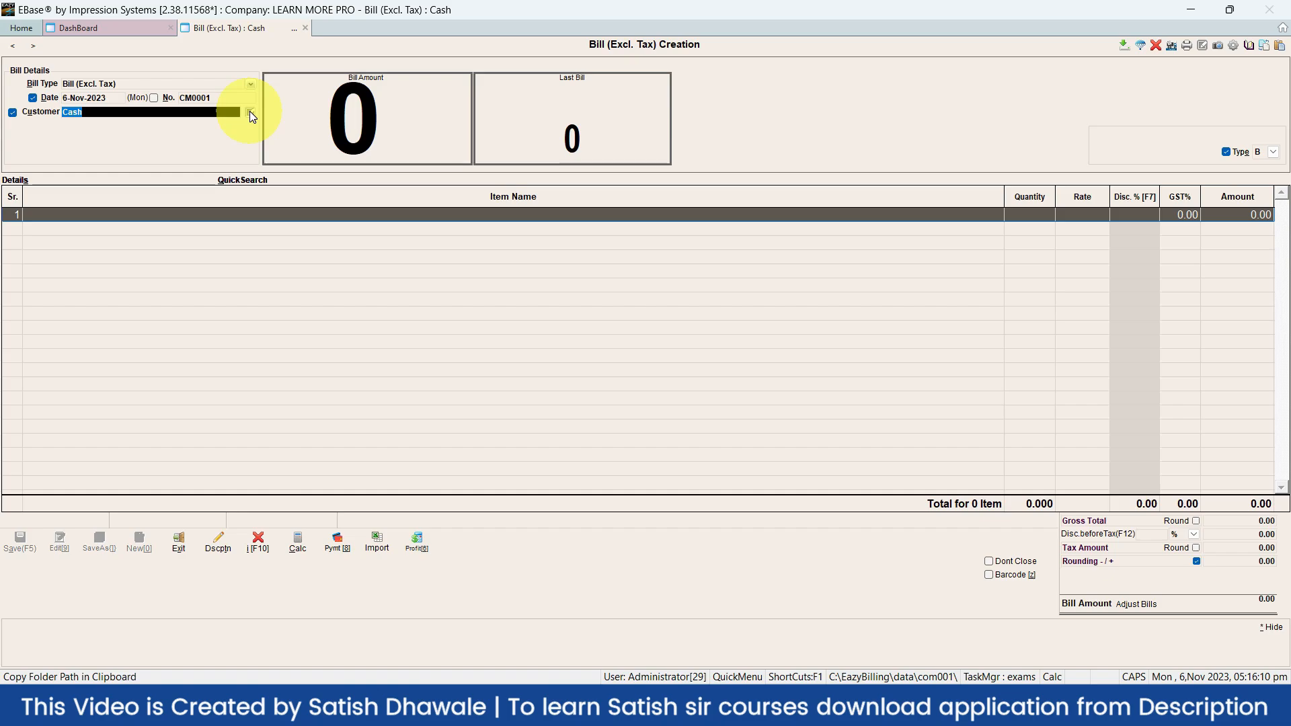
pyautogui.click(250, 112)
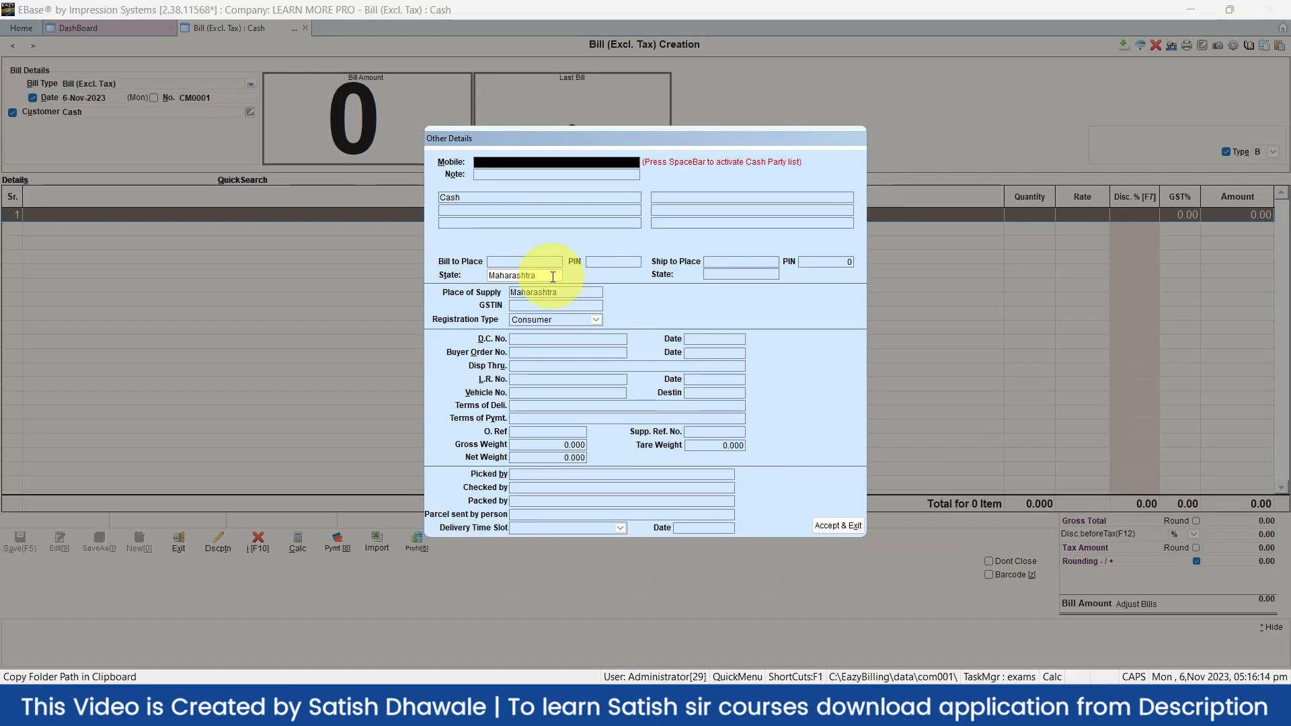
pyautogui.press('Escape')
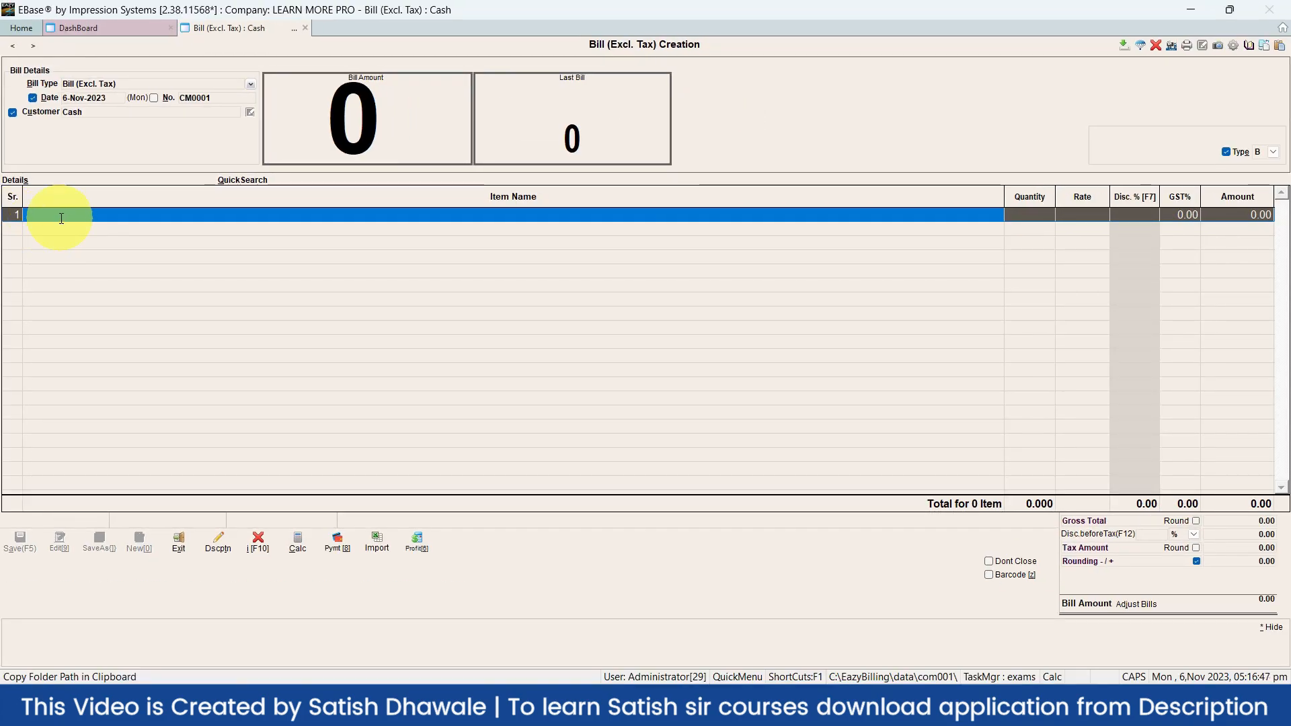
# Search for items matching 'D' in the first Item Name cell, finding none
pyautogui.write('D')
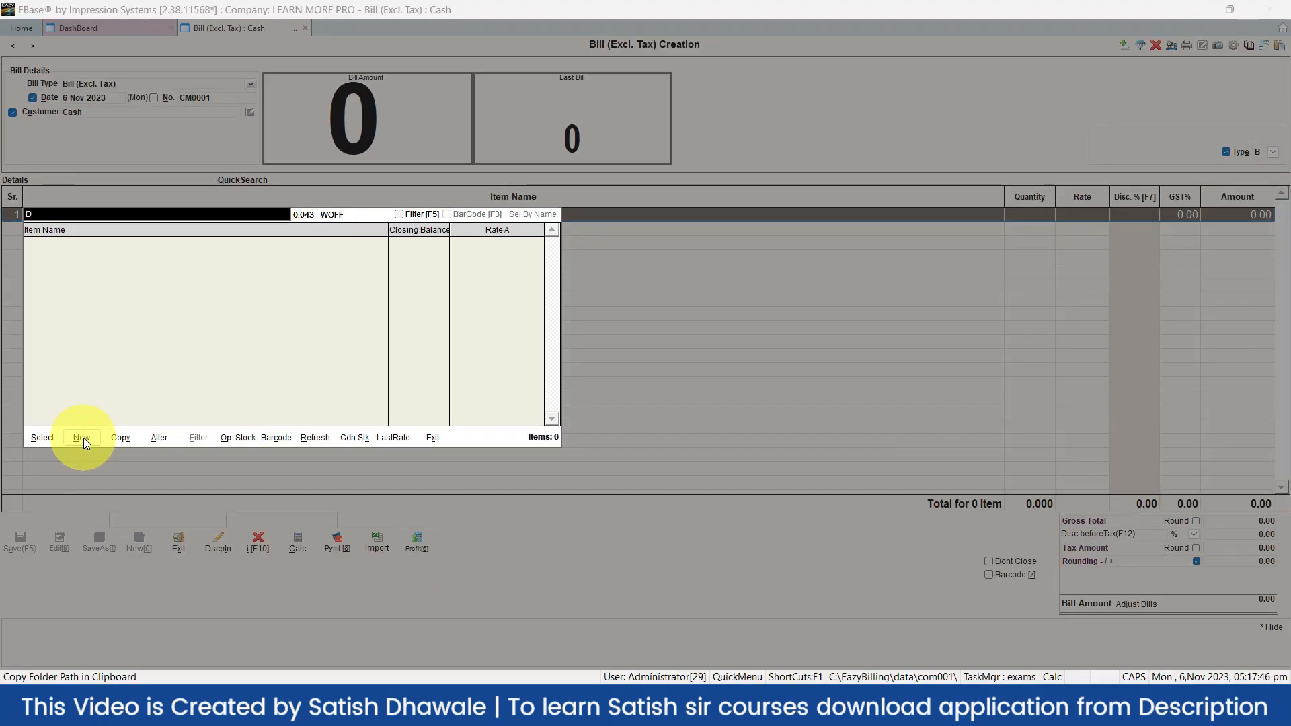
# Start a new stock item named MOUSE and begin its basic unit with P
pyautogui.click(82, 437)
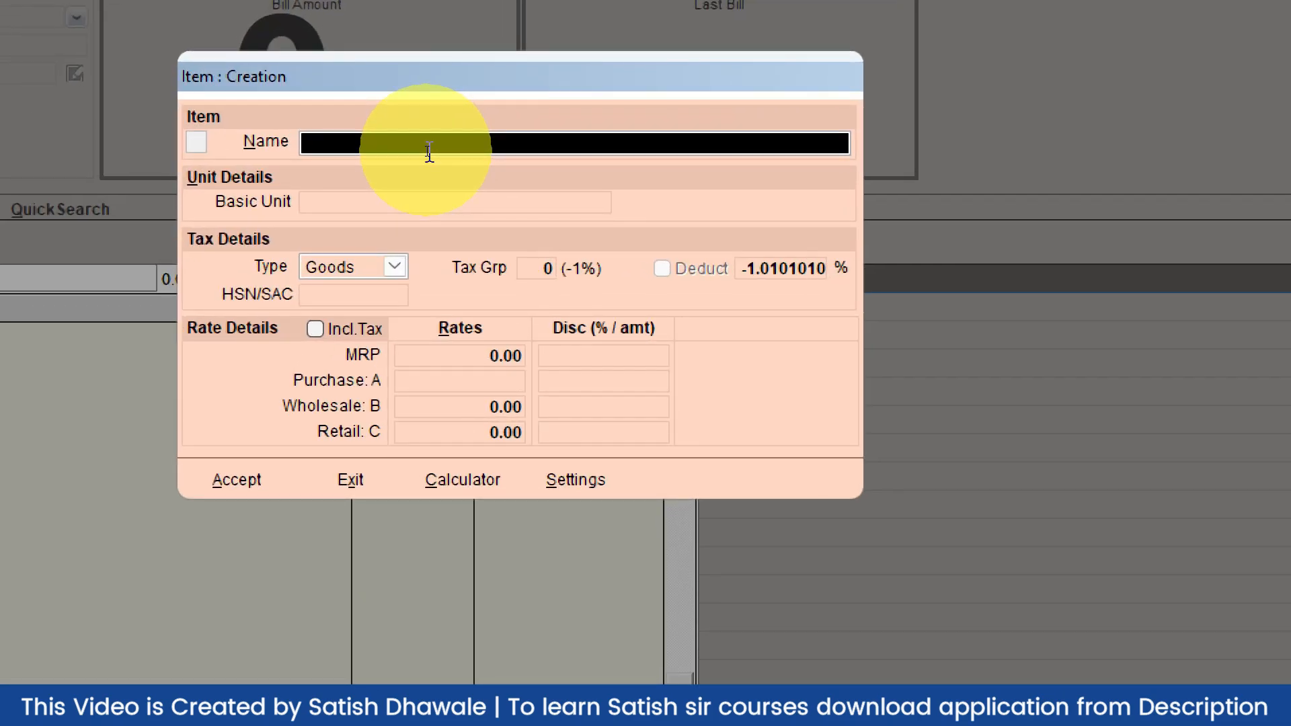
pyautogui.write('m')
pyautogui.press('BackSpace')
pyautogui.write('MOUSE')
pyautogui.press('Return')
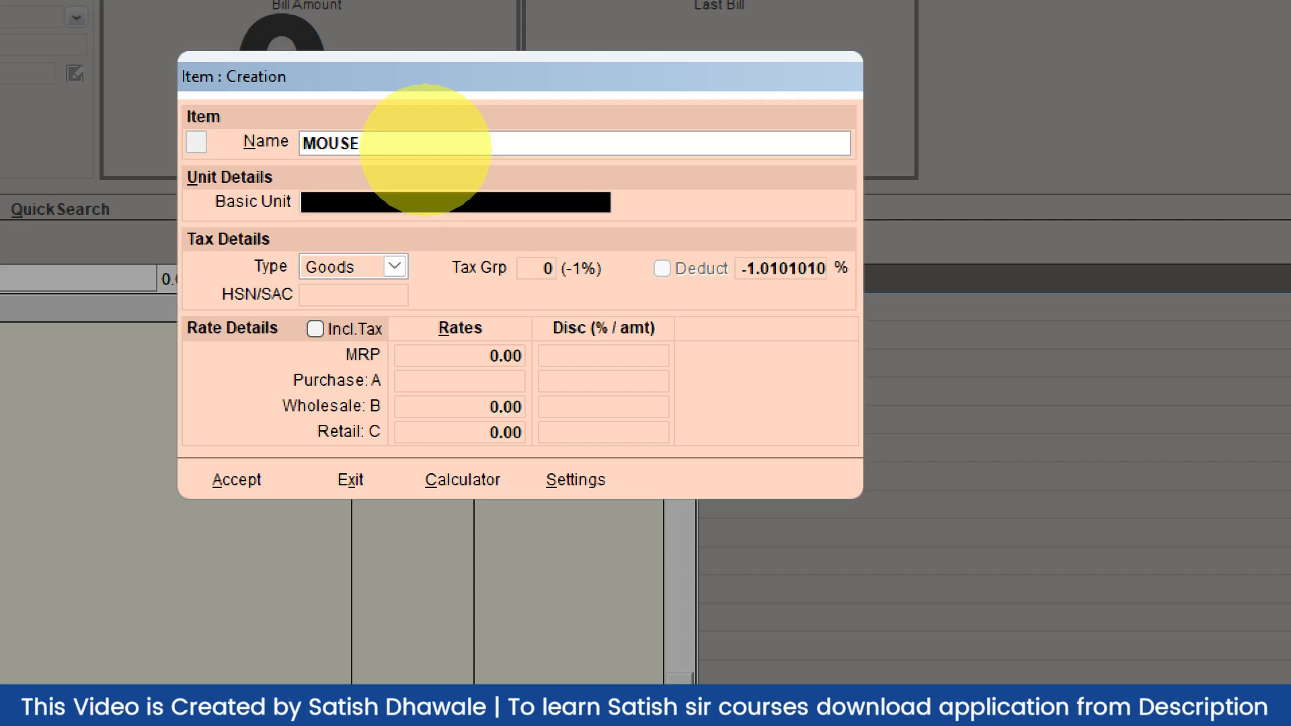
pyautogui.write('P')
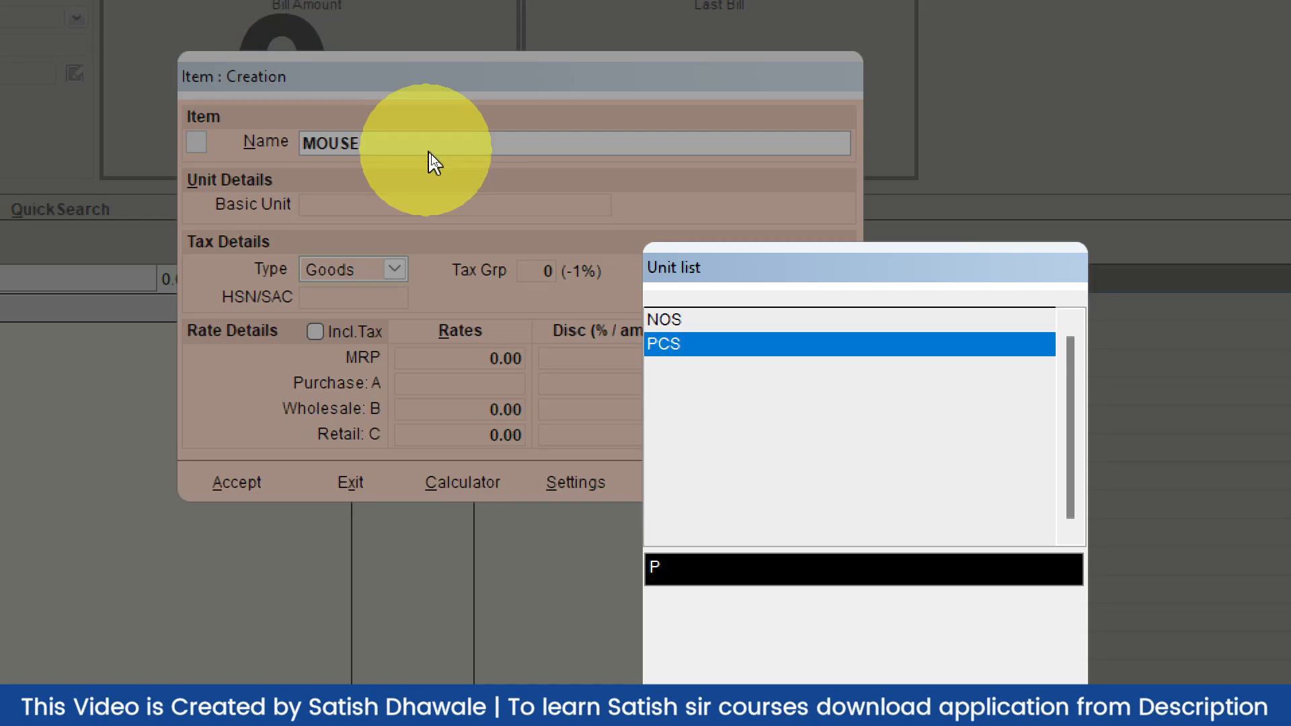
# Choose NOS from the unit list as the MOUSE item's basic unit
pyautogui.click(719, 321)
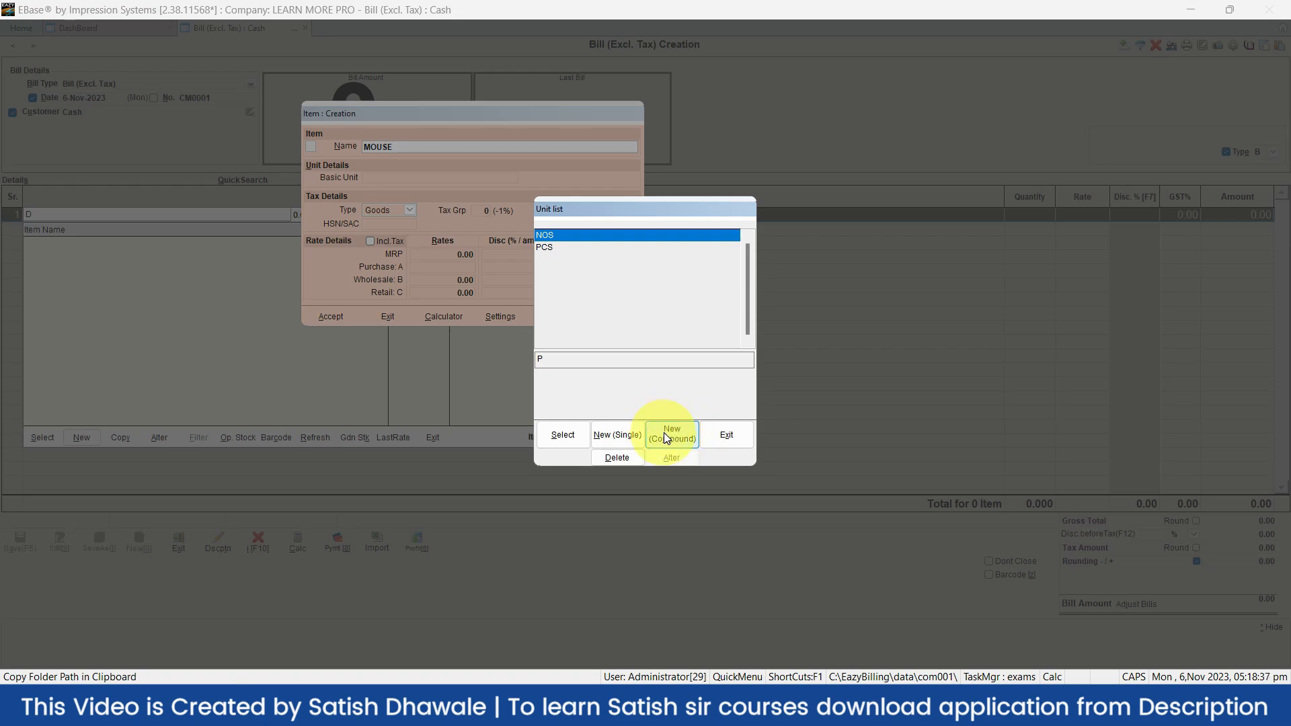
pyautogui.doubleClick(575, 236)
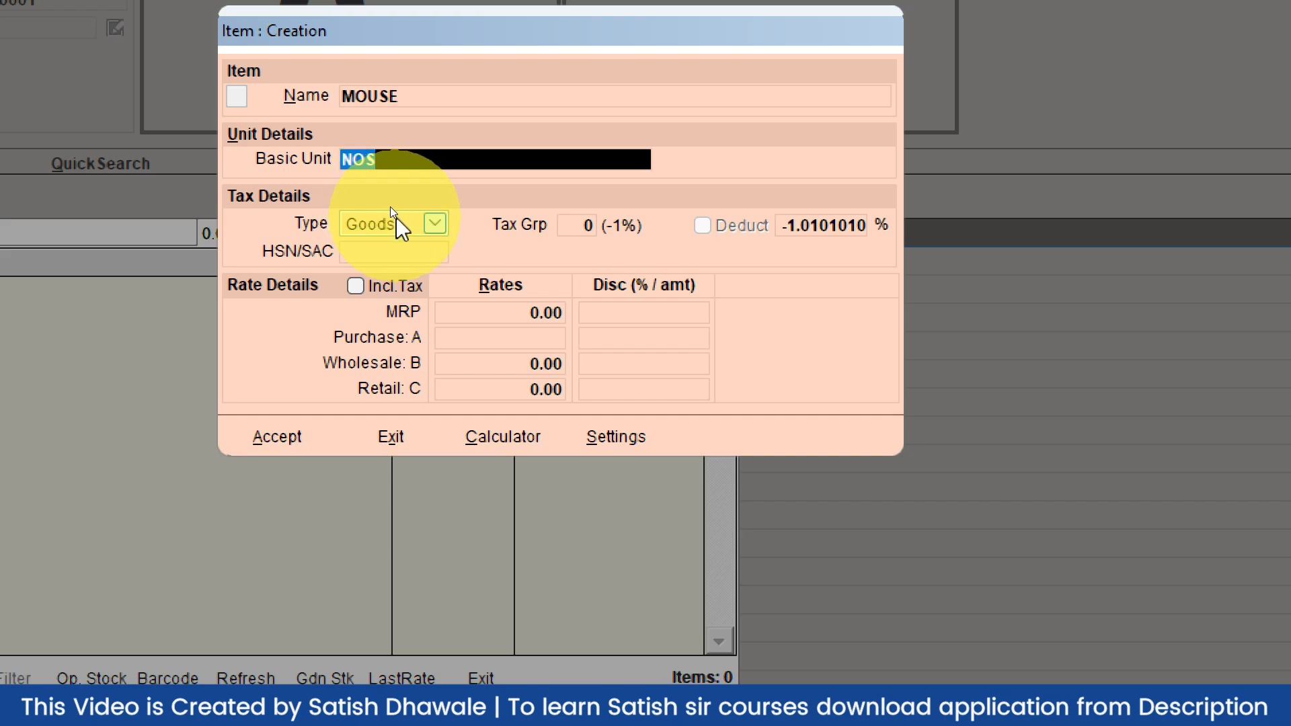
# Keep MOUSE as Goods and assign it the GST@18% tax group (Tax Grp 4)
pyautogui.click(396, 216)
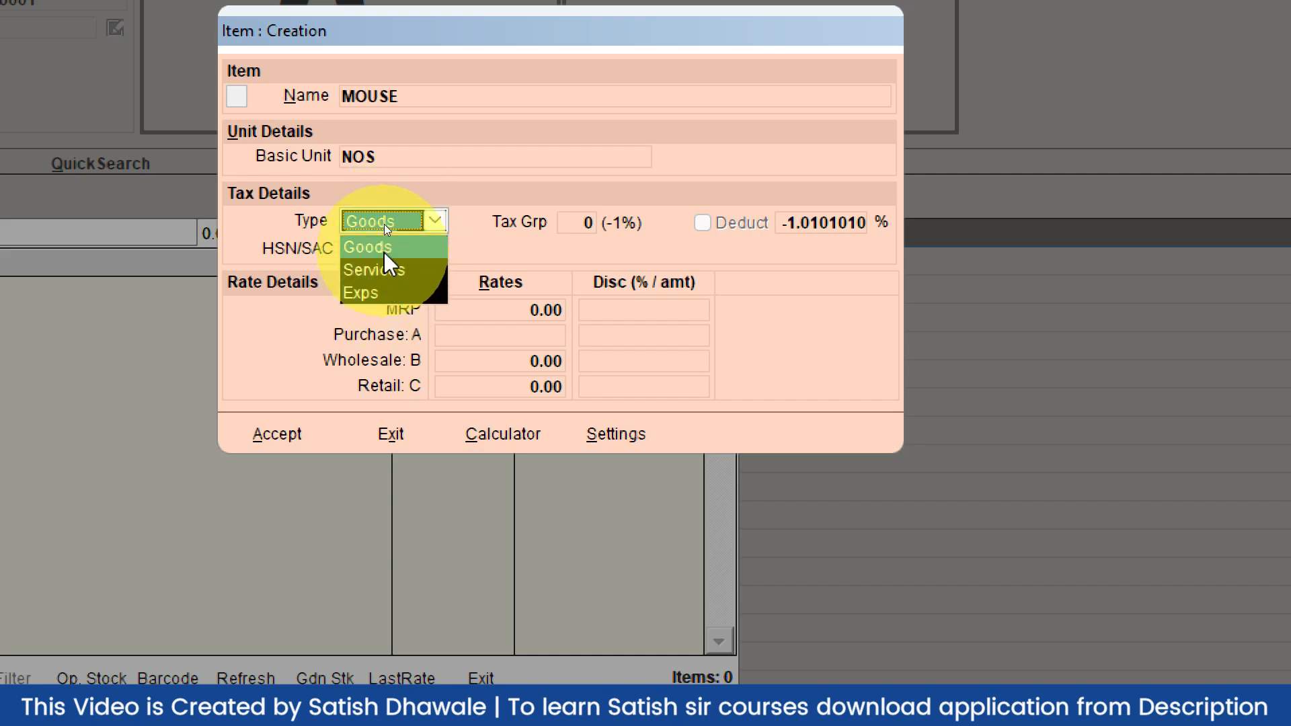
pyautogui.click(385, 247)
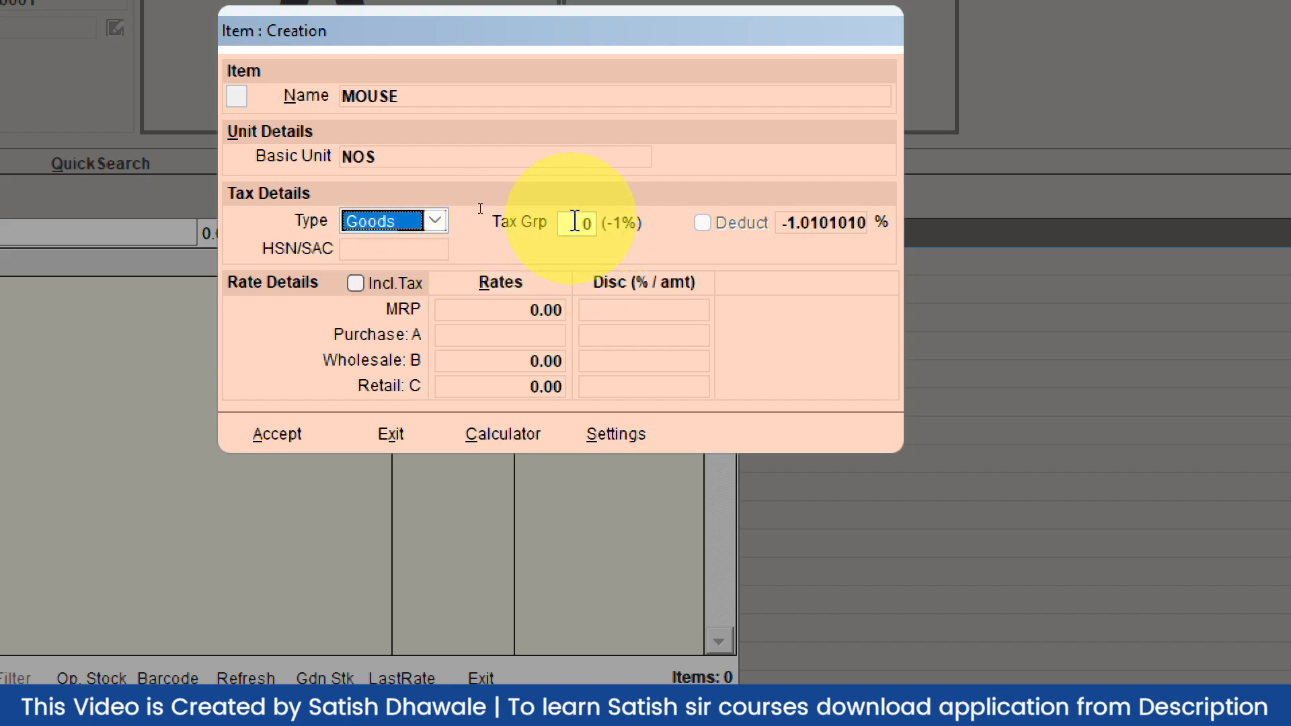
pyautogui.click(581, 224)
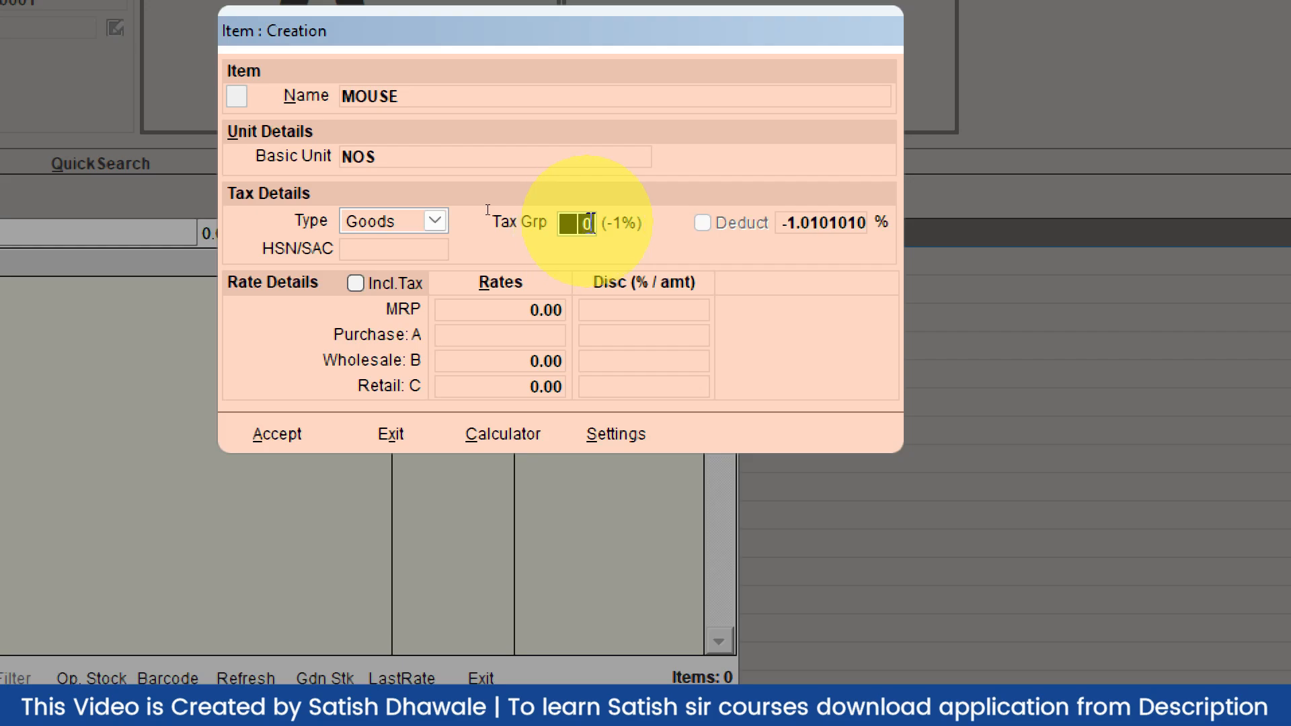
pyautogui.press('Return')
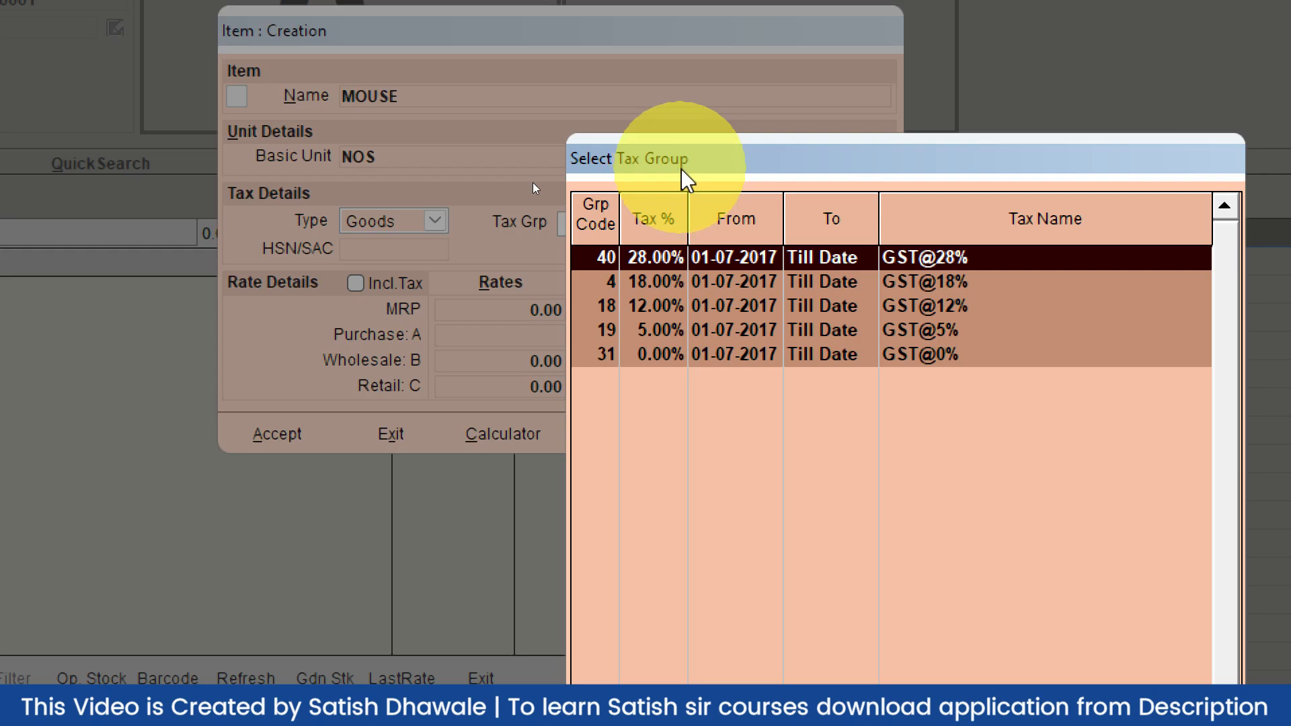
pyautogui.click(670, 285)
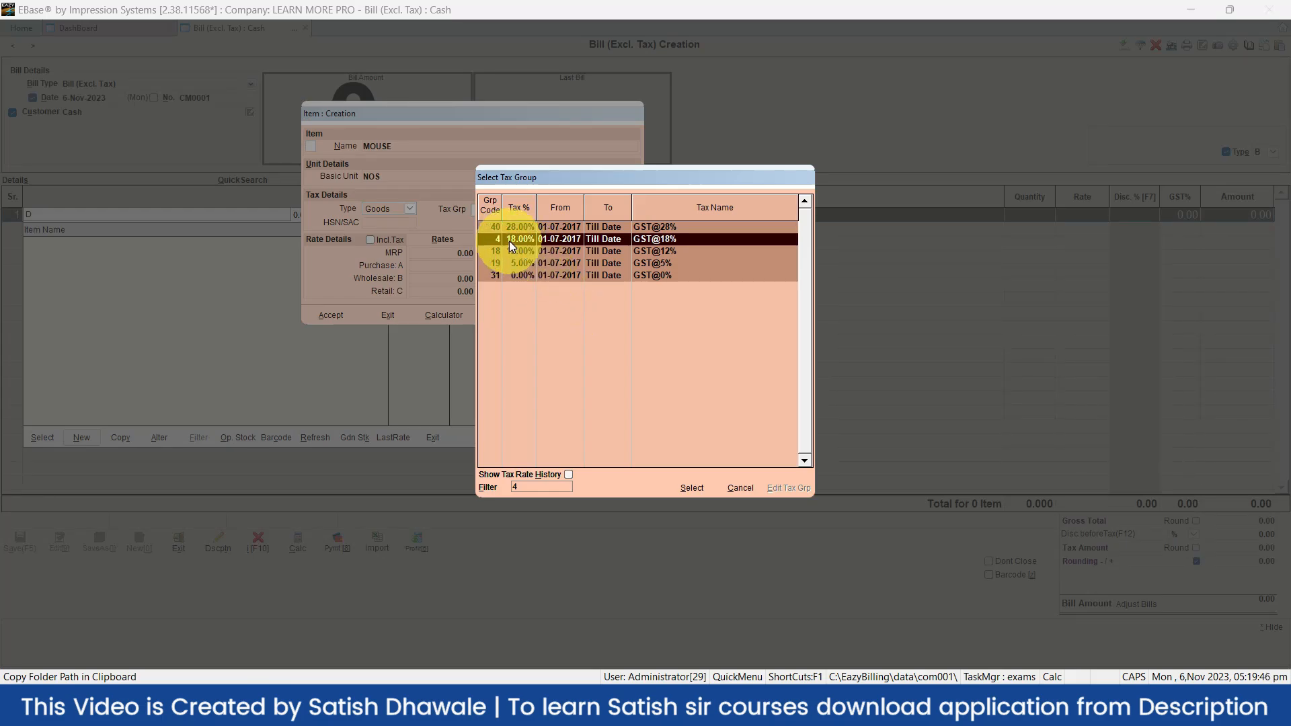
pyautogui.click(690, 488)
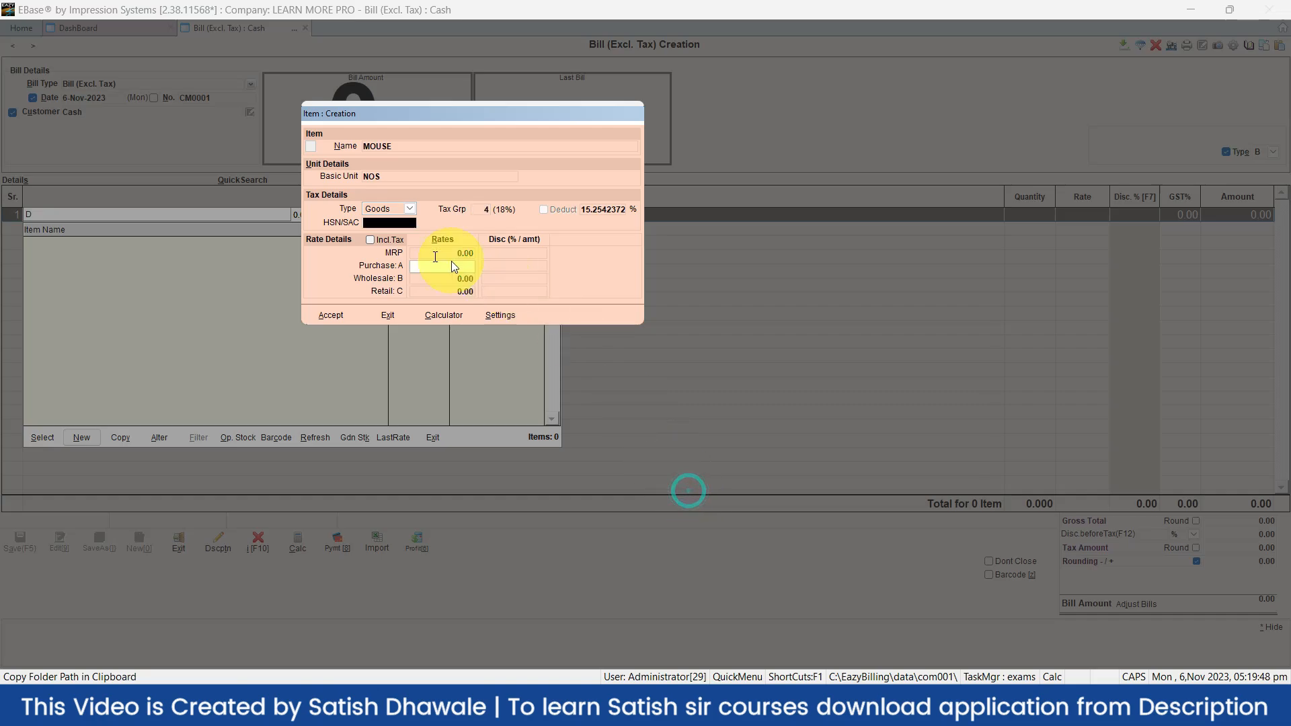
# Enter an MRP of 250 and a purchase rate of 150 for MOUSE
pyautogui.click(358, 226)
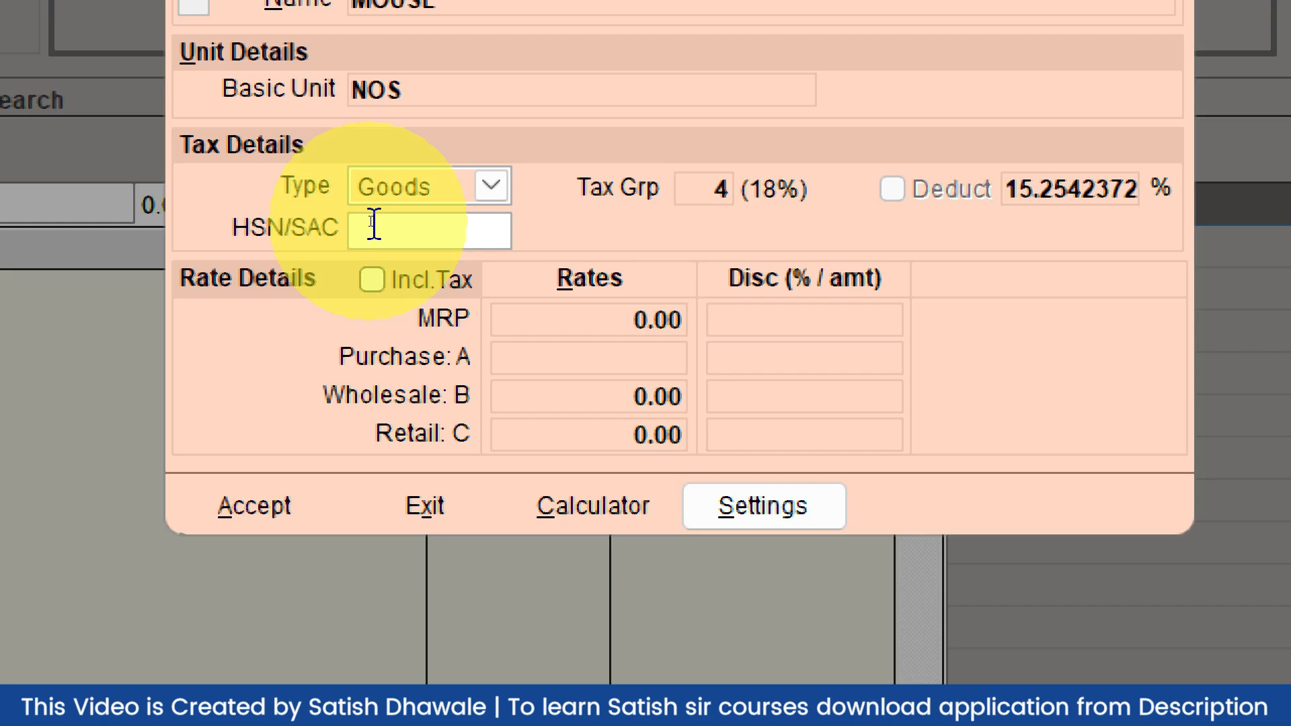
pyautogui.press('Return')
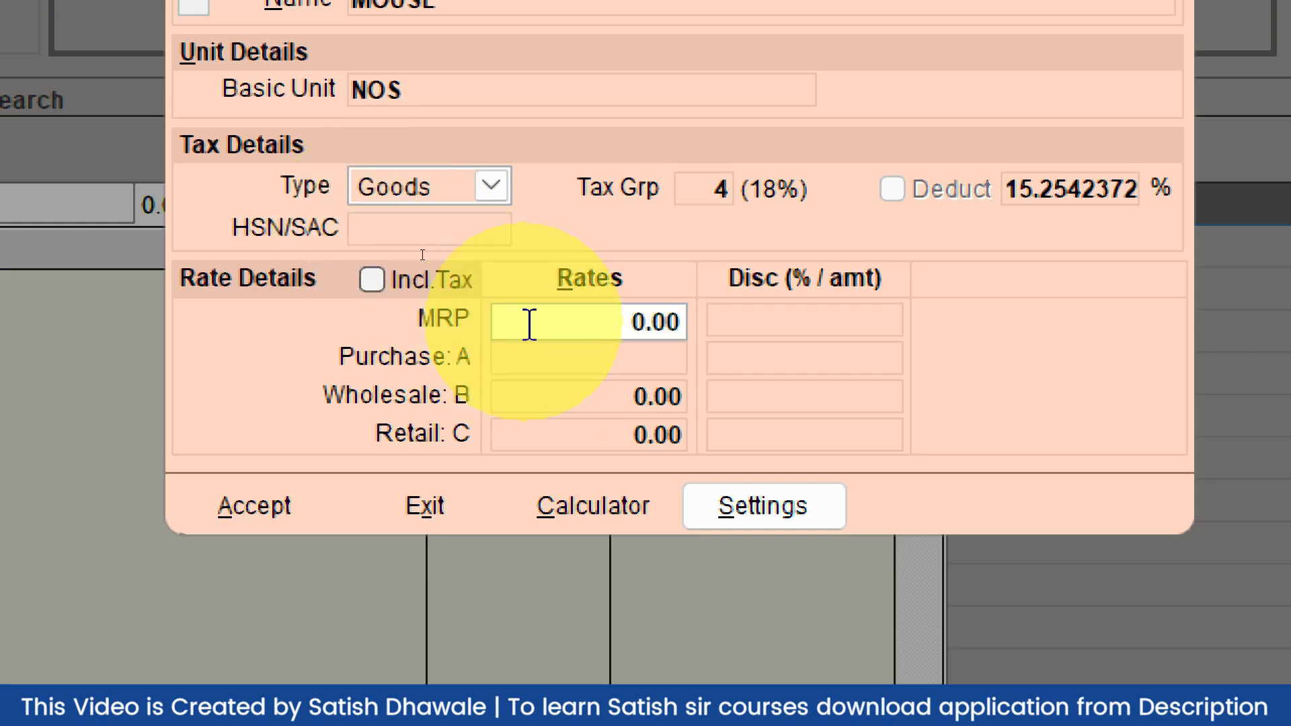
pyautogui.click(372, 281)
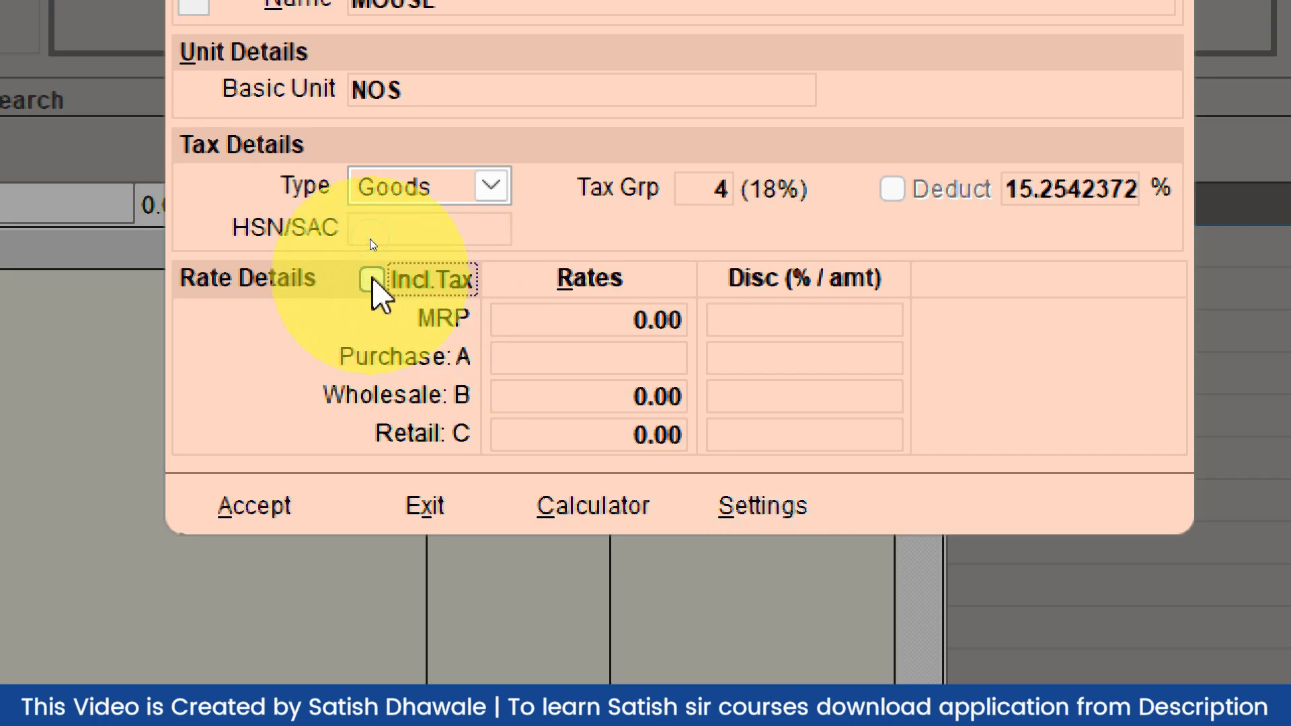
pyautogui.click(682, 349)
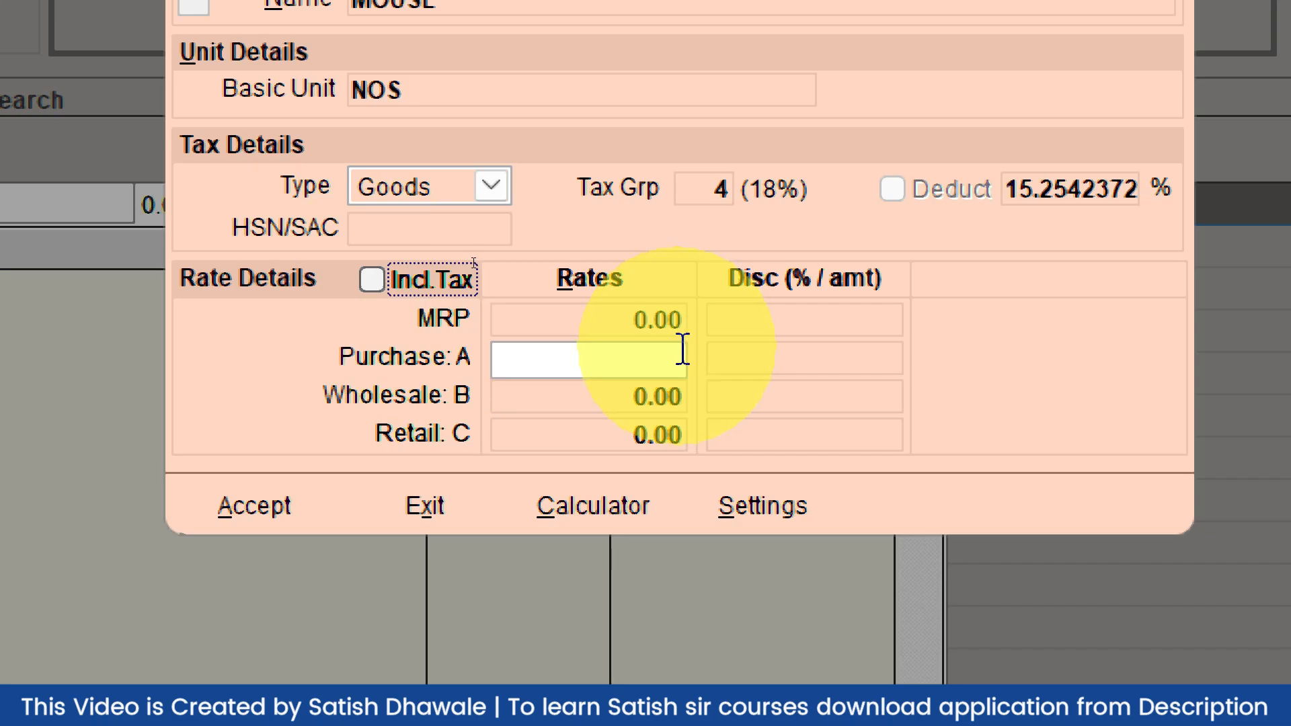
pyautogui.click(664, 332)
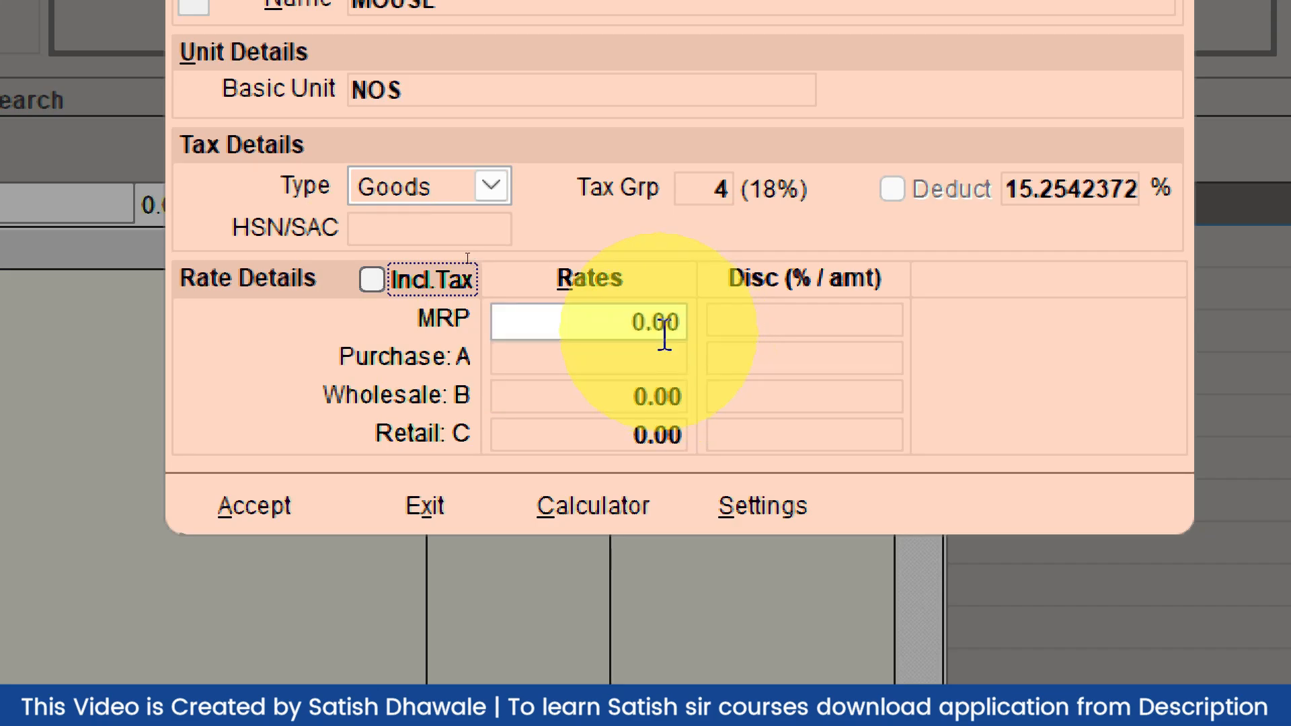
pyautogui.moveTo(638, 322); pyautogui.dragTo(684, 319)
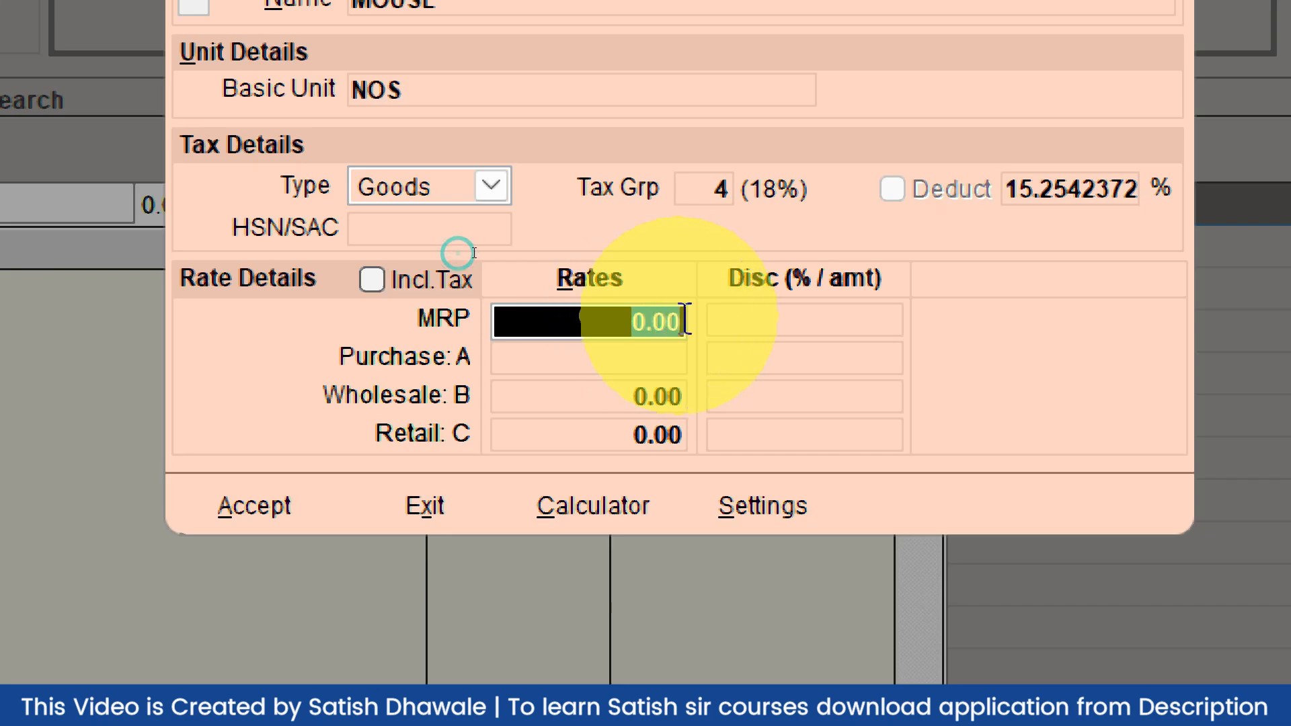
pyautogui.write('250')
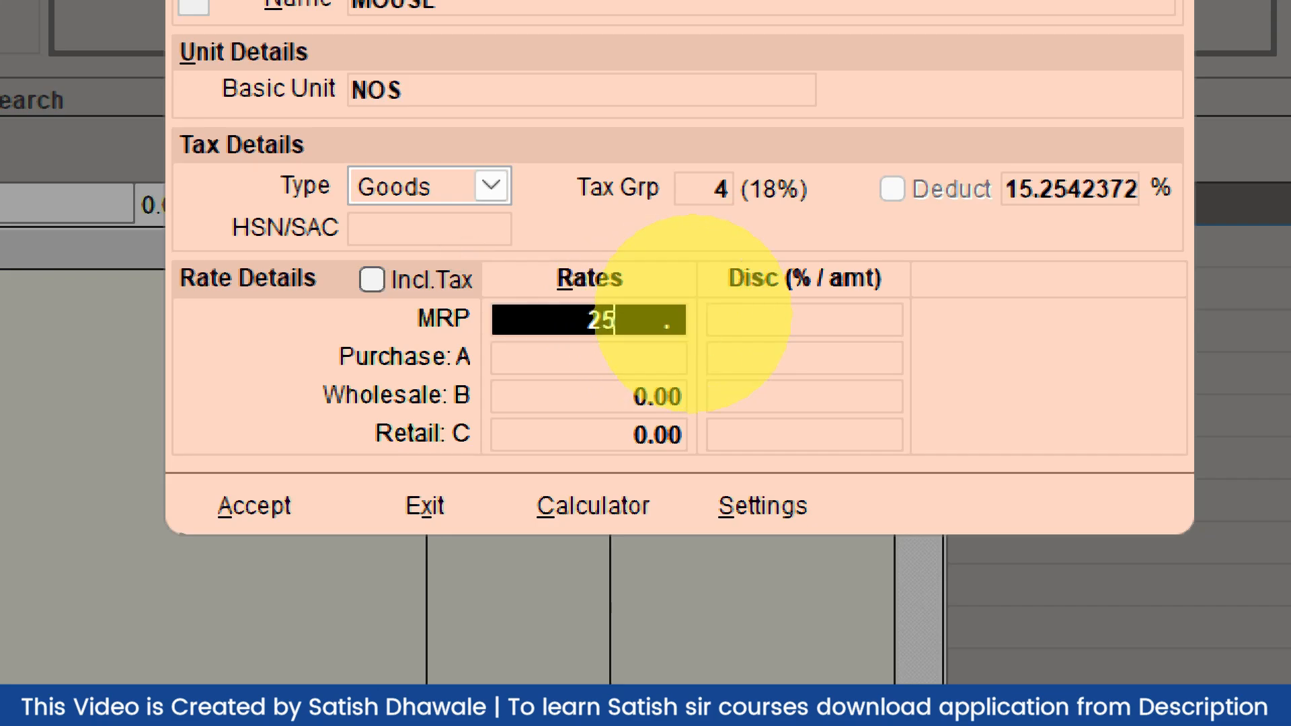
pyautogui.press('Return')
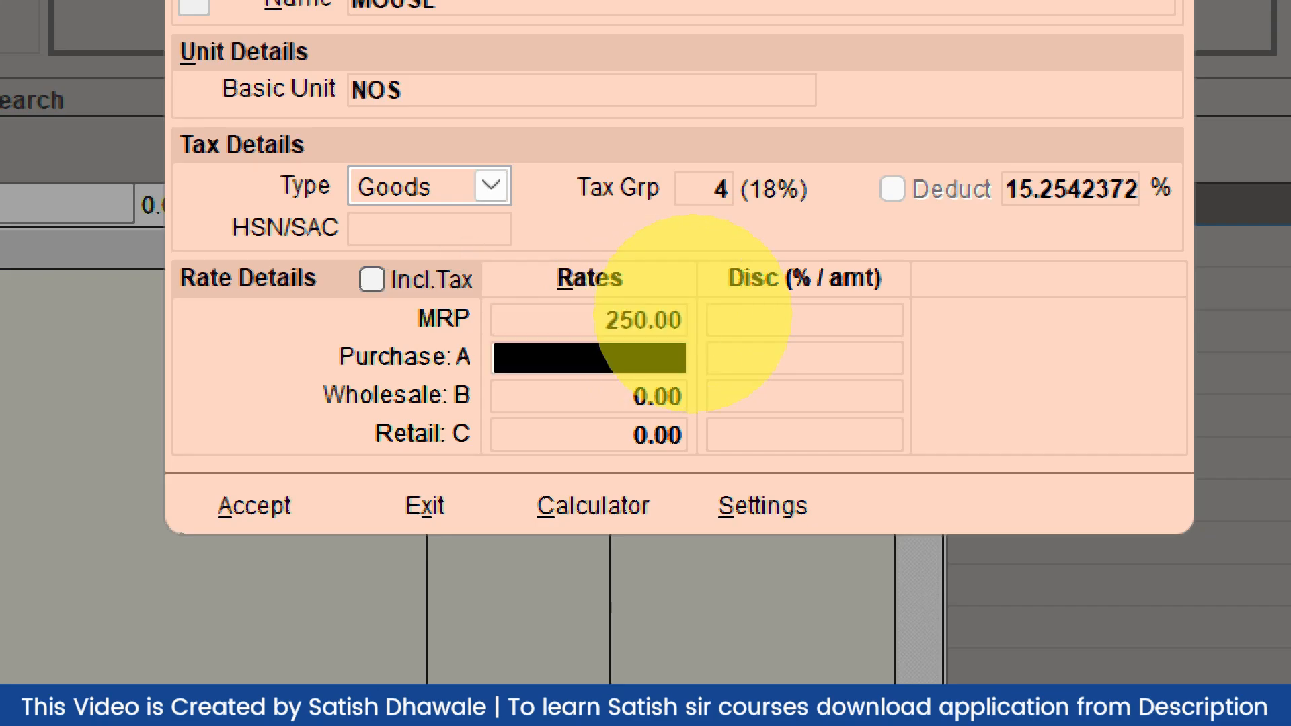
pyautogui.write('1')
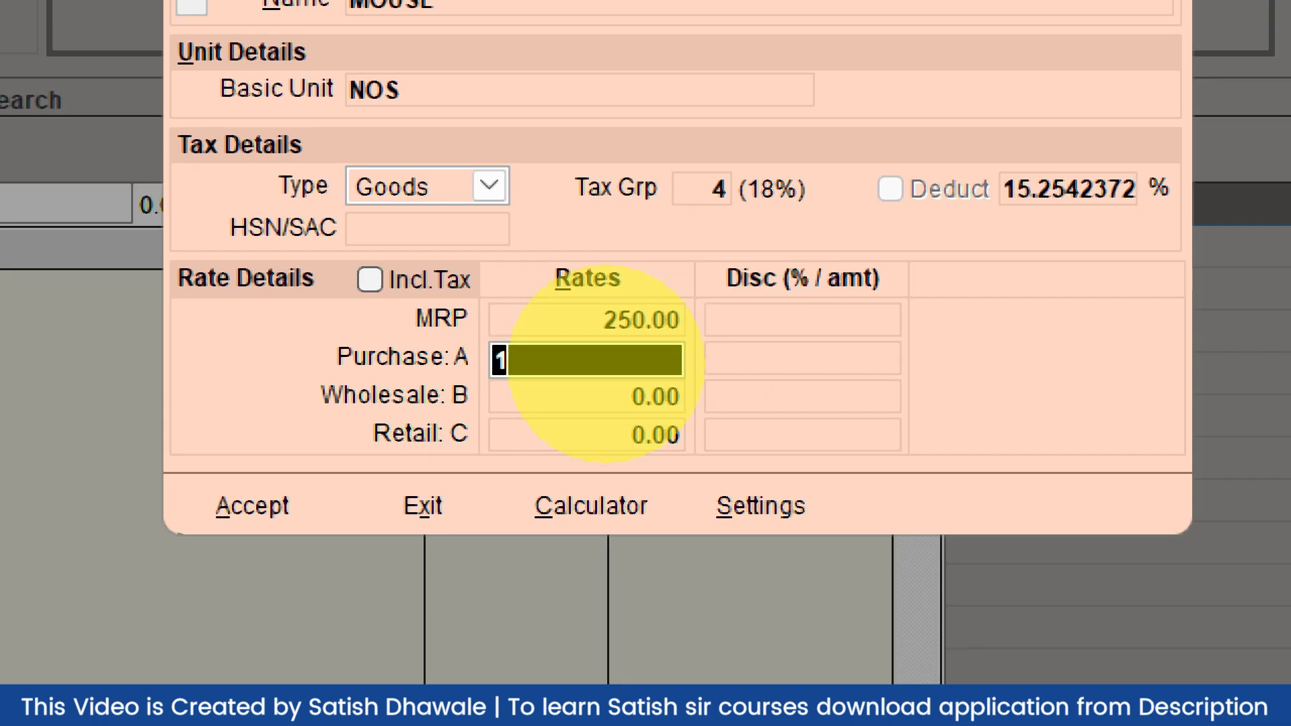
pyautogui.write('50')
pyautogui.press('Return')
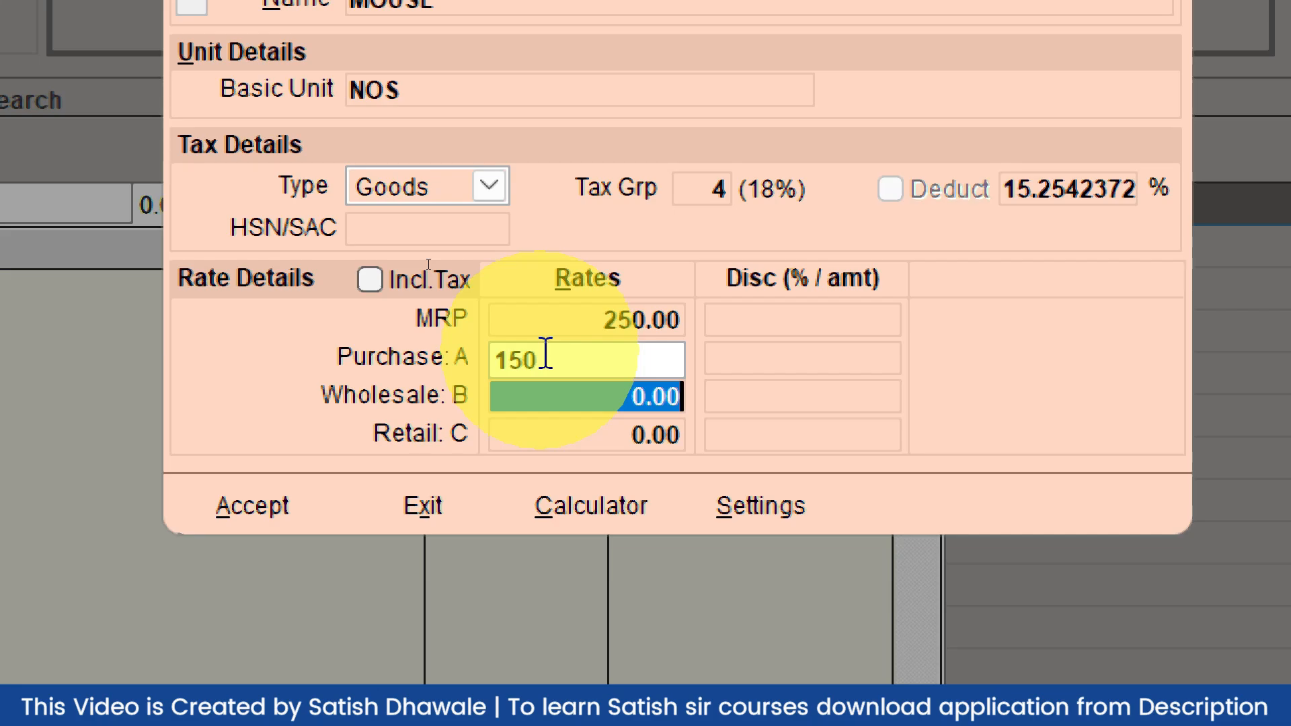
pyautogui.click(545, 354)
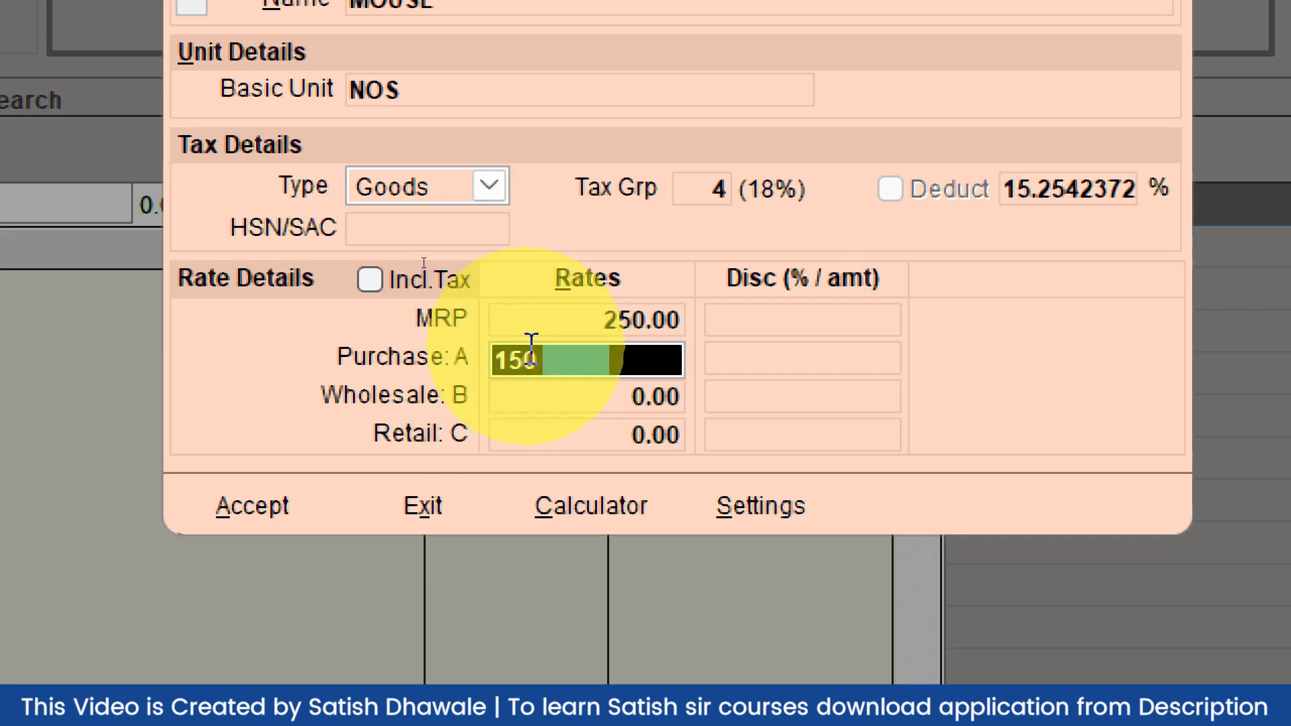
# Set MOUSE's wholesale rate to 190 and retail rate to 210
pyautogui.click(634, 409)
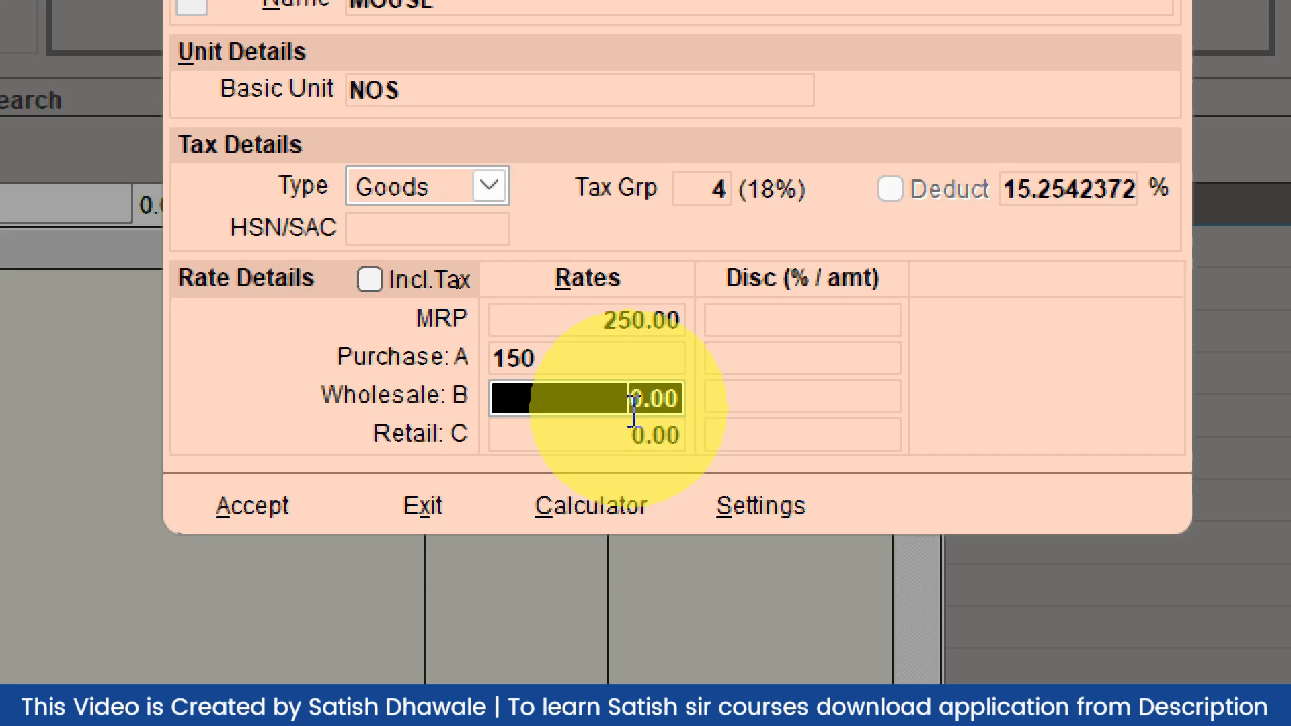
pyautogui.write('190')
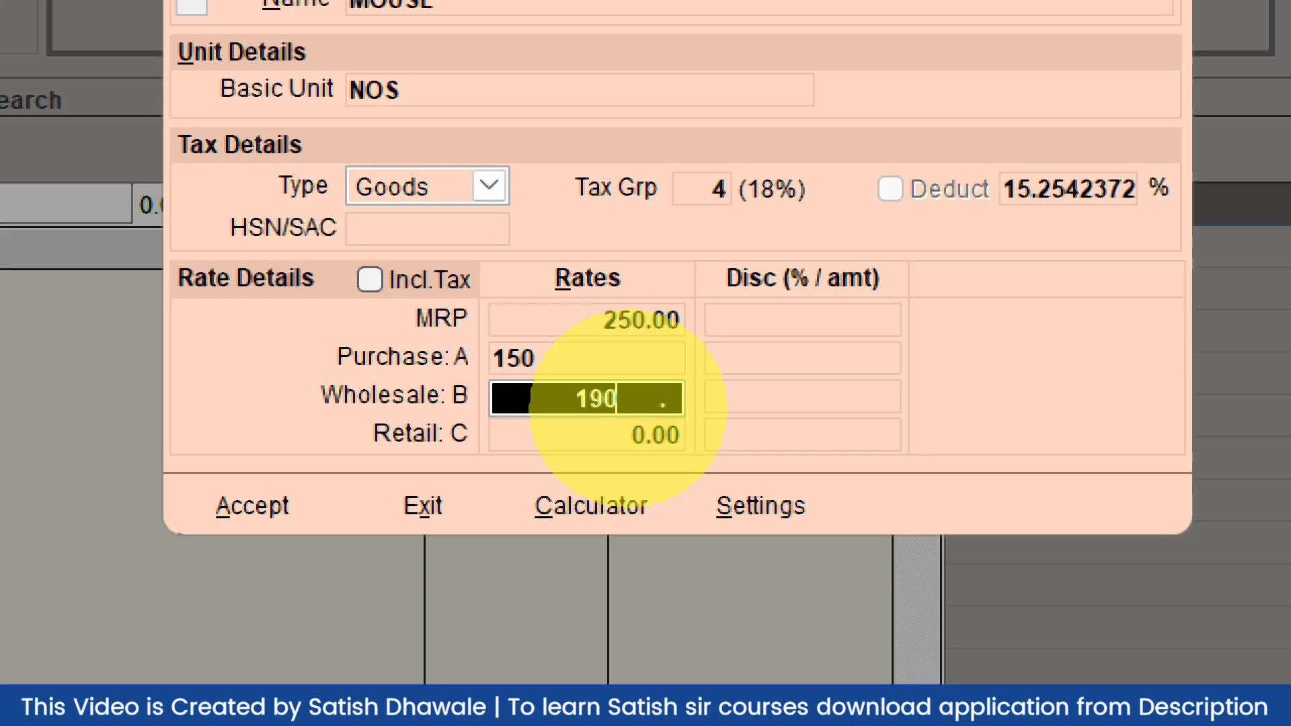
pyautogui.press('Return')
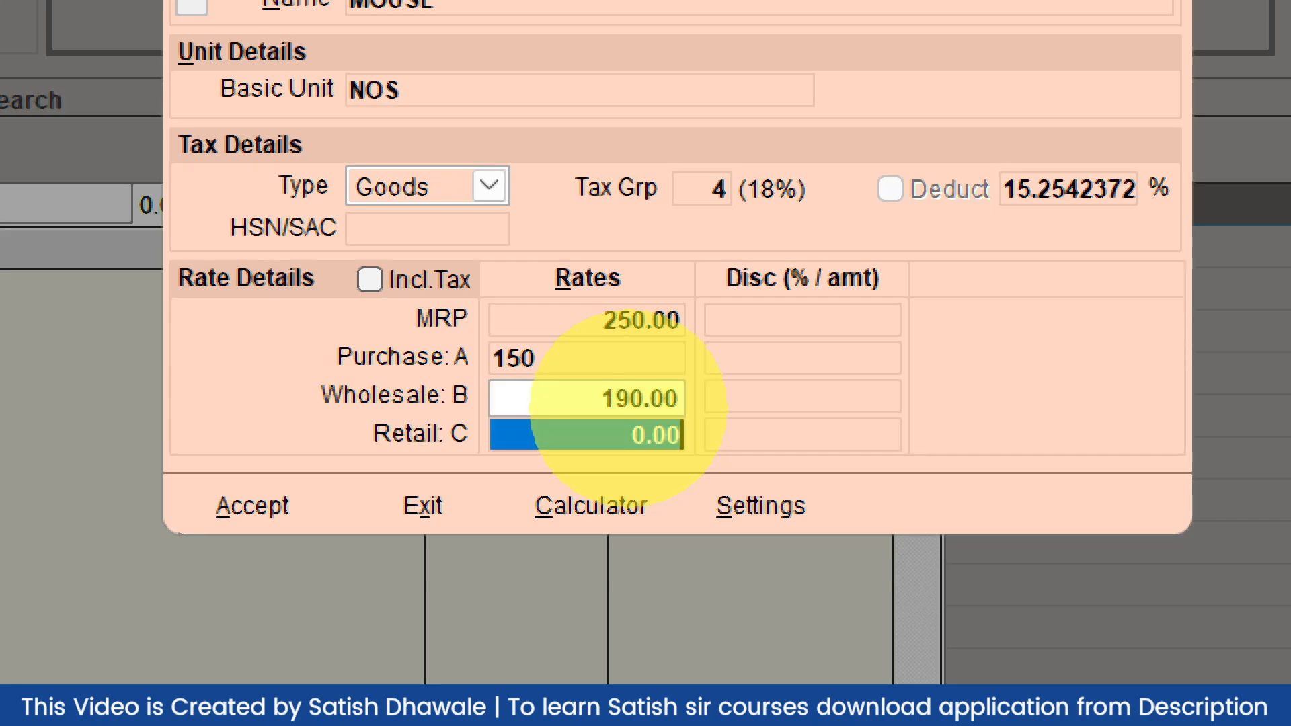
pyautogui.write('210')
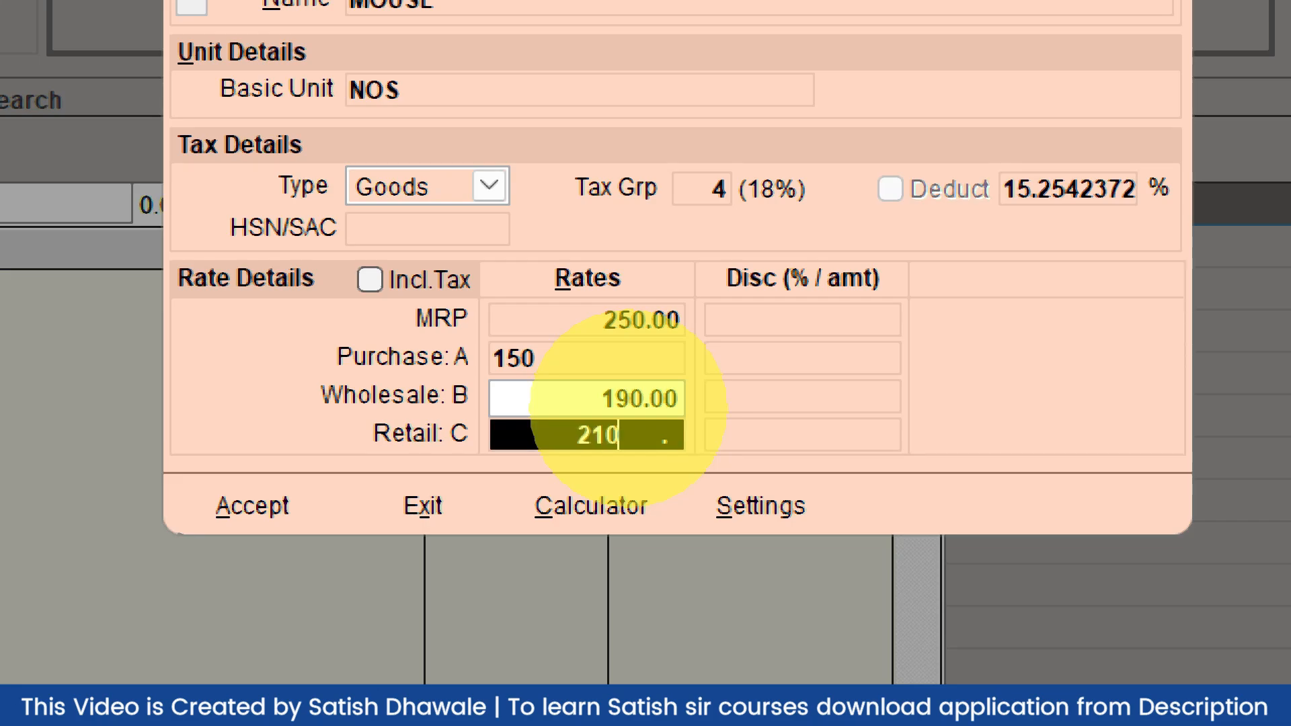
pyautogui.press('Return')
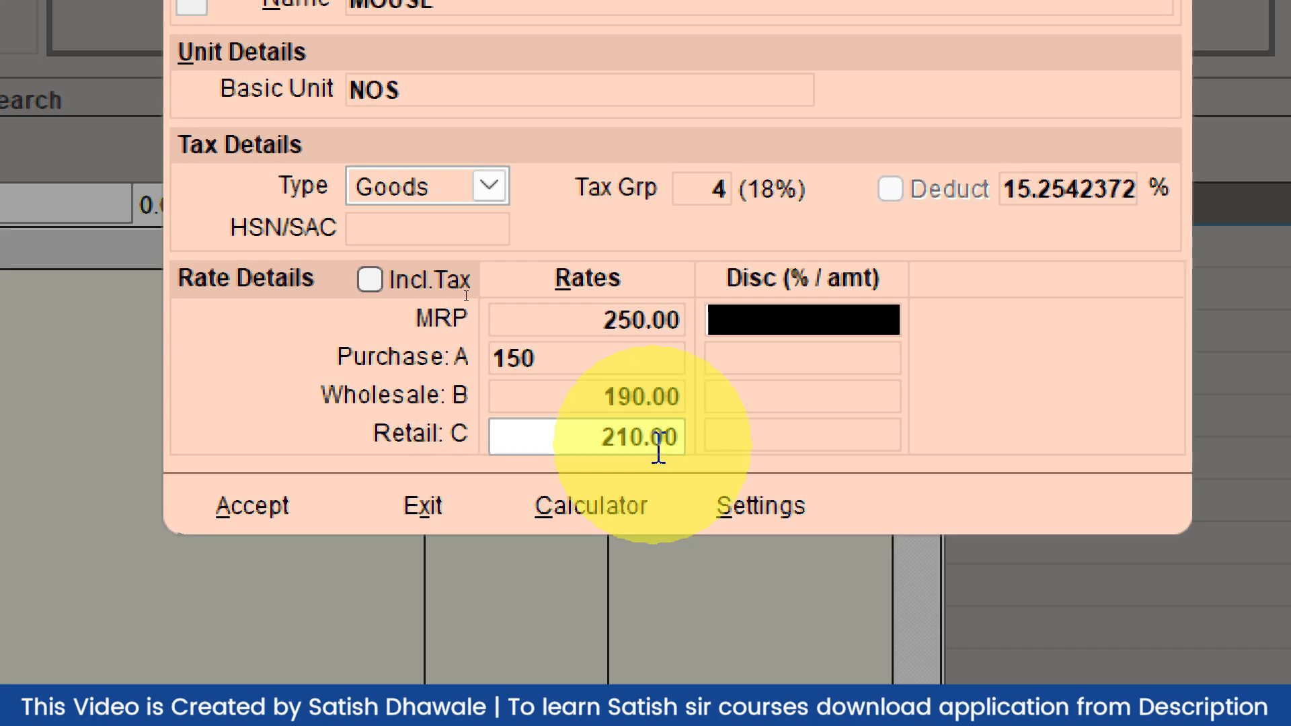
pyautogui.press('Return')
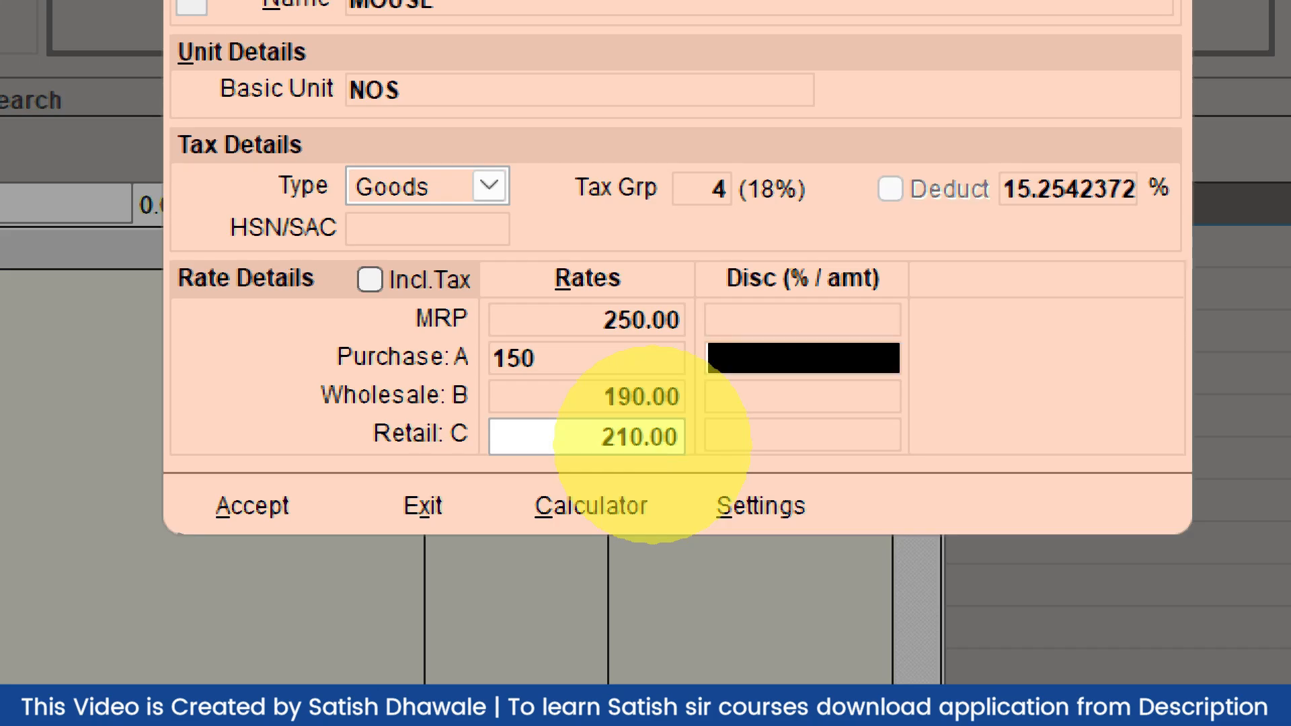
pyautogui.press('Return')
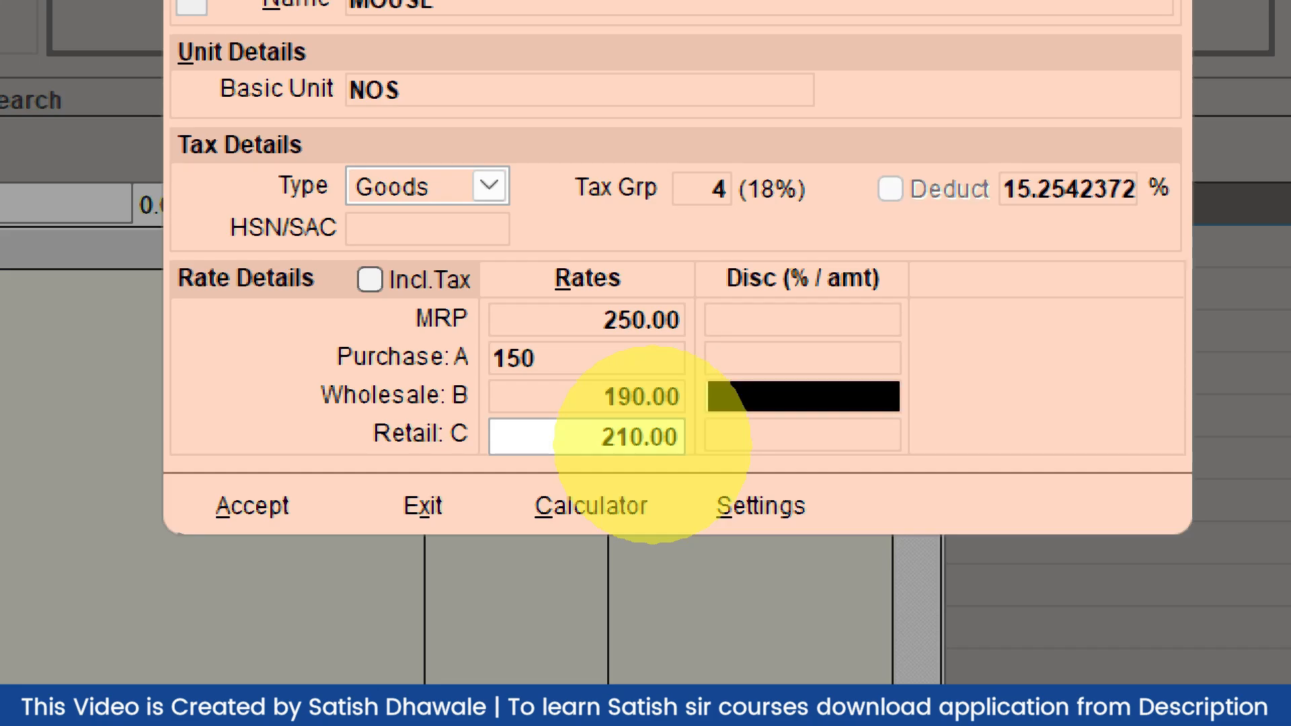
pyautogui.press('Return')
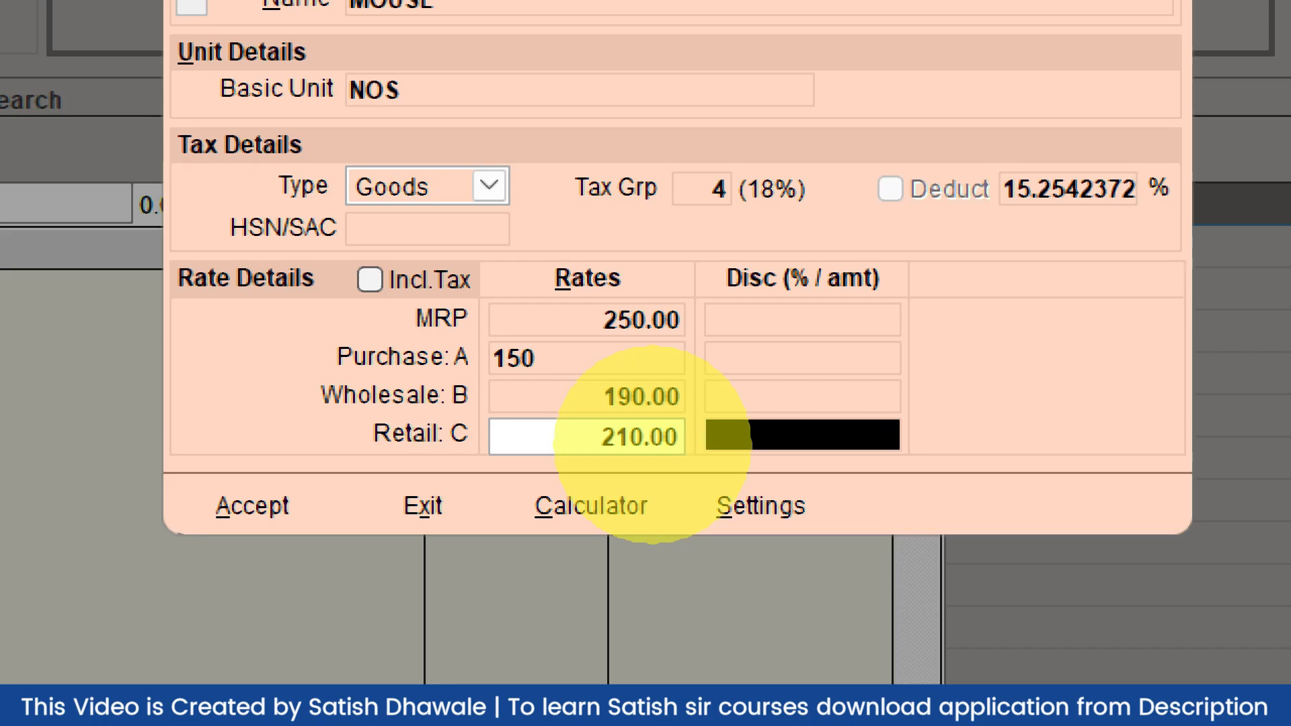
pyautogui.click(821, 316)
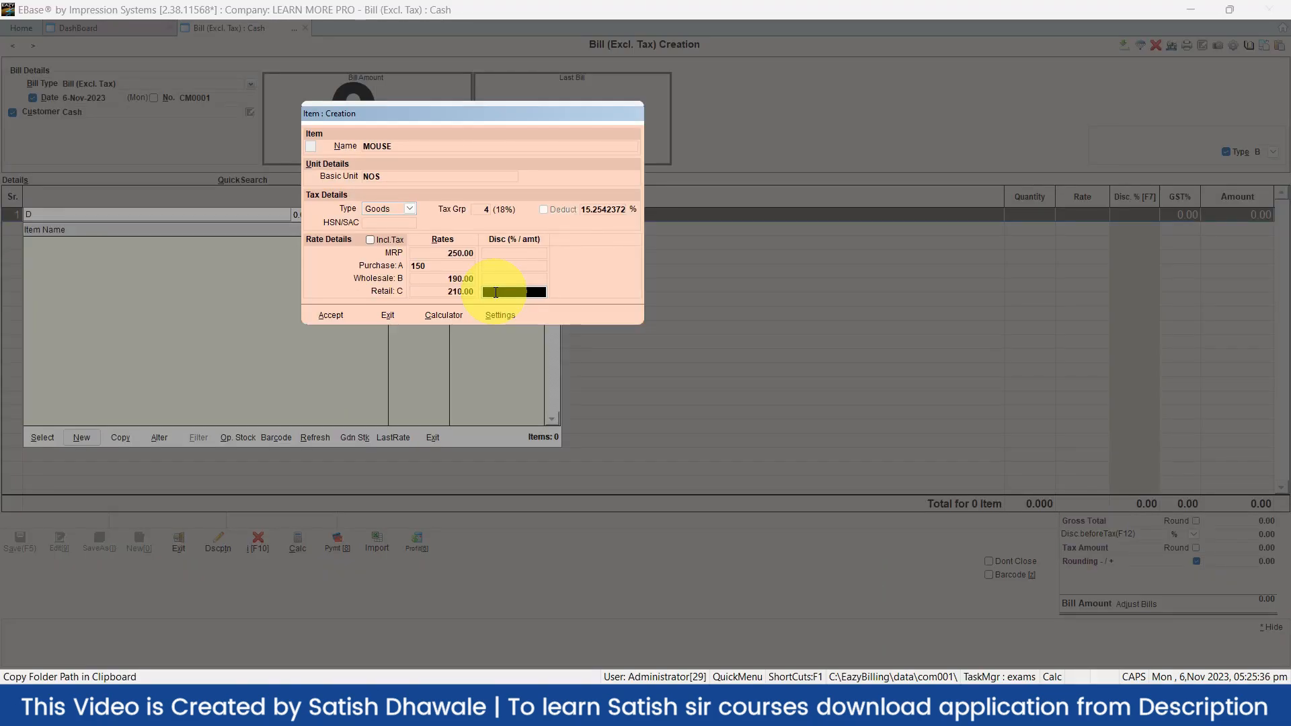
# Accept the item, then answer No to continuing without an HSN code
pyautogui.click(342, 319)
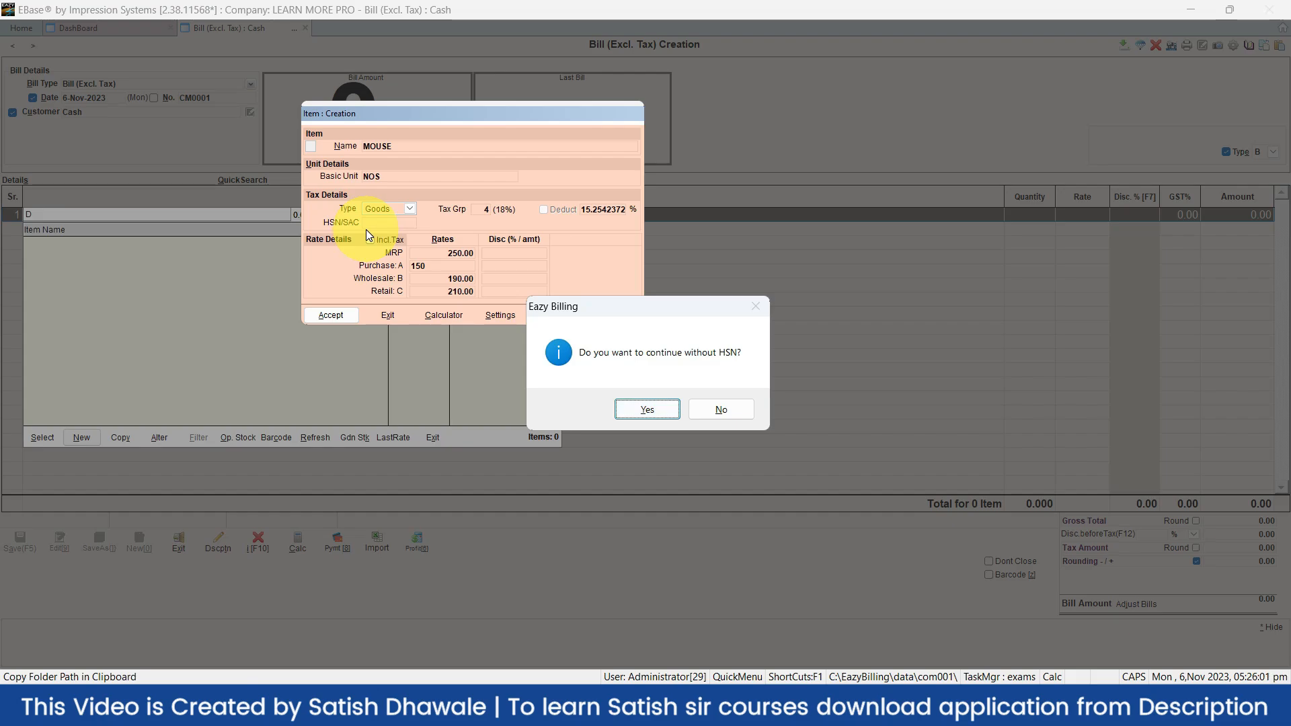
pyautogui.click(752, 312)
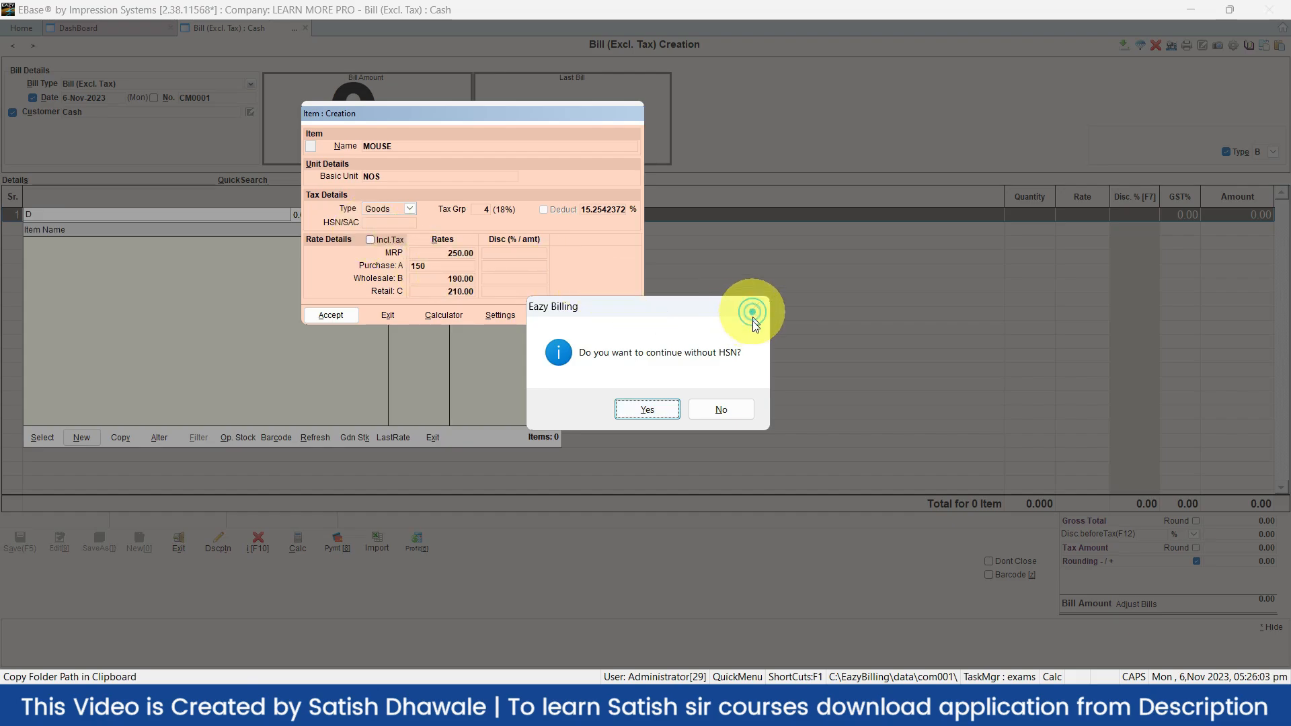
pyautogui.click(745, 407)
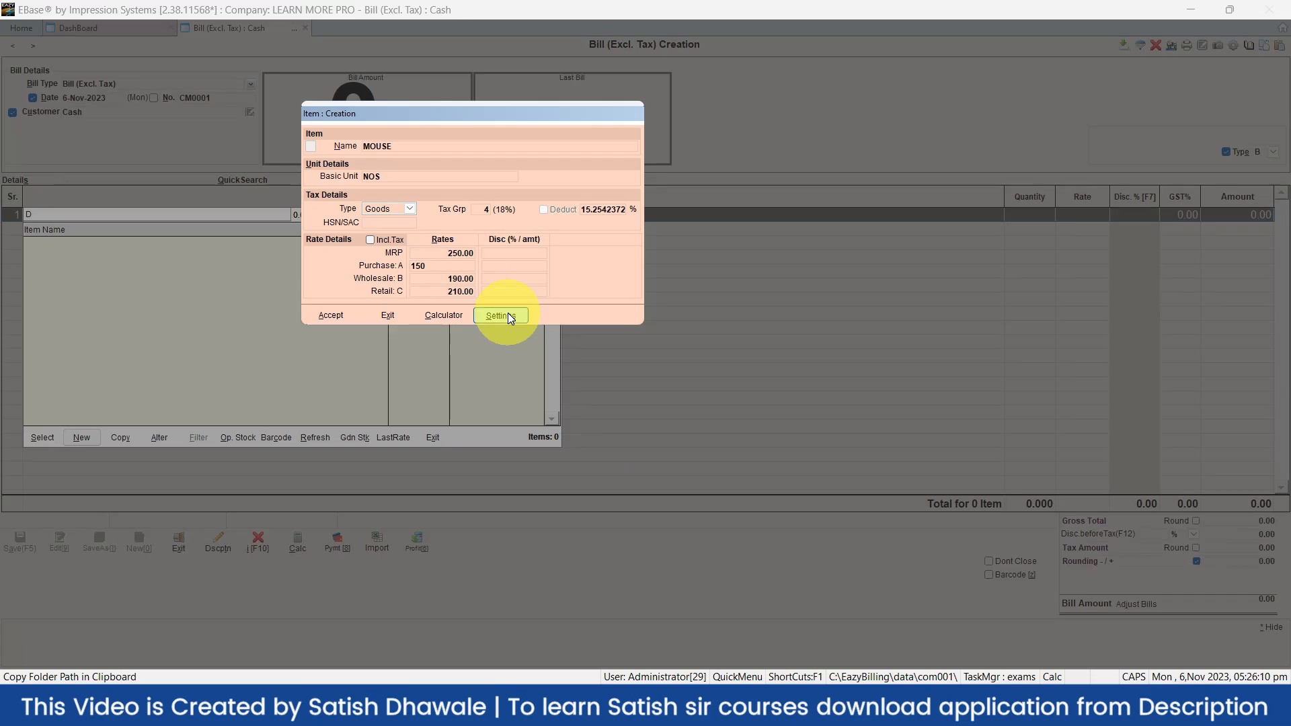
# Uncheck 'Warn on GST fields' in Company Setup's Bill Entry settings and accept
pyautogui.click(513, 324)
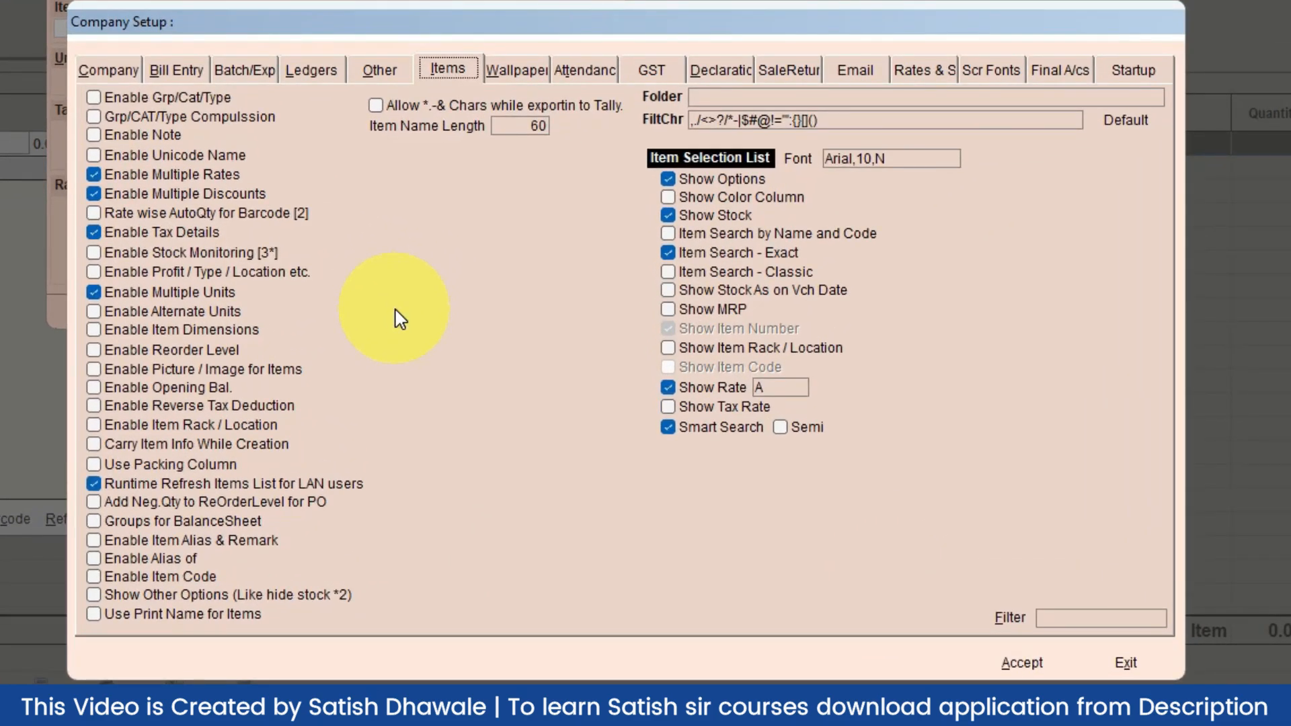
pyautogui.click(1062, 616)
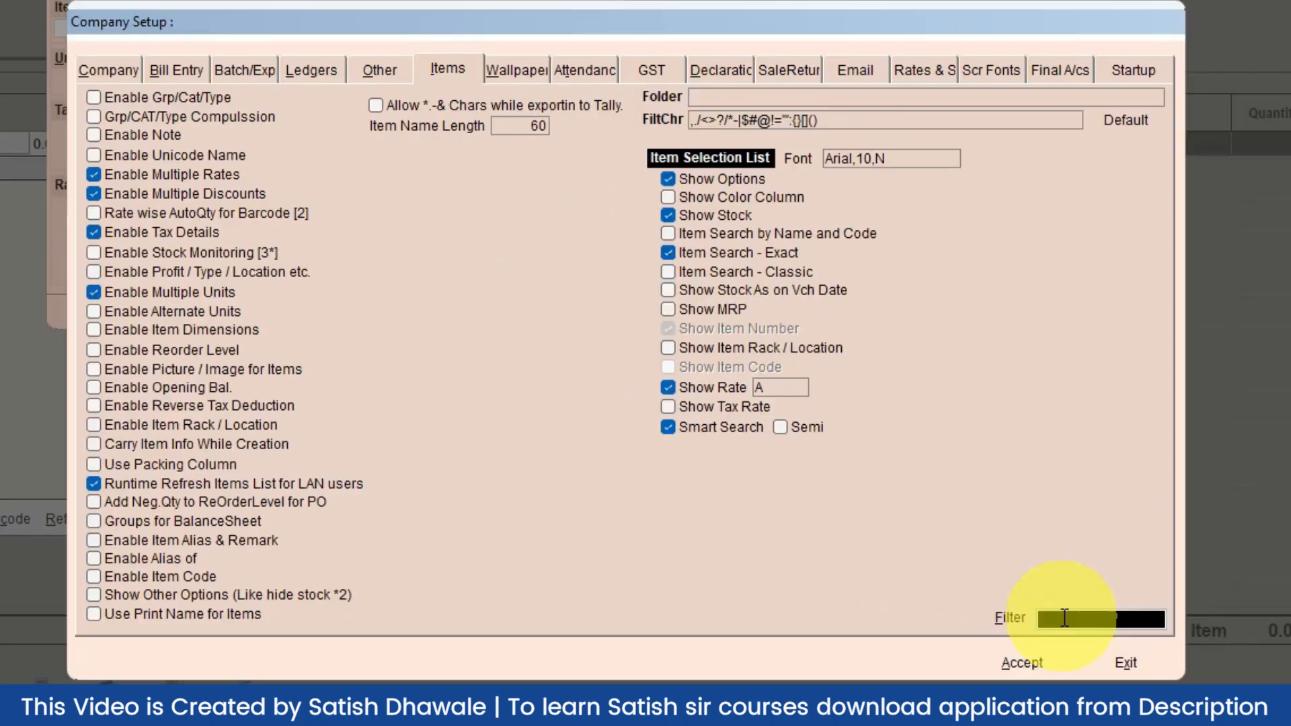
pyautogui.write('GST')
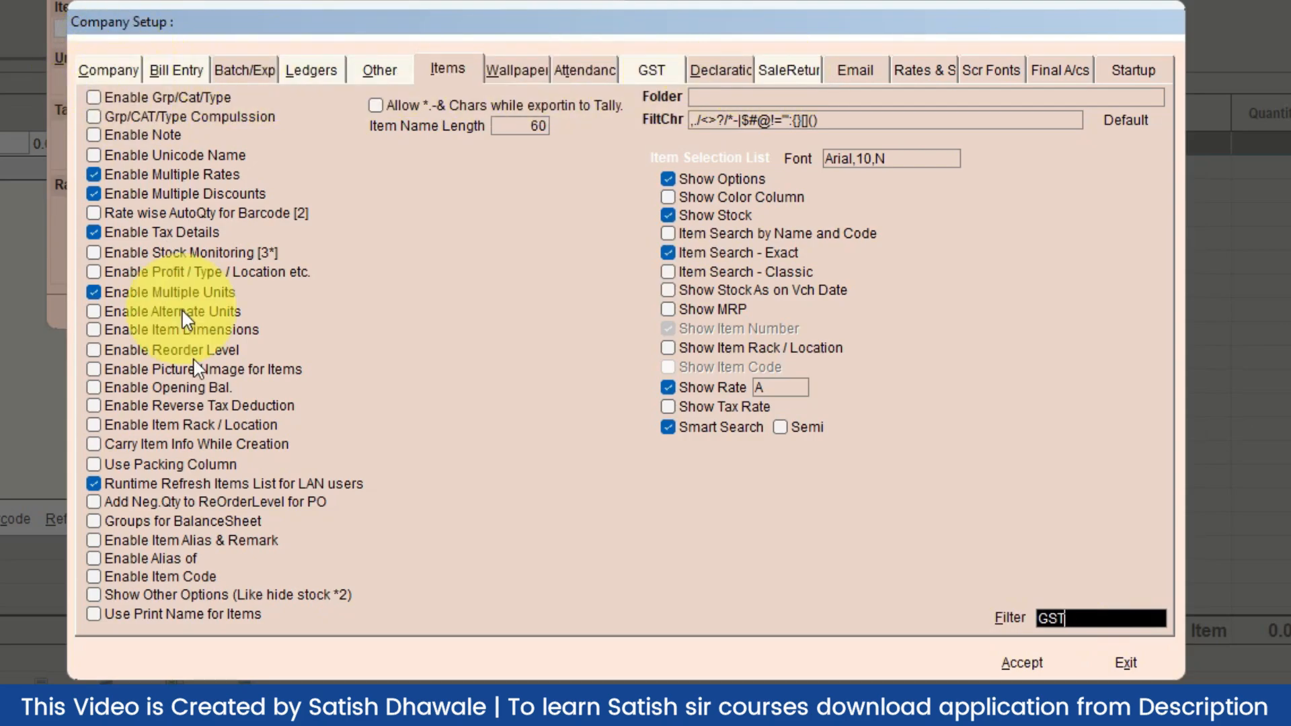
pyautogui.click(176, 70)
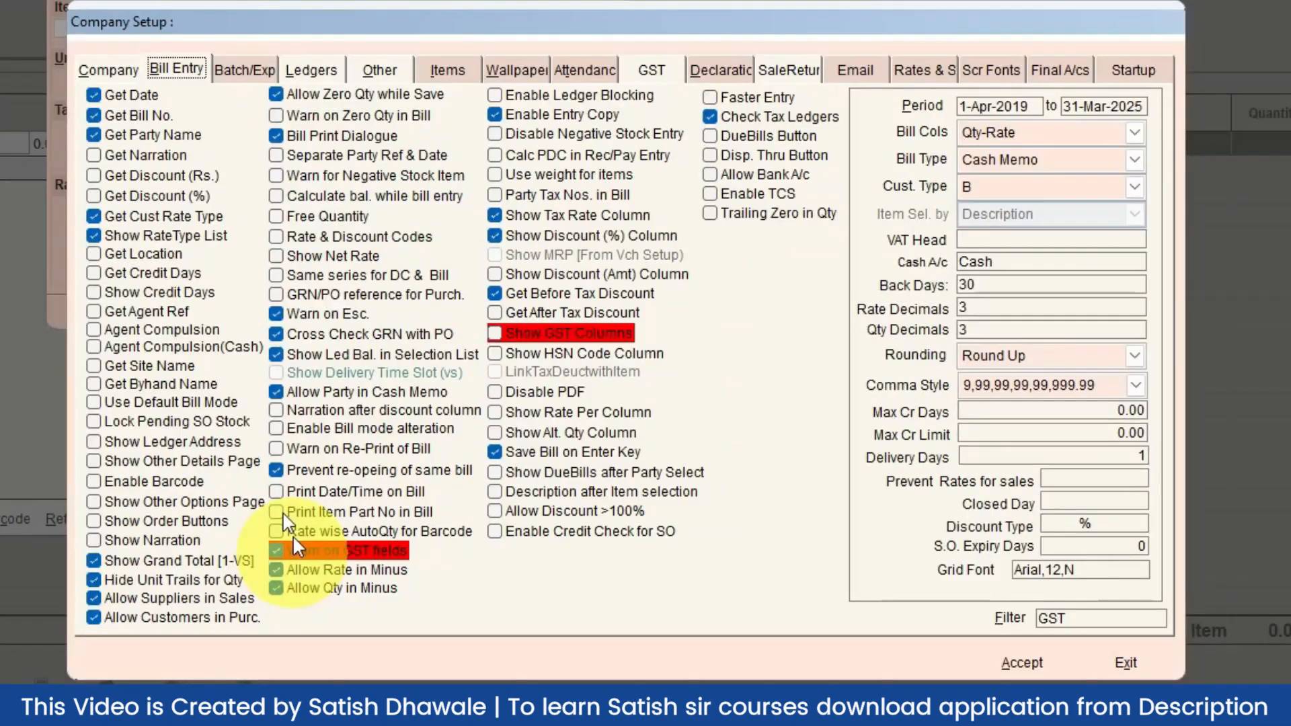
pyautogui.click(277, 551)
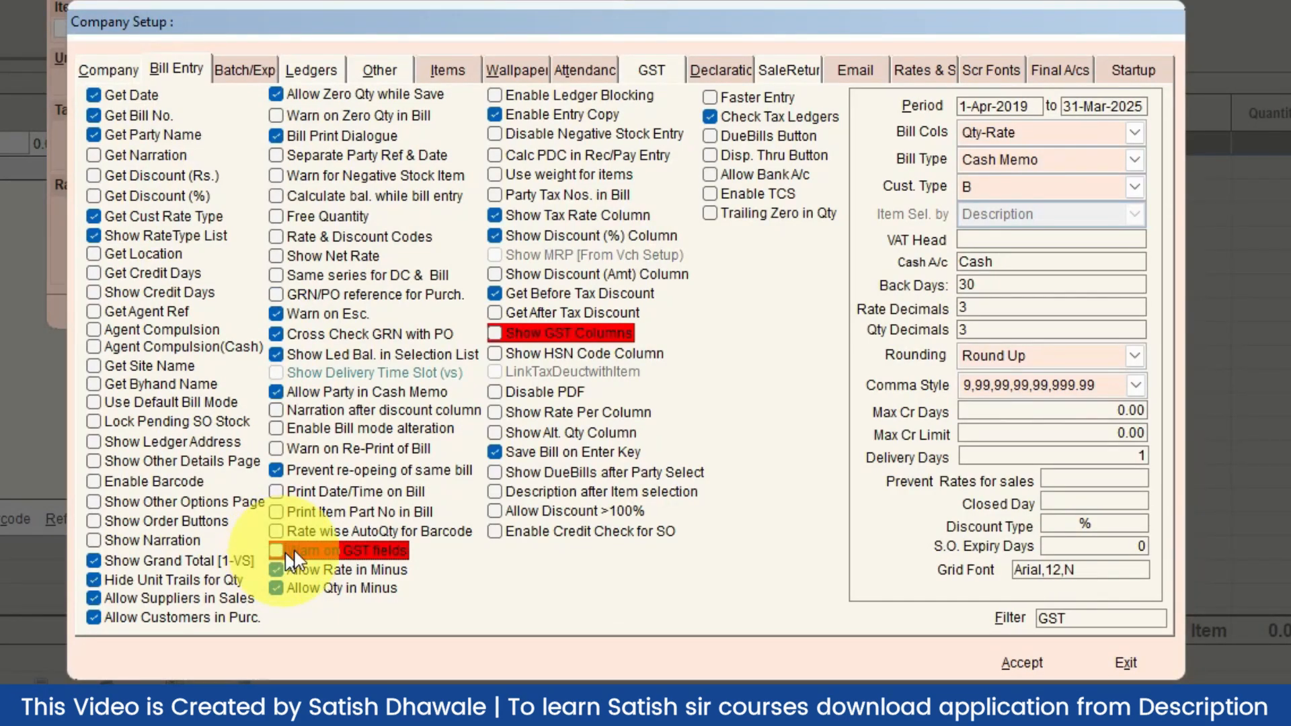
pyautogui.click(1037, 664)
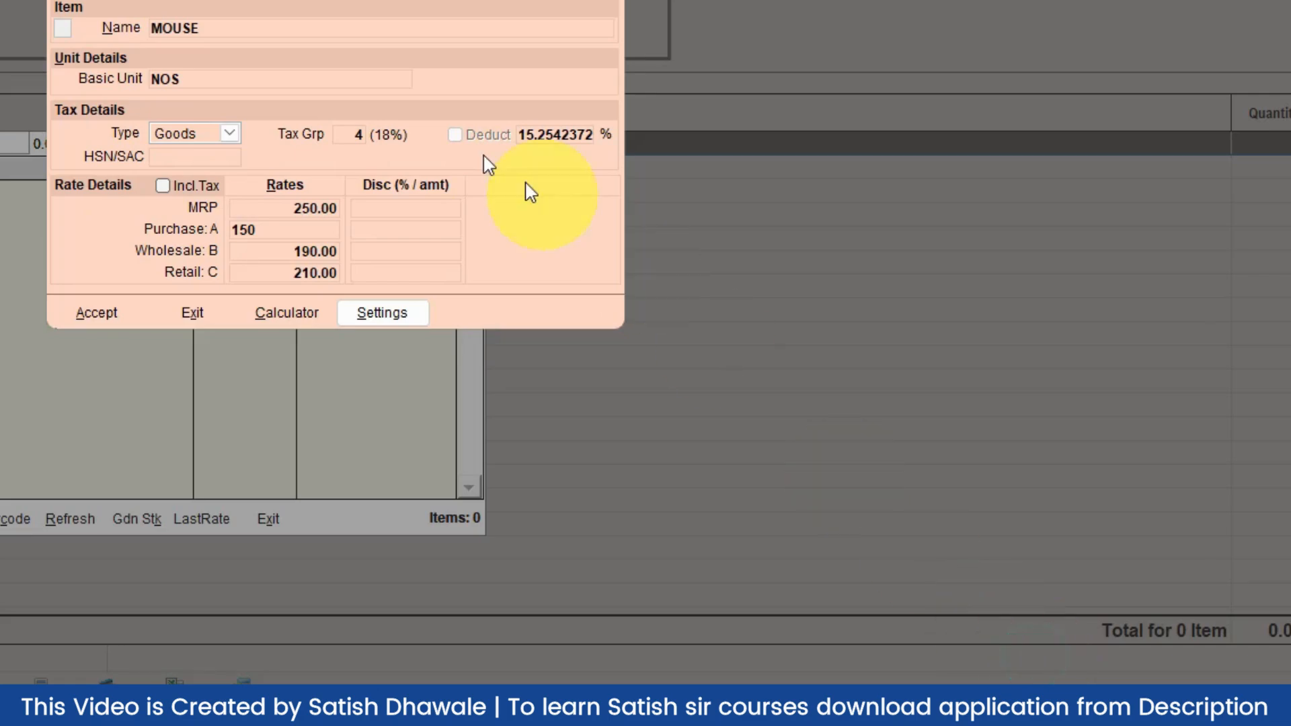
# Save MOUSE and add it to bill CM0001's first line at rate 190 with 18% GST
pyautogui.click(104, 313)
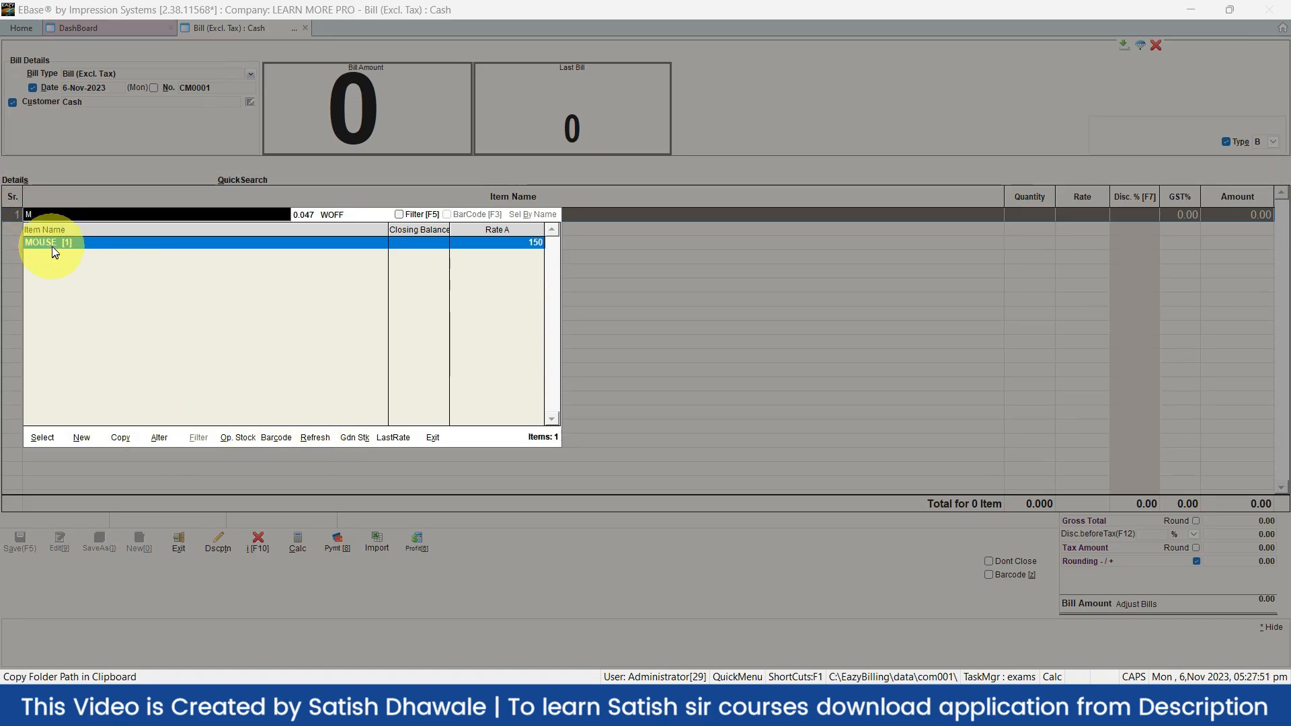
pyautogui.doubleClick(52, 243)
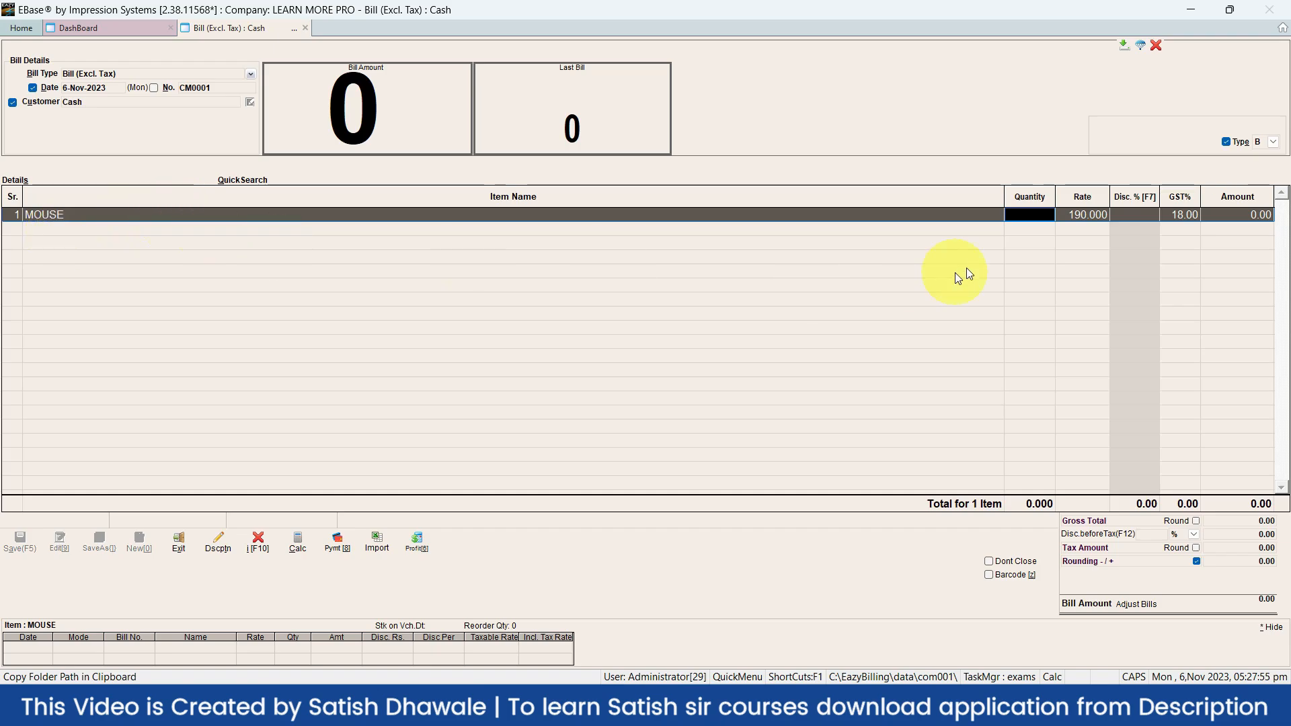
# Turn on the bill's Type option and set the rate type to C
pyautogui.click(1050, 213)
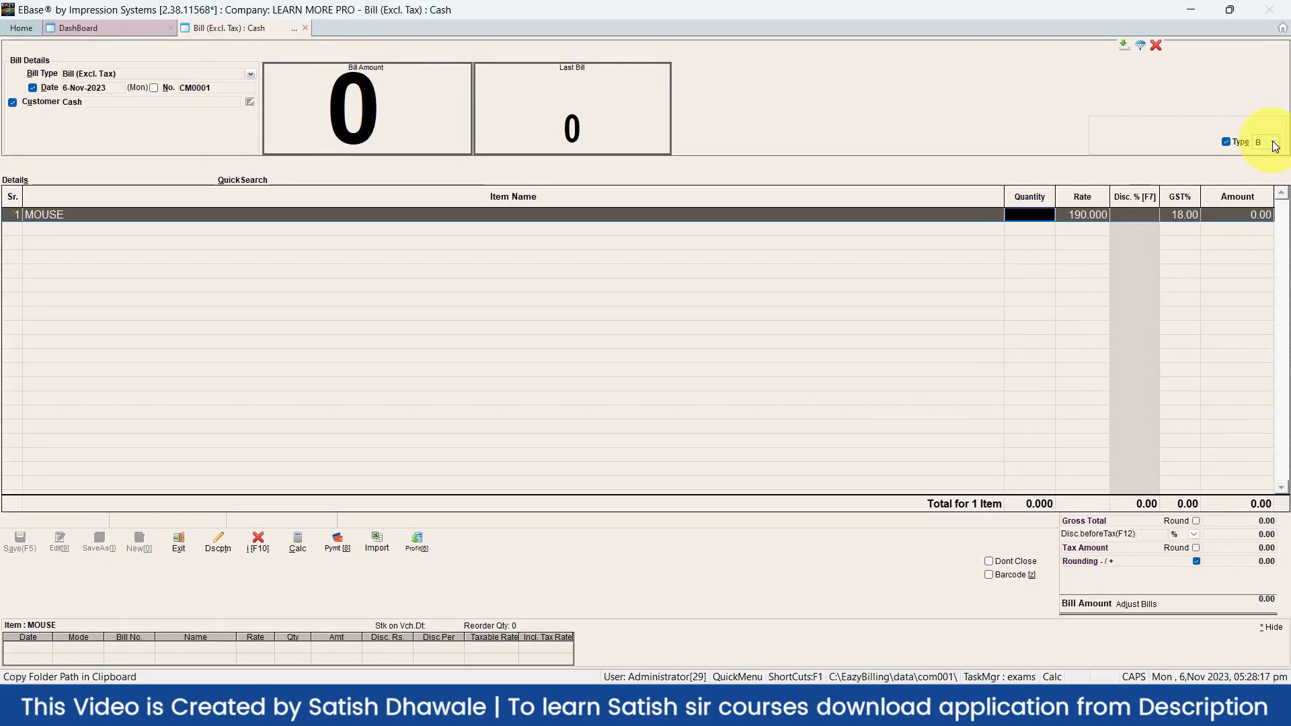
pyautogui.click(1275, 147)
pyautogui.click(1275, 147)
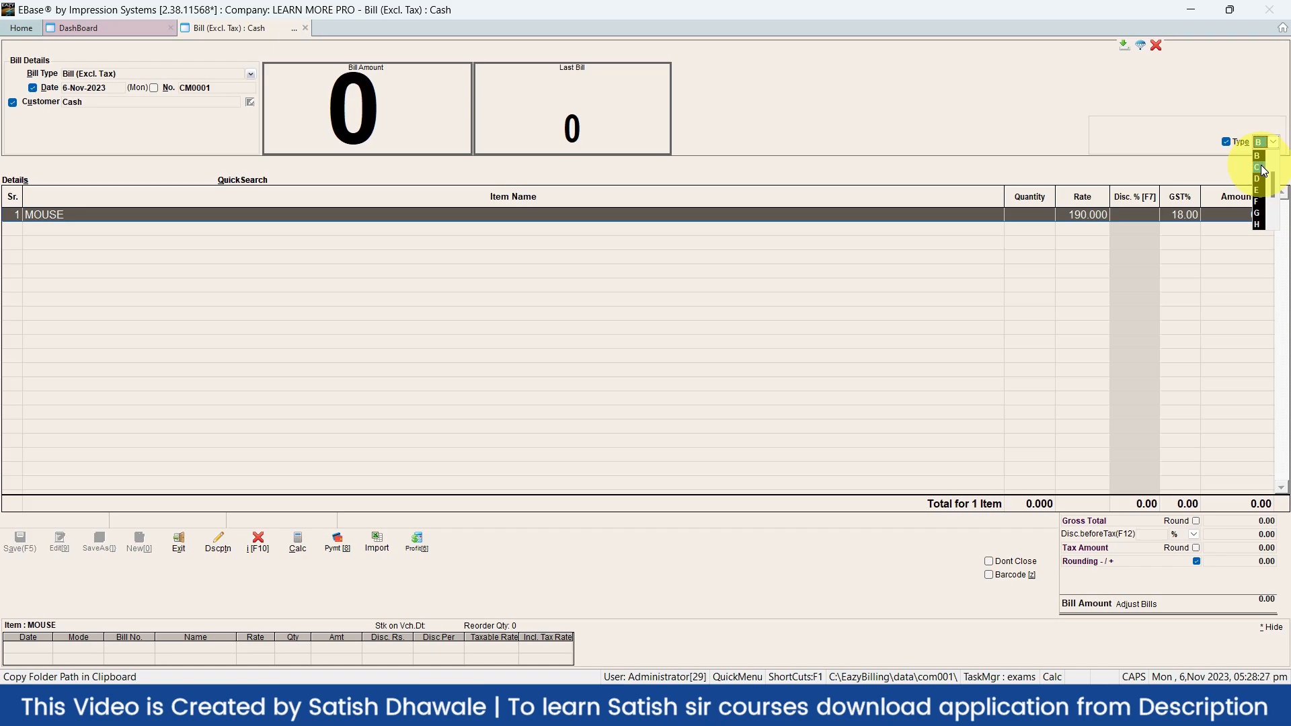
pyautogui.click(1259, 168)
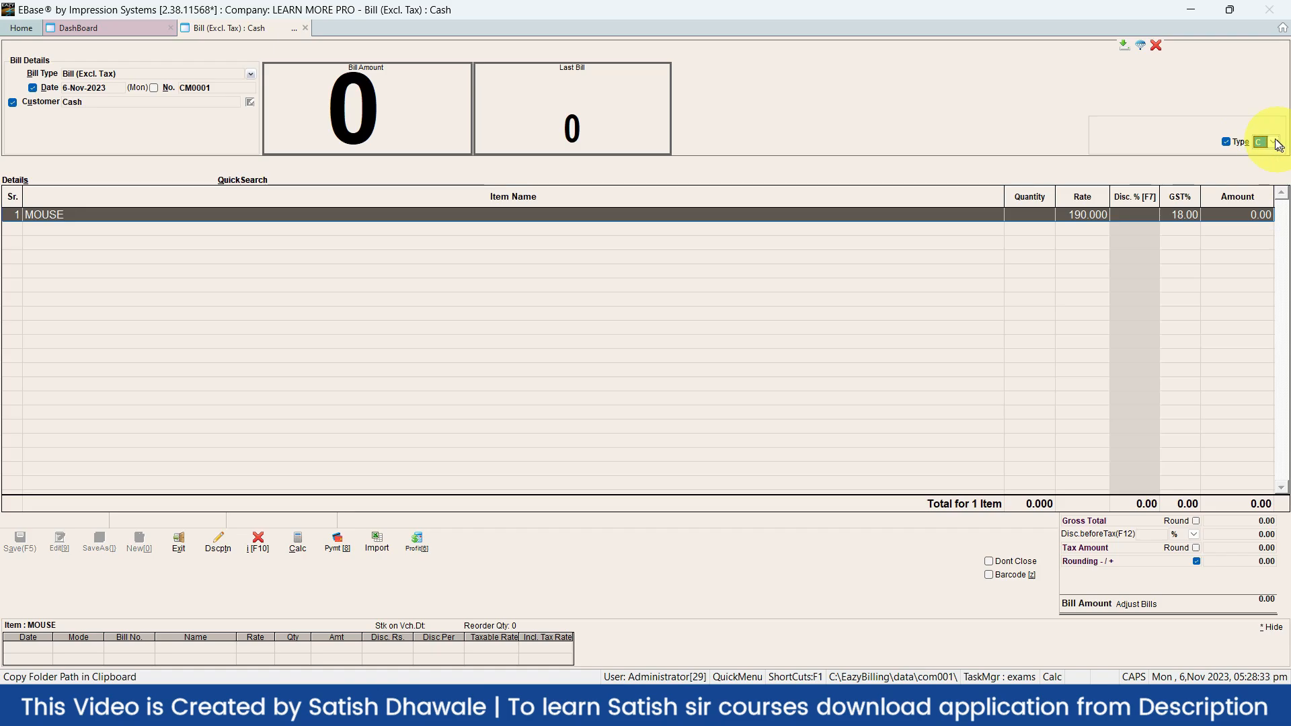
pyautogui.click(1225, 141)
pyautogui.click(1225, 142)
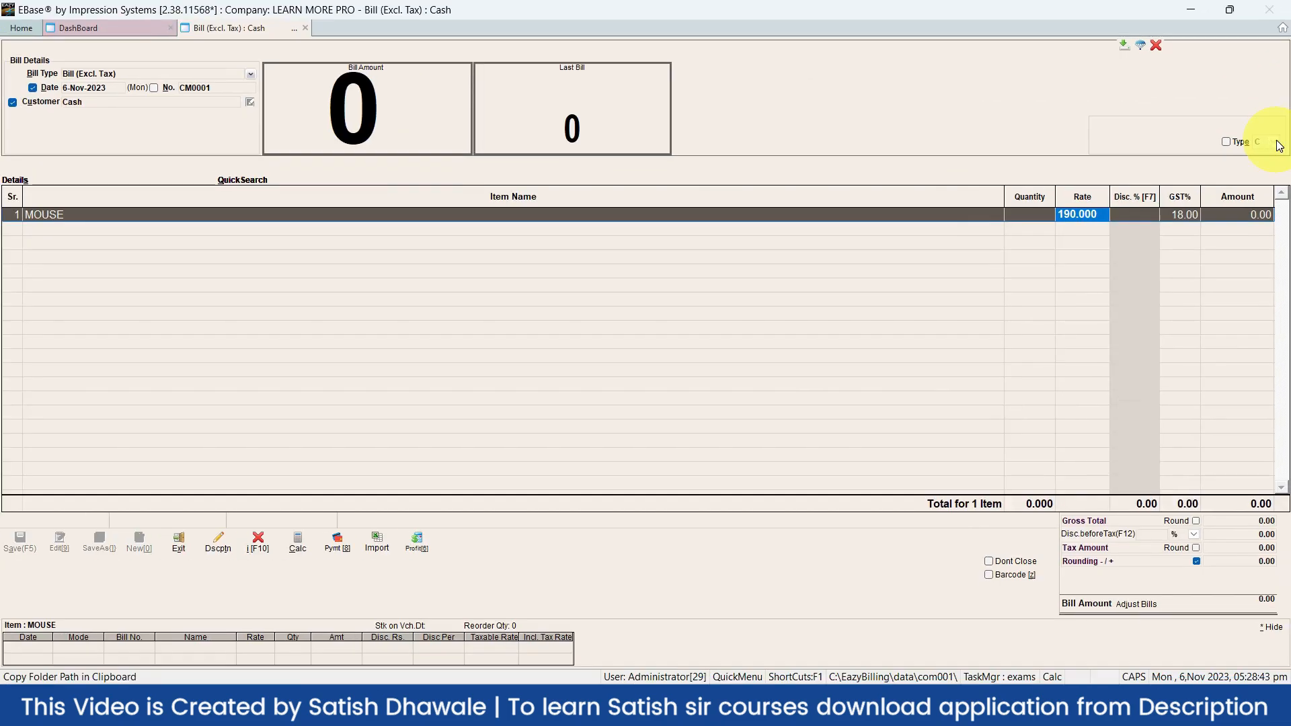
pyautogui.click(1240, 144)
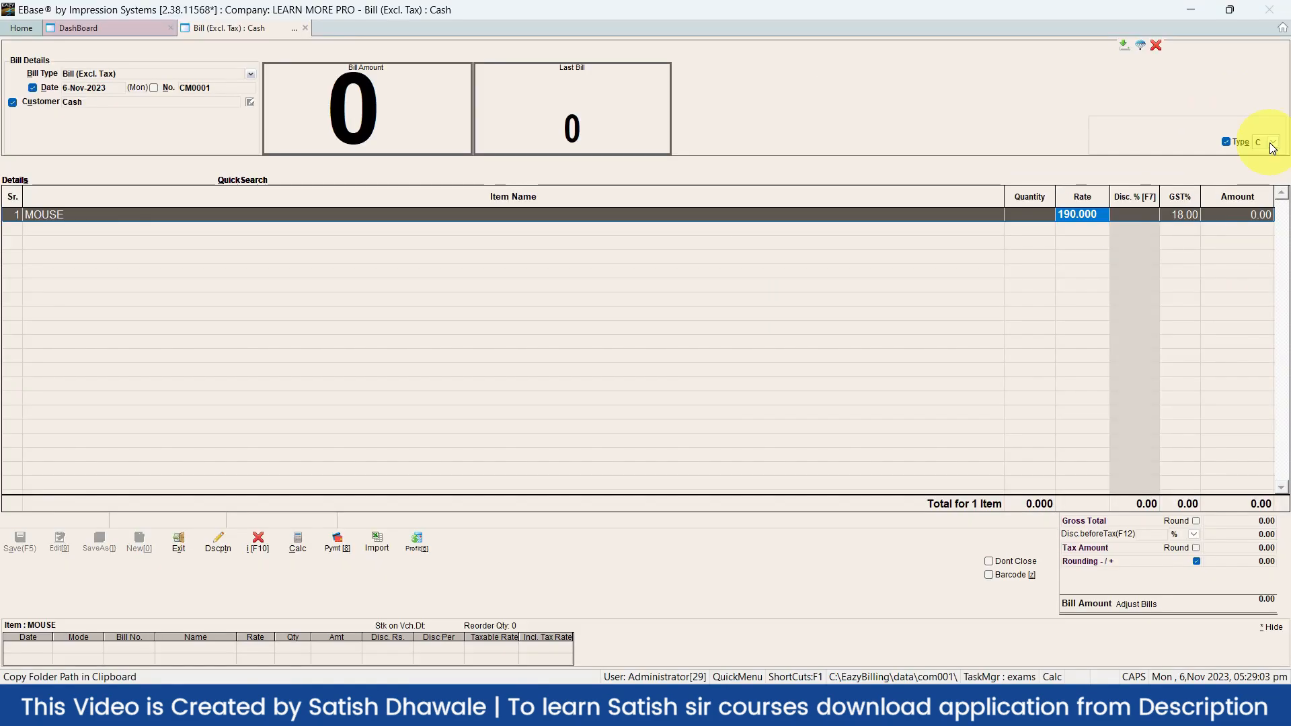
pyautogui.click(1273, 147)
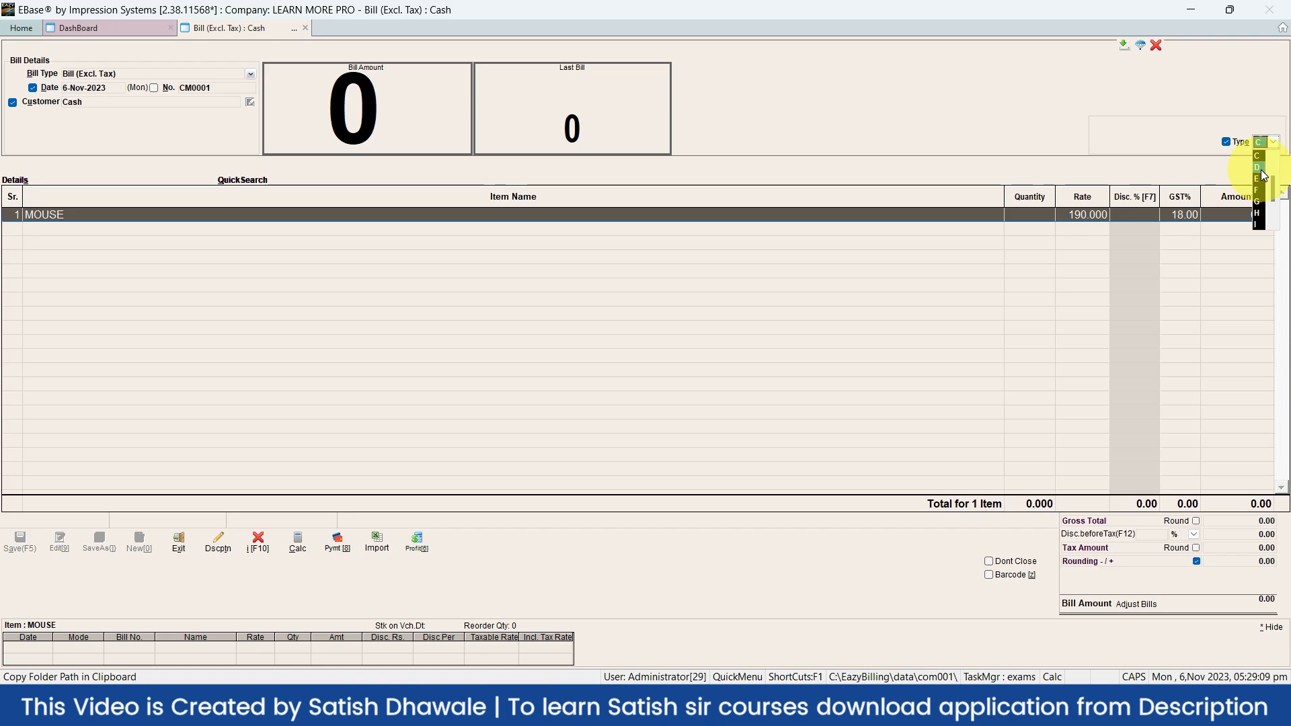
pyautogui.scroll(2, 1262, 175)
pyautogui.press('Down')
pyautogui.press('Return')
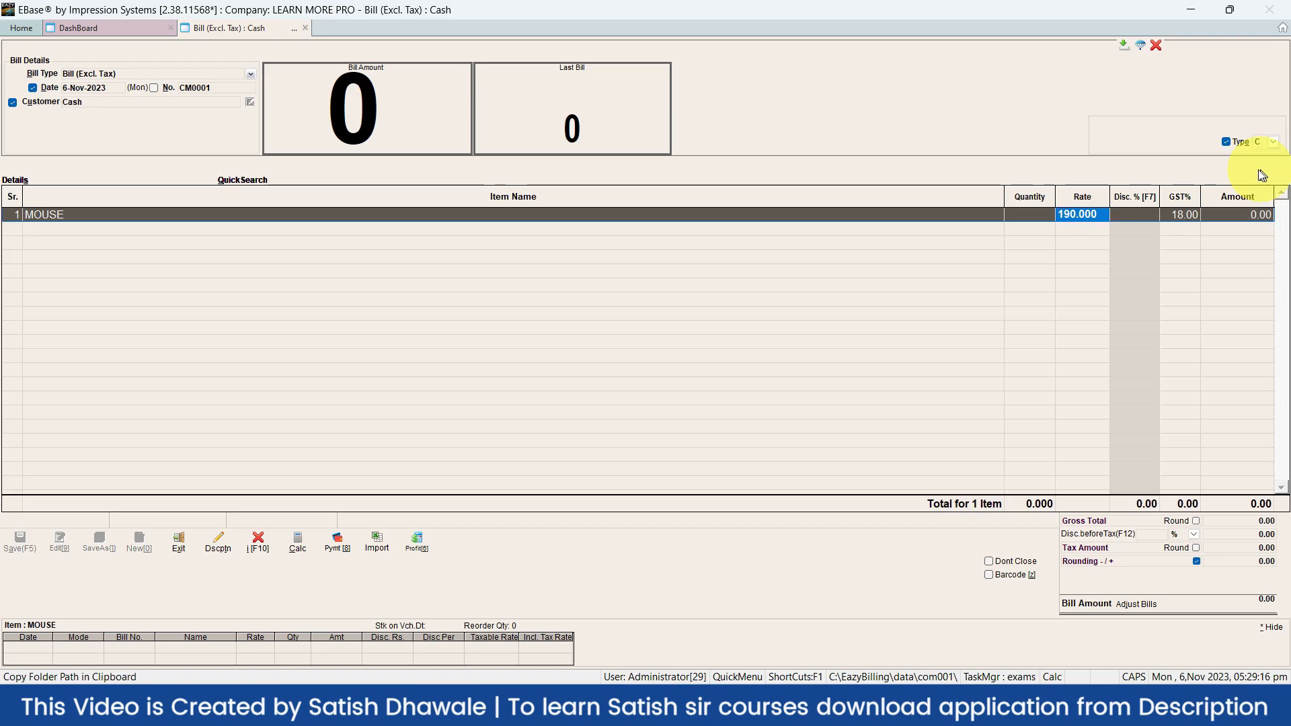
pyautogui.click(1076, 214)
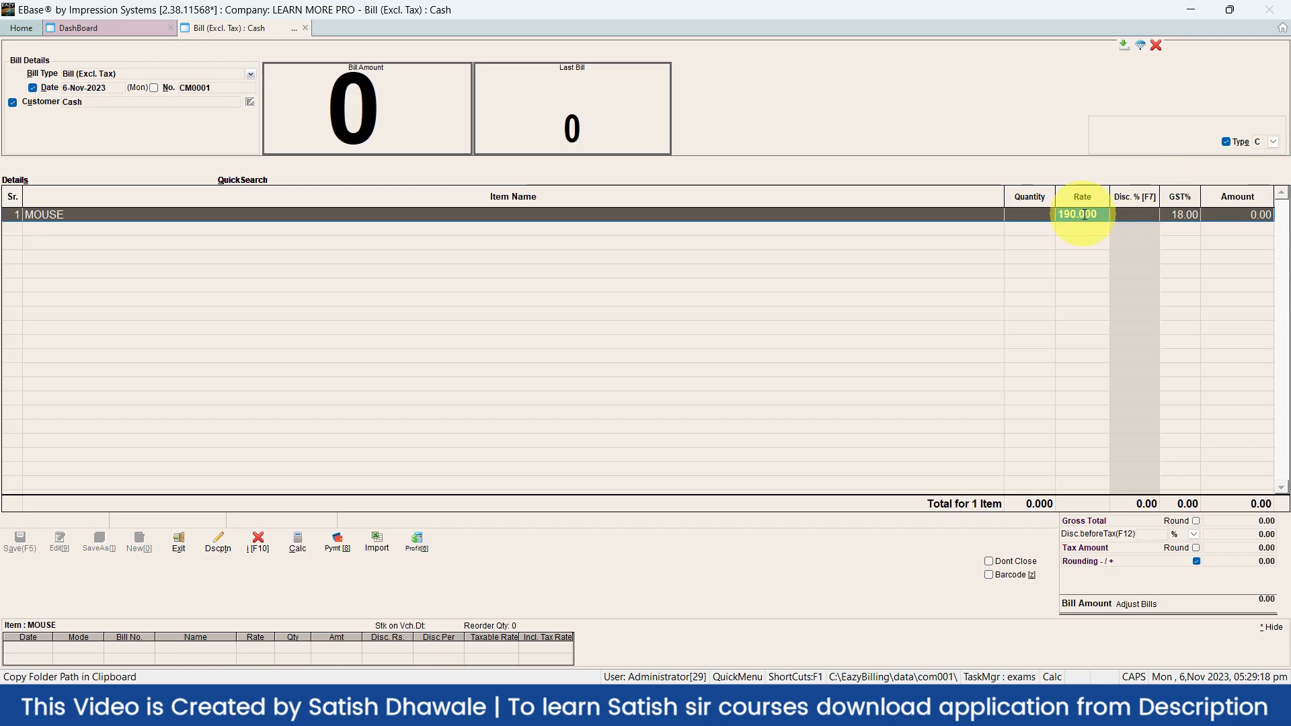
# Re-select MOUSE in row 1 at the 210 retail rate with quantity 2 NOS, totalling 496
pyautogui.click(64, 215)
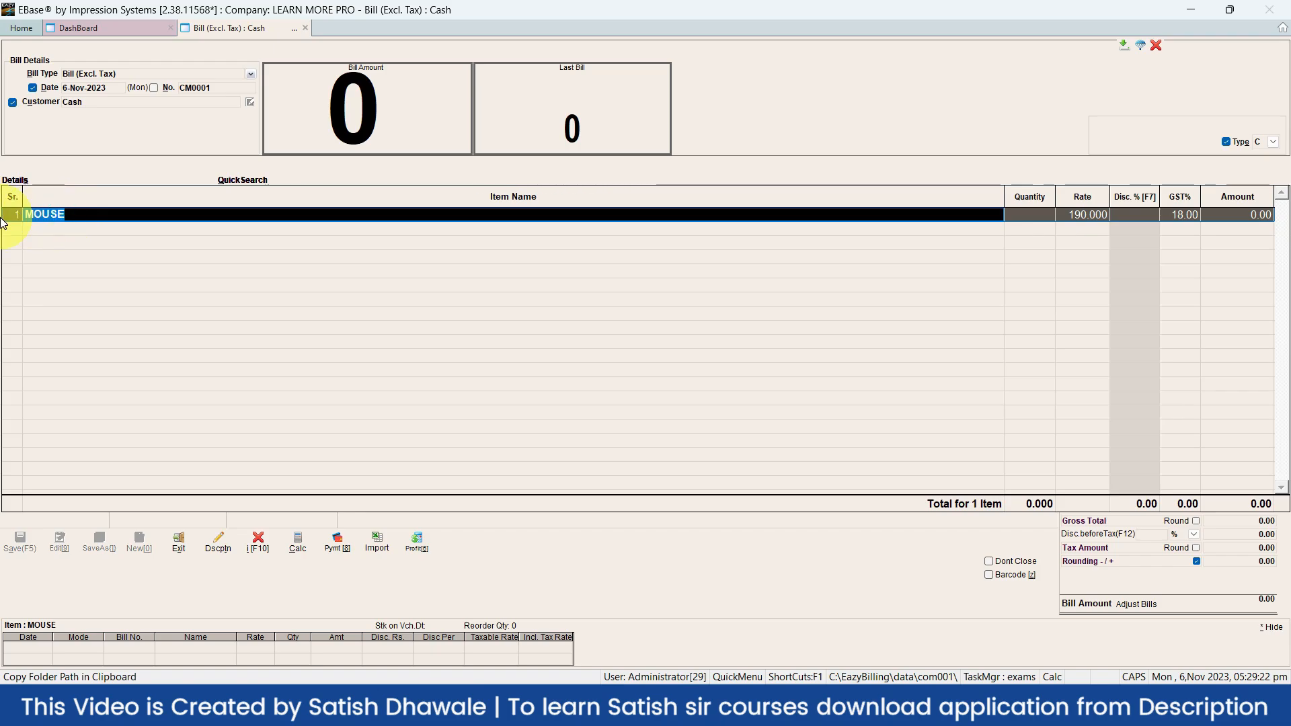
pyautogui.write('M')
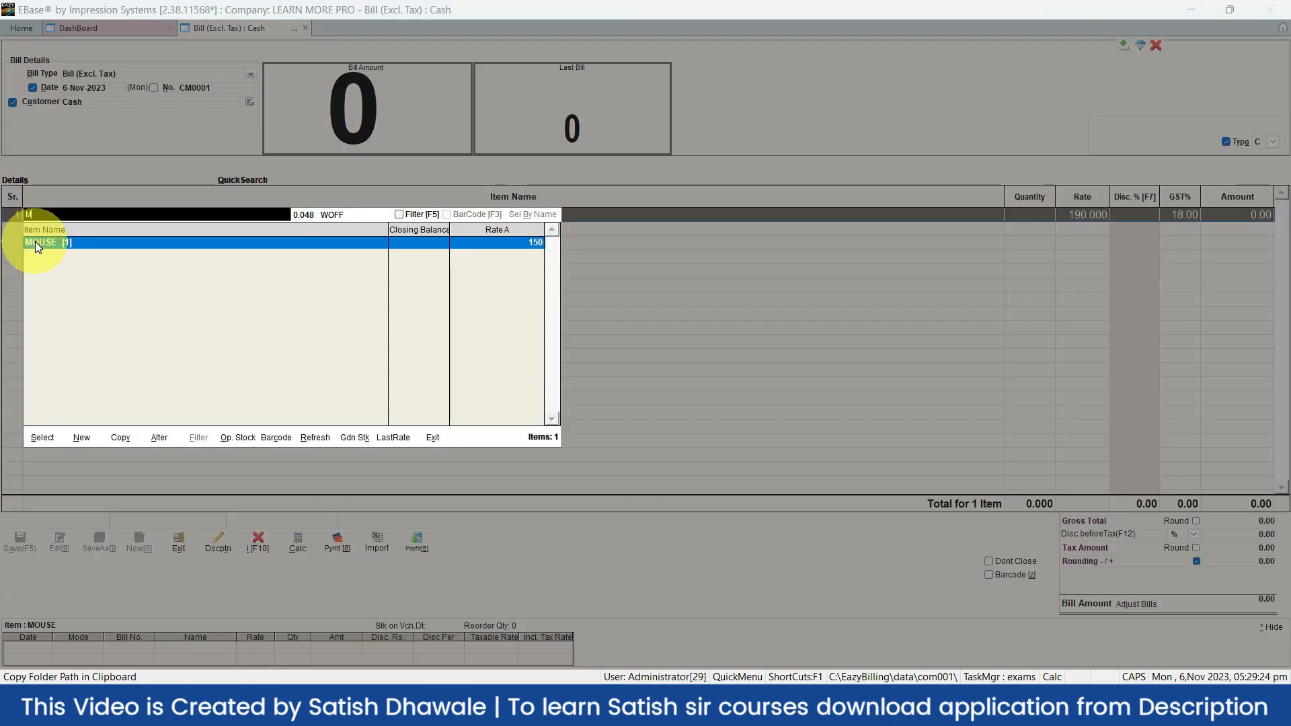
pyautogui.doubleClick(37, 242)
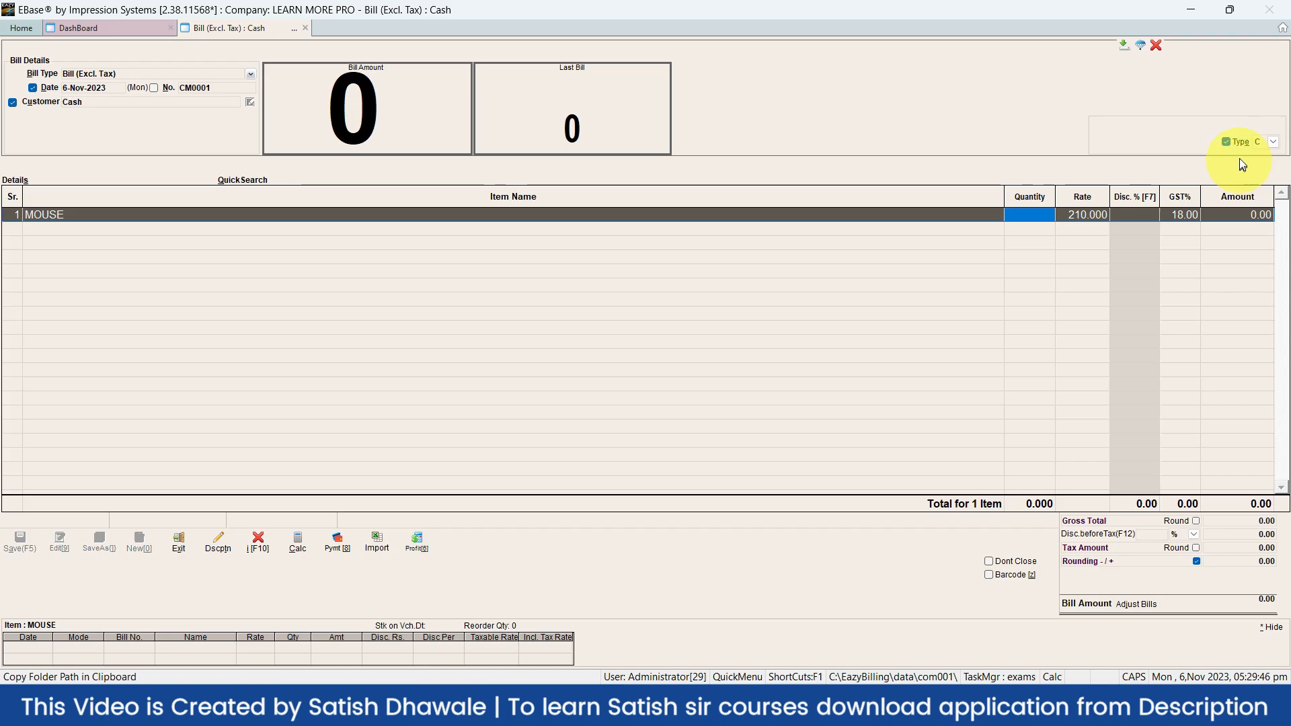
pyautogui.click(1047, 212)
pyautogui.write('2')
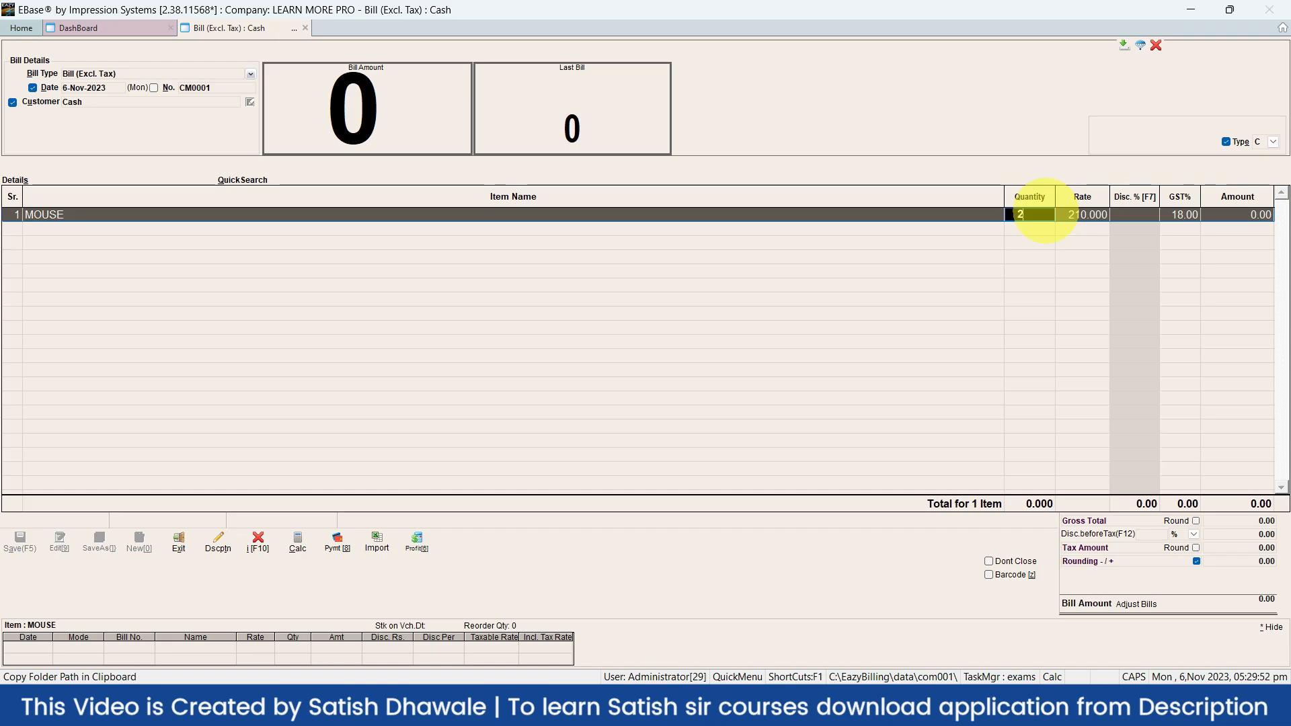
pyautogui.press('Return')
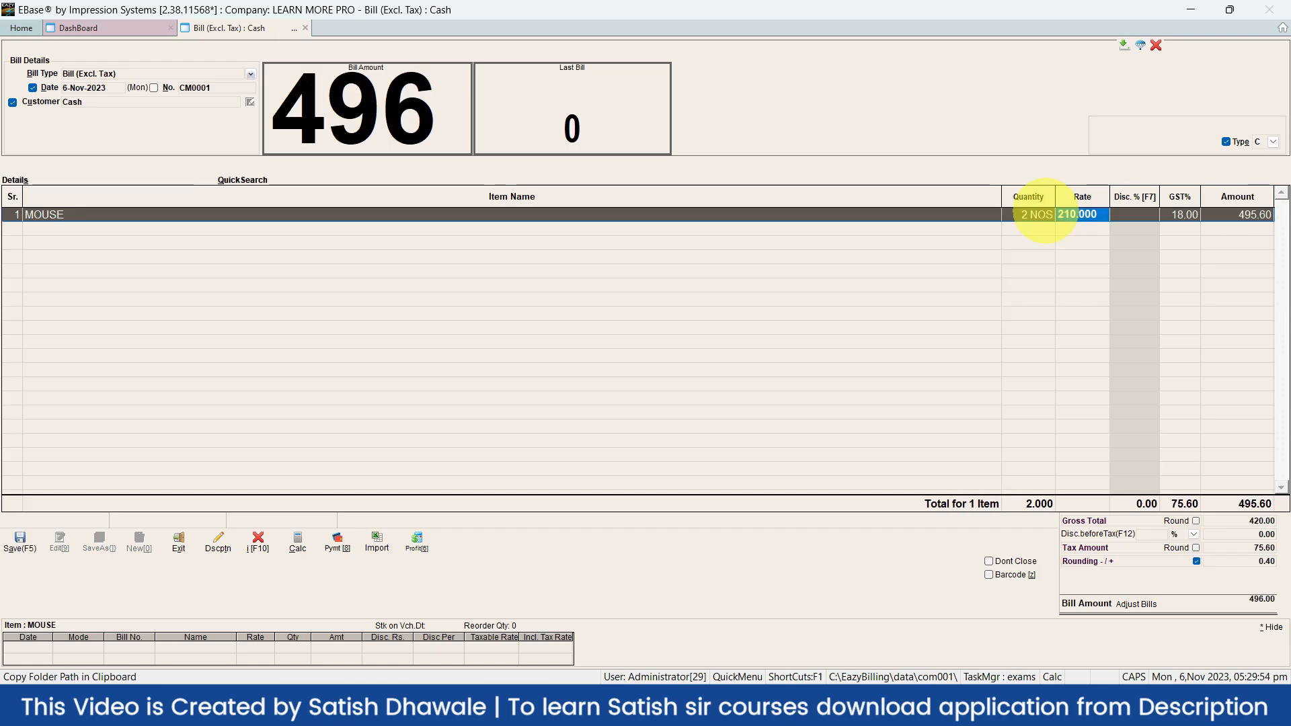
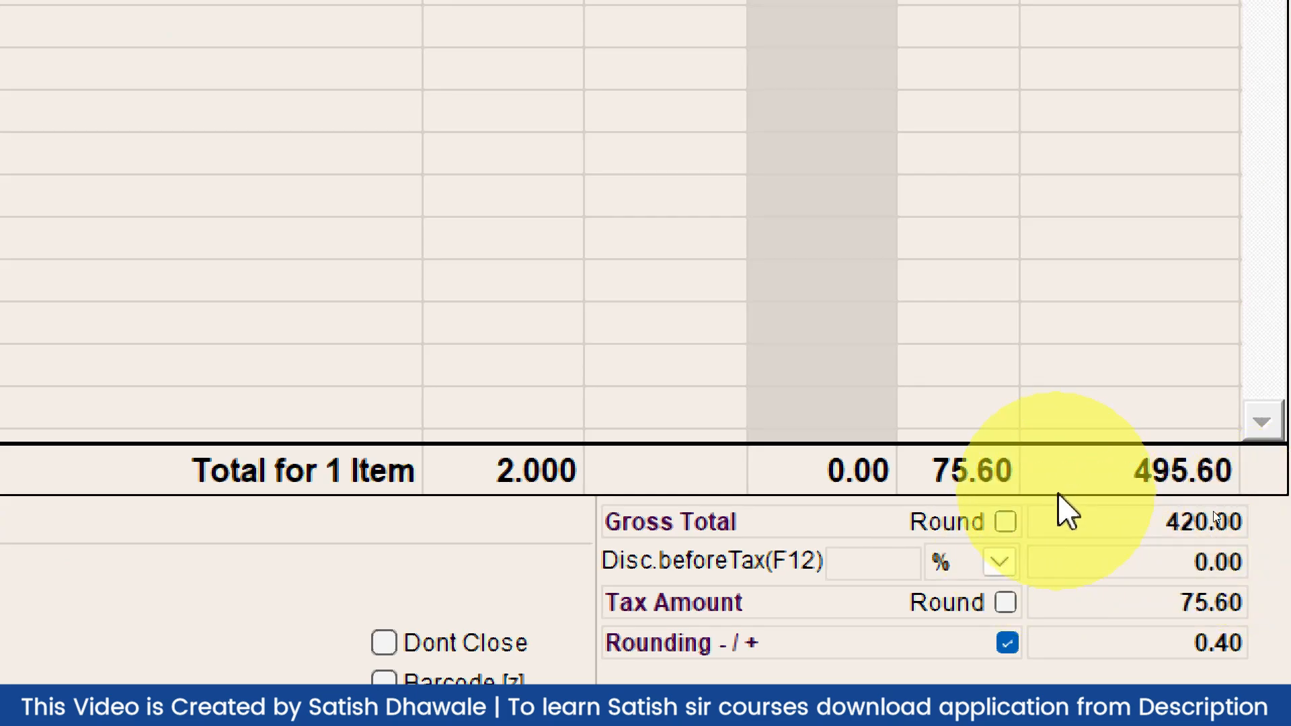
# Try gross-total and tax-amount rounding, turn both back off, then save the 496 MOUSE bill
pyautogui.click(1004, 524)
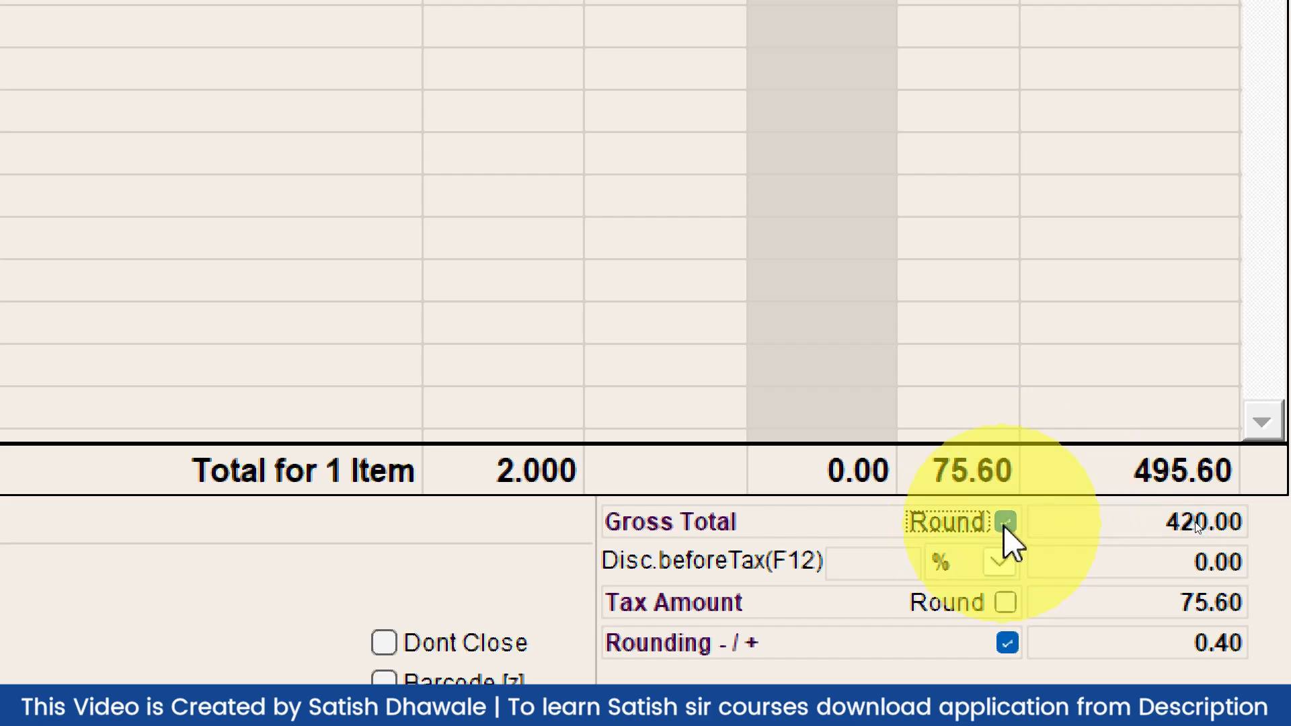
pyautogui.click(1005, 522)
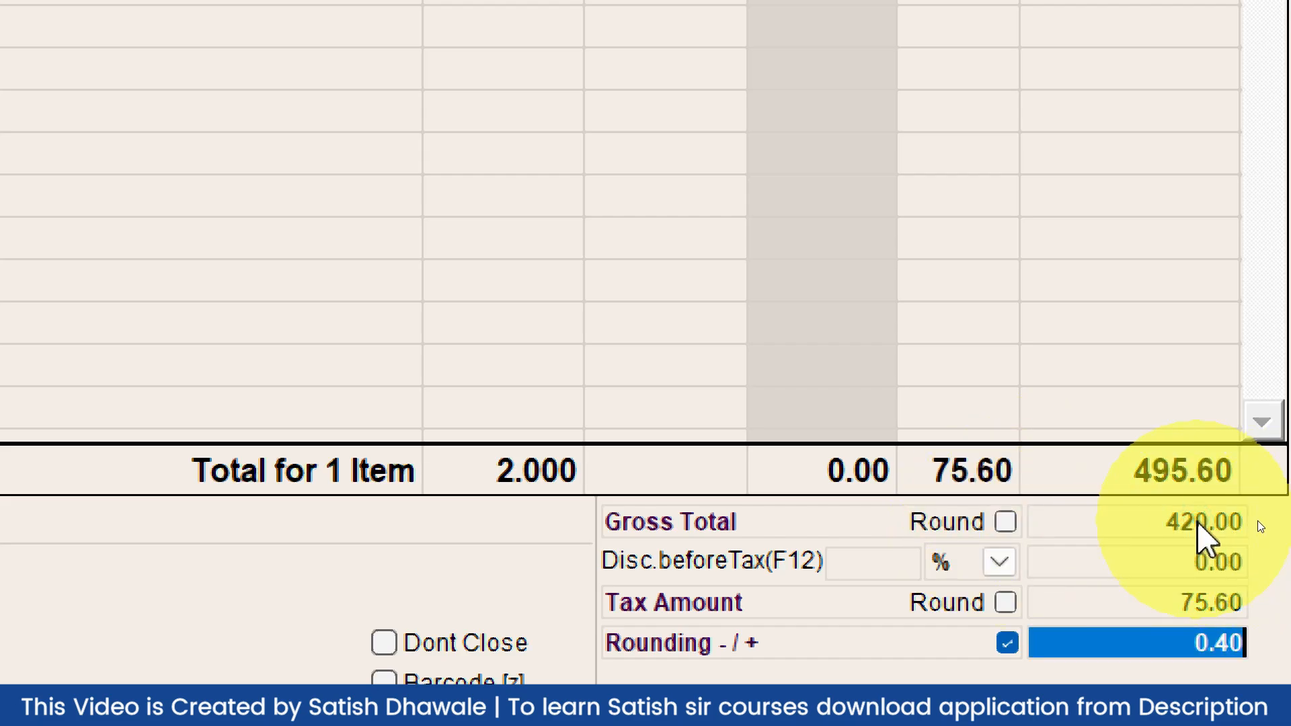
pyautogui.click(1005, 602)
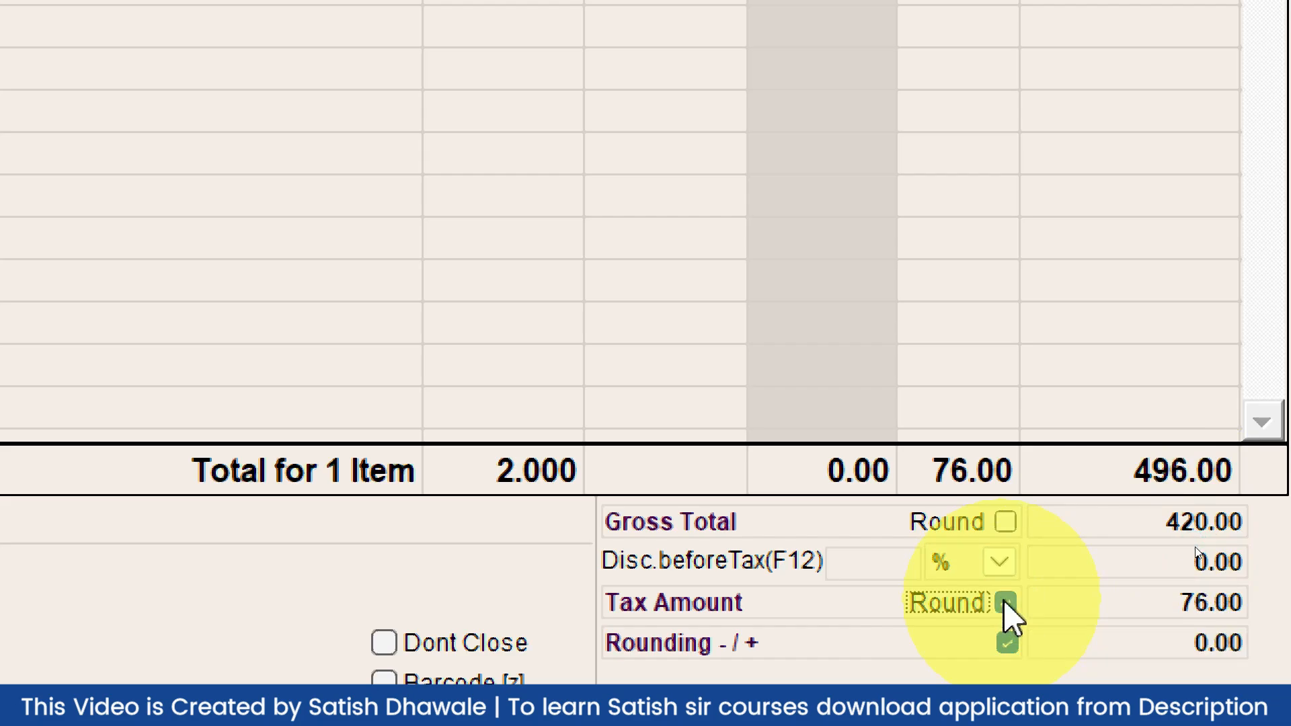
pyautogui.click(1005, 602)
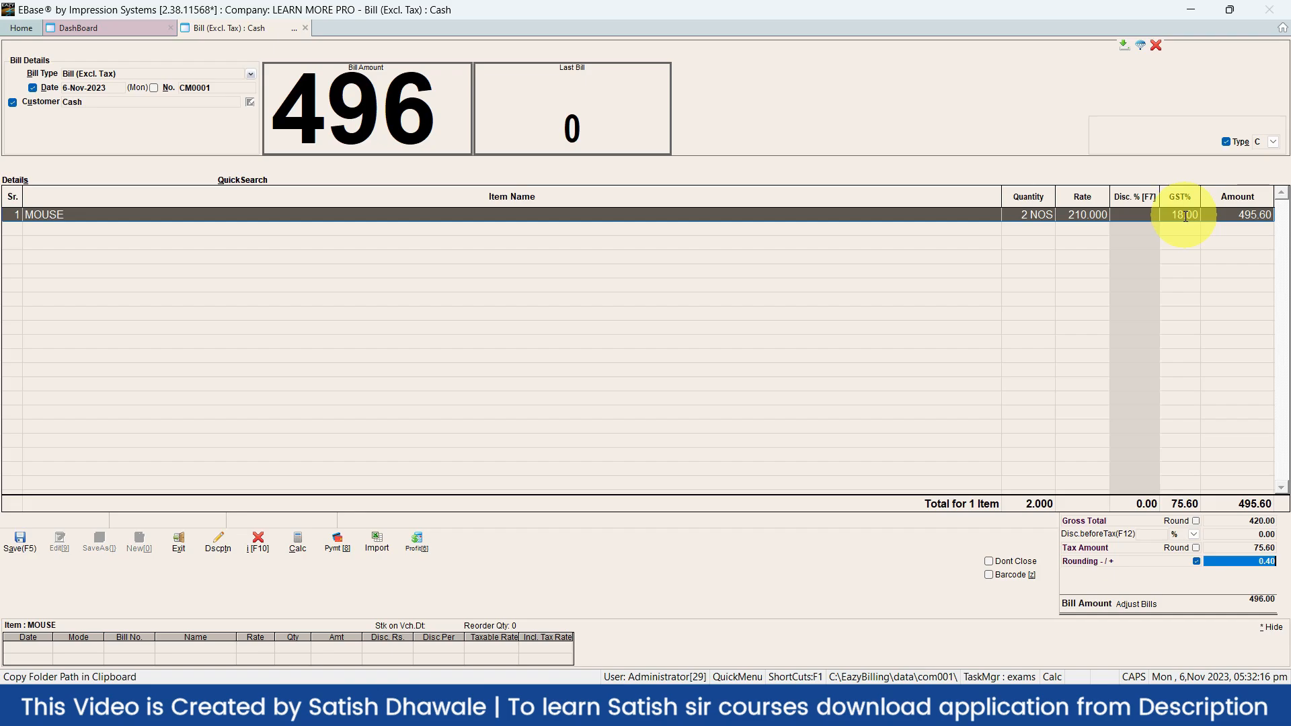
pyautogui.click(1185, 215)
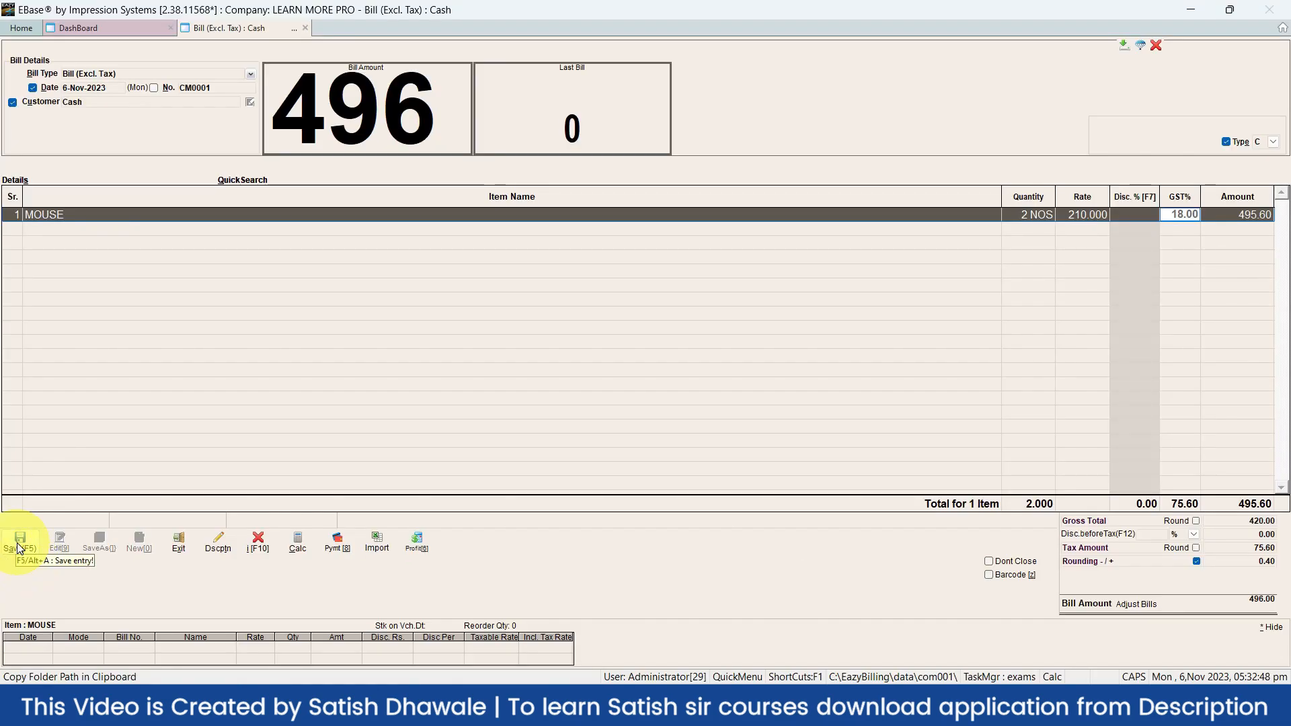
pyautogui.click(18, 548)
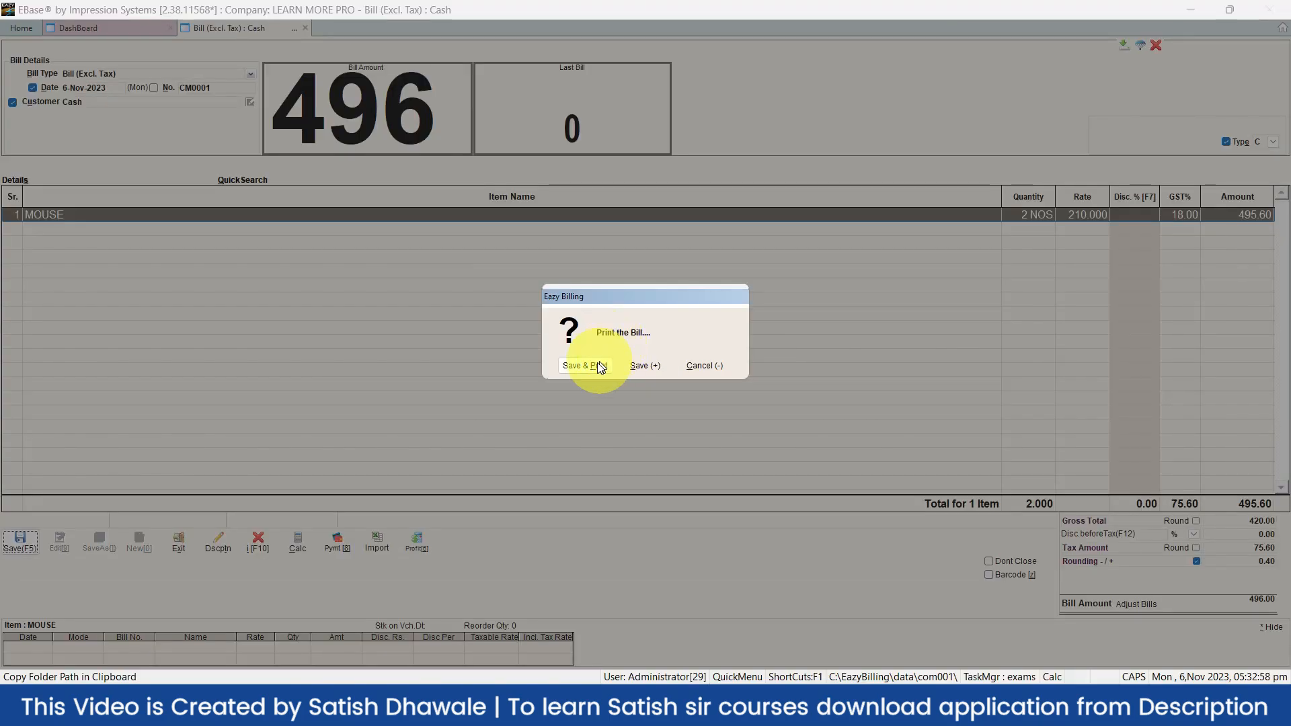
# Choose Save & Print for the 496 bill
pyautogui.click(585, 365)
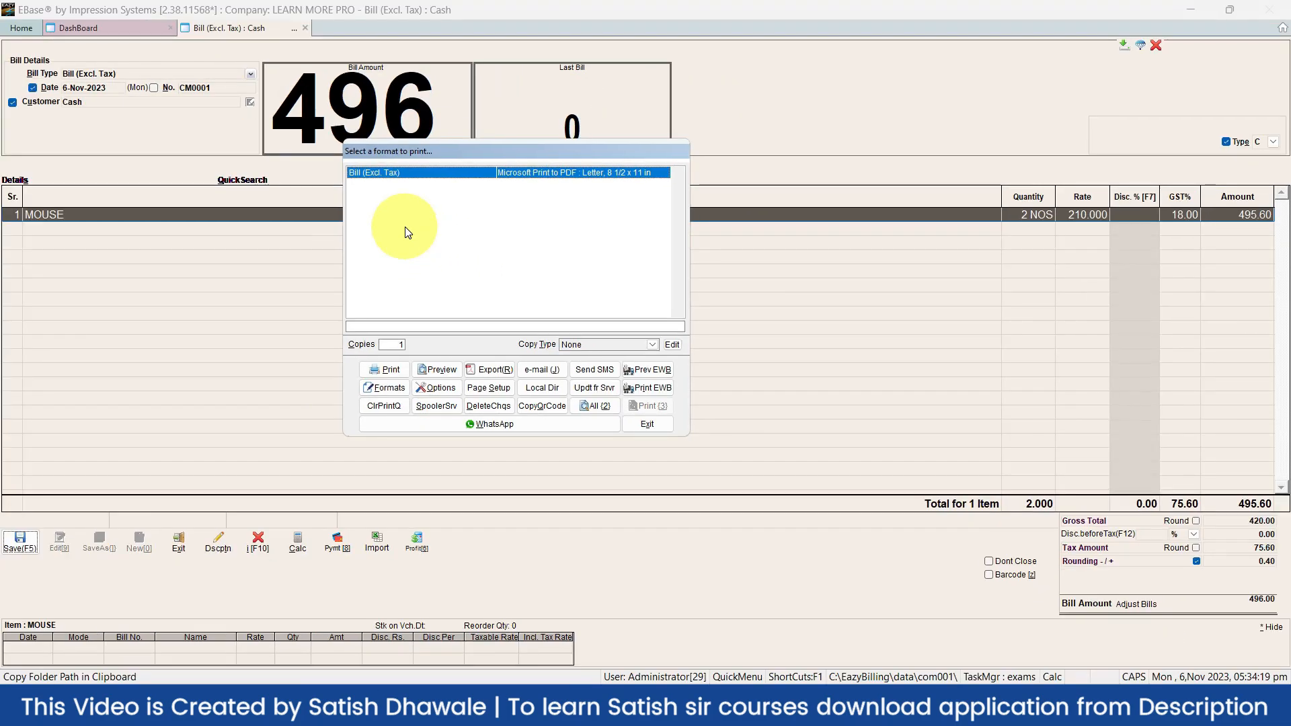
# Preview the Bill (Excl. Tax) printout totalling 496, scroll through it, and close it
pyautogui.click(449, 371)
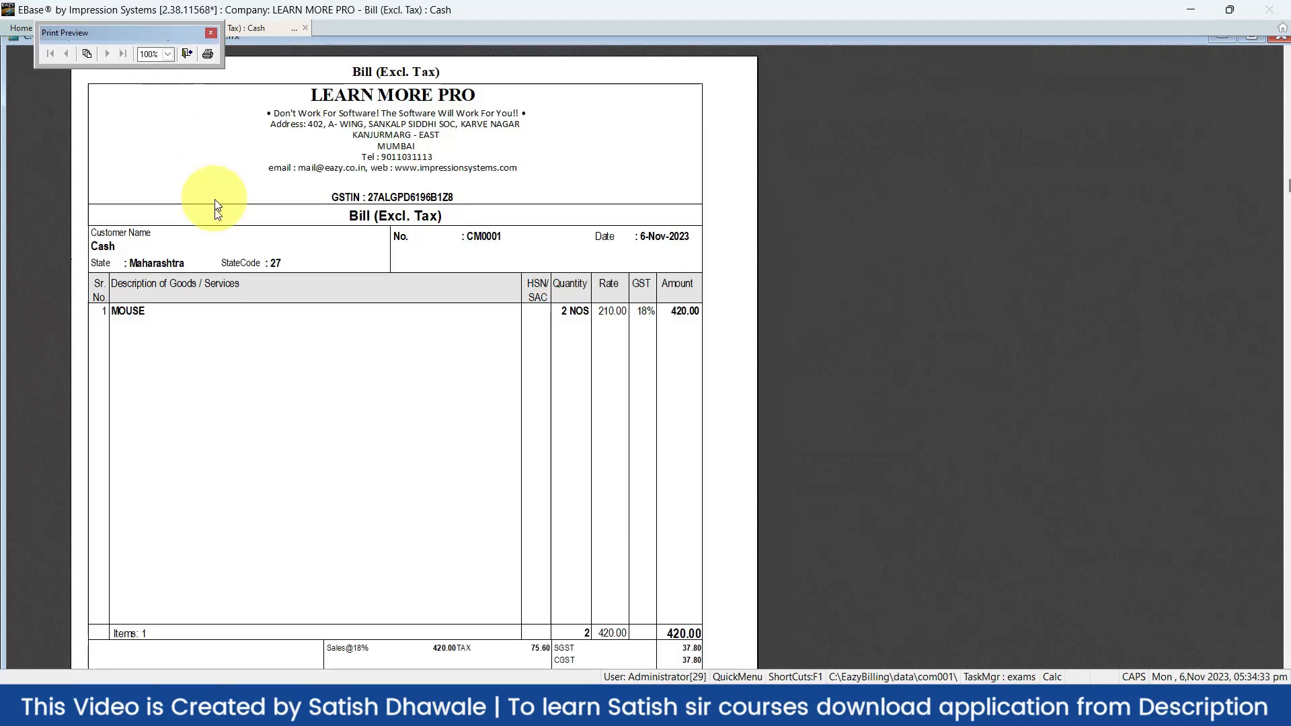
pyautogui.scroll(-4, 150, 343)
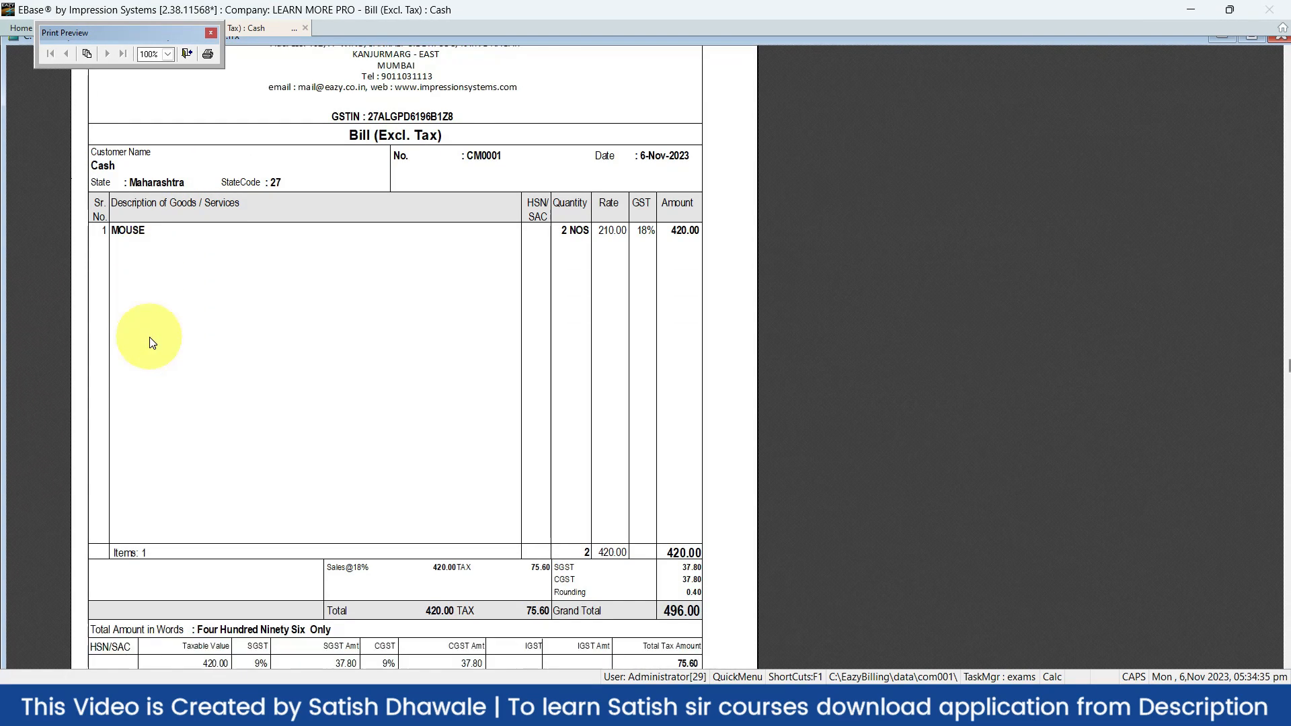
pyautogui.scroll(-3, 150, 343)
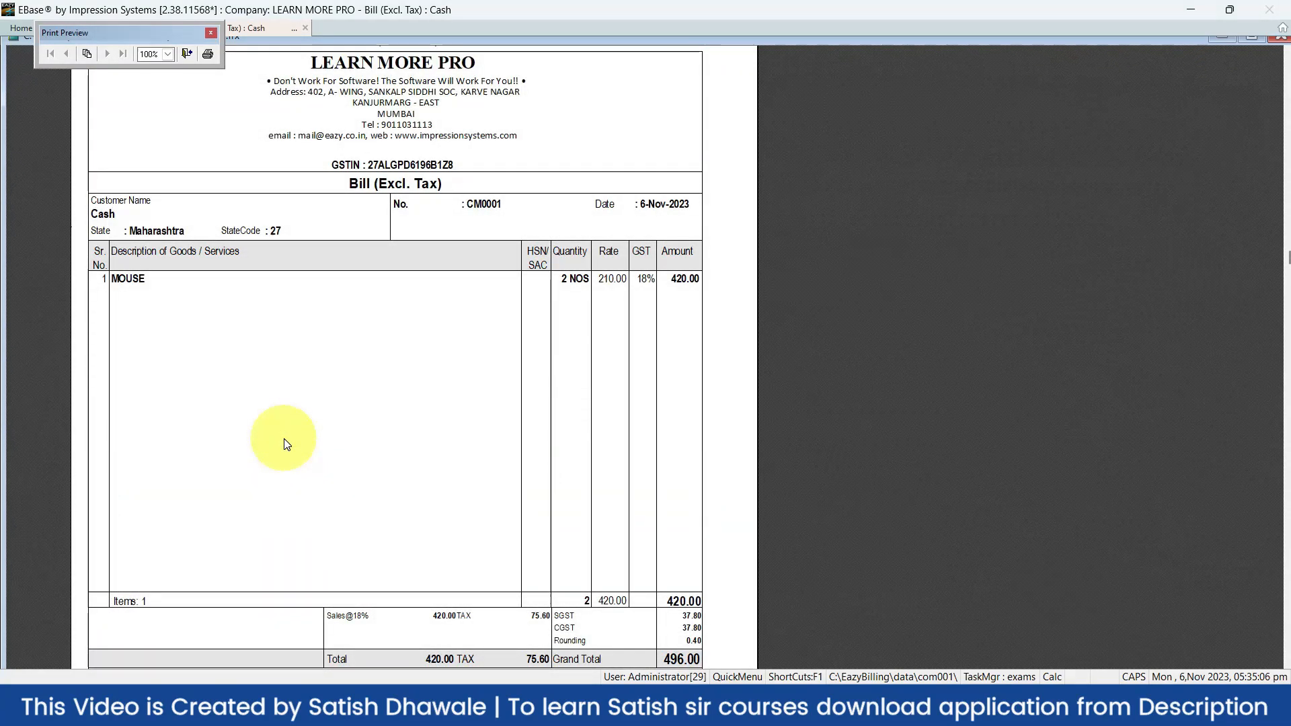
pyautogui.press('Escape')
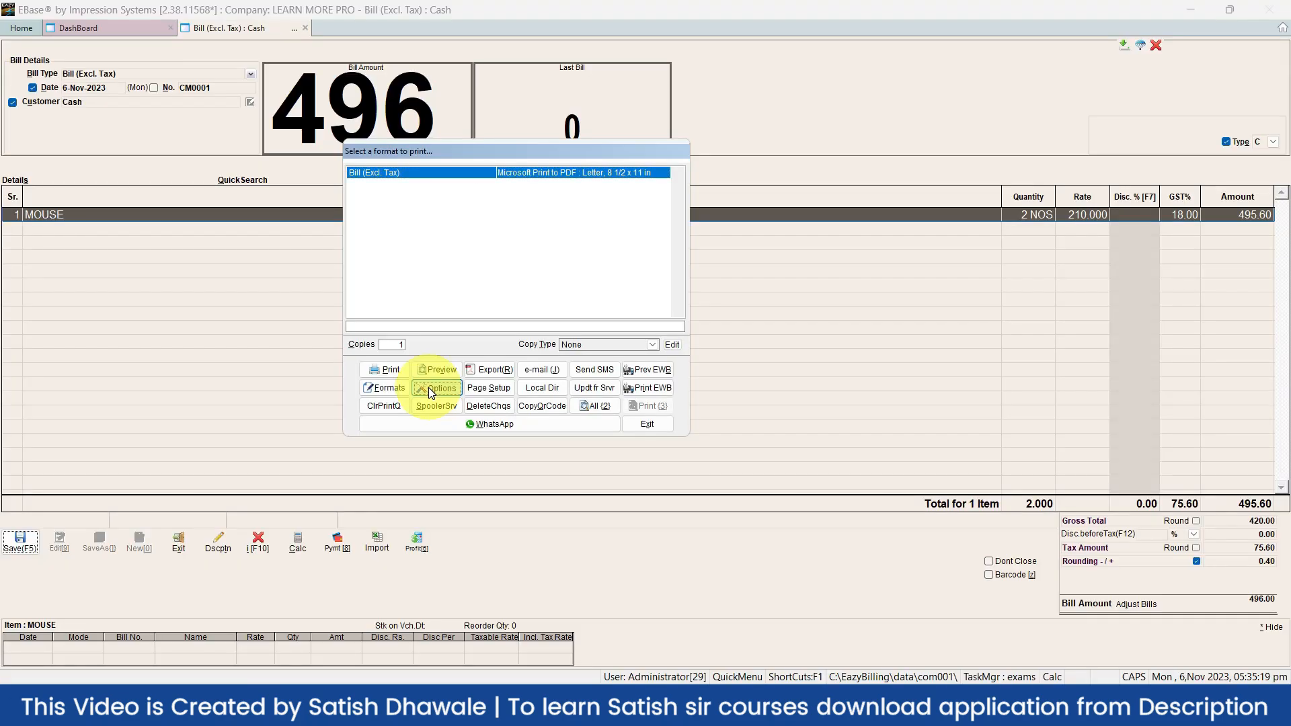
# Change the Bill (Excl. Tax) page format to EZ-Thermal-80 and accept the settings
pyautogui.click(430, 394)
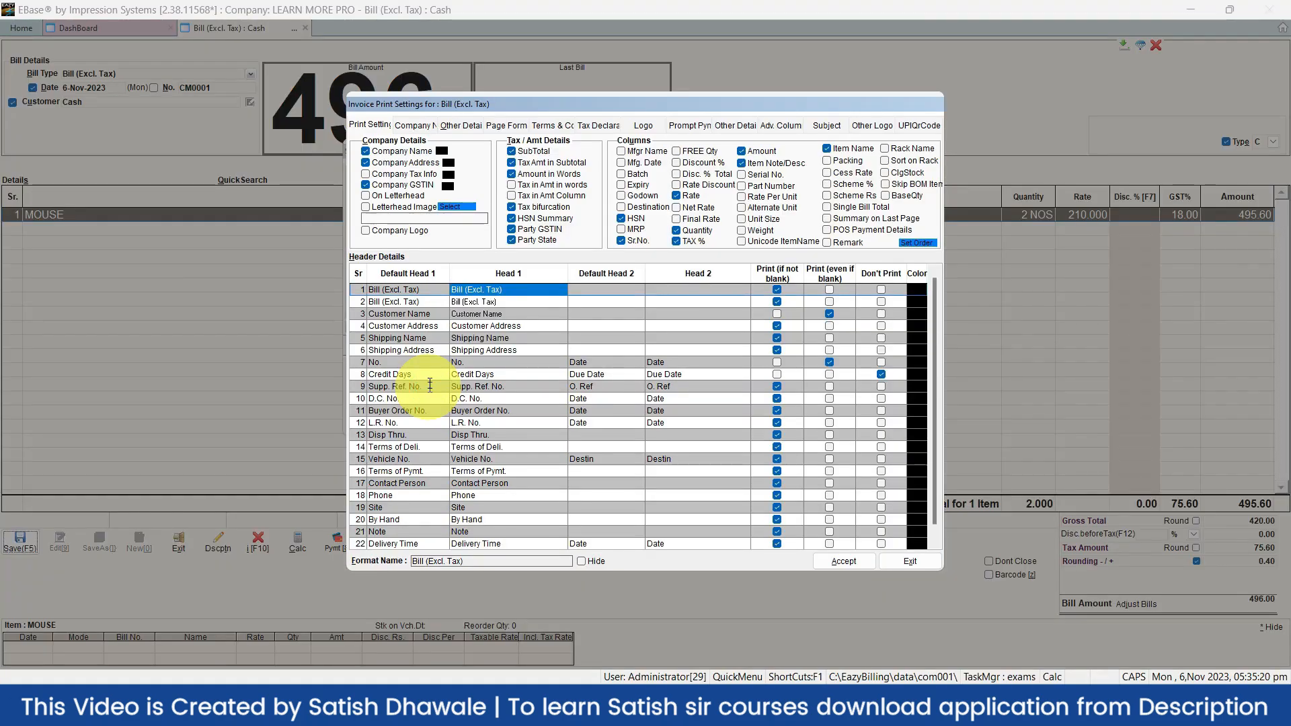
pyautogui.click(522, 127)
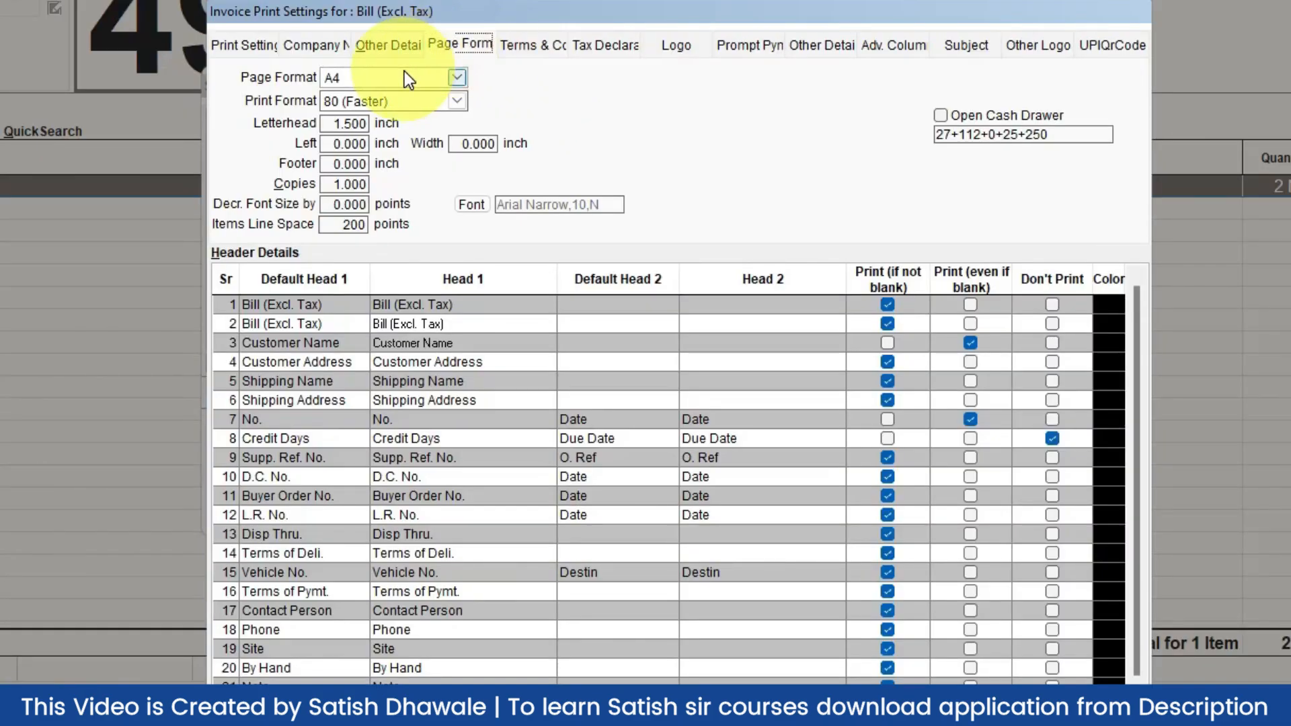
pyautogui.click(405, 73)
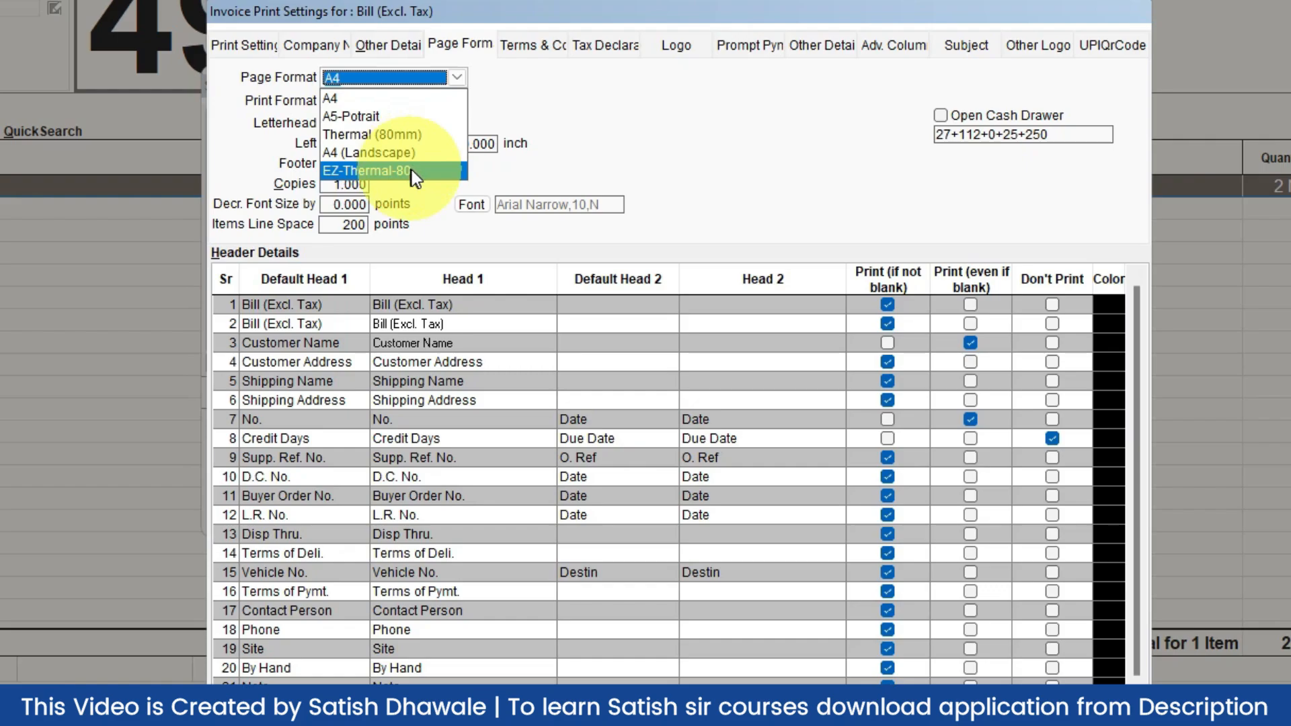
pyautogui.click(412, 169)
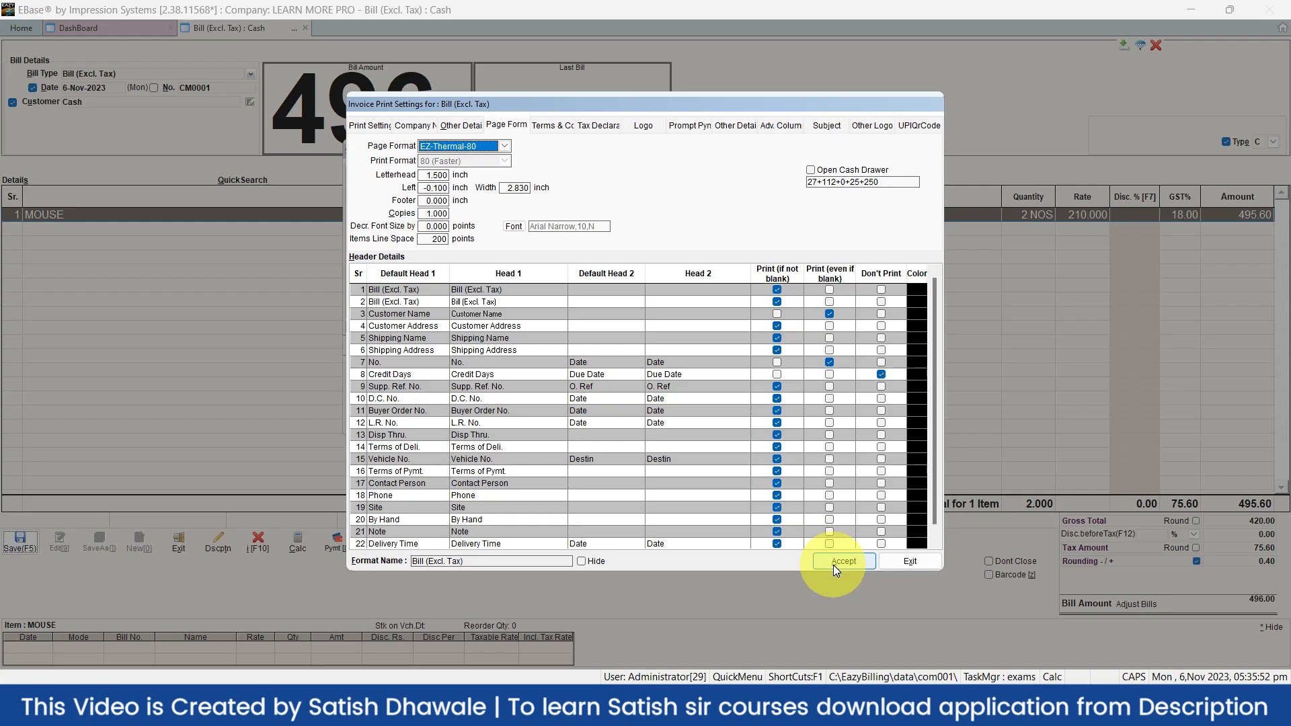
pyautogui.click(836, 570)
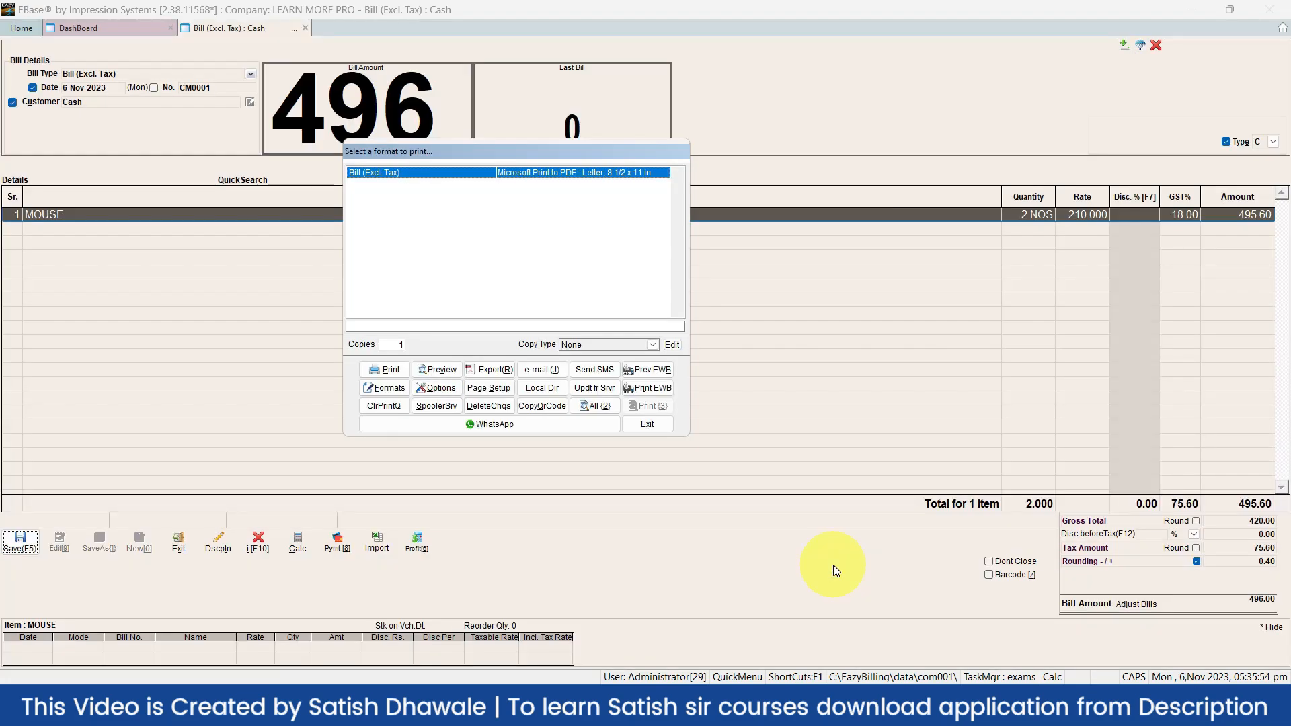
# Preview the thermal layout, switch the page format back to A4, and preview the A4 bill
pyautogui.click(423, 371)
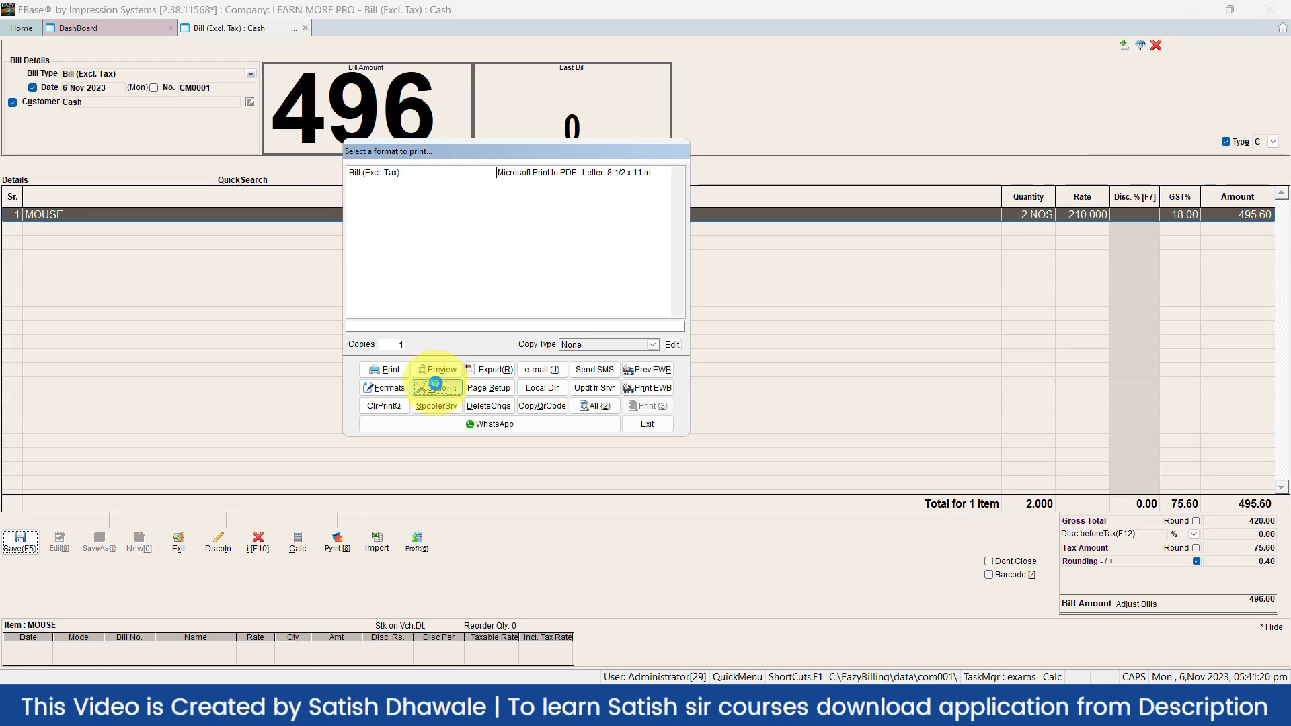
pyautogui.click(435, 387)
pyautogui.click(496, 126)
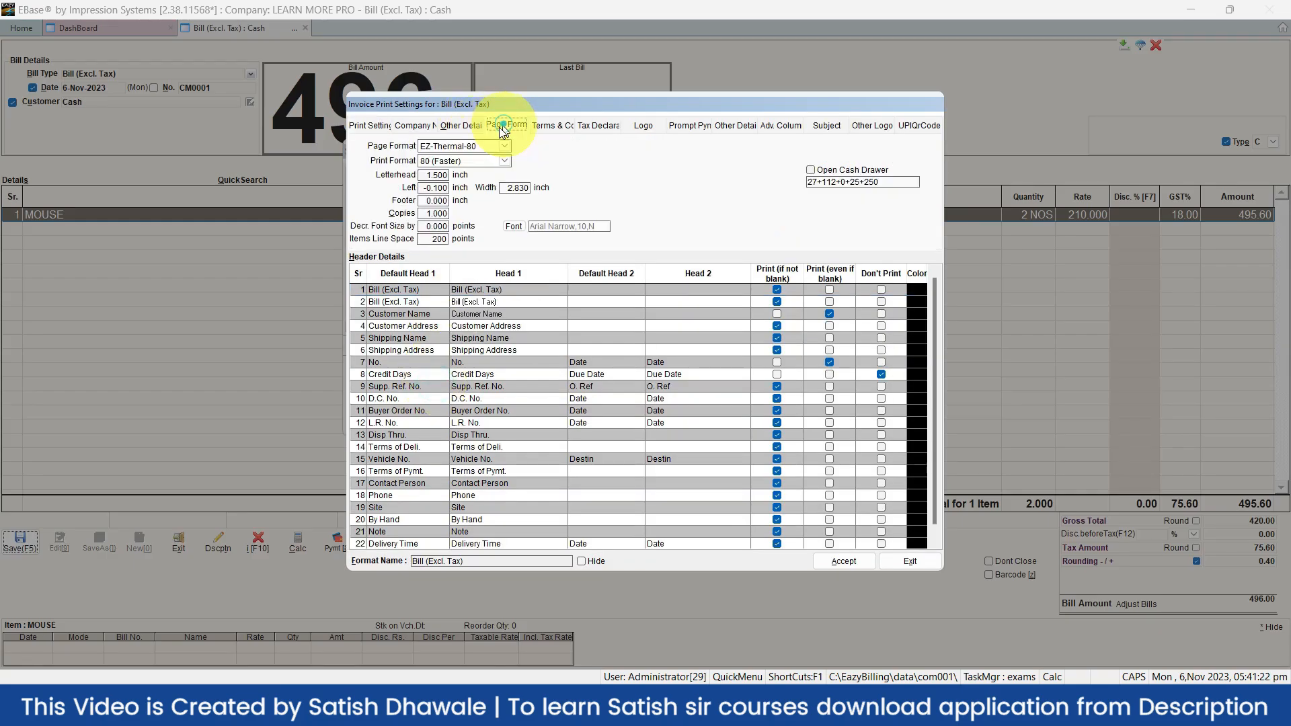
pyautogui.click(463, 145)
pyautogui.click(442, 158)
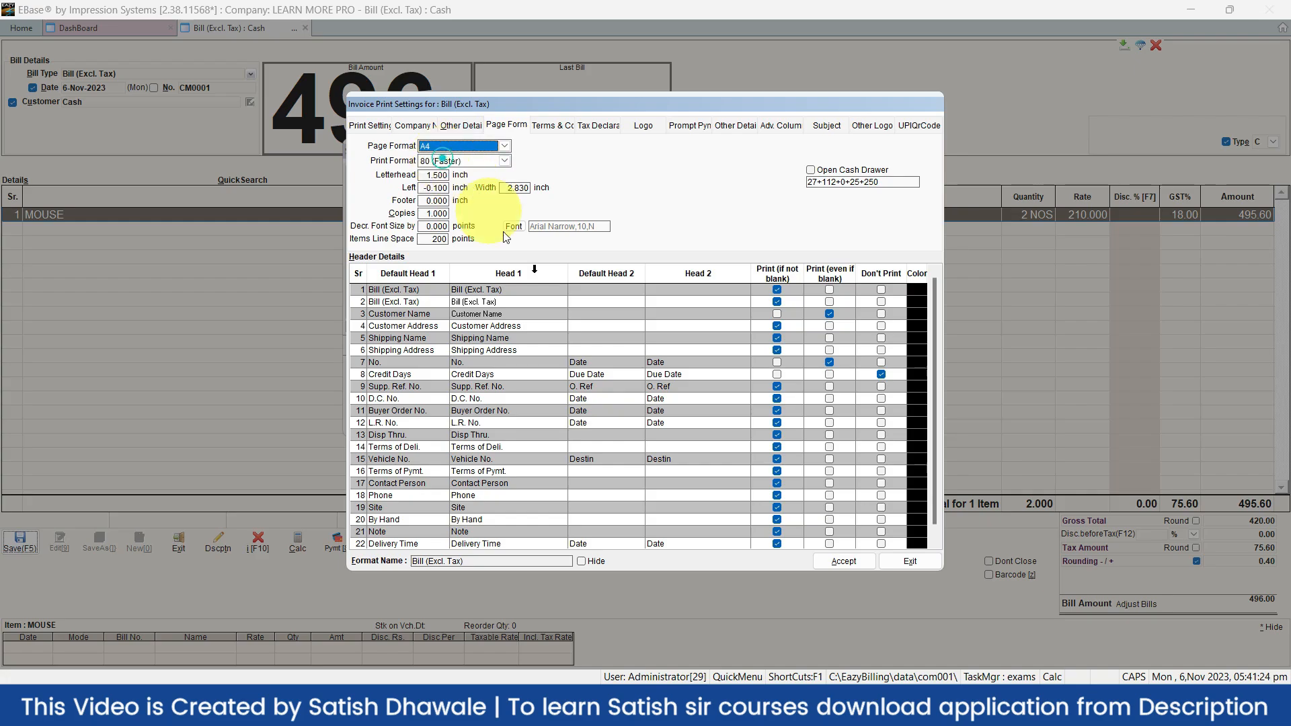
pyautogui.click(840, 558)
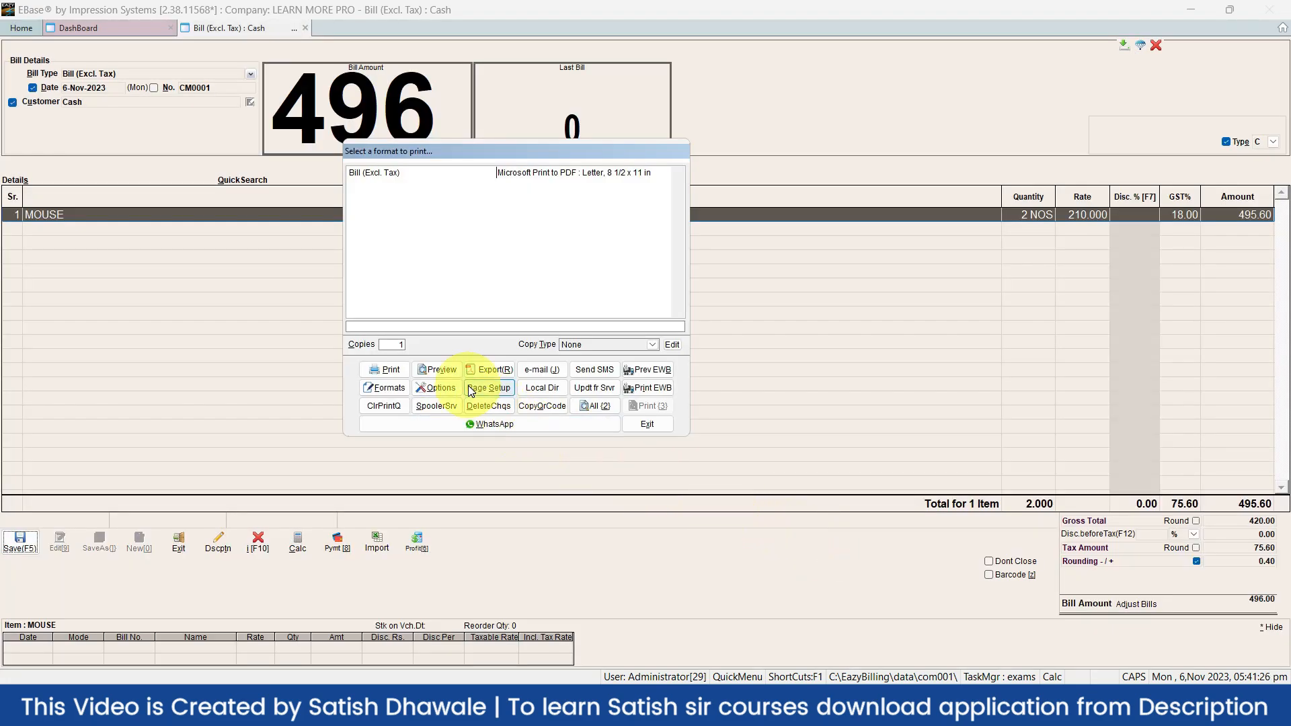
pyautogui.click(447, 370)
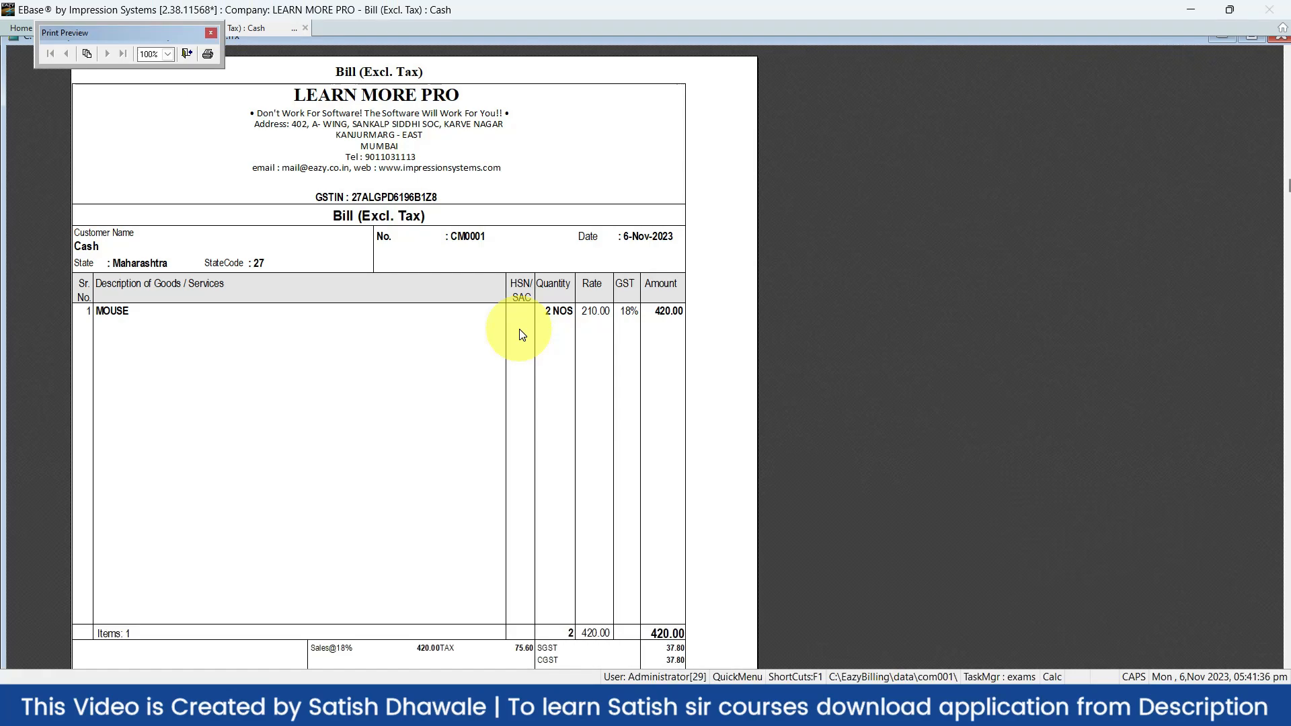
pyautogui.press('Escape')
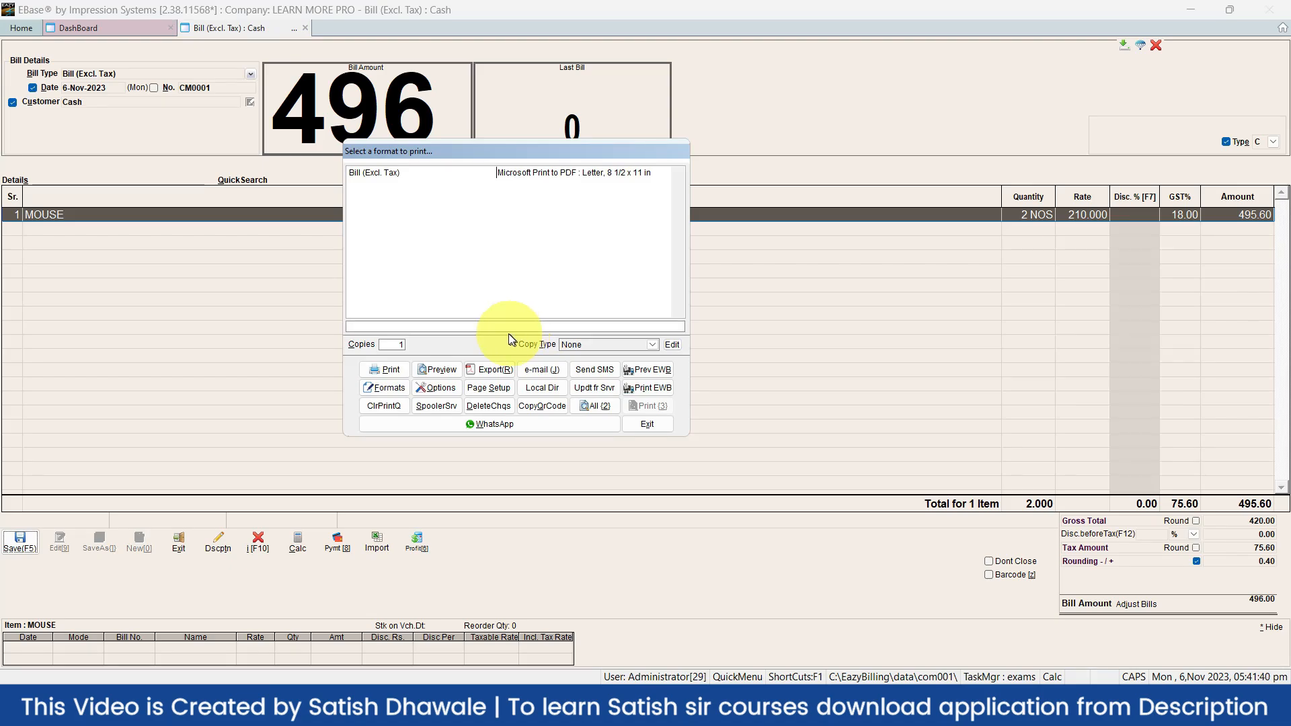
# Uncheck the HSN column in Print Setting, accept, and preview the bill without it
pyautogui.click(436, 388)
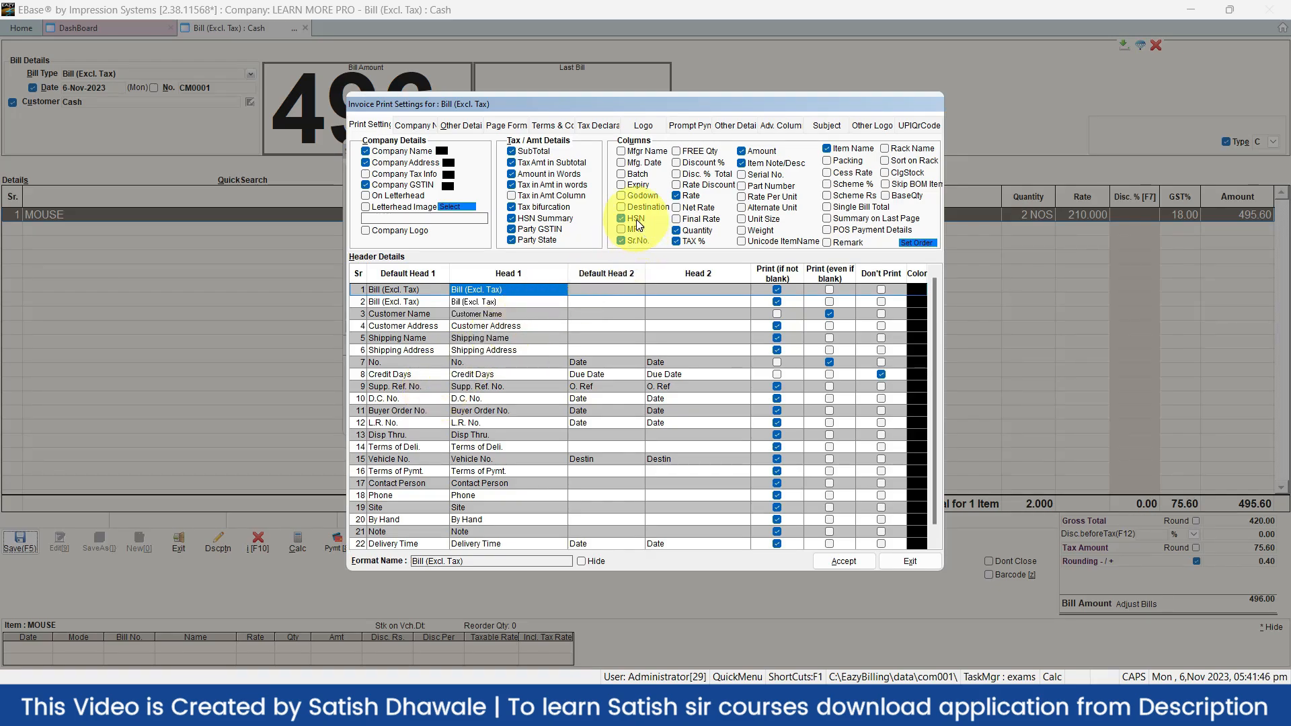
pyautogui.click(374, 128)
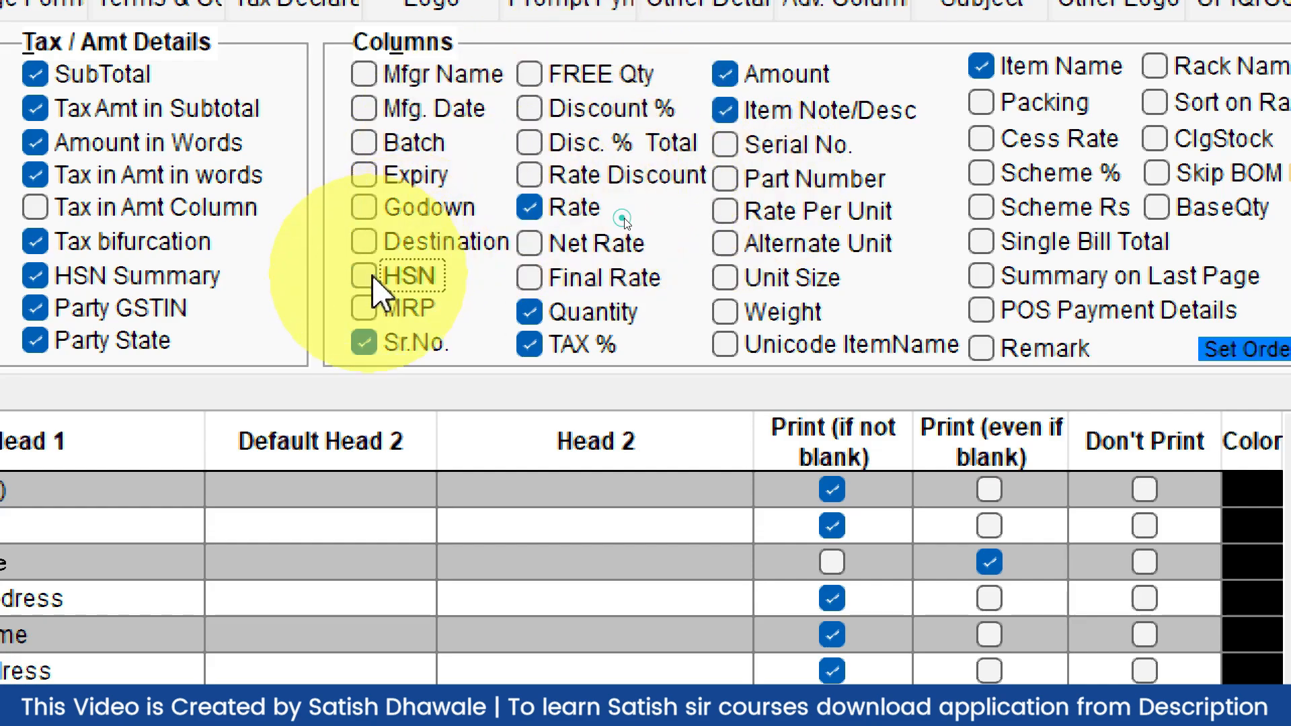
pyautogui.click(424, 276)
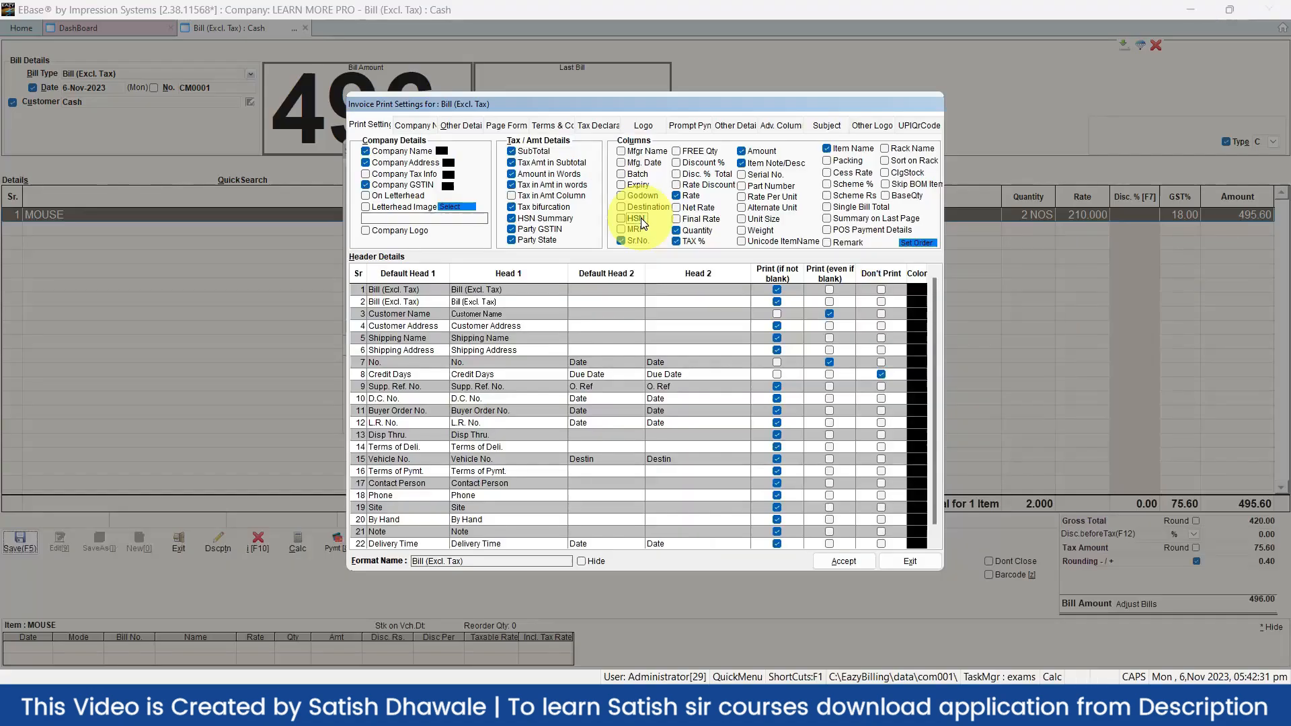
pyautogui.click(844, 560)
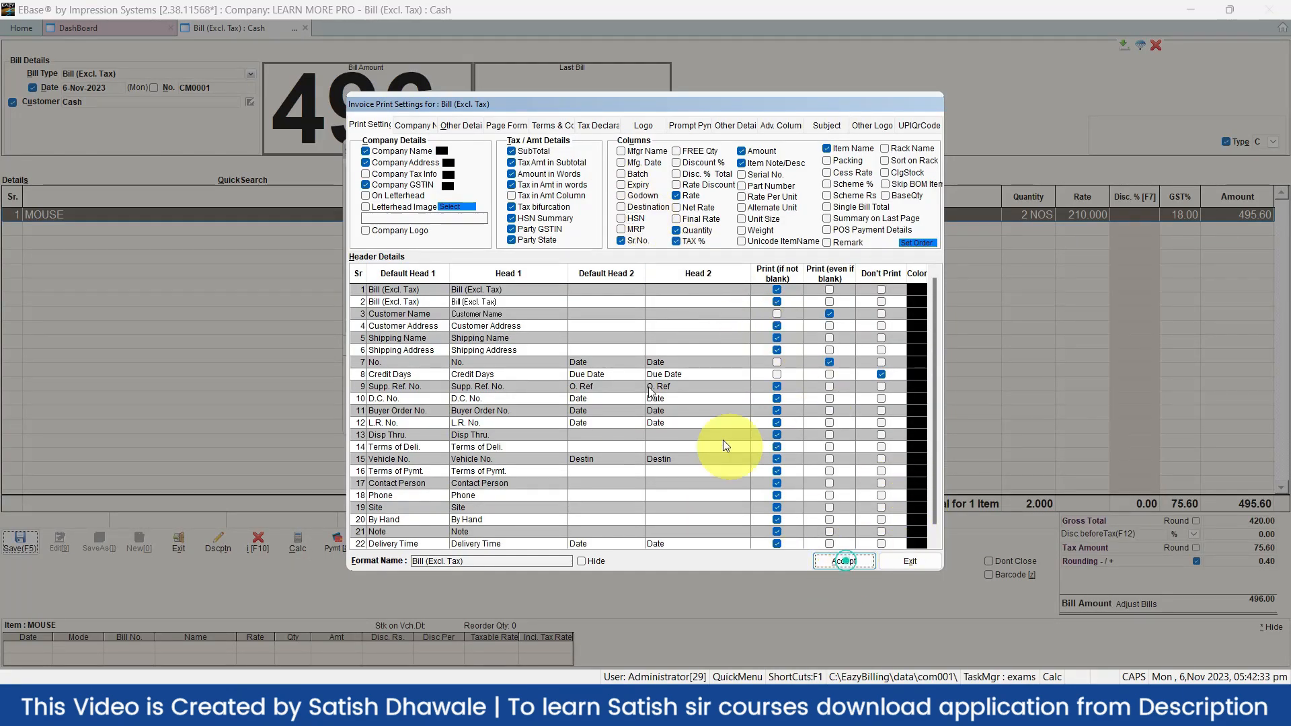
pyautogui.click(448, 371)
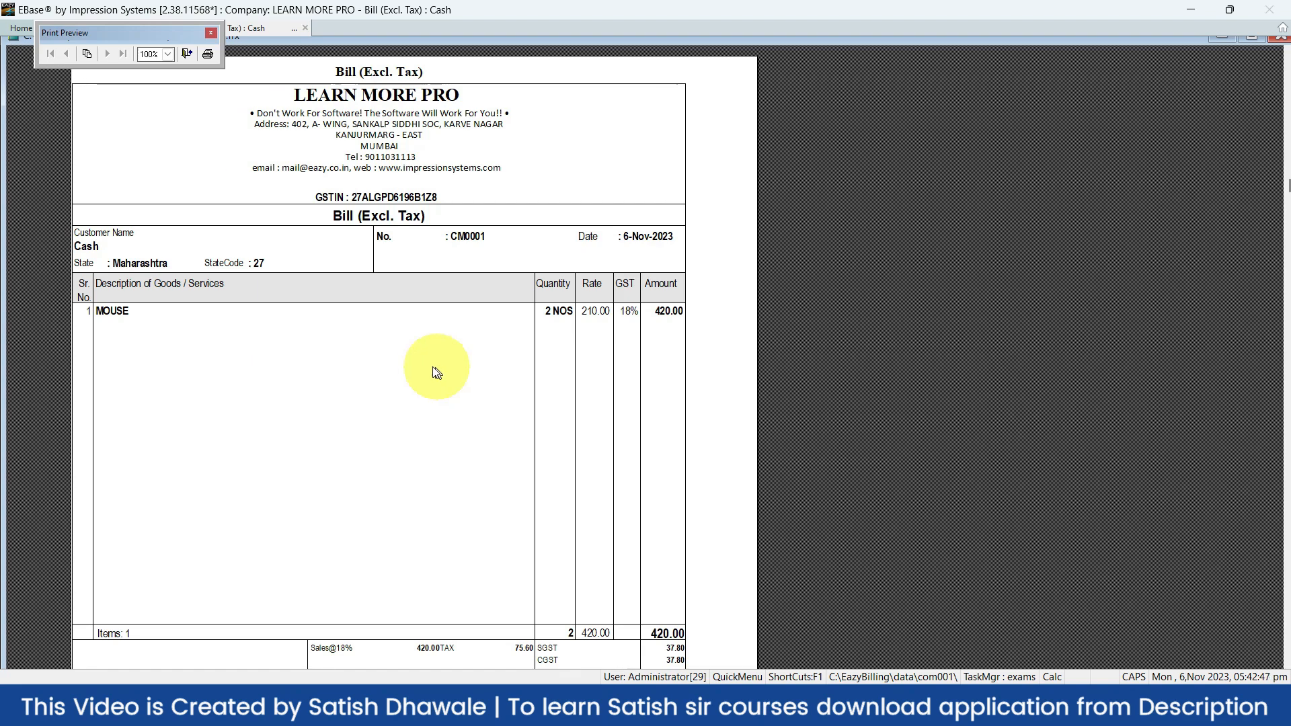
# Close the print preview of the 496 bill
pyautogui.press('Escape')
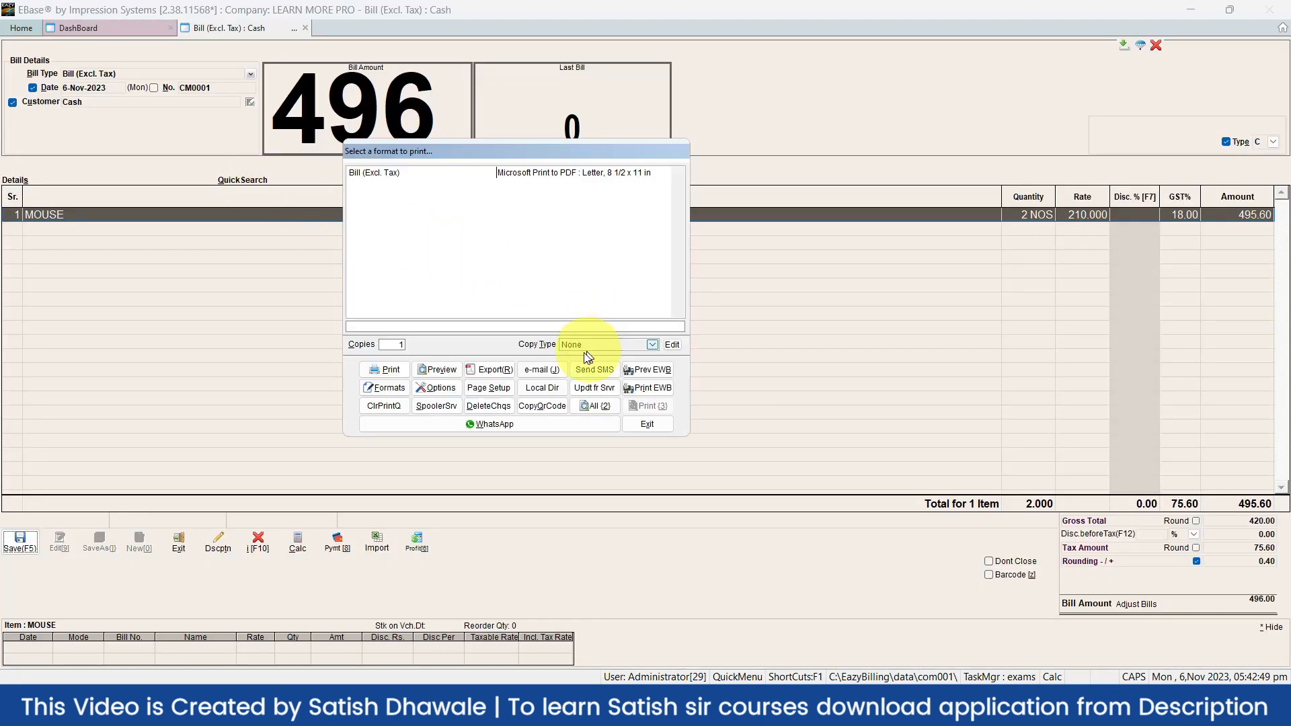
# Try the Credit Days header print options, leaving Credit Days set to Don't Print
pyautogui.click(446, 388)
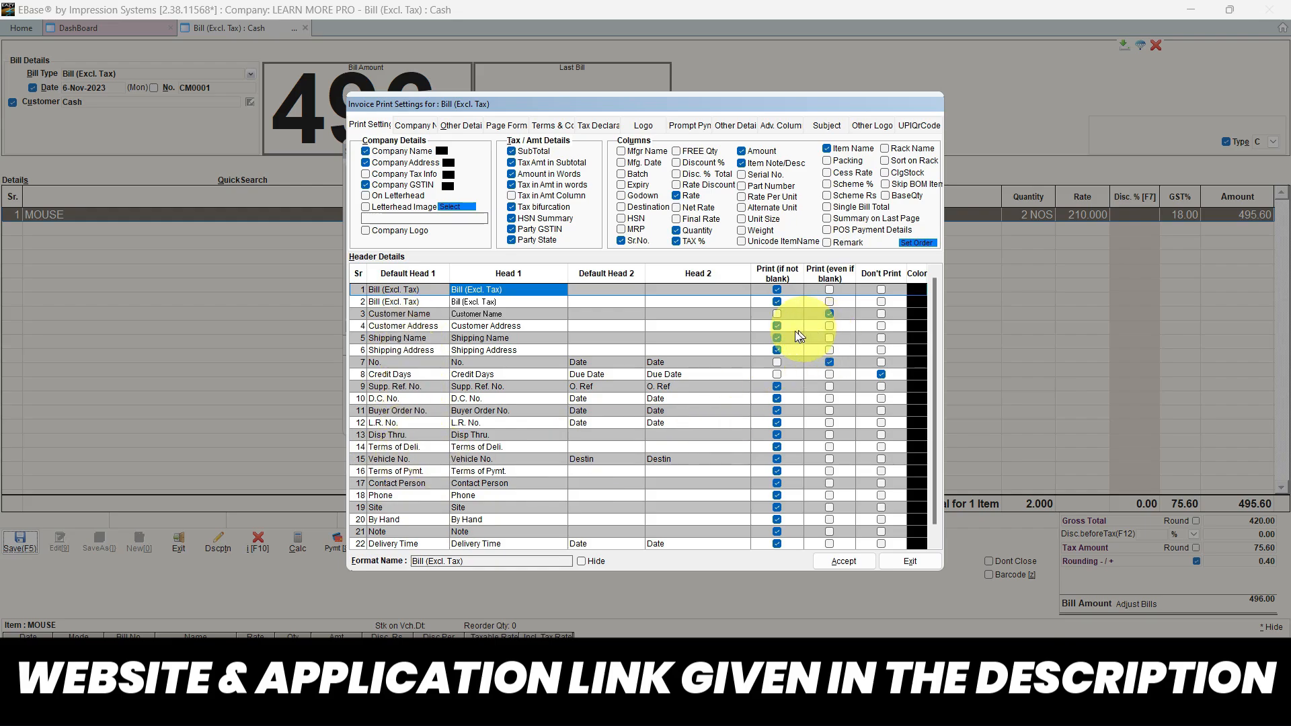
pyautogui.click(392, 374)
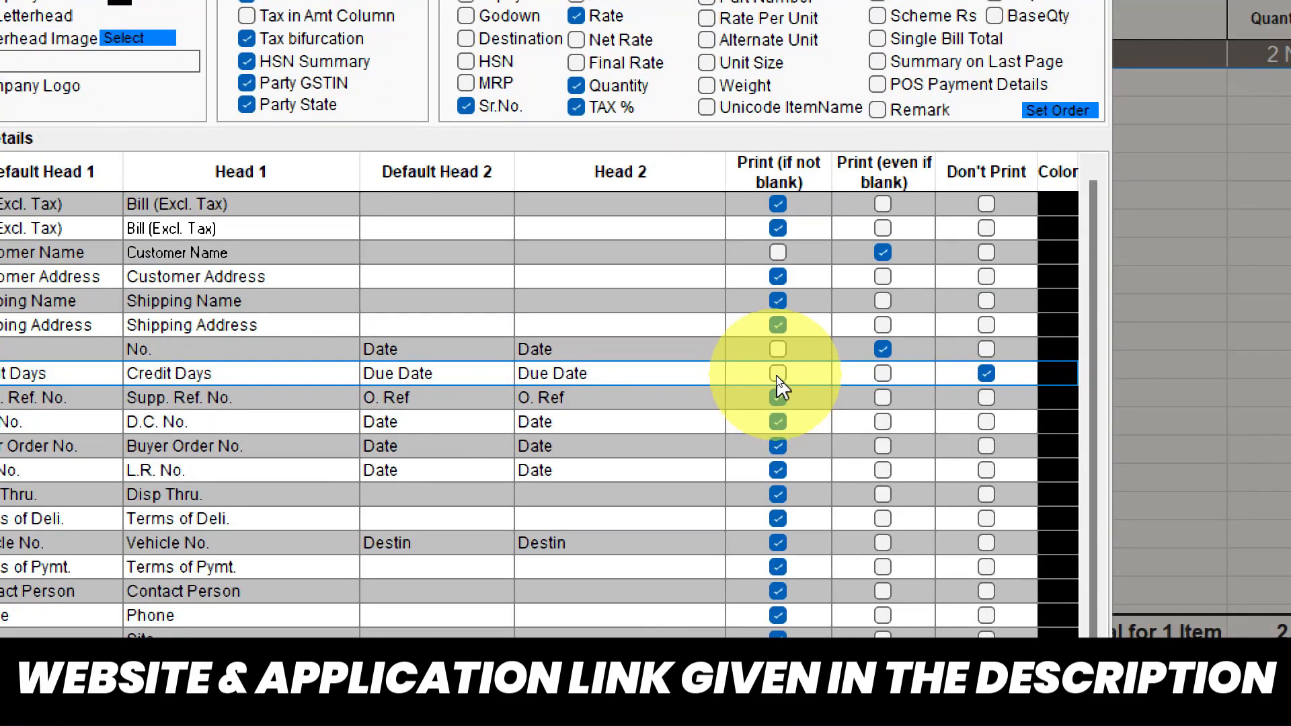
pyautogui.click(777, 374)
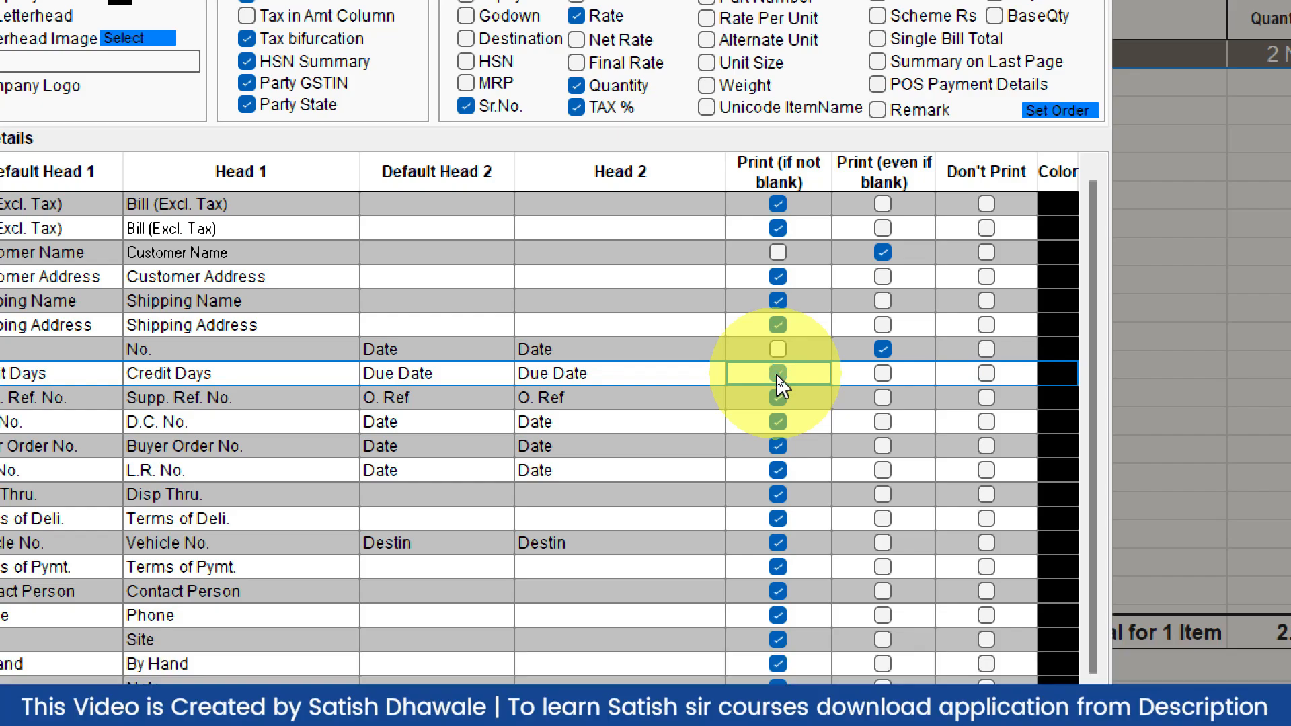
pyautogui.click(778, 375)
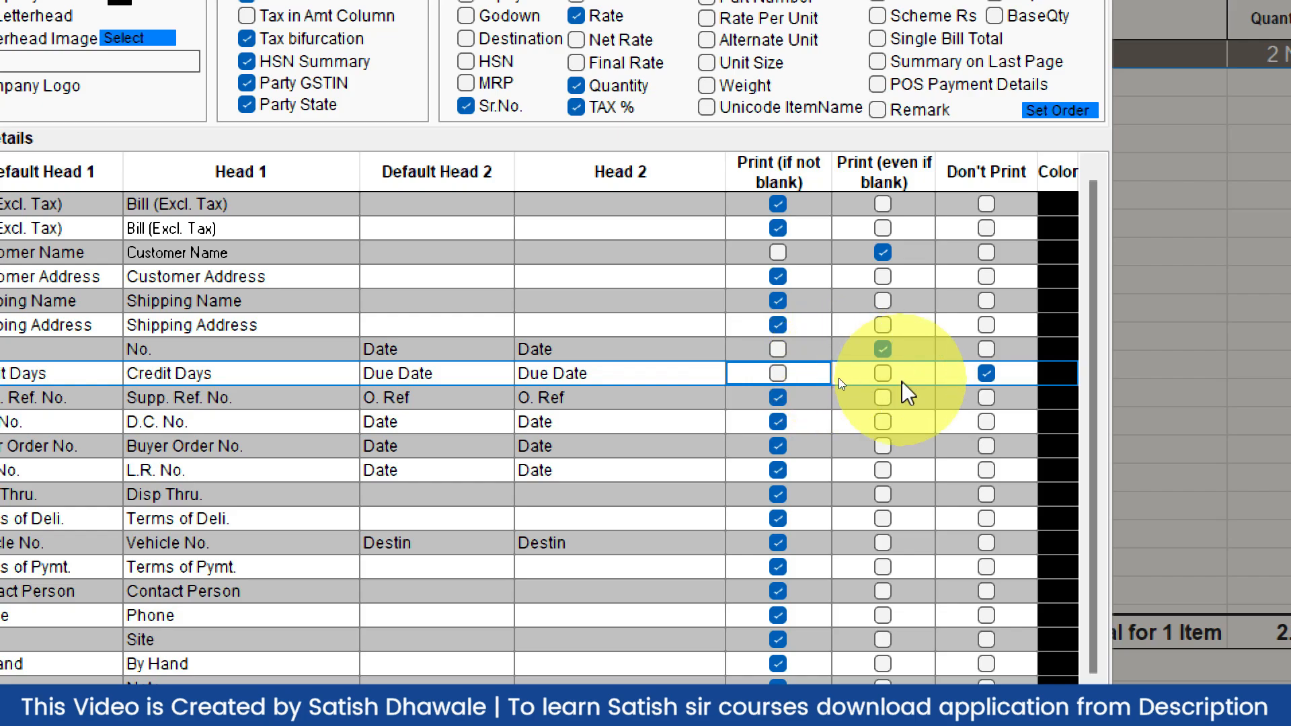
pyautogui.click(882, 374)
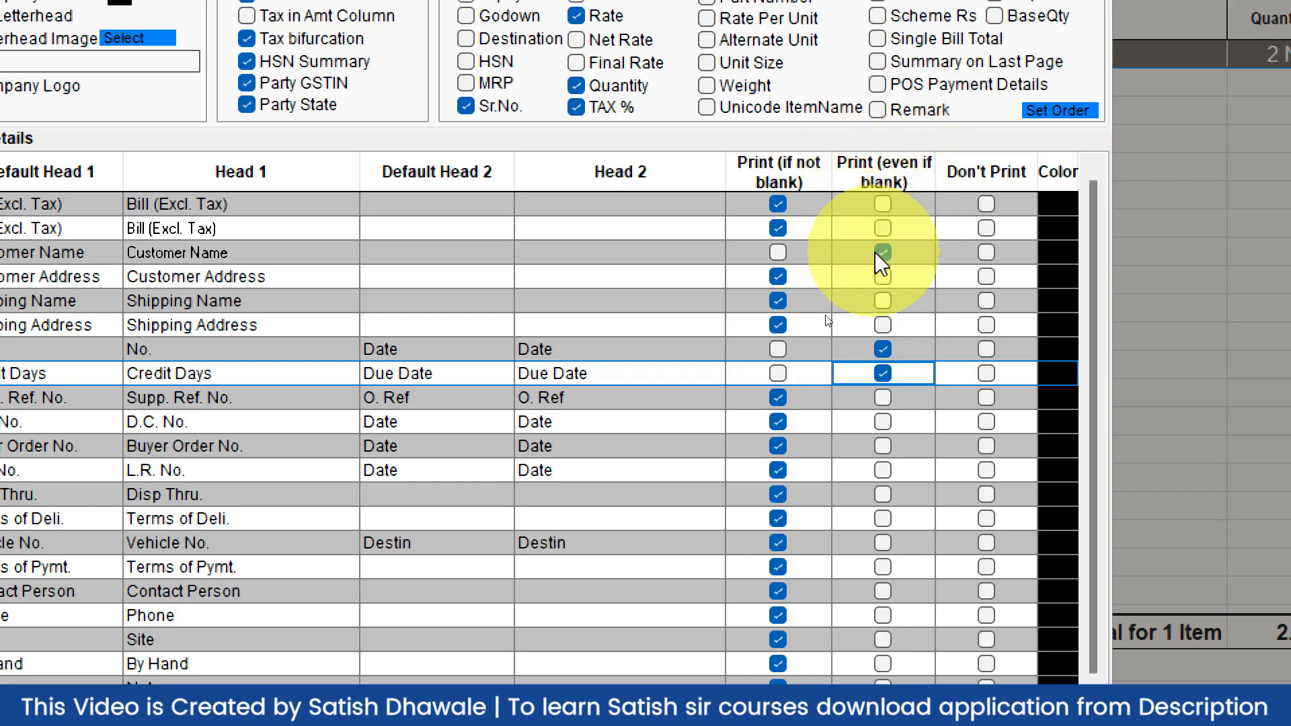
pyautogui.click(879, 373)
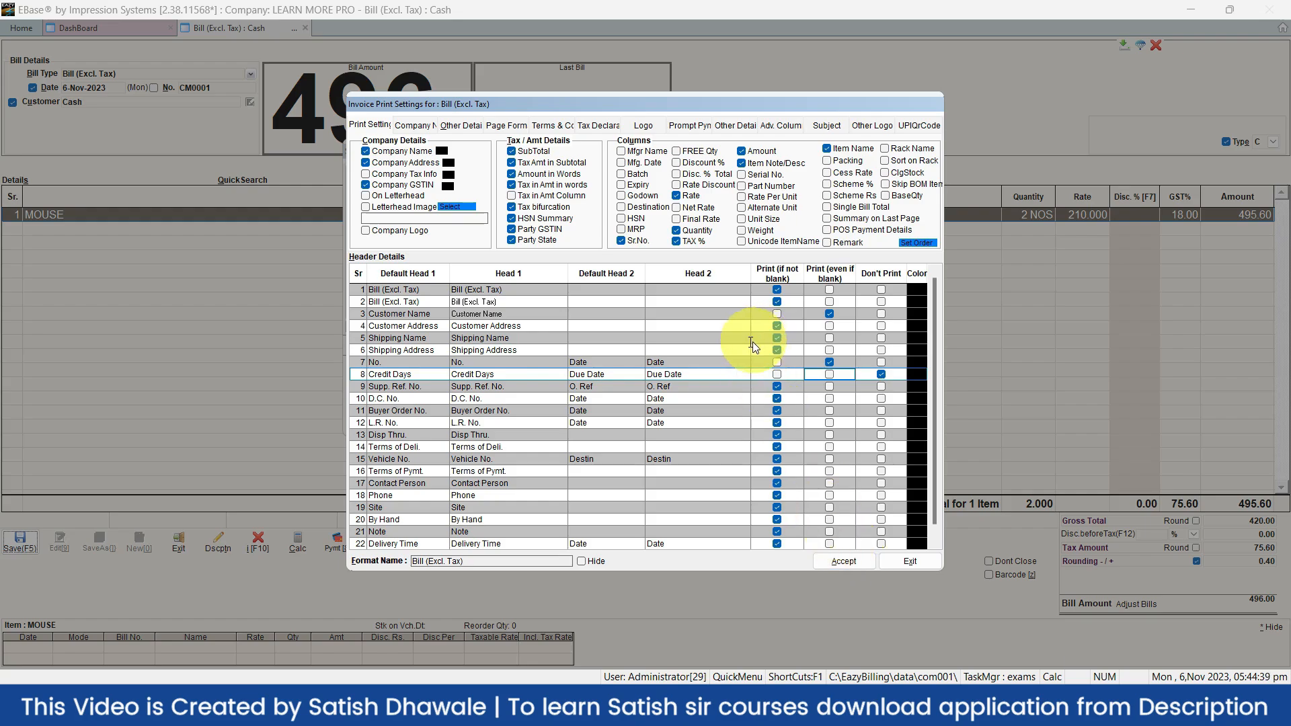
# Accept the print settings and export the bill as CM0001.PDF into Documents
pyautogui.click(842, 561)
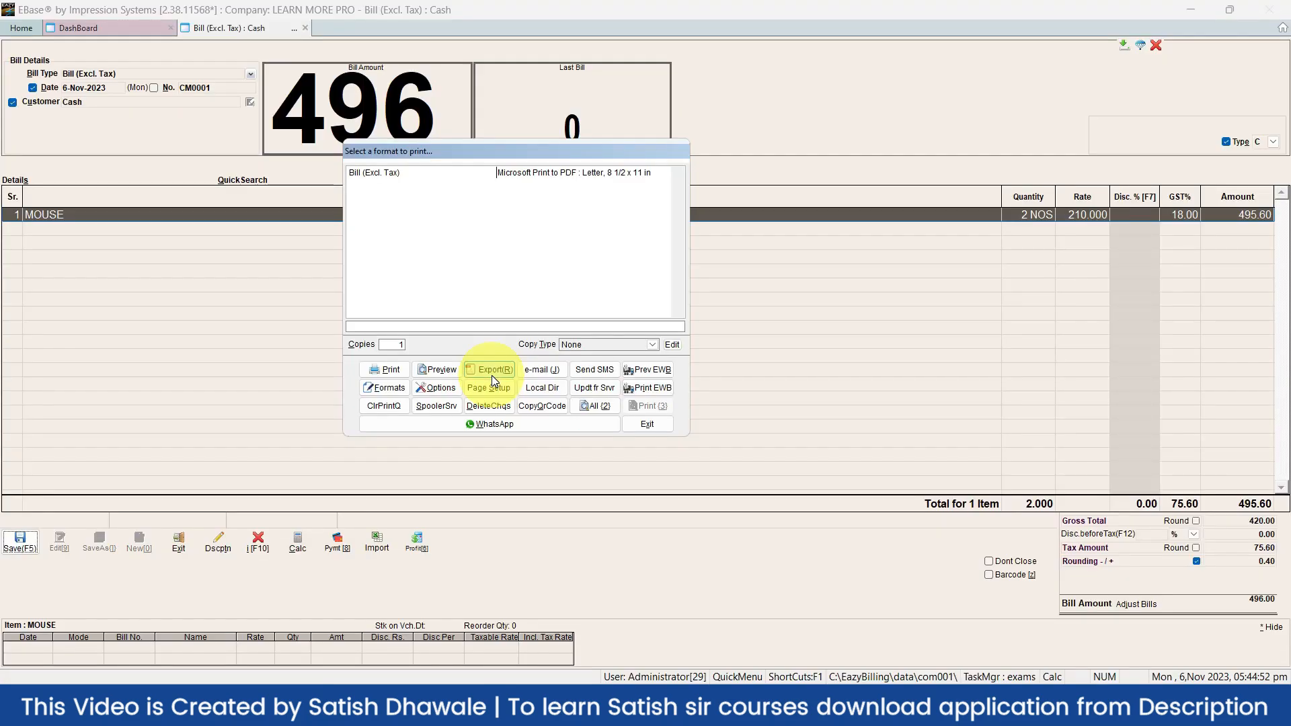
pyautogui.click(493, 375)
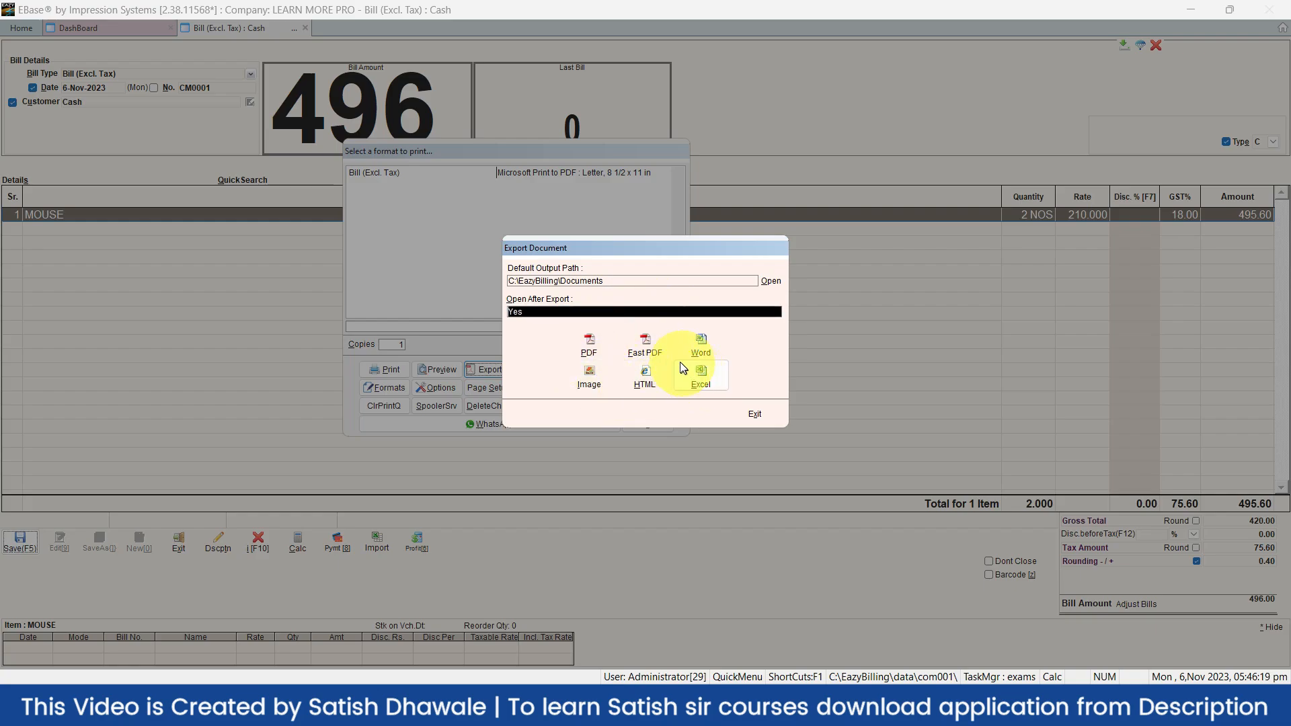
pyautogui.click(600, 346)
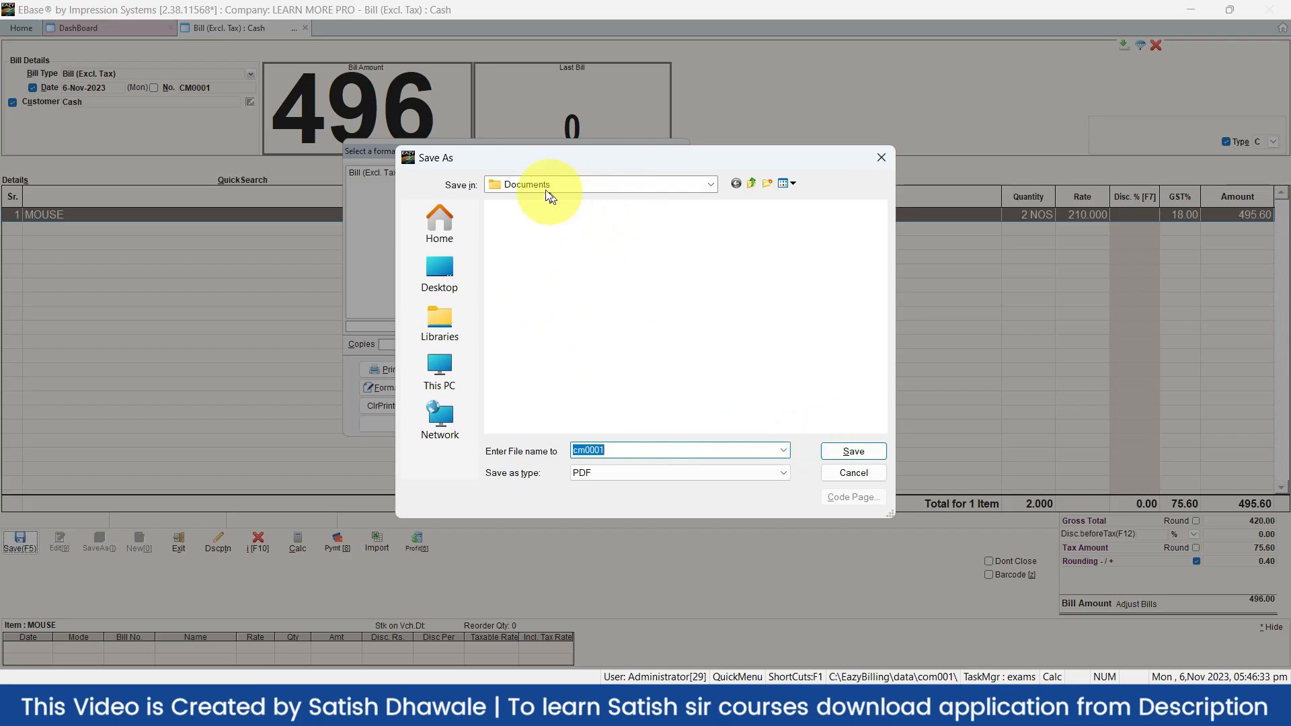
pyautogui.click(841, 453)
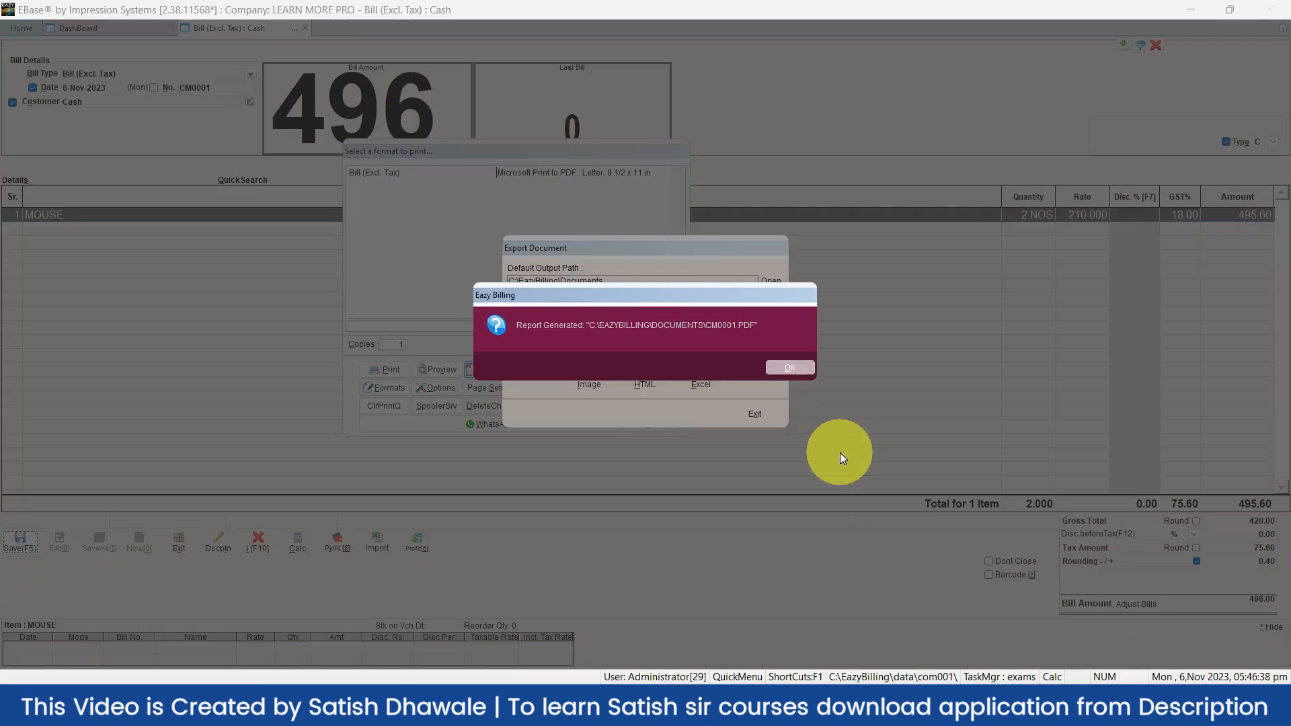
pyautogui.click(782, 366)
# Scroll through the exported PDF invoice in Edge and close it
pyautogui.scroll(4, 722, 266)
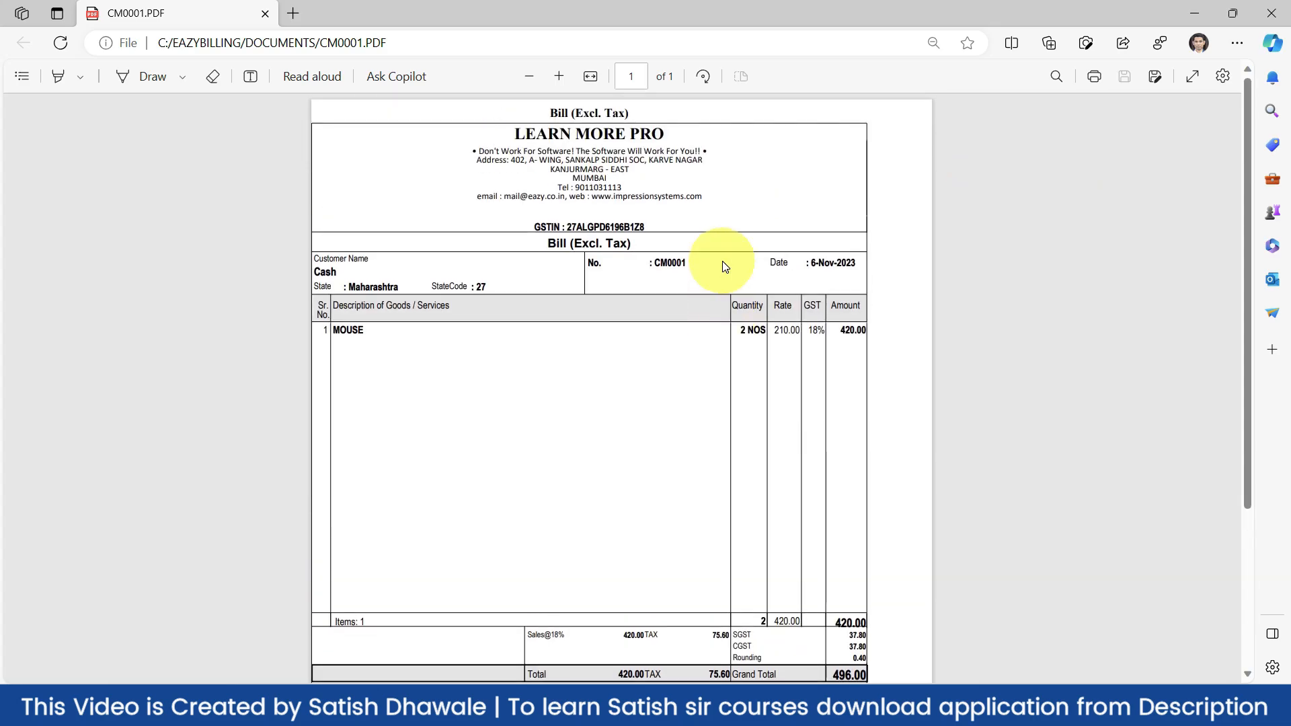
pyautogui.scroll(-2, 617, 270)
pyautogui.scroll(2, 615, 273)
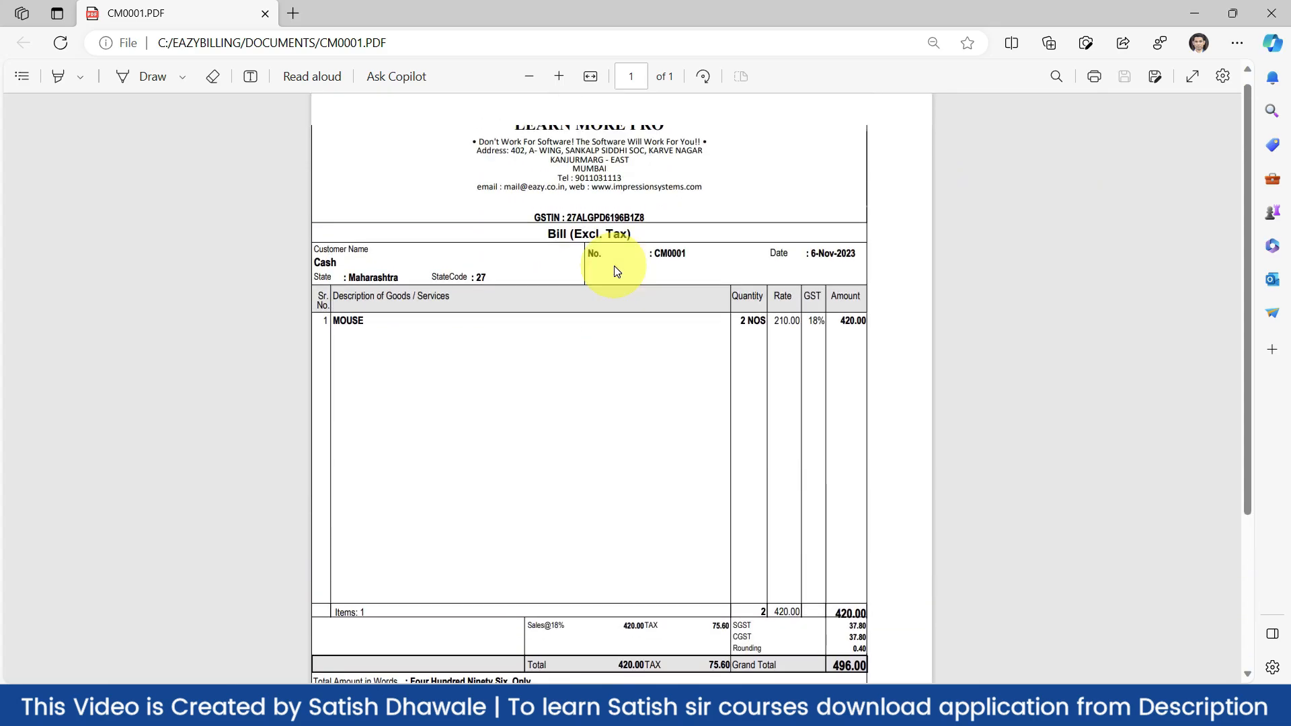
pyautogui.scroll(-4, 614, 274)
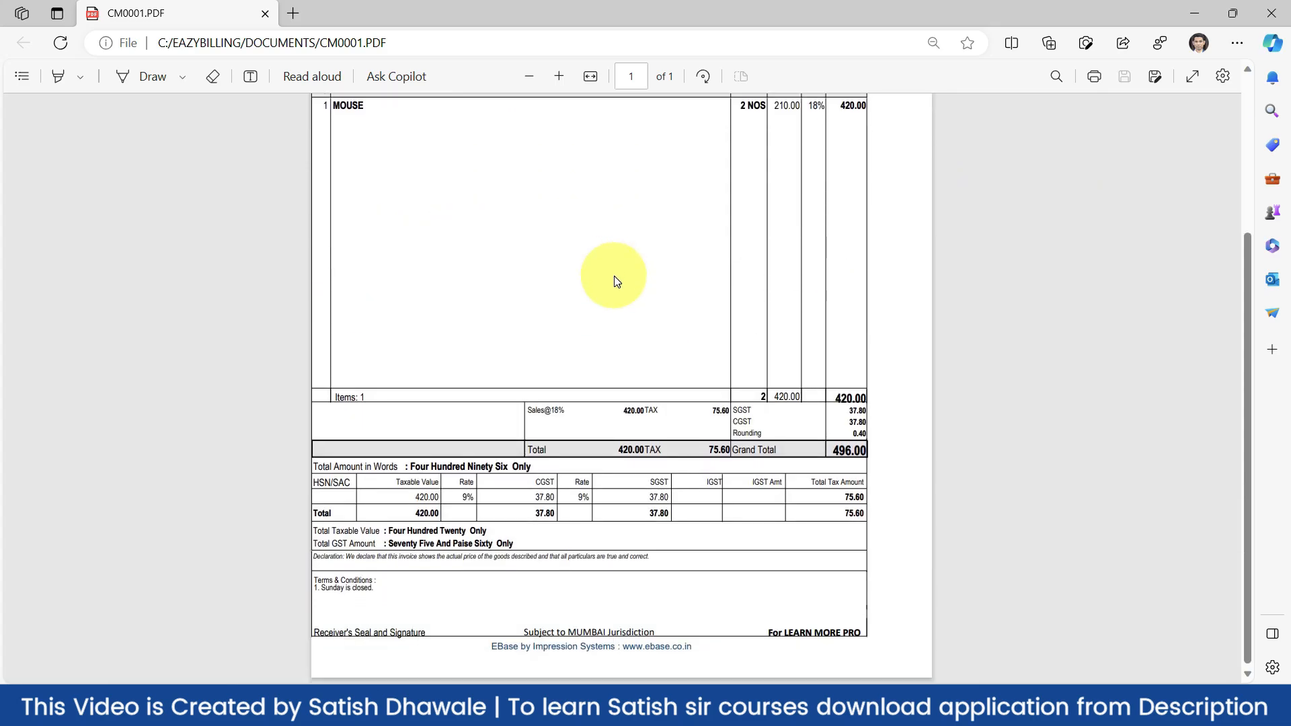
pyautogui.click(1270, 13)
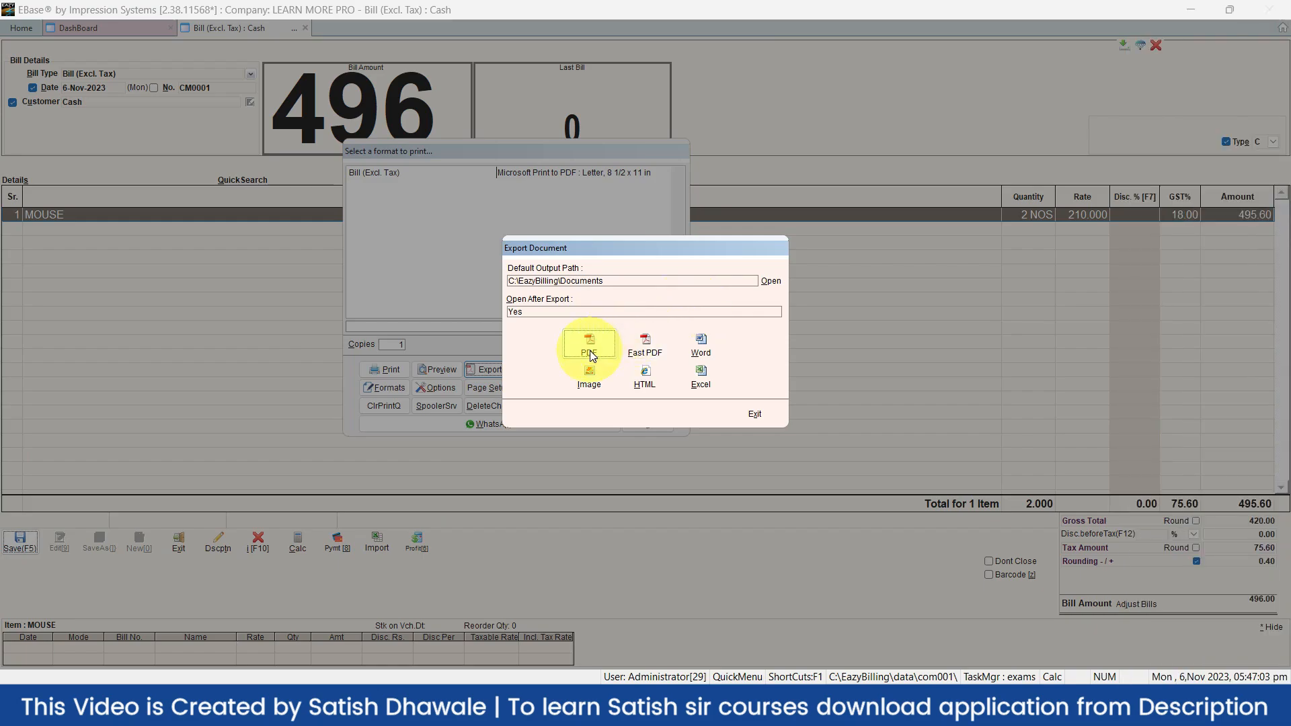
# Set D:\Skill Course\Skill Course Logo as the Bill (Excl. Tax) logo image
pyautogui.click(754, 414)
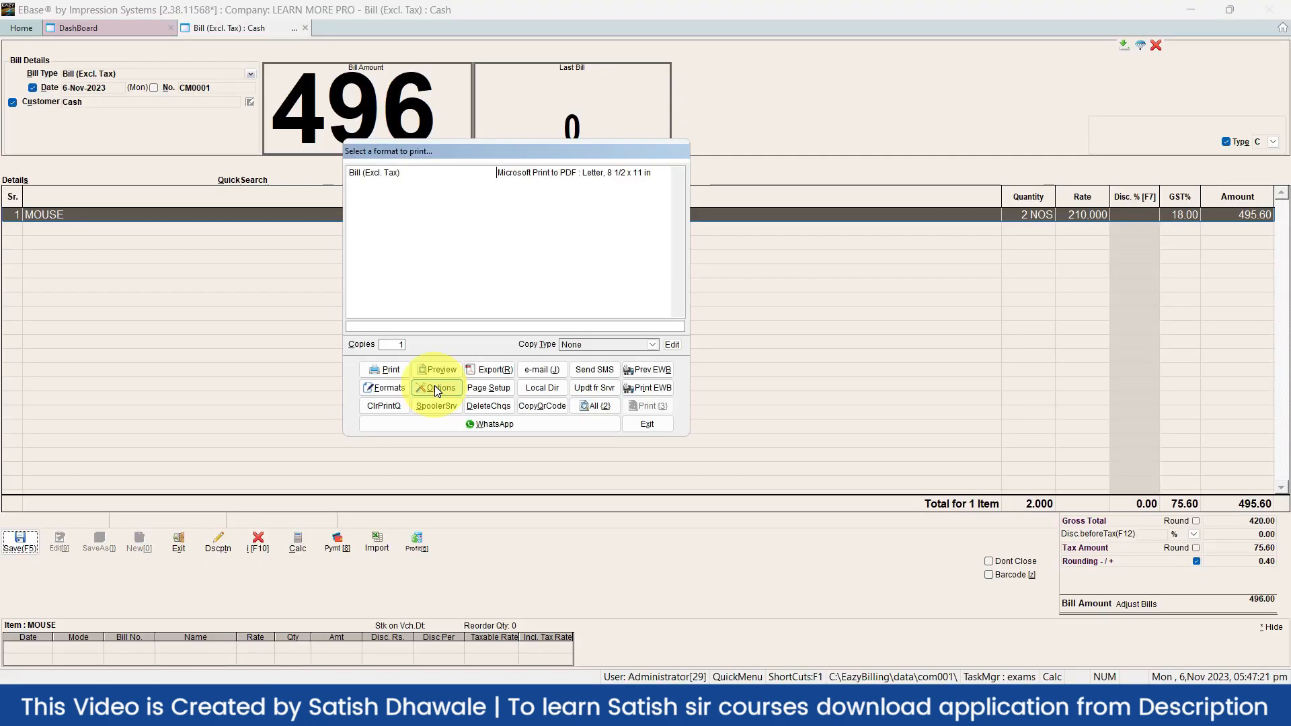
pyautogui.click(434, 388)
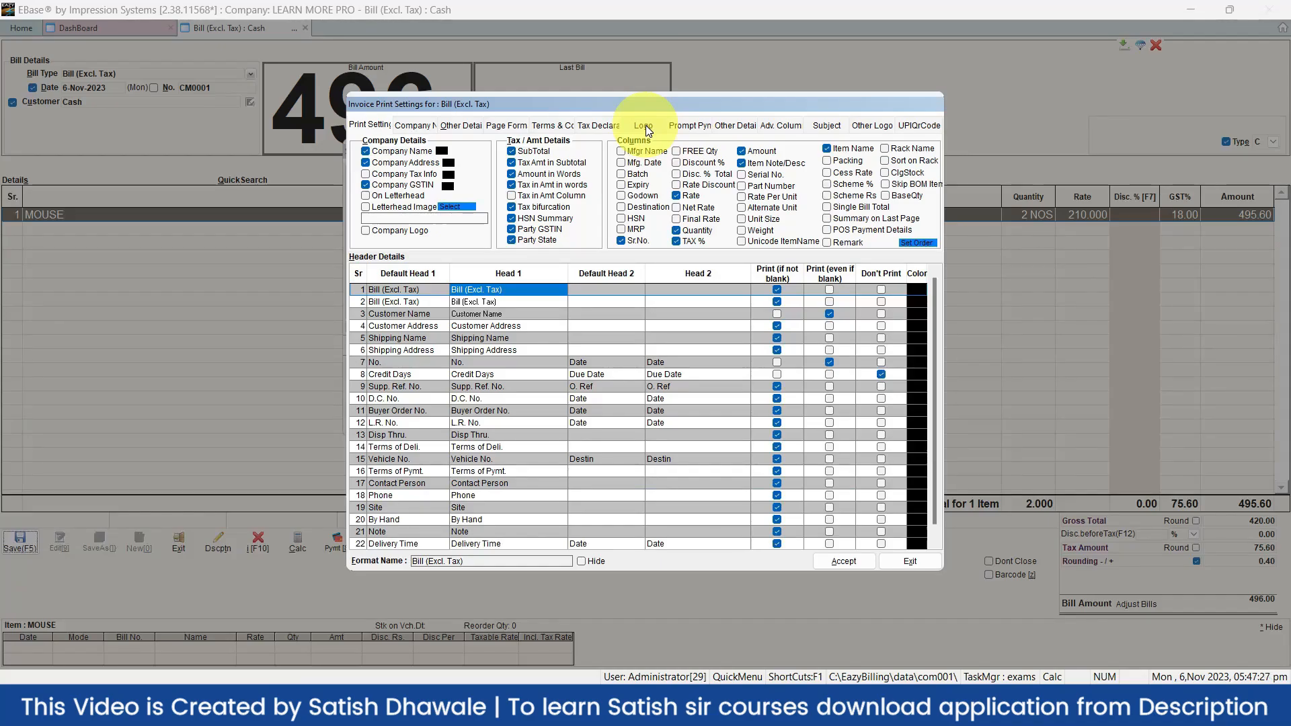
pyautogui.click(646, 129)
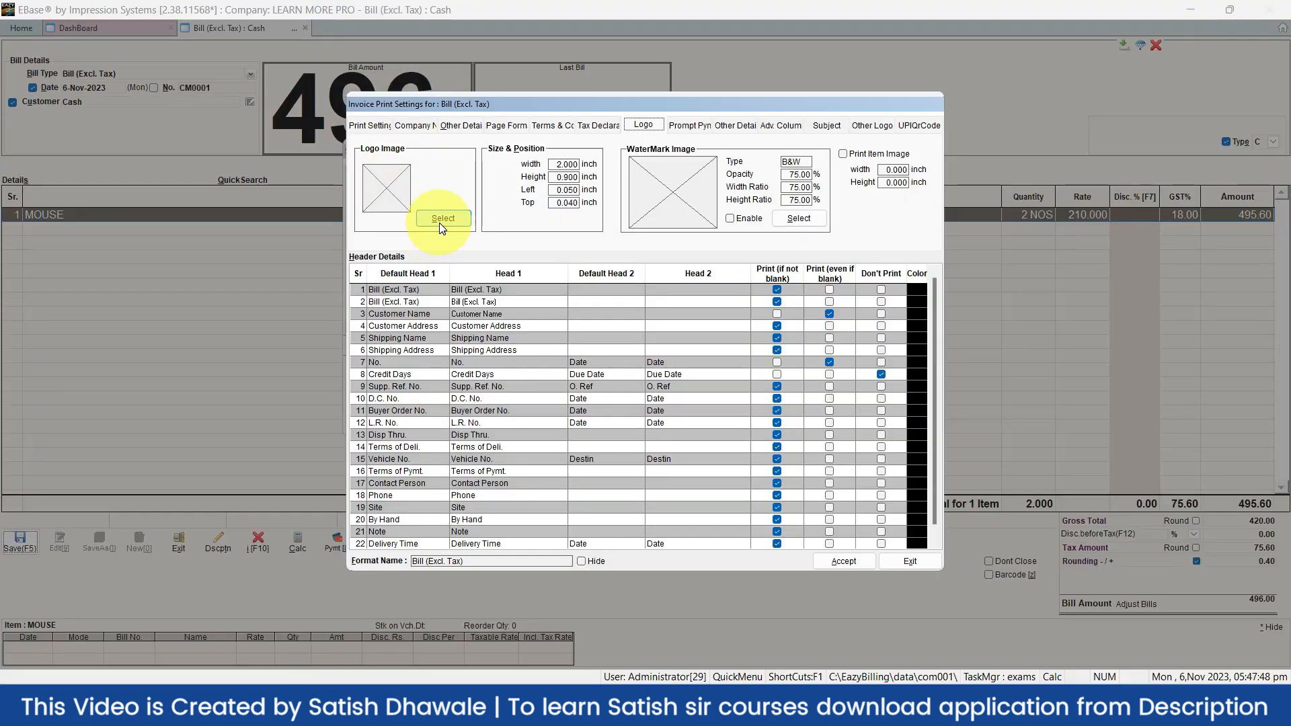
pyautogui.click(435, 222)
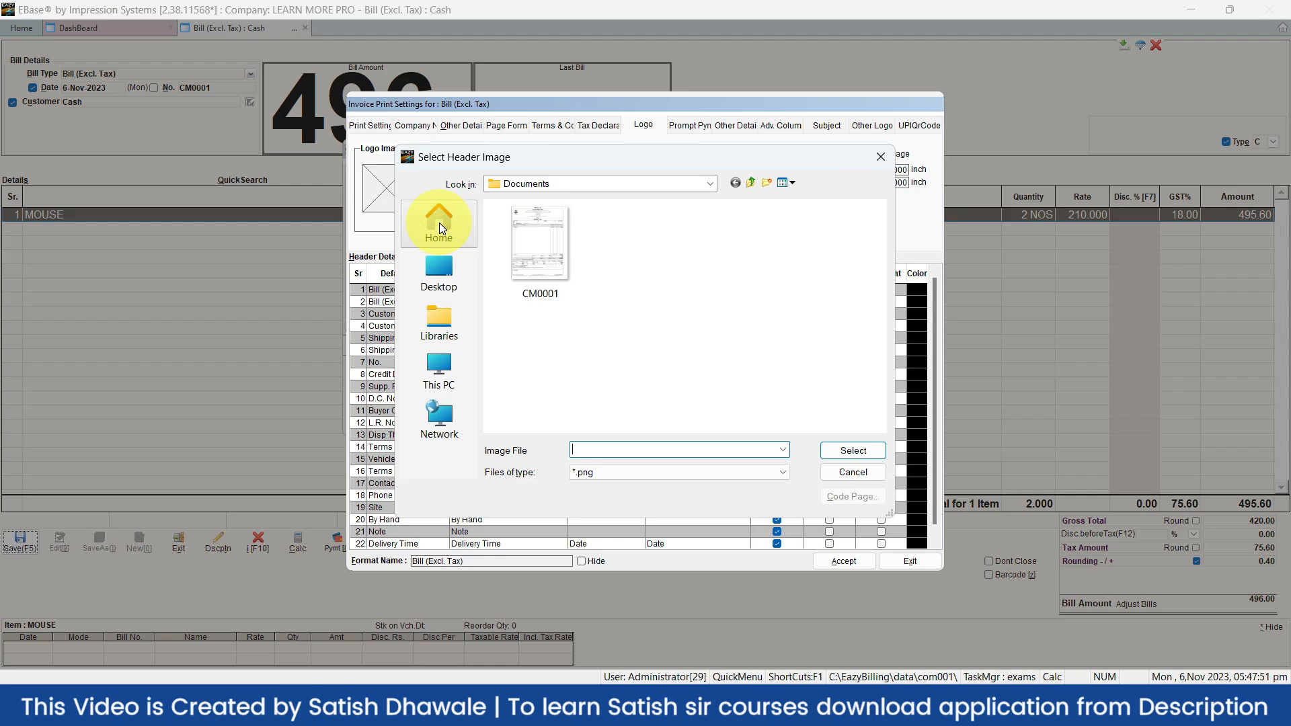
pyautogui.click(449, 356)
pyautogui.doubleClick(754, 251)
pyautogui.press('s')
pyautogui.press('s')
pyautogui.press('s')
pyautogui.press('s')
pyautogui.press('s')
pyautogui.press('s')
pyautogui.press('s')
pyautogui.press('s')
pyautogui.press('s')
pyautogui.press('s')
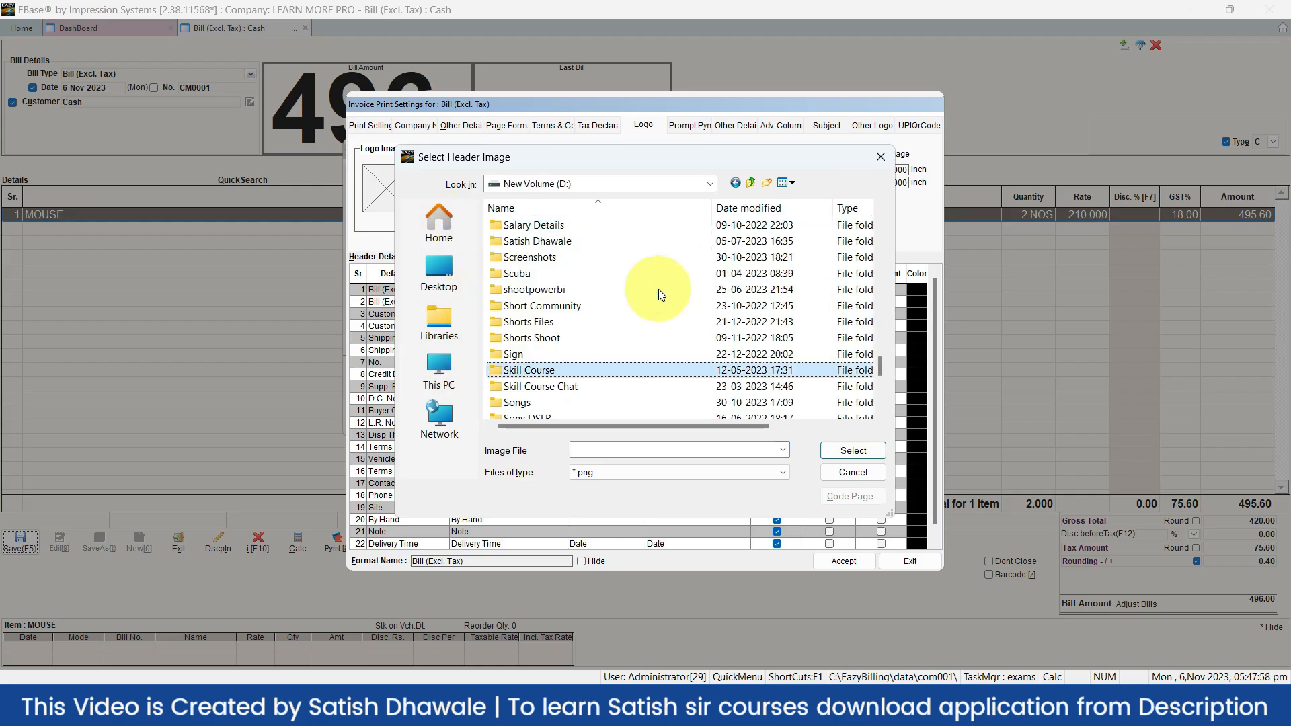
pyautogui.press('Return')
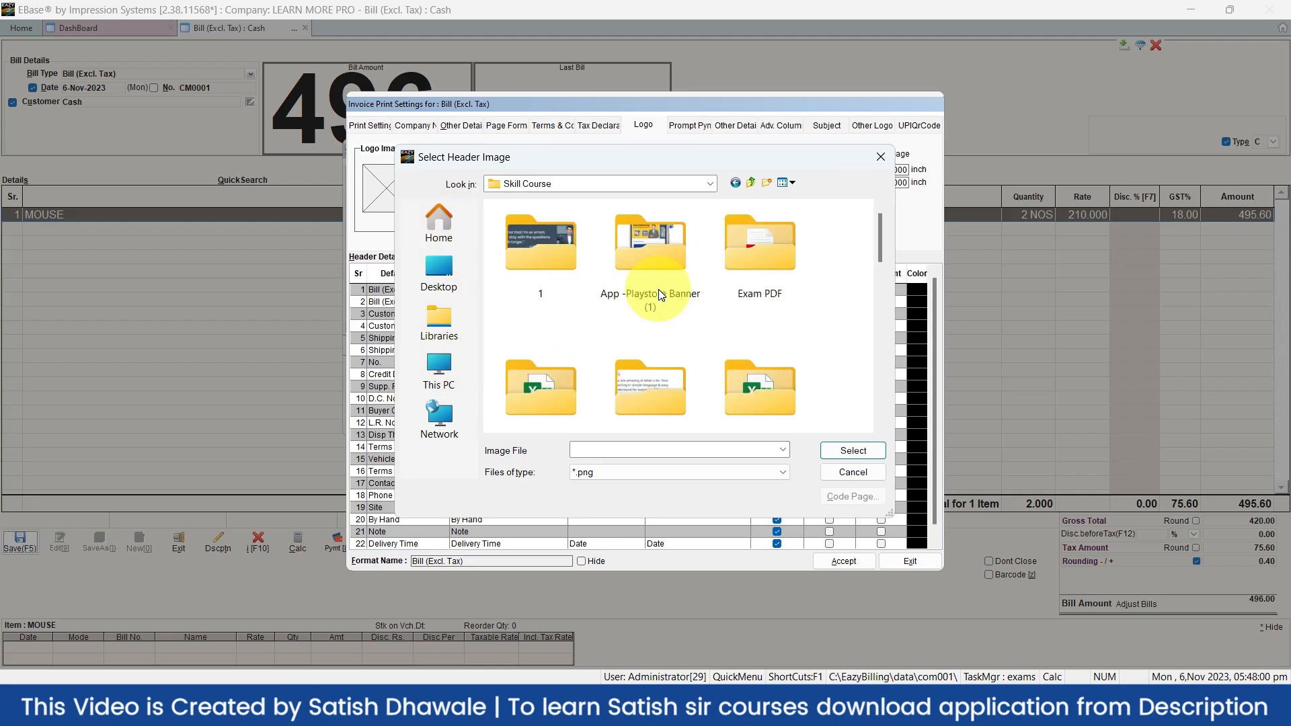
pyautogui.press('Down')
pyautogui.press('Down')
pyautogui.press('Down')
pyautogui.press('Down')
pyautogui.press('Down')
pyautogui.press('Down')
pyautogui.press('Down')
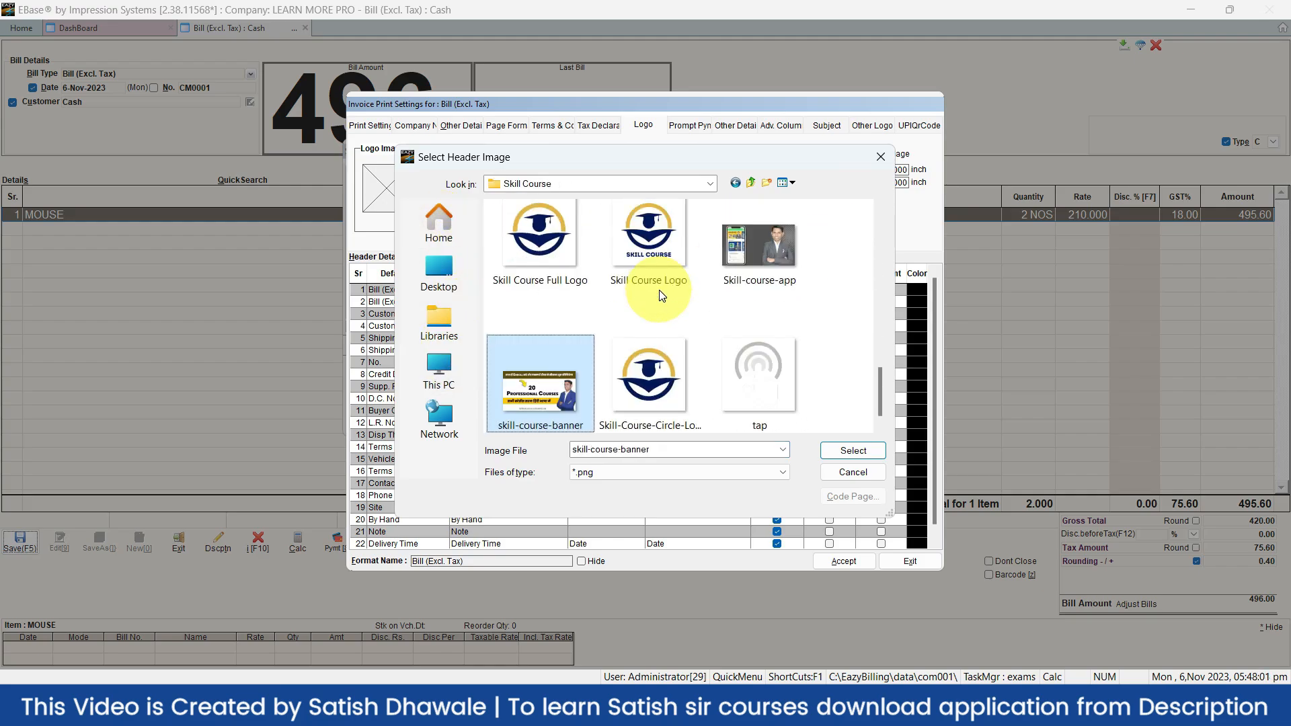
pyautogui.click(659, 294)
pyautogui.click(877, 451)
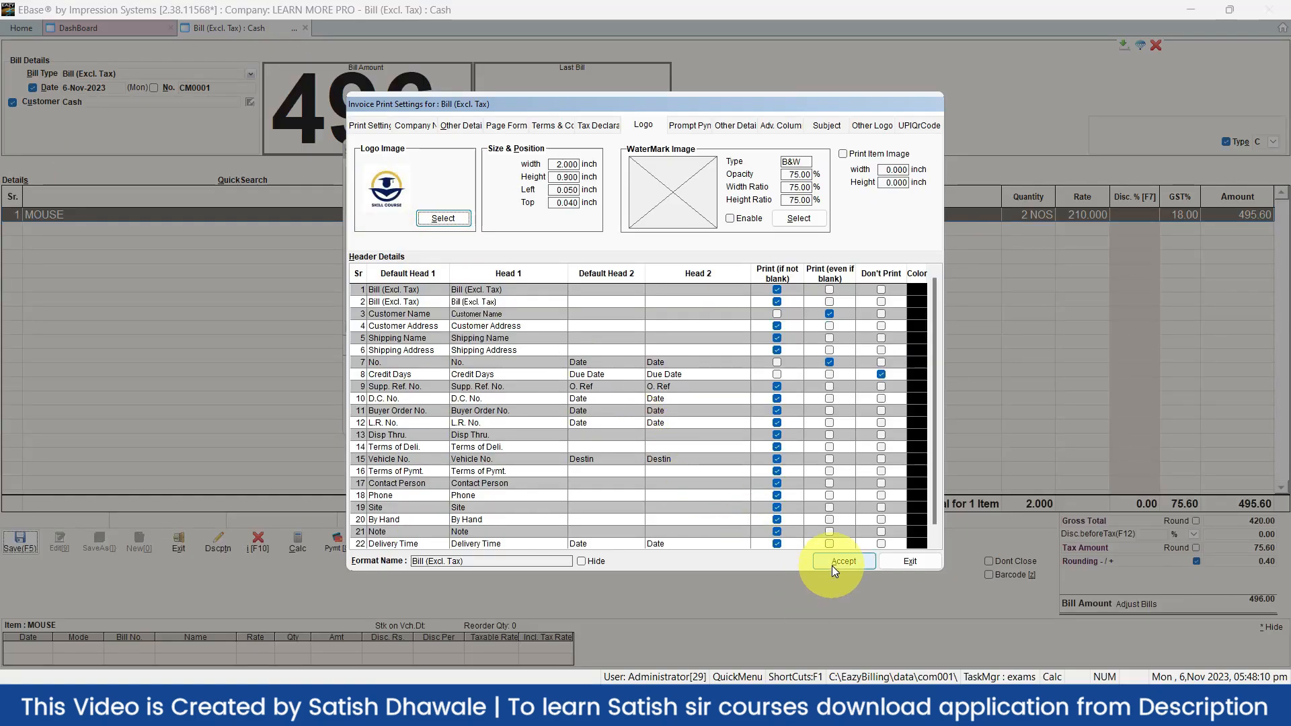
# Turn on Company Logo in the bill's print settings and accept the change
pyautogui.click(374, 126)
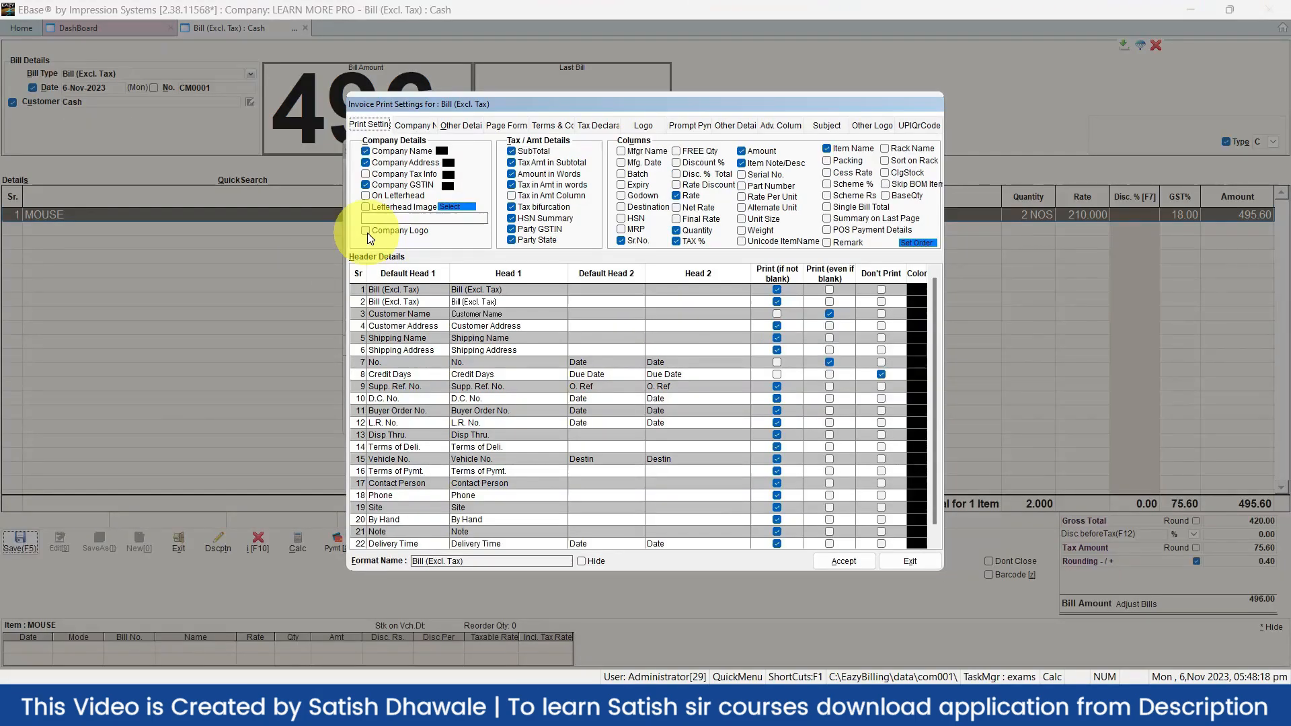
pyautogui.click(366, 232)
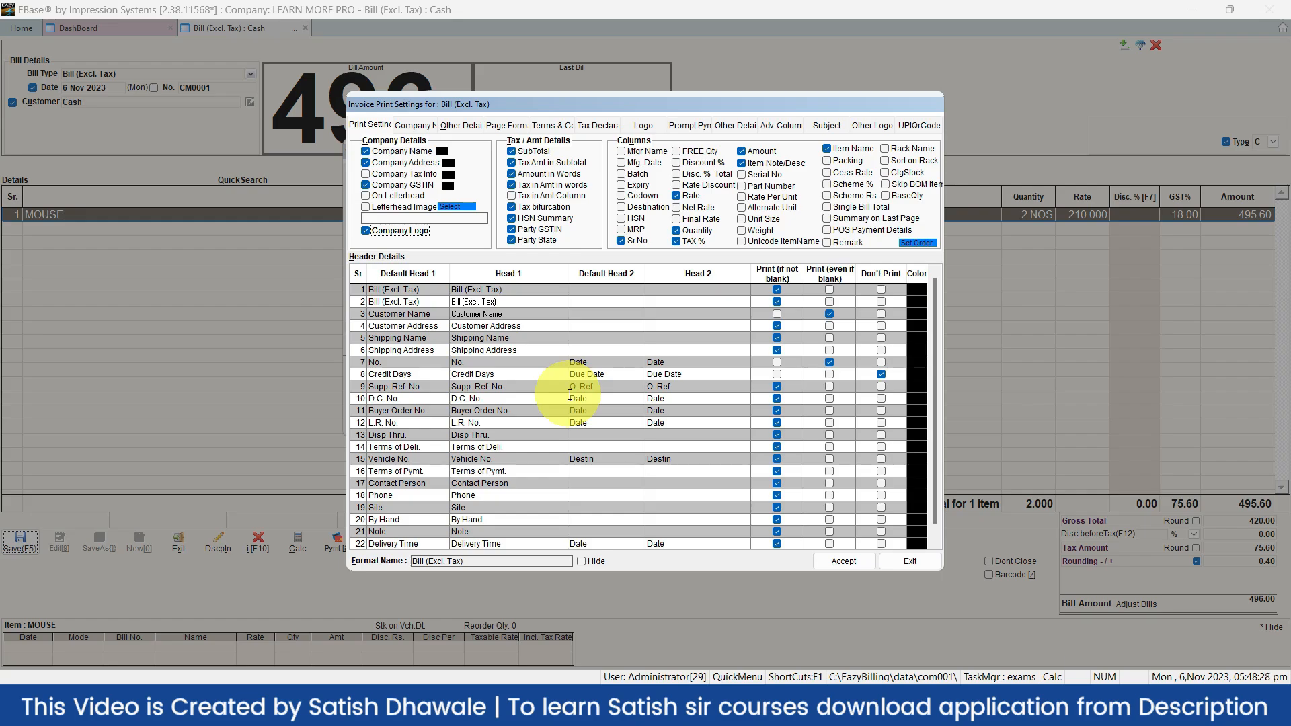
pyautogui.click(848, 561)
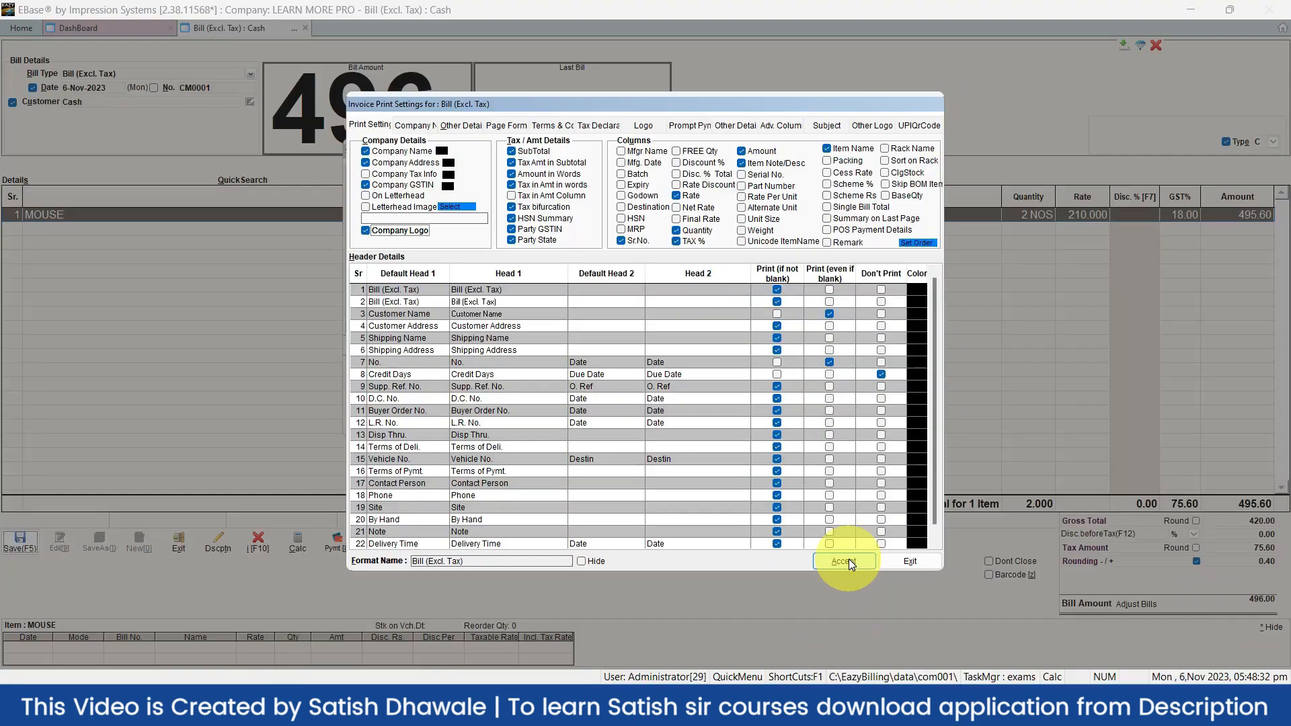
pyautogui.click(848, 560)
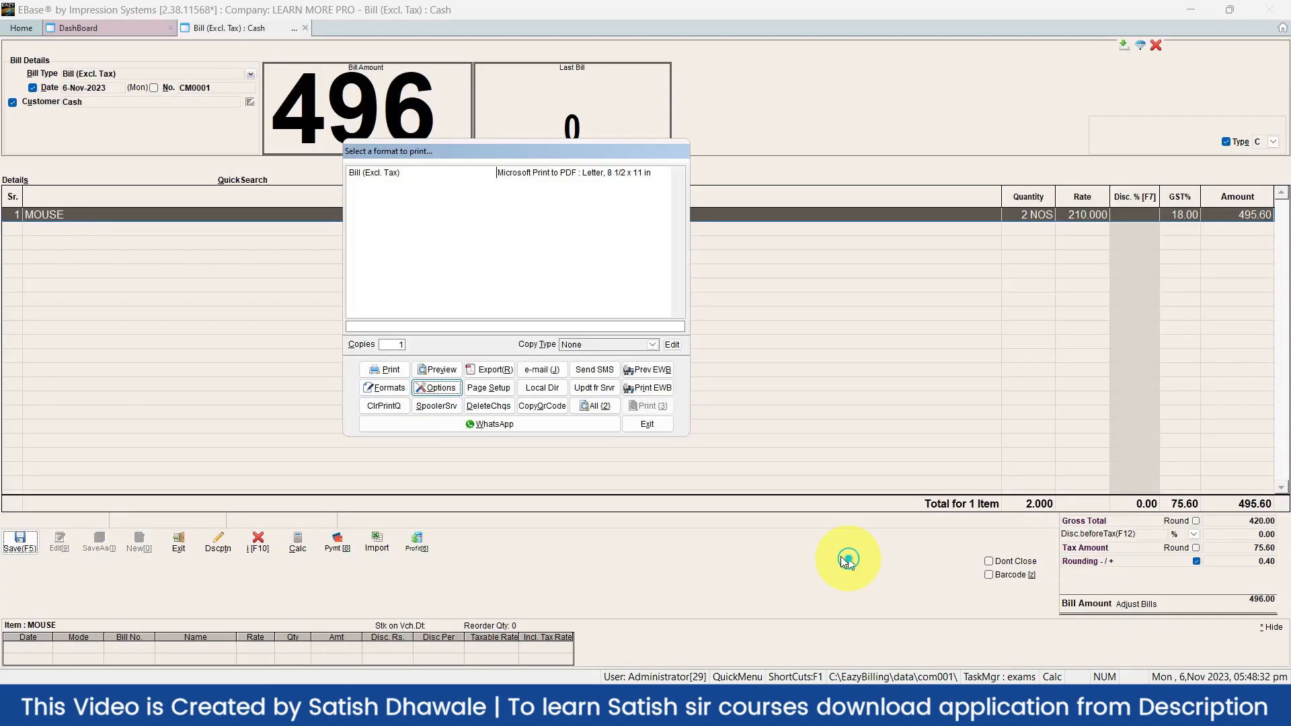
pyautogui.click(449, 368)
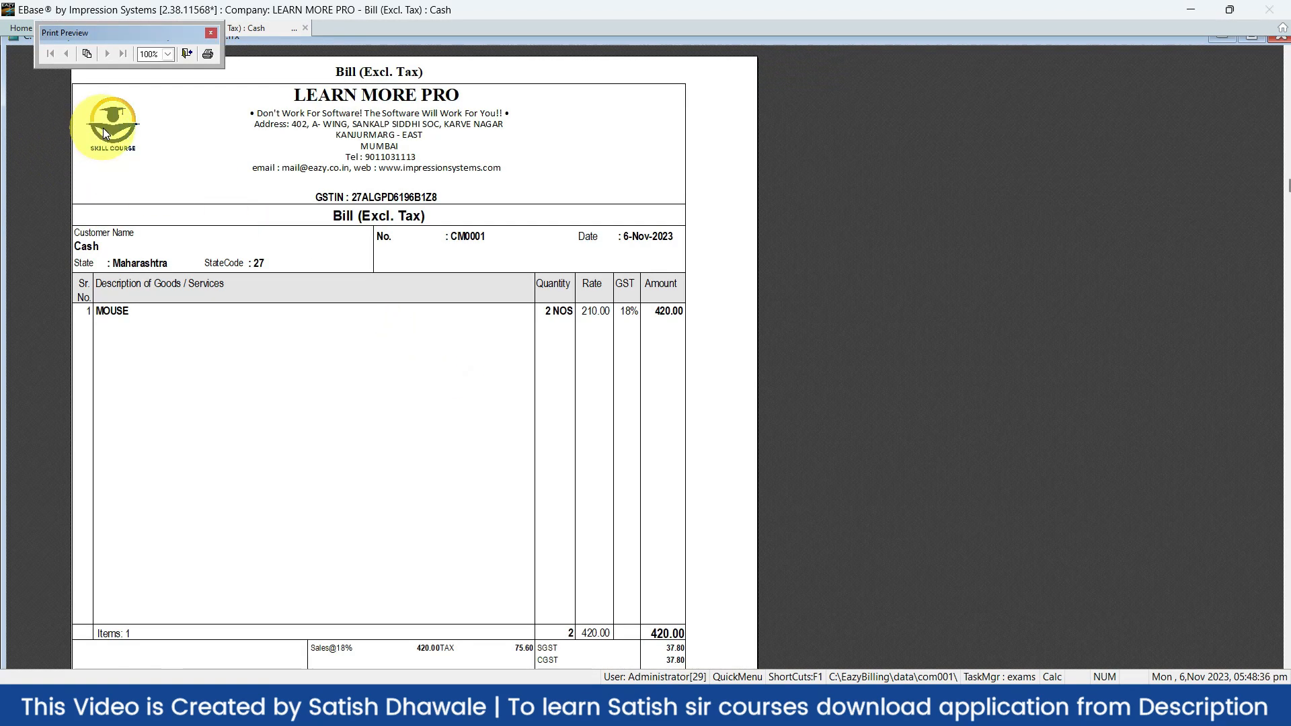
pyautogui.click(210, 33)
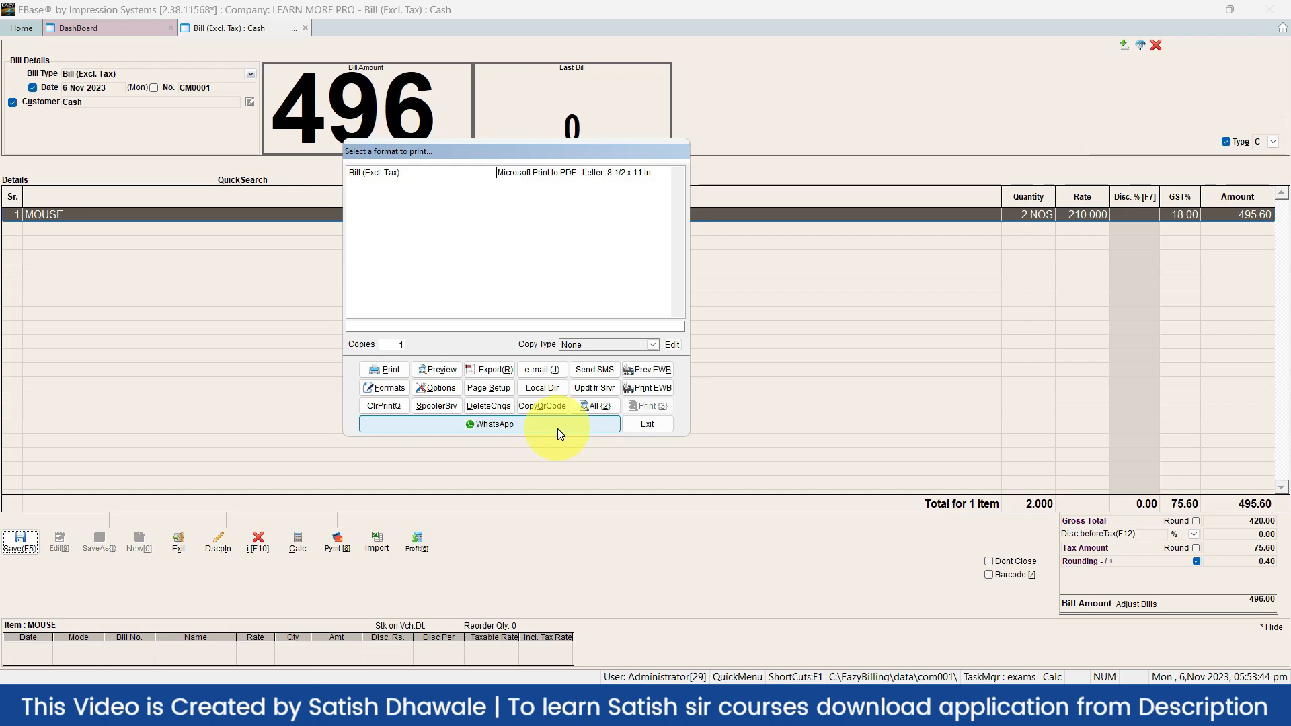
# Start sending the saved bill over WhatsApp, then cancel at the mobile number prompt
pyautogui.click(558, 428)
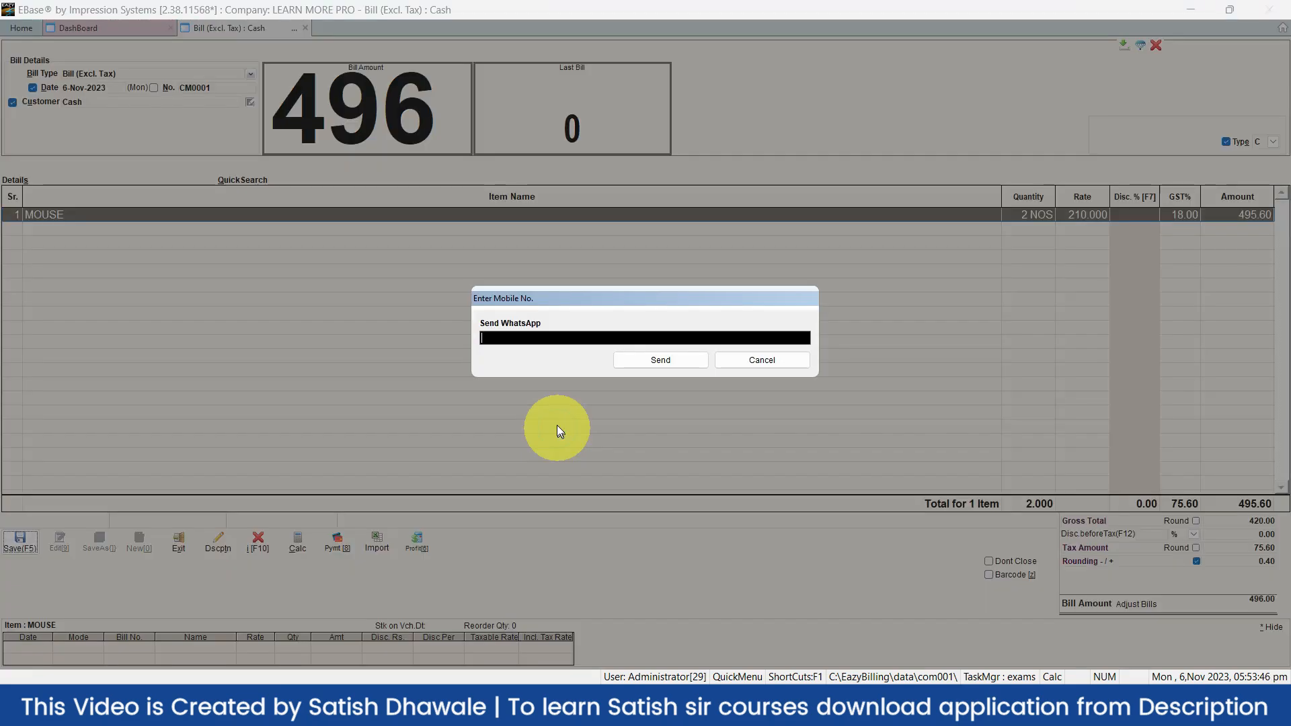
pyautogui.click(783, 359)
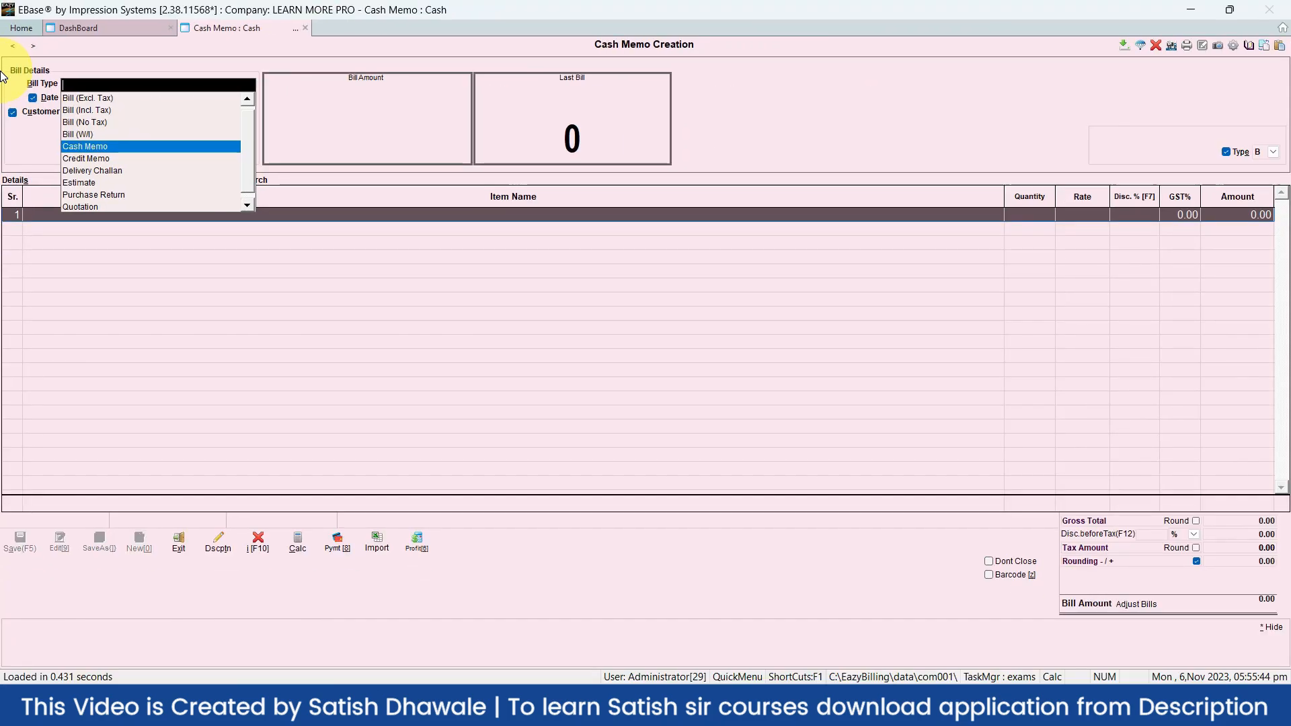
# Choose Cash Memo as the bill type, dismiss the duplicate-number warning, and exit to the DashBoard
pyautogui.click(332, 352)
pyautogui.press('Escape')
pyautogui.press('Escape')
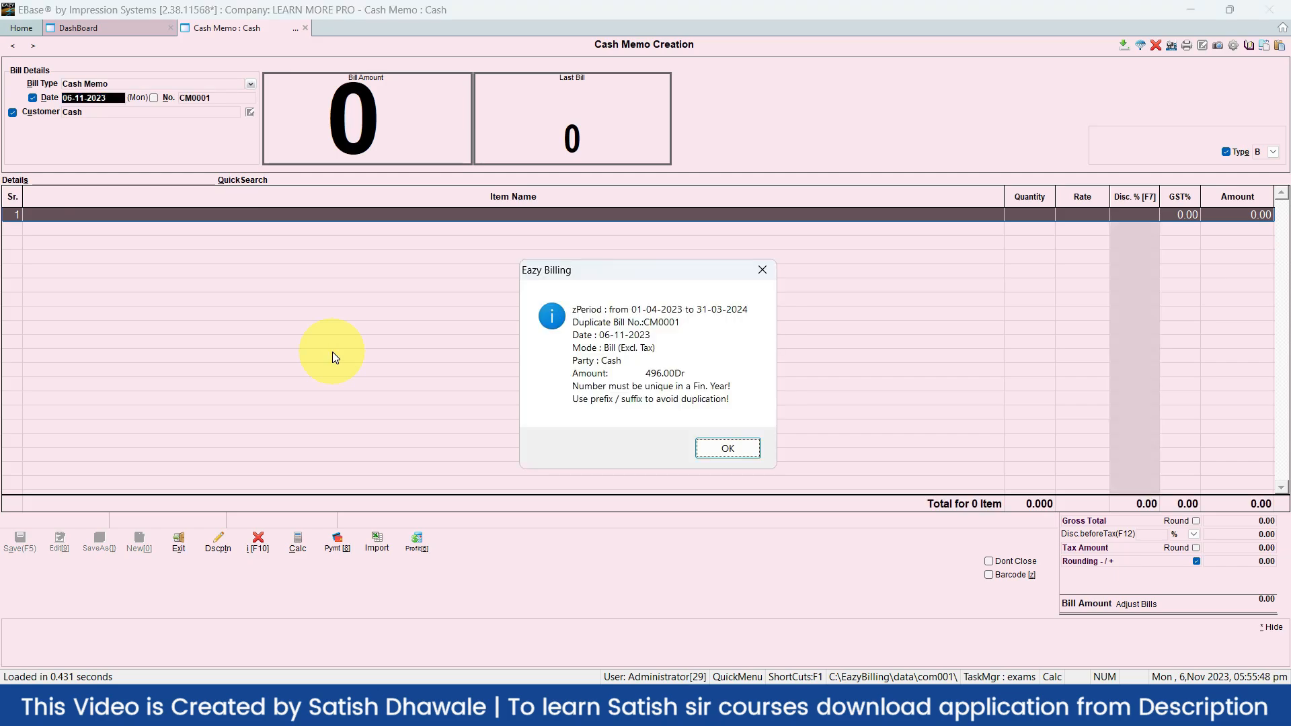
pyautogui.press('Escape')
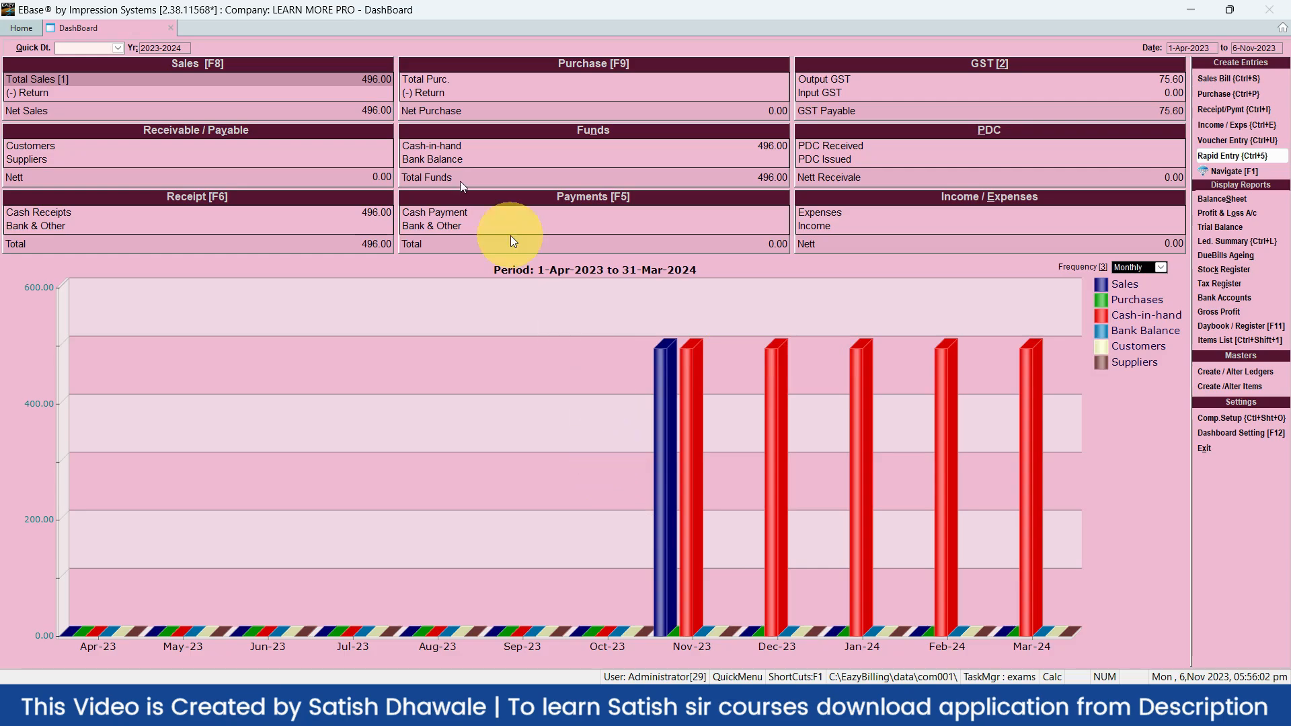
# Close the DashBoard to return to the Home menu
pyautogui.press('Escape')
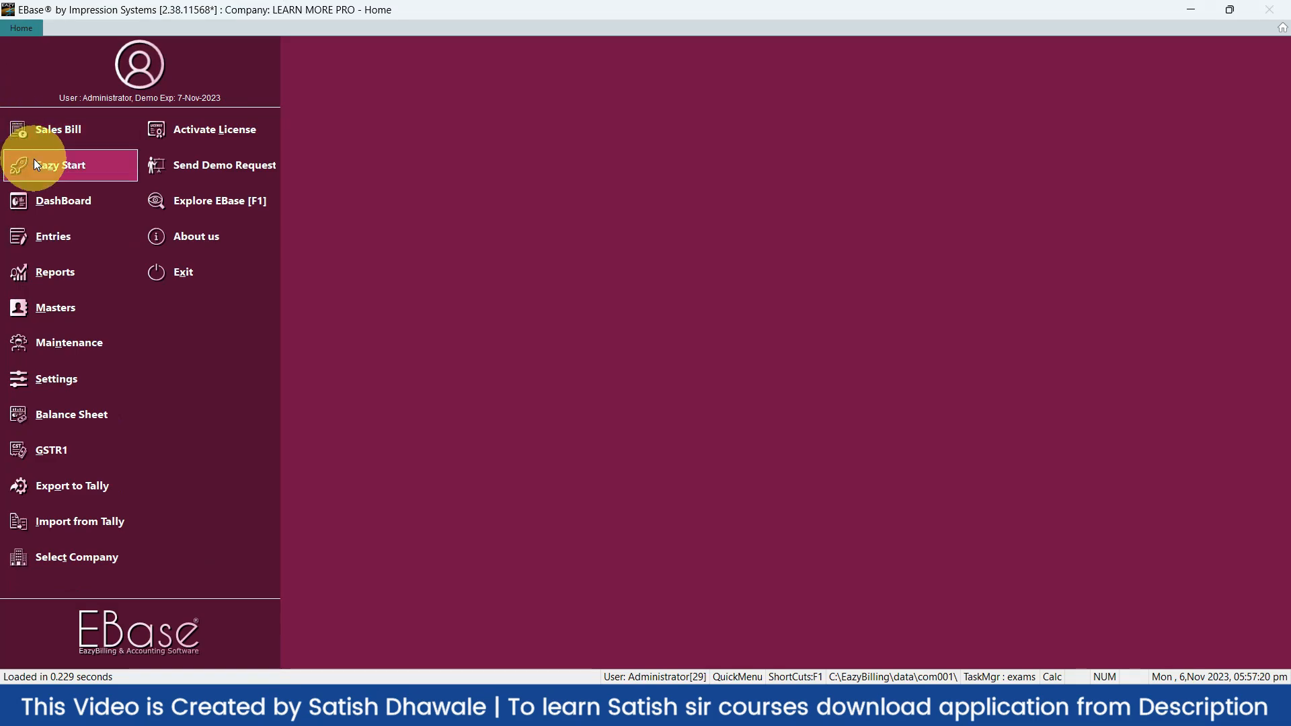
# Open the Daybook showing the CM0001 cash bill, then bring up the Eazy Calculator
pyautogui.click(34, 159)
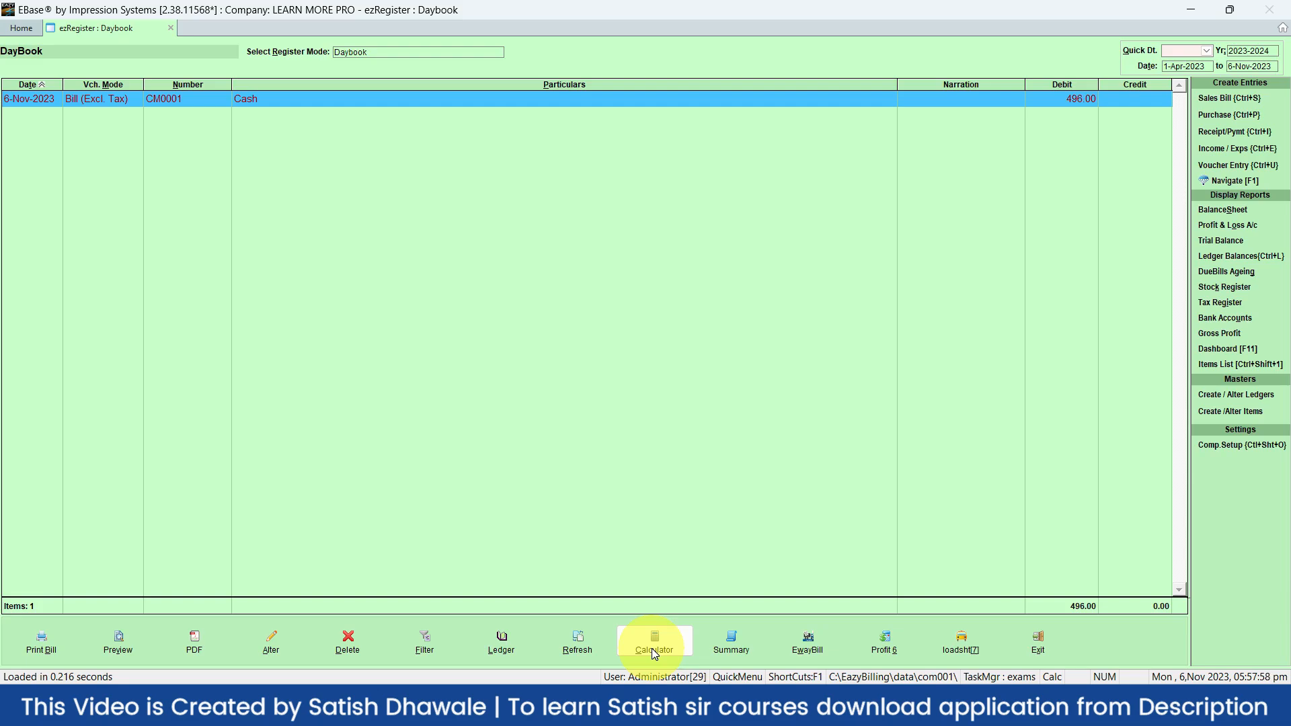
pyautogui.click(656, 645)
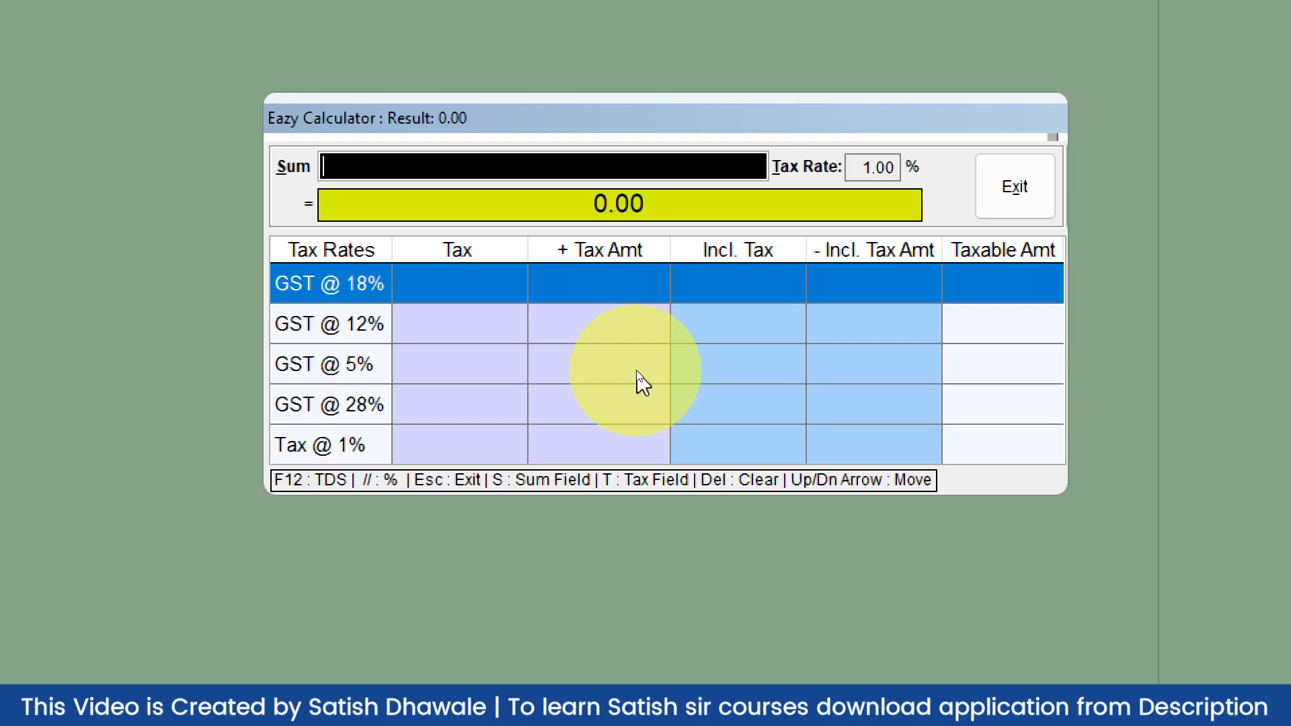
# Enter a sum of 100 in the calculator and set the custom tax rate to 14.00%
pyautogui.write('100')
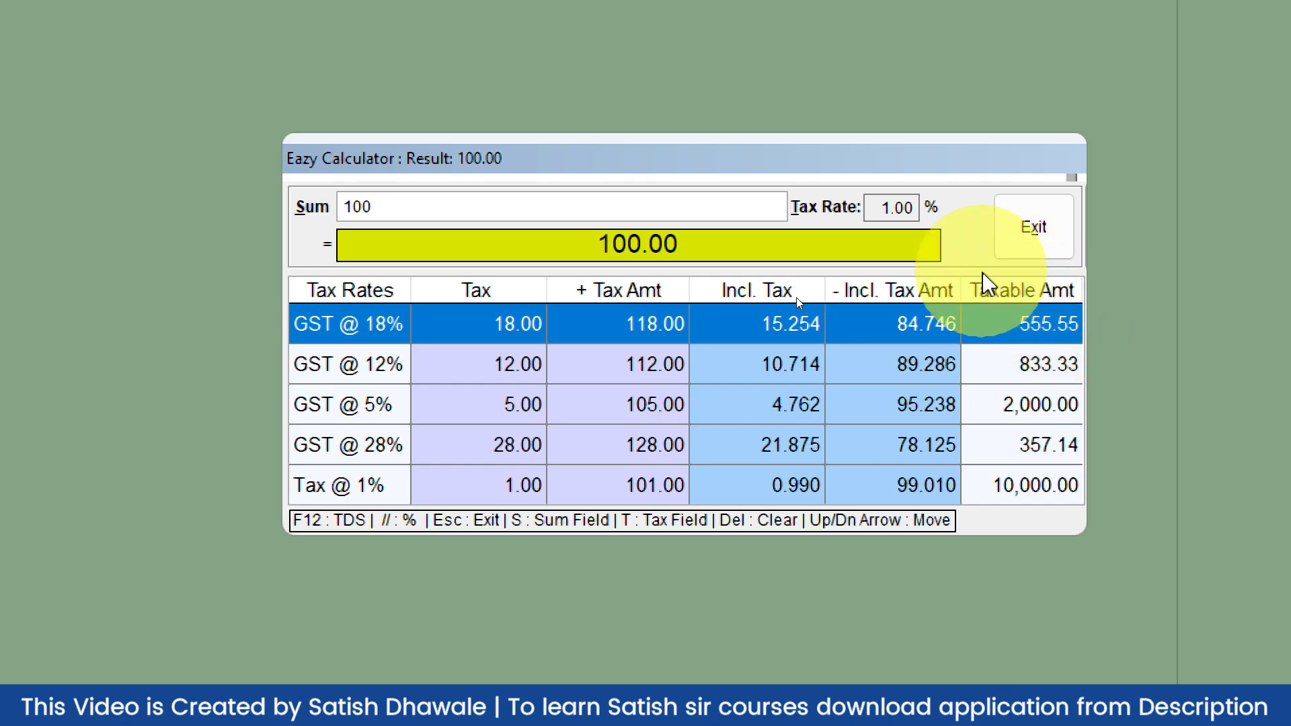
pyautogui.click(894, 207)
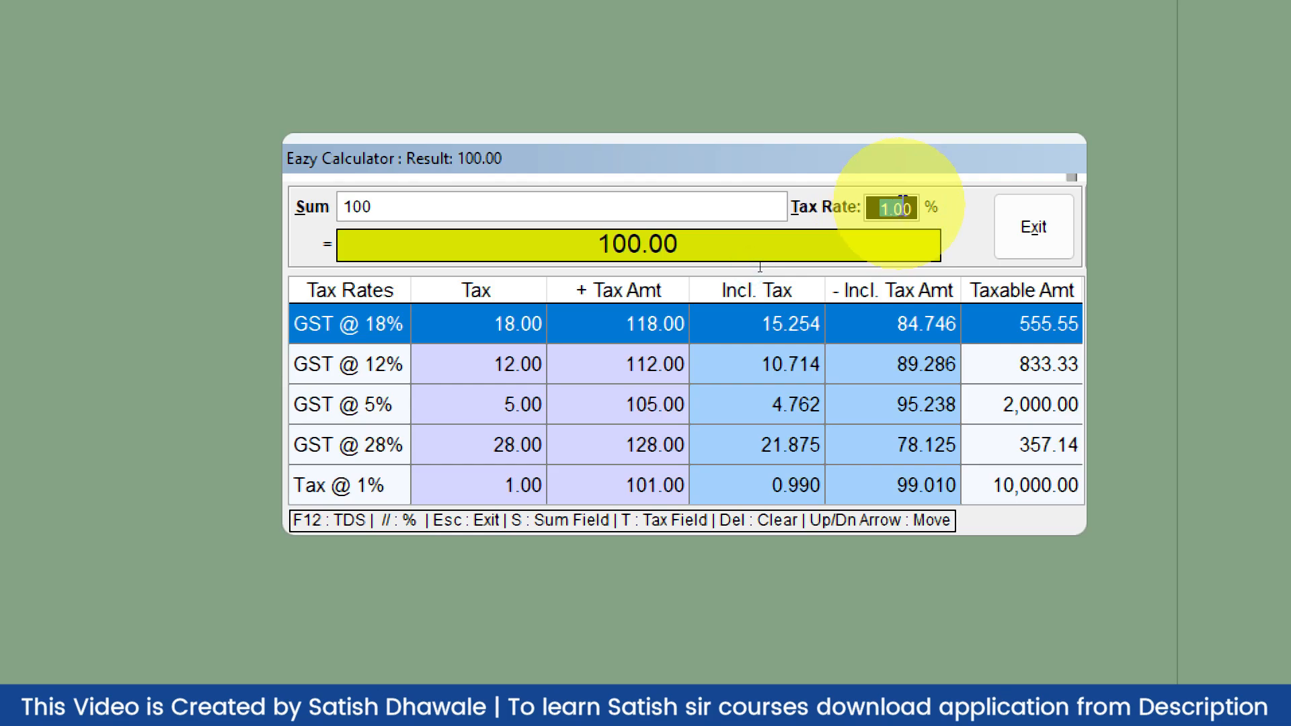
pyautogui.write('1.4')
pyautogui.press('BackSpace')
pyautogui.press('BackSpace')
pyautogui.press('BackSpace')
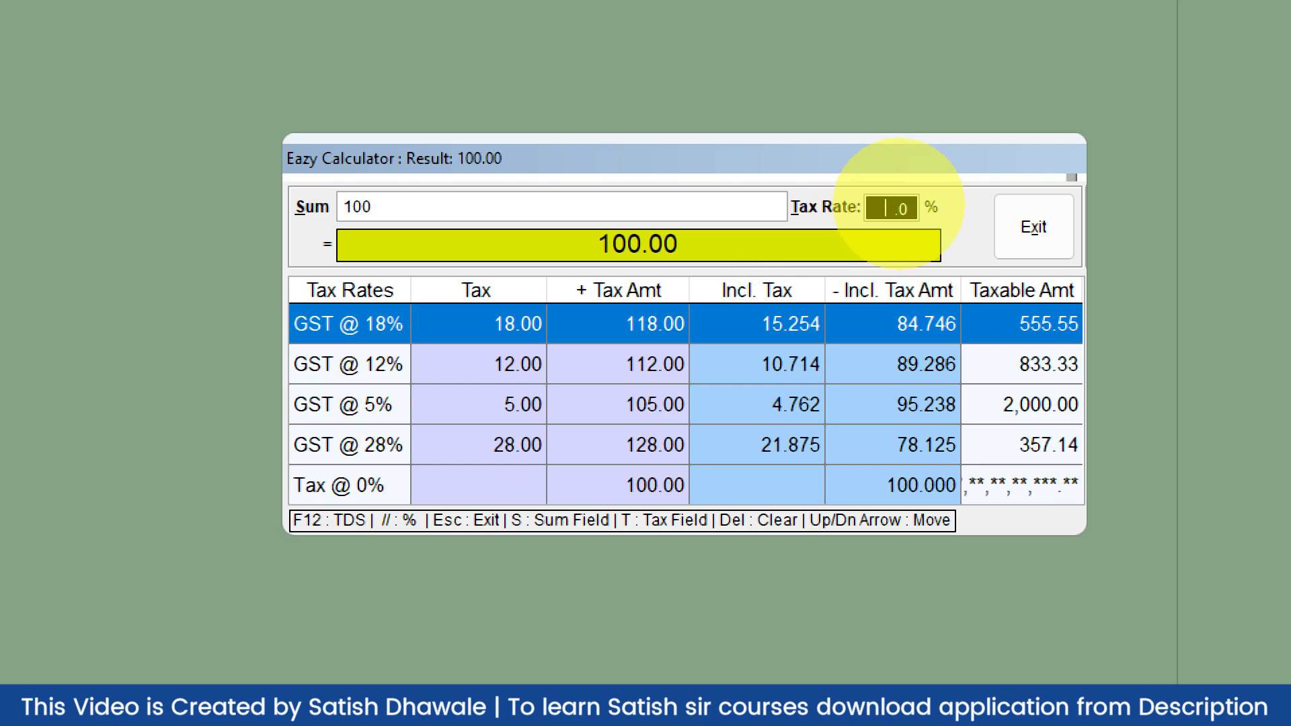
pyautogui.write('14.00')
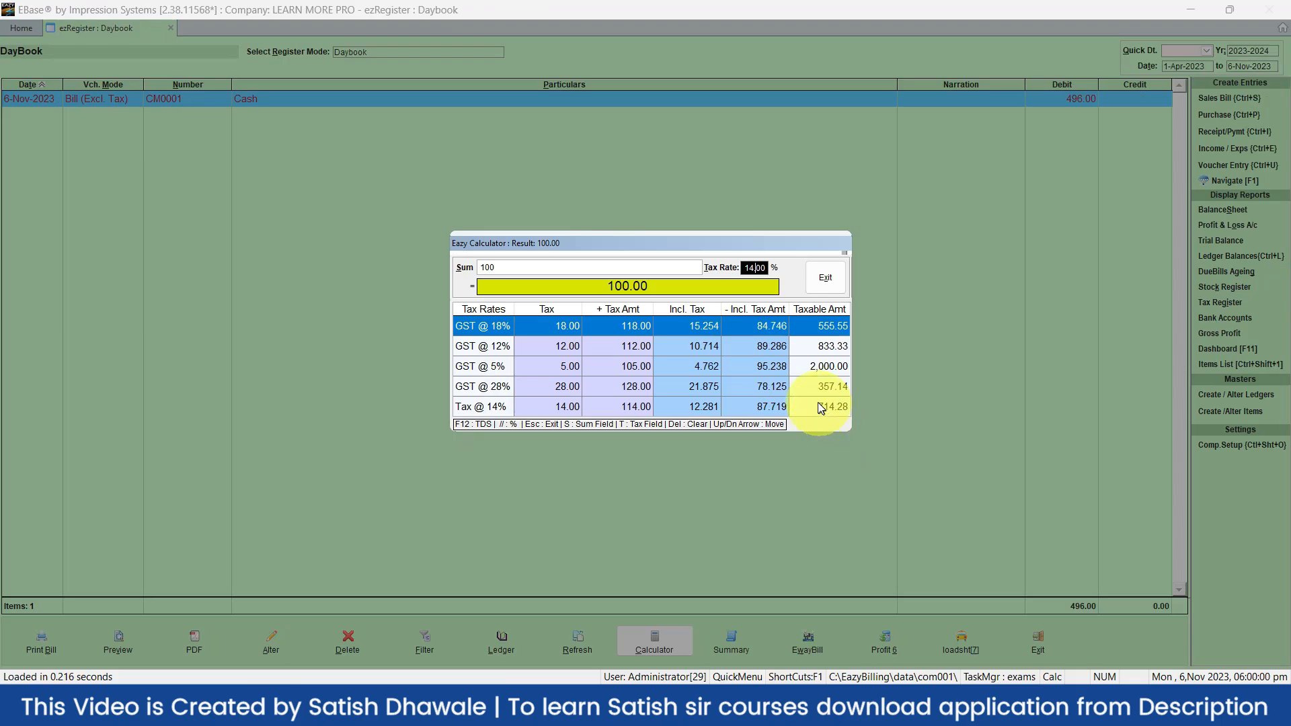
pyautogui.press('BackSpace')
pyautogui.press('Return')
# Exit the calculator, then view and close the Daybook's Quick Dt. period list without changes
pyautogui.click(820, 282)
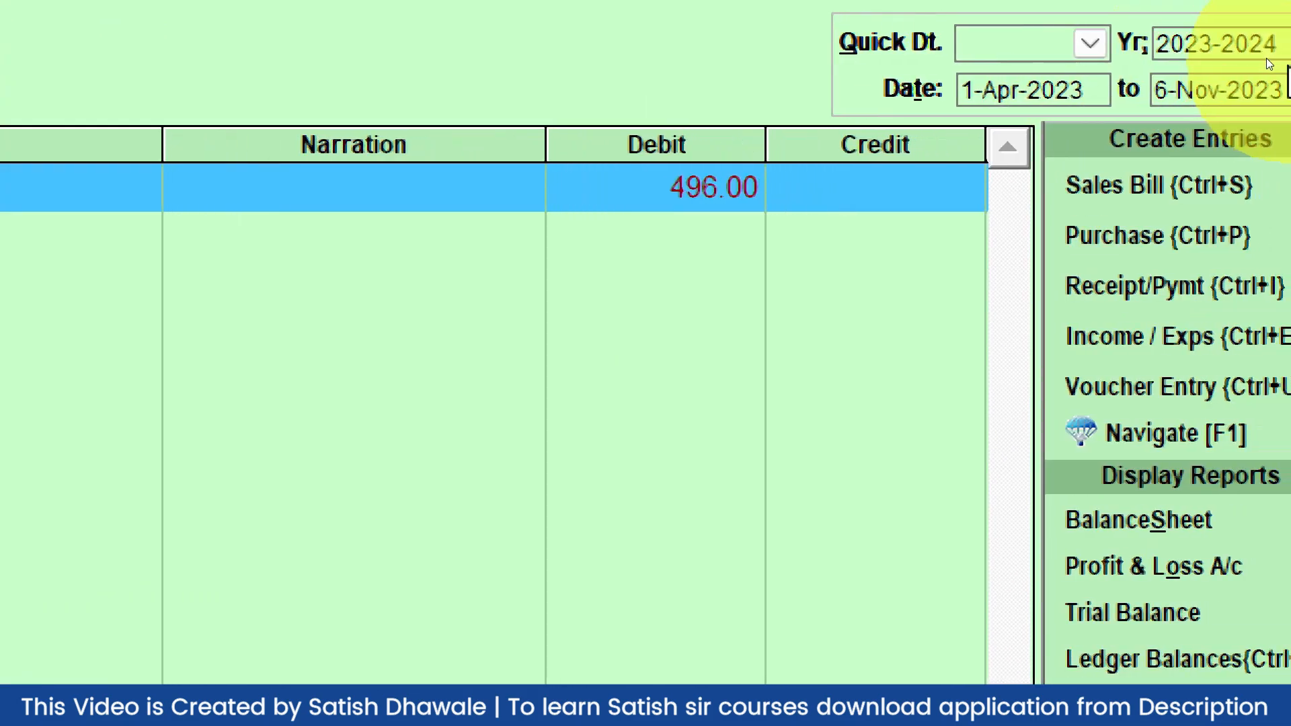
pyautogui.click(1100, 39)
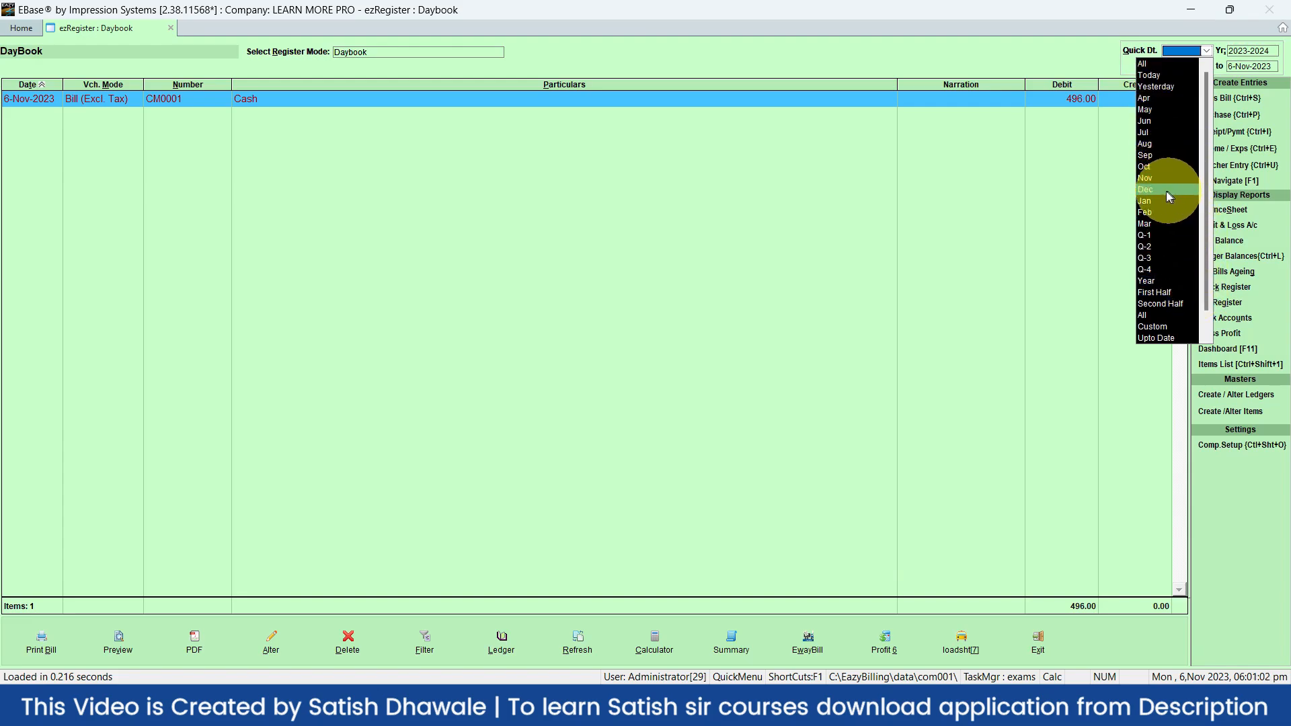
pyautogui.click(992, 240)
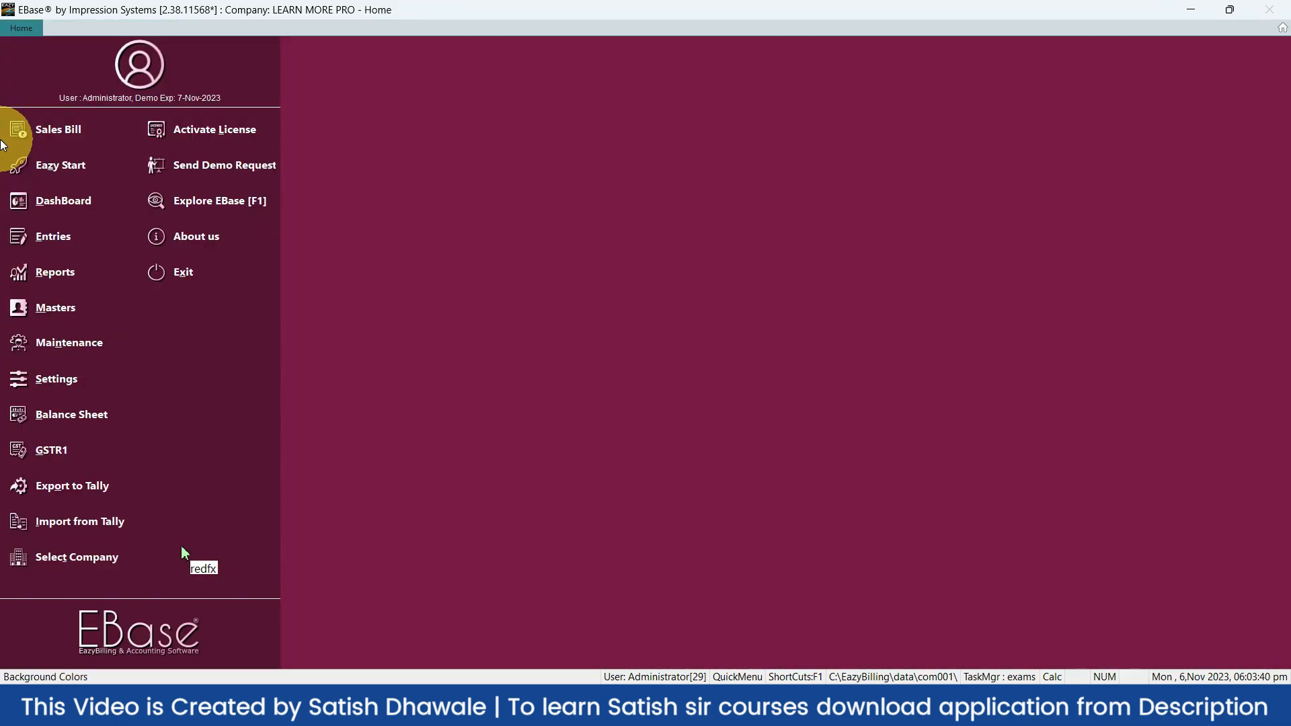
# Start a new Sales Bill as a Credit Memo and type c to list customer ledgers
pyautogui.click(3, 144)
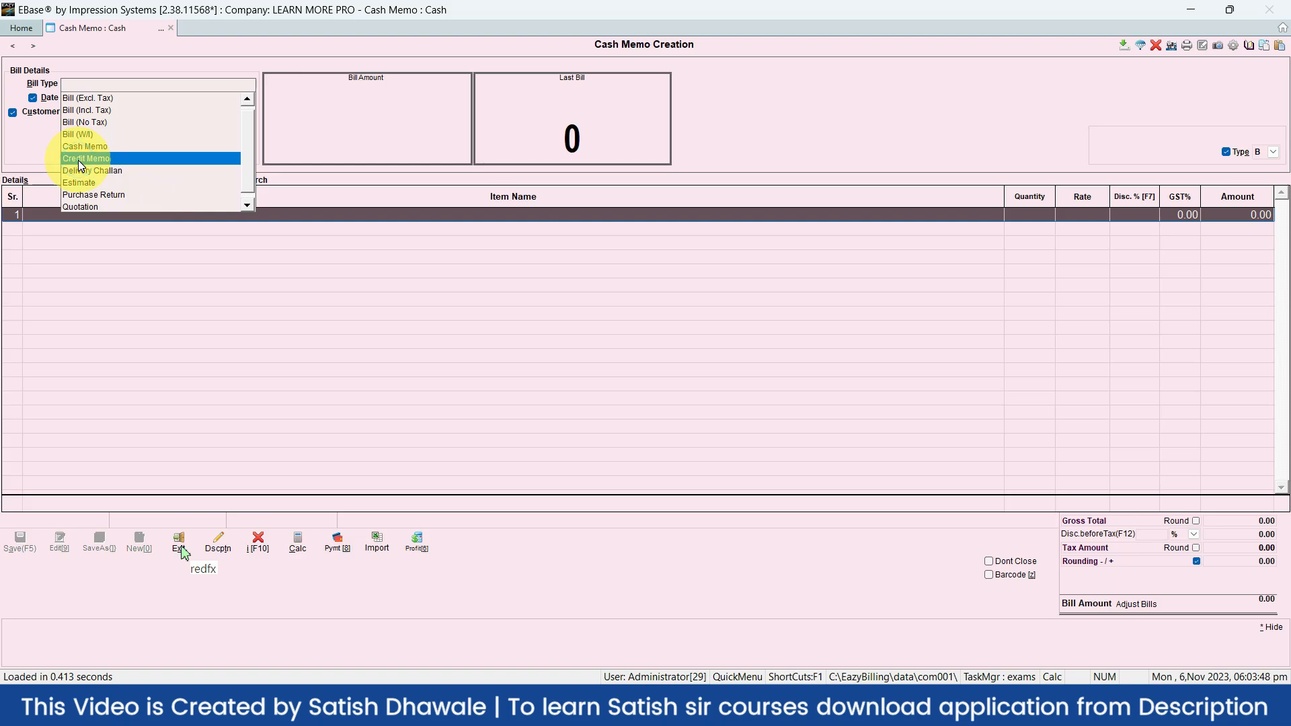
pyautogui.click(78, 160)
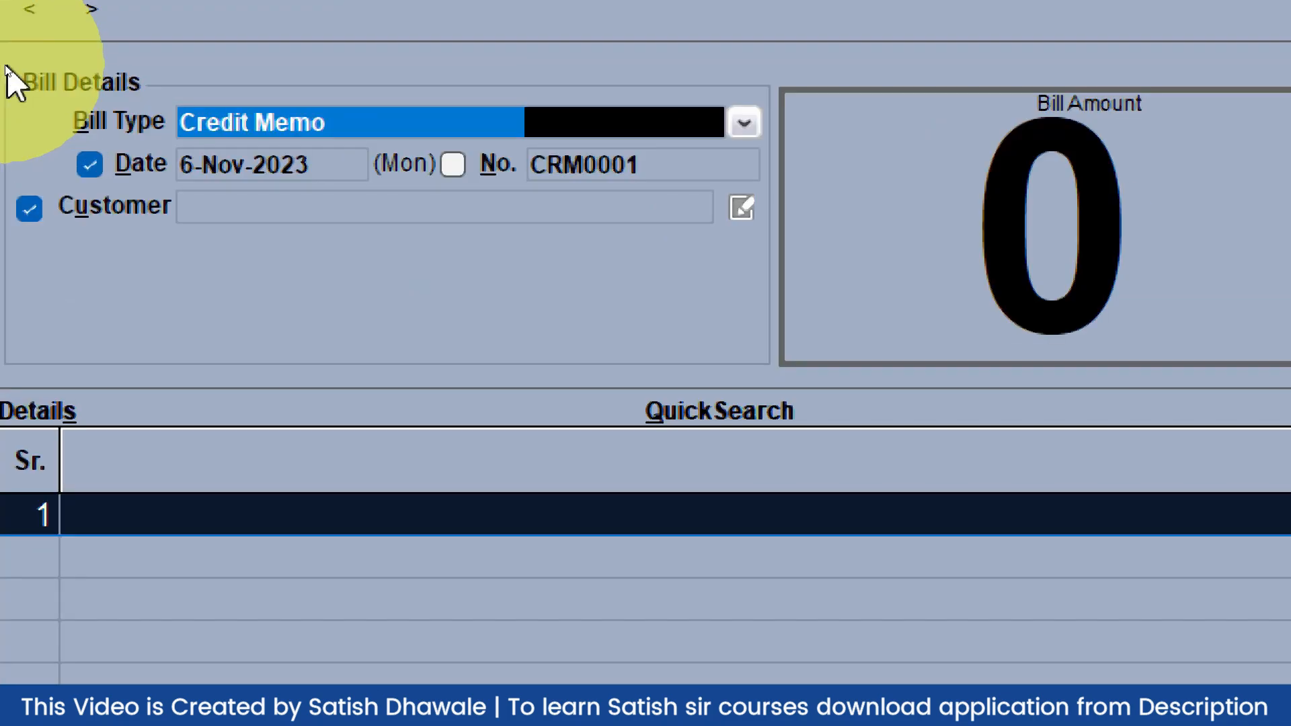
pyautogui.press('Return')
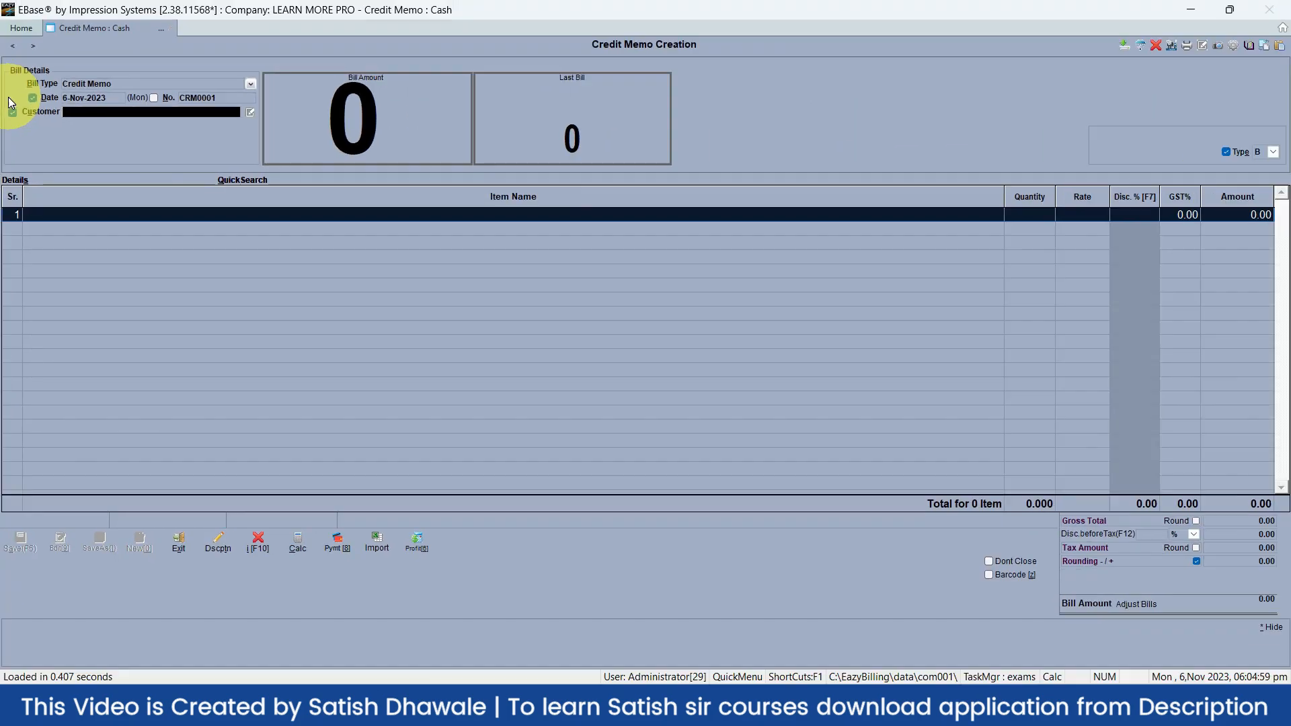
pyautogui.write('c')
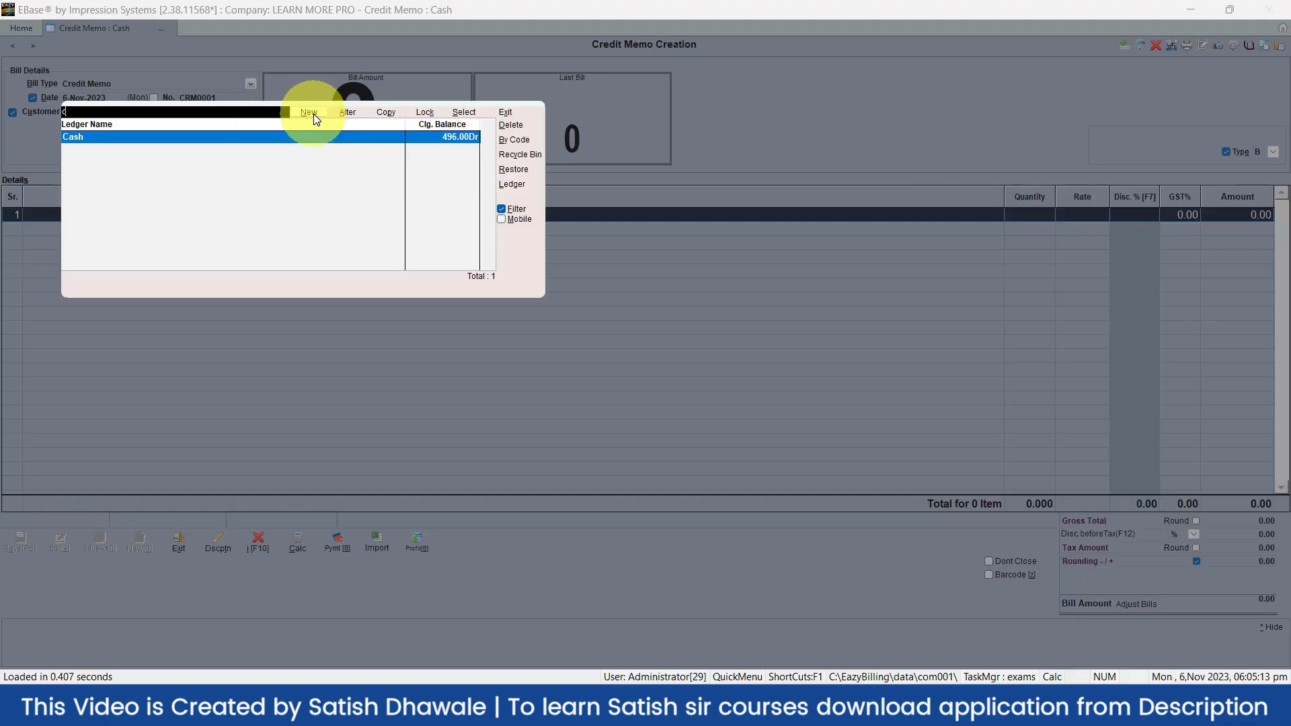
# Create a new customer ledger with the customer's name under the Customers group
pyautogui.click(313, 114)
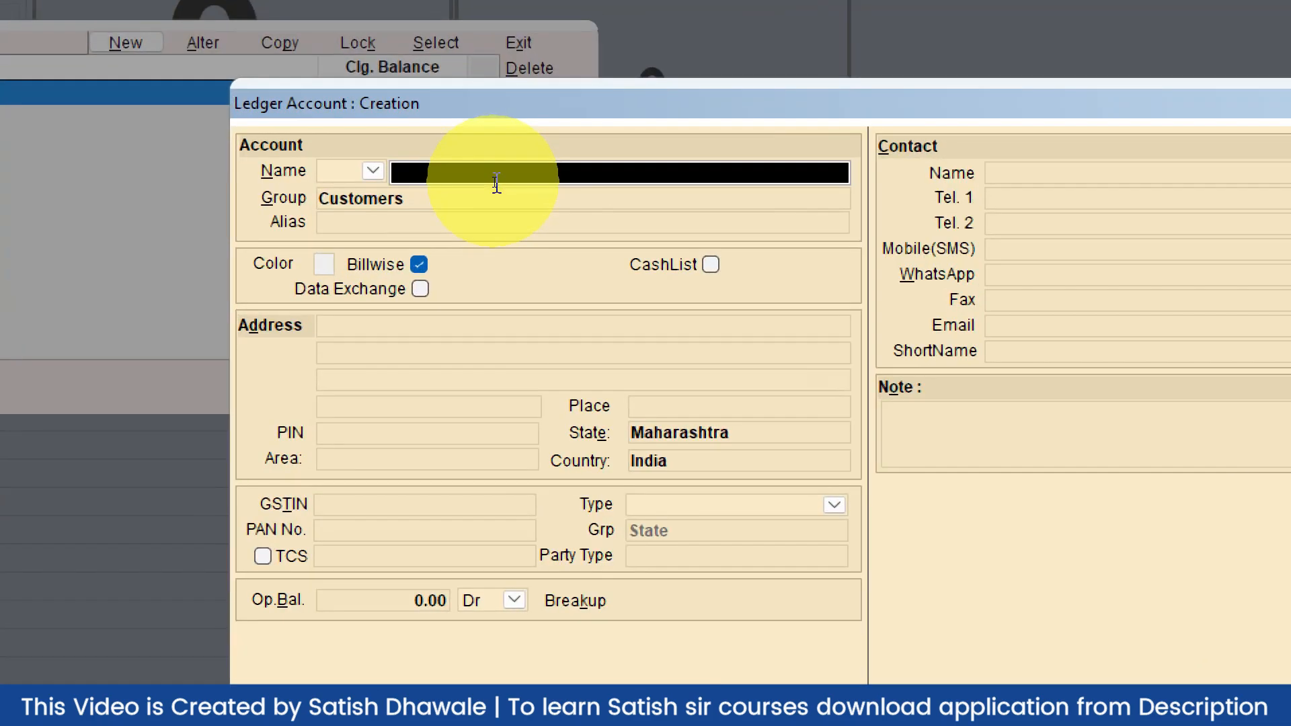
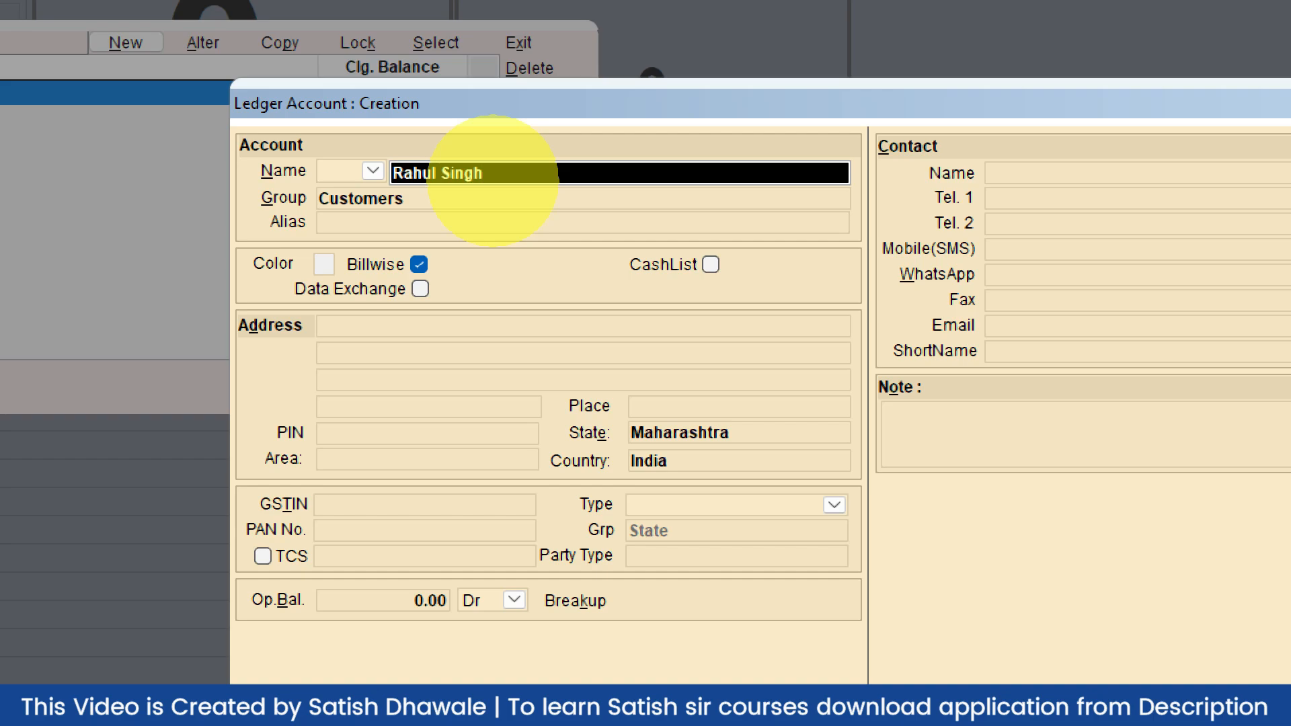
pyautogui.press('Return')
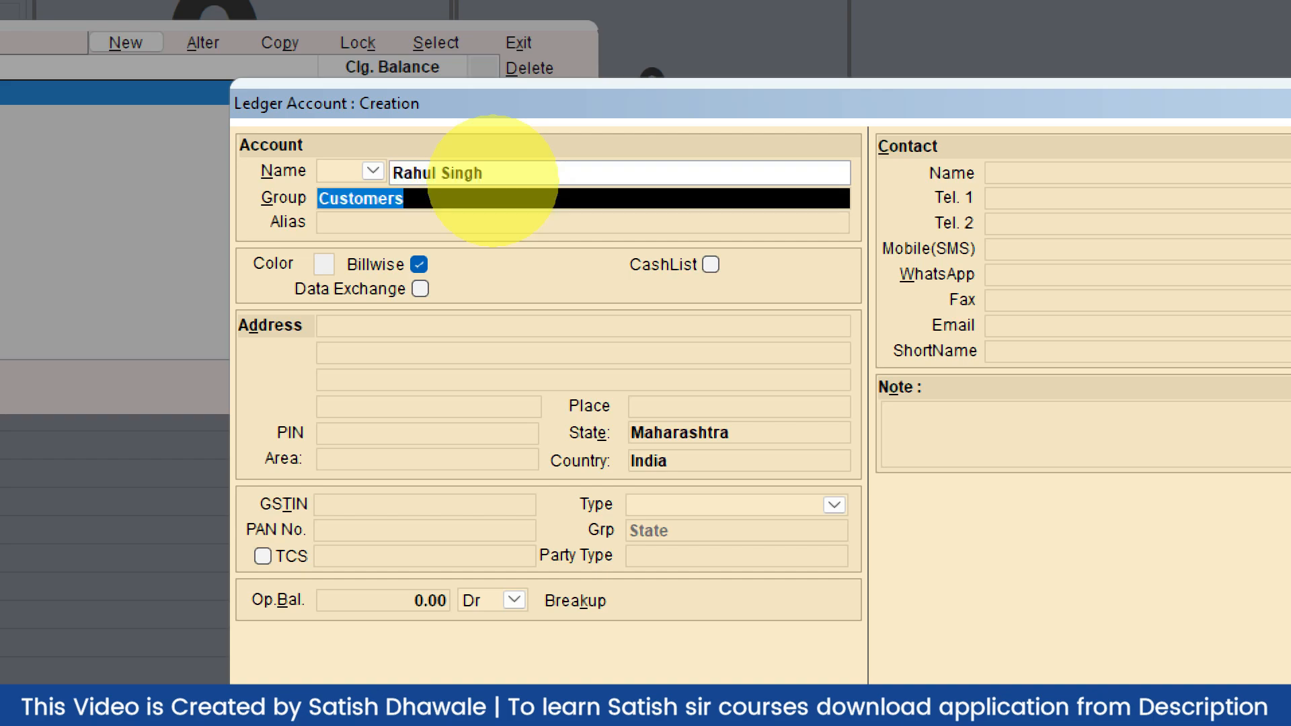
pyautogui.press('Return')
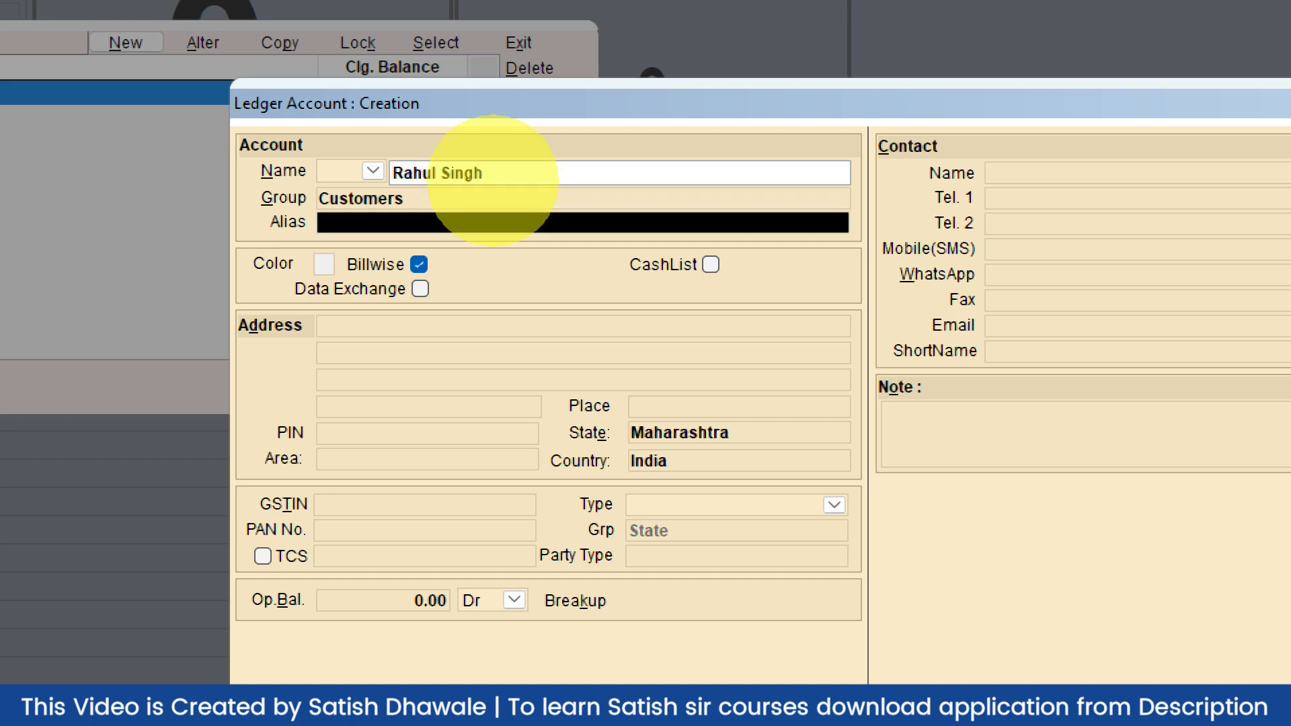
pyautogui.press('Return')
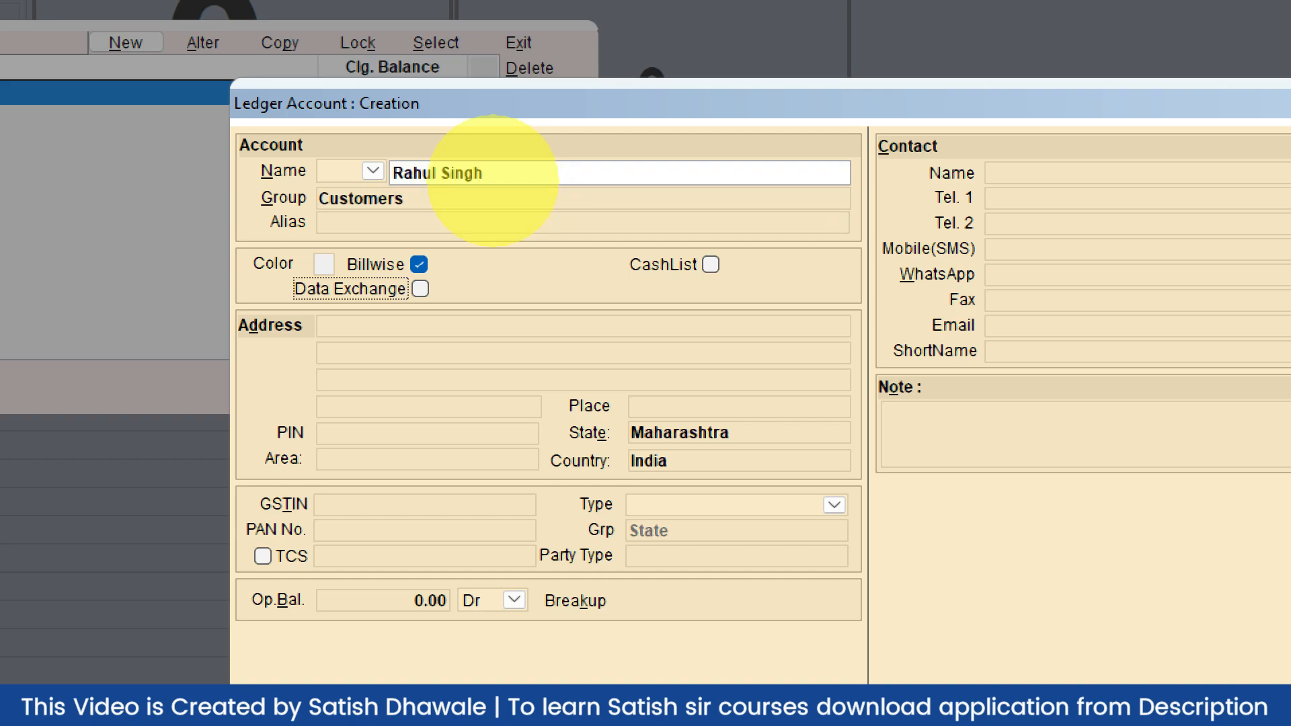
pyautogui.press('Return')
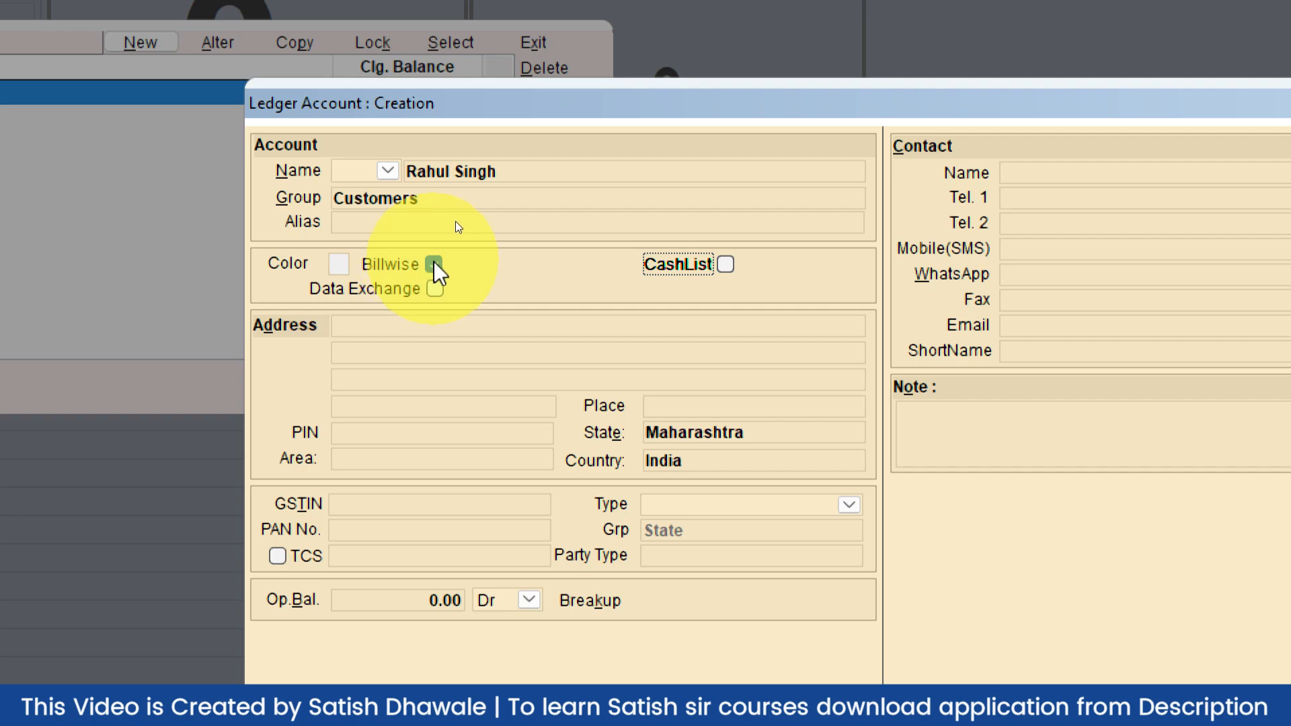
# Fill in the customer's address and PIN code, keeping Consumer as the GST type
pyautogui.click(334, 267)
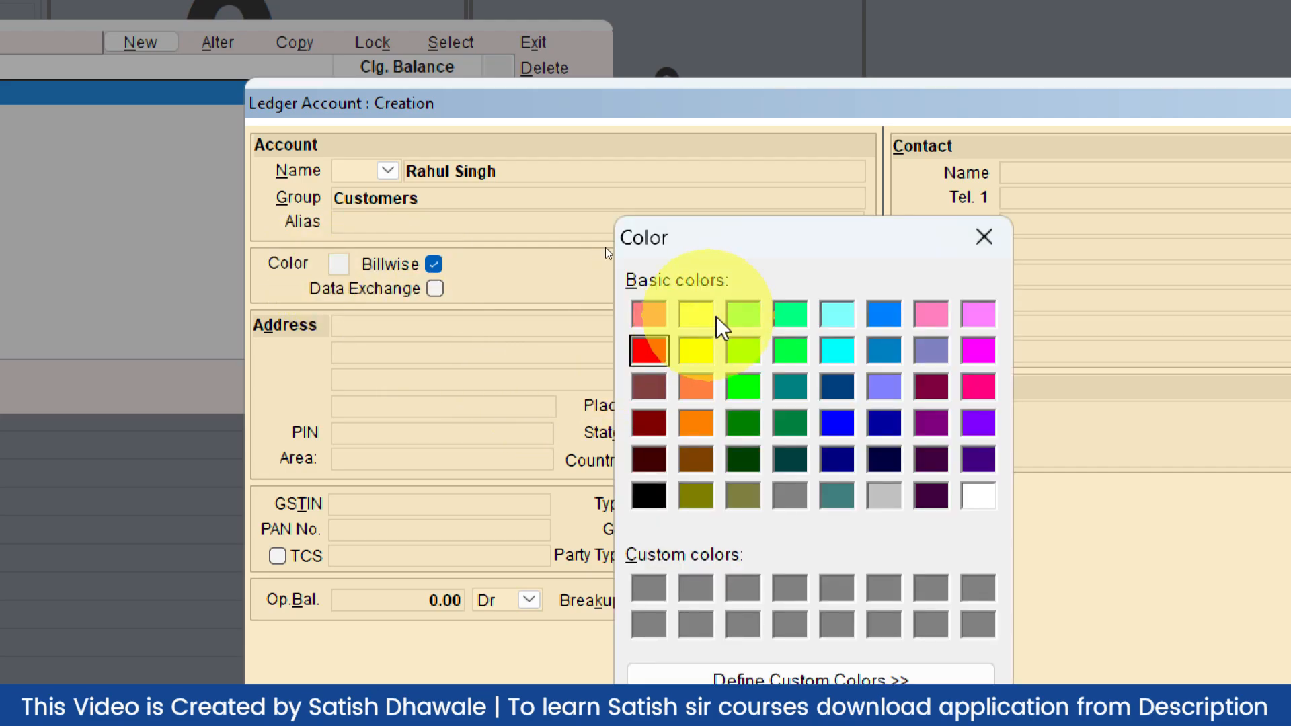
pyautogui.click(983, 236)
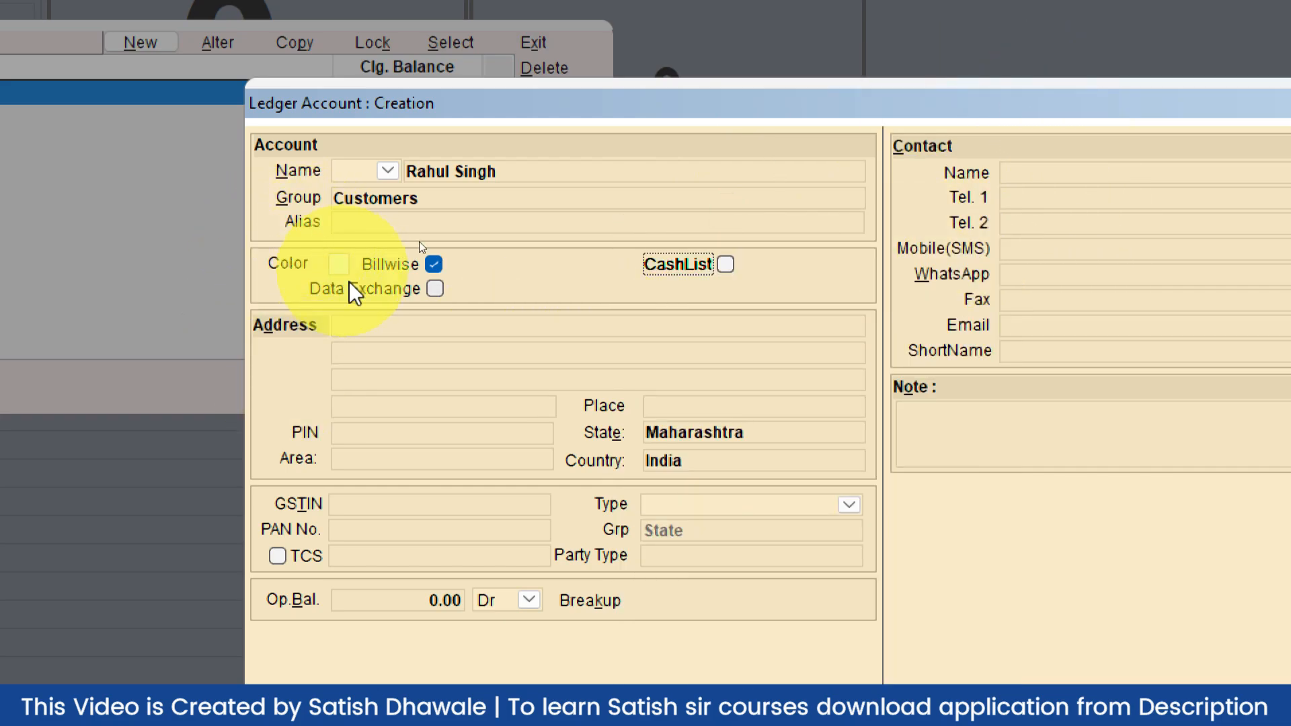
pyautogui.click(373, 323)
pyautogui.click(373, 320)
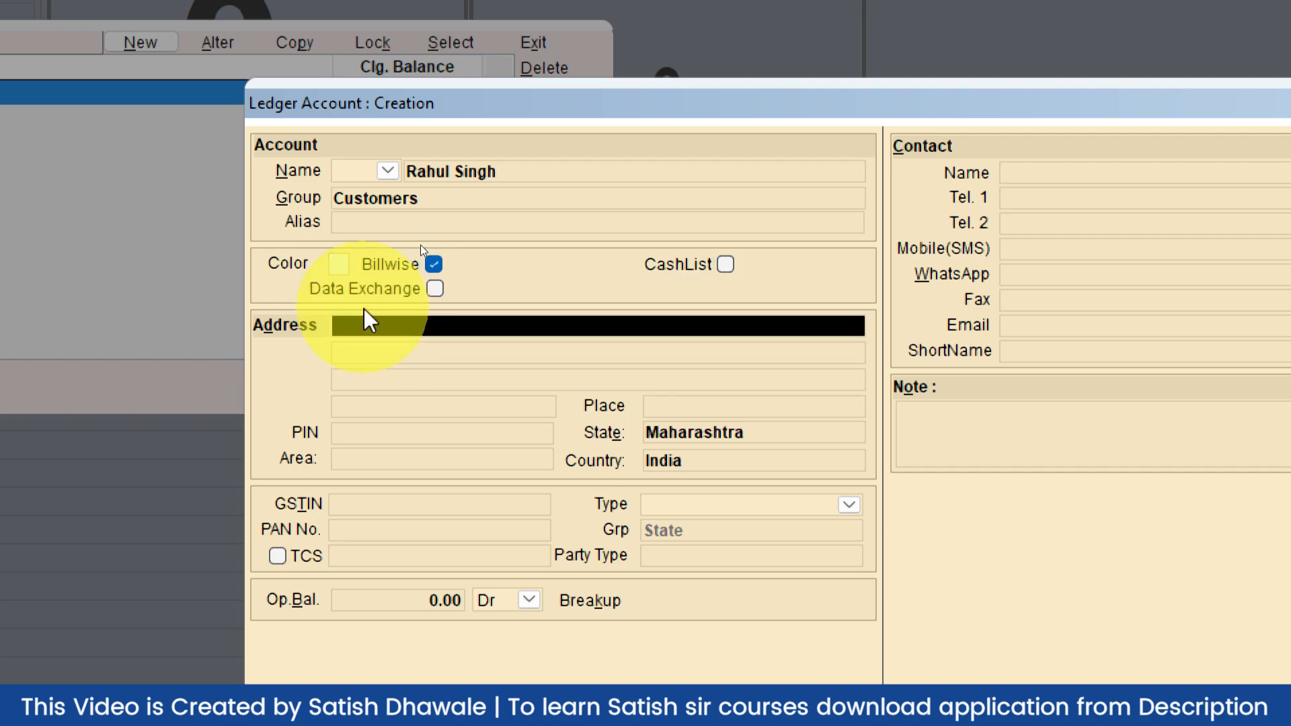
pyautogui.write('Vikhroli')
pyautogui.press('Return')
pyautogui.press('Return')
pyautogui.write('400079')
pyautogui.press('Return')
pyautogui.press('Return')
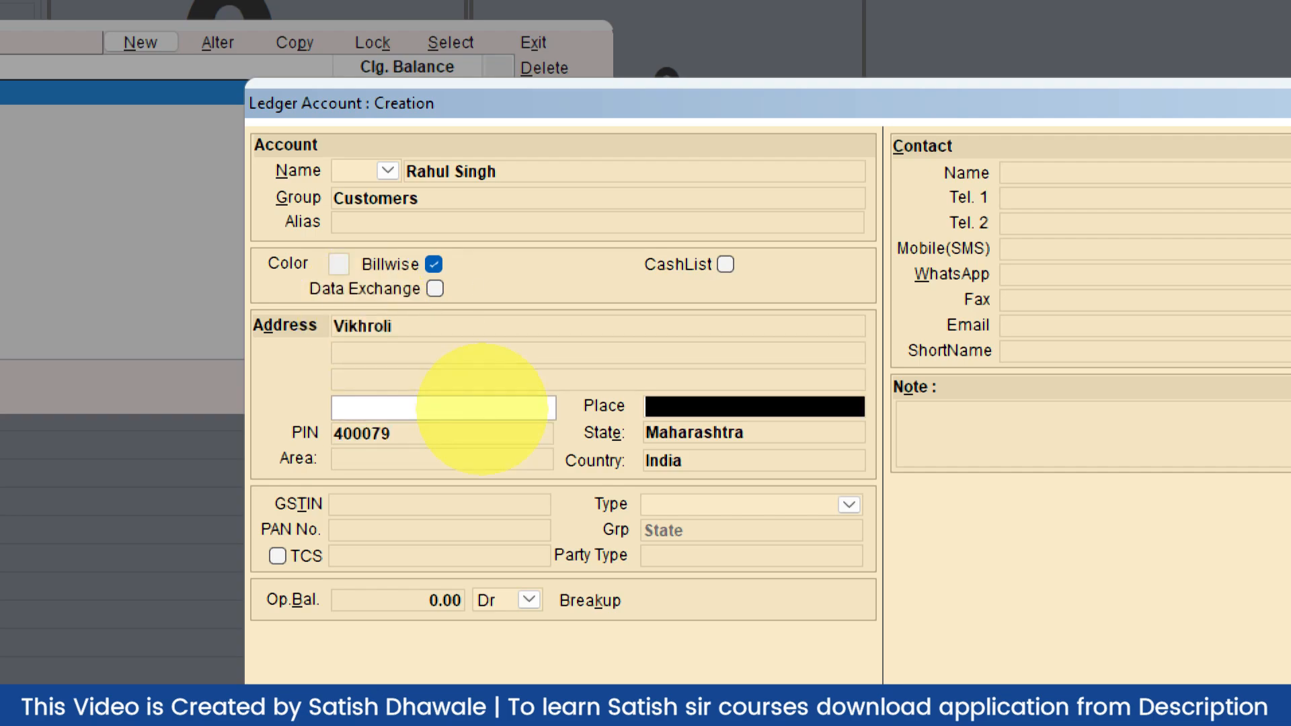
pyautogui.press('Return')
pyautogui.press('Return')
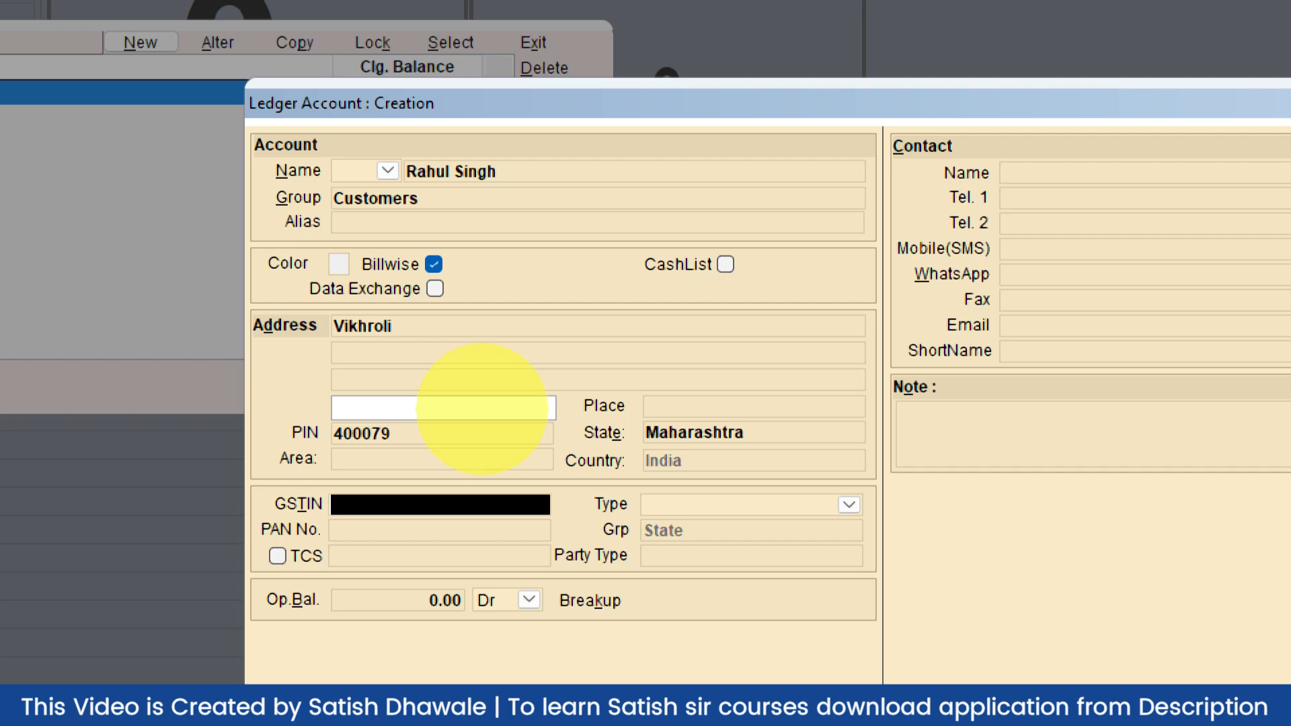
pyautogui.press('Return')
pyautogui.press('Return')
pyautogui.press('Return')
pyautogui.press('Return')
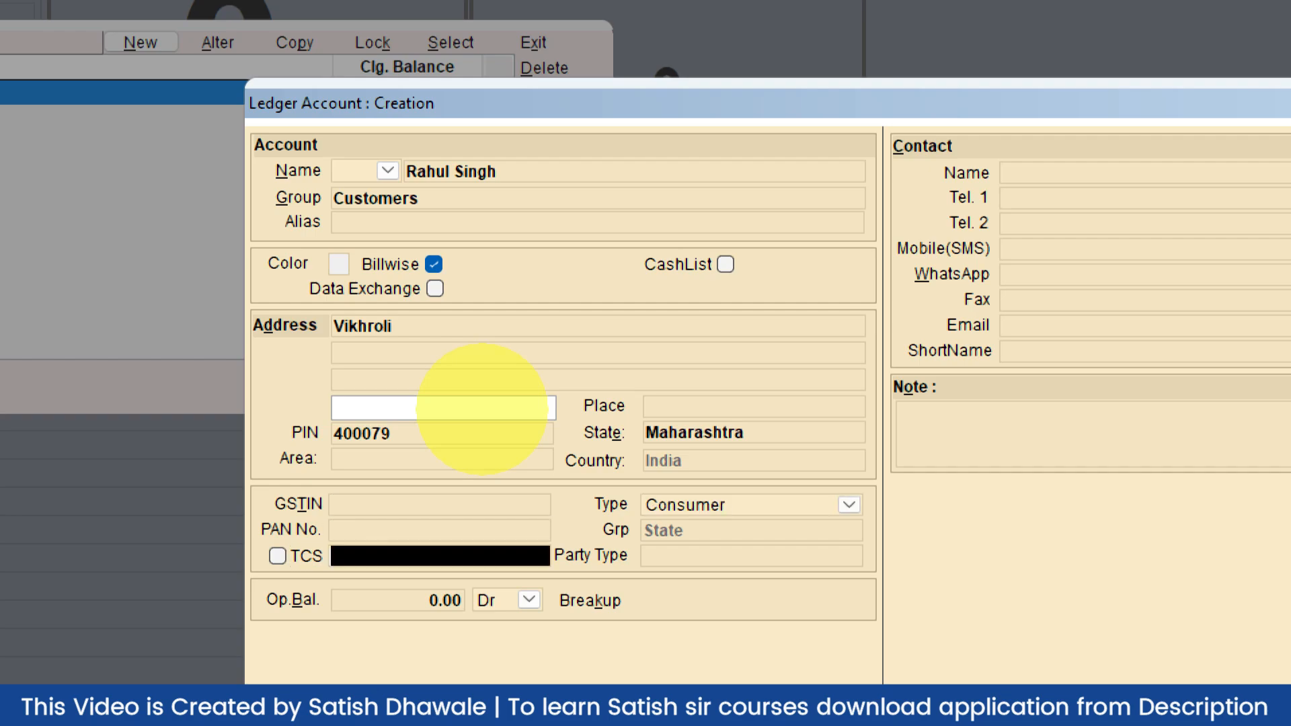
pyautogui.click(784, 507)
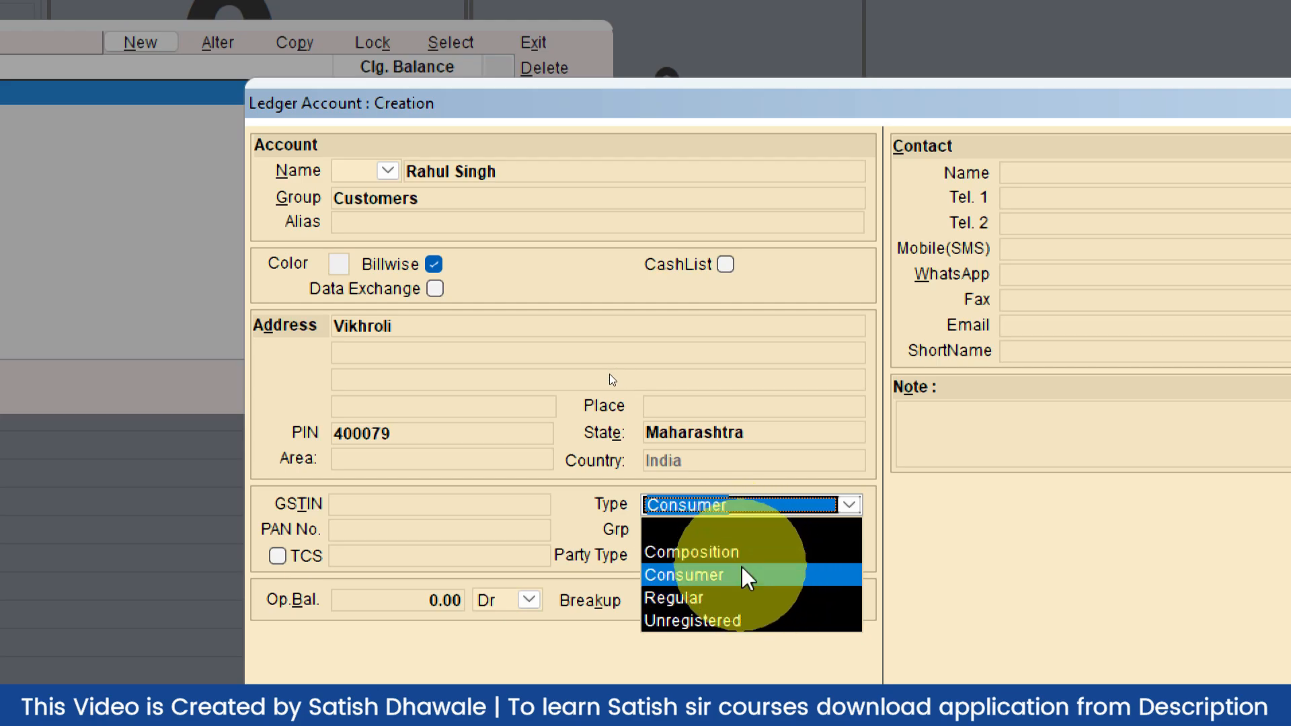
# Select Consumer as the GST type, leave the opening balance at 0.00 Dr, and return to Group
pyautogui.click(746, 575)
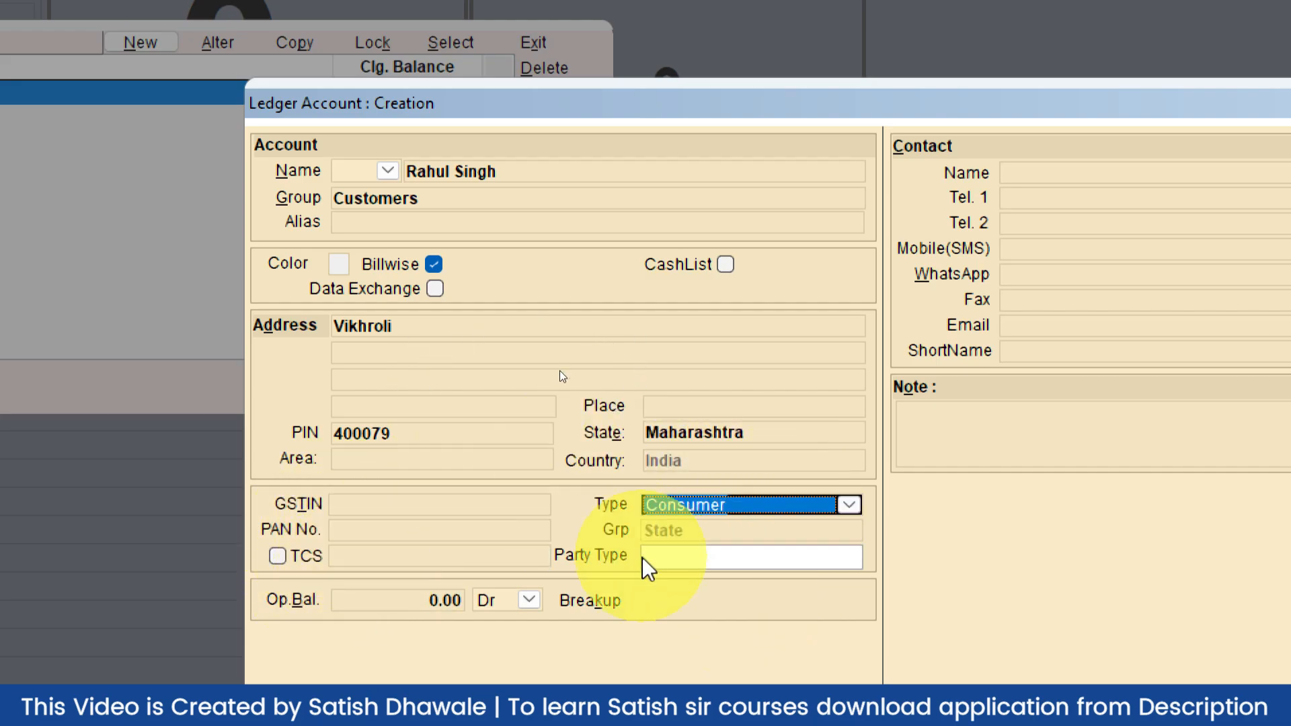
pyautogui.click(440, 602)
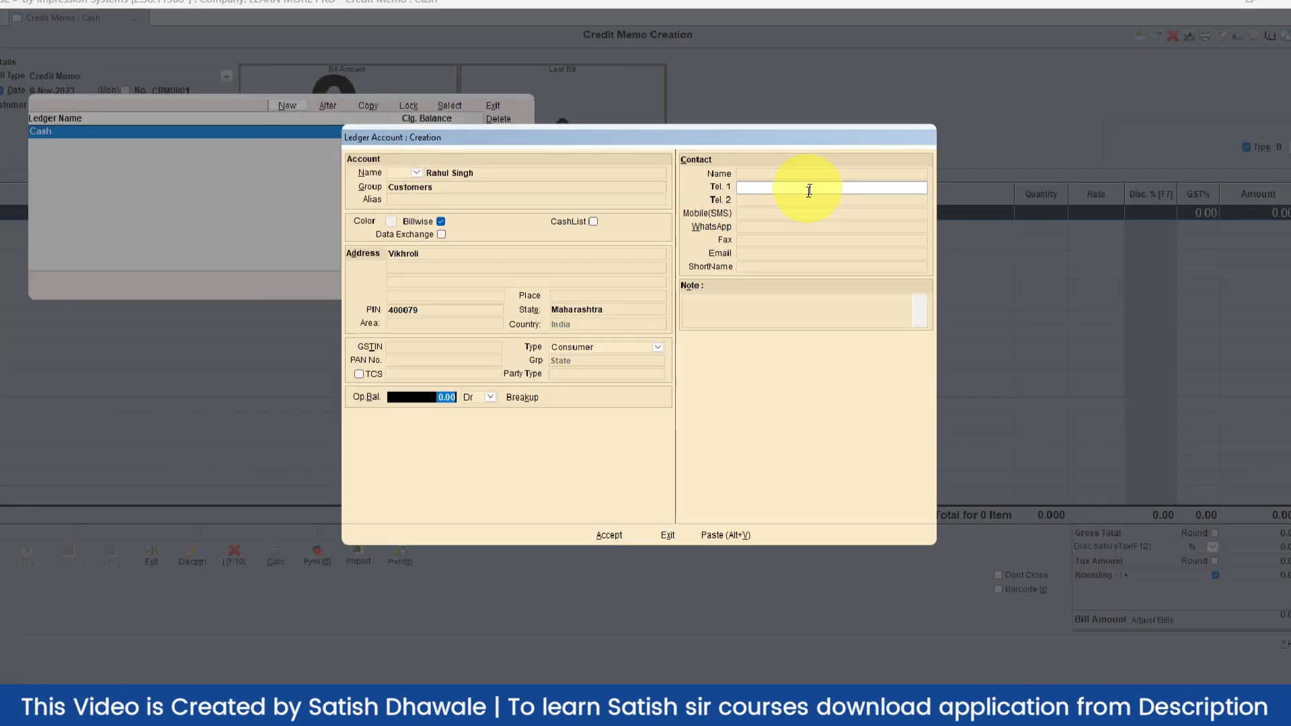
pyautogui.click(485, 191)
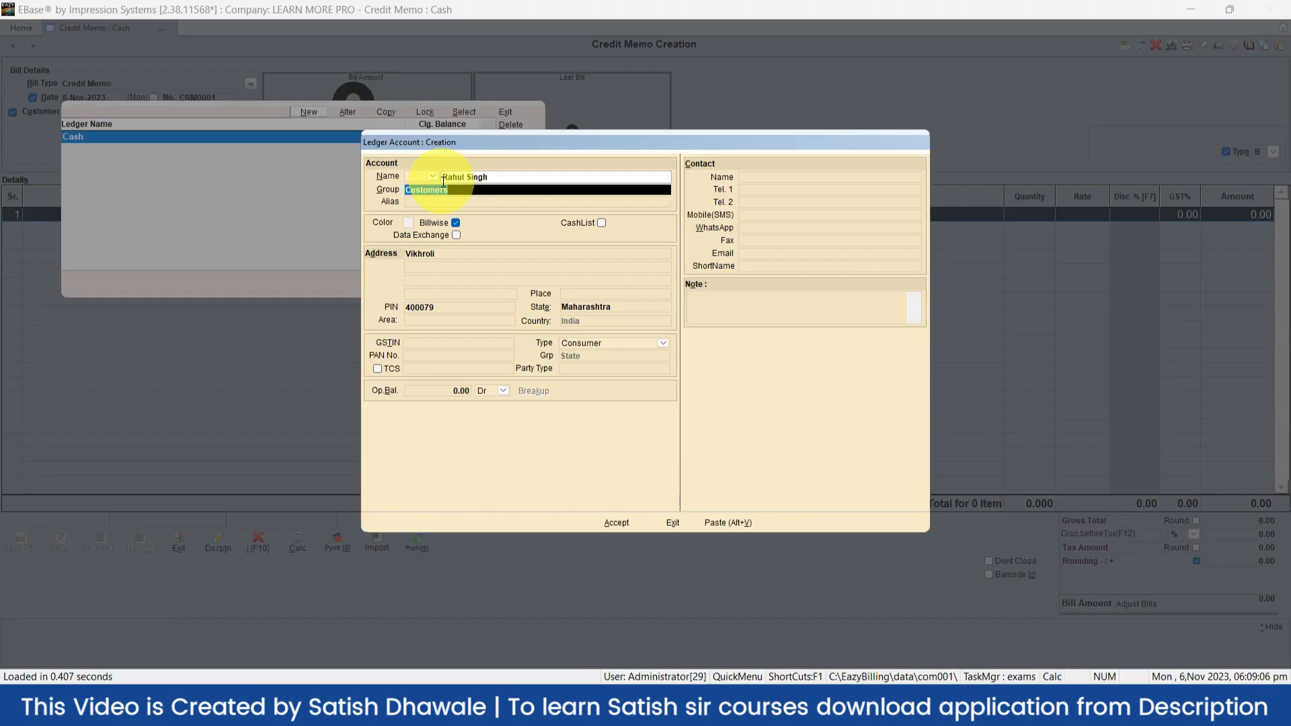
pyautogui.click(453, 190)
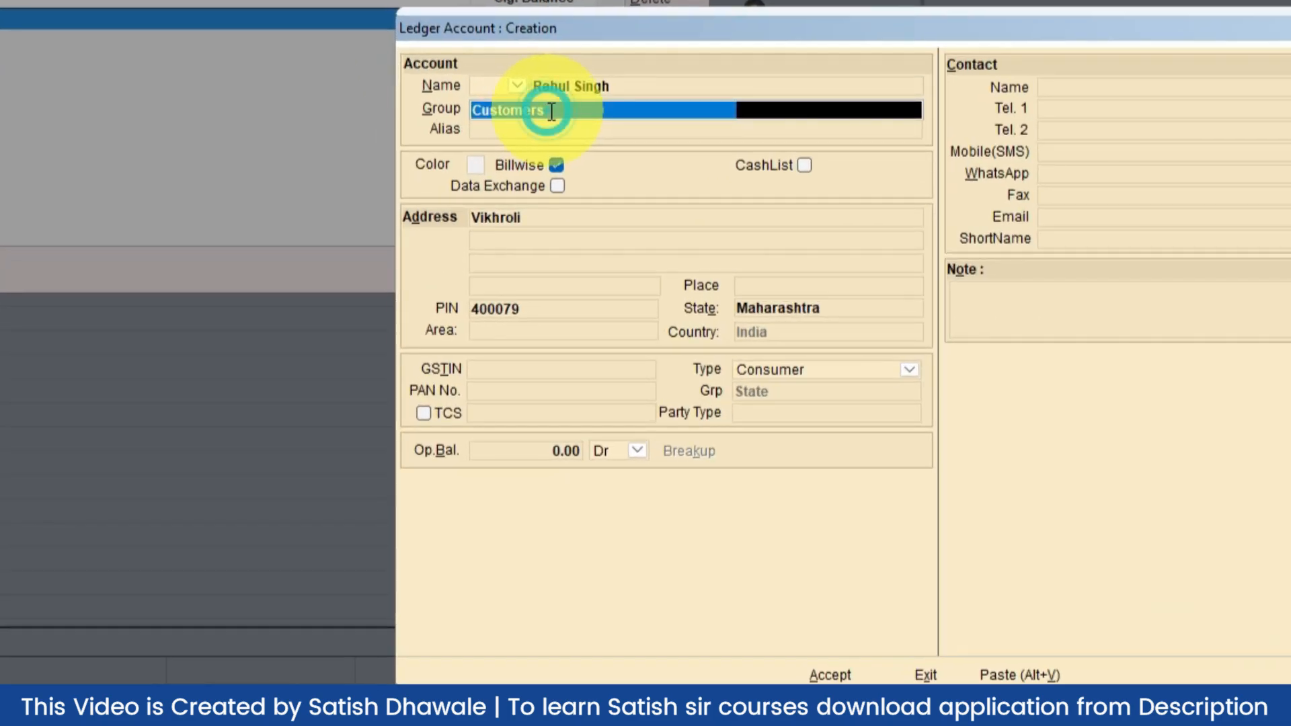
pyautogui.write('d')
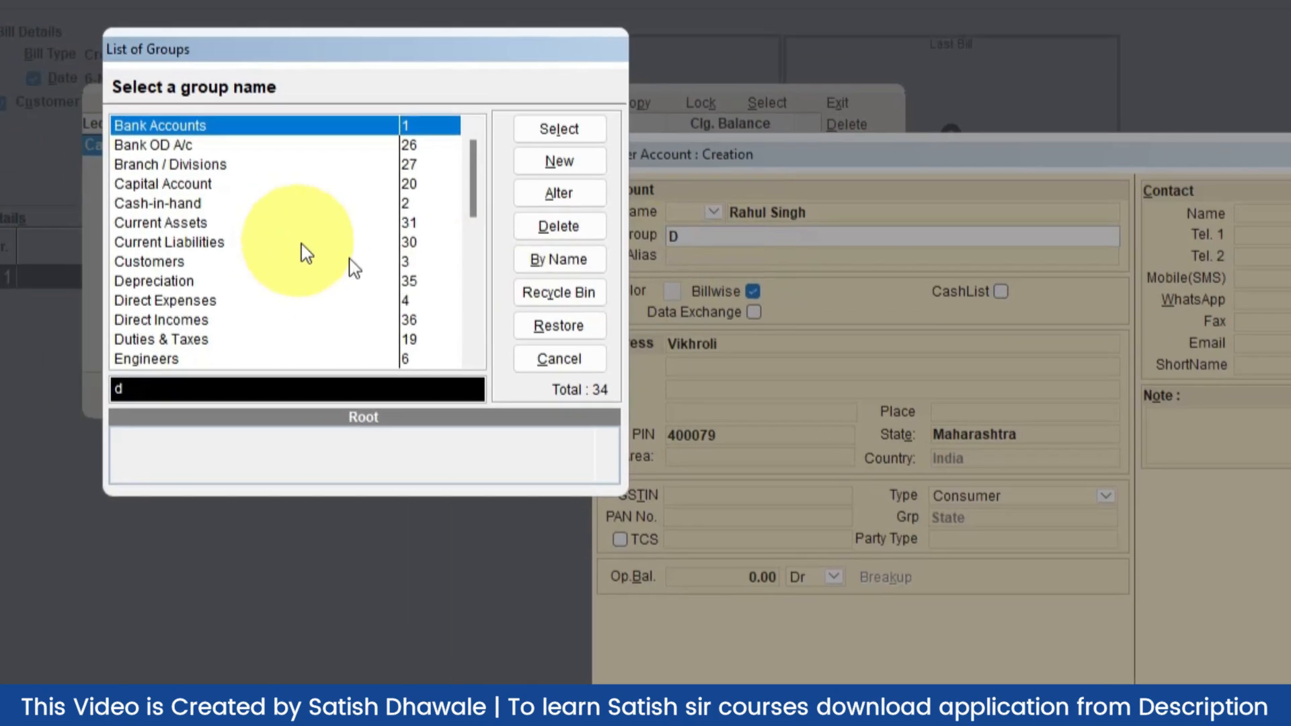
pyautogui.click(476, 225)
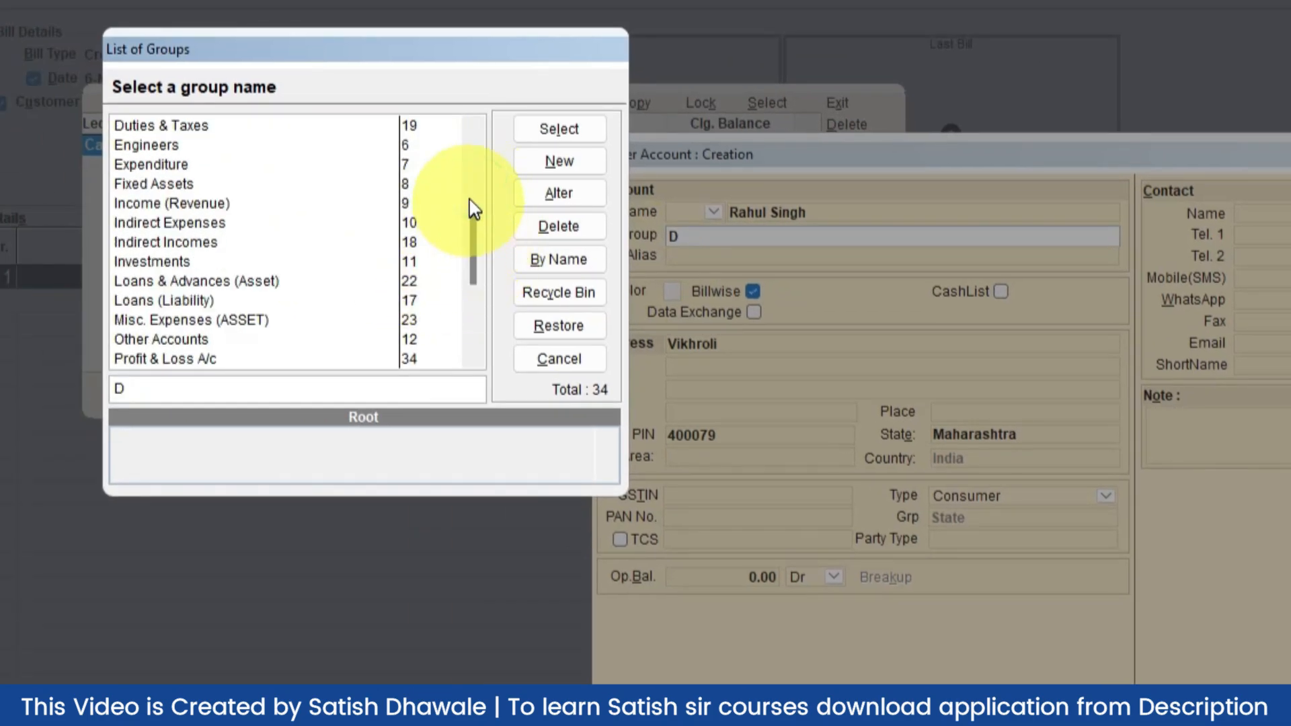
pyautogui.moveTo(481, 242); pyautogui.dragTo(481, 279)
pyautogui.click(246, 210)
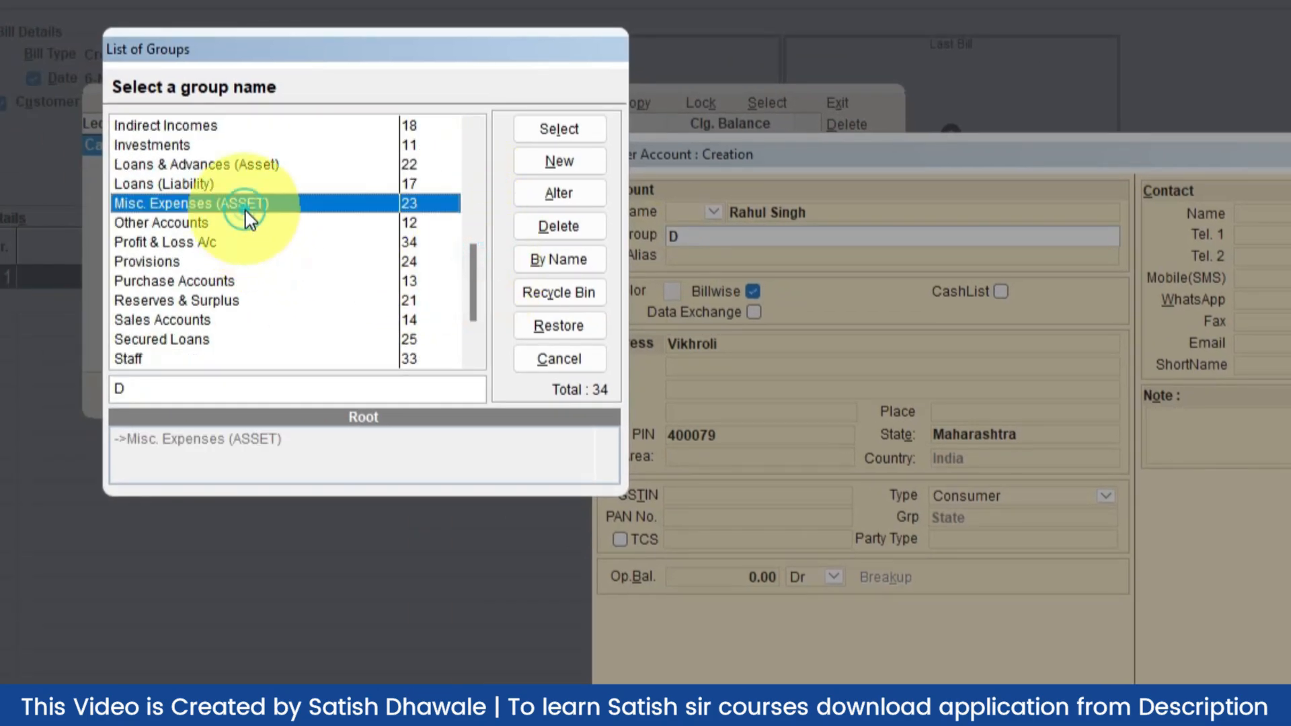
pyautogui.scroll(2, 253, 219)
pyautogui.scroll(-1, 253, 222)
pyautogui.scroll(4, 202, 216)
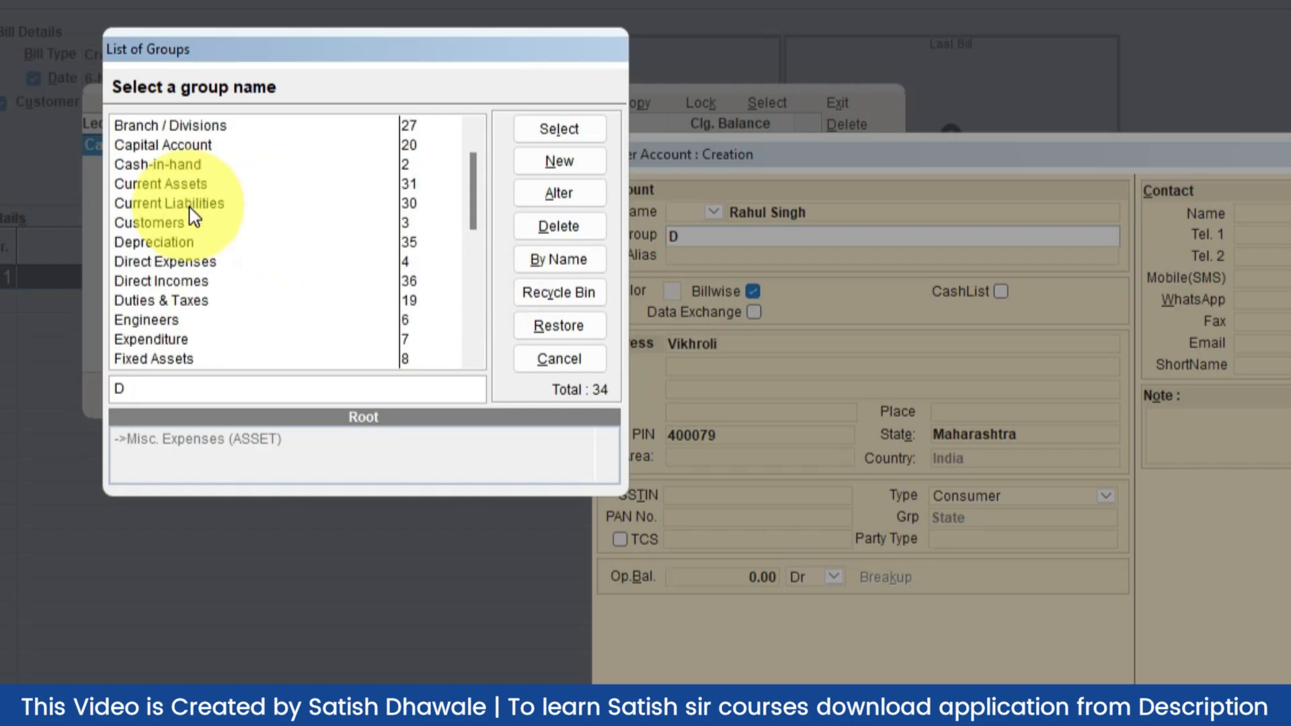
pyautogui.scroll(1, 193, 217)
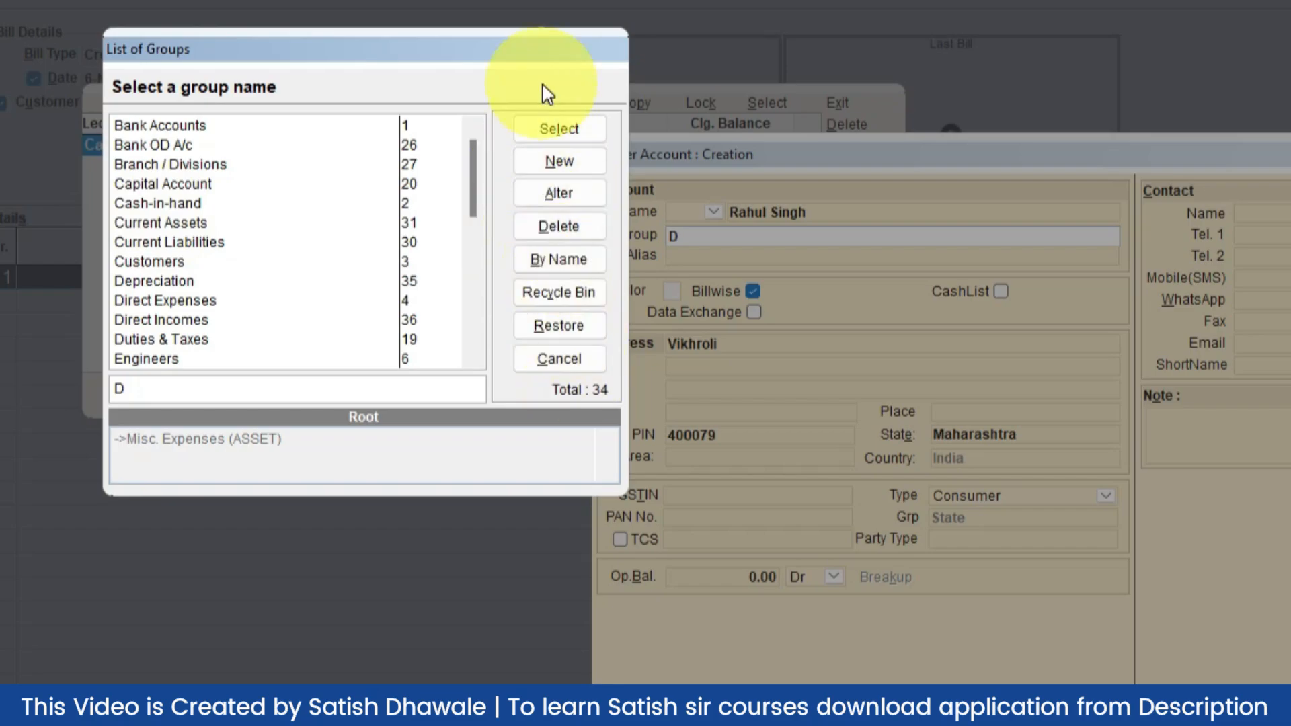
pyautogui.click(562, 360)
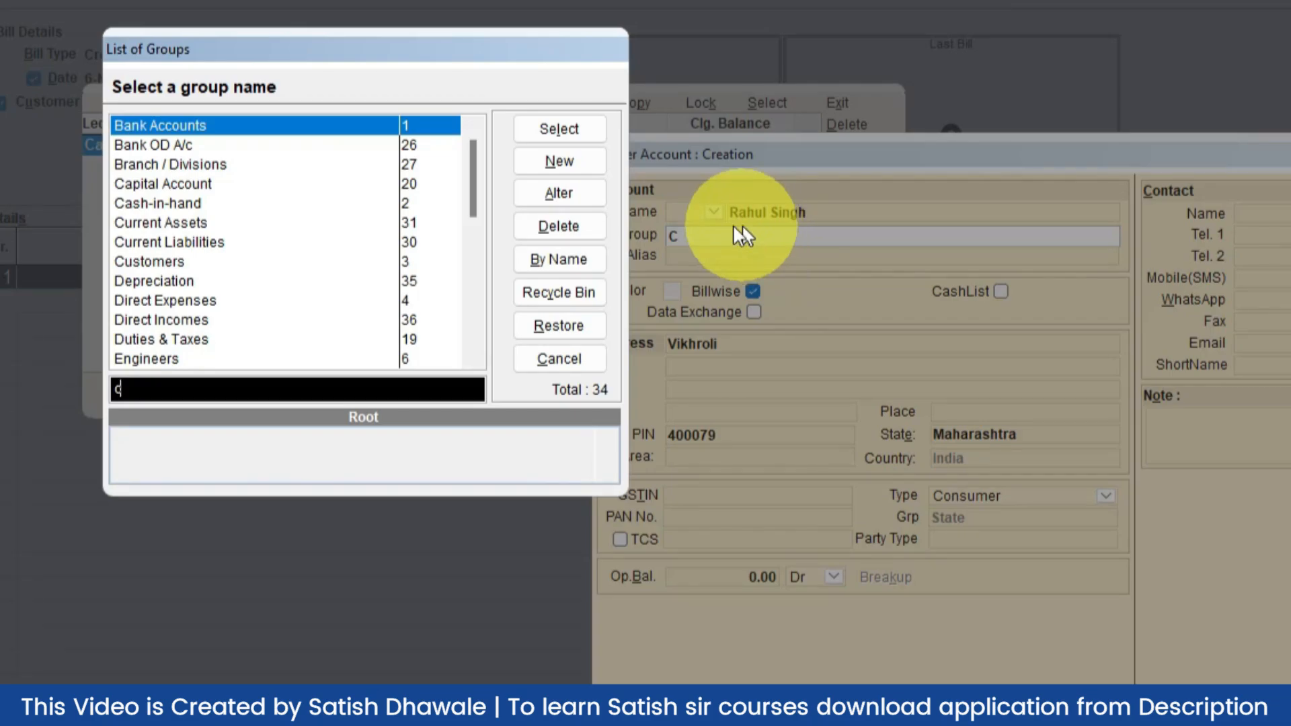
pyautogui.click(189, 267)
pyautogui.doubleClick(188, 267)
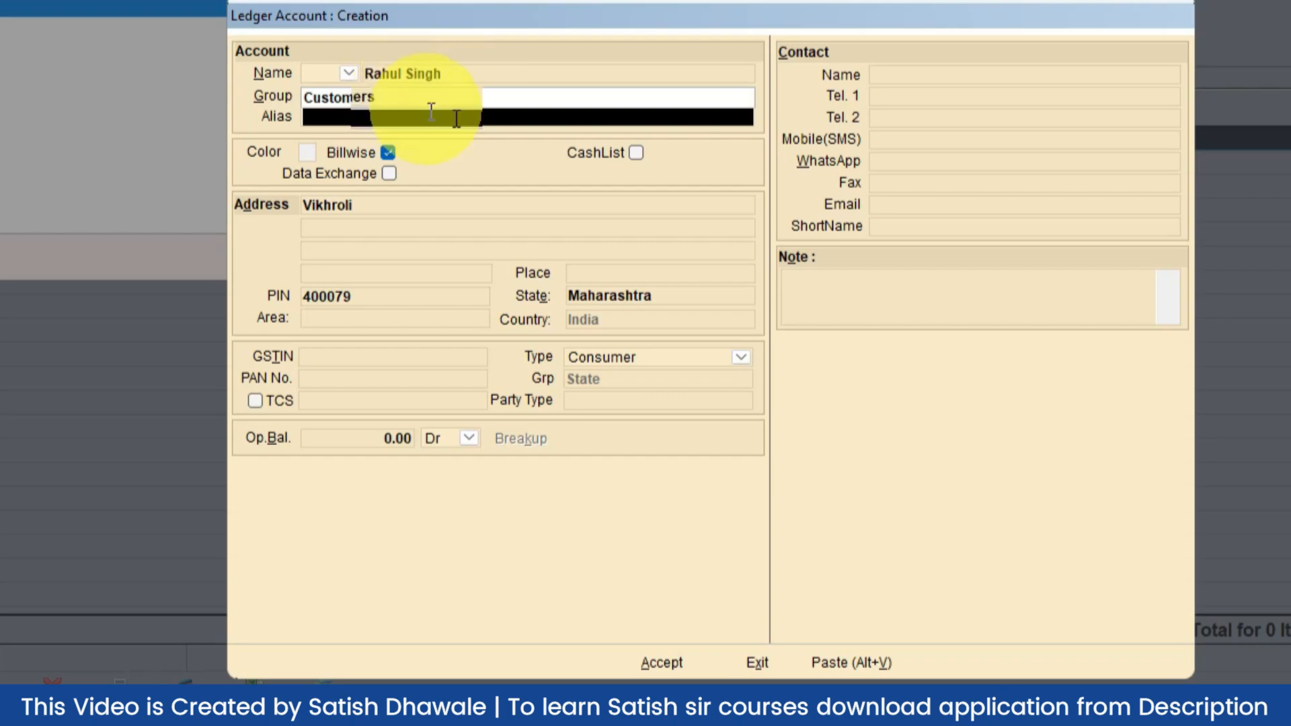
# Accept the new customer ledger so it is saved with a 0.00 Dr balance
pyautogui.click(674, 650)
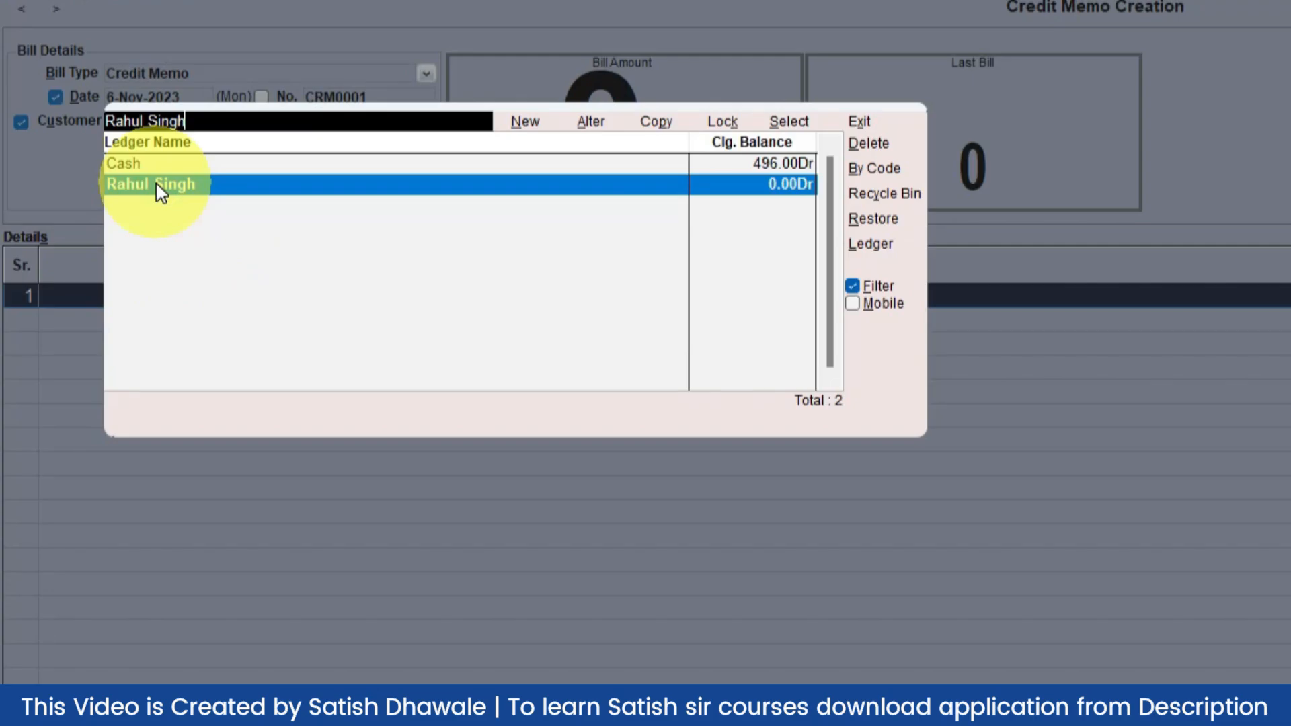
# Bill the new customer on credit memo CRM0001 for 5 MOUSE at rate 190
pyautogui.doubleClick(156, 187)
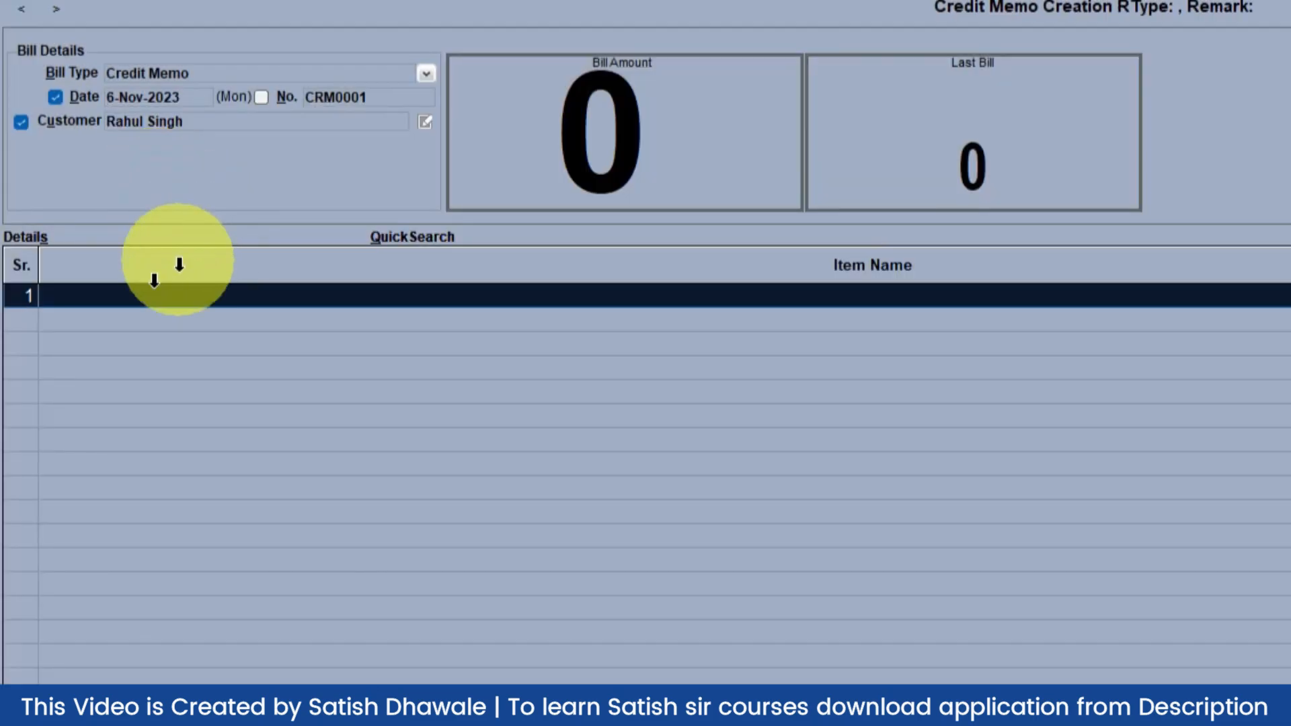
pyautogui.click(119, 296)
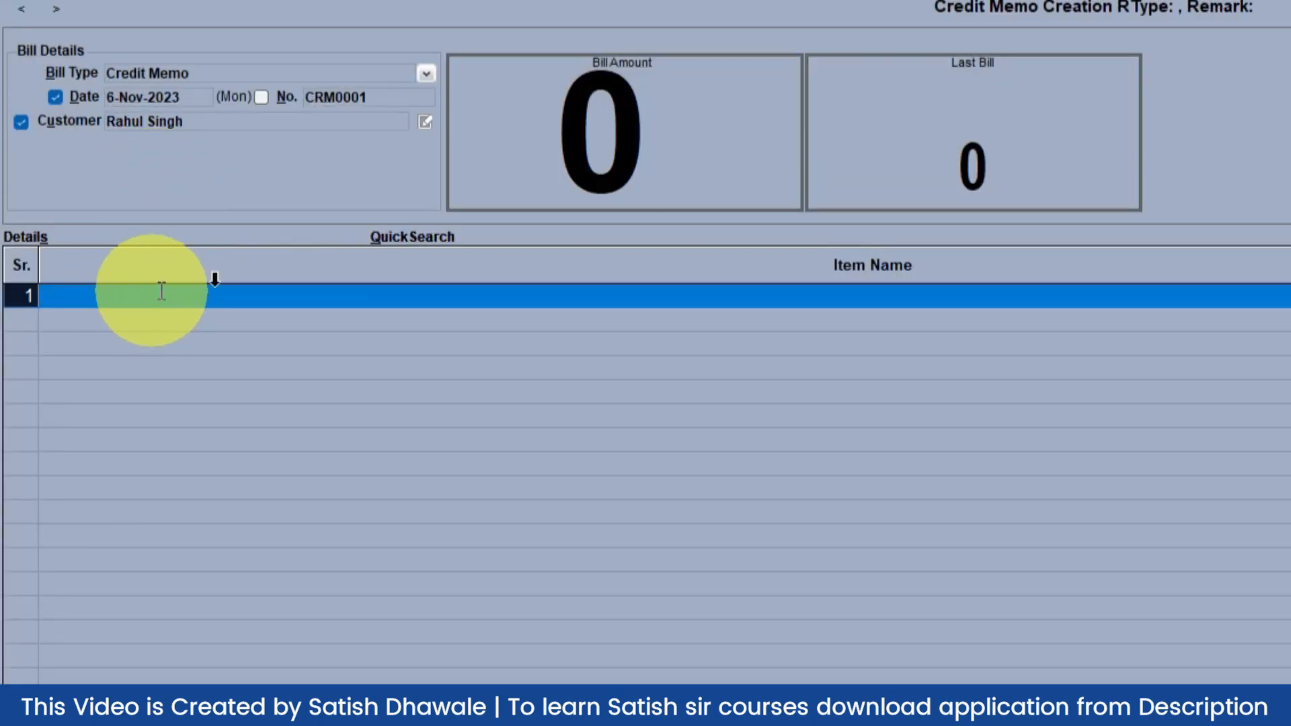
pyautogui.write('M')
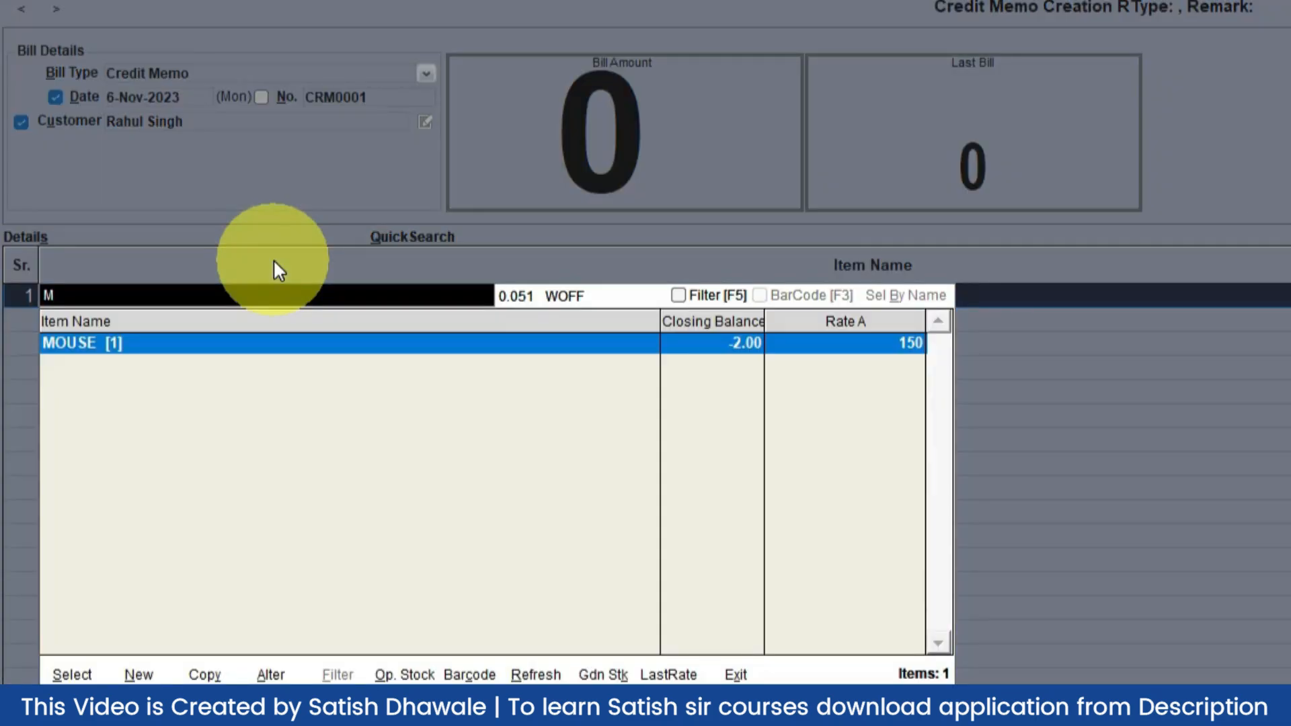
pyautogui.press('Return')
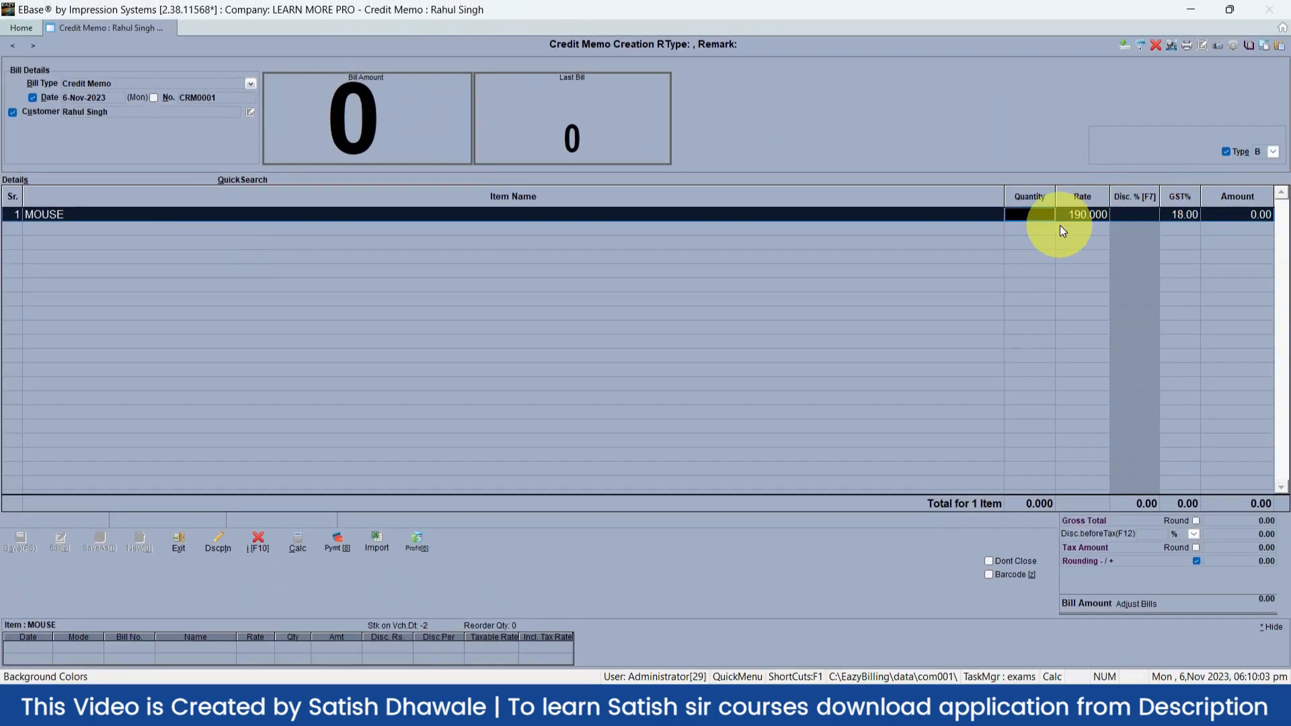
pyautogui.write('5')
pyautogui.press('Return')
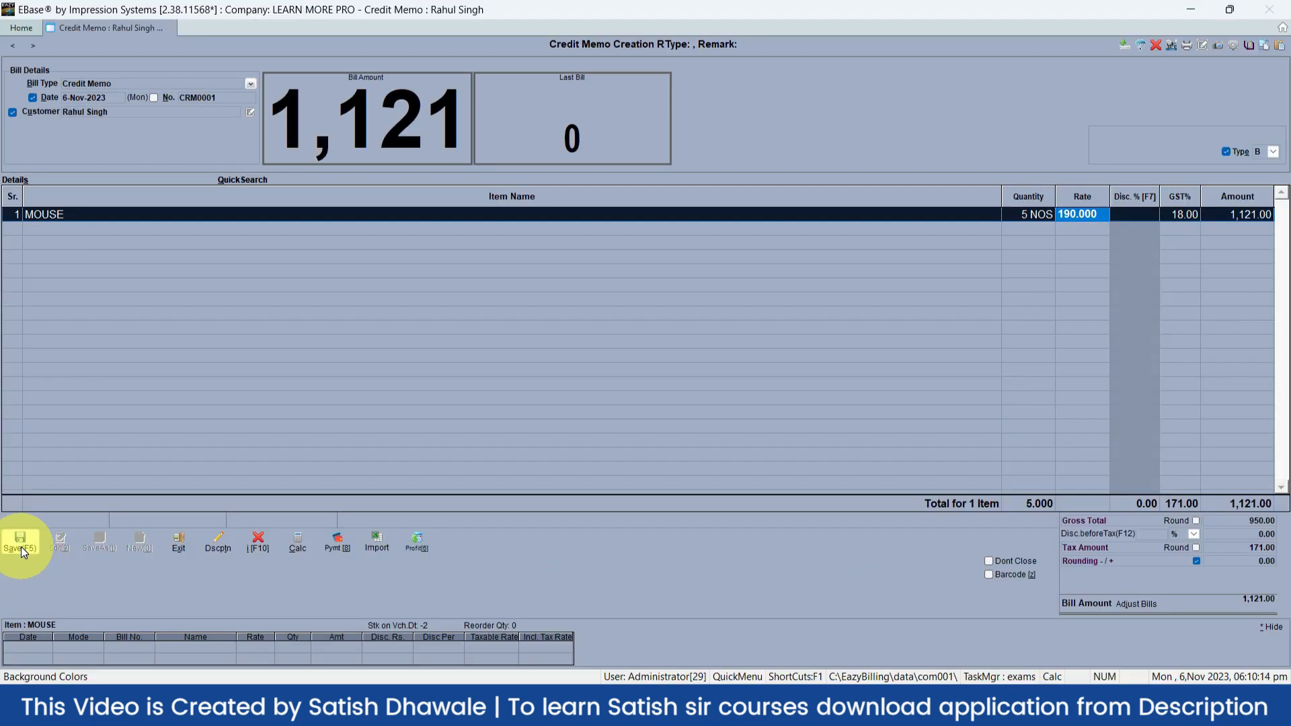
# Save credit memo CRM0001 with the Save & Print option
pyautogui.click(21, 546)
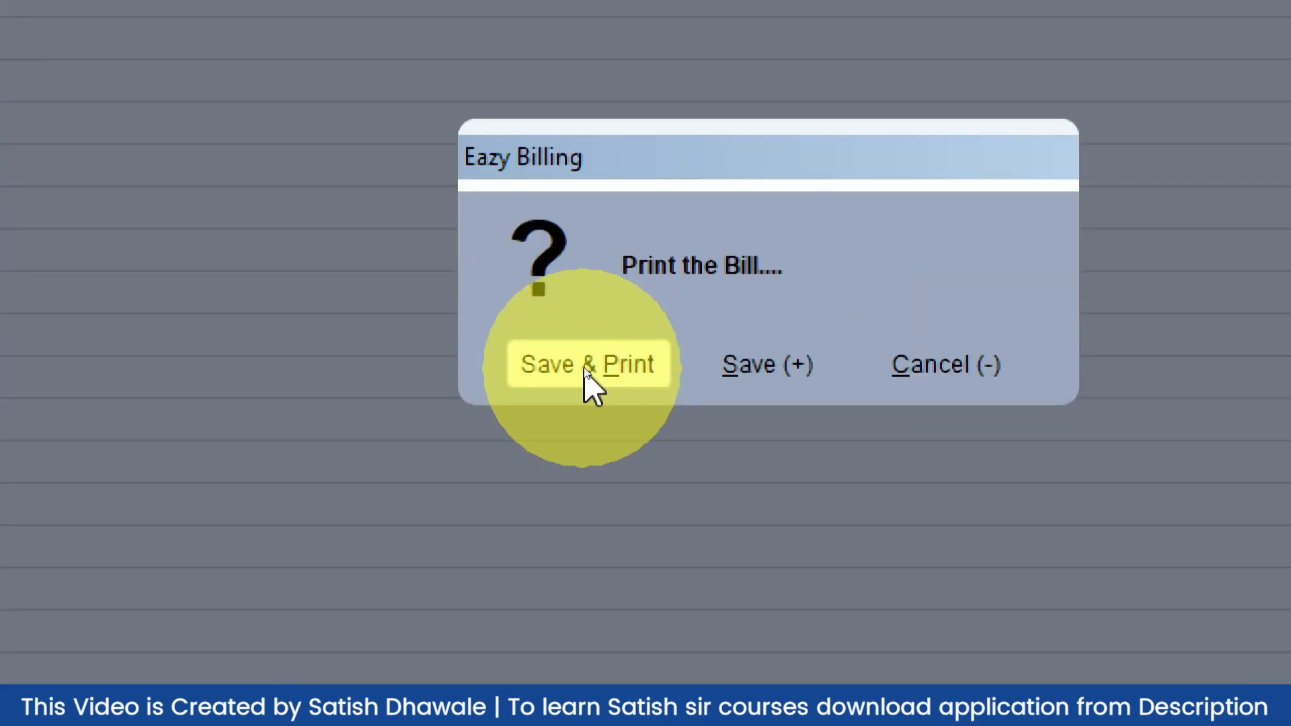
pyautogui.click(584, 370)
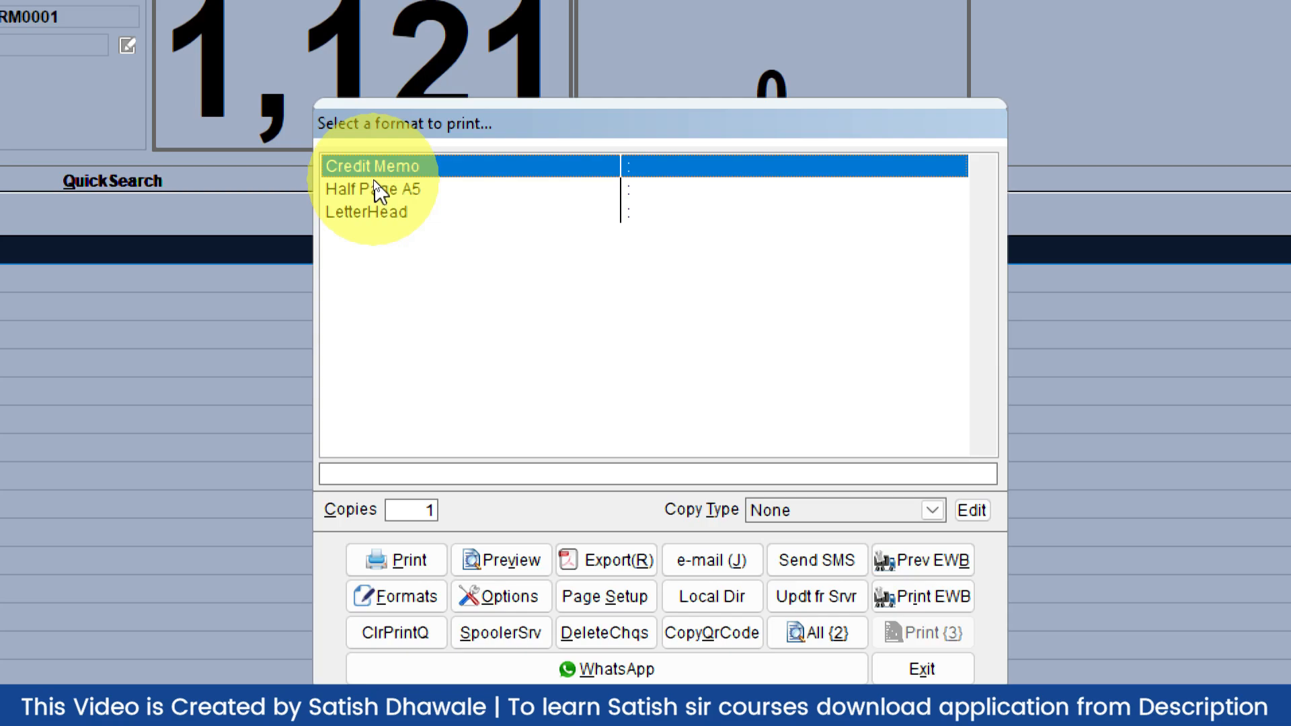
# Preview CRM0001 in the LetterHead format after briefly checking the print formats editor
pyautogui.click(380, 212)
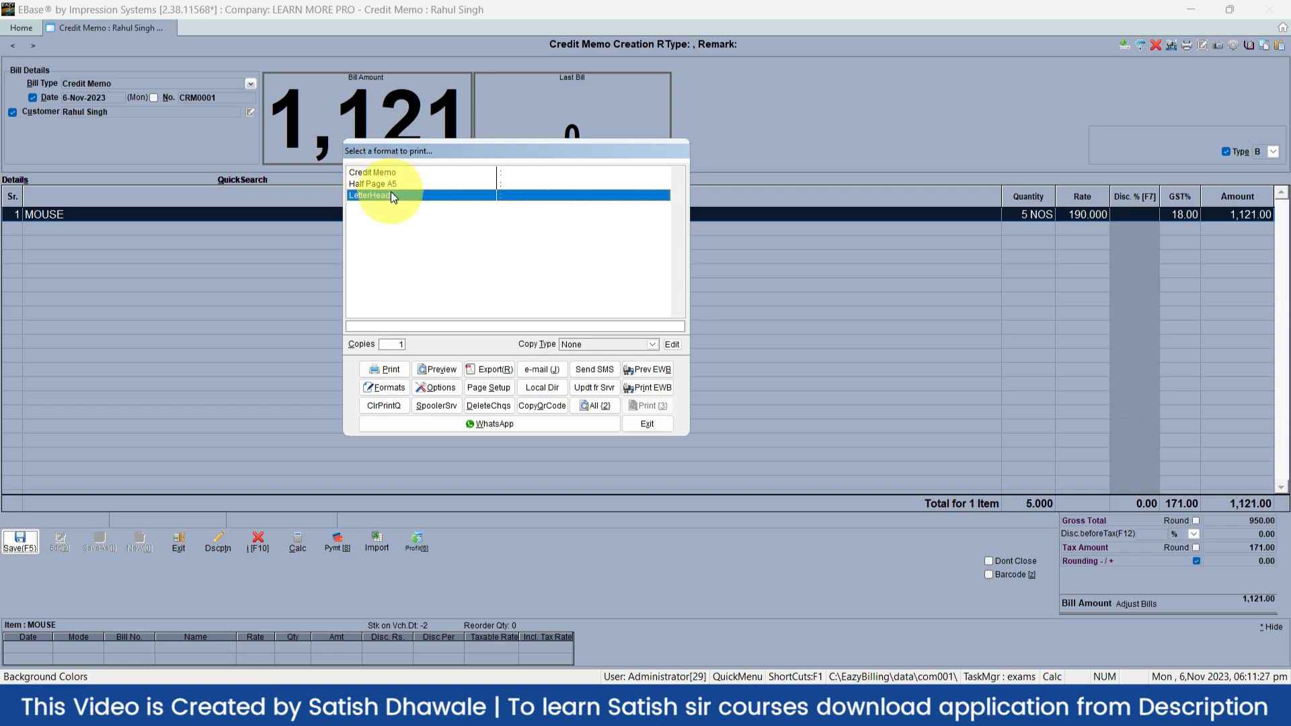
pyautogui.click(385, 388)
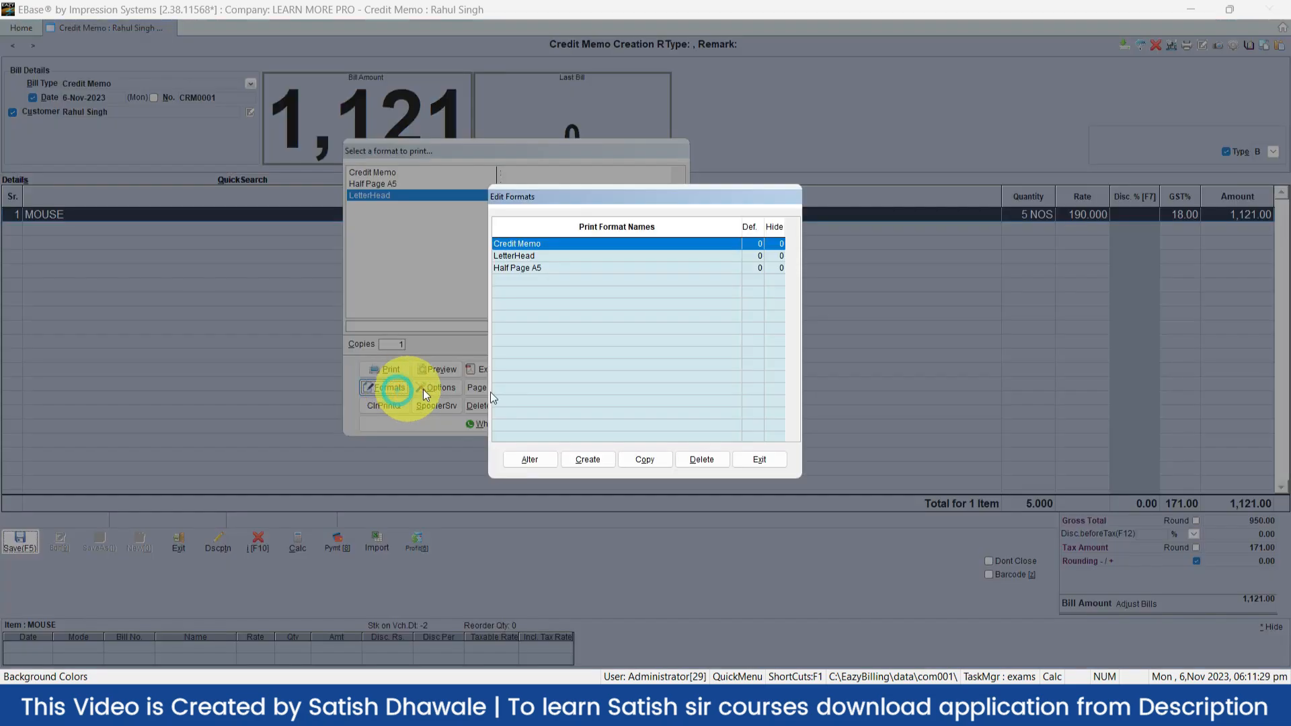
pyautogui.click(782, 460)
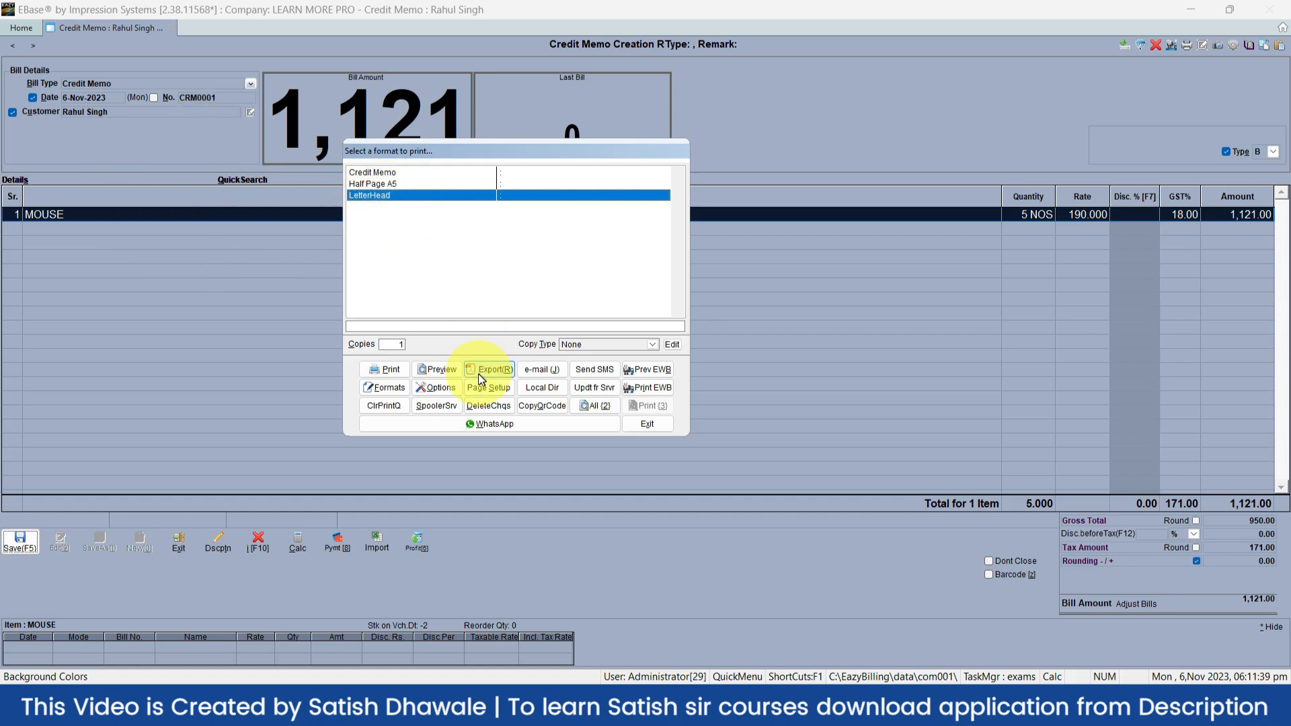
pyautogui.click(445, 370)
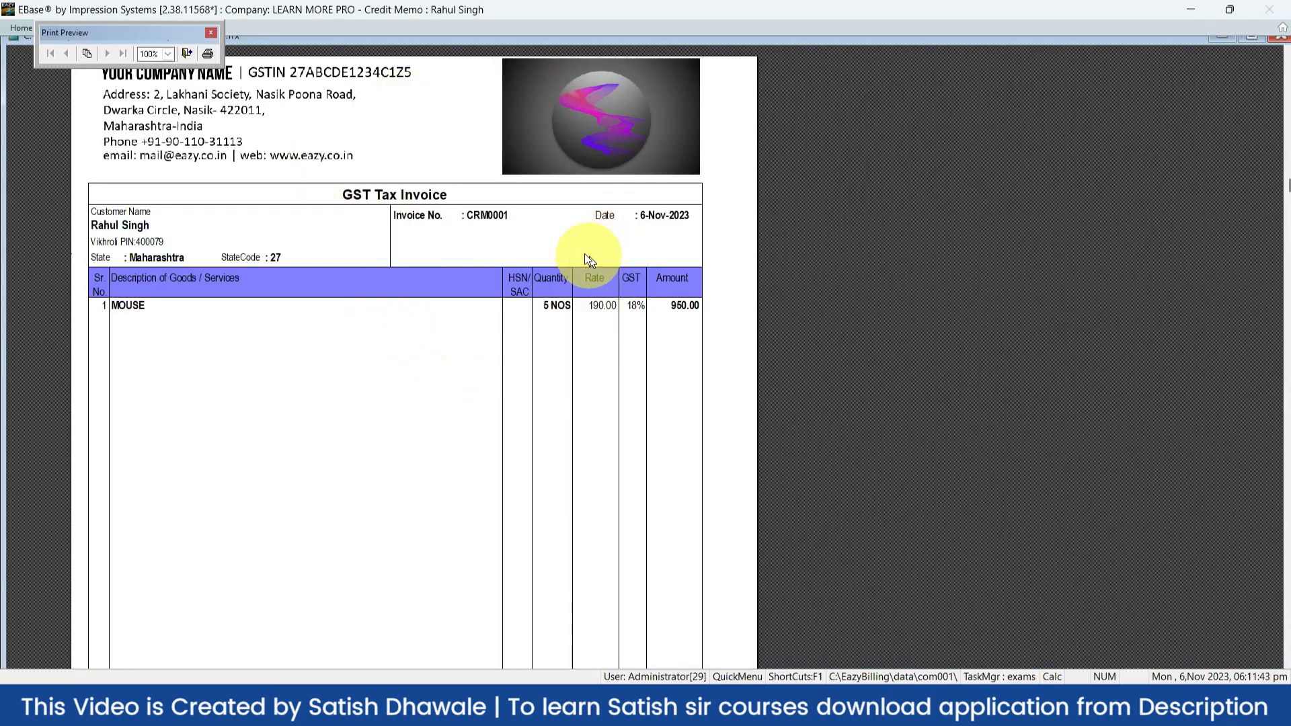
pyautogui.press('Escape')
# Preview the memo in the Half Page A5 and then Credit Memo formats
pyautogui.click(382, 185)
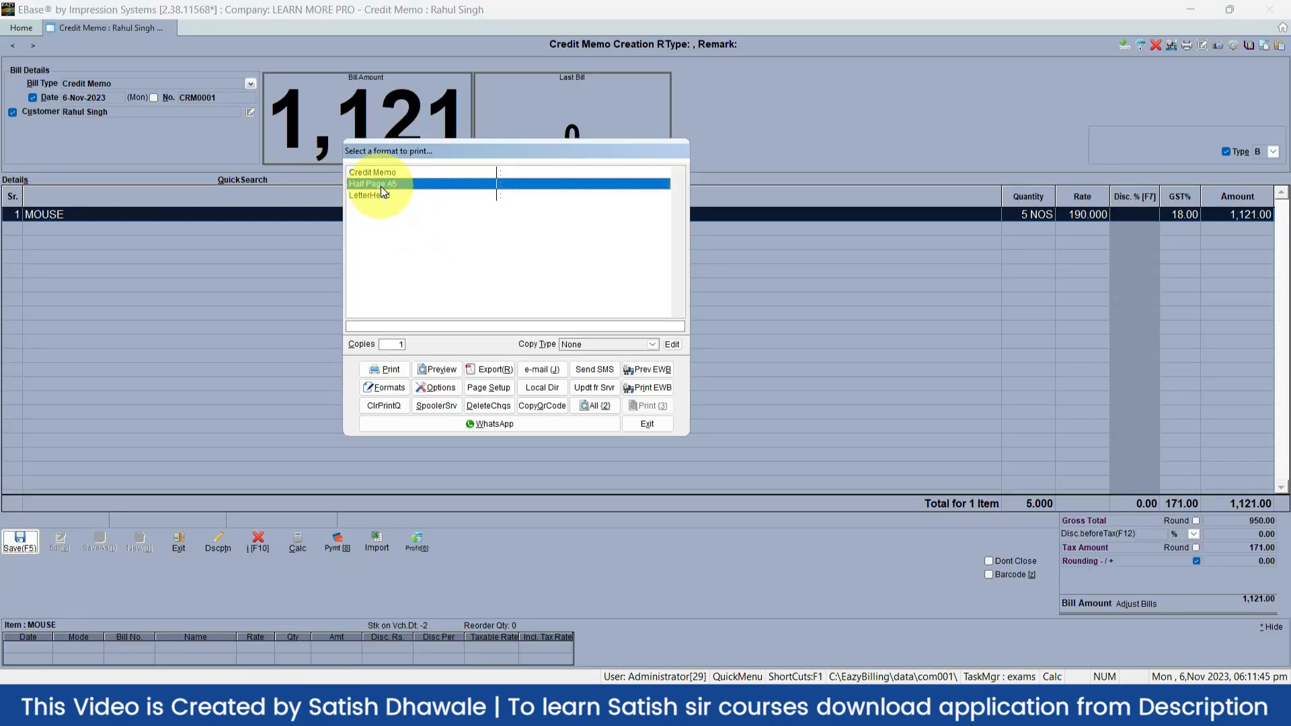
pyautogui.click(453, 370)
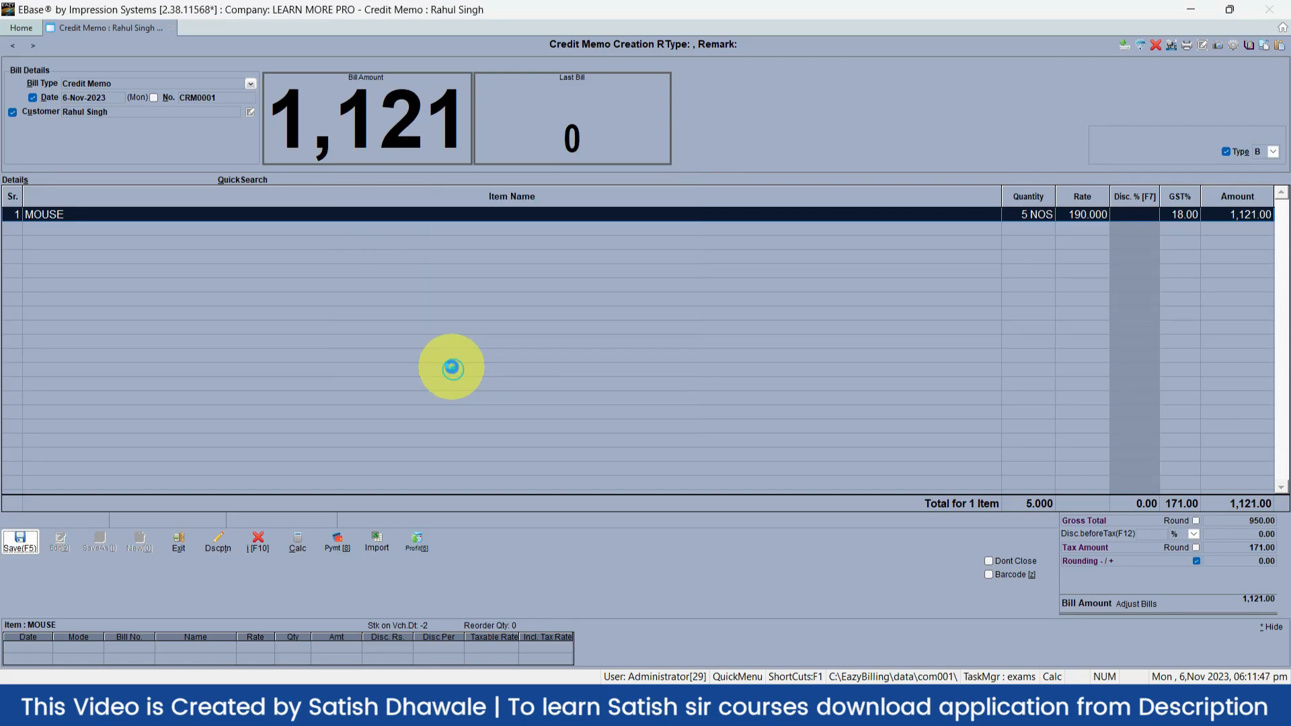
pyautogui.press('Escape')
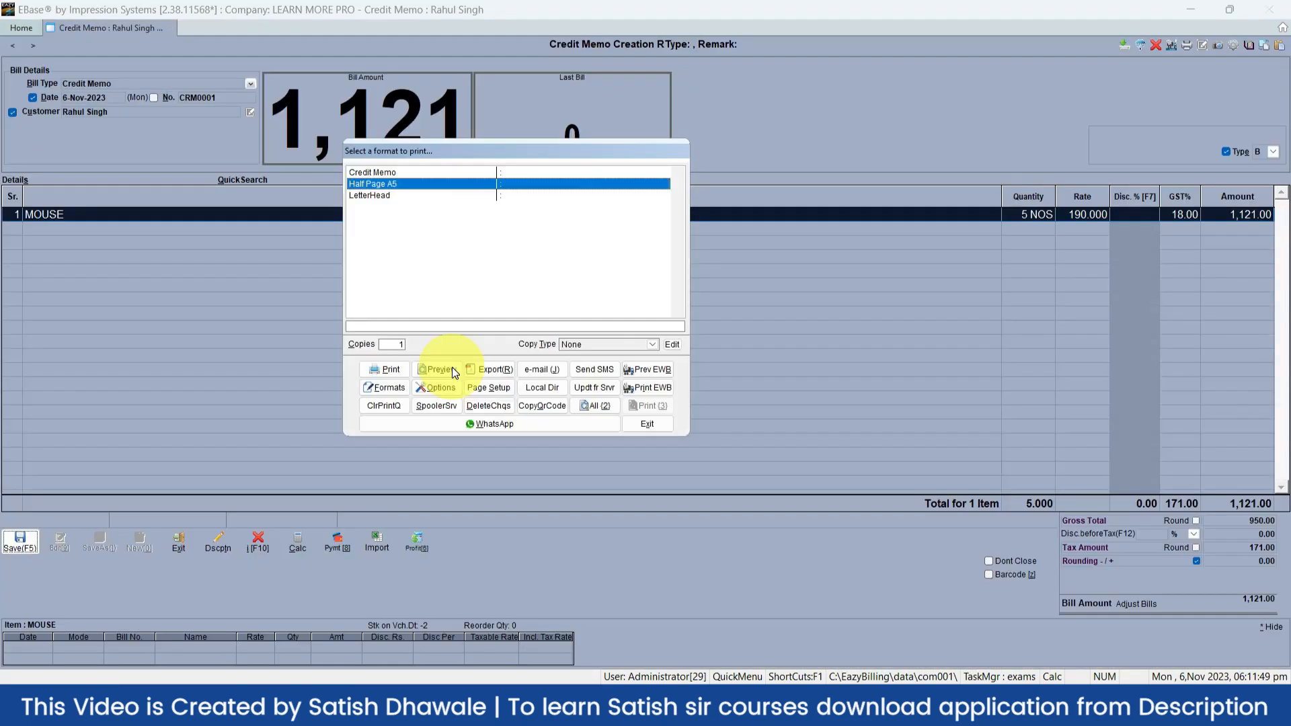
pyautogui.click(397, 175)
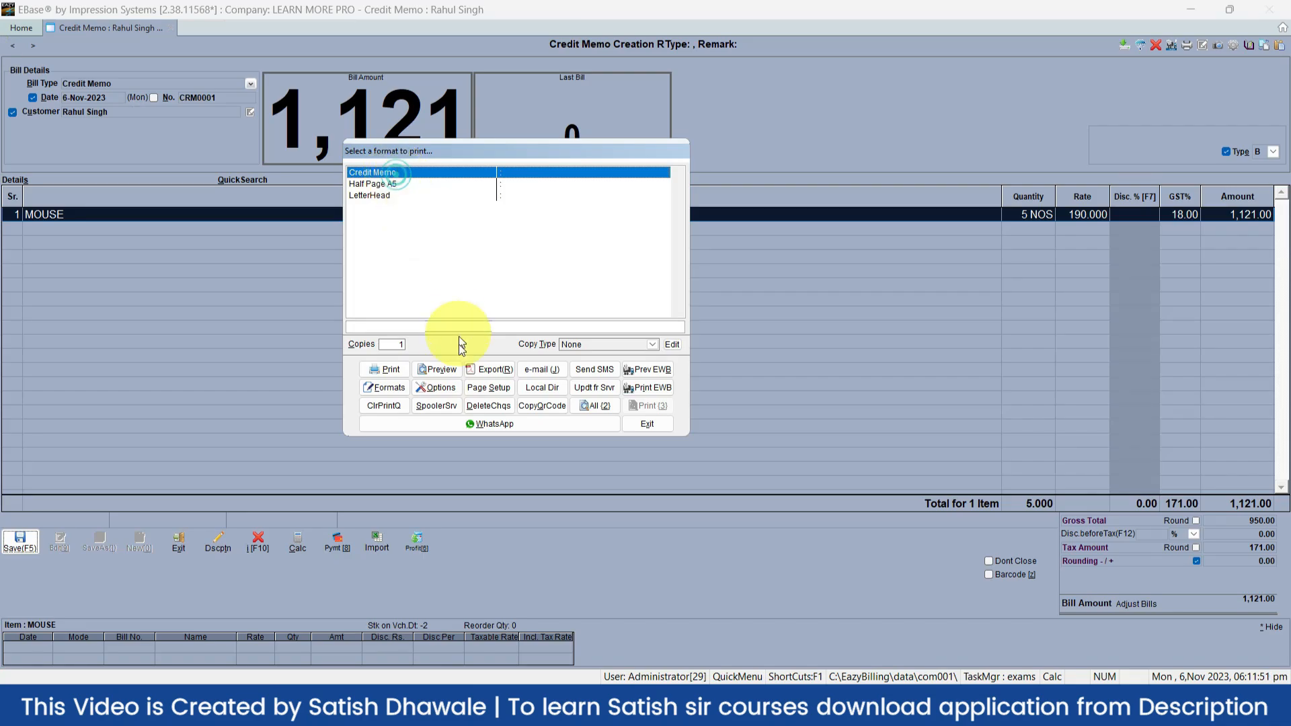
pyautogui.click(451, 370)
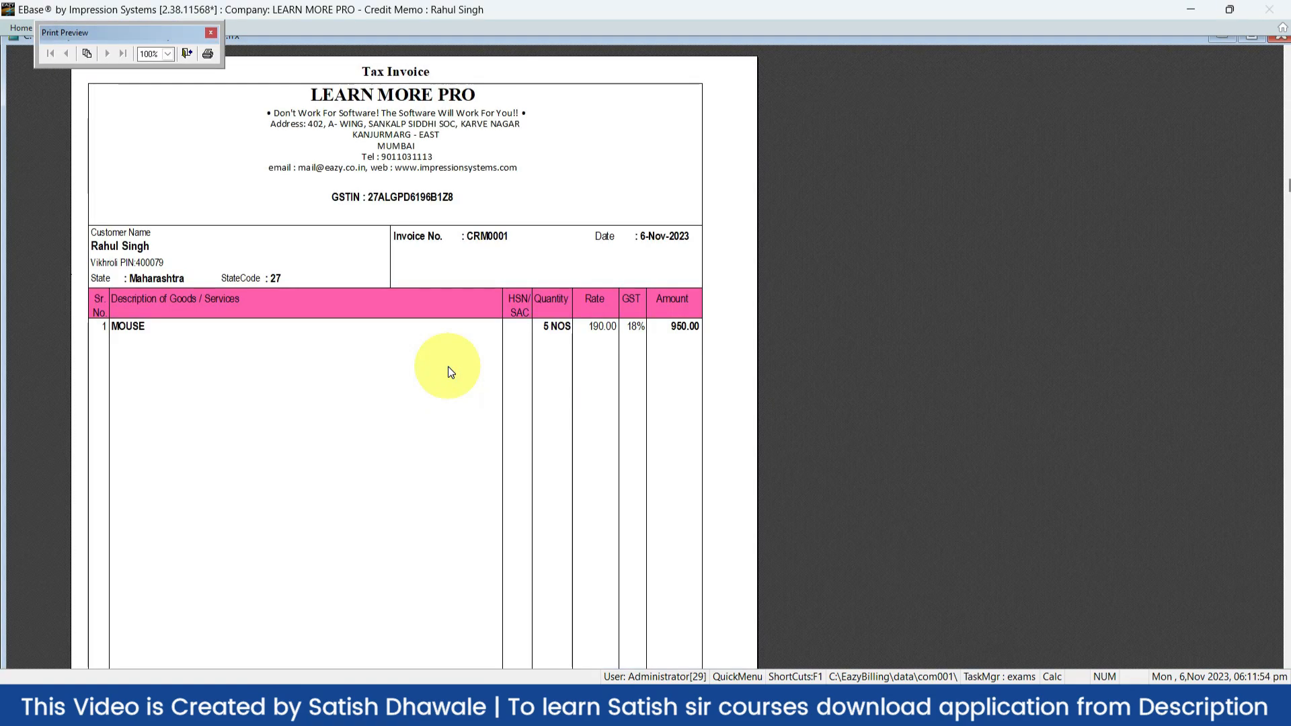
pyautogui.press('Escape')
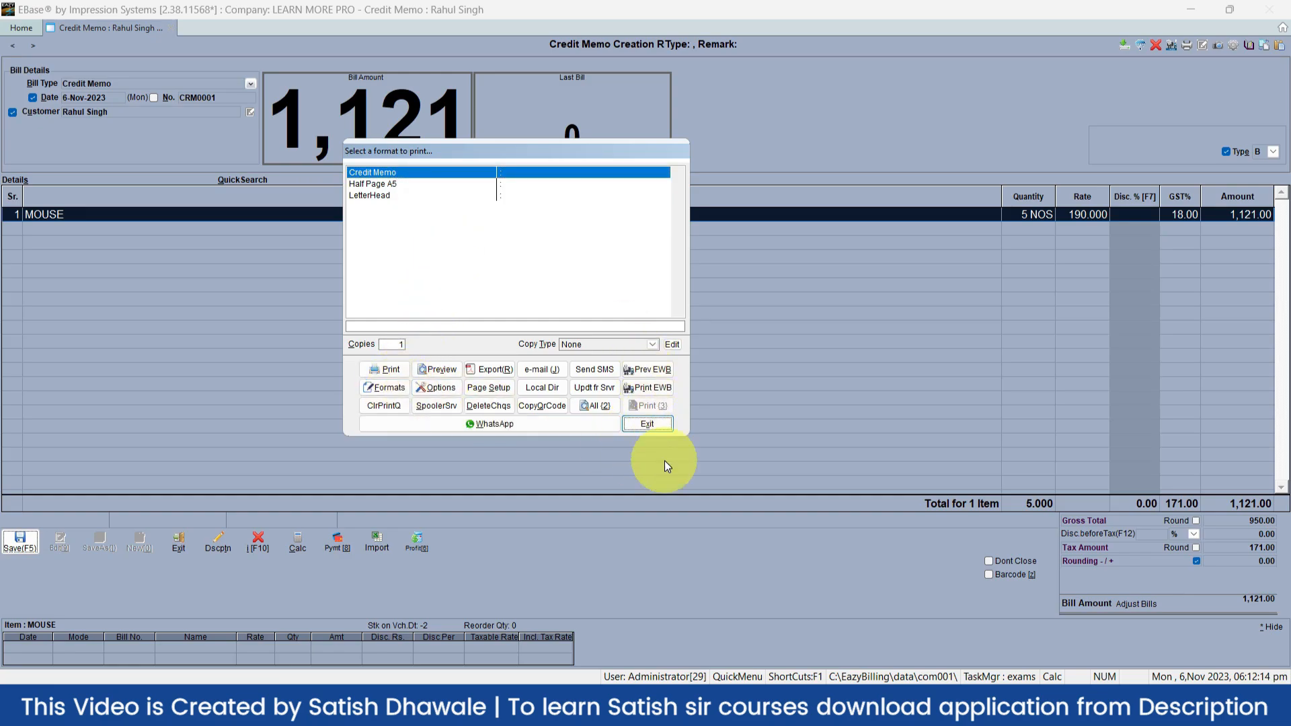
# Exit the print window to save the 1,121 memo and close the form back to Home
pyautogui.click(660, 426)
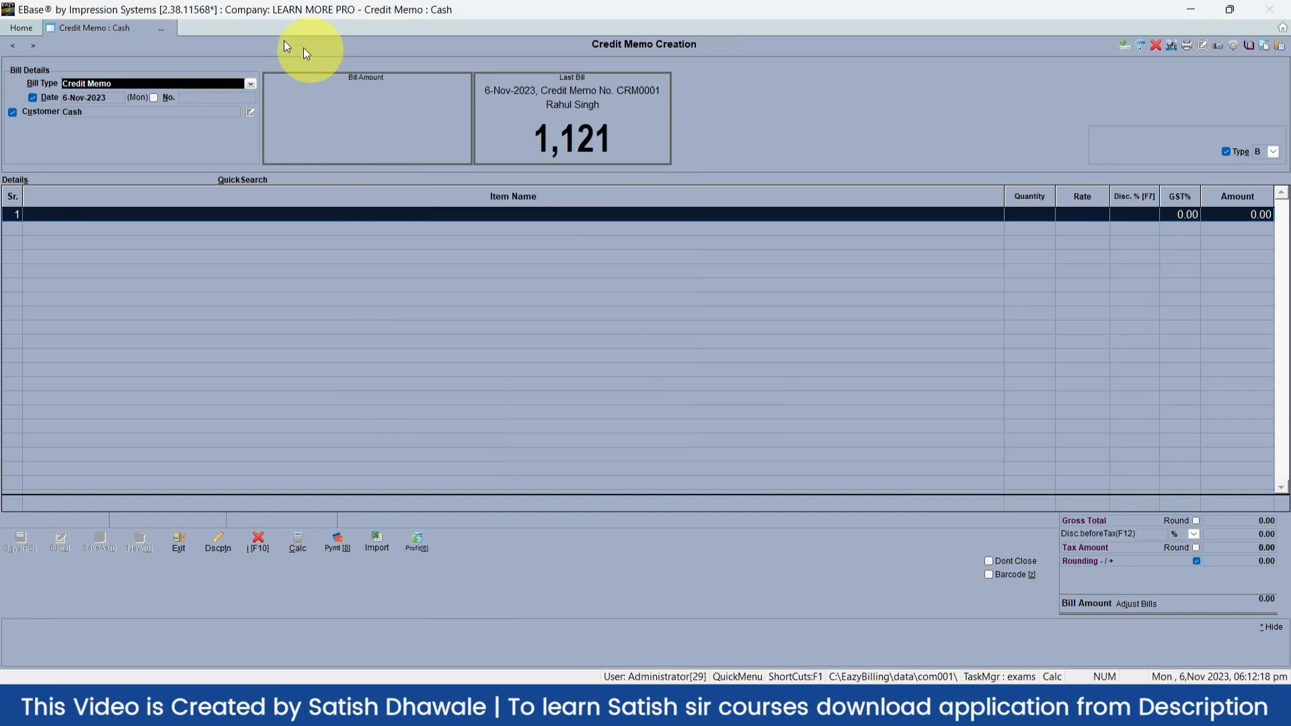
pyautogui.press('Escape')
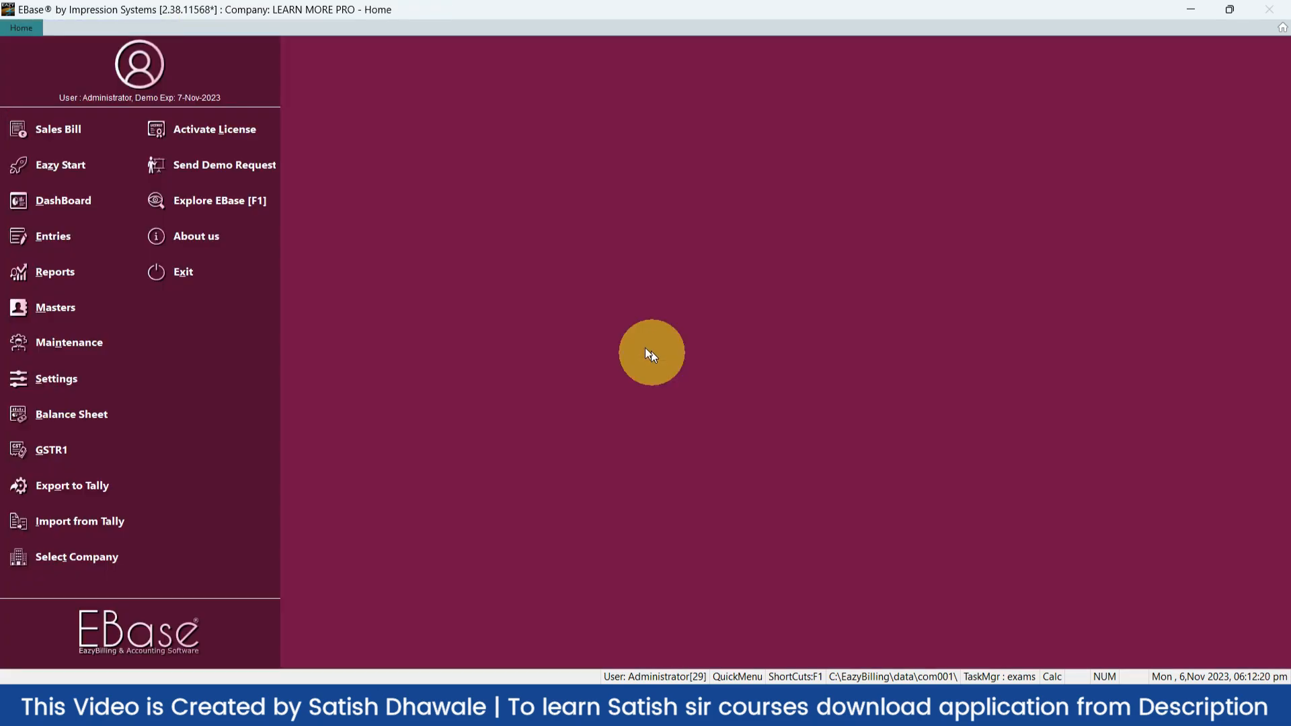
pyautogui.click(78, 172)
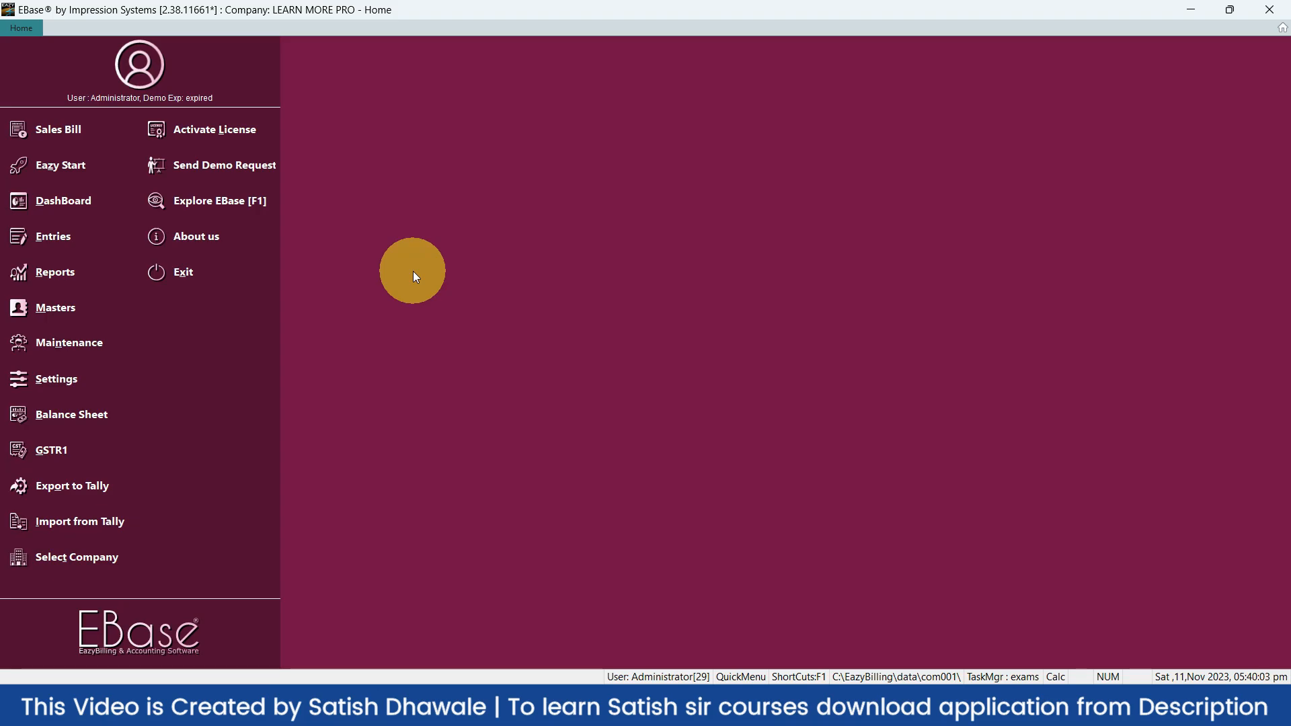
# Start credit memo CRM0002 with MOUSE on line 1, then open another blank memo with F3
pyautogui.press('F8')
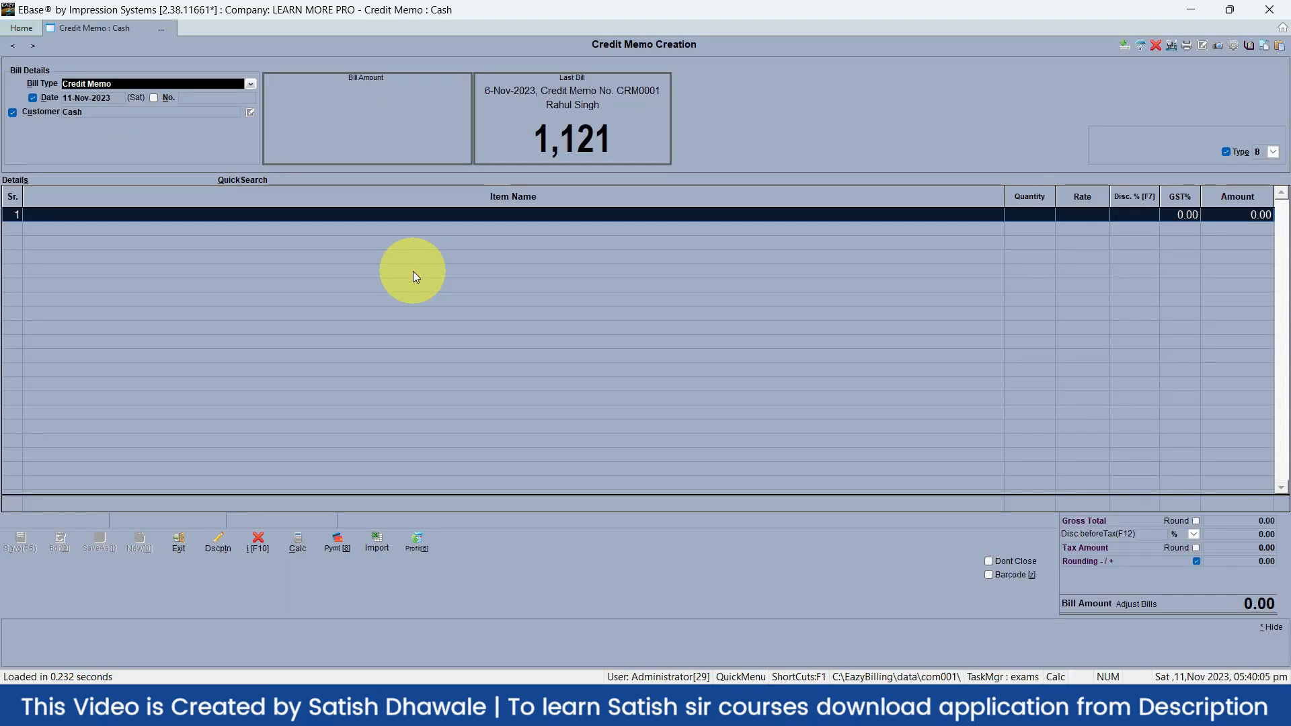
pyautogui.click(41, 214)
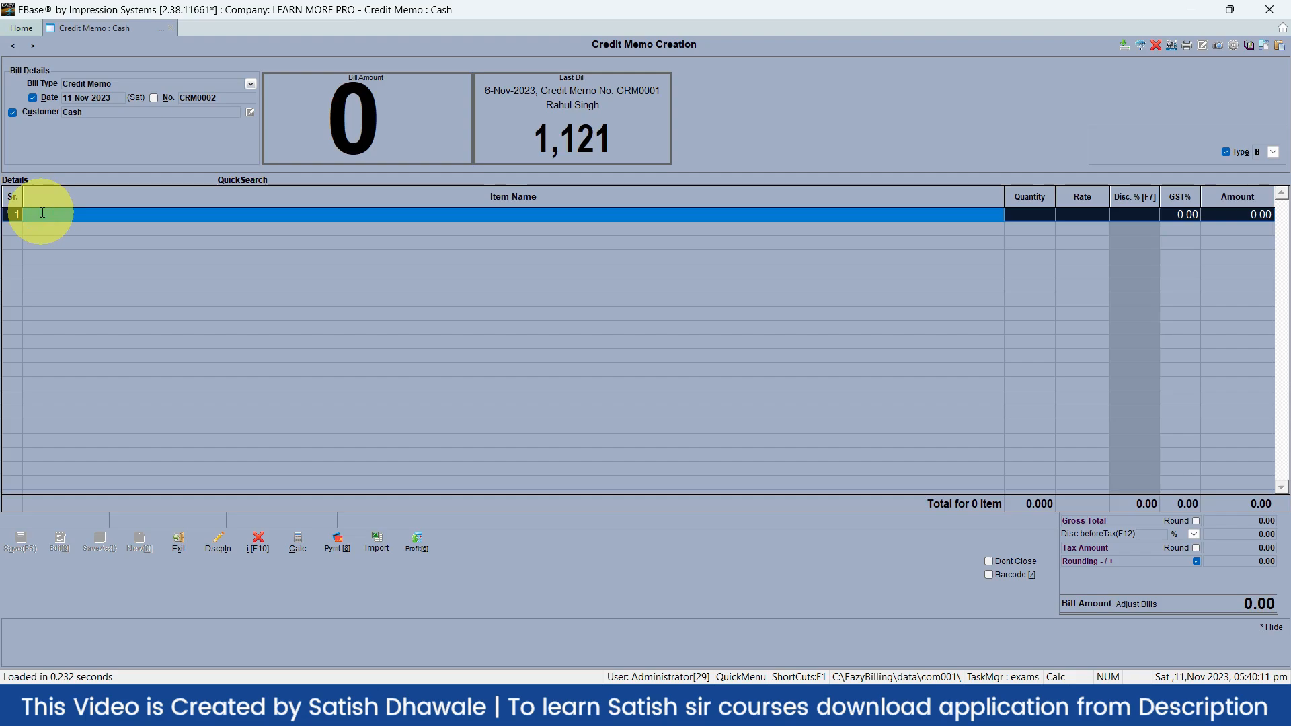
pyautogui.write('mo')
pyautogui.press('Return')
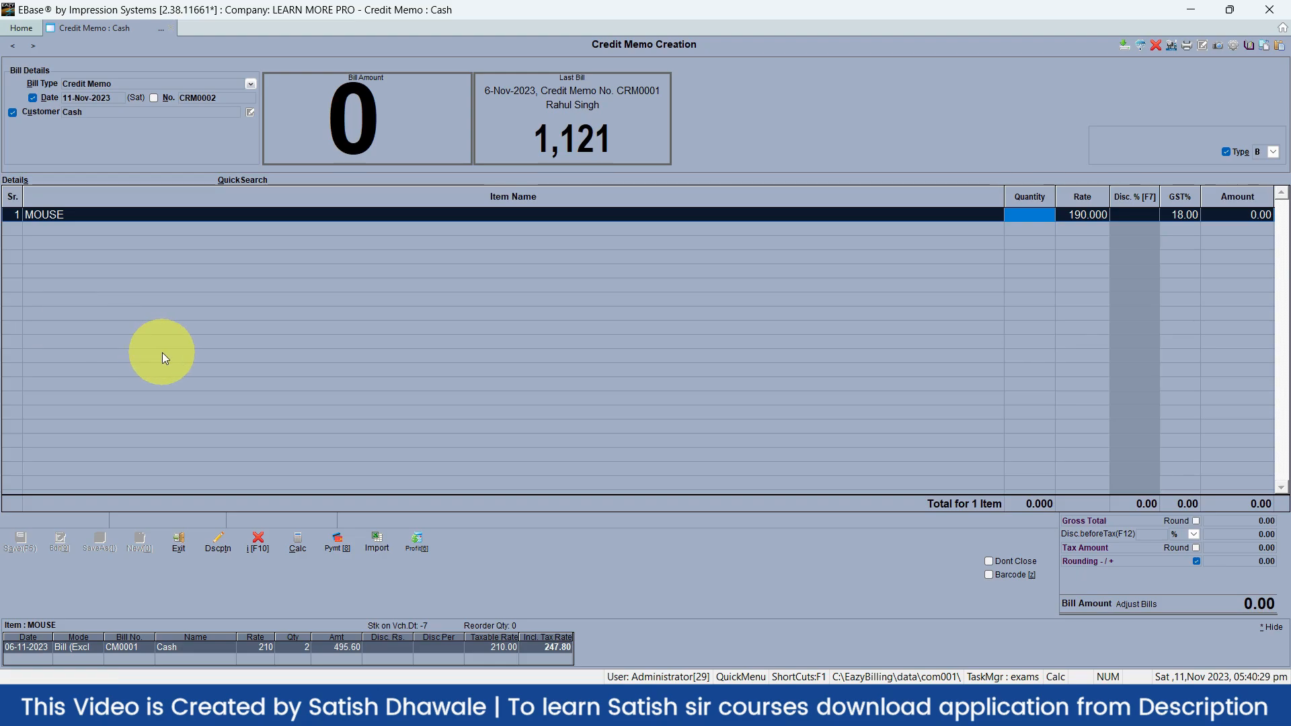
pyautogui.press('F3')
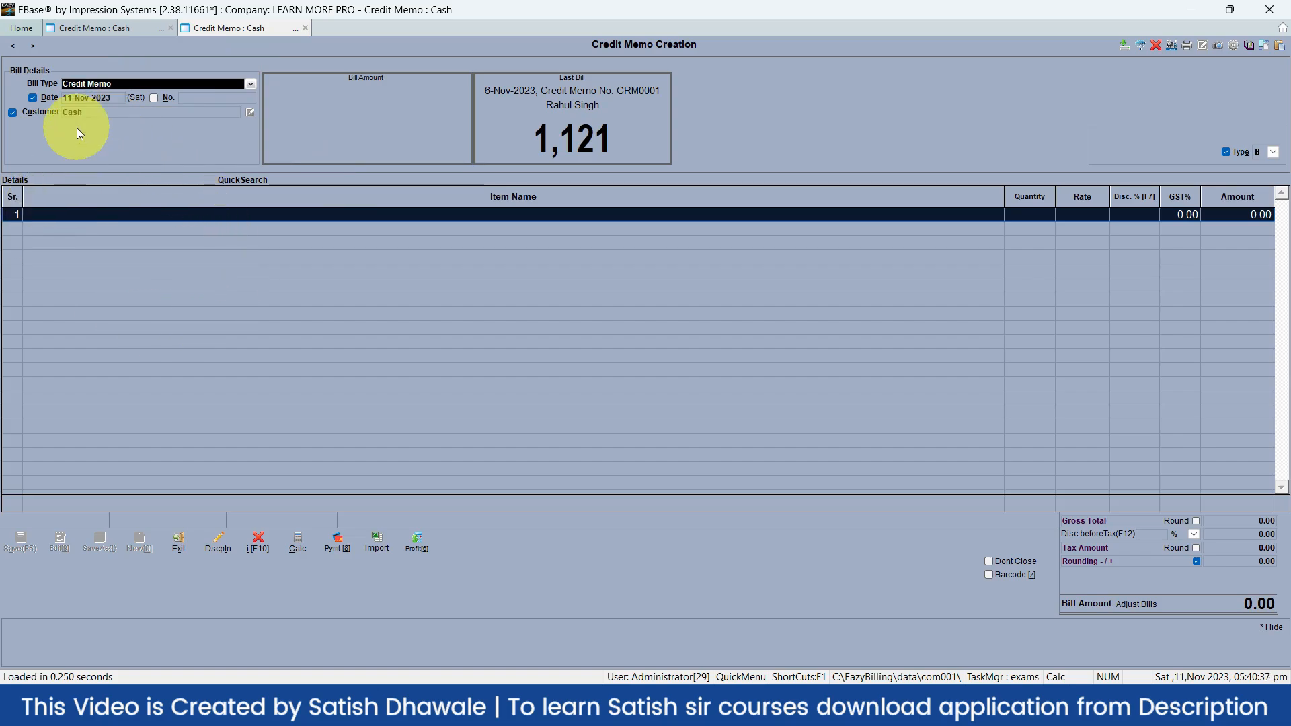
# Switch between the two Credit Memo : Cash tabs, then open the Balance Sheet with Ctrl+B
pyautogui.click(87, 30)
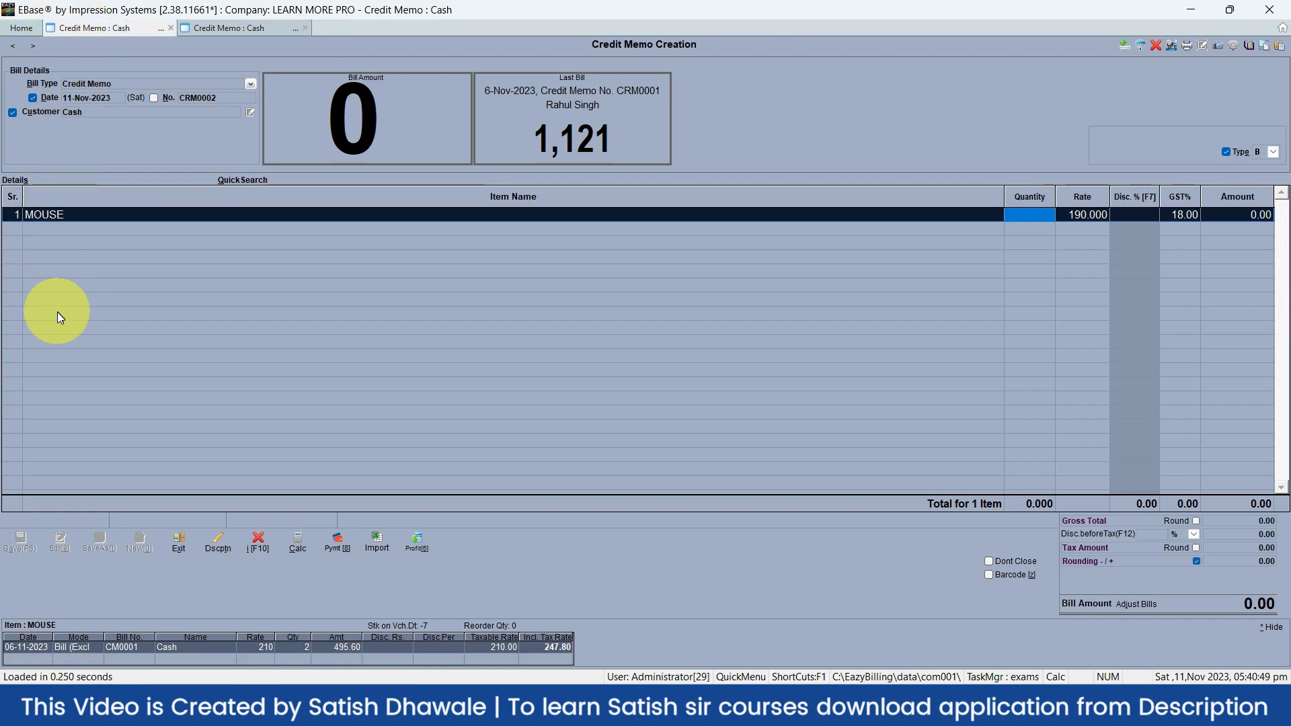
pyautogui.click(250, 31)
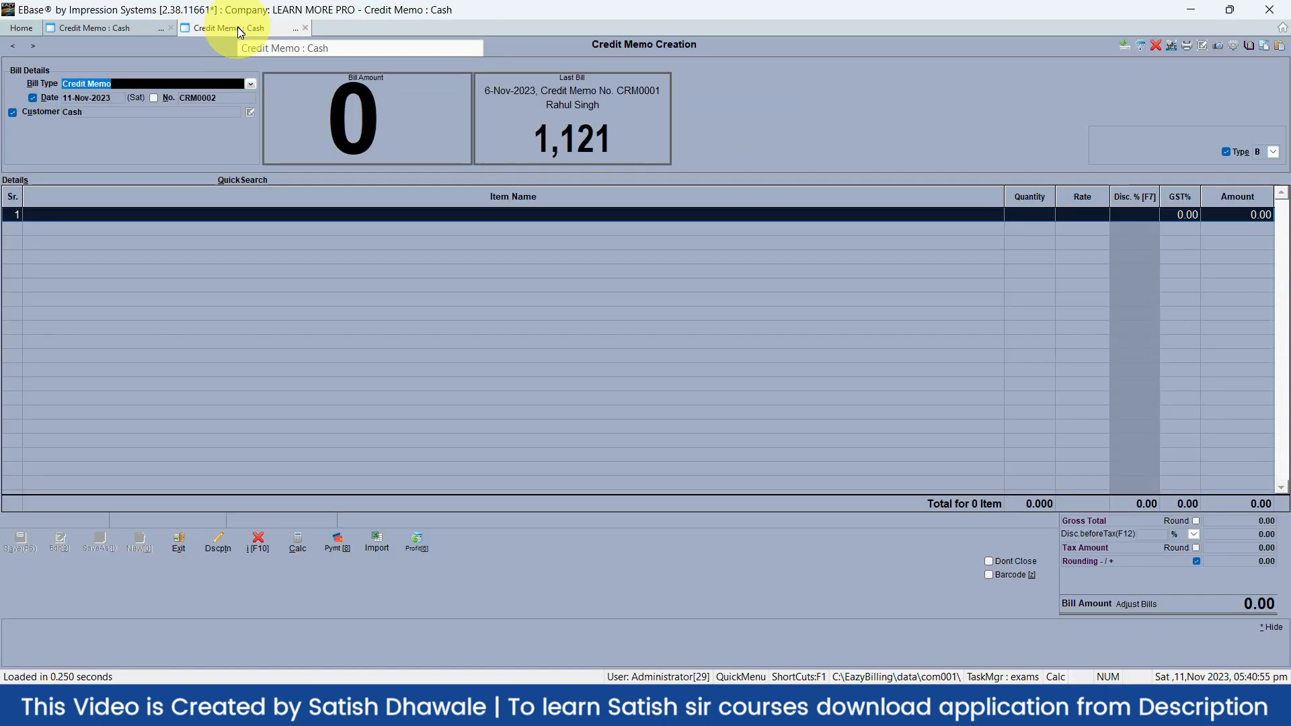
pyautogui.click(103, 27)
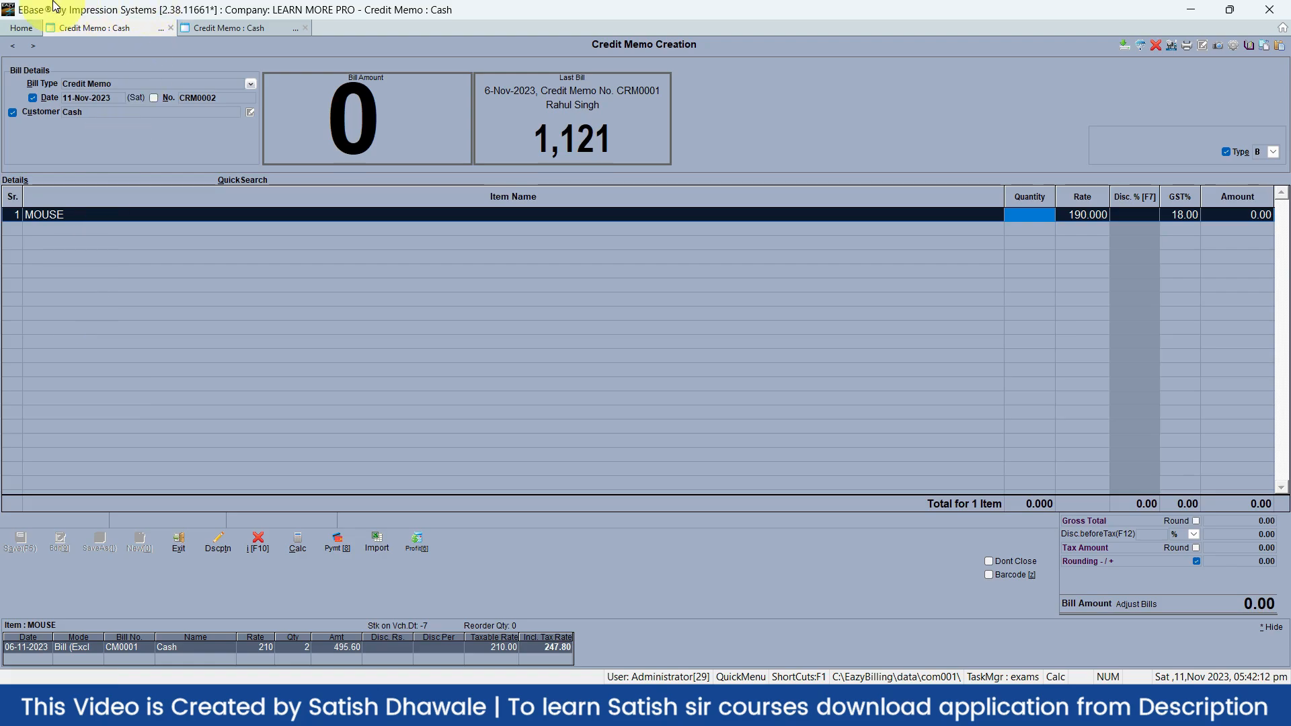
pyautogui.hotkey('ctrl', 'b')
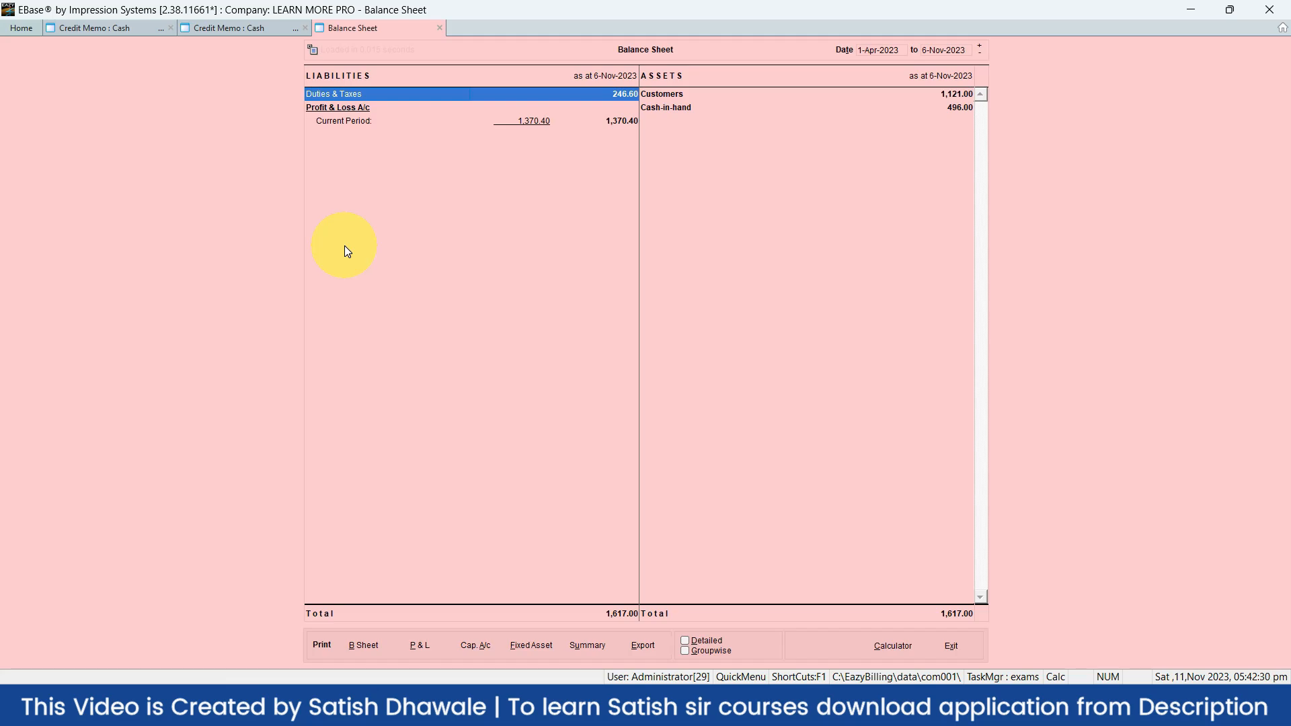
# Open Profit & Loss A/c, Trial Balance and a new Purchase Invoice with Alt+P, Ctrl+T, Ctrl+D
pyautogui.hotkey('alt', 'p')
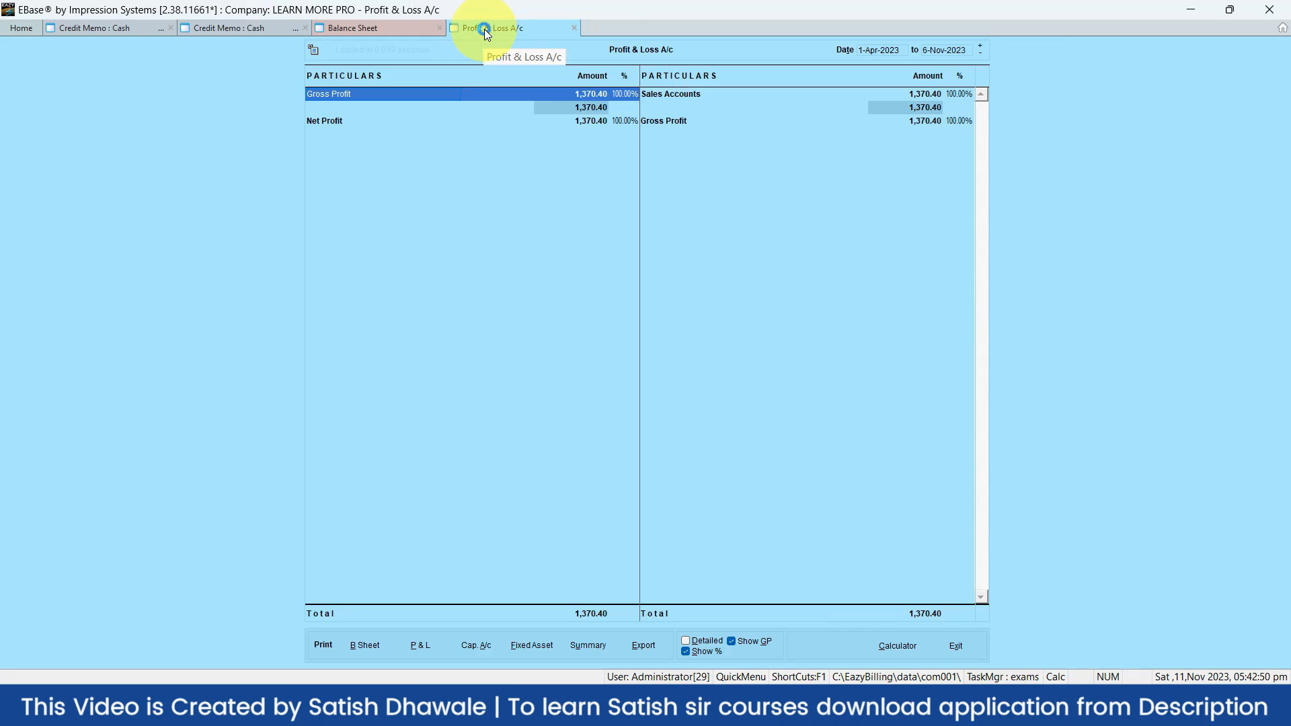
pyautogui.hotkey('ctrl', 't')
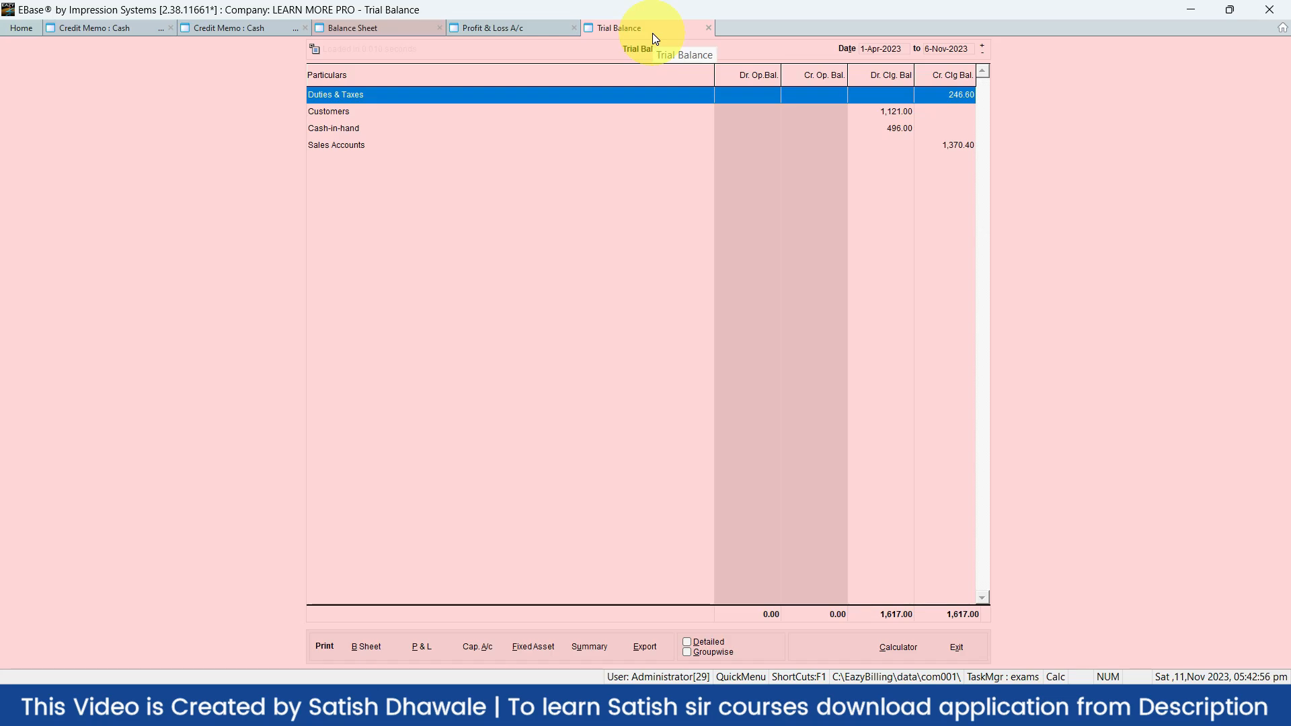
pyautogui.hotkey('ctrl', 'd')
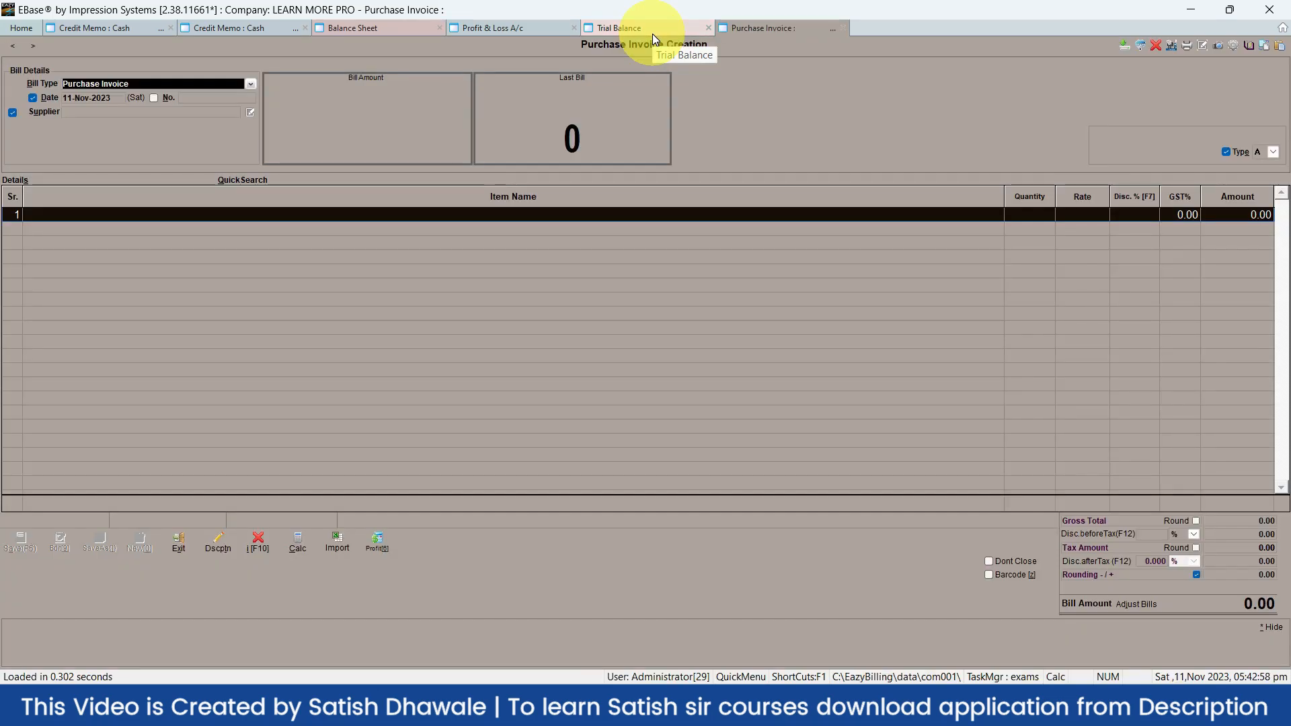
# Cycle through all open tabs by clicking and with Ctrl+Tab, ending on the Balance Sheet
pyautogui.click(90, 27)
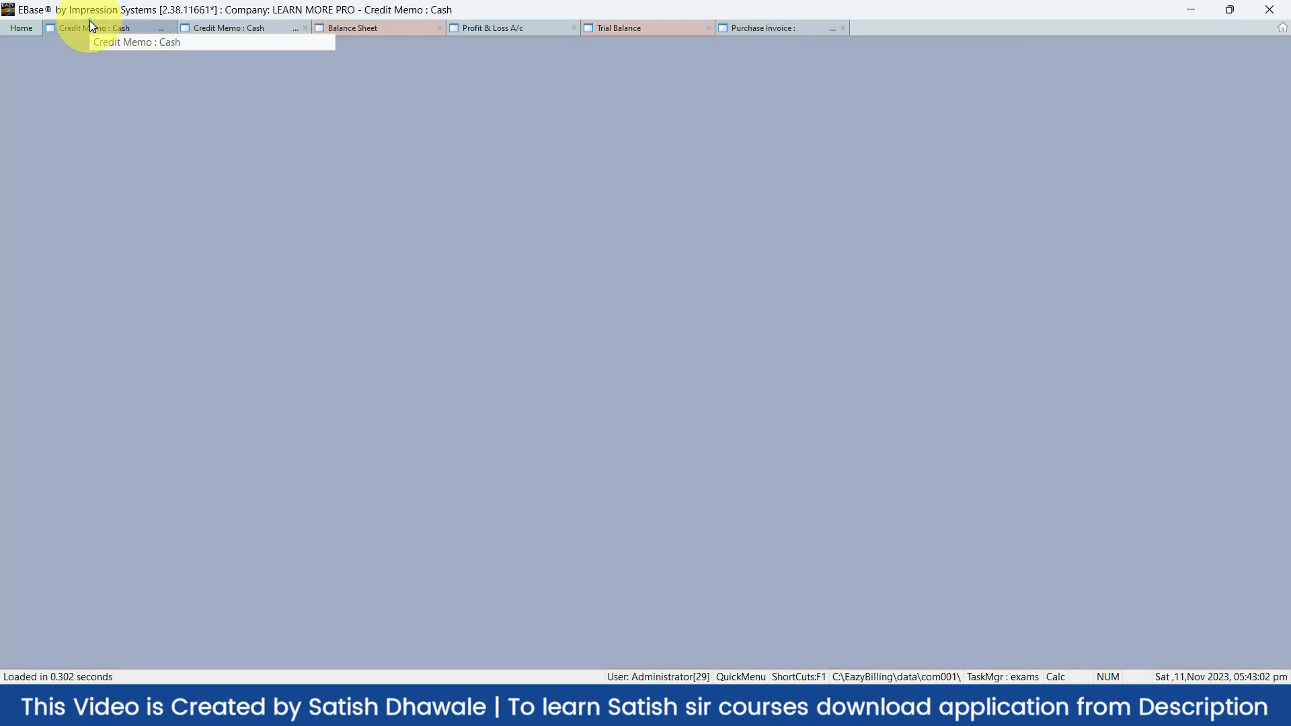
pyautogui.click(268, 27)
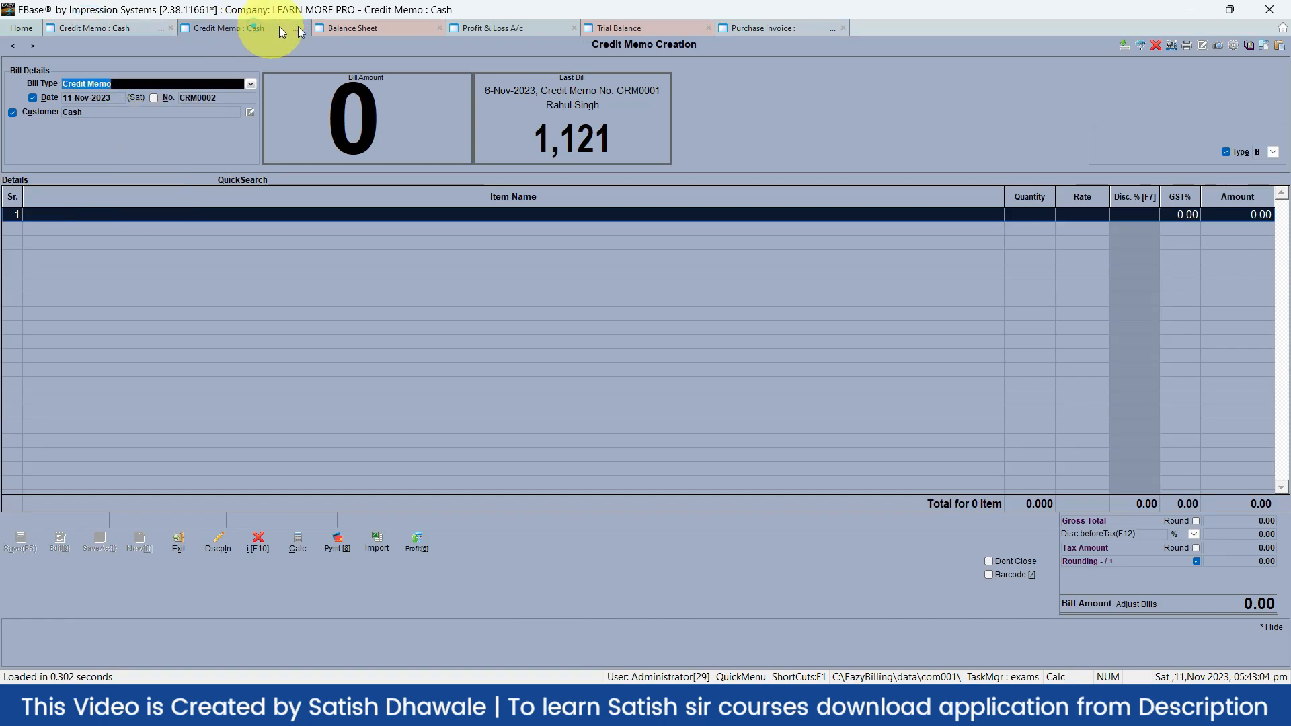
pyautogui.click(381, 26)
pyautogui.click(524, 27)
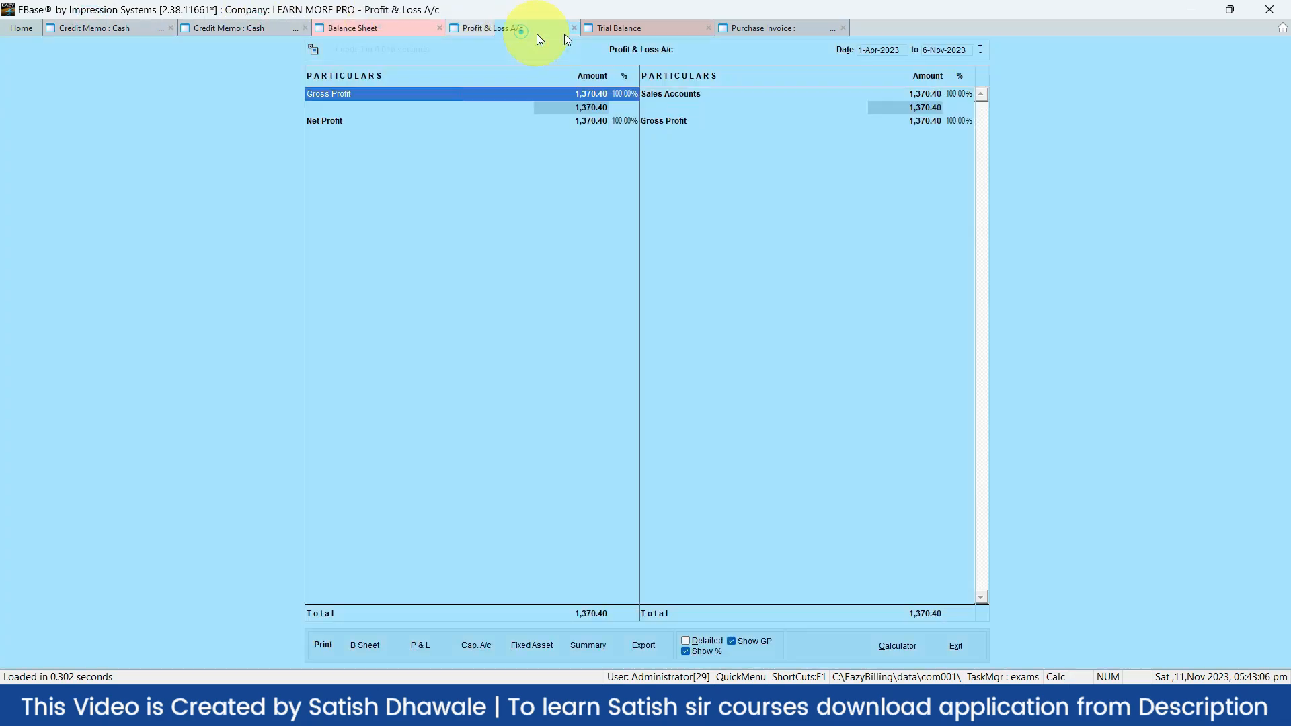
pyautogui.click(631, 31)
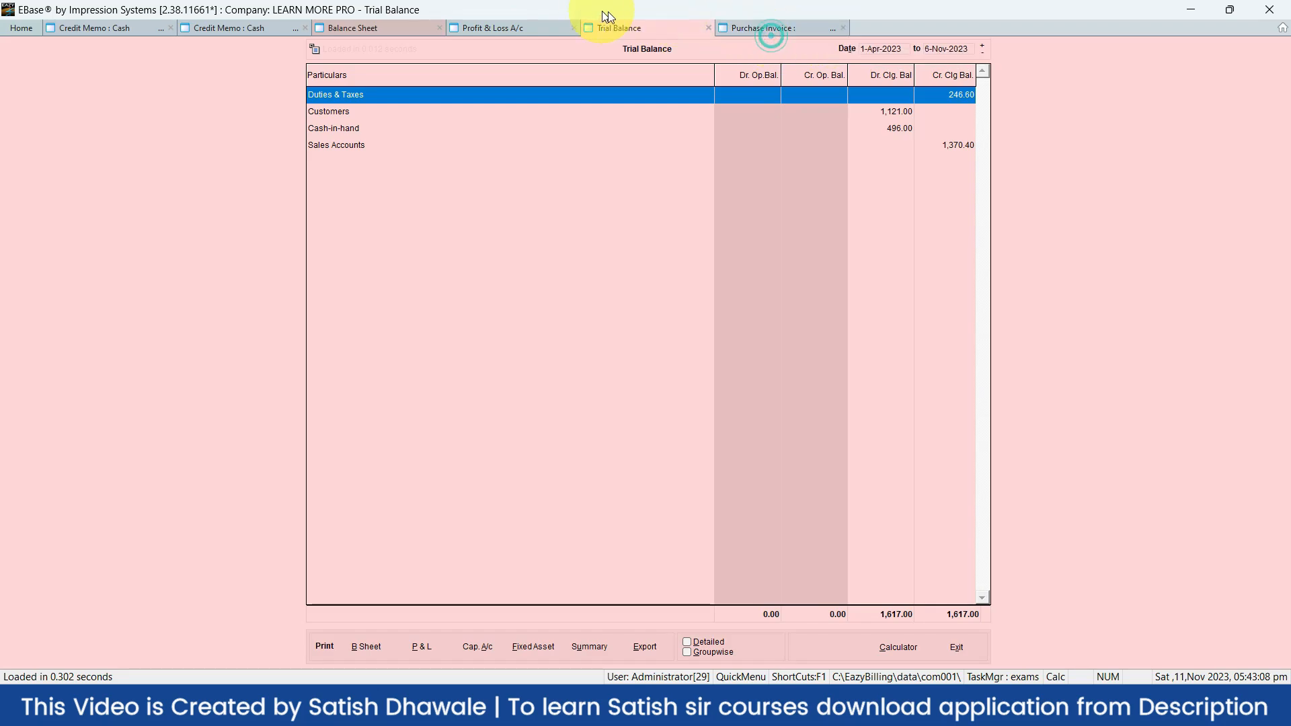
pyautogui.click(763, 27)
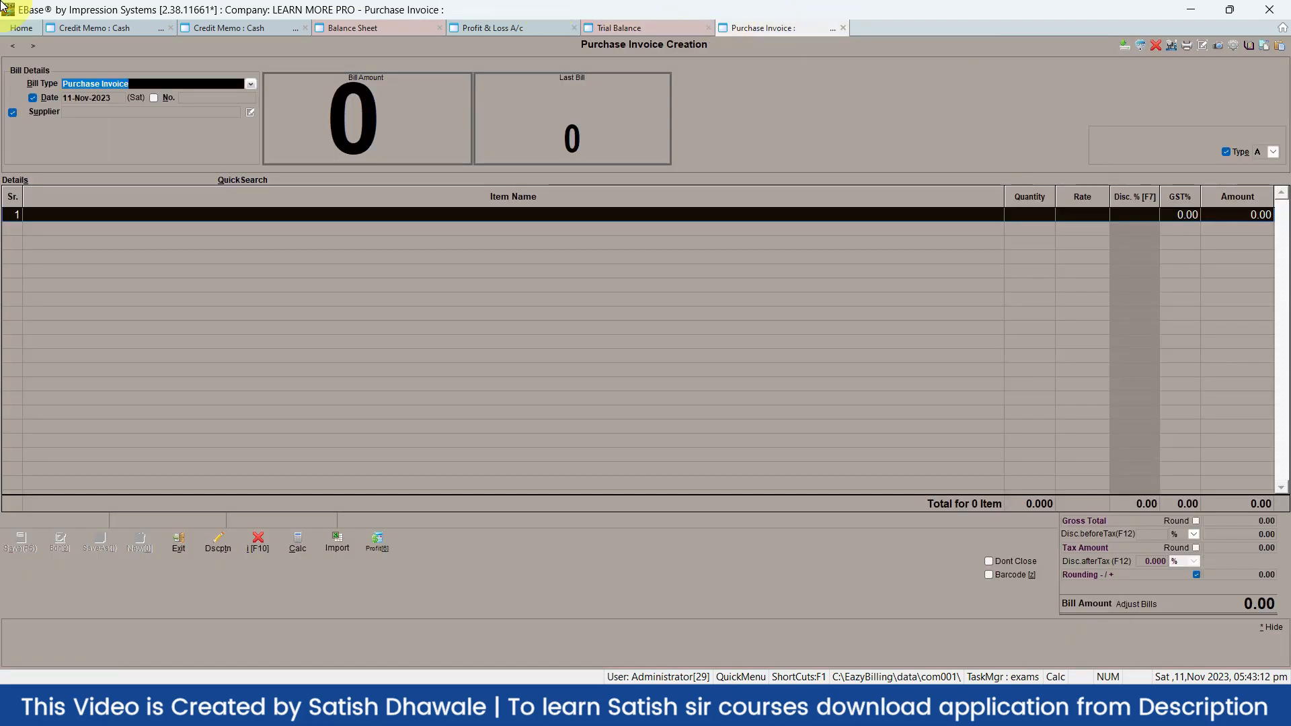
pyautogui.hotkey('ctrl', 'Tab')
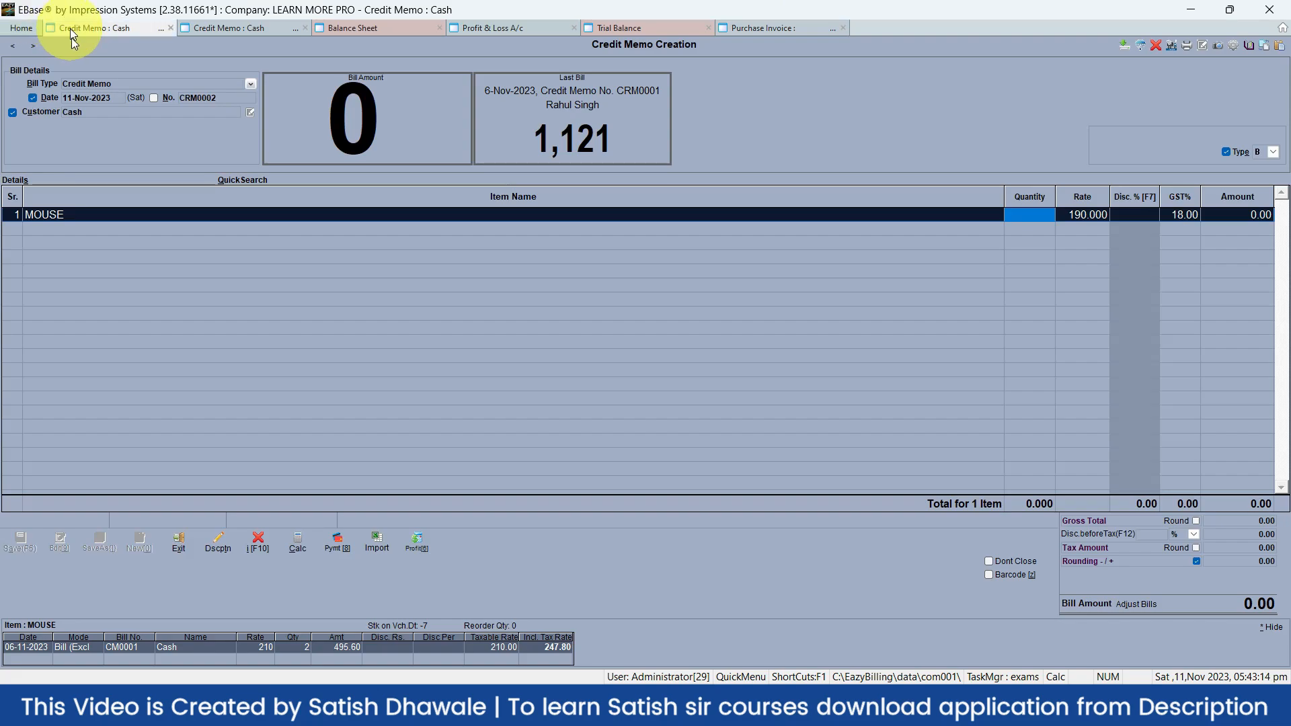
pyautogui.hotkey('ctrl', 'Tab')
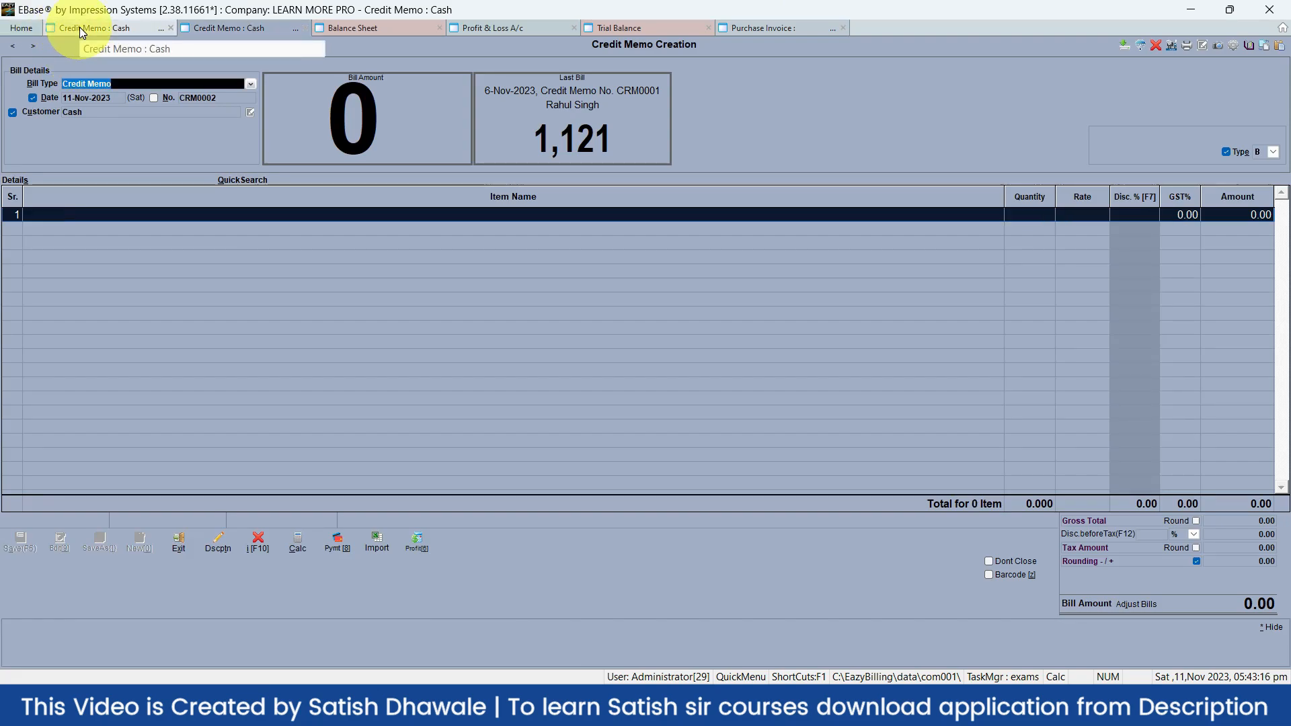
pyautogui.click(353, 29)
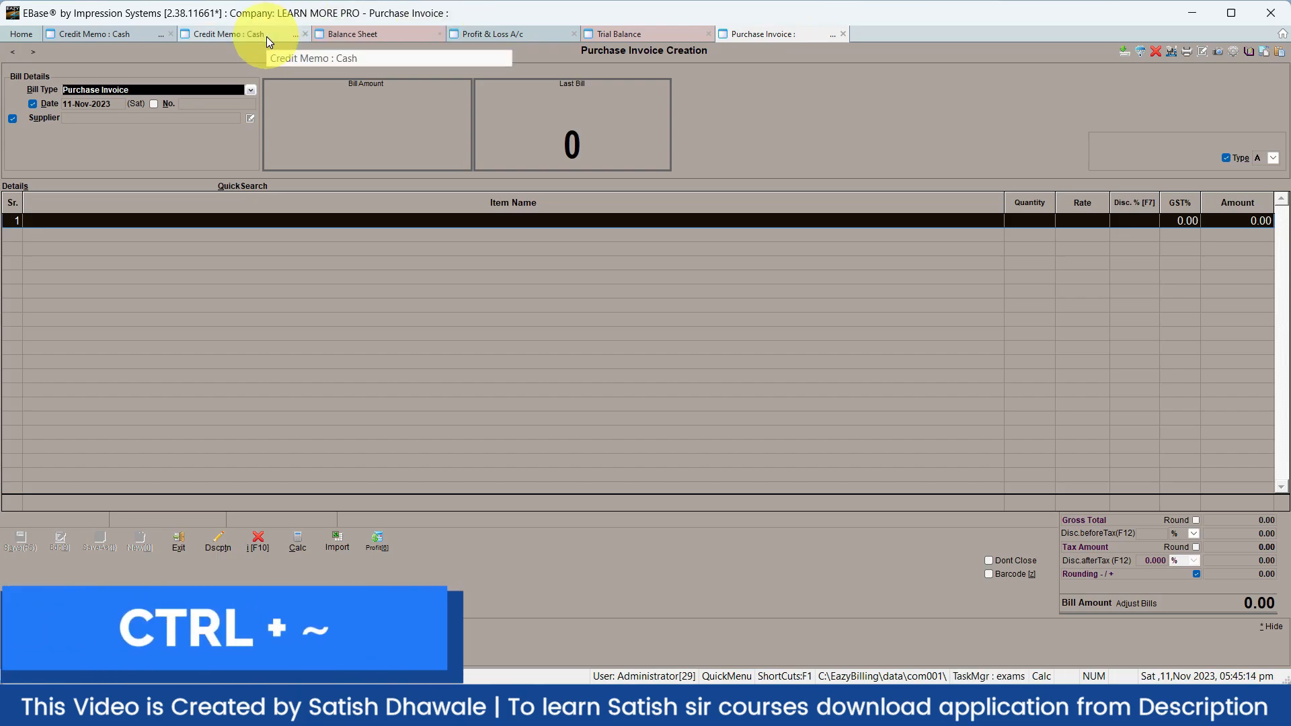
# Pick Profit & Loss A/c (No 5) from the Ctrl+~ Eazy TAB/Window Switching list
pyautogui.hotkey('ctrl', '`')
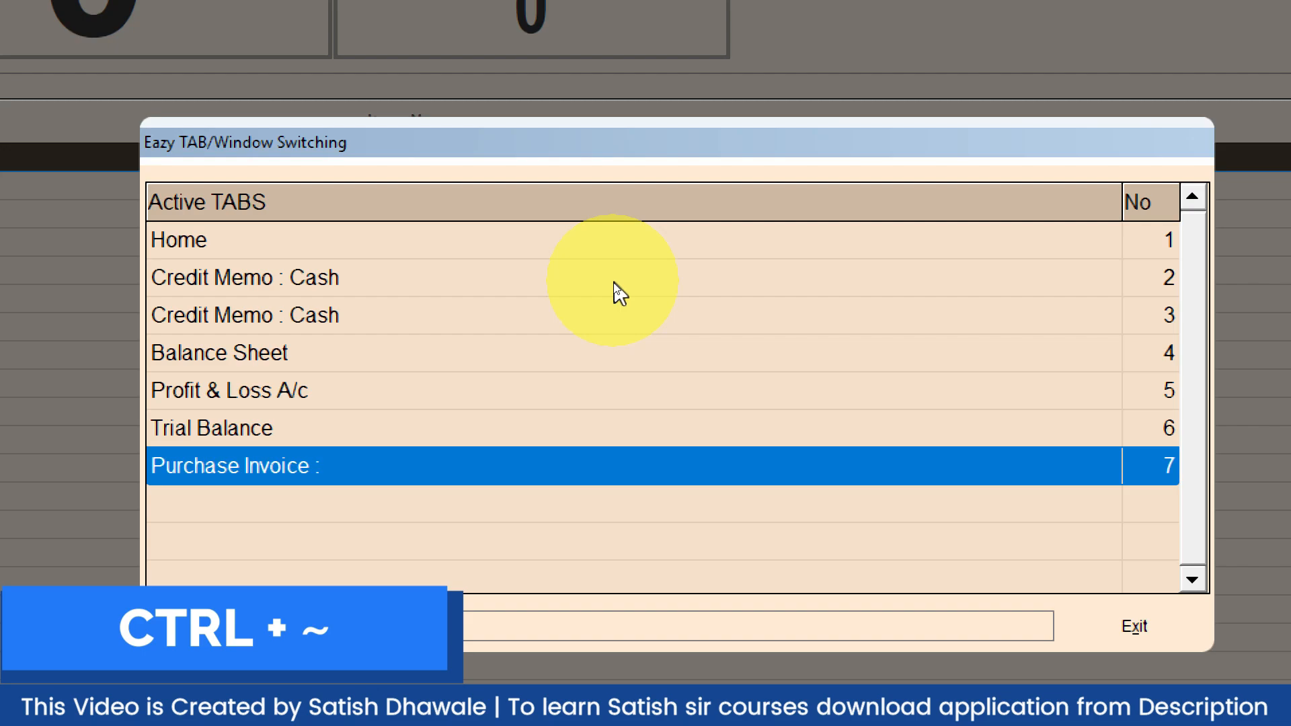
pyautogui.press('Up')
pyautogui.press('Up')
pyautogui.press('Up')
pyautogui.press('Up')
pyautogui.press('Up')
pyautogui.press('Up')
pyautogui.press('Down')
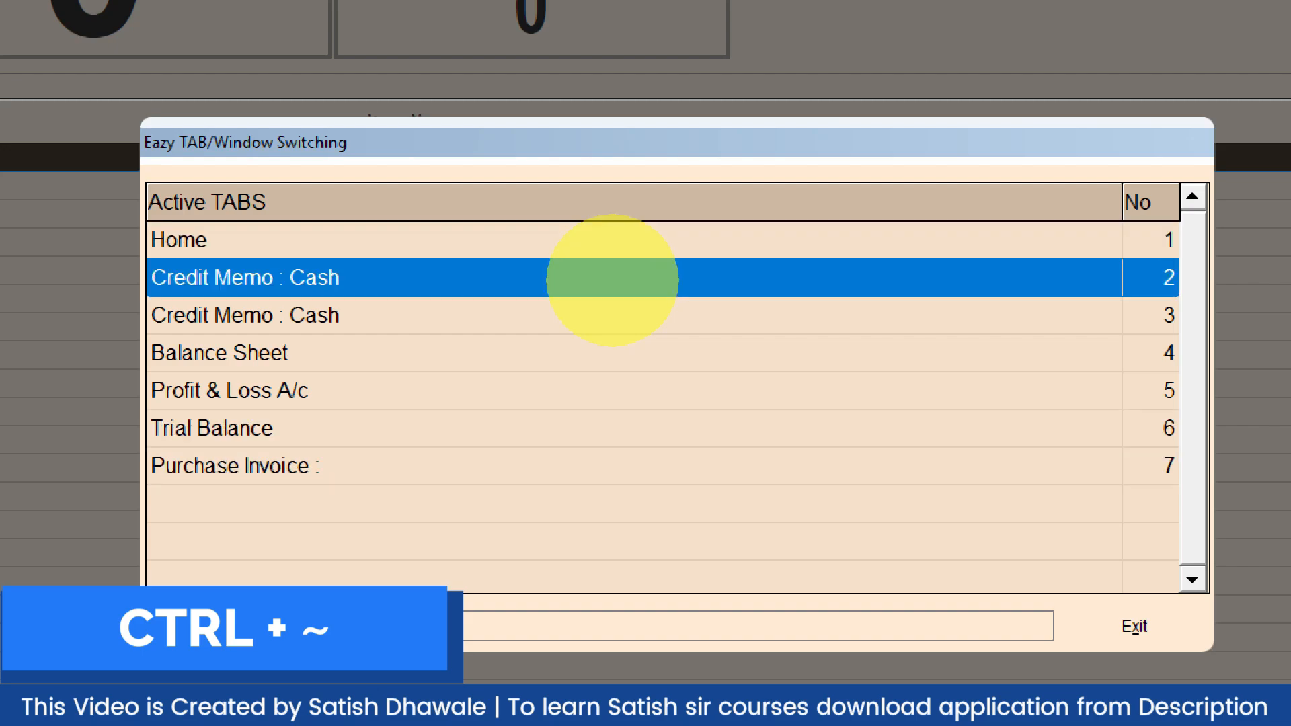
pyautogui.press('Down')
pyautogui.press('Down')
pyautogui.press('Down')
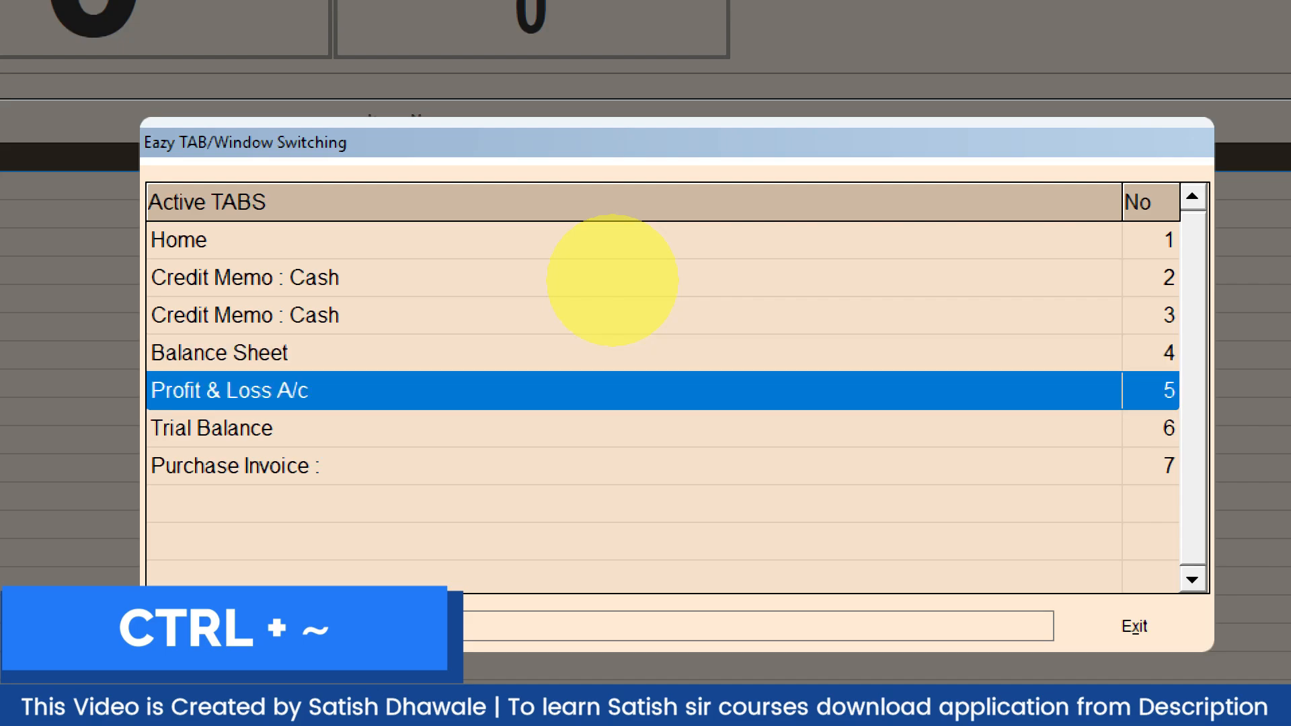
pyautogui.press('Return')
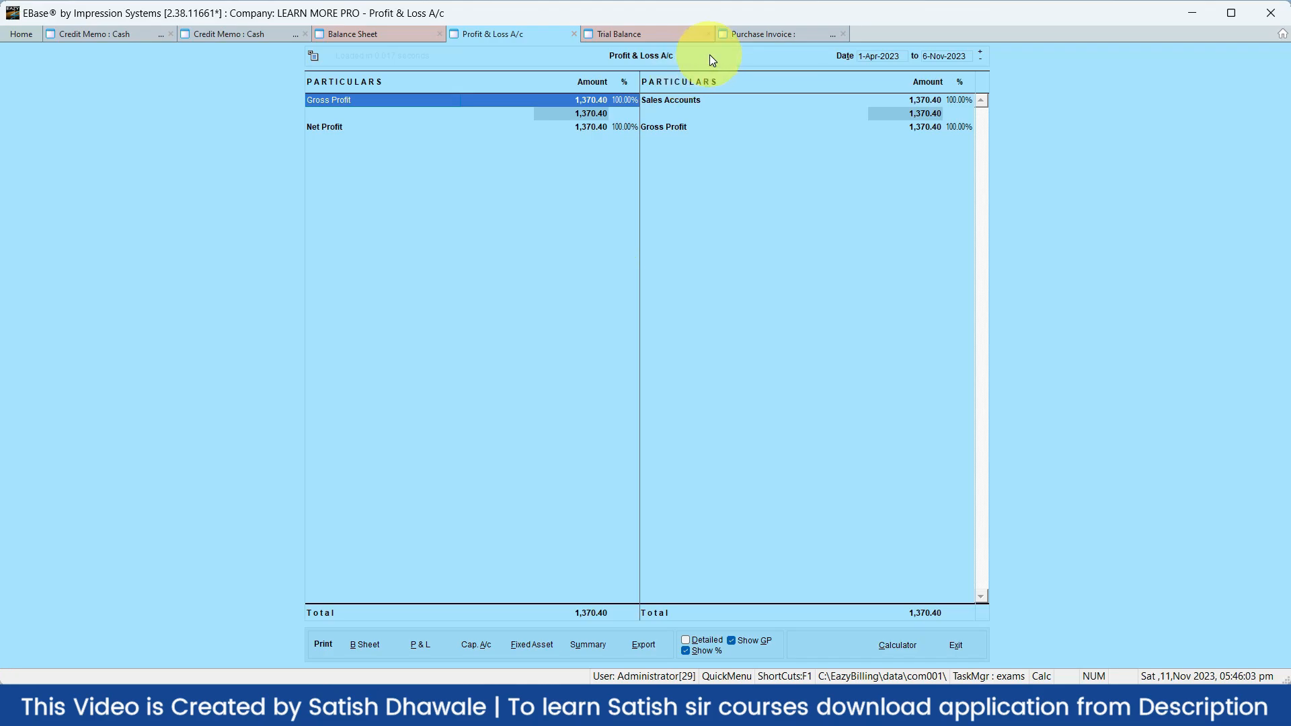
# Close the report tabs and the credit memo with Esc, confirming Yes to exit
pyautogui.press('Escape')
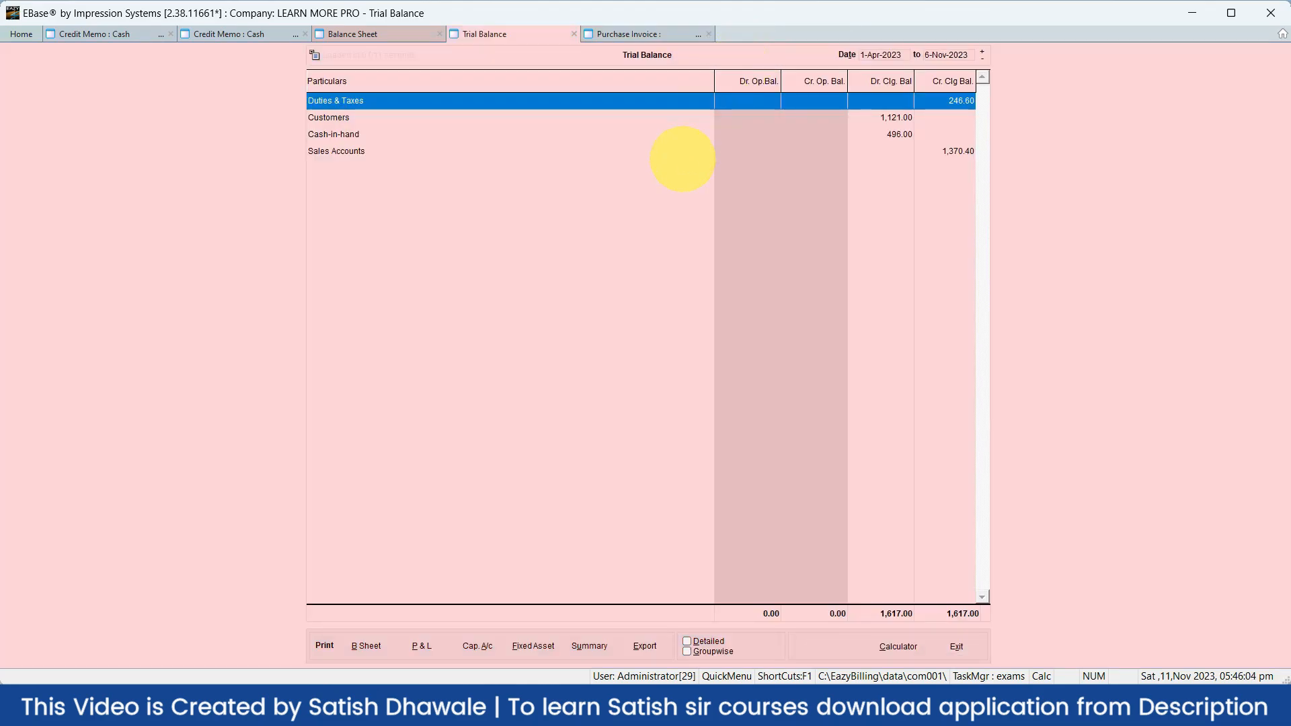
pyautogui.press('Escape')
pyautogui.press('Escape')
pyautogui.press('Escape')
pyautogui.press('Escape')
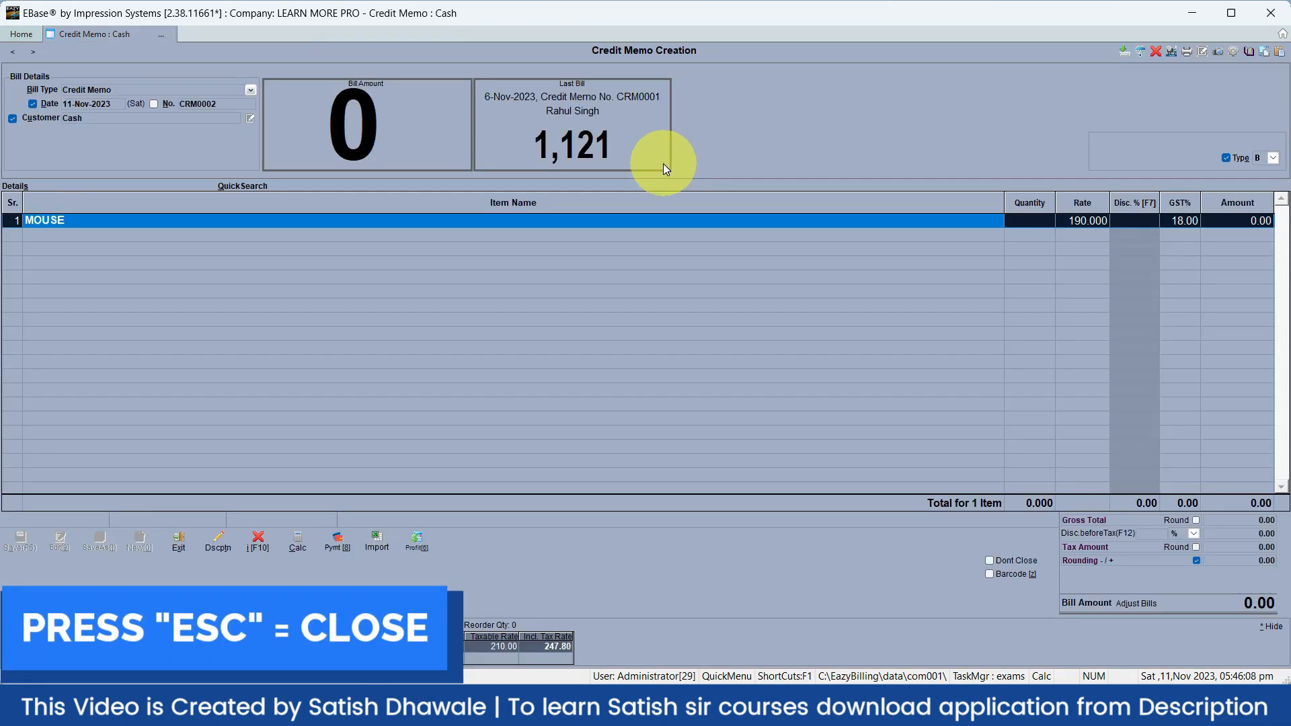
pyautogui.press('Escape')
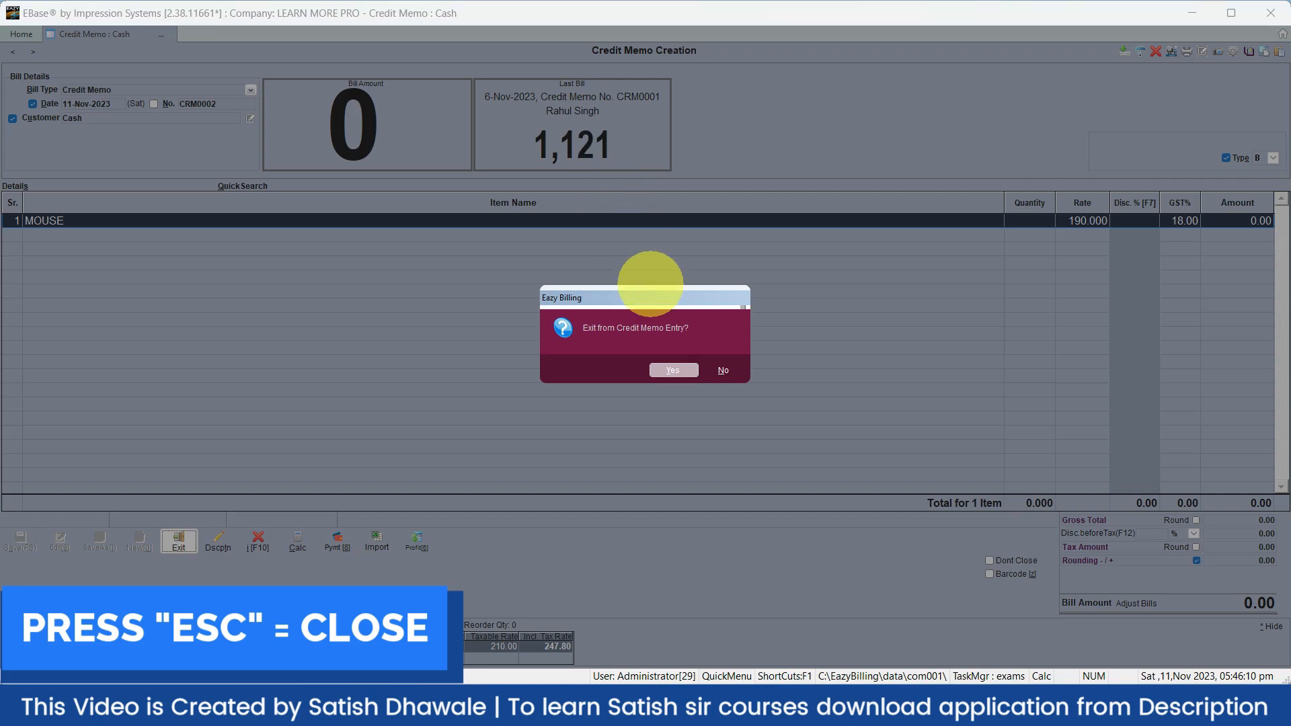
pyautogui.press('Escape')
pyautogui.press('Escape')
pyautogui.click(670, 364)
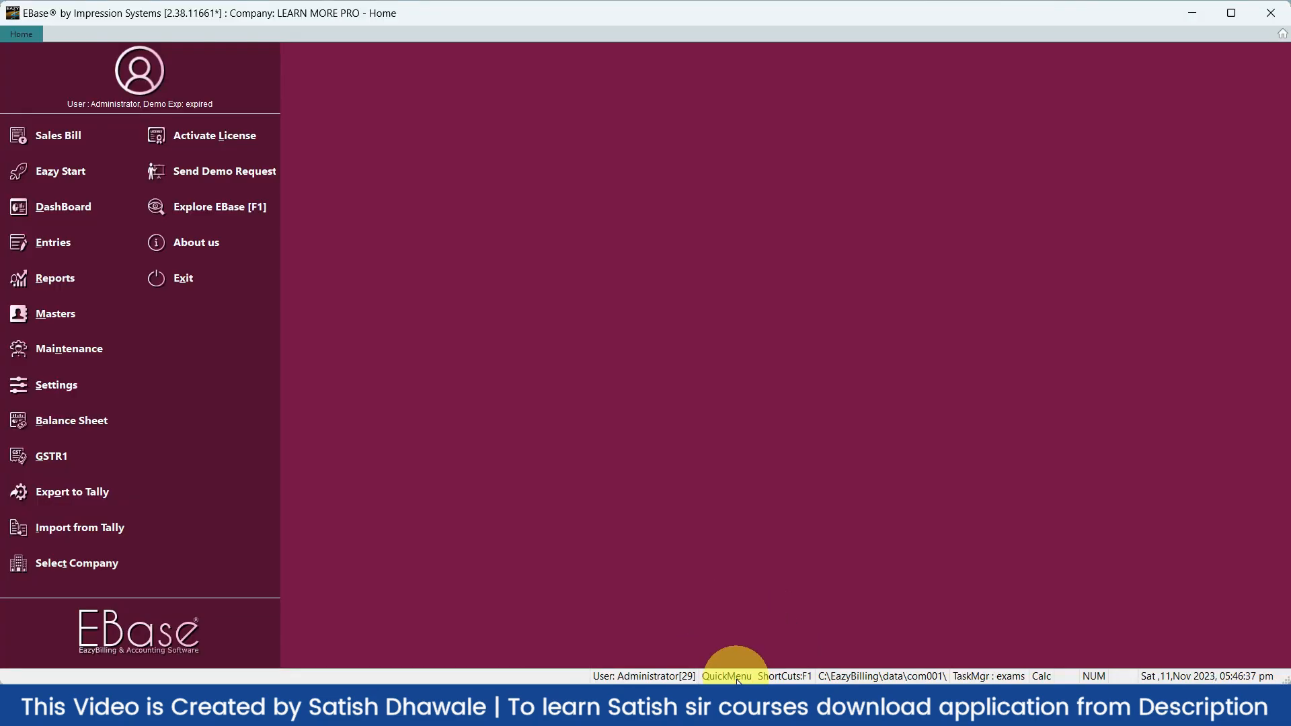
# Toggle the Quick Menu bar off and back on, then view the DashBoard showing Net Sales 1,617.00
pyautogui.click(737, 680)
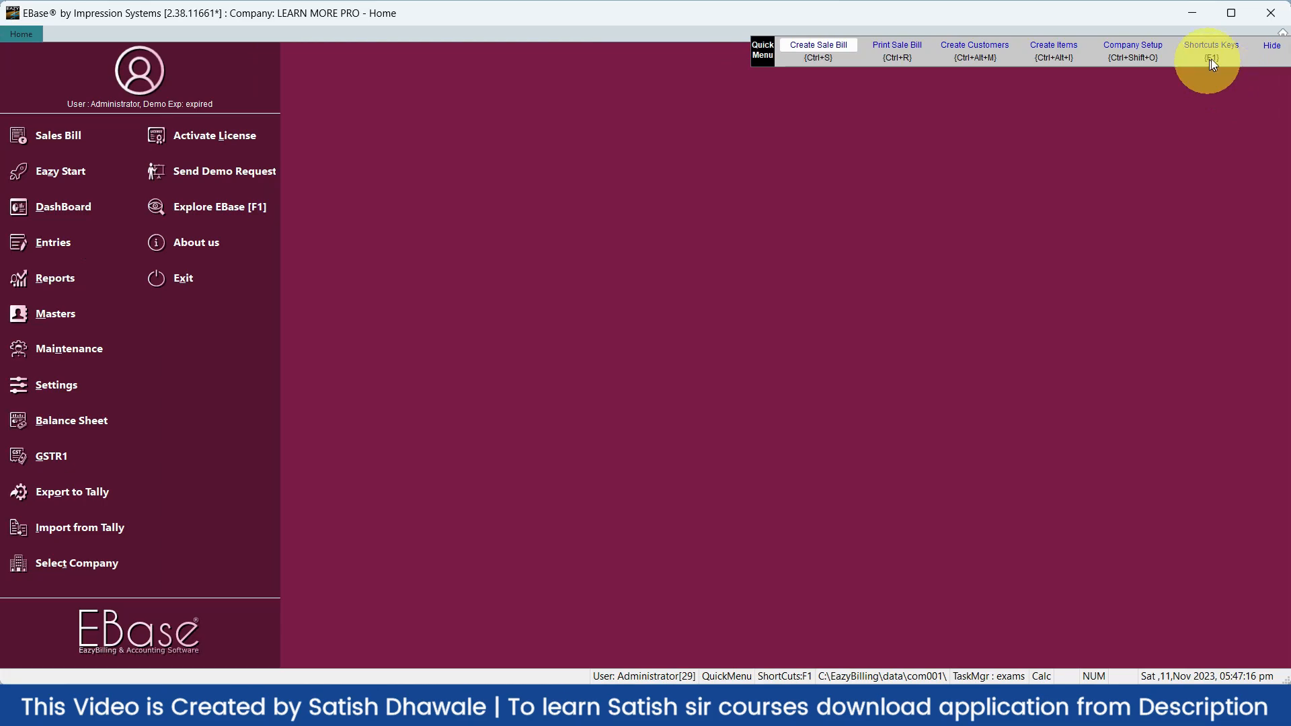
pyautogui.click(1282, 47)
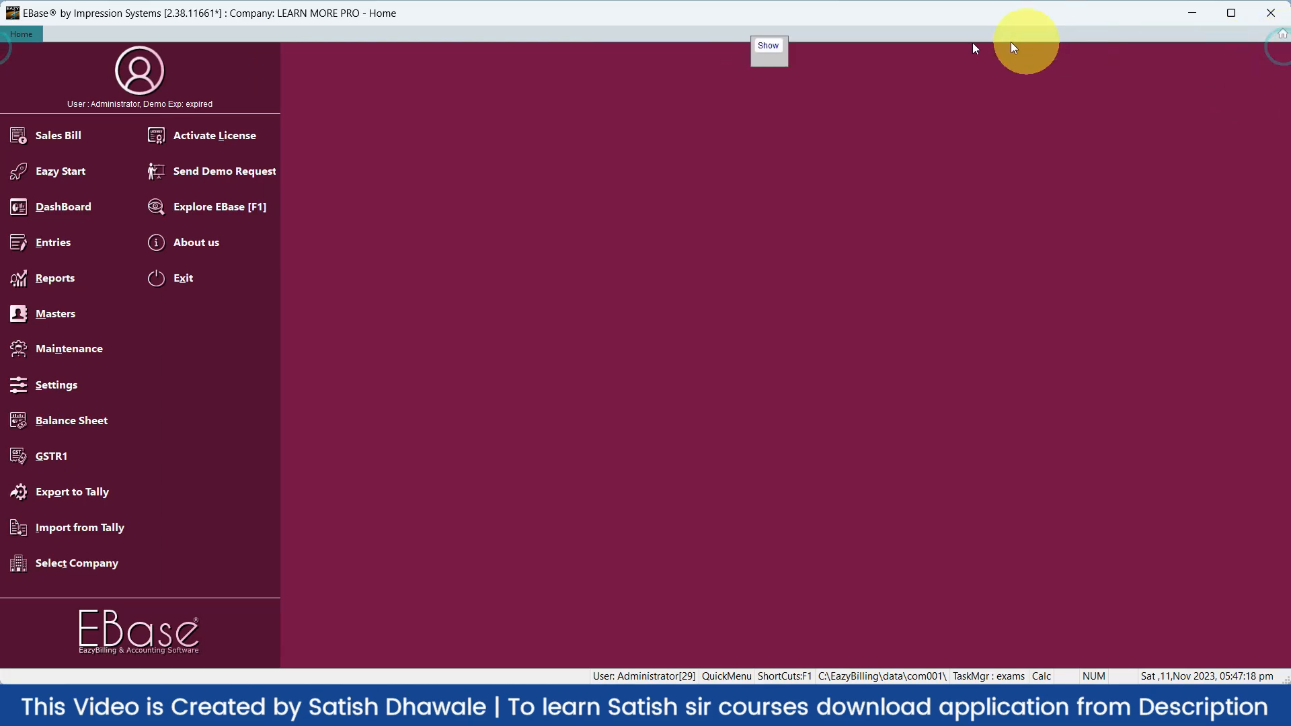
pyautogui.click(768, 47)
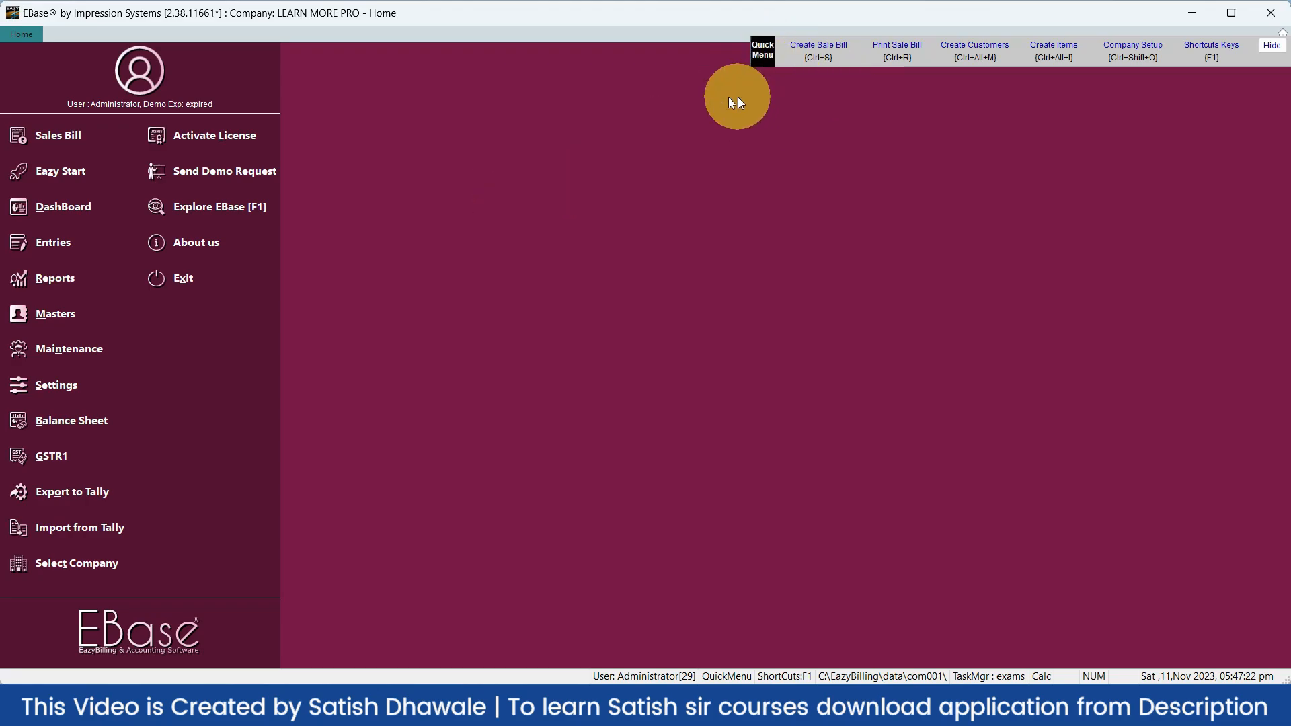
pyautogui.click(90, 202)
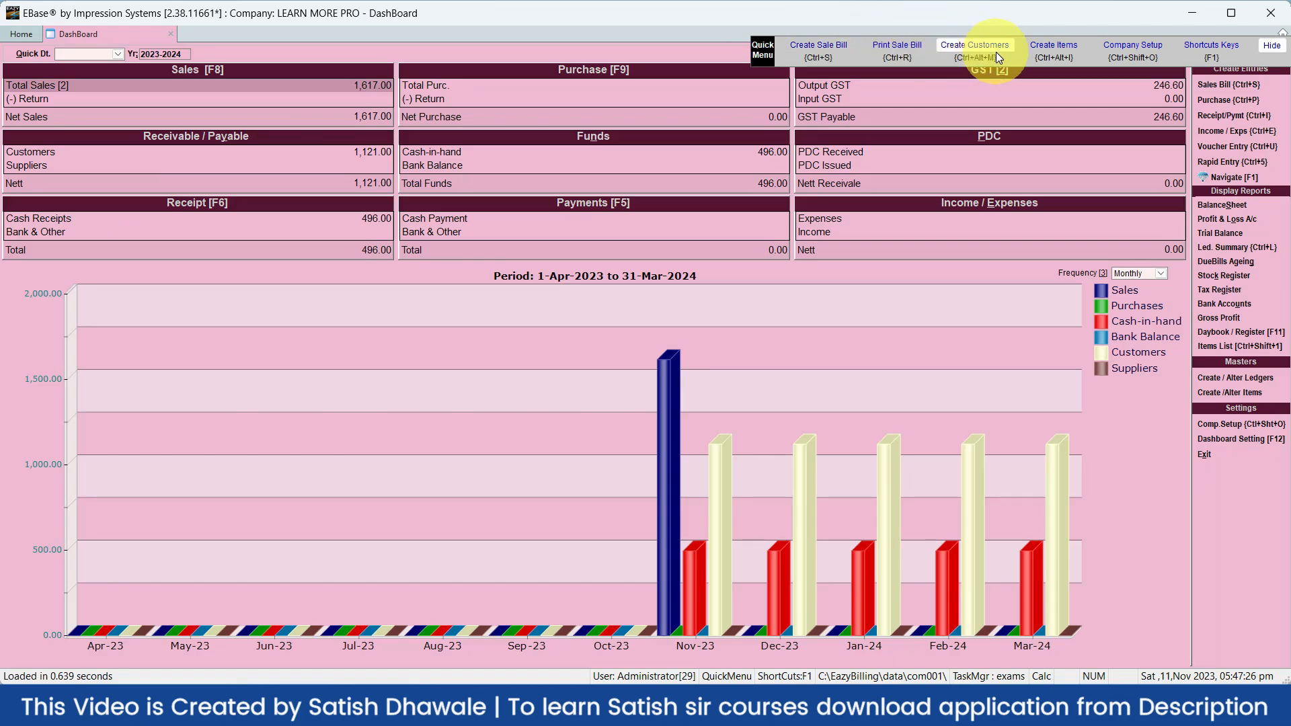
# Open a blank Credit Memo entry with Ctrl+S, then reposition and toggle the Quick Menu strip off and back on
pyautogui.hotkey('ctrl', 's')
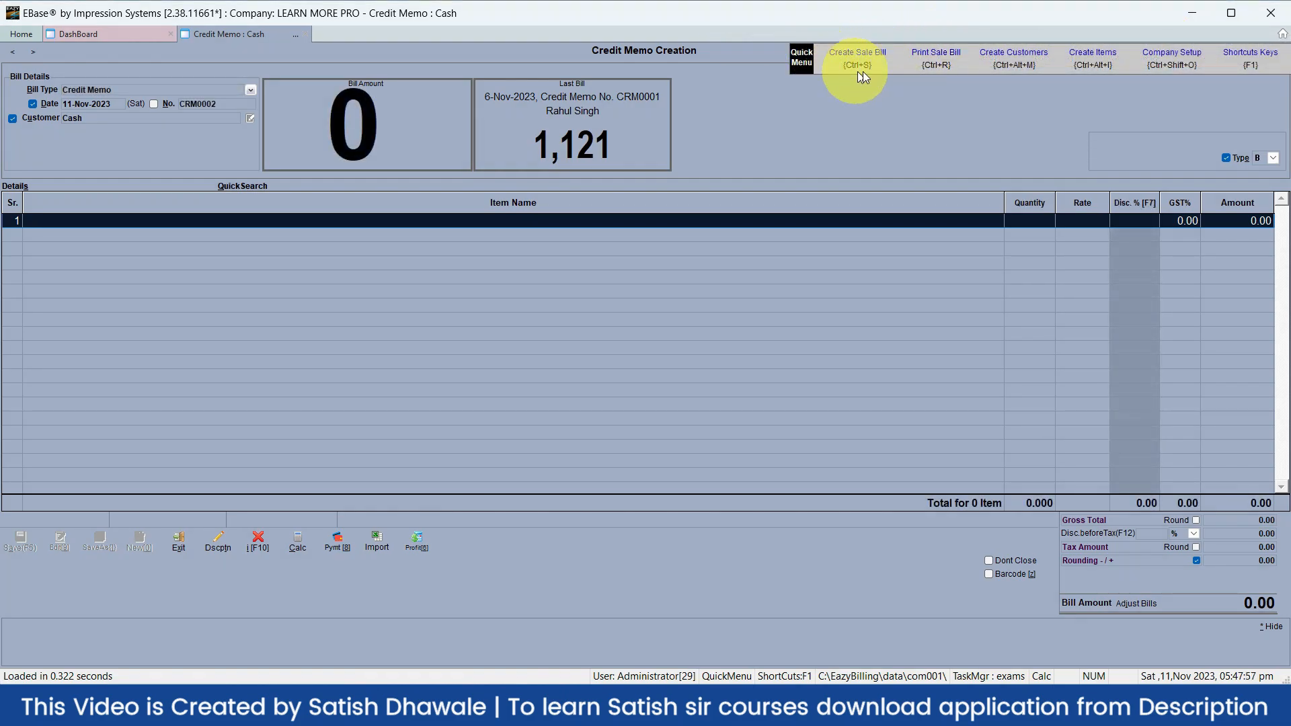
pyautogui.moveTo(892, 66); pyautogui.dragTo(857, 58)
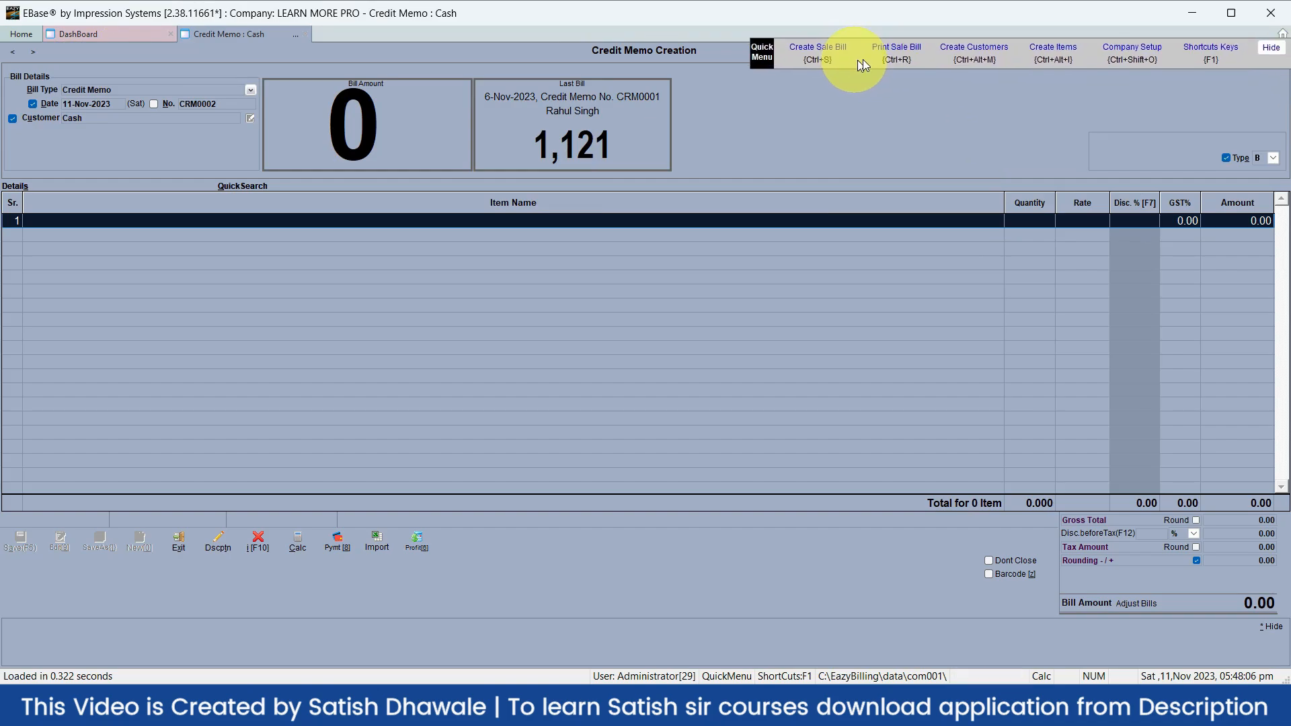
pyautogui.click(1270, 47)
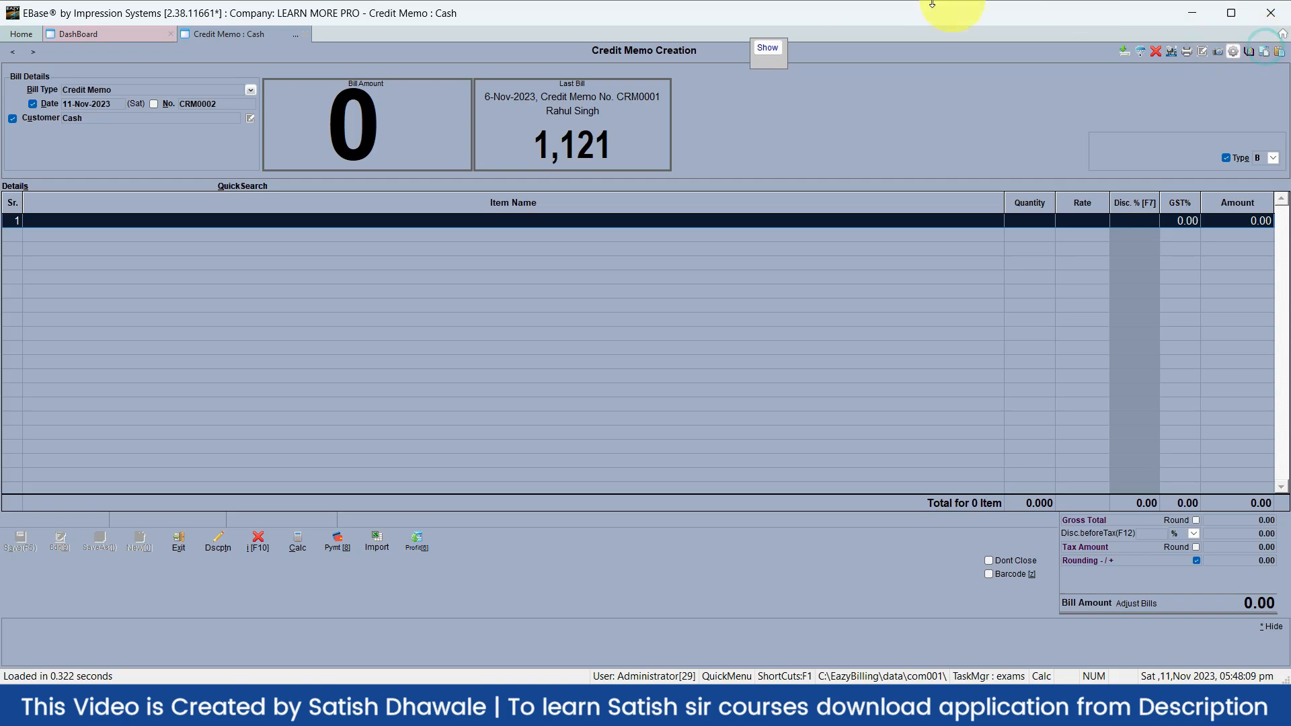
pyautogui.click(773, 53)
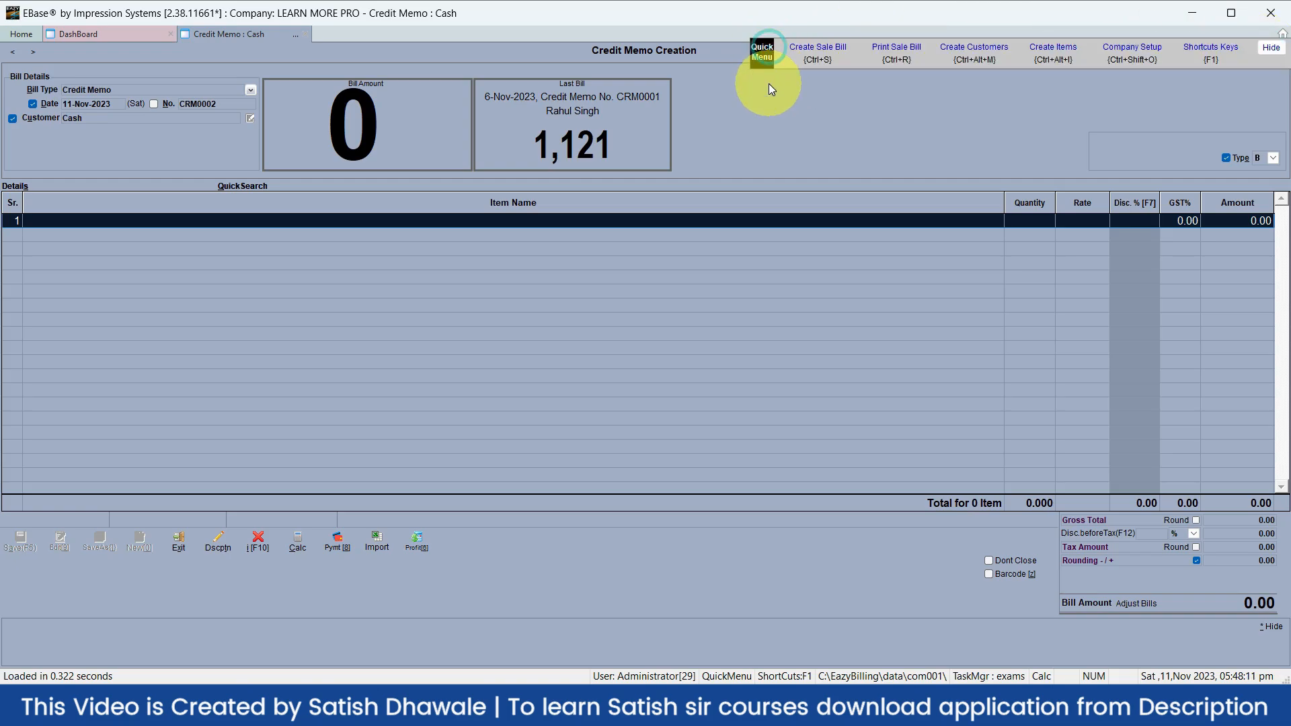
pyautogui.click(724, 676)
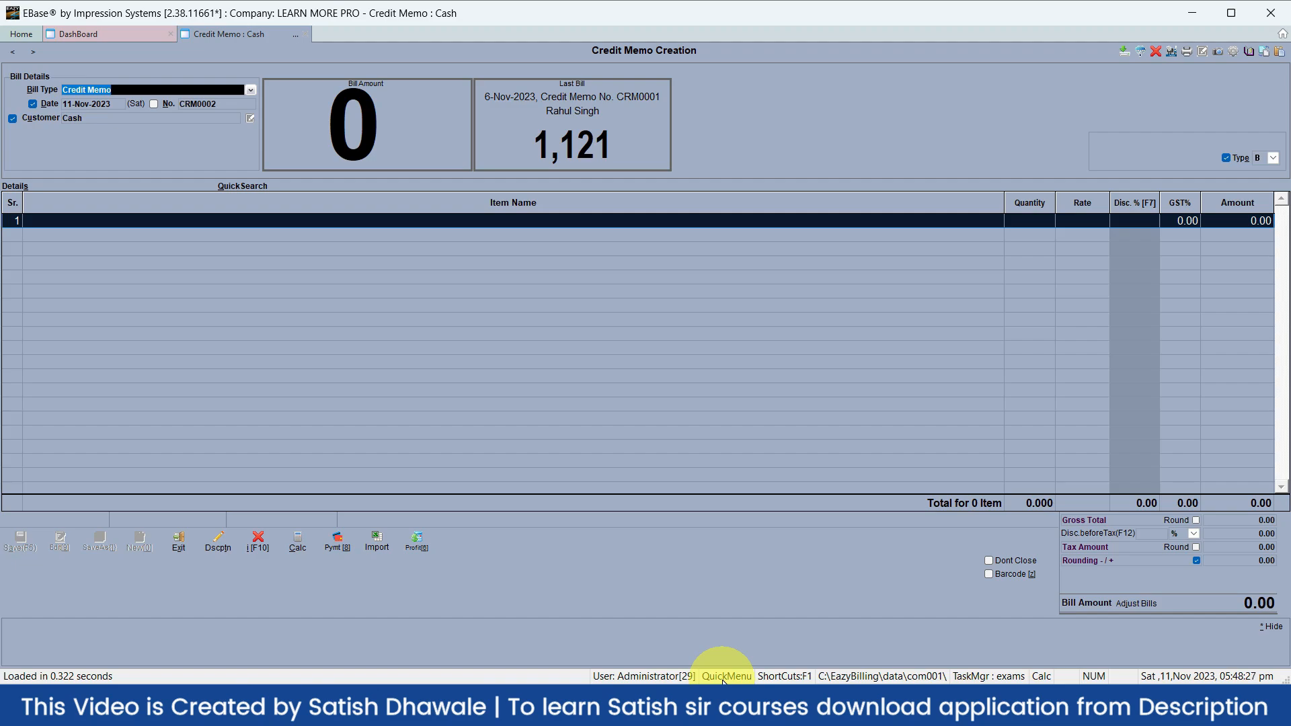
pyautogui.click(724, 678)
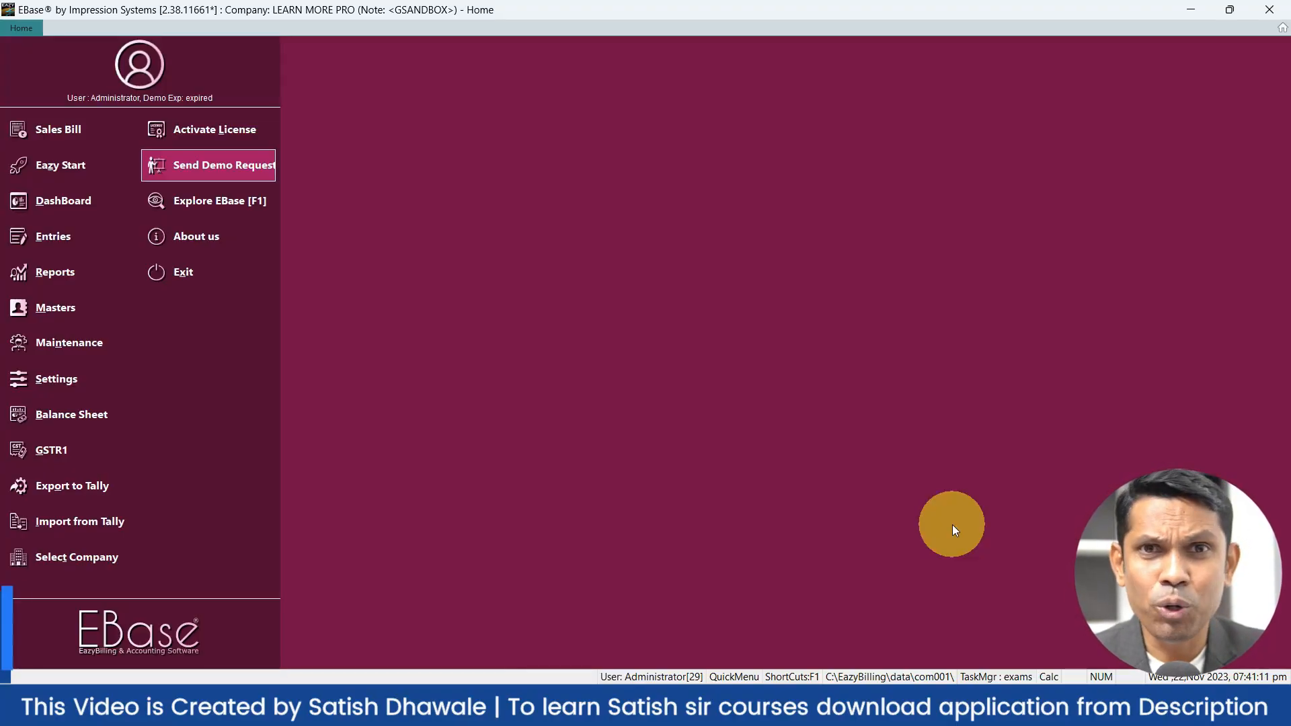
# Open the Balance Sheet report from the F1 shortcuts list by searching 'bala'
pyautogui.press('F1')
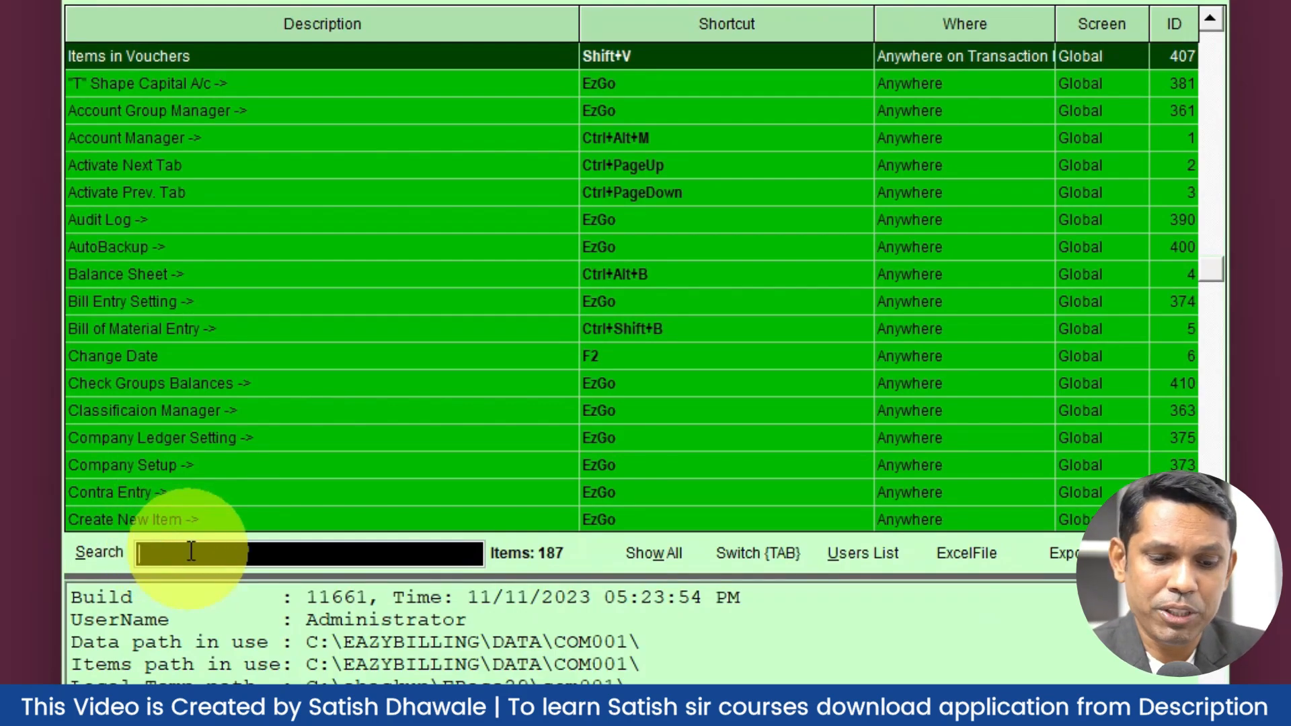
pyautogui.write('bala')
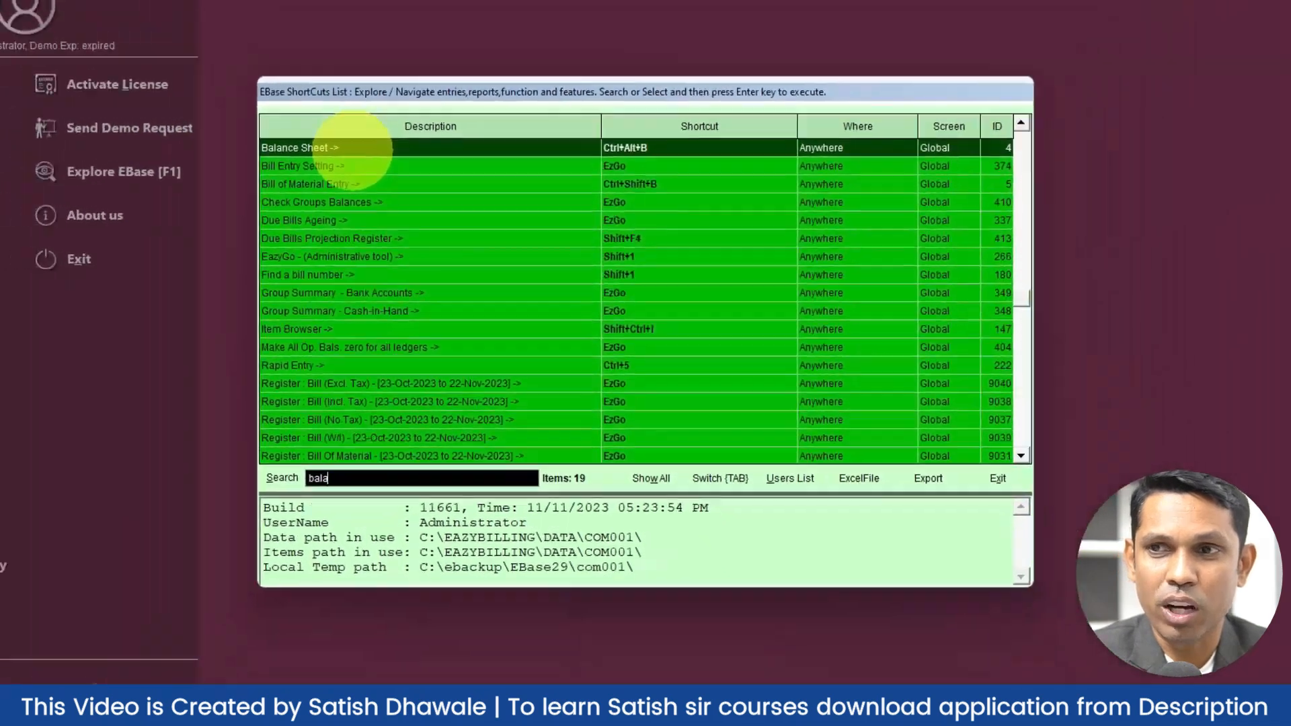
pyautogui.doubleClick(206, 59)
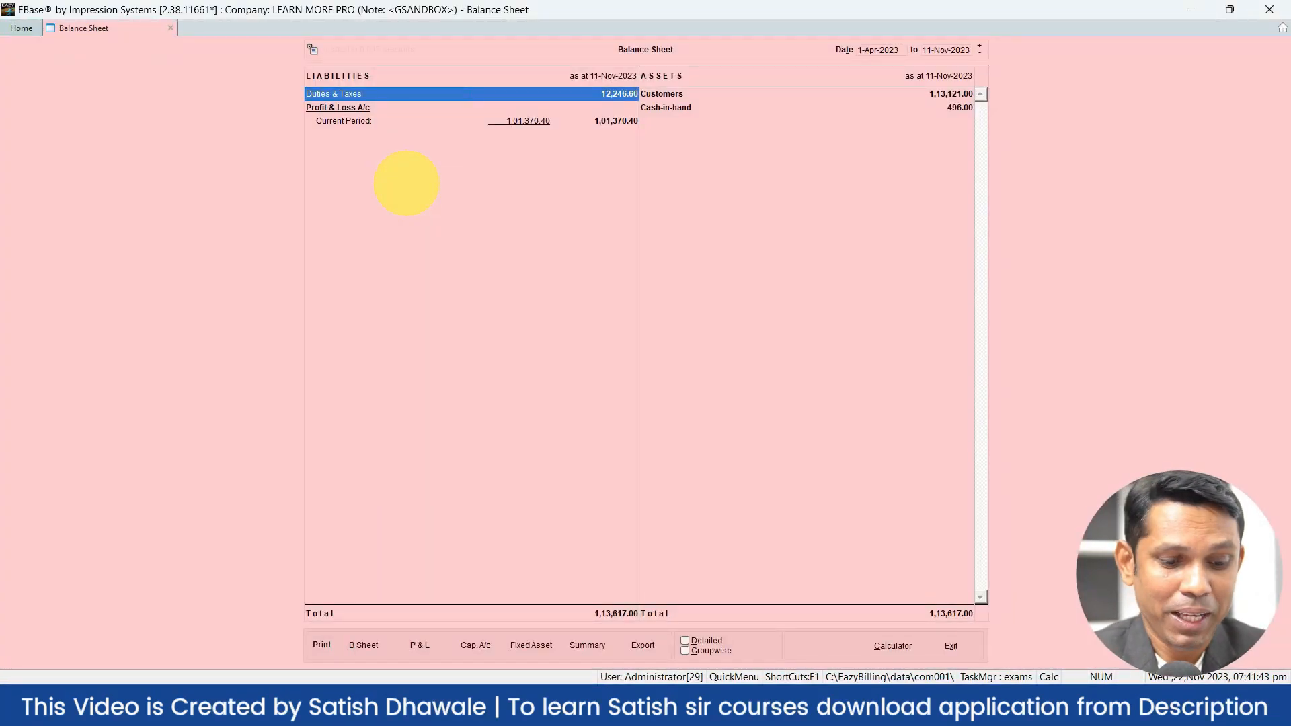
# Search 'sale' in the shortcuts list and run Sales Entry to open a new Credit Memo form
pyautogui.press('F1')
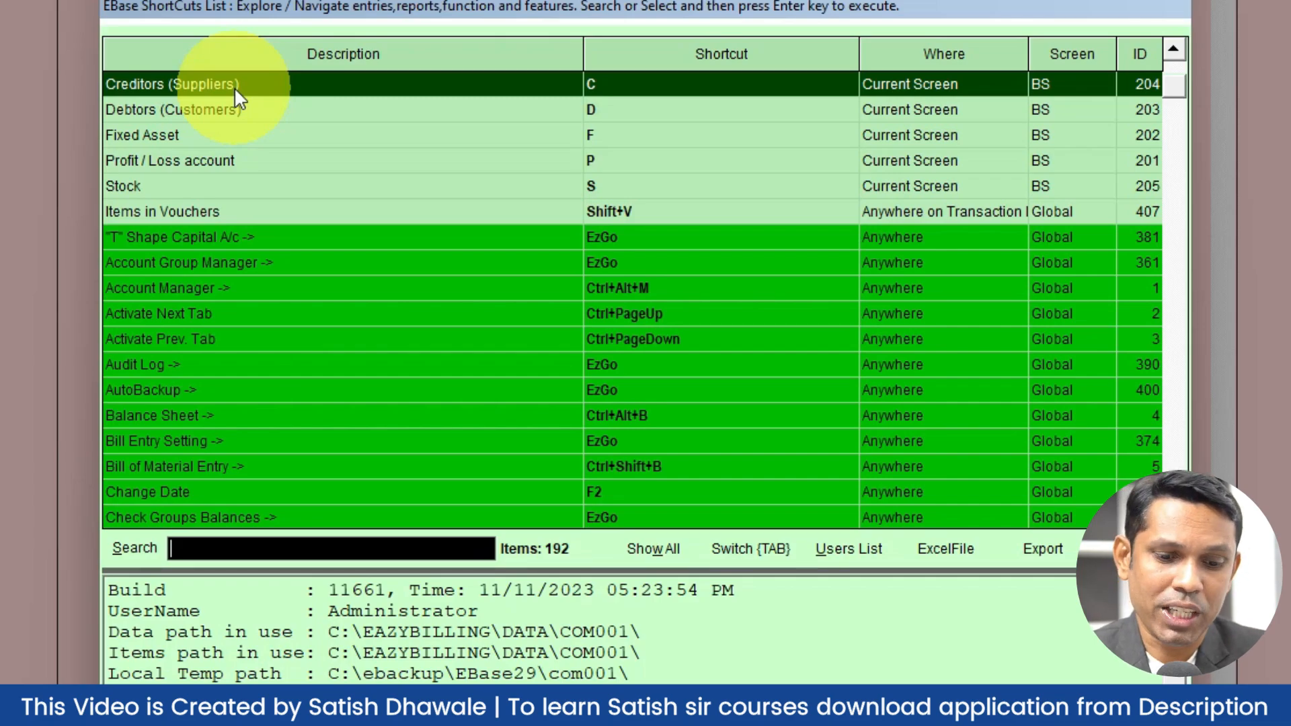
pyautogui.write('sale')
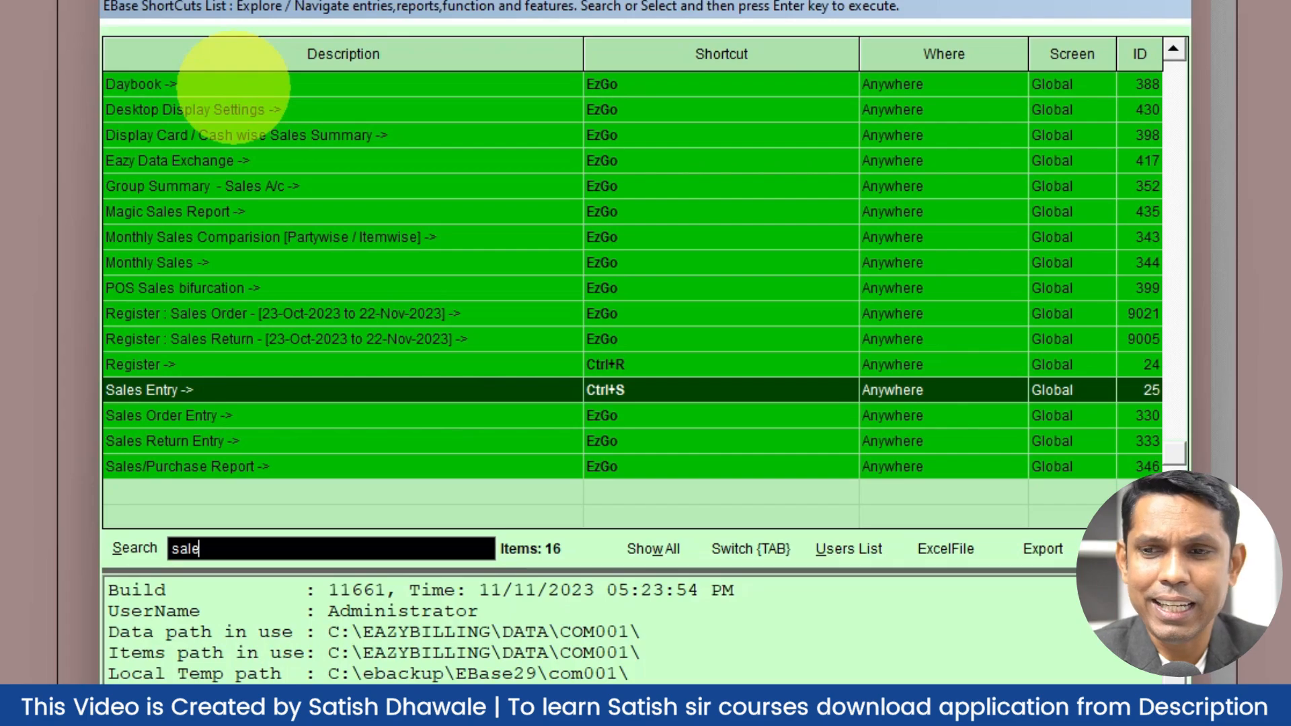
pyautogui.press('Return')
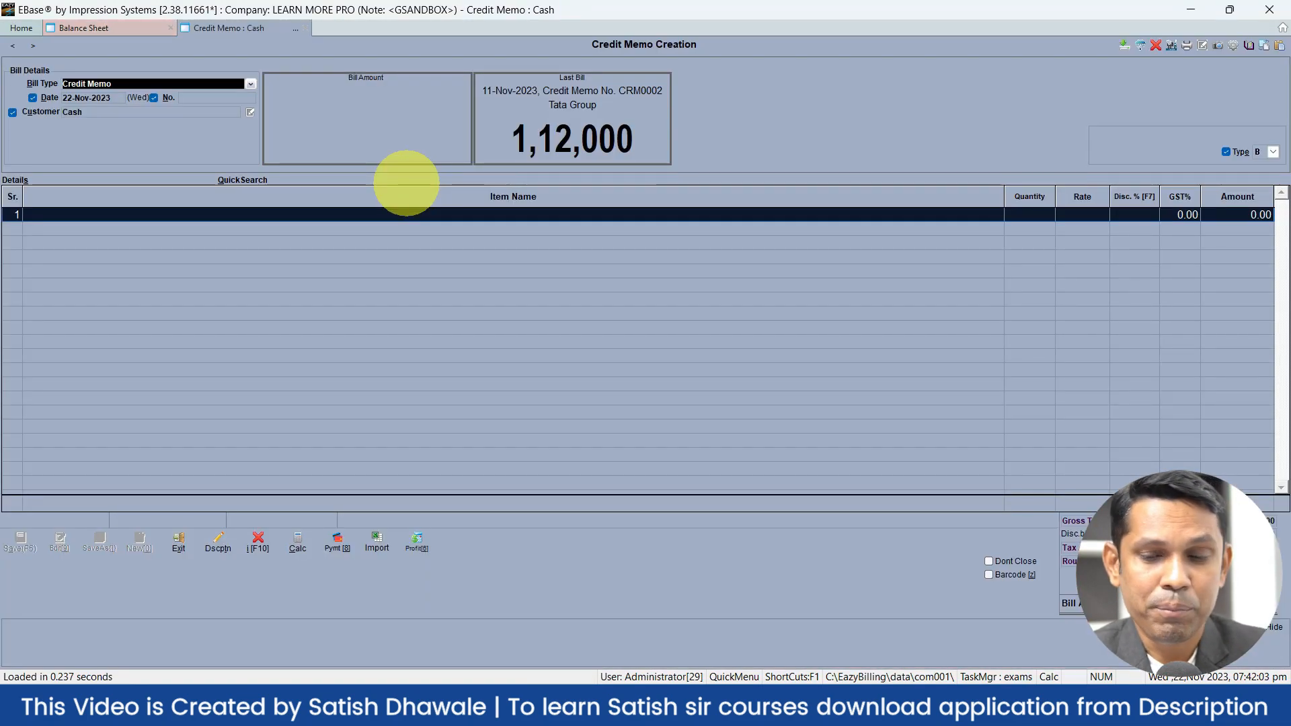
# Show the F1 shortcuts list over Credit Memo CRM0003, filter by 'pro', then clear it to list all 229
pyautogui.press('F1')
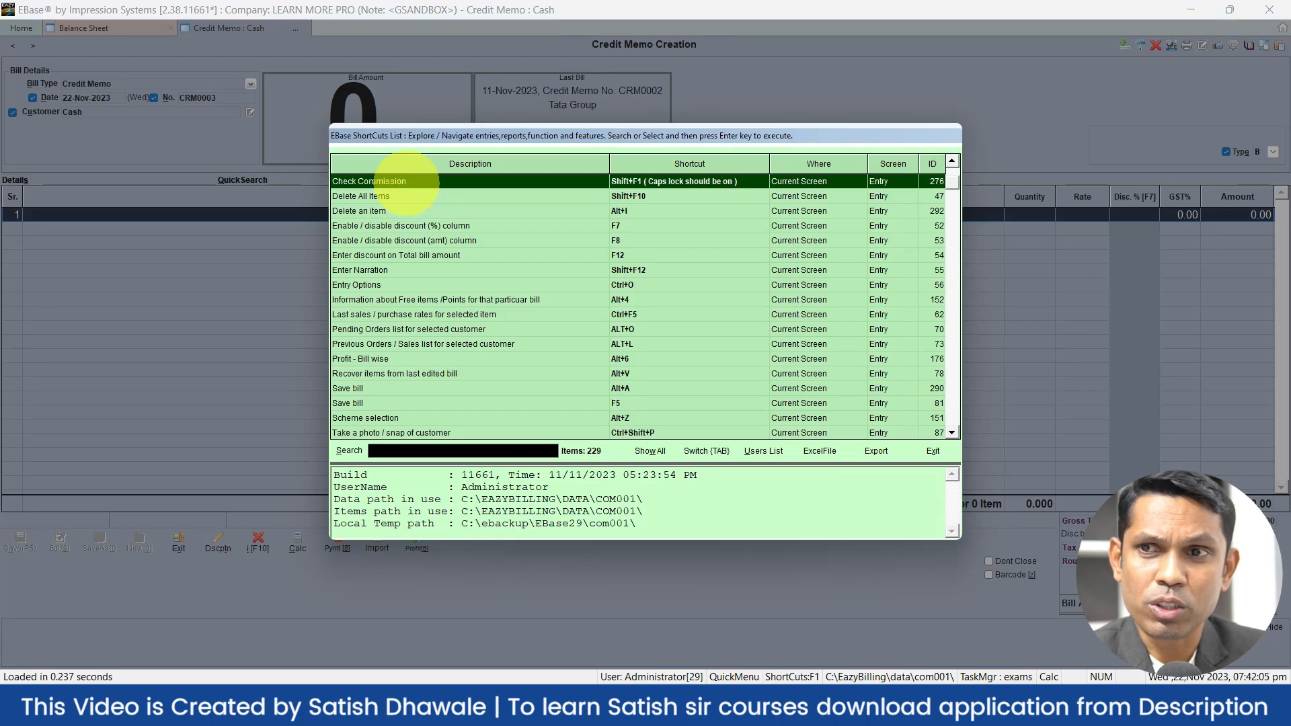
pyautogui.write('pro')
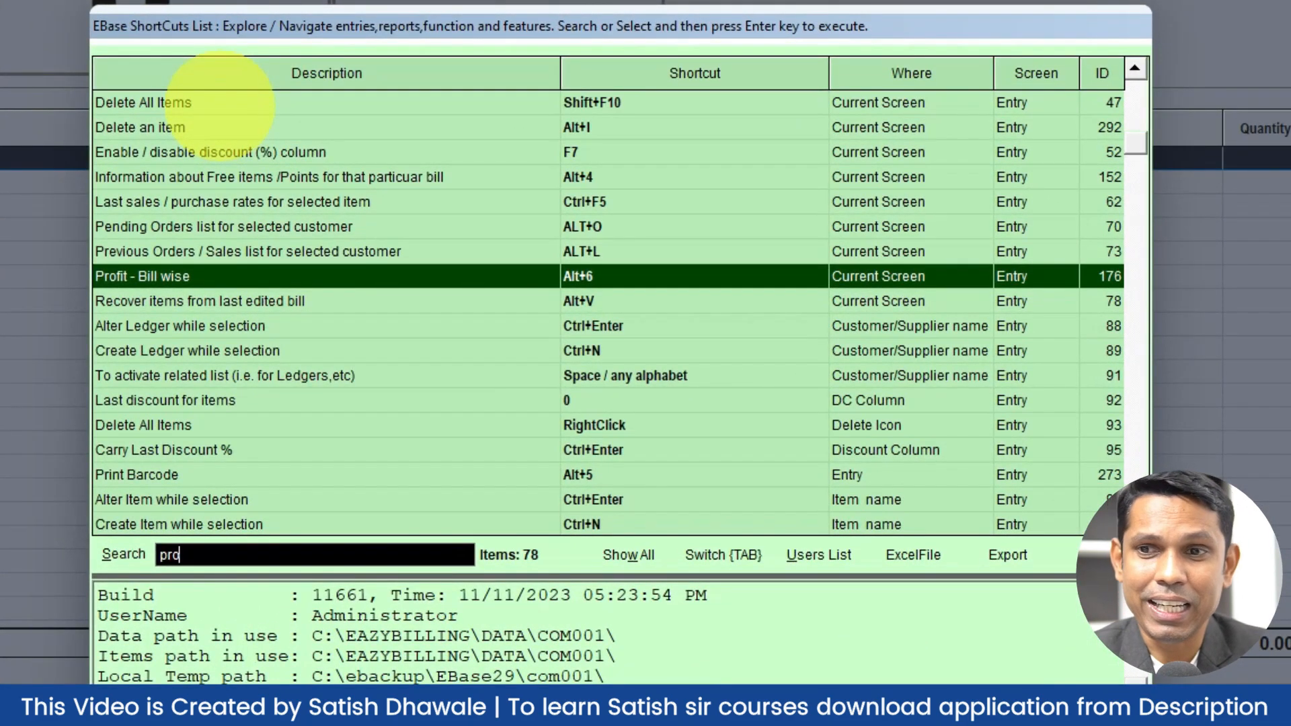
pyautogui.press('BackSpace')
pyautogui.press('BackSpace')
pyautogui.press('BackSpace')
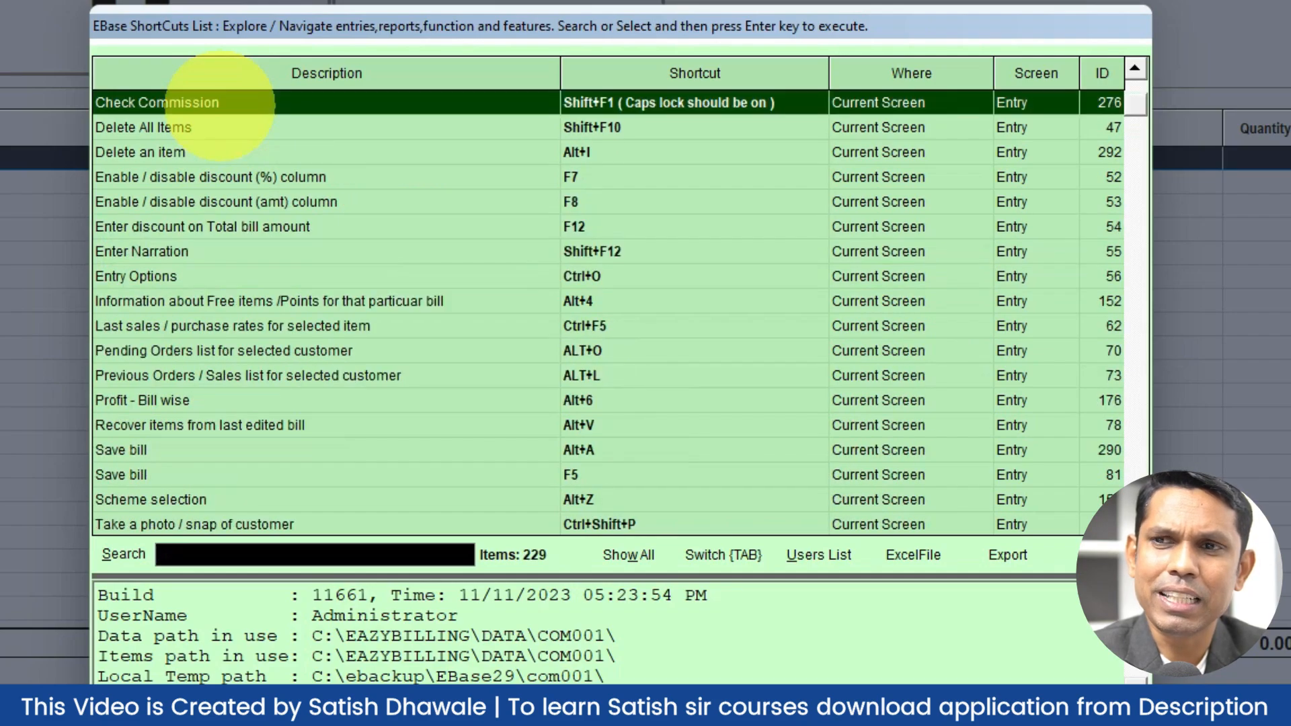
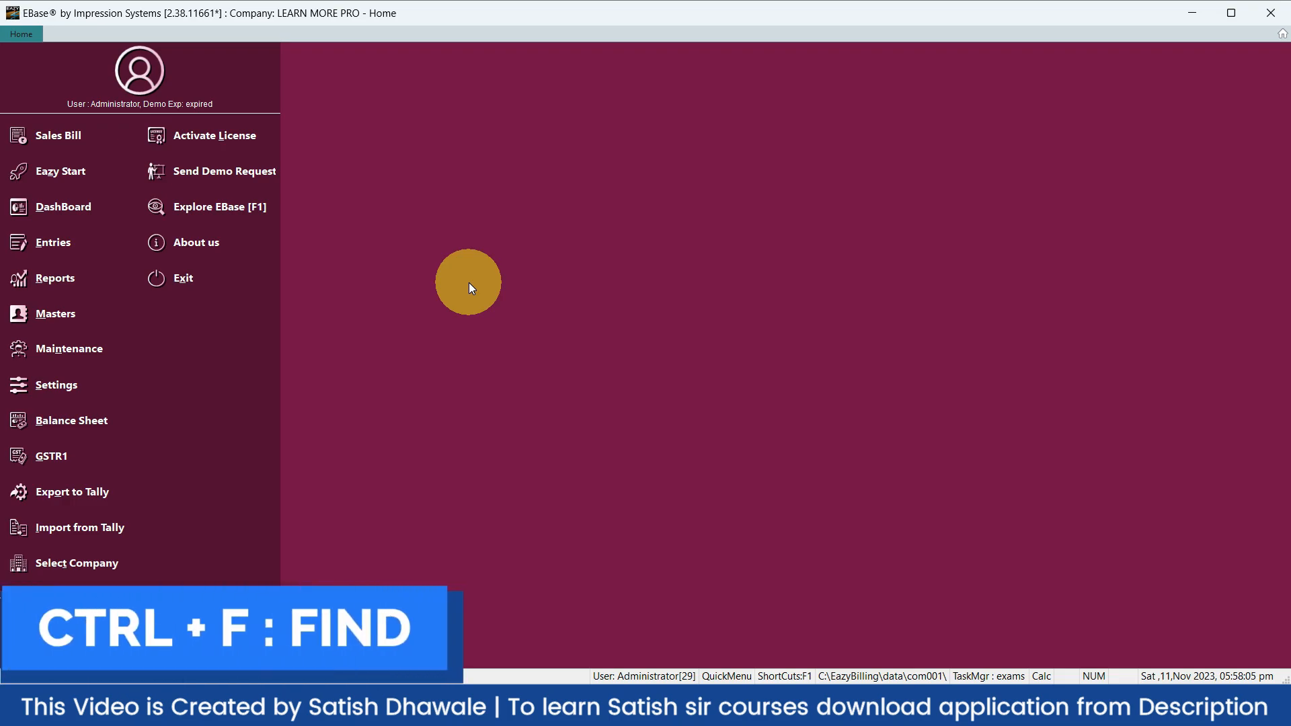
# Search the ledger list for a customer, view its monthly register, then close it
pyautogui.hotkey('ctrl', 'f')
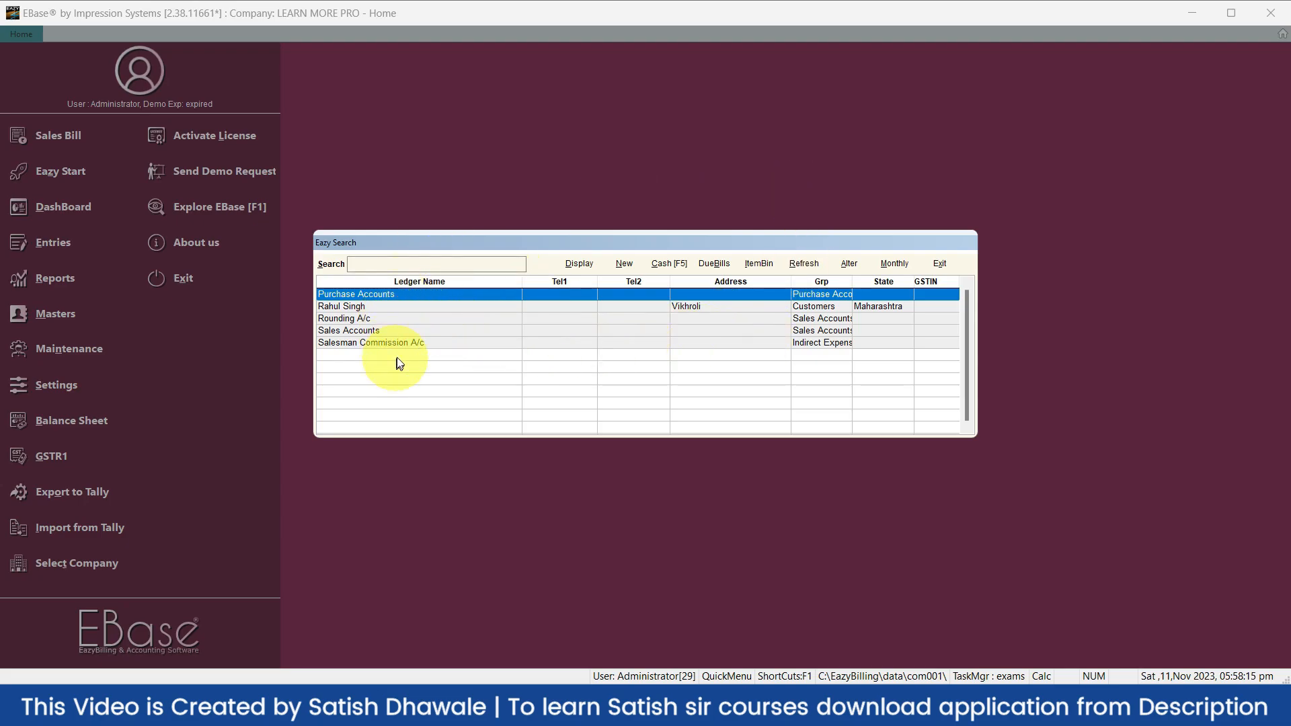
pyautogui.click(373, 262)
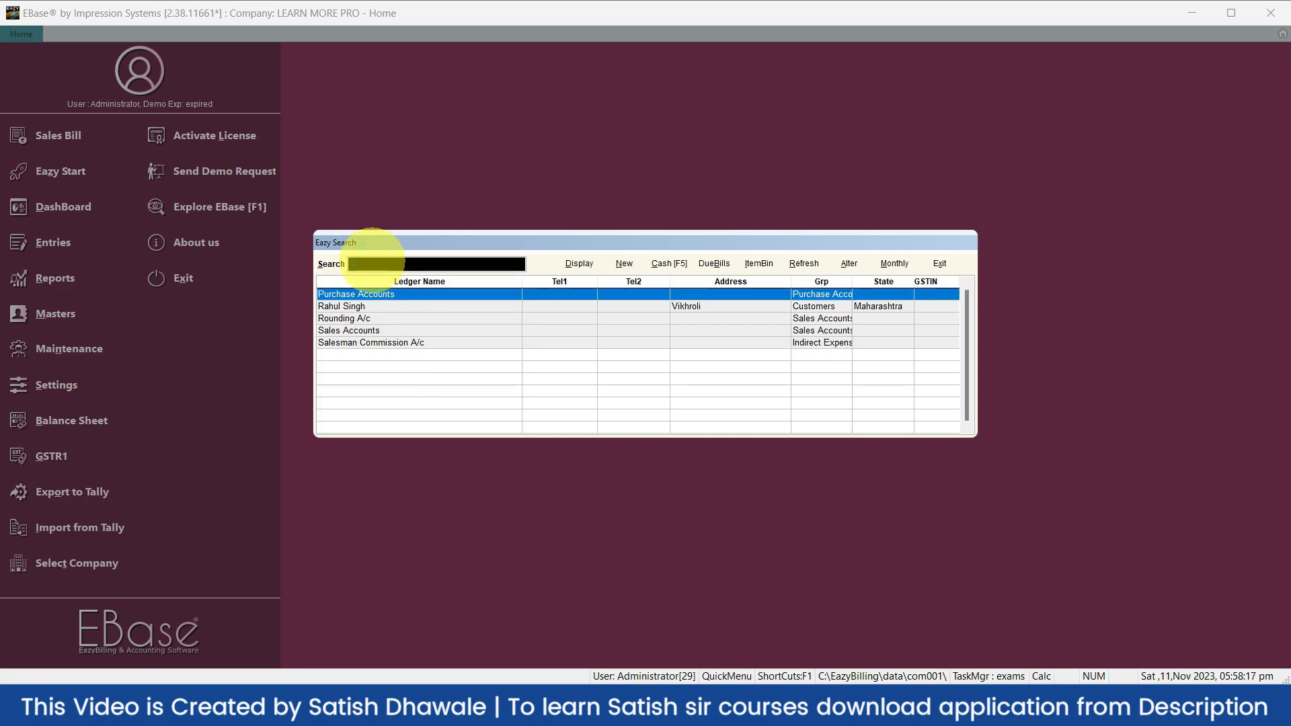
pyautogui.write('rahu')
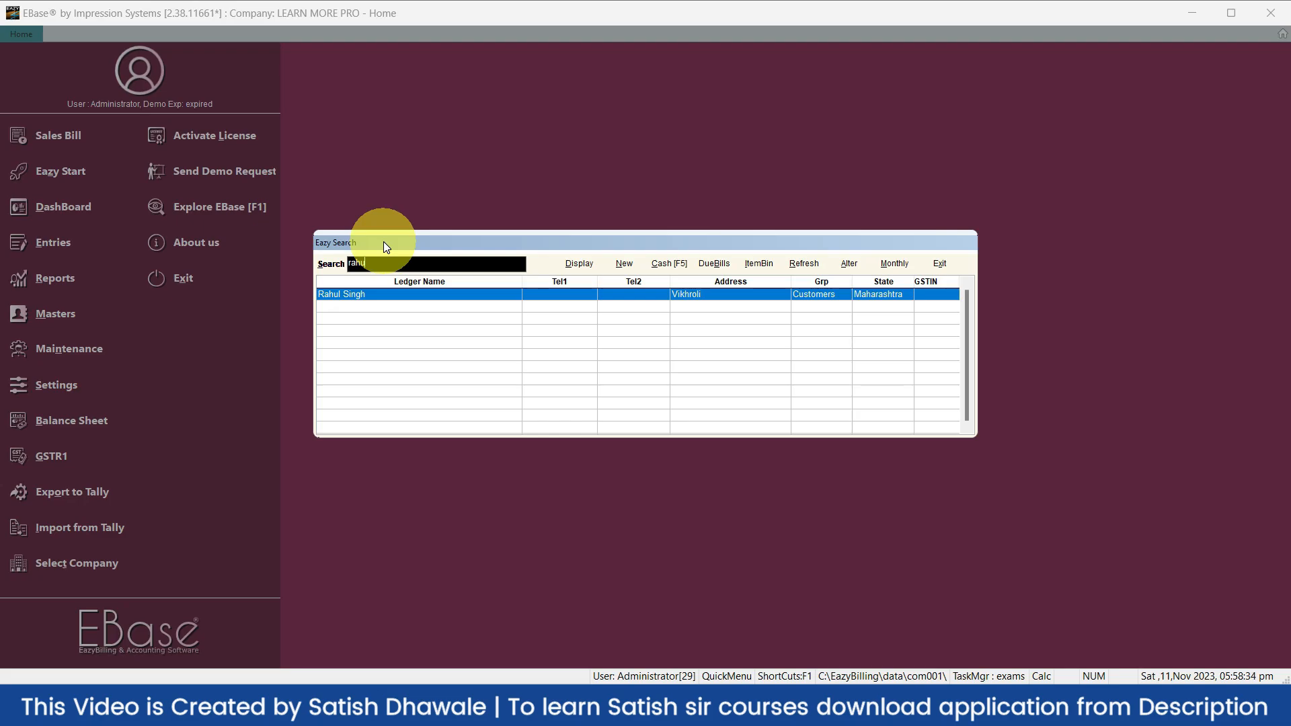
pyautogui.press('BackSpace')
pyautogui.press('BackSpace')
pyautogui.press('BackSpace')
pyautogui.press('BackSpace')
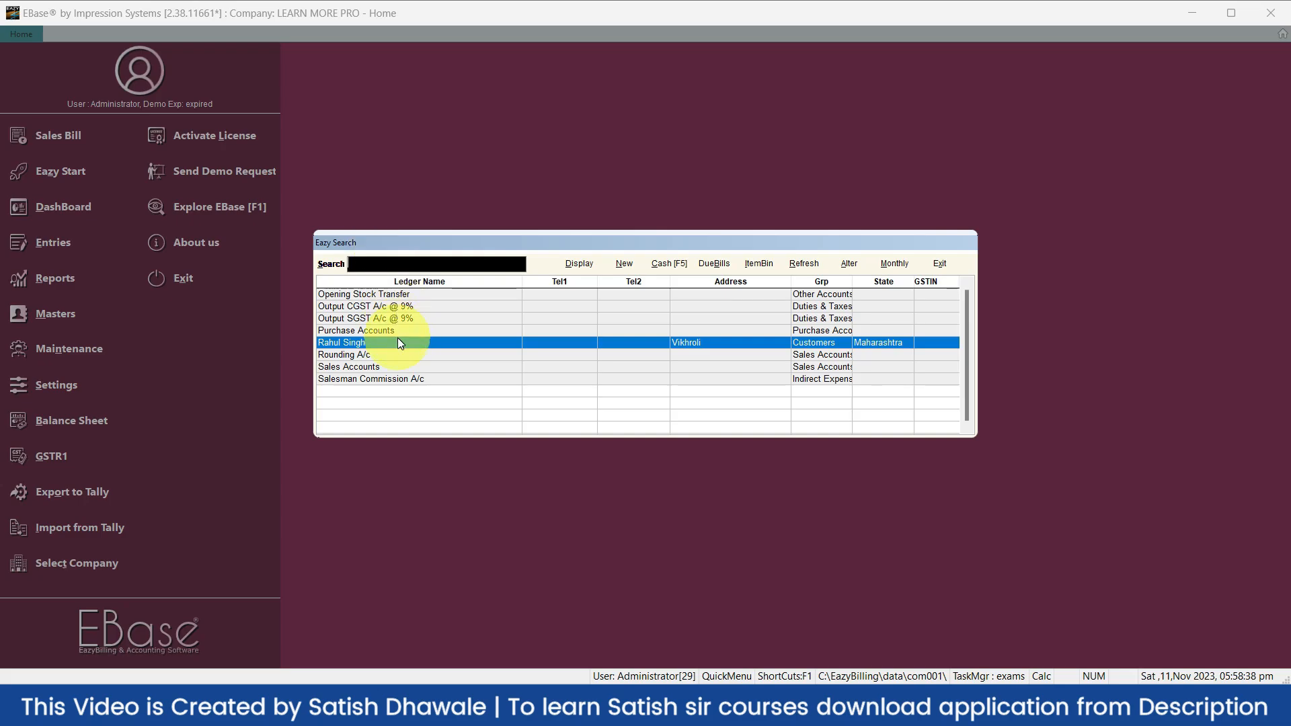
pyautogui.write('rah')
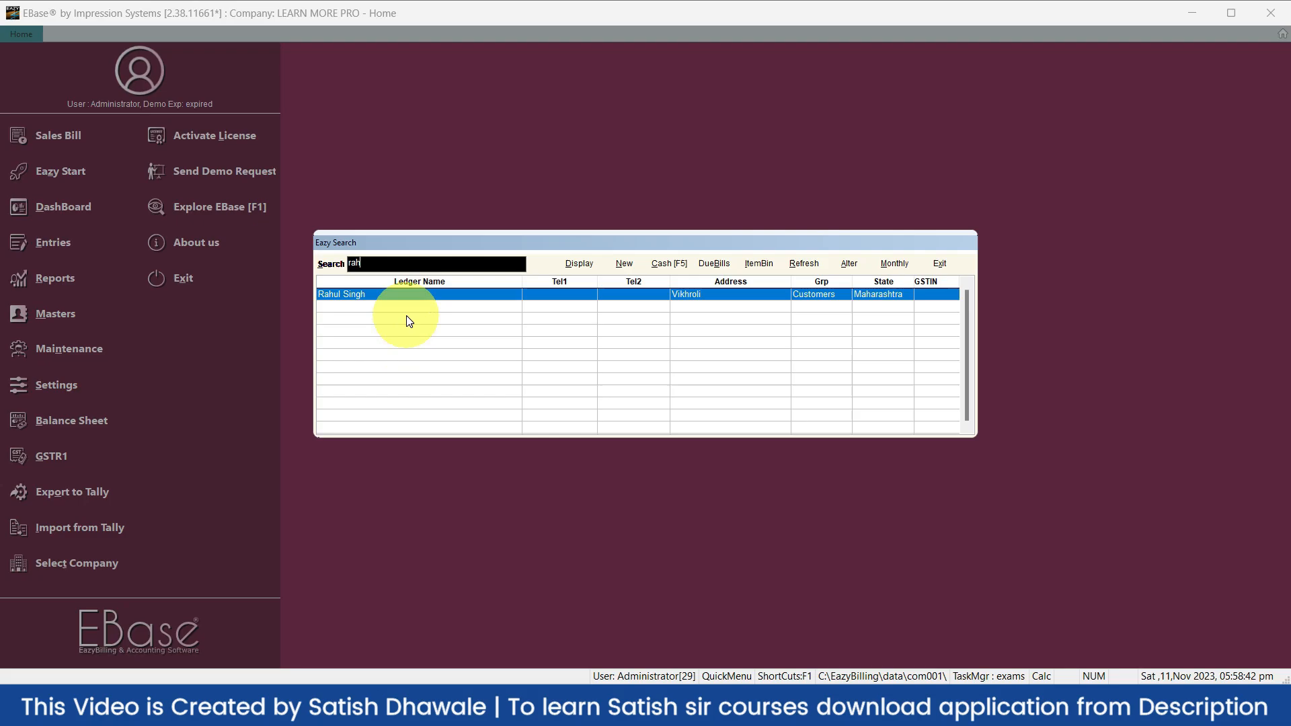
pyautogui.press('Return')
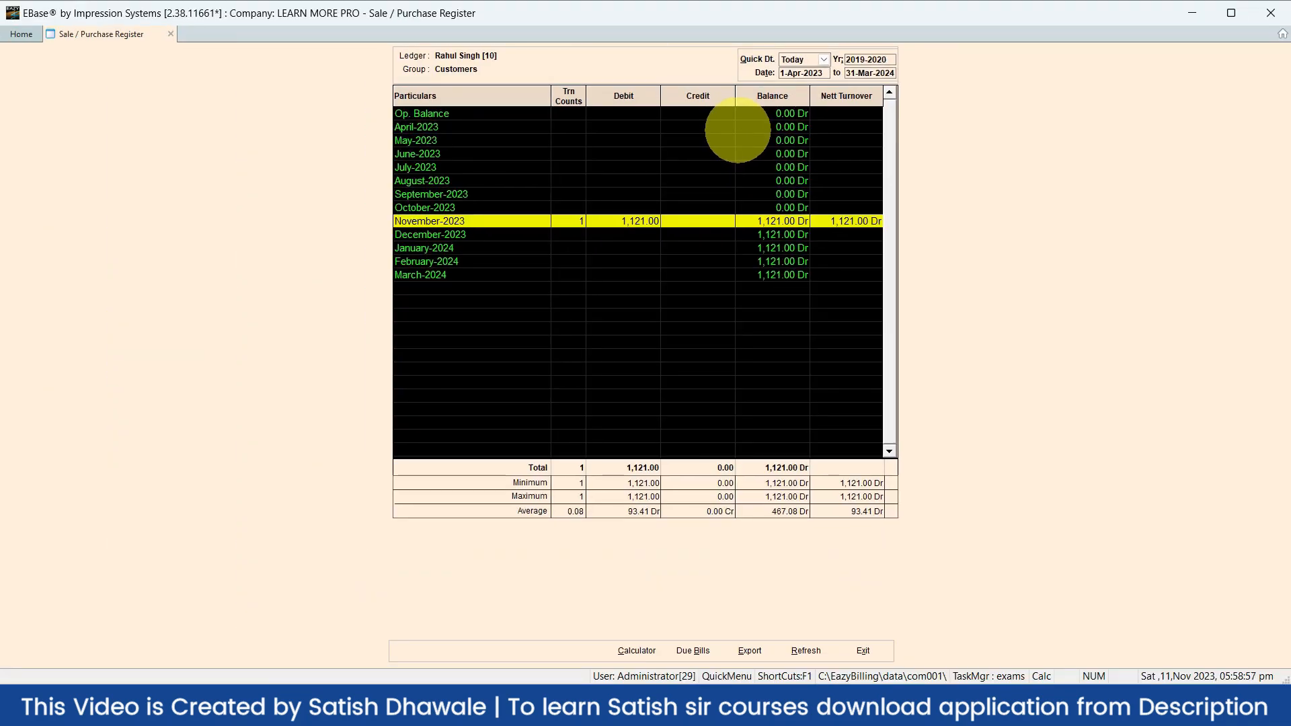
pyautogui.press('Escape')
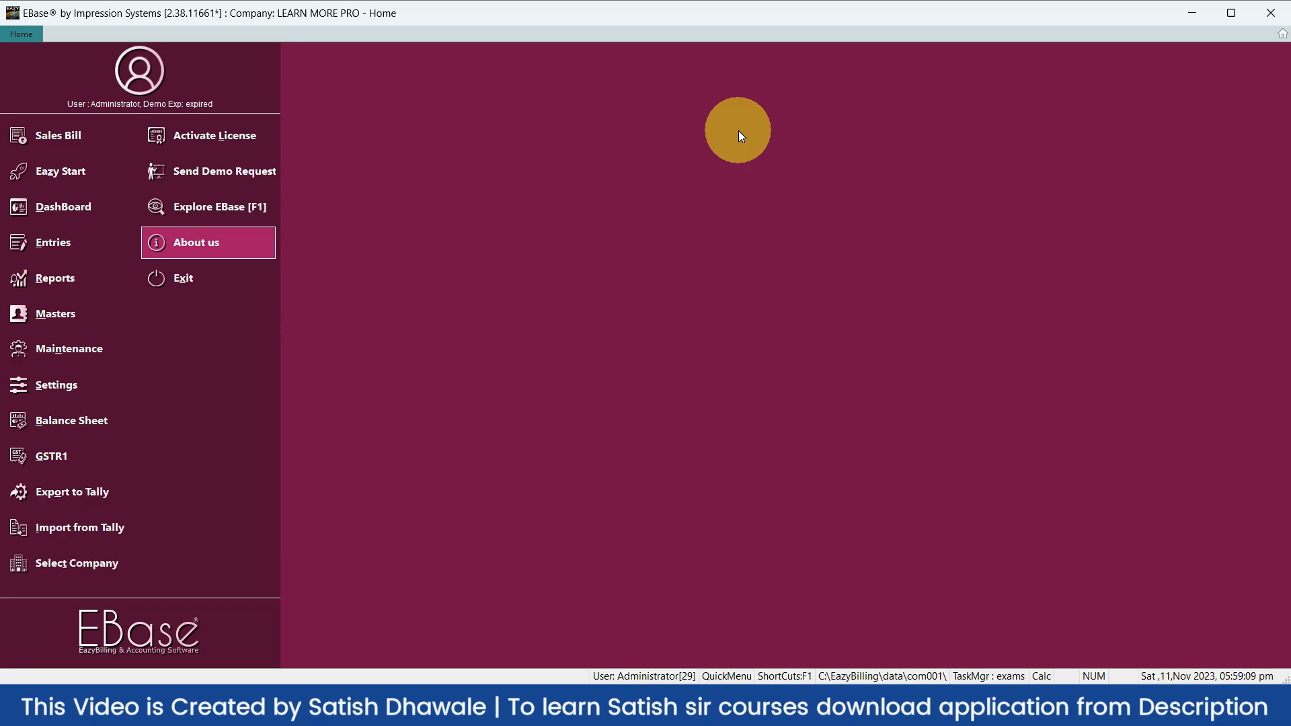
# View the MOUSE item's stock register via F2 item search, then switch to TallyPrime
pyautogui.press('F2')
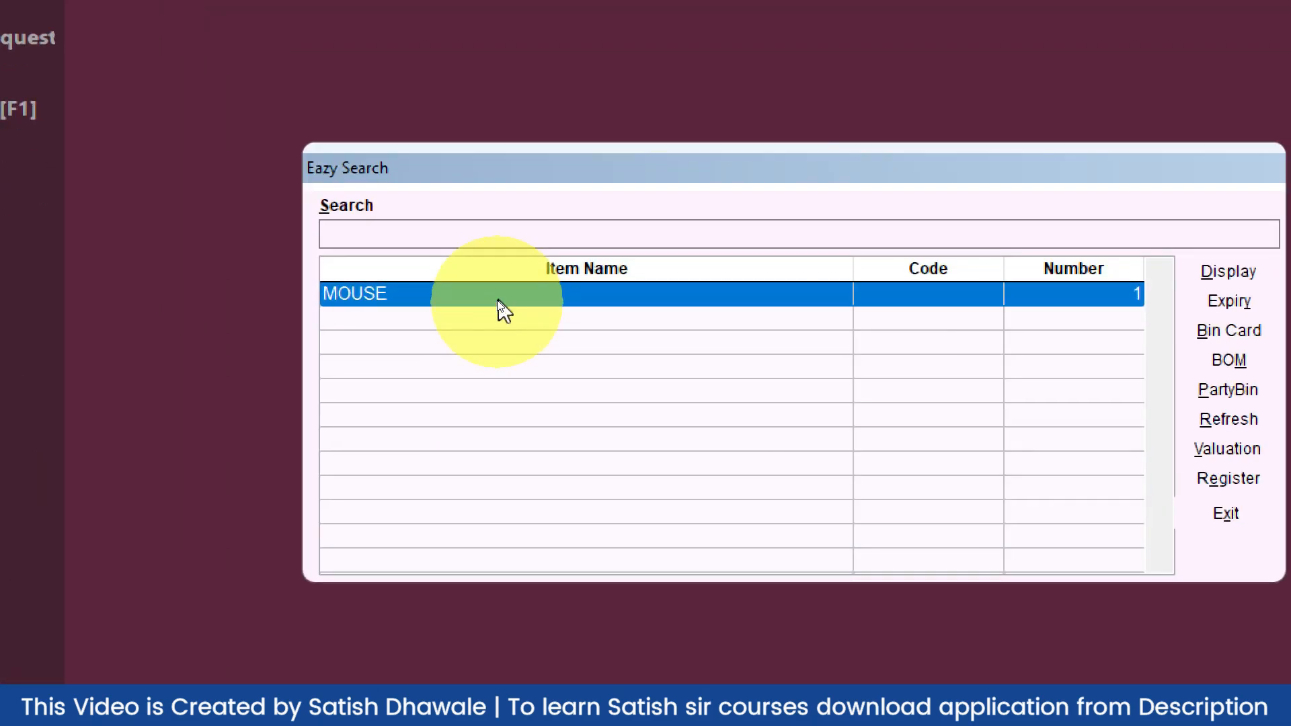
pyautogui.click(487, 270)
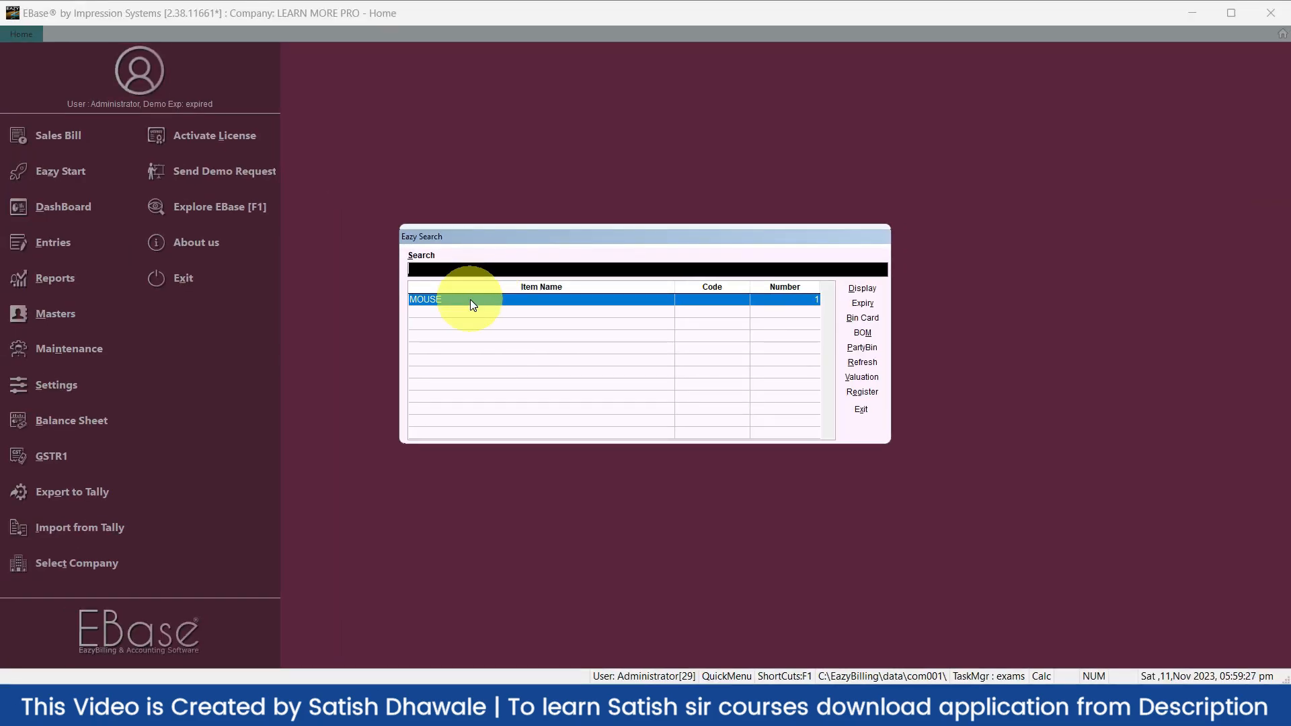
pyautogui.doubleClick(472, 302)
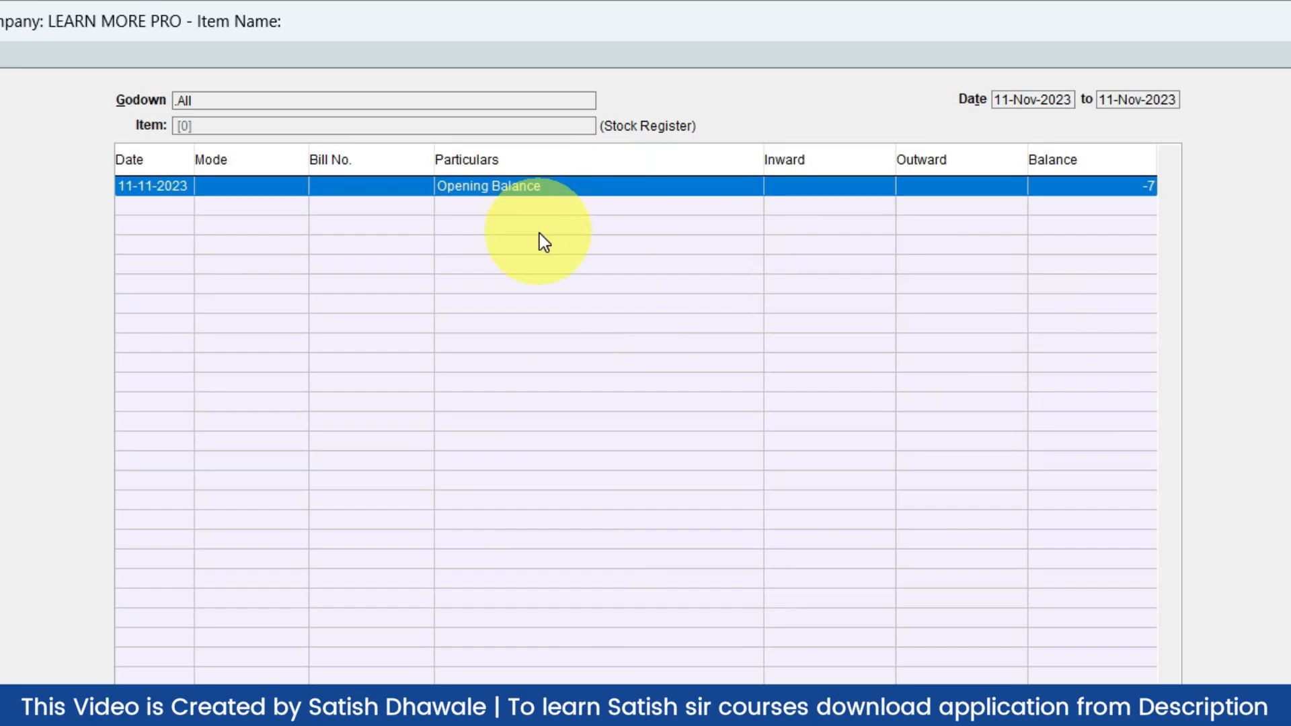
pyautogui.press('Escape')
pyautogui.press('Escape')
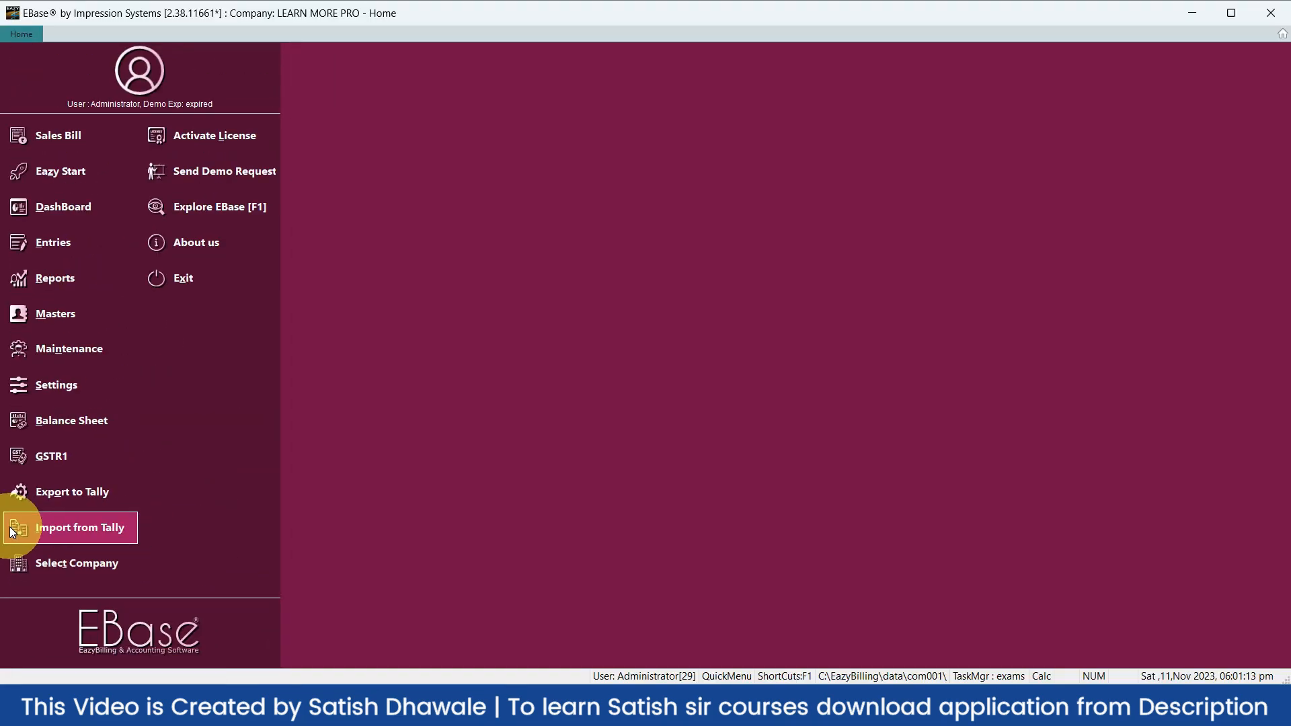
pyautogui.hotkey('alt', 'Tab')
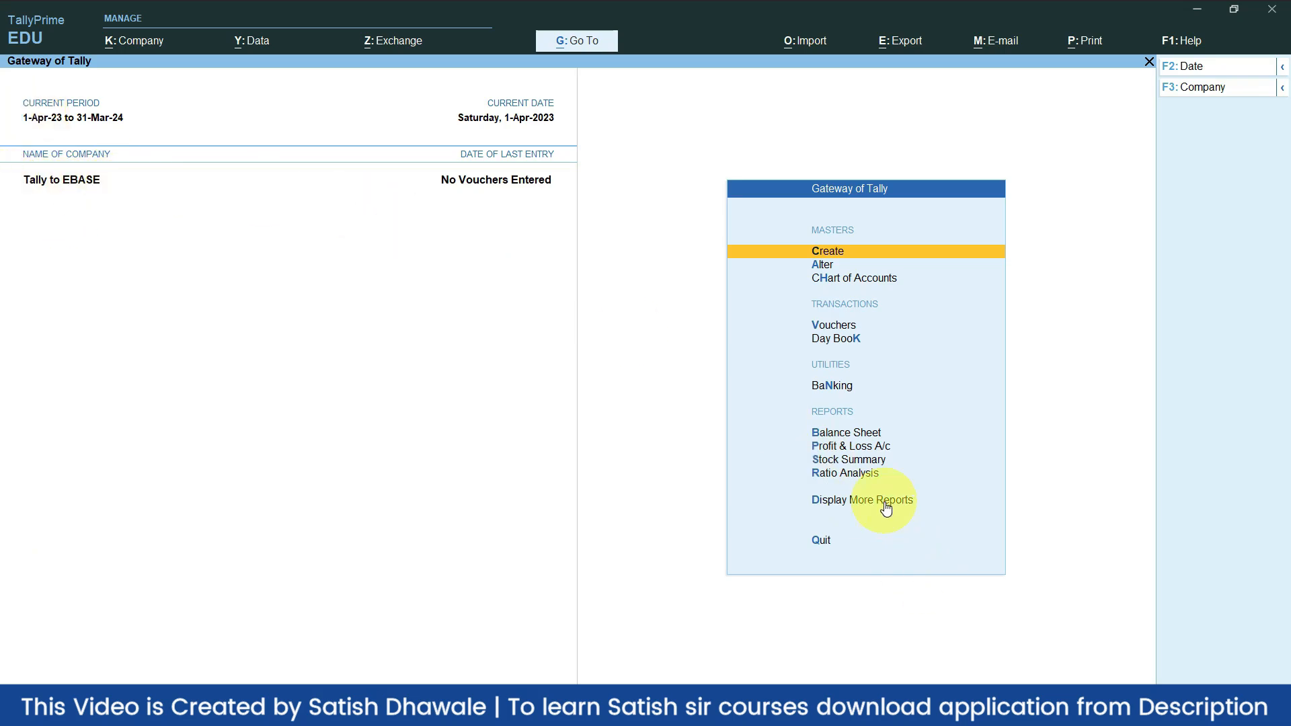
# Open TallyPrime's Statistics report under More Reports > Statements of Accounts
pyautogui.press('Up')
pyautogui.press('Up')
pyautogui.press('Up')
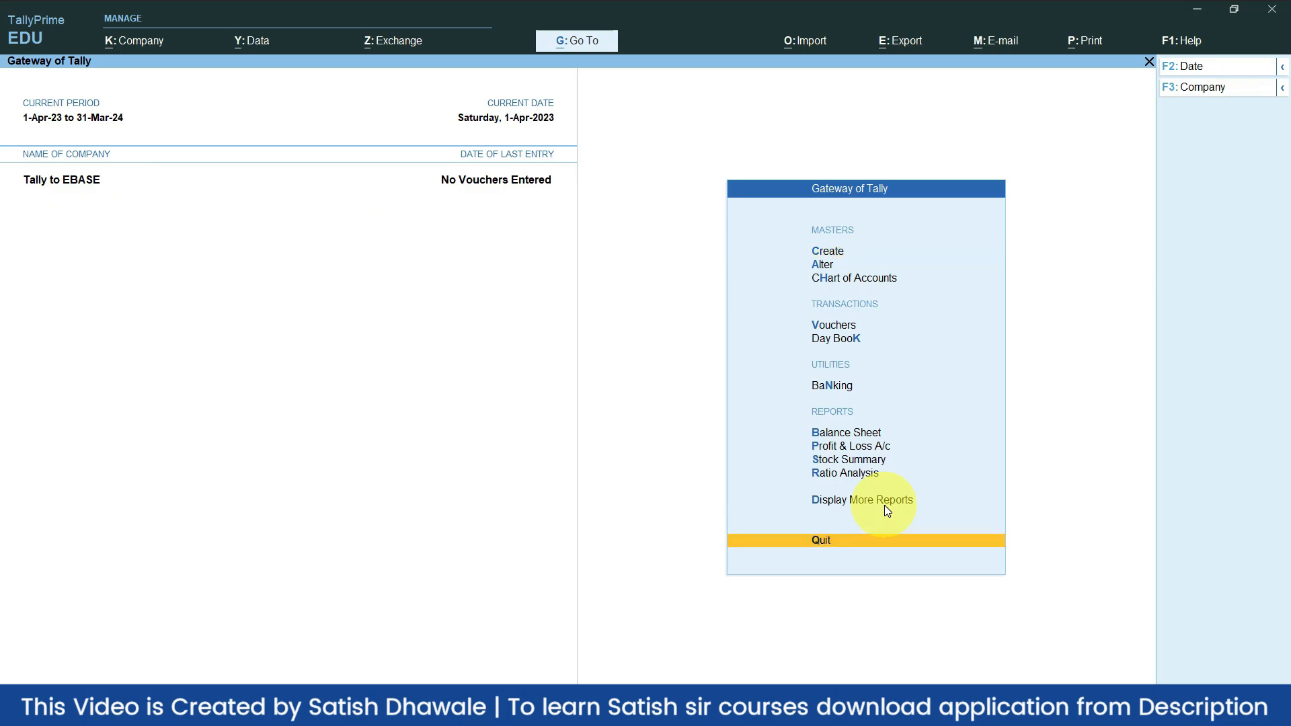
pyautogui.press('Down')
pyautogui.press('Return')
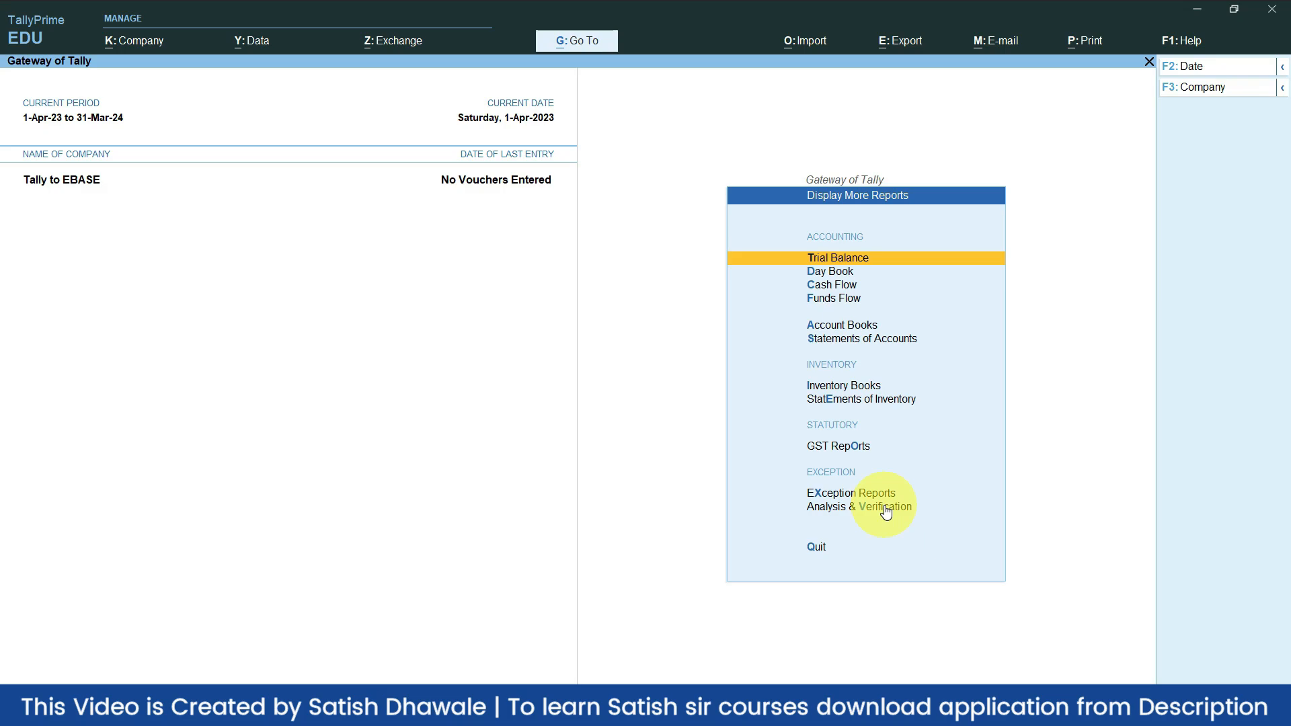
pyautogui.press('Down')
pyautogui.press('Down')
pyautogui.press('Down')
pyautogui.press('Down')
pyautogui.press('Down')
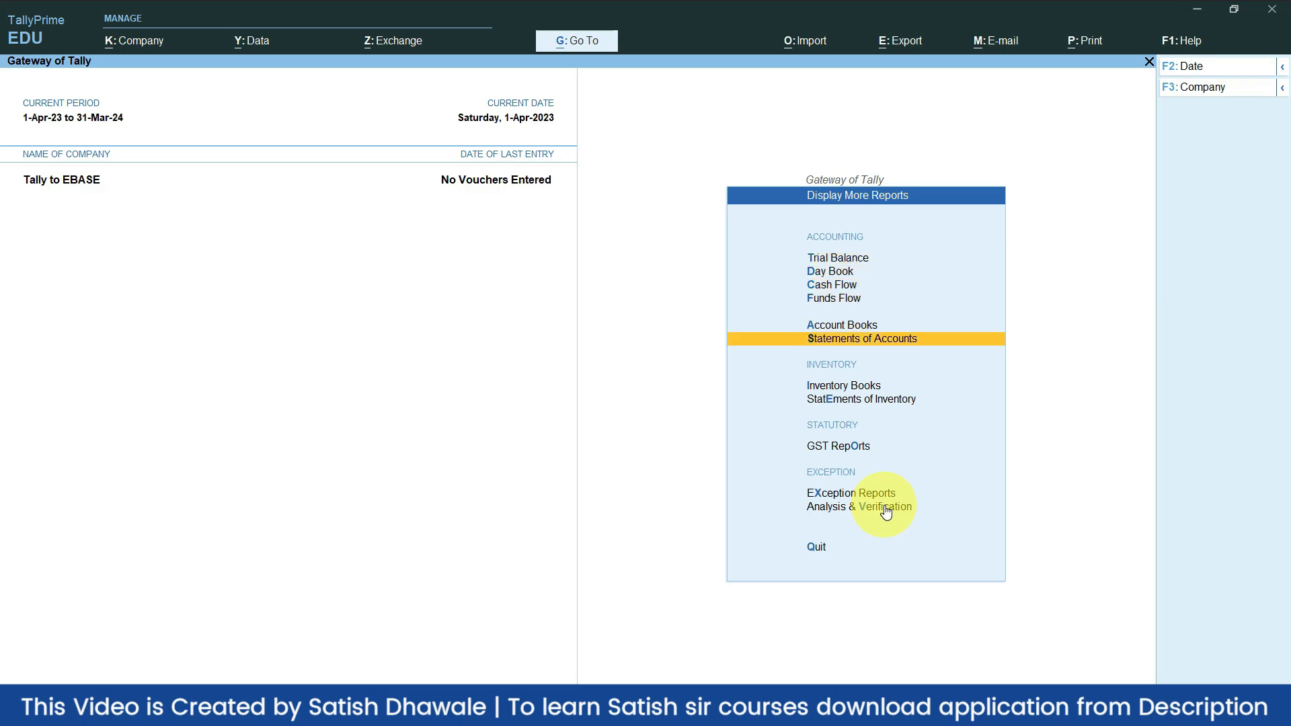
pyautogui.press('Return')
pyautogui.press('Down')
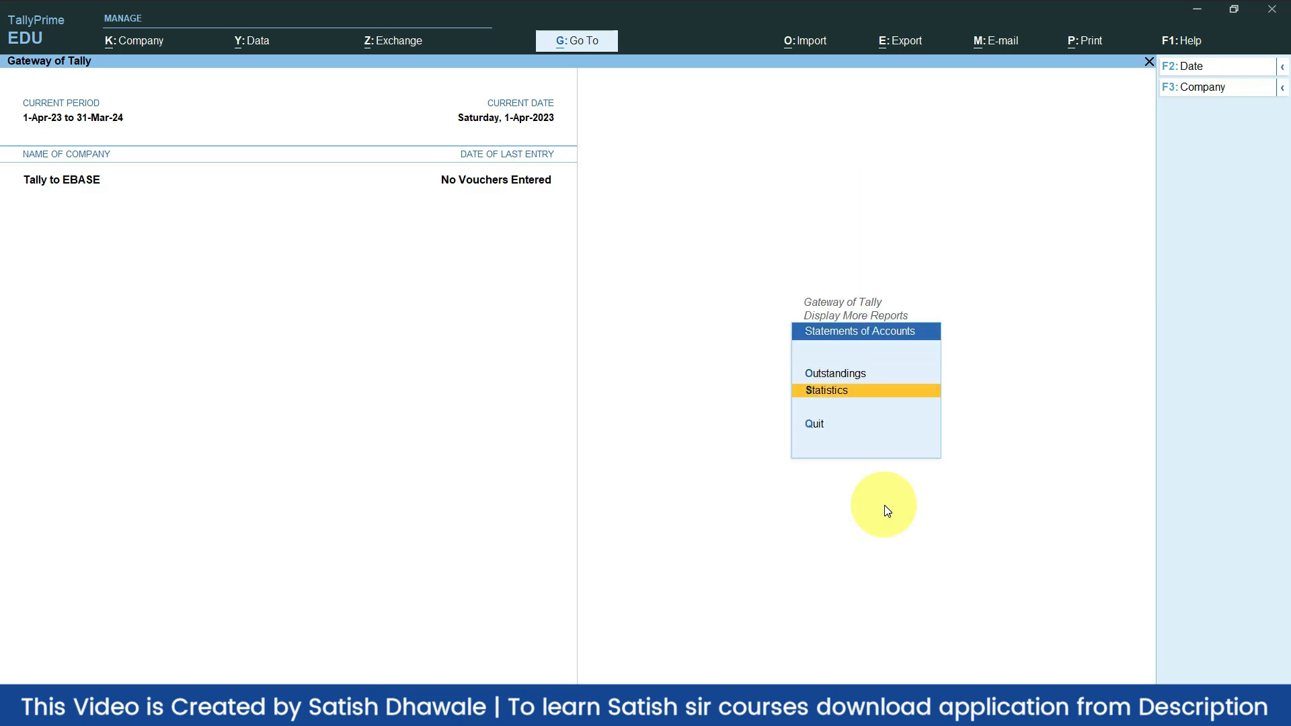
pyautogui.press('Return')
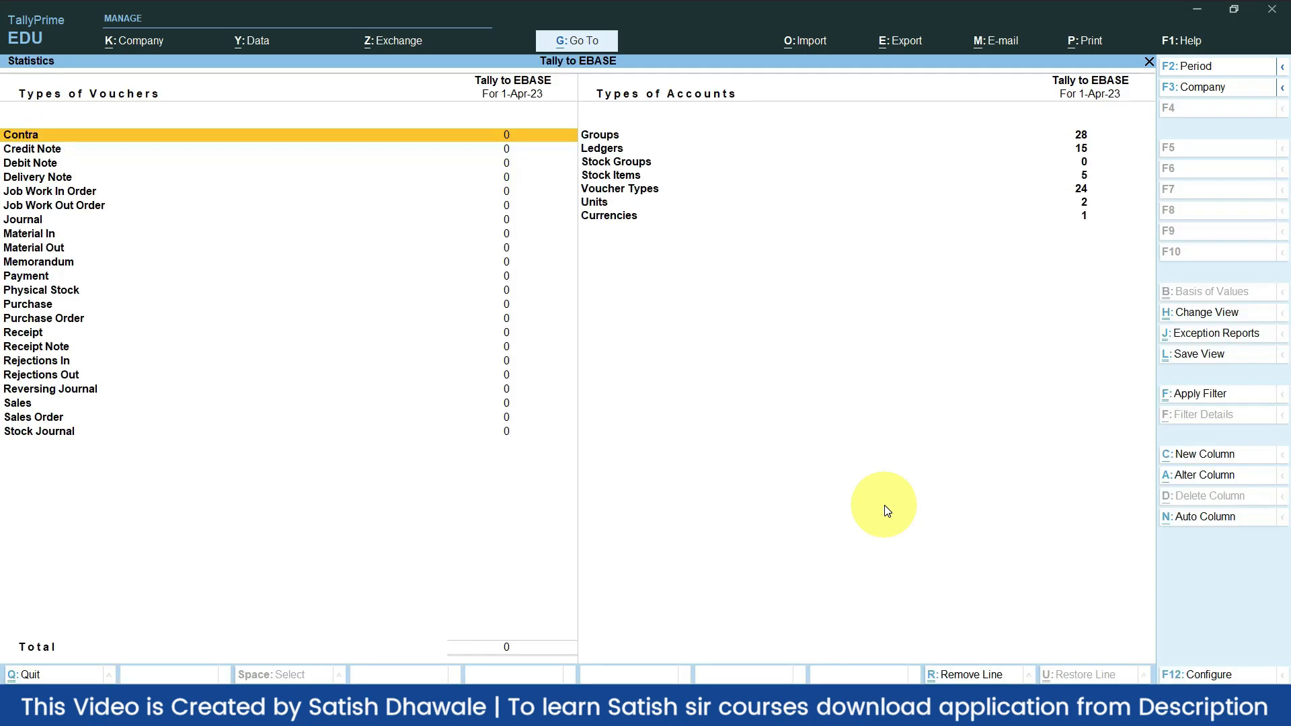
# Check the 15 ledgers and 5 stock items counts, then return to EBase
pyautogui.click(1055, 148)
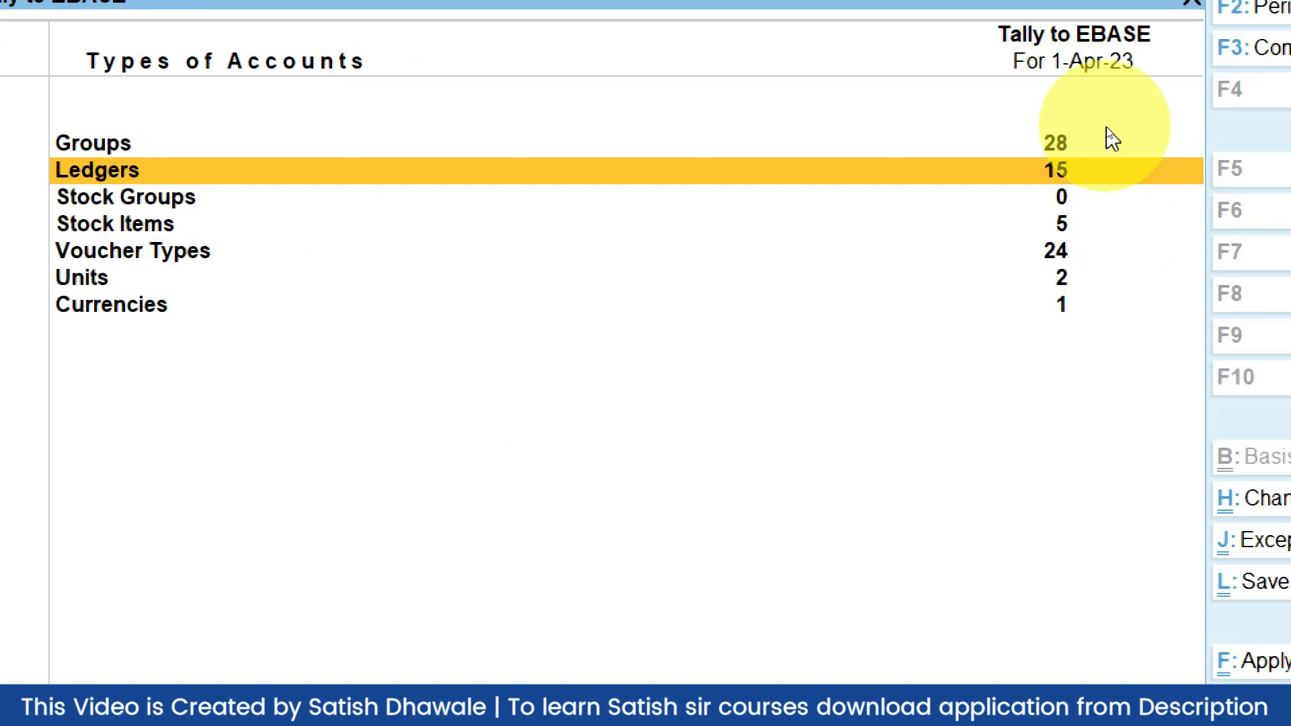
pyautogui.press('Down')
pyautogui.press('Down')
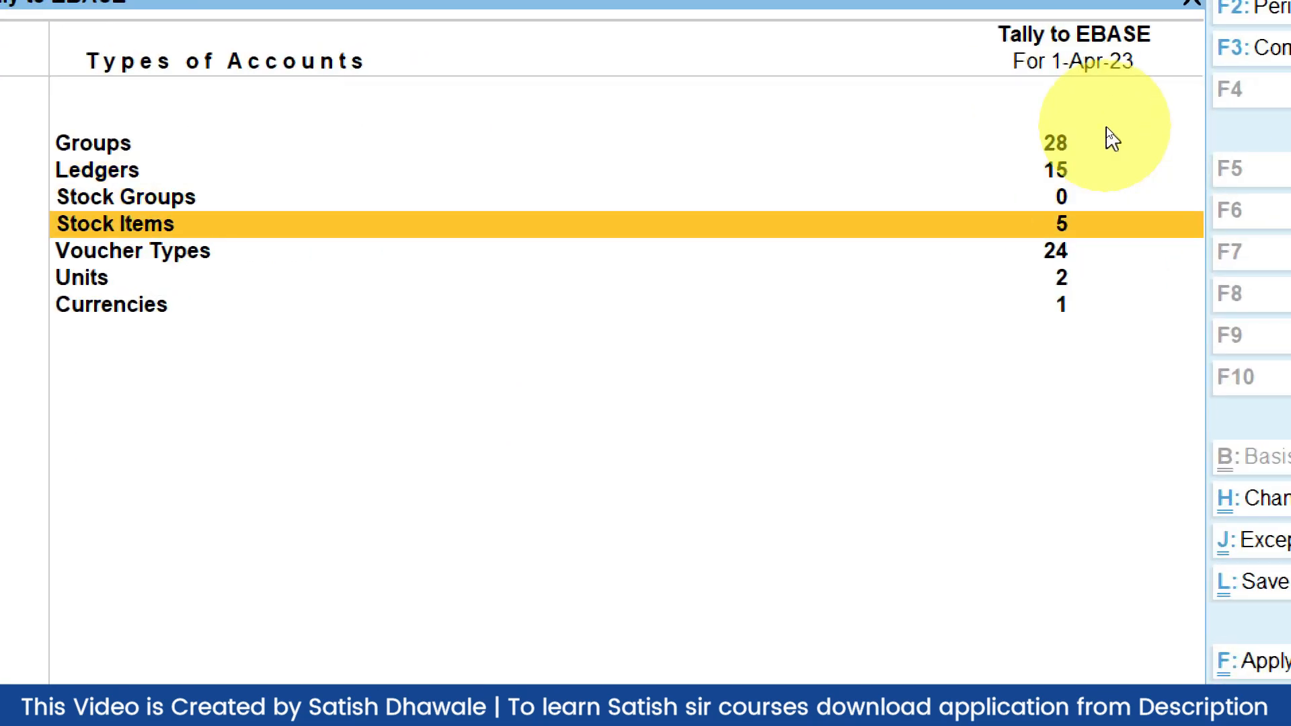
pyautogui.press('Up')
pyautogui.press('Up')
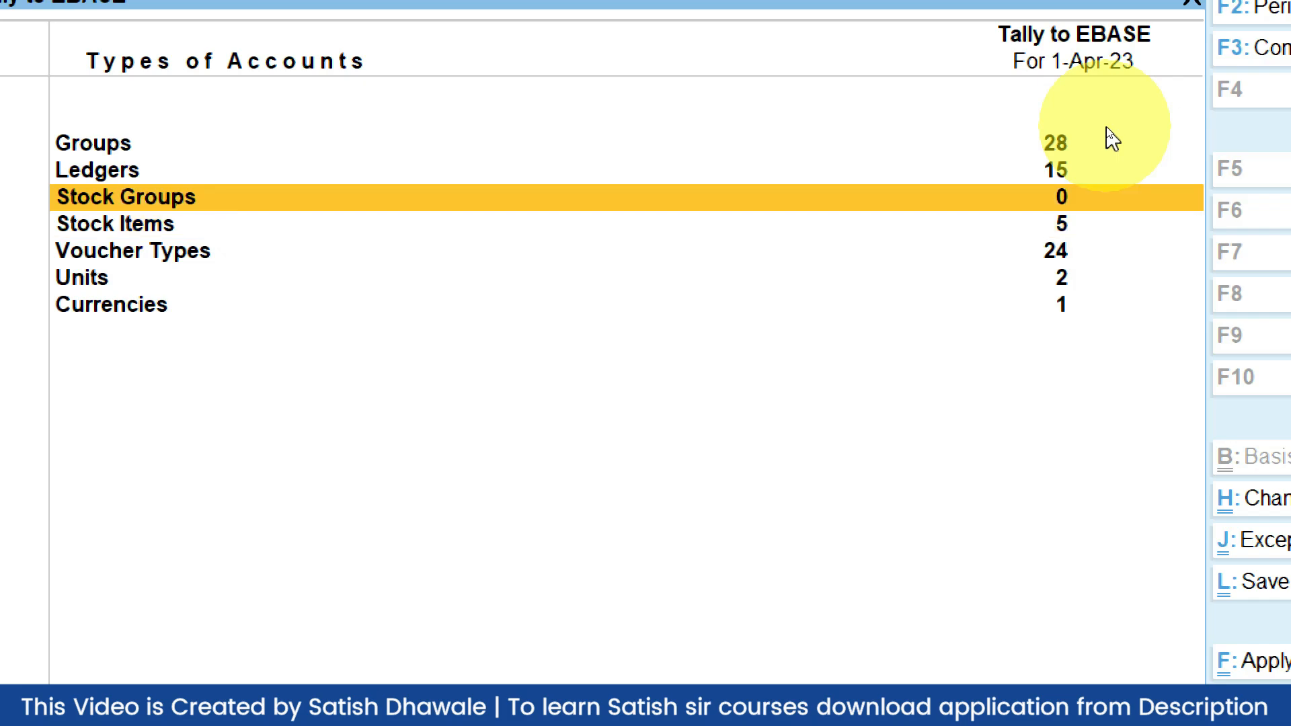
pyautogui.press('Down')
pyautogui.press('Down')
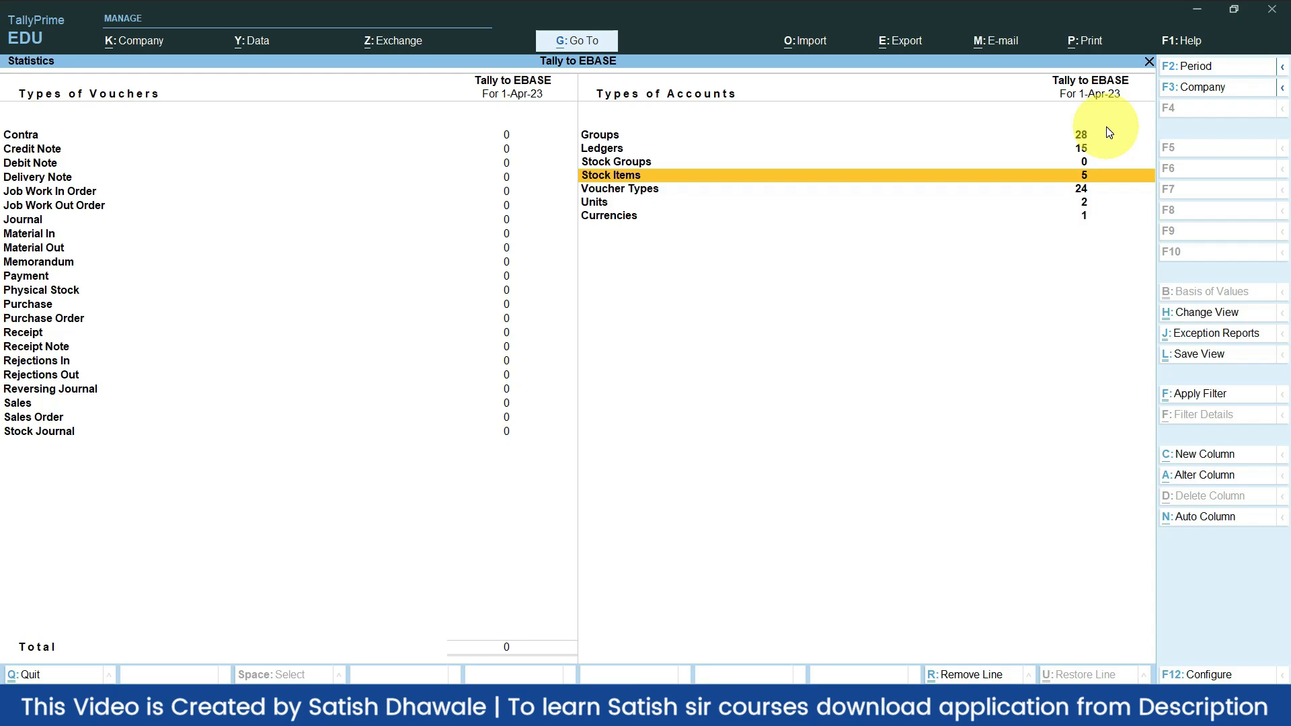
pyautogui.hotkey('alt', 'Tab')
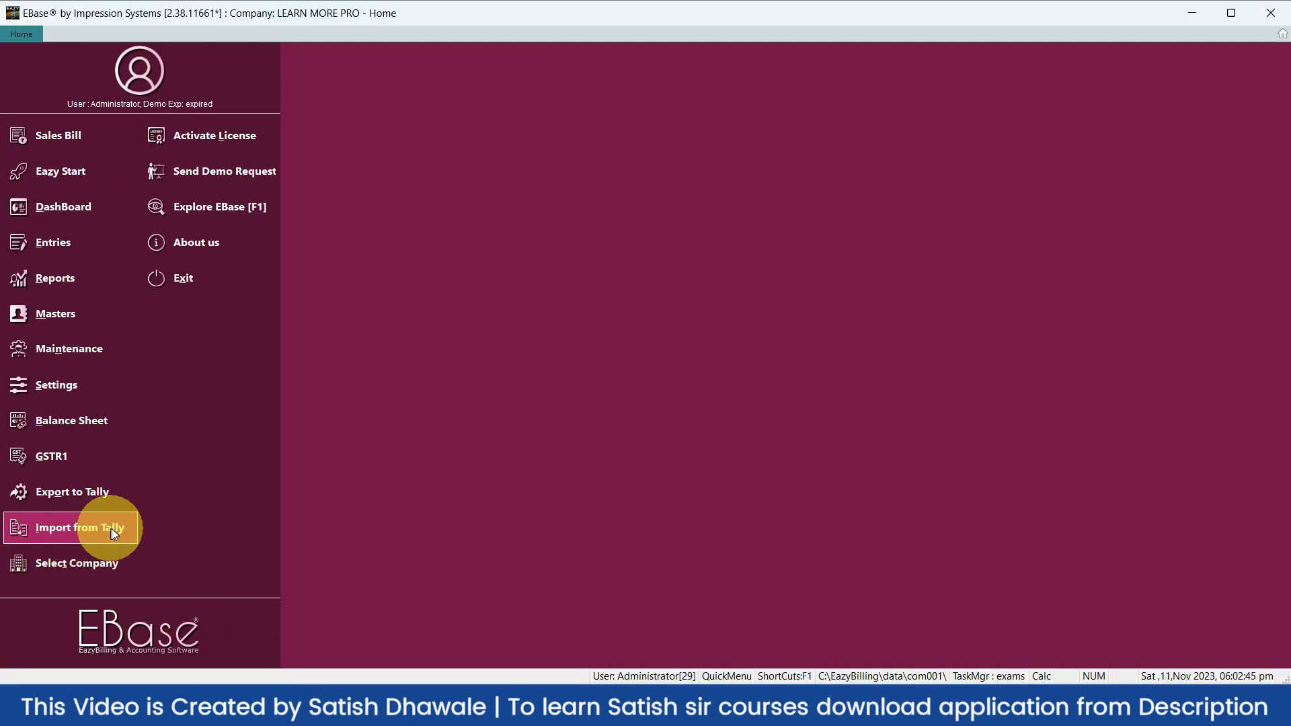
# Pull the ledgers of Tally company 'Tally to EBASE' into EBase's Import from Tally list
pyautogui.click(112, 529)
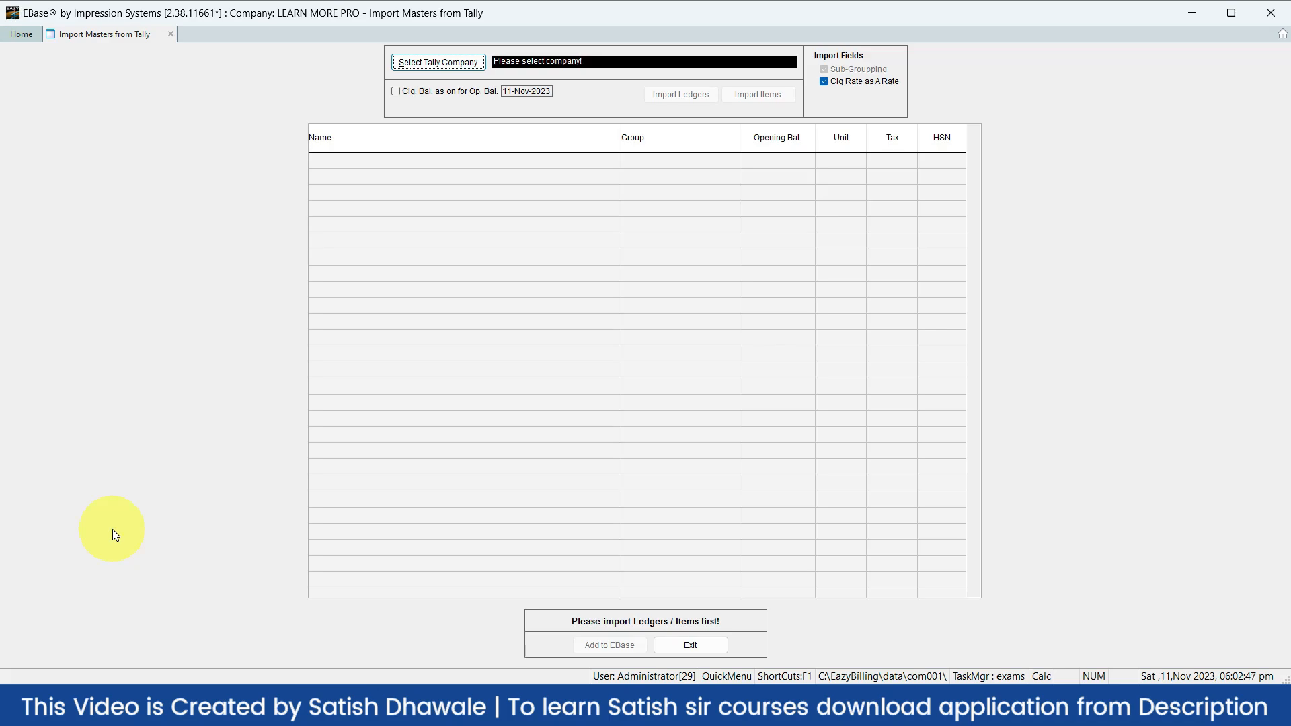
pyautogui.click(457, 65)
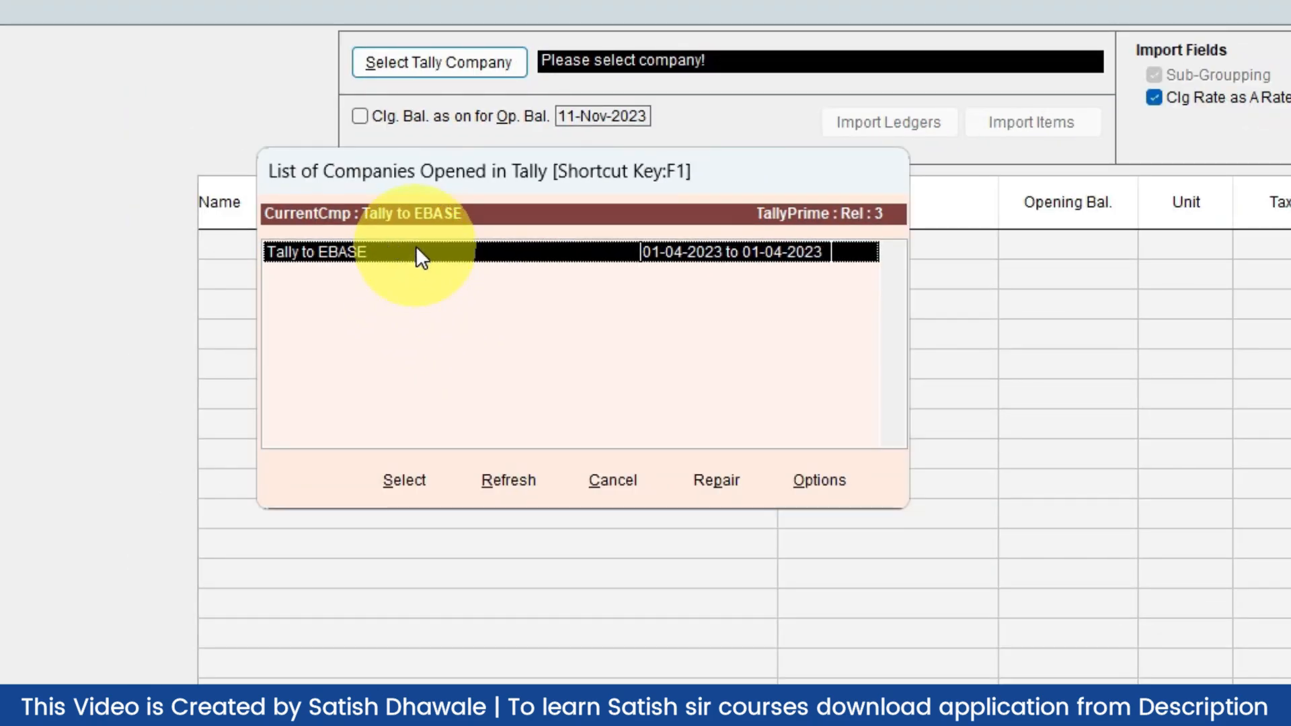
pyautogui.click(429, 489)
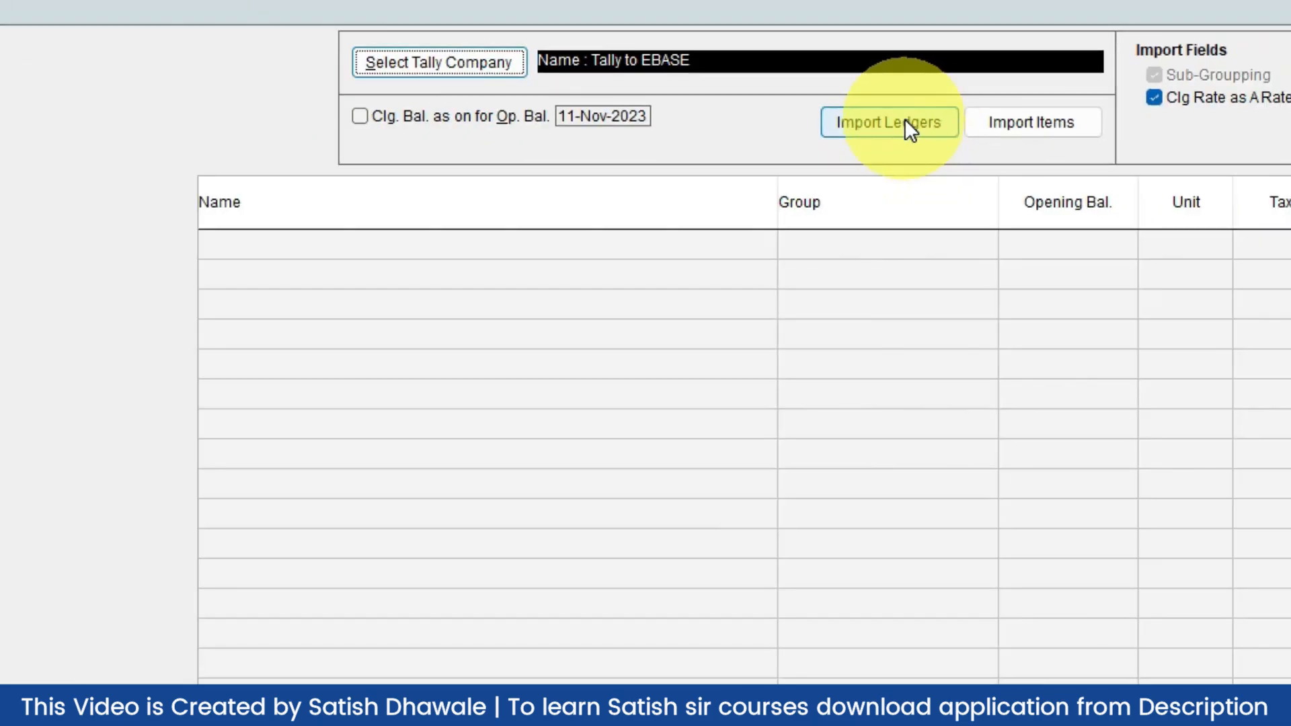
pyautogui.click(906, 122)
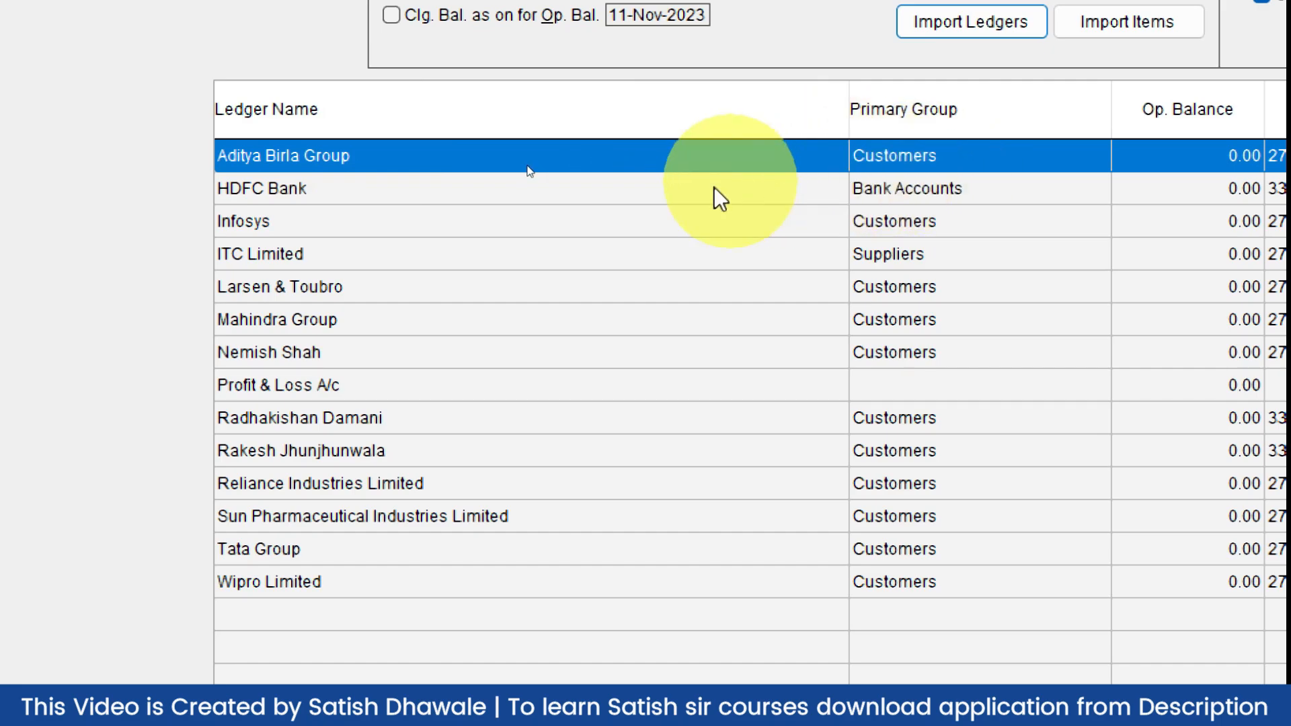
# Add the 14 imported ledgers, including Infosys and ITC Limited, to EBase and confirm
pyautogui.click(901, 222)
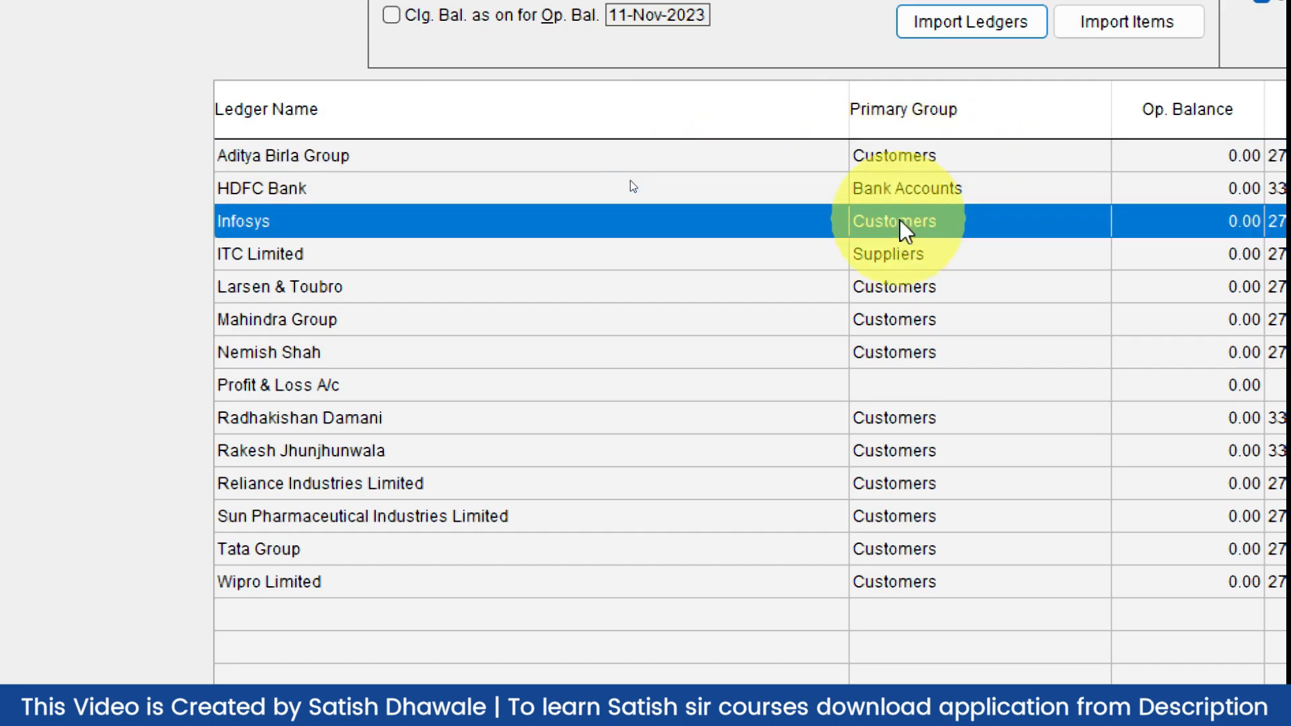
pyautogui.click(889, 253)
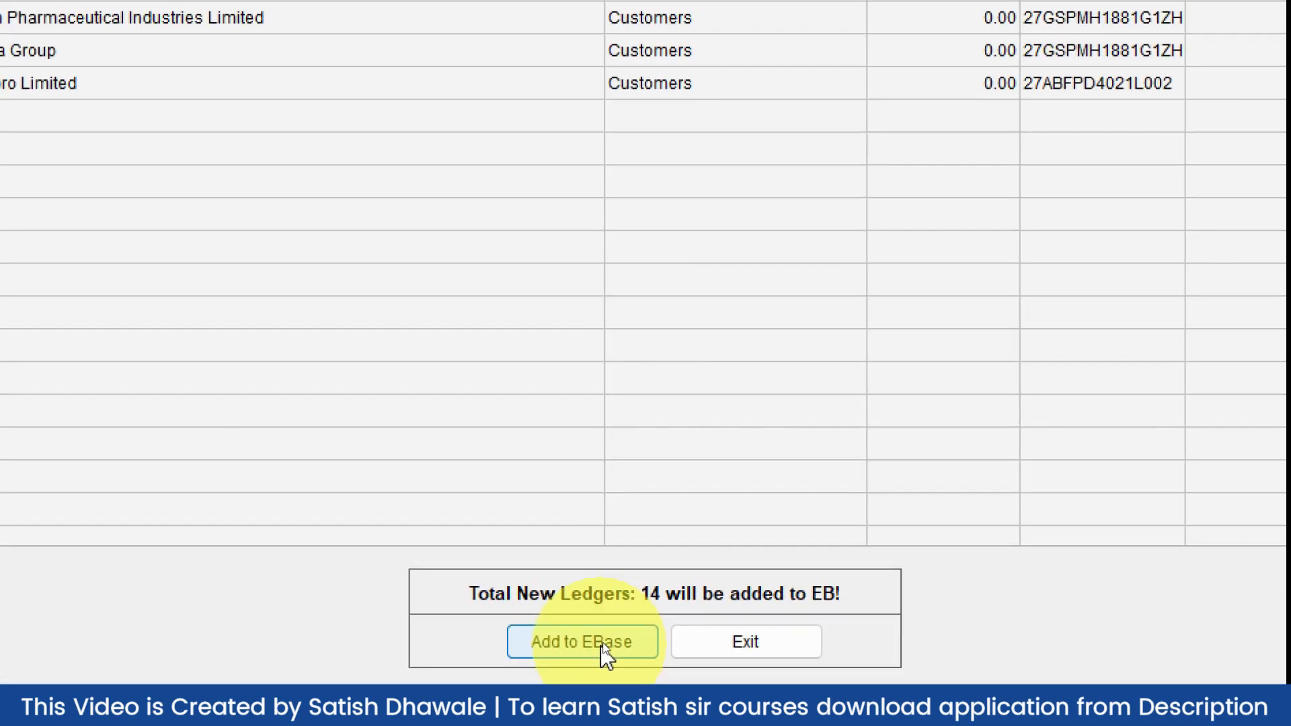
pyautogui.click(602, 642)
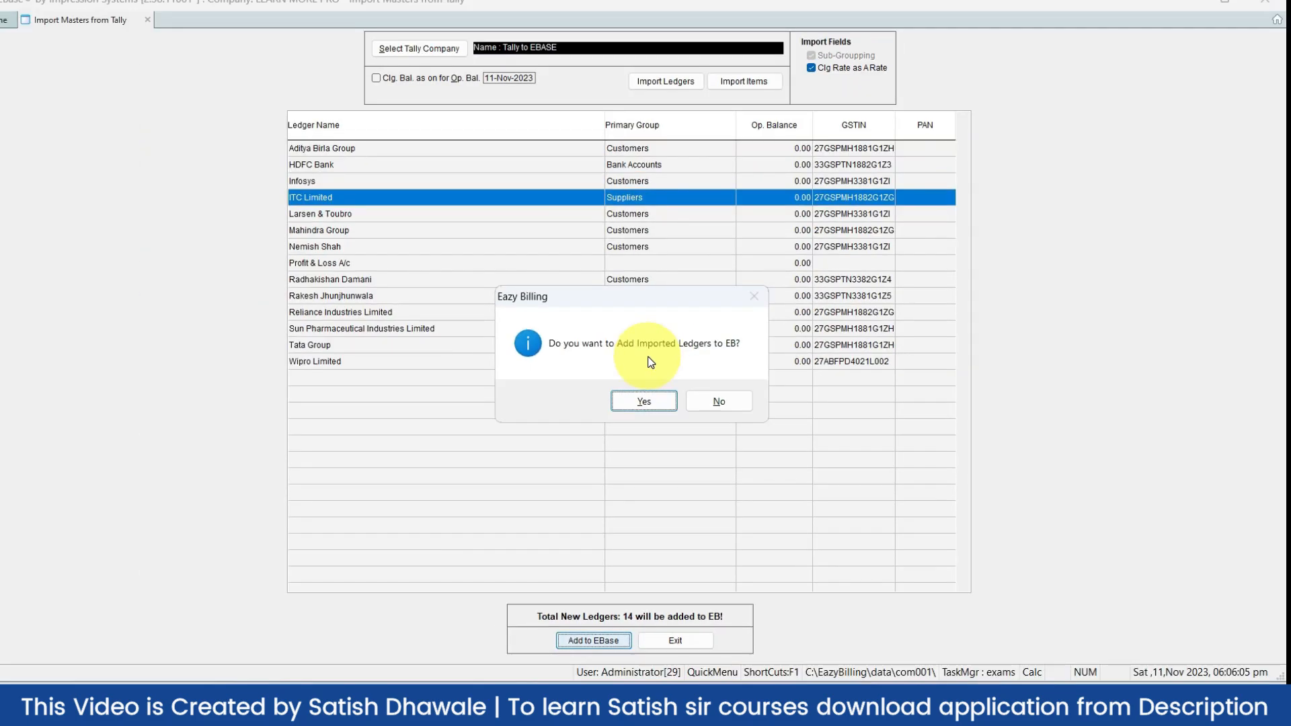
pyautogui.click(646, 400)
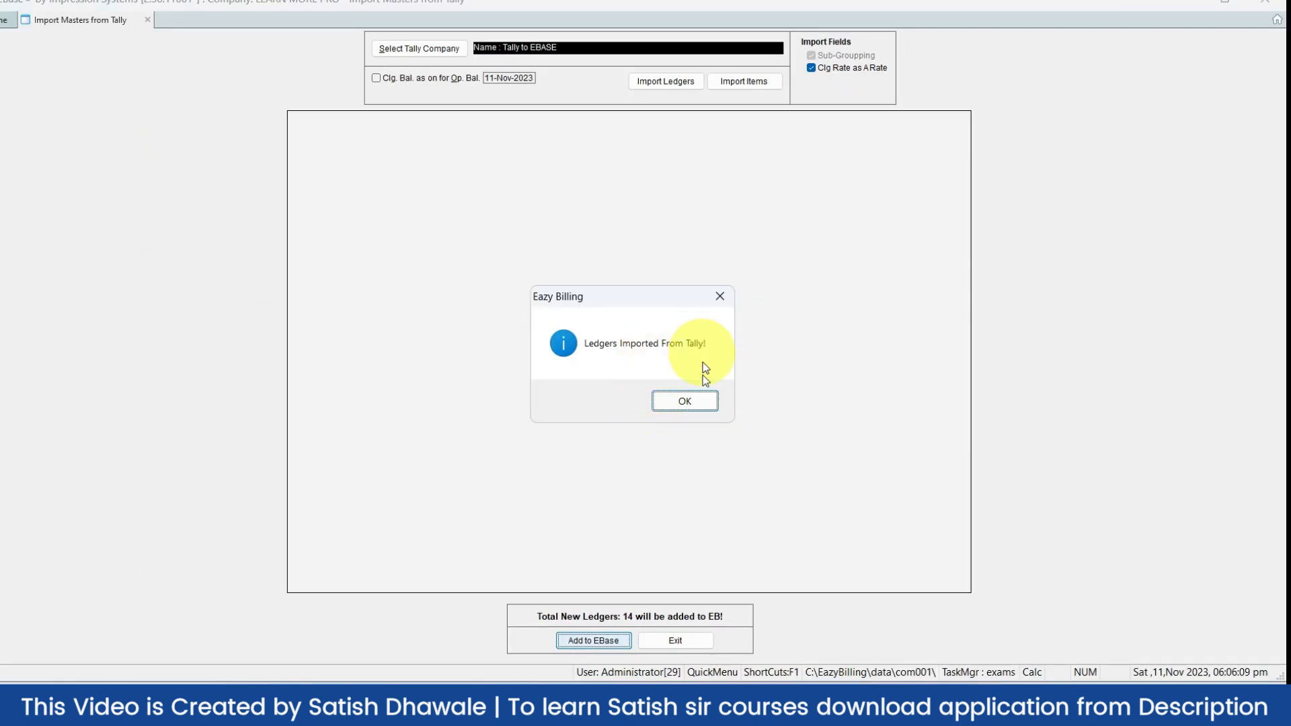
pyautogui.click(690, 404)
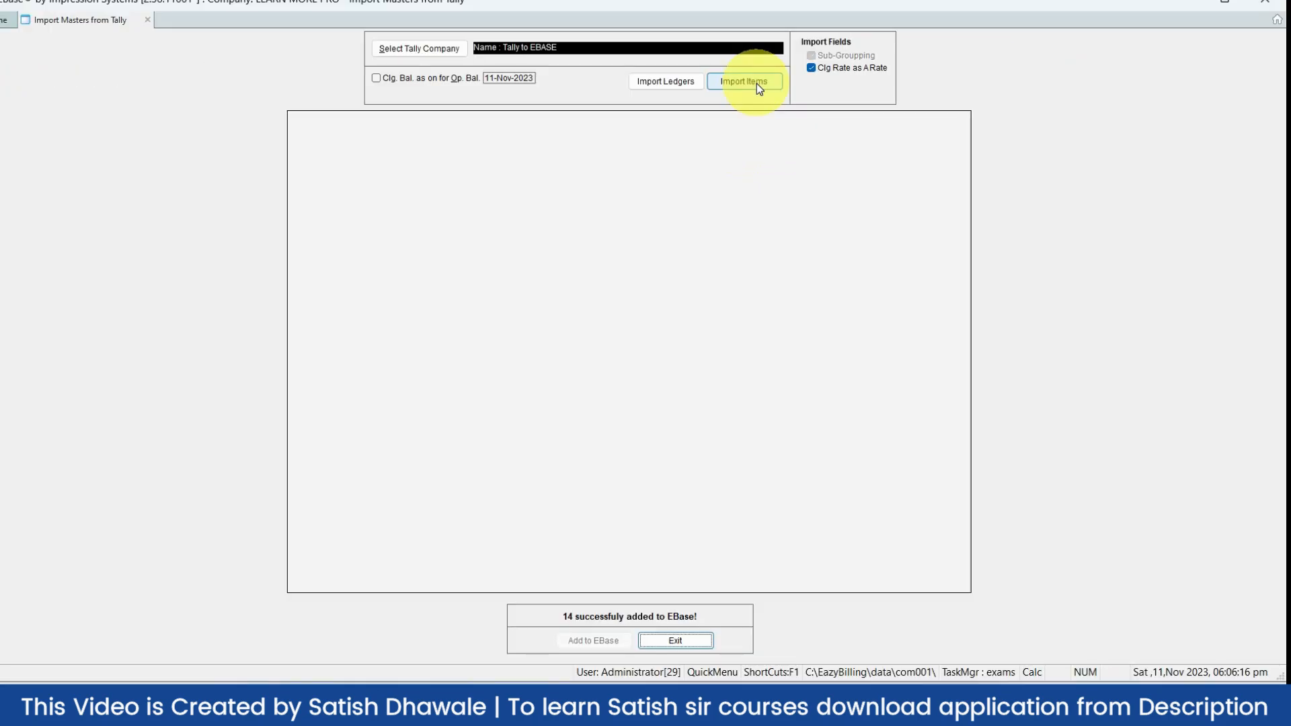
# Load the 5 stock items from Tally, add them to EBase, and close the import window
pyautogui.click(756, 84)
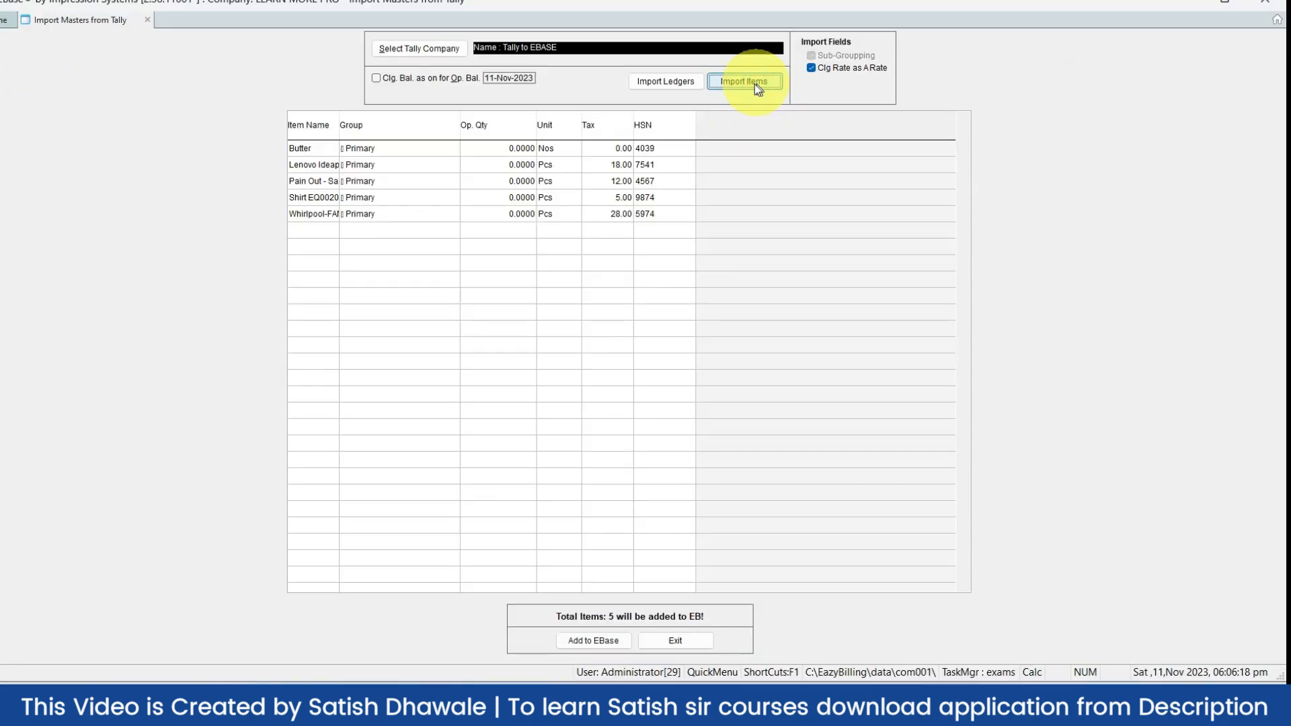
pyautogui.doubleClick(338, 129)
pyautogui.click(337, 144)
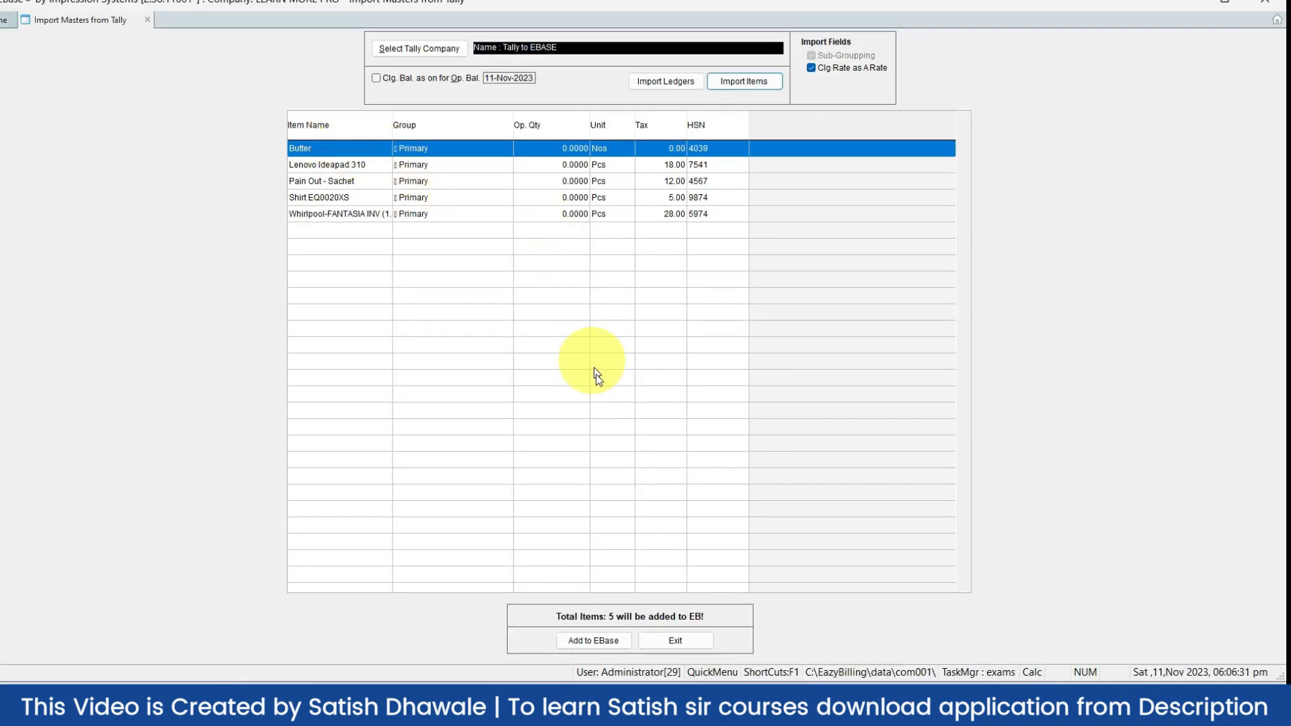
pyautogui.click(598, 642)
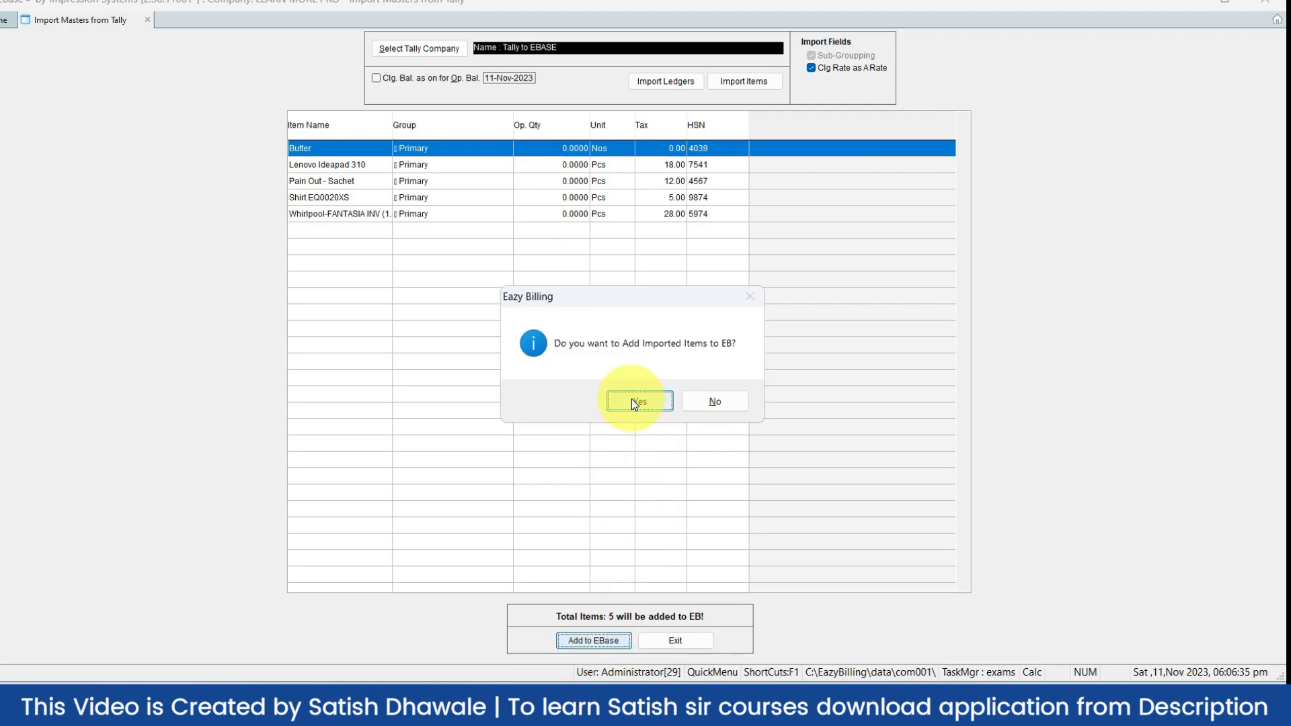
pyautogui.click(631, 399)
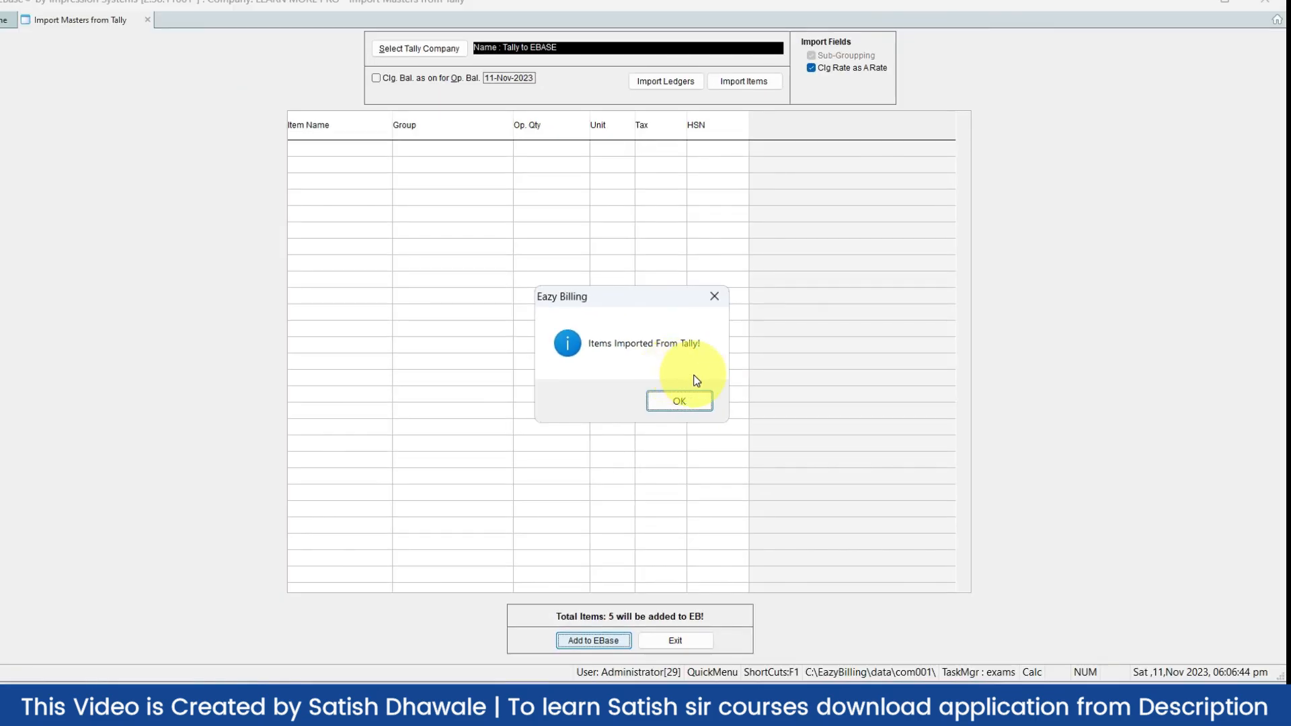
pyautogui.click(679, 406)
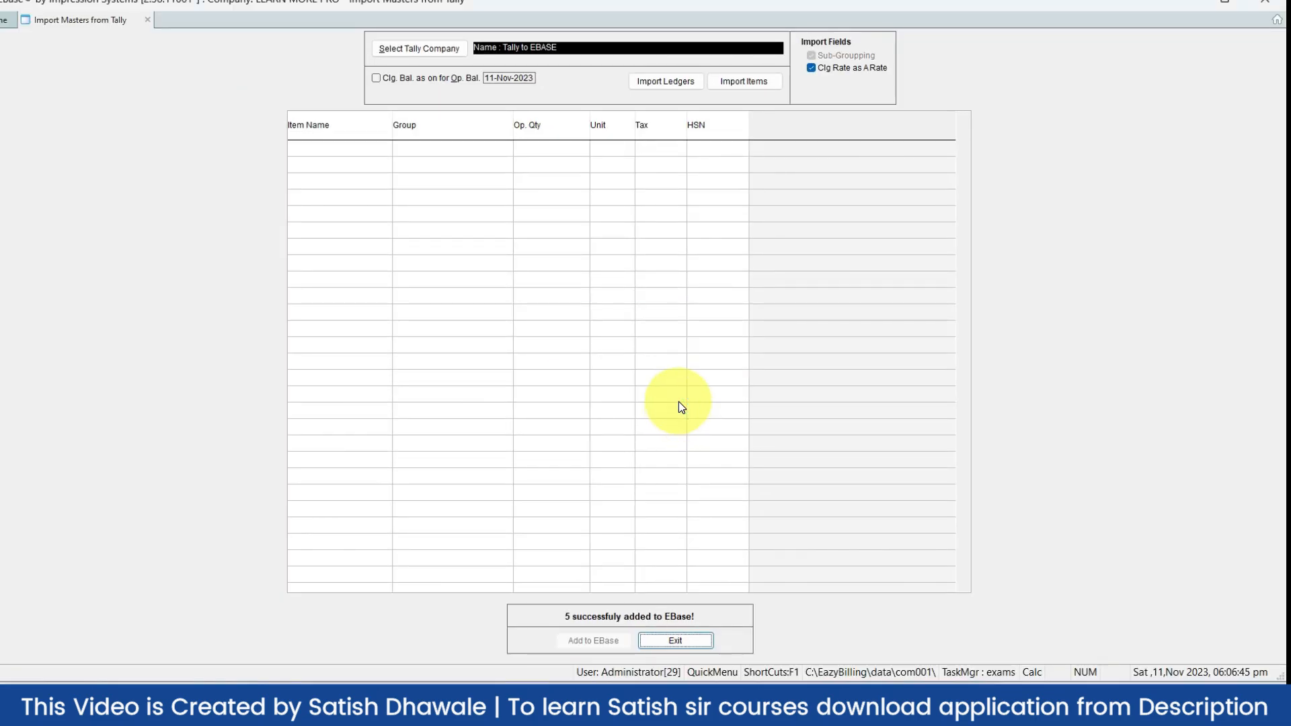
pyautogui.press('Return')
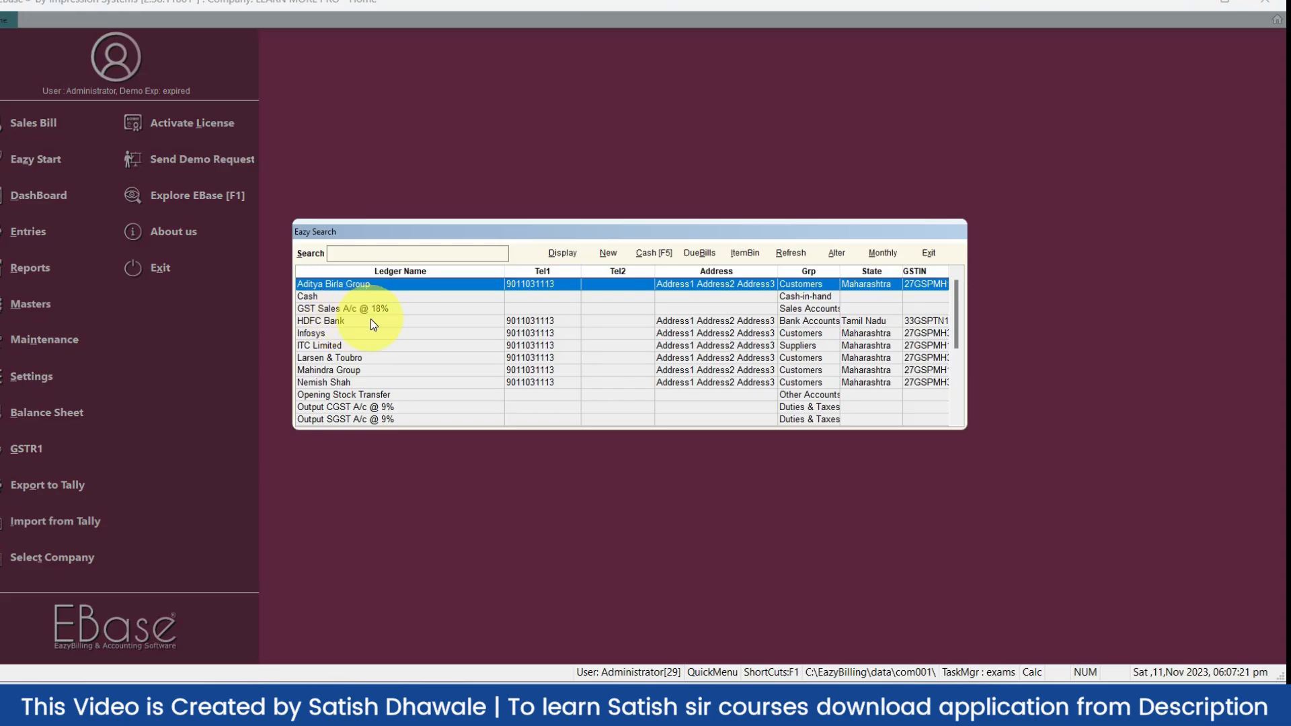
# Browse the ledger list from Cash down to Wipro Limited to confirm the imported ledgers
pyautogui.press('Down')
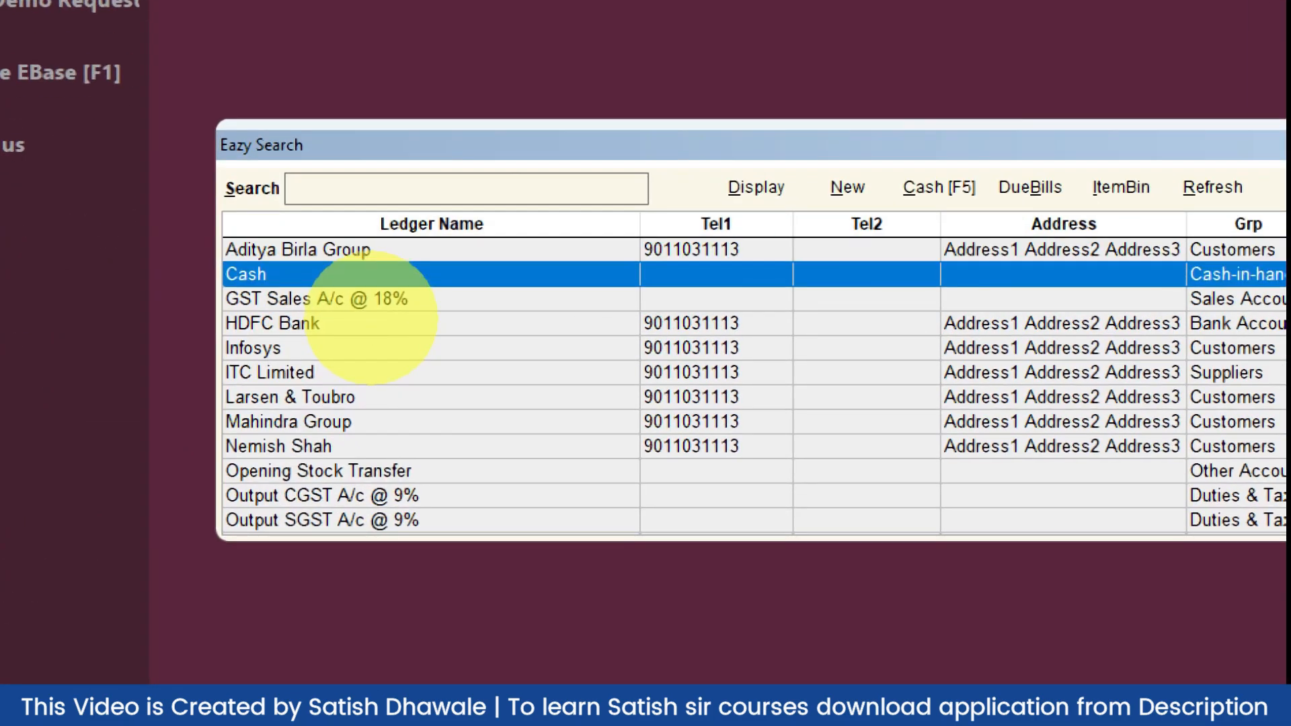
pyautogui.press('Down')
pyautogui.press('Down')
pyautogui.press('Down')
pyautogui.press('Down')
pyautogui.press('Down')
pyautogui.press('Down')
pyautogui.press('Down')
pyautogui.press('Down')
pyautogui.press('Down')
pyautogui.press('Down')
pyautogui.press('Down')
pyautogui.press('Down')
pyautogui.press('Down')
pyautogui.press('Down')
pyautogui.press('Down')
pyautogui.press('Down')
pyautogui.press('Down')
pyautogui.press('Down')
pyautogui.press('Down')
pyautogui.press('Down')
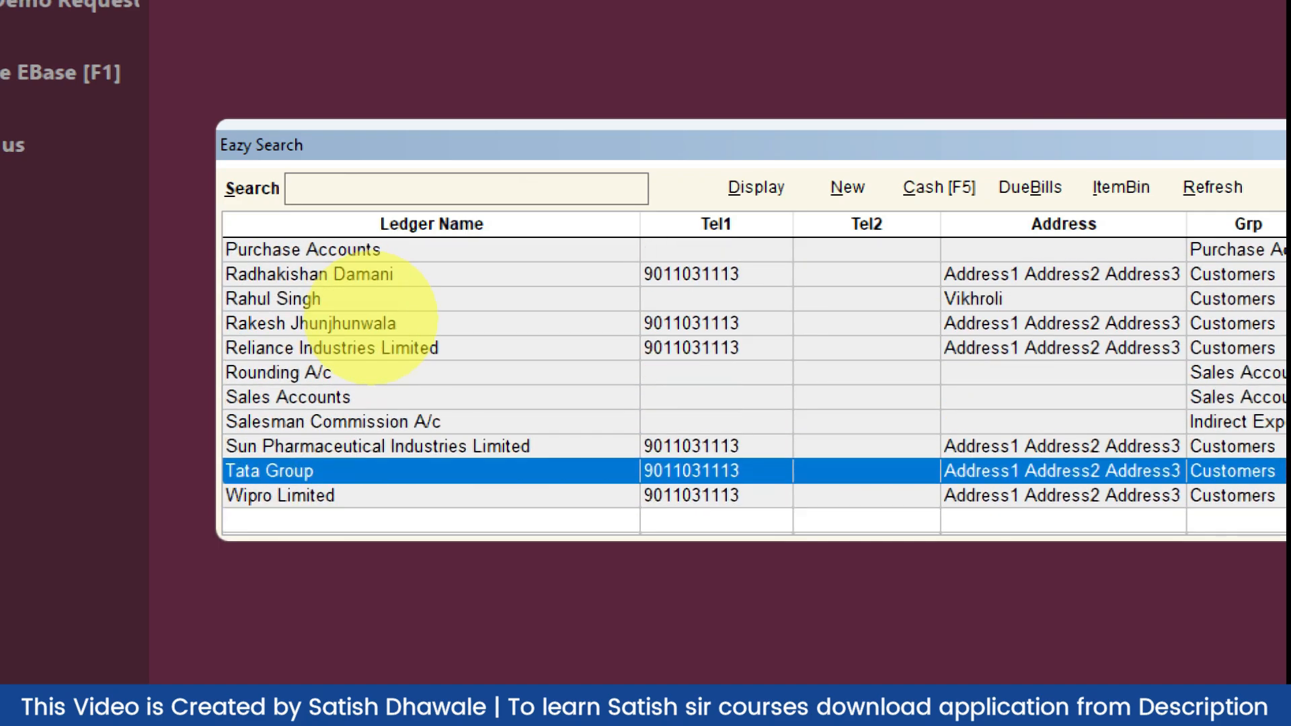
pyautogui.press('Up')
pyautogui.press('Up')
pyautogui.press('Up')
pyautogui.press('Up')
pyautogui.press('Up')
pyautogui.press('Up')
pyautogui.press('Up')
pyautogui.press('Up')
pyautogui.press('Up')
pyautogui.press('Up')
pyautogui.press('Up')
pyautogui.press('Up')
pyautogui.press('Up')
pyautogui.press('Up')
pyautogui.press('Up')
pyautogui.press('Up')
pyautogui.press('Up')
pyautogui.press('Up')
pyautogui.press('Up')
pyautogui.press('Up')
pyautogui.press('Up')
pyautogui.press('Up')
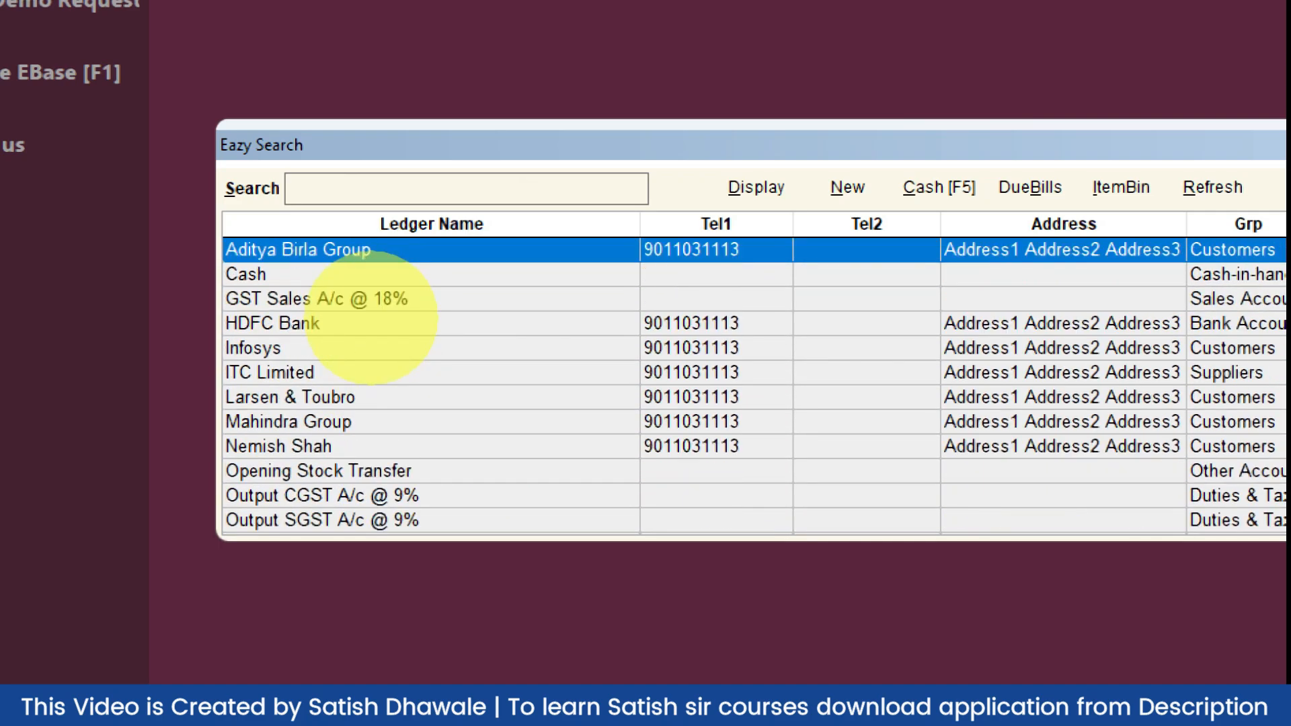
pyautogui.press('Down')
pyautogui.press('Down')
pyautogui.press('Down')
pyautogui.press('Down')
pyautogui.press('Down')
pyautogui.press('Down')
pyautogui.press('Down')
pyautogui.press('Down')
pyautogui.press('Down')
pyautogui.press('Down')
pyautogui.press('Down')
pyautogui.press('Down')
pyautogui.press('Down')
pyautogui.press('Down')
pyautogui.press('Down')
pyautogui.press('Down')
pyautogui.press('Down')
pyautogui.press('Down')
pyautogui.press('Down')
pyautogui.press('Down')
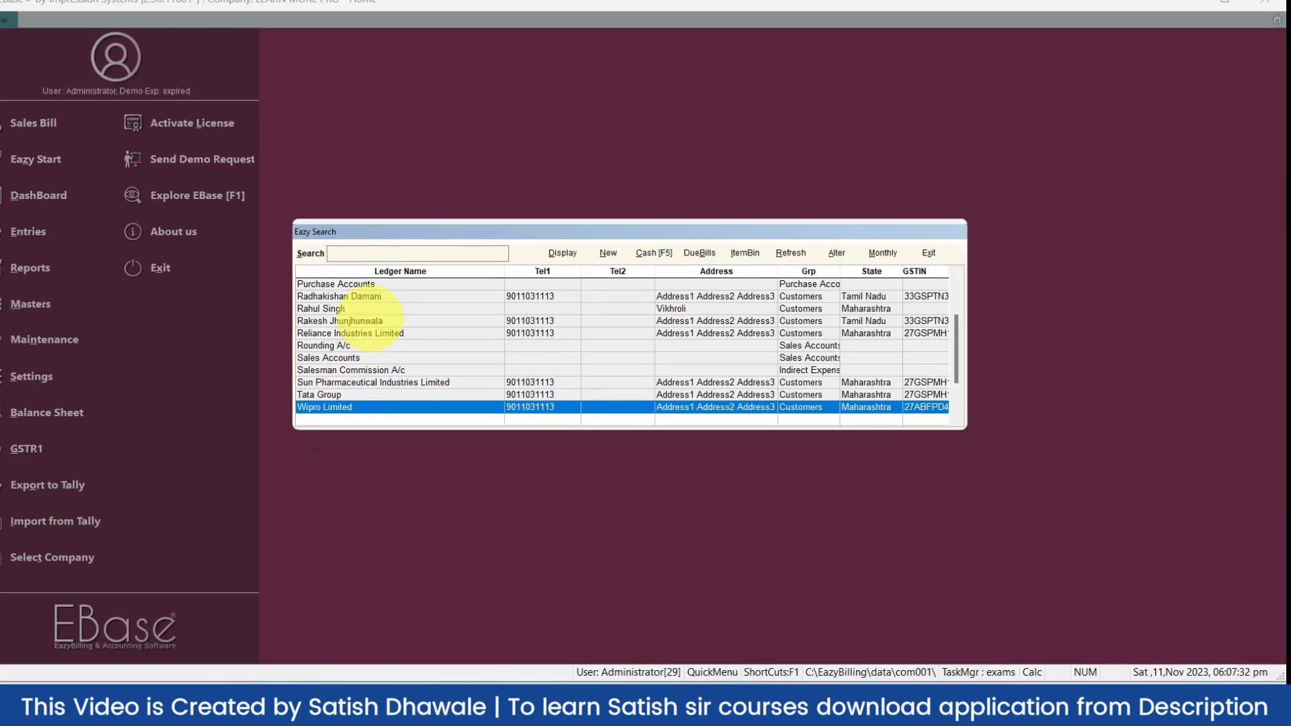
pyautogui.click(488, 225)
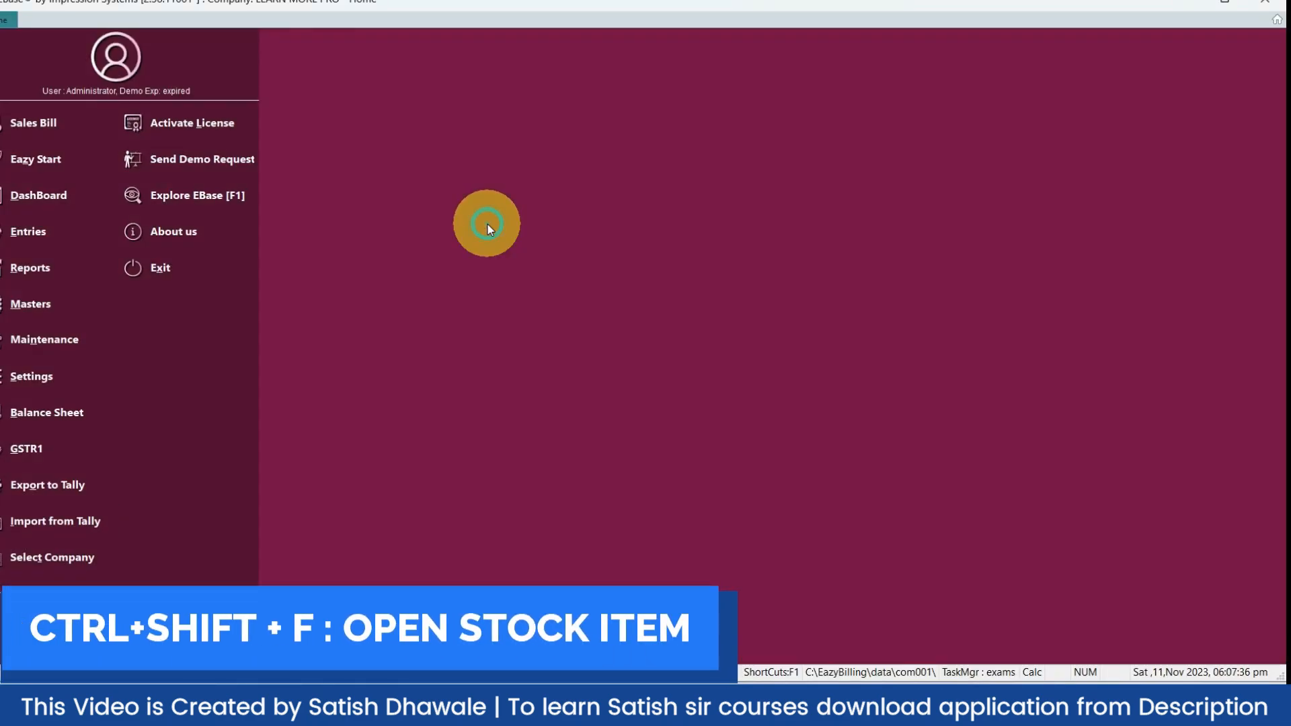
pyautogui.hotkey('ctrl', 'shift', 'f')
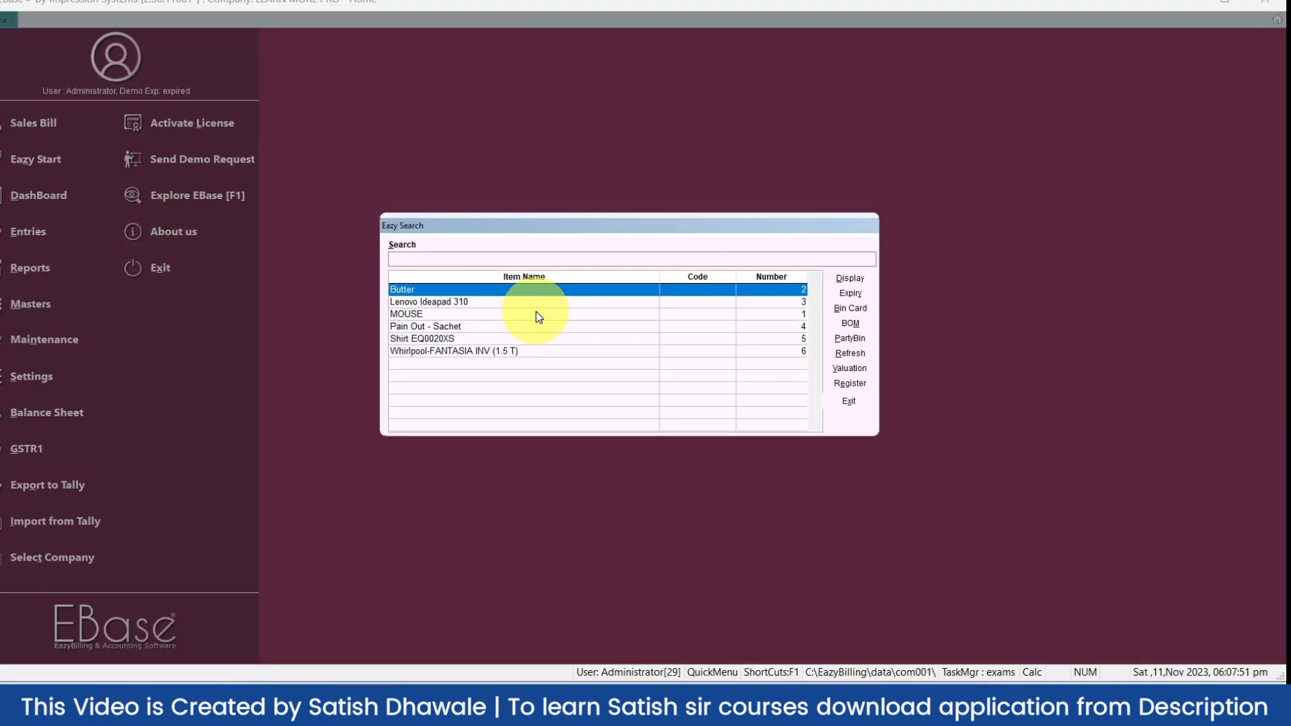
pyautogui.press('Escape')
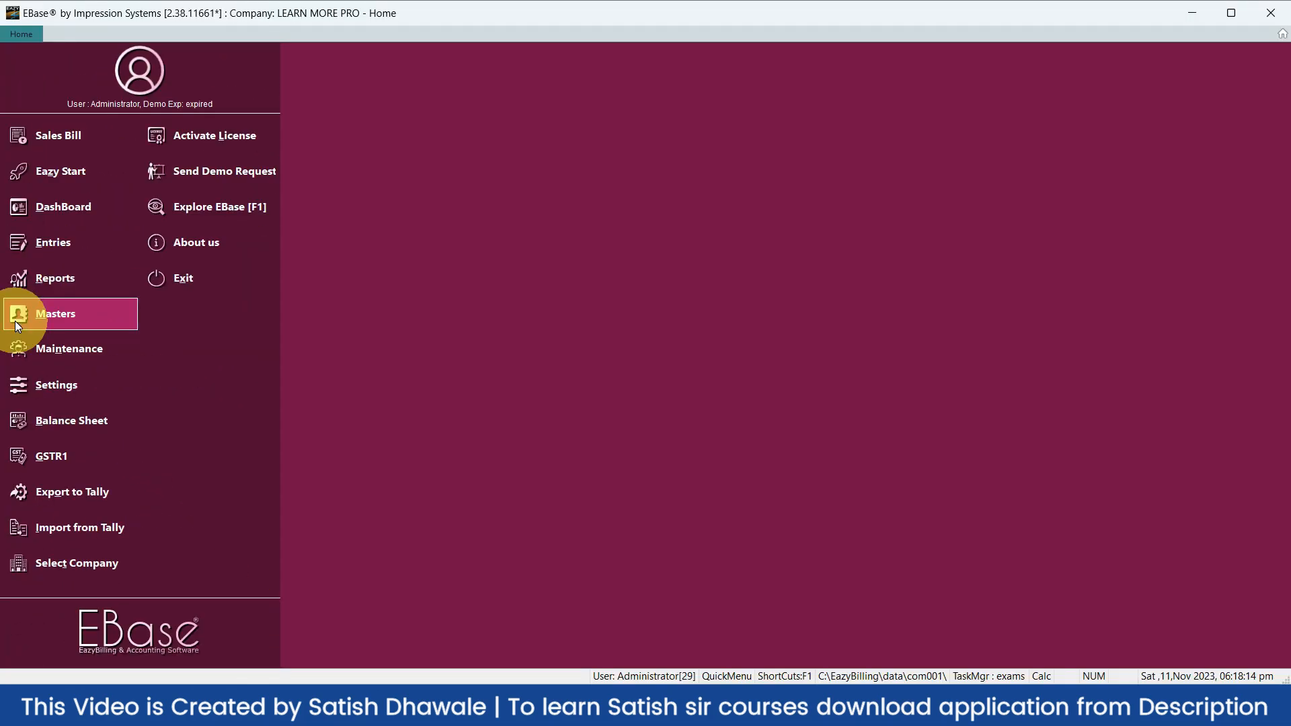
# Open the Import Masters from Excel screen from the Masters menu
pyautogui.click(17, 324)
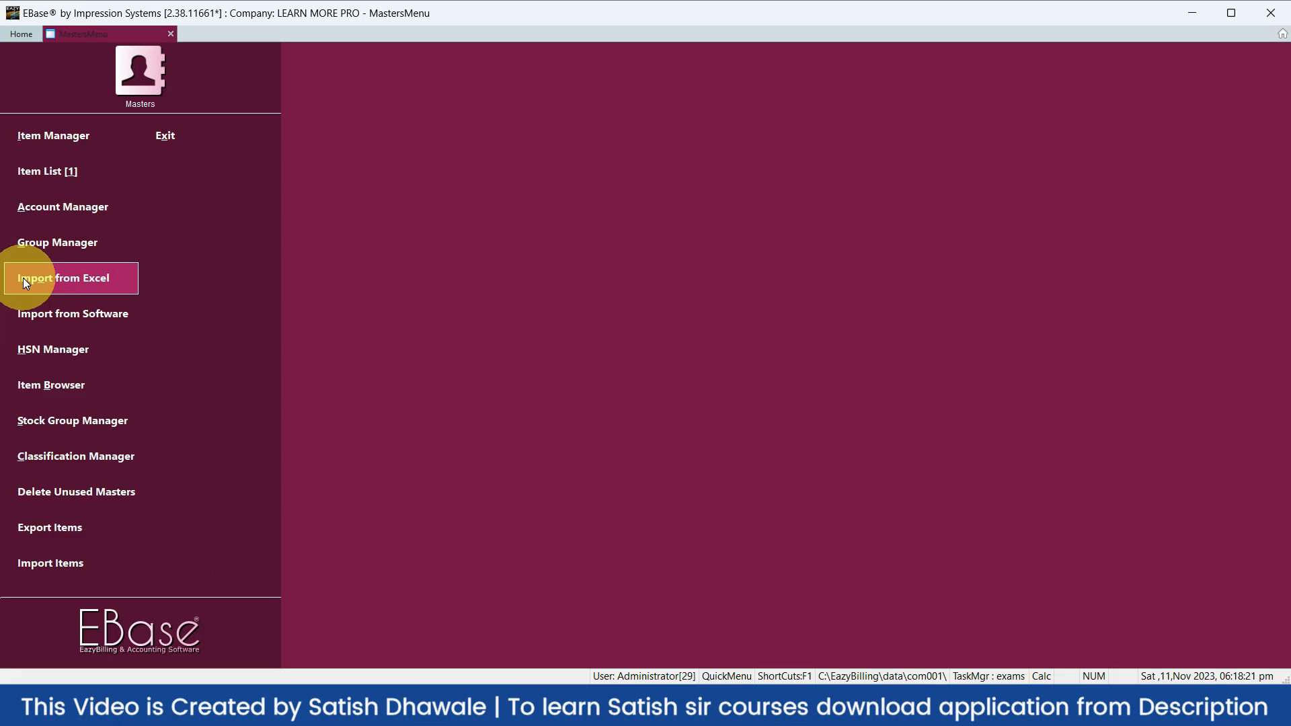
pyautogui.click(23, 277)
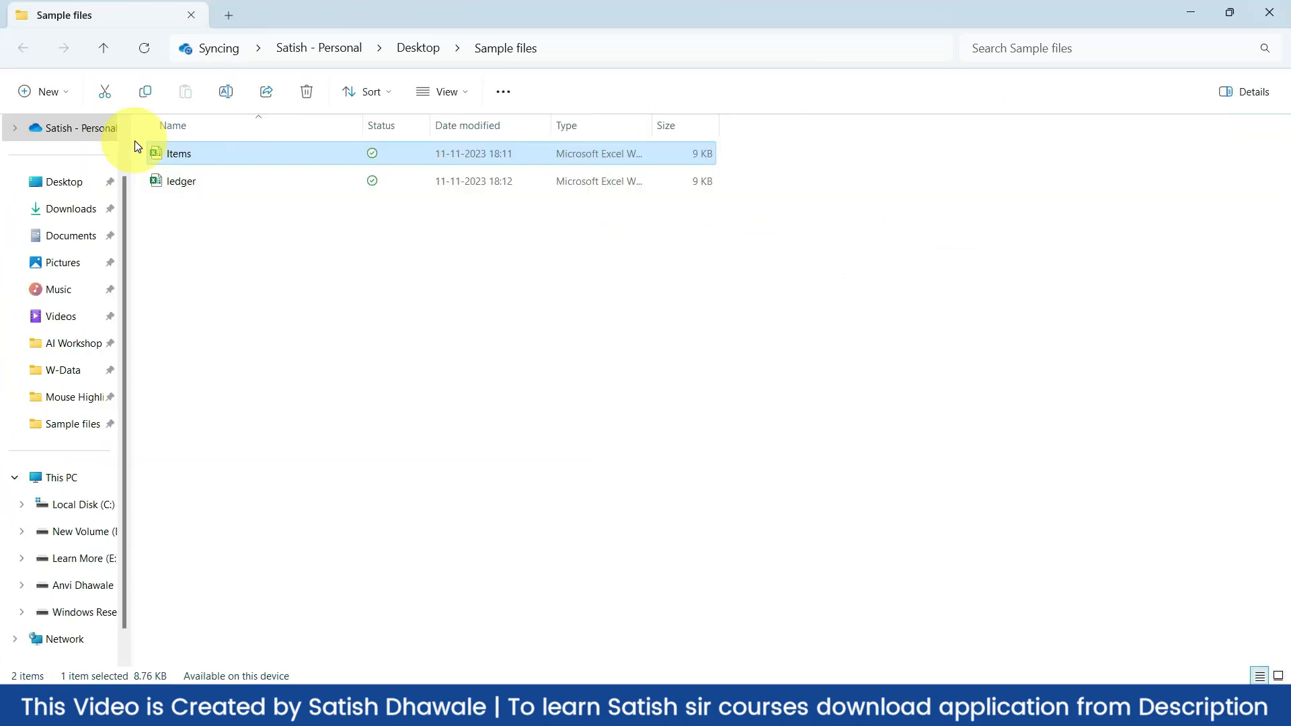
# Open the Items workbook maximized in Excel and select the item names in column C
pyautogui.doubleClick(138, 147)
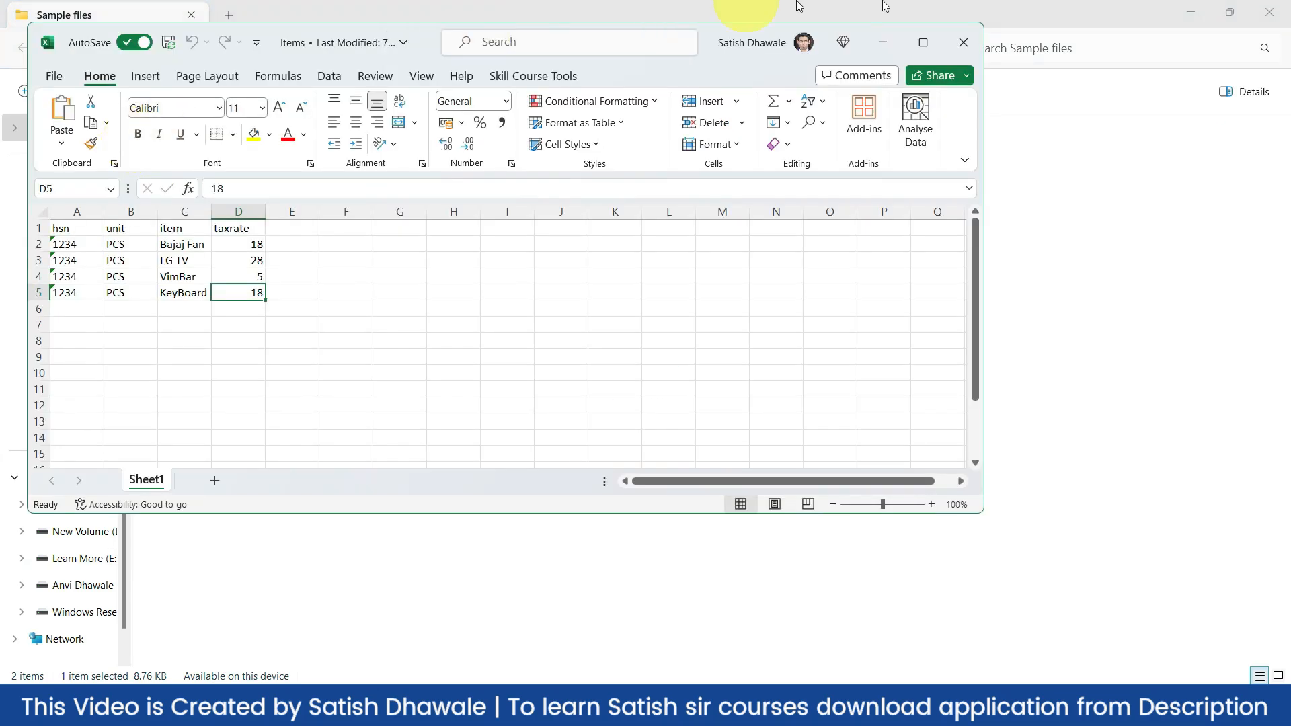
pyautogui.click(924, 39)
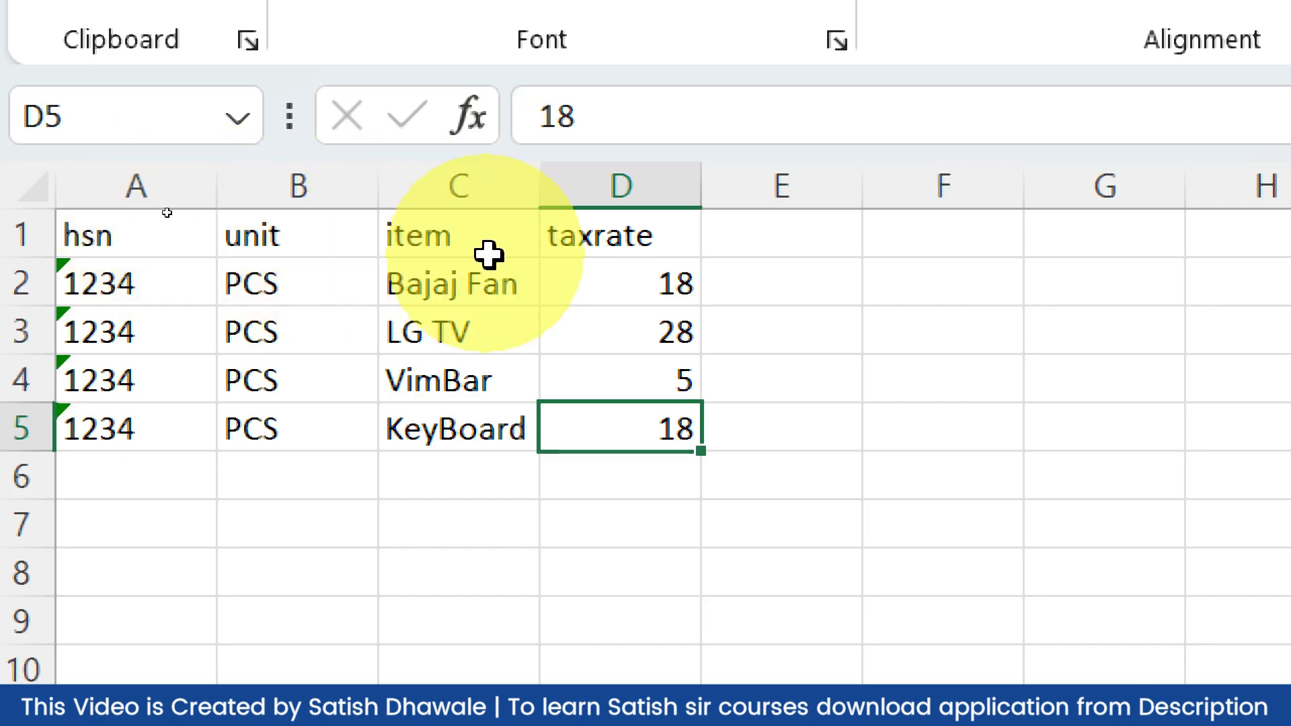
pyautogui.moveTo(489, 247); pyautogui.dragTo(482, 449)
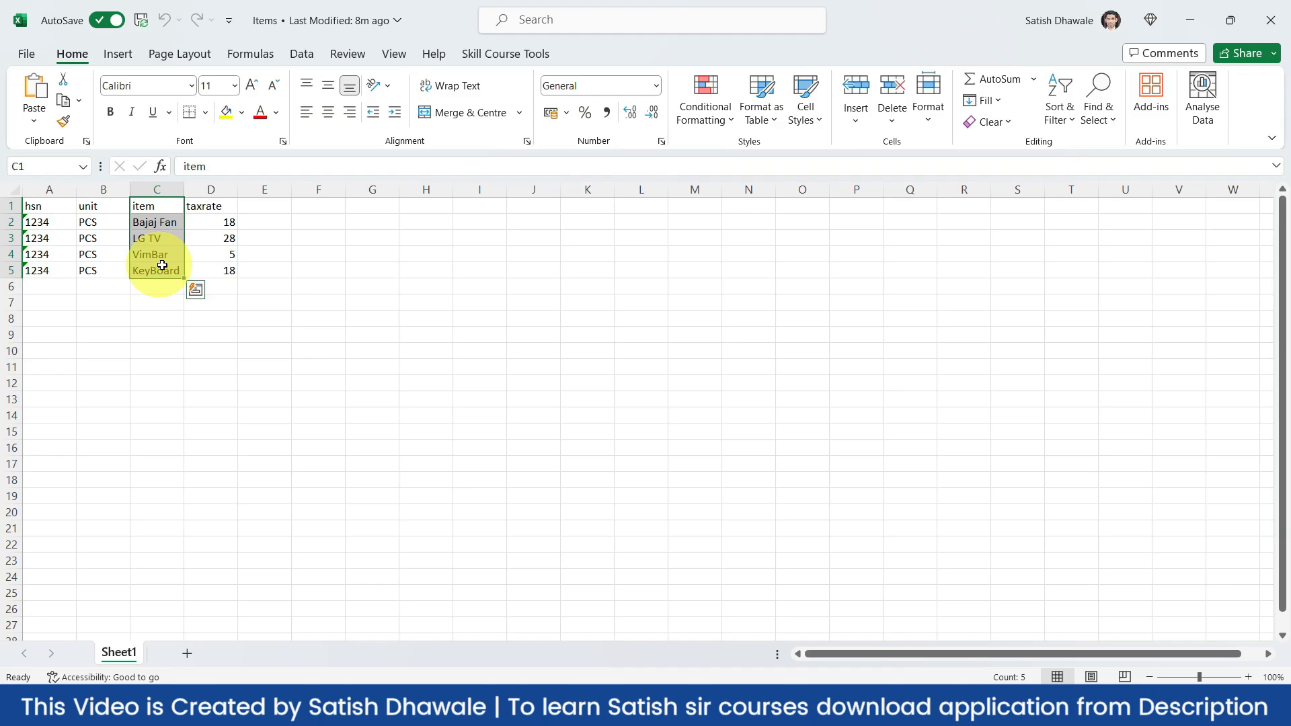
pyautogui.hotkey('alt', 'Tab')
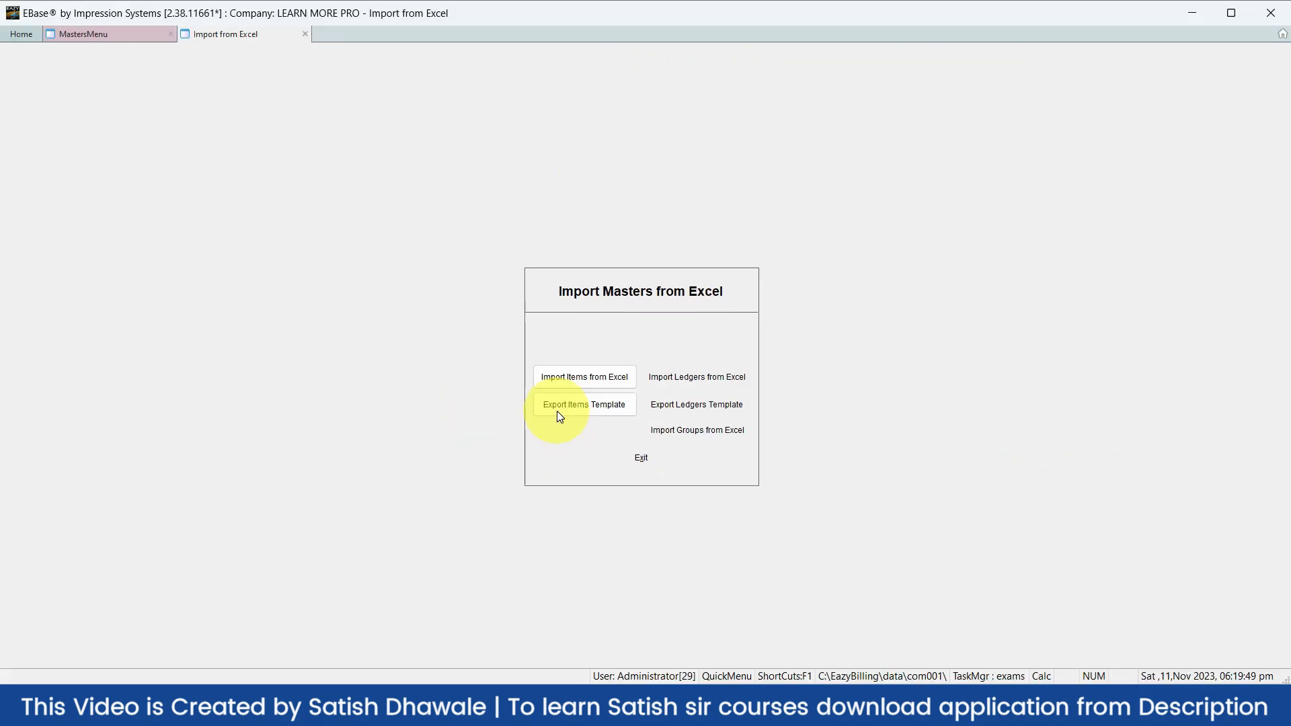
# Close the Items workbook and start Import Items from Excel in EBase
pyautogui.hotkey('alt', 'Tab')
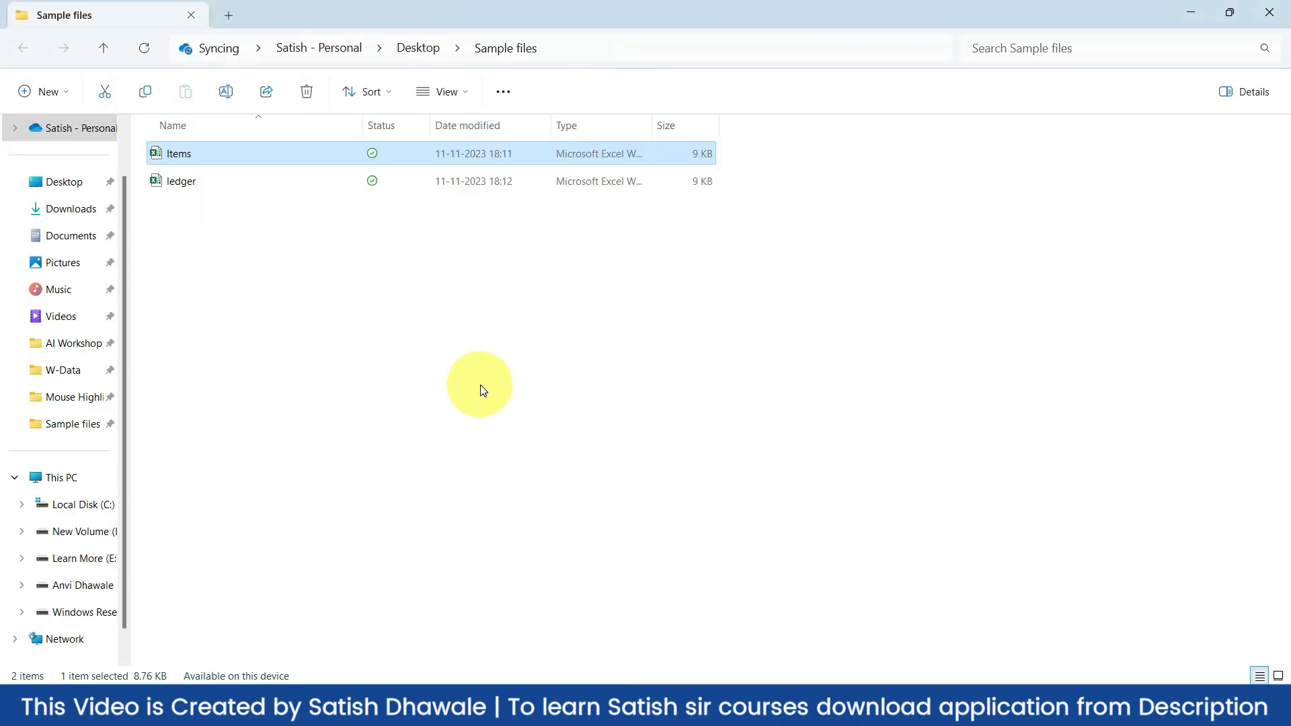
pyautogui.hotkey('alt', 'Tab')
pyautogui.hotkey('alt', 'Tab')
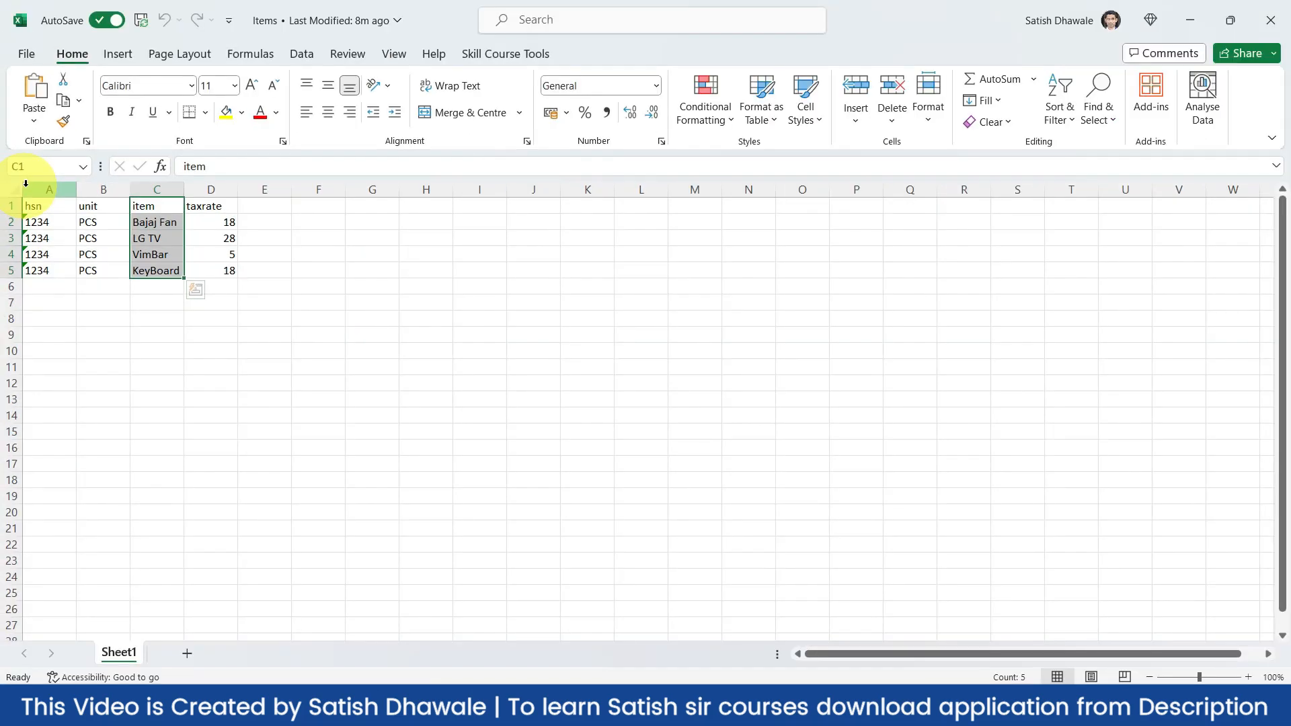
pyautogui.click(902, 275)
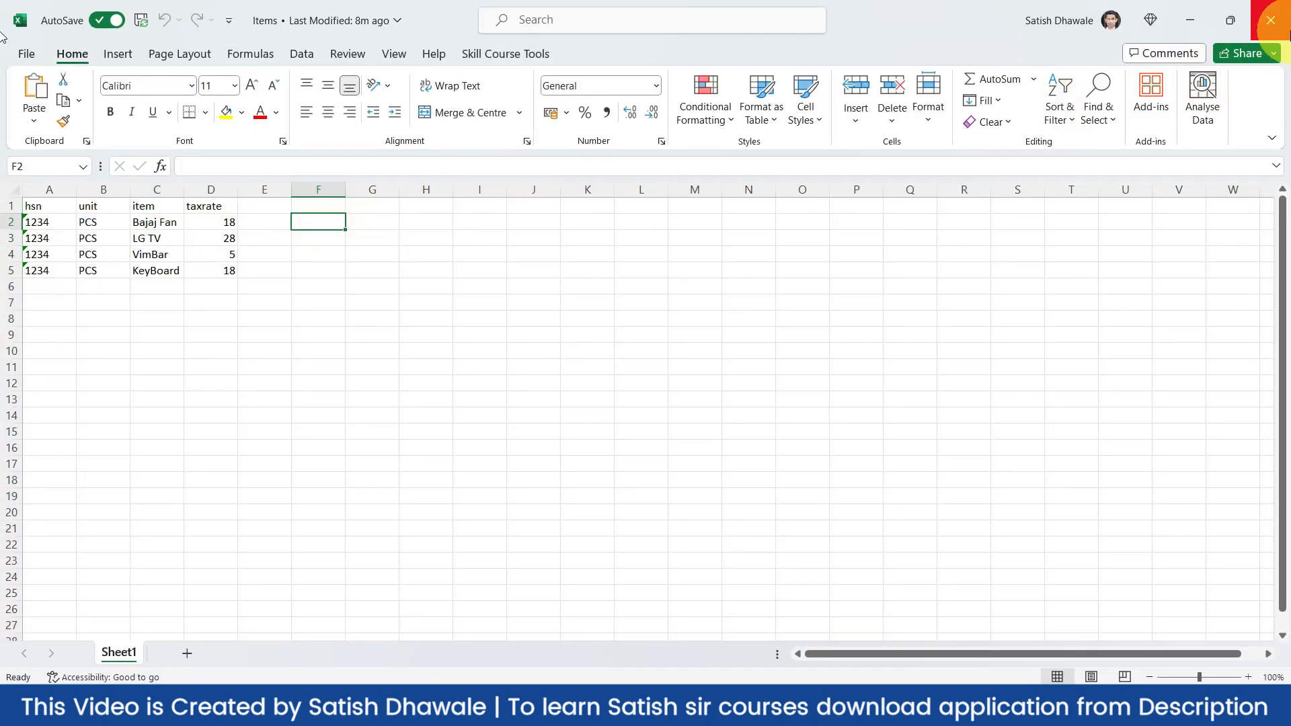
pyautogui.click(1271, 20)
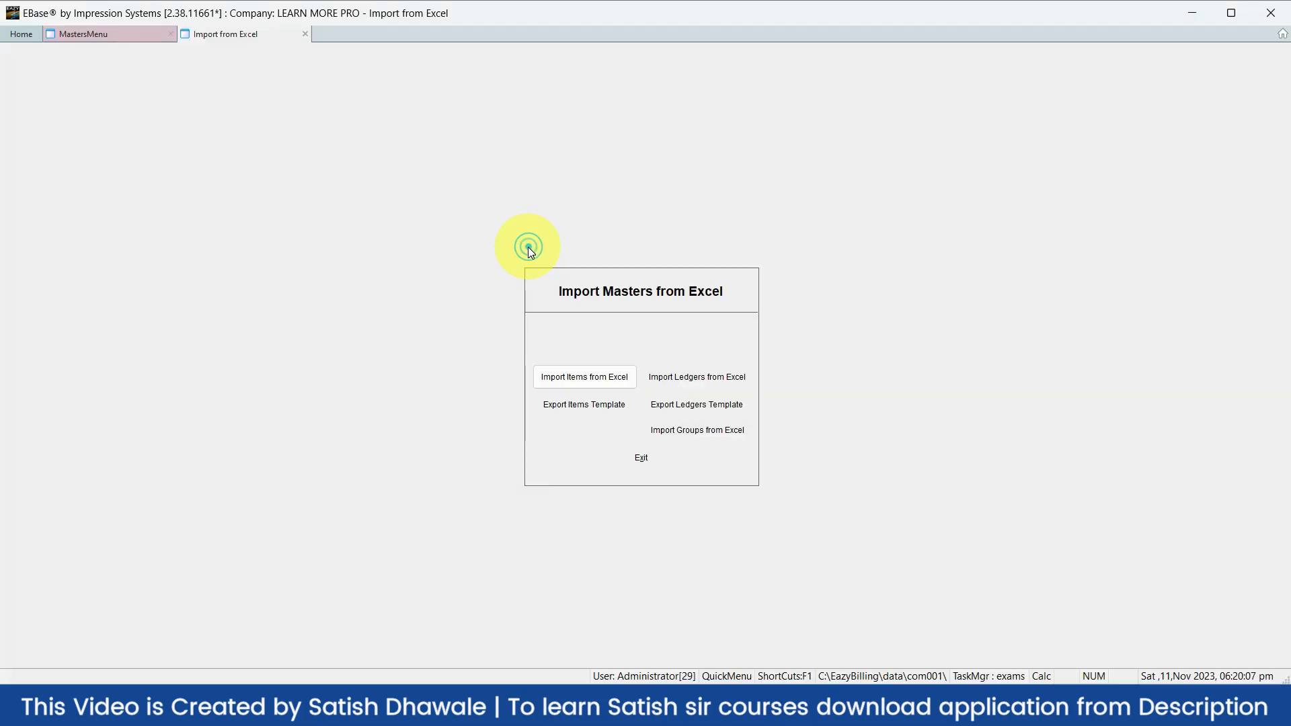
pyautogui.click(587, 378)
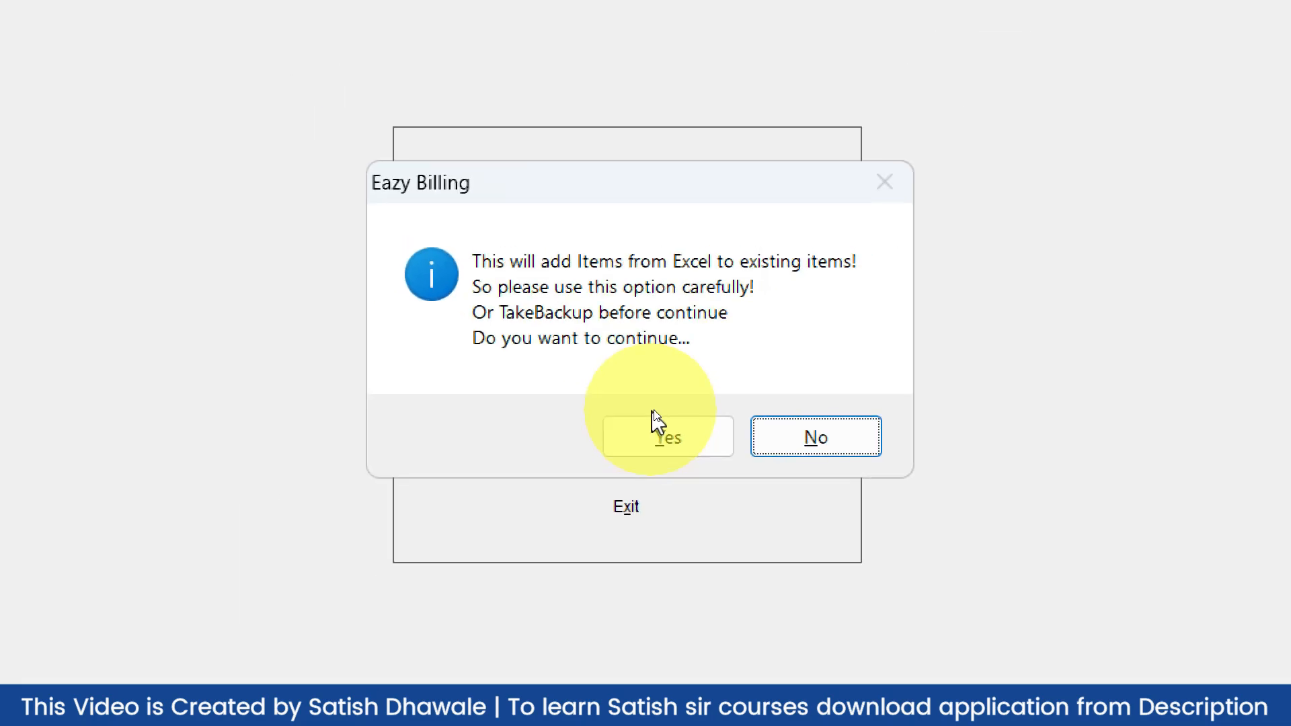
# Import the Items workbook from Desktop > Sample files, then return to the Masters menu
pyautogui.click(655, 415)
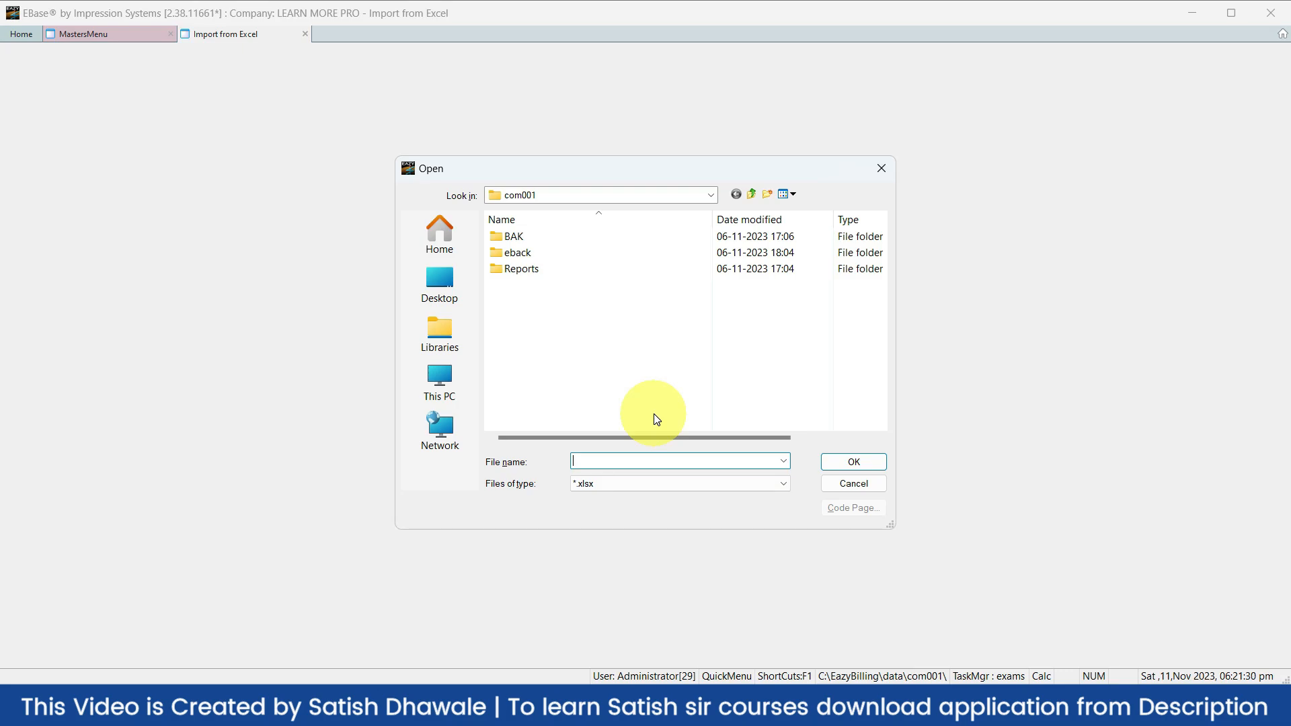
pyautogui.click(446, 291)
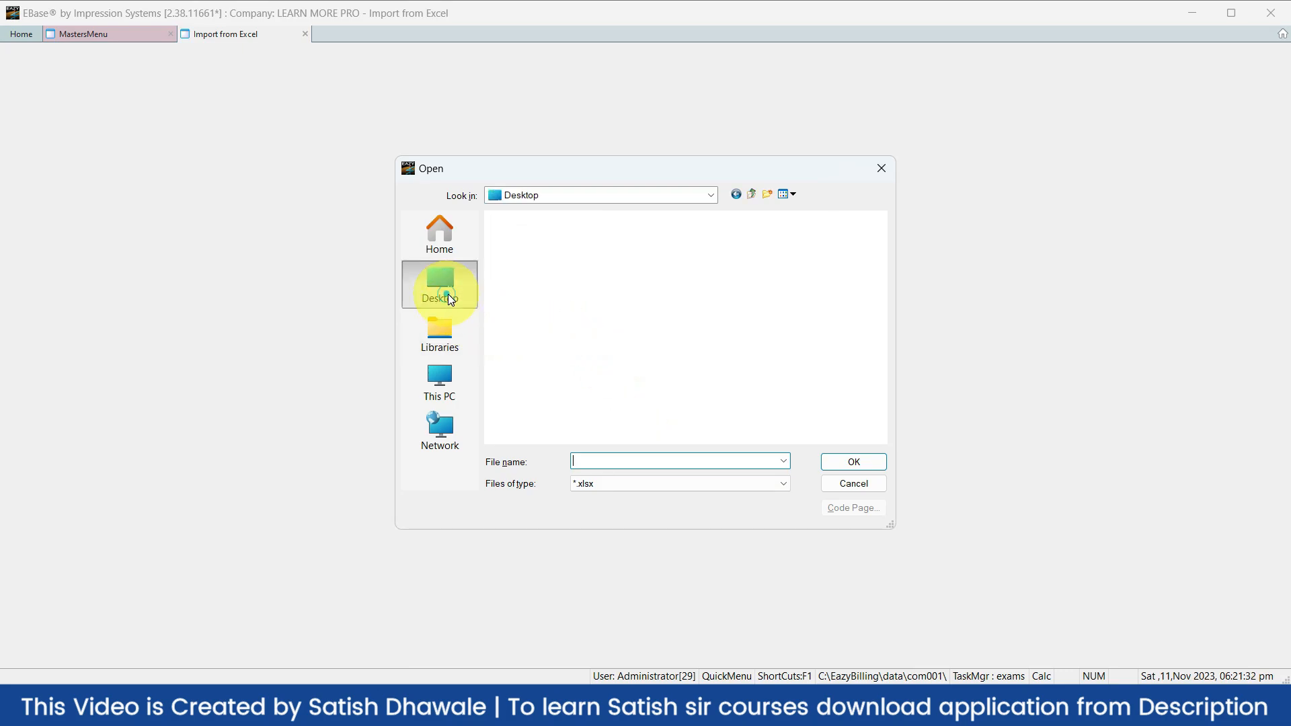
pyautogui.scroll(-2, 659, 340)
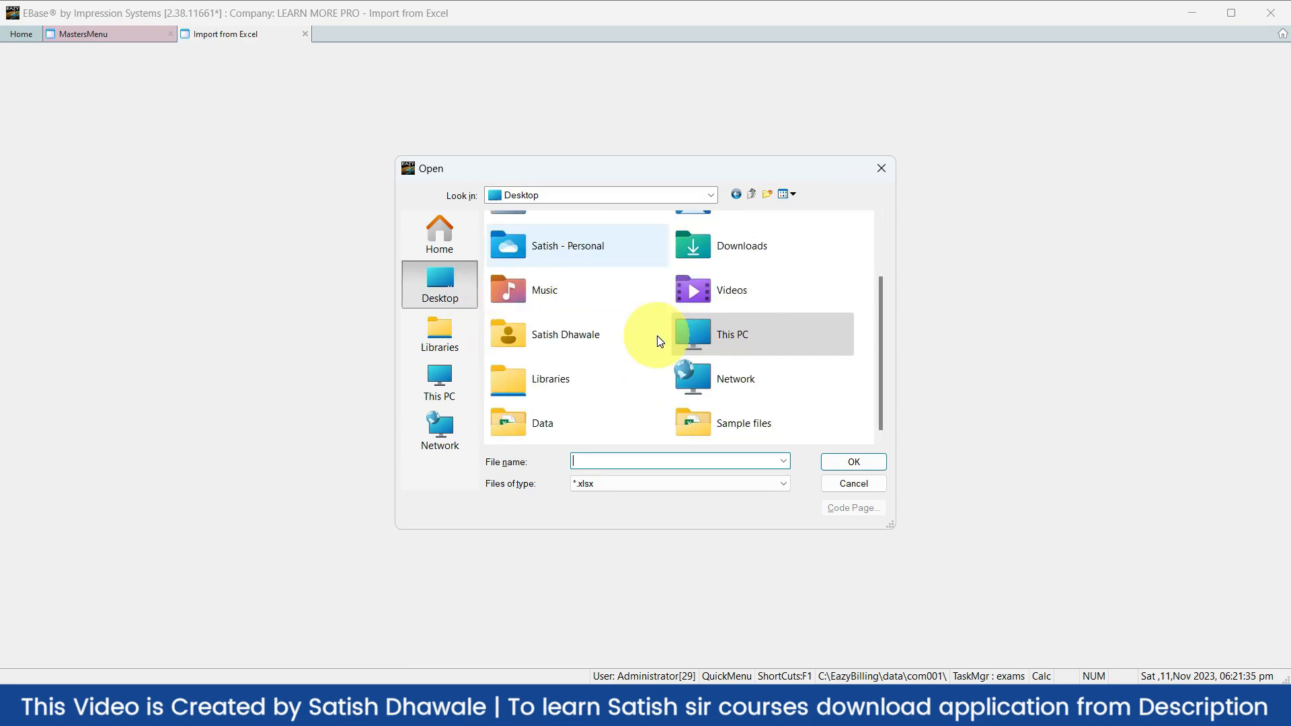
pyautogui.doubleClick(697, 417)
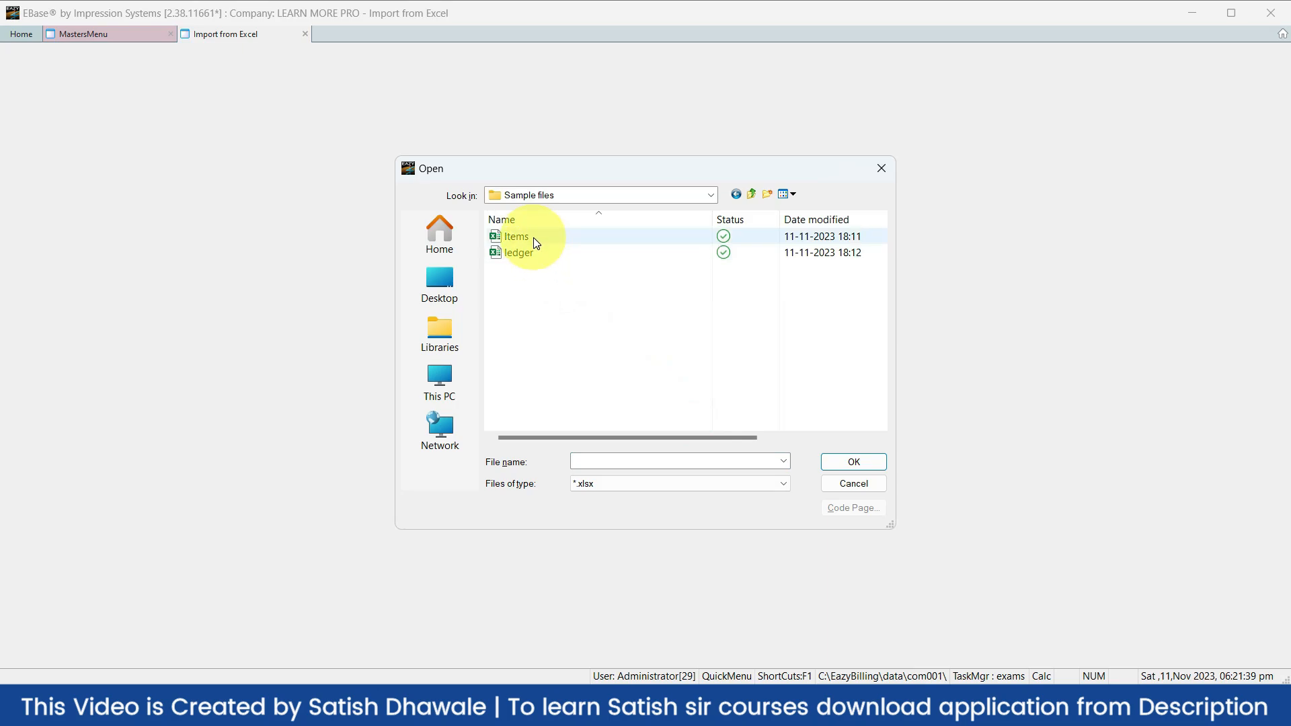
pyautogui.click(531, 236)
pyautogui.click(883, 469)
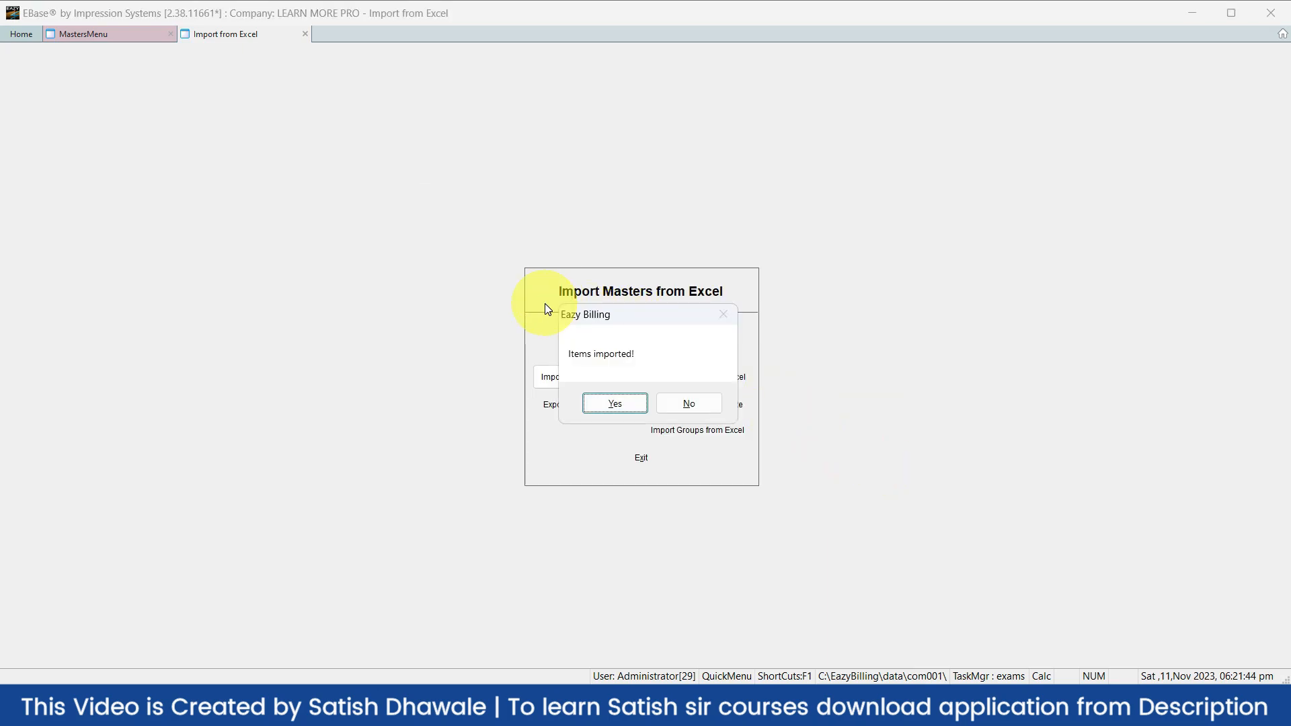
pyautogui.click(629, 402)
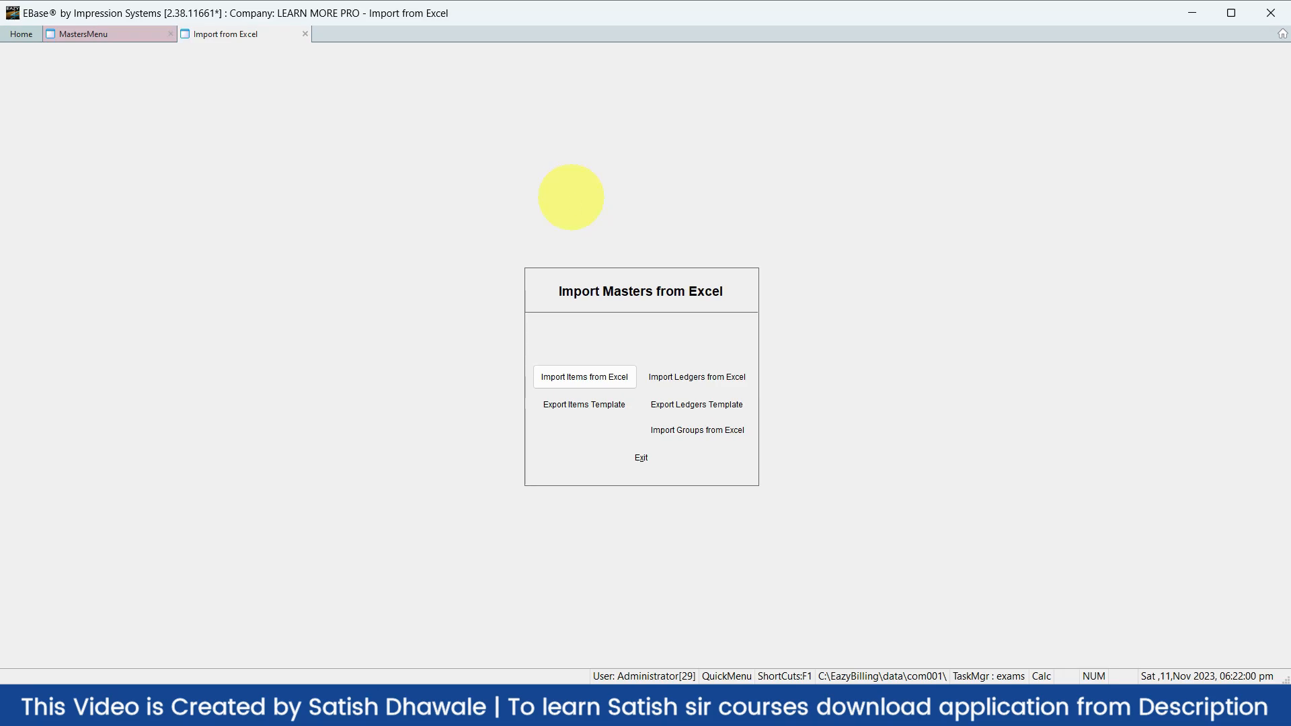
pyautogui.hotkey('alt', 'x')
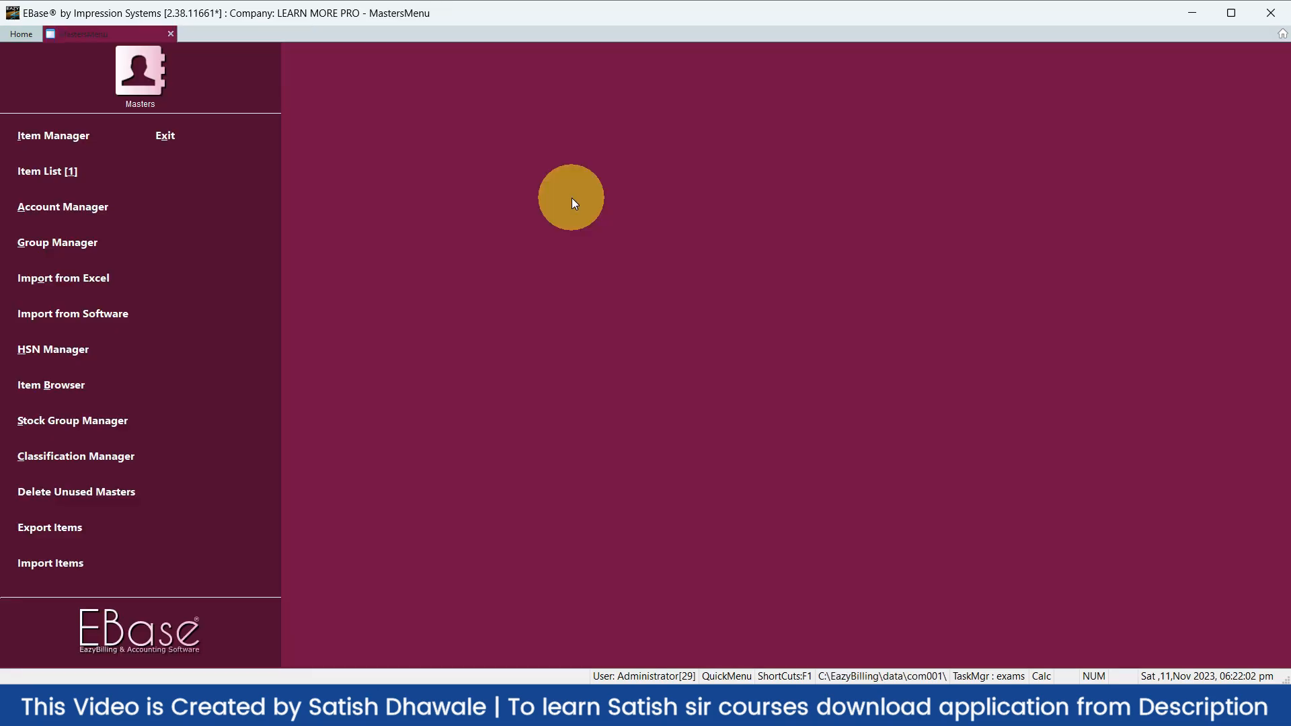
pyautogui.hotkey('alt', 'b')
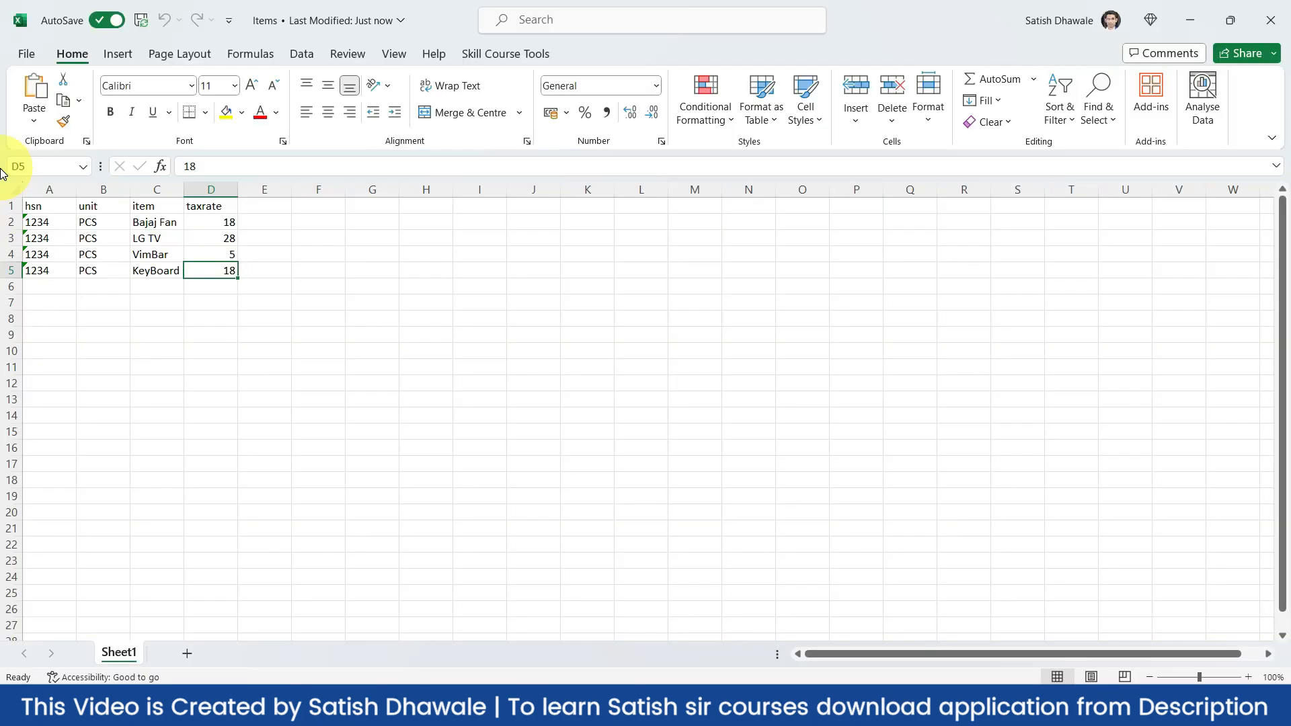
pyautogui.hotkey('alt', 'Tab')
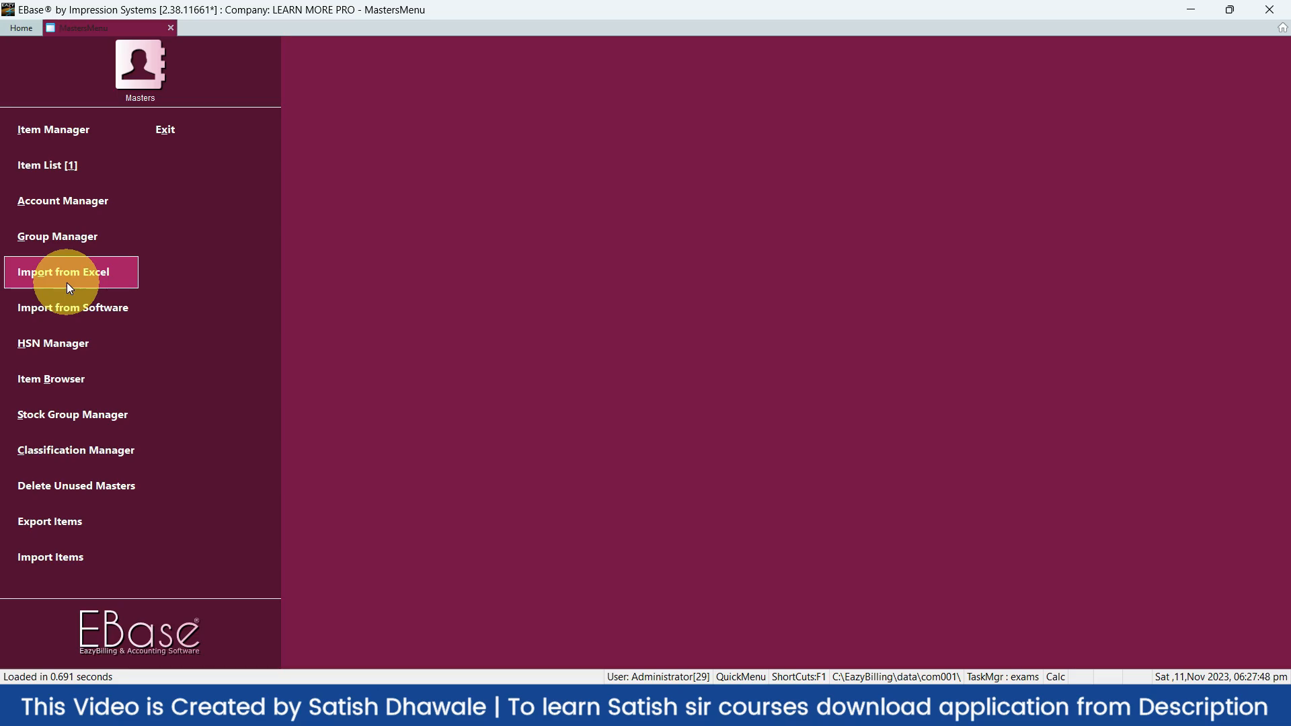
# Open Import Masters from Excel from the Masters menu, then switch to the Sample files folder
pyautogui.click(70, 288)
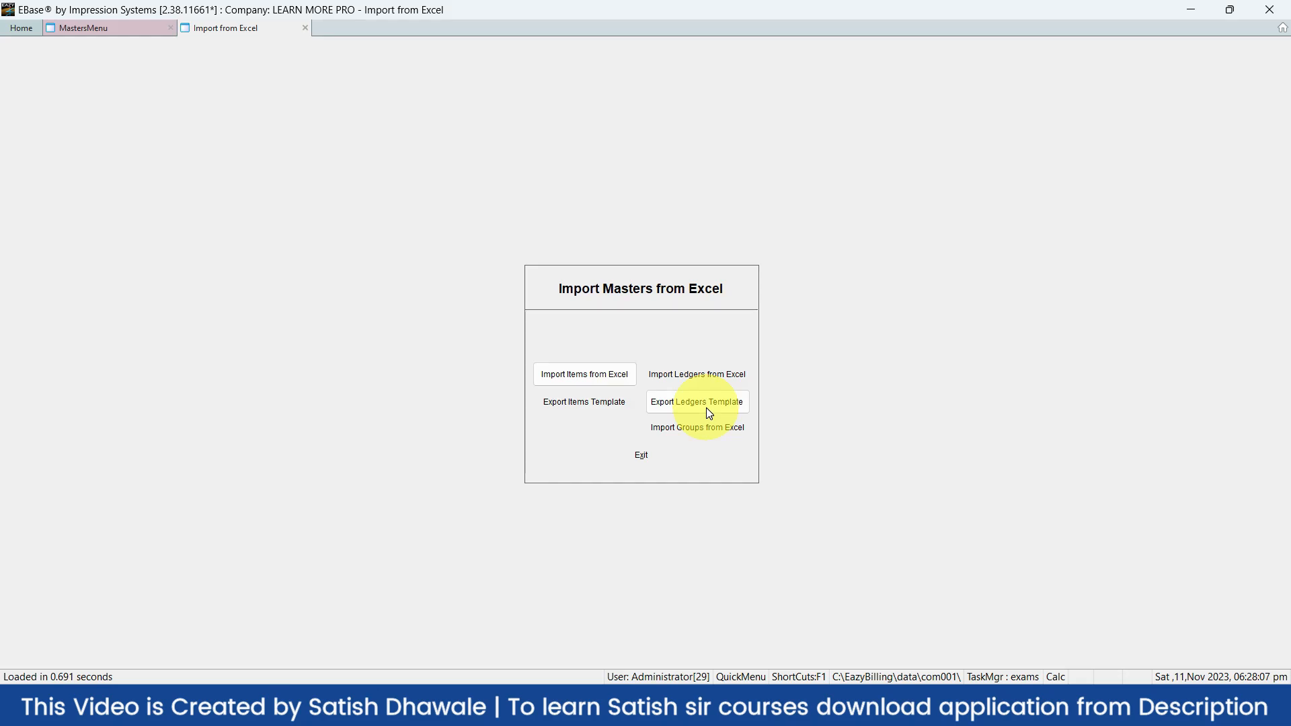
pyautogui.hotkey('alt', 'Tab')
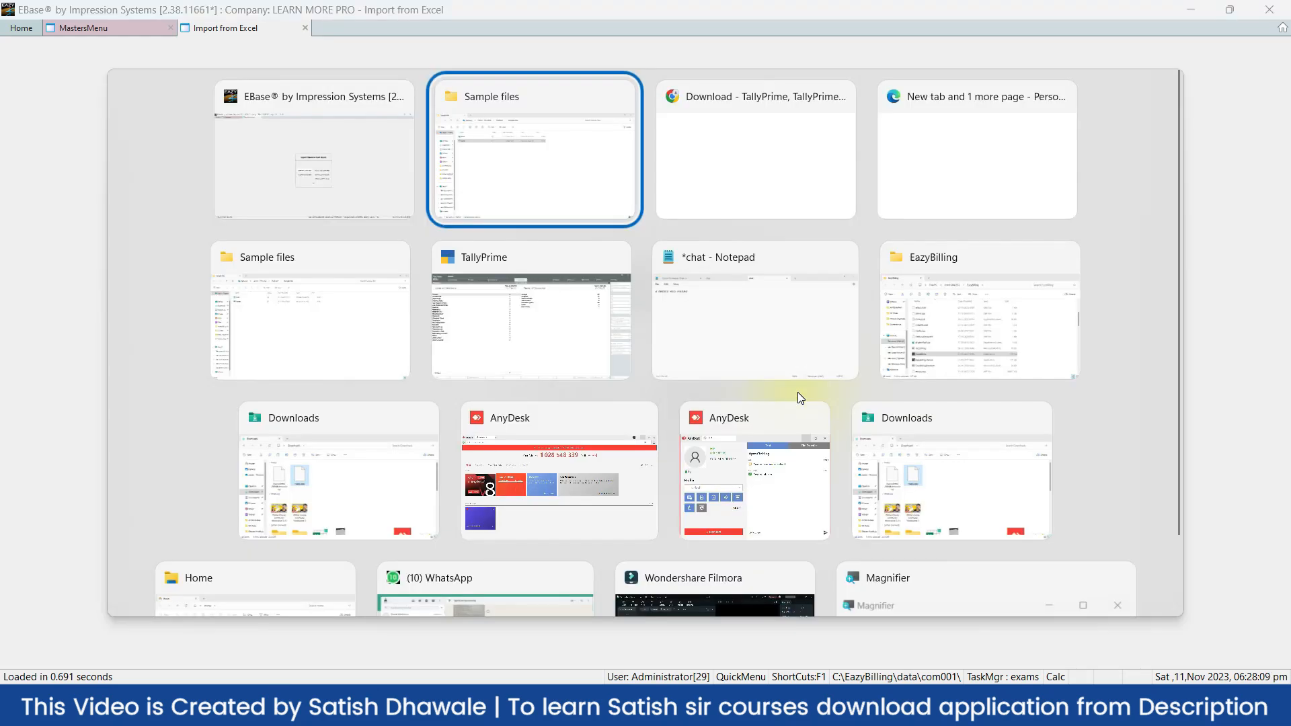
# Open the ledger workbook in Excel, review its three customer rows, then close Excel
pyautogui.doubleClick(199, 181)
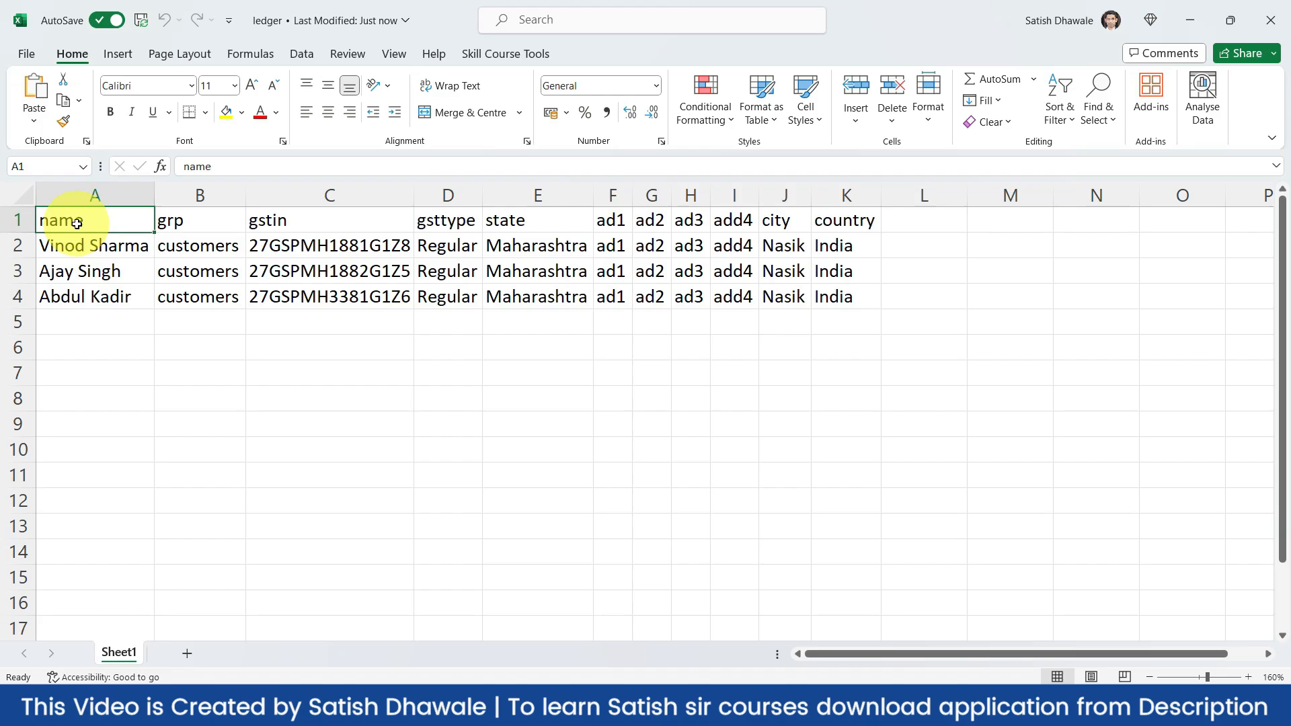
pyautogui.hotkey('alt', 'Tab')
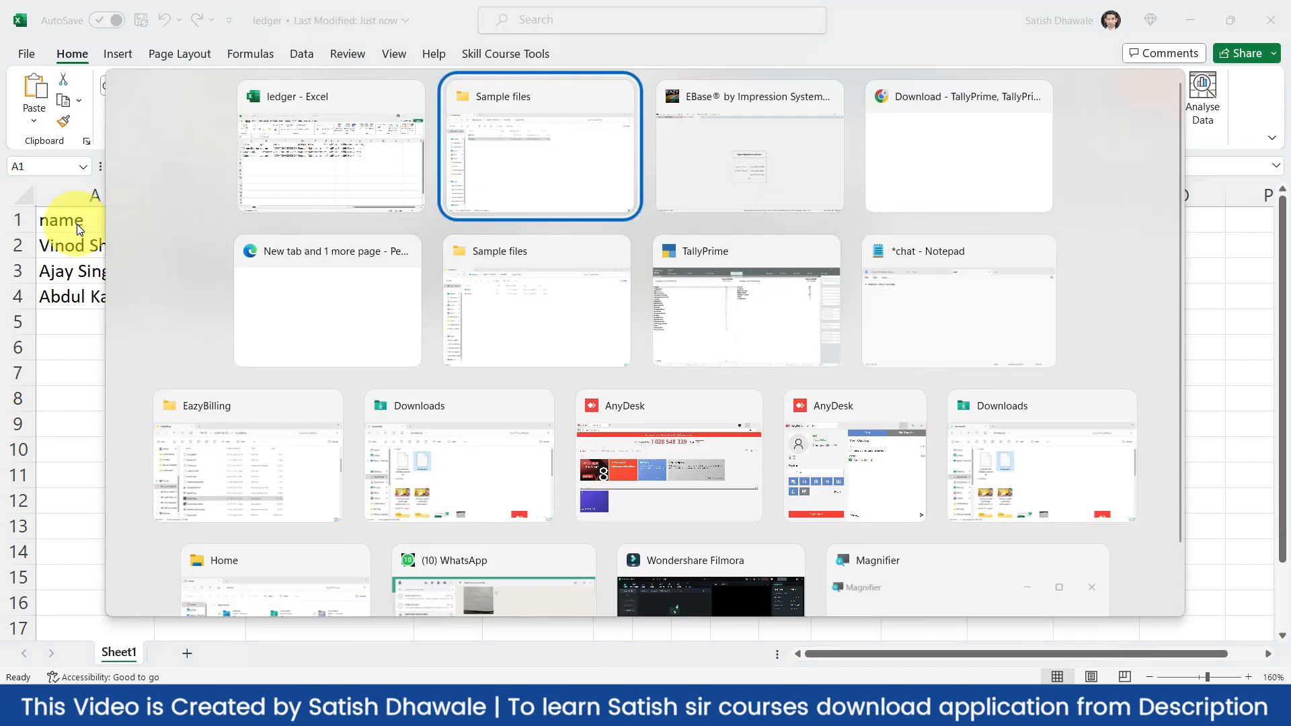
pyautogui.hotkey('alt', 'Tab')
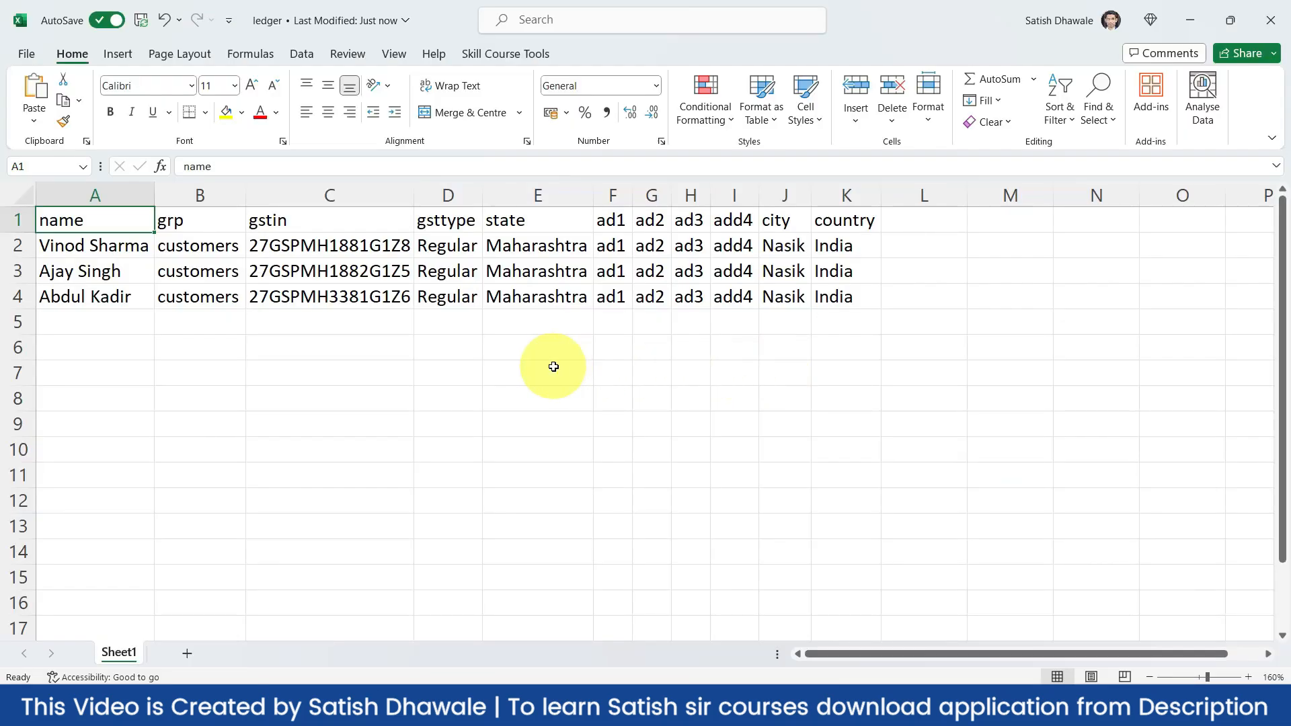
pyautogui.click(582, 323)
pyautogui.click(116, 255)
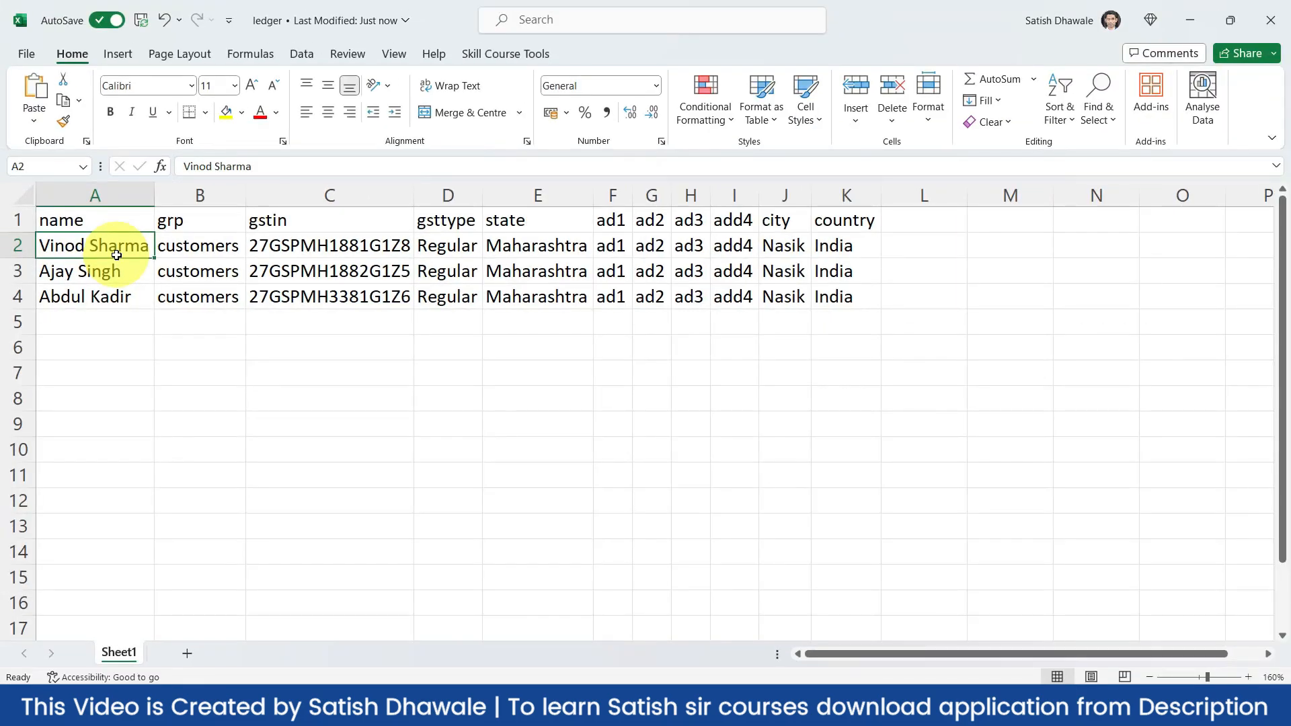
pyautogui.click(1270, 20)
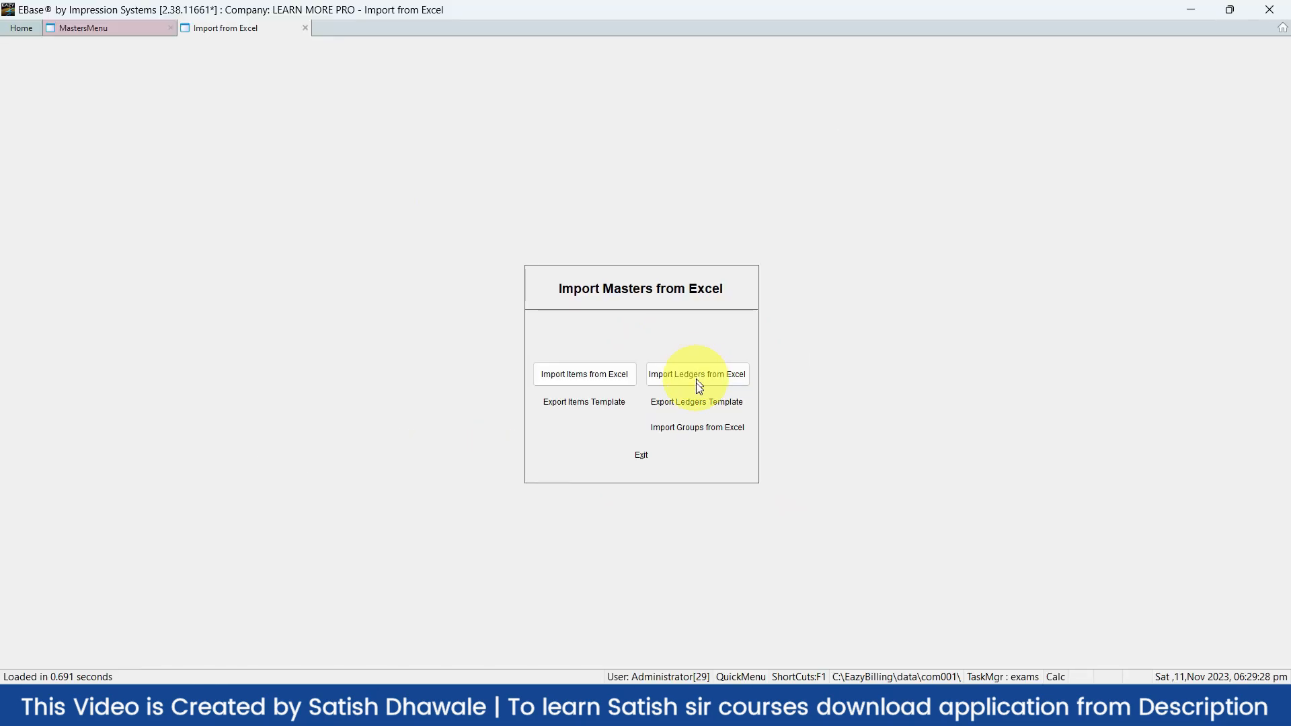
# Import ledgers from the ledger workbook in Sample files, confirming 'Total Ledgers Imported: 3'
pyautogui.click(698, 378)
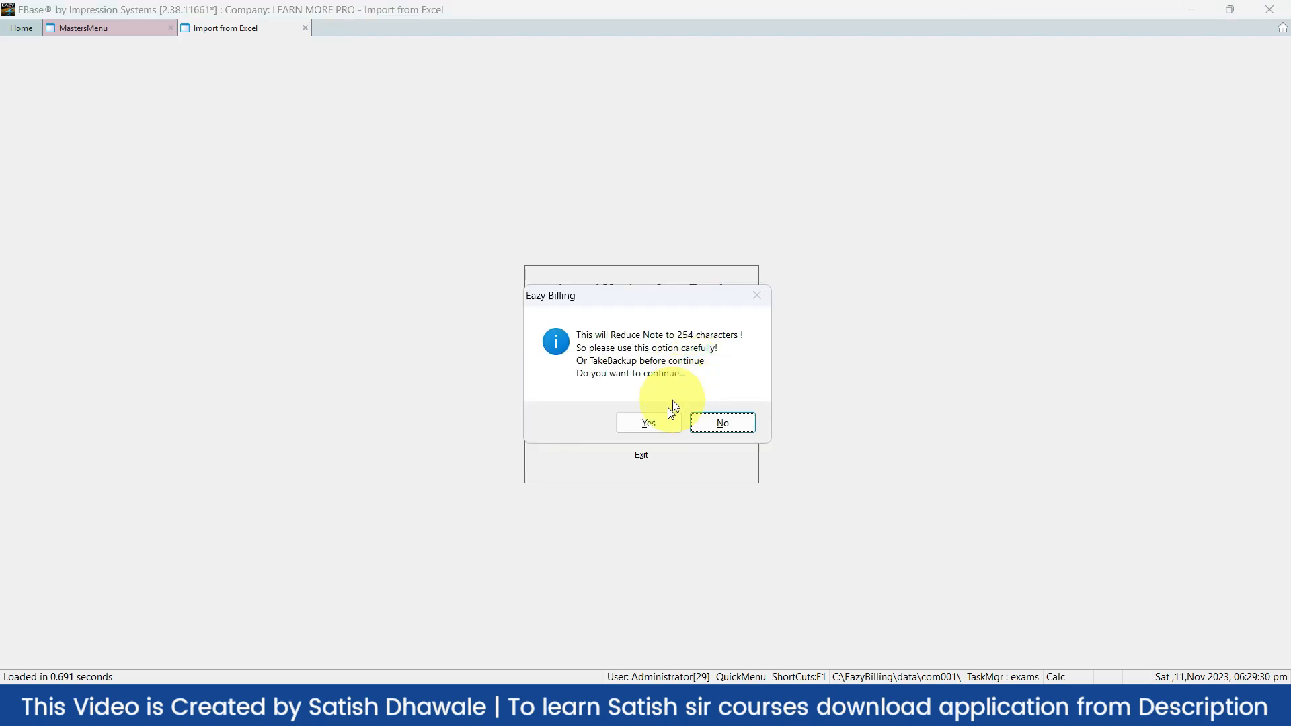
pyautogui.click(663, 416)
pyautogui.click(663, 416)
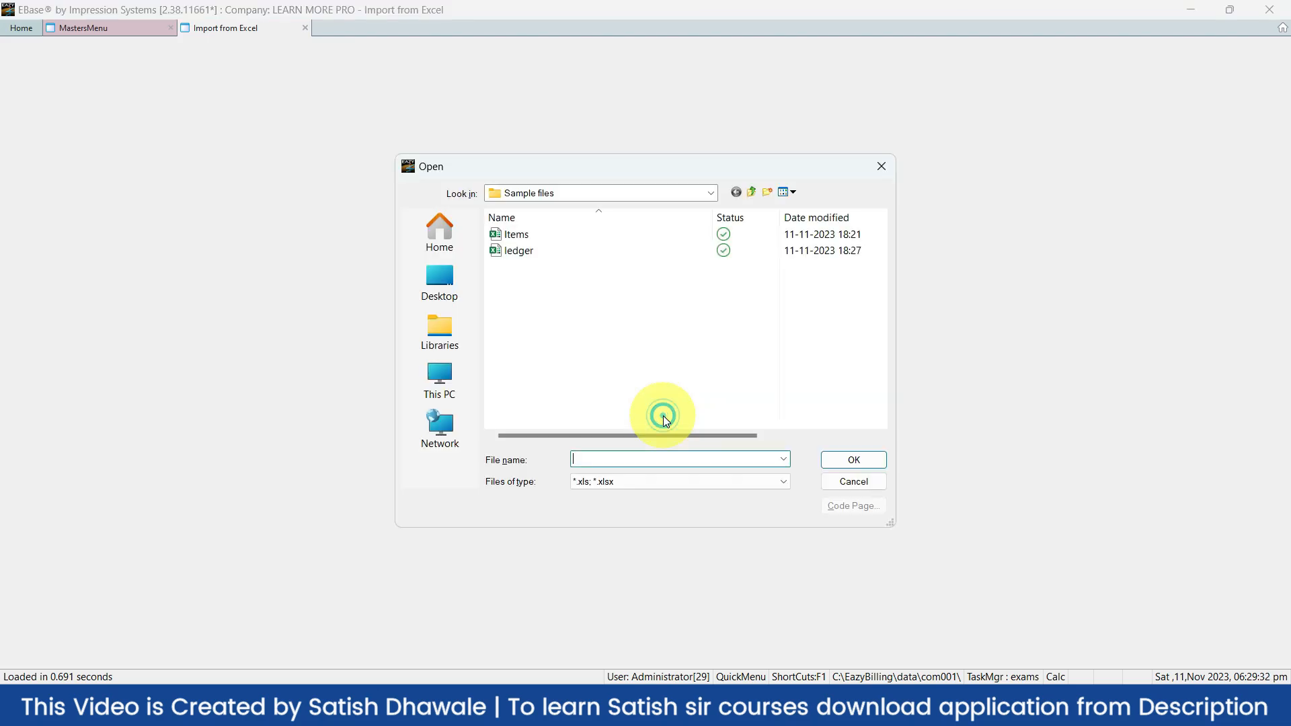
pyautogui.click(535, 254)
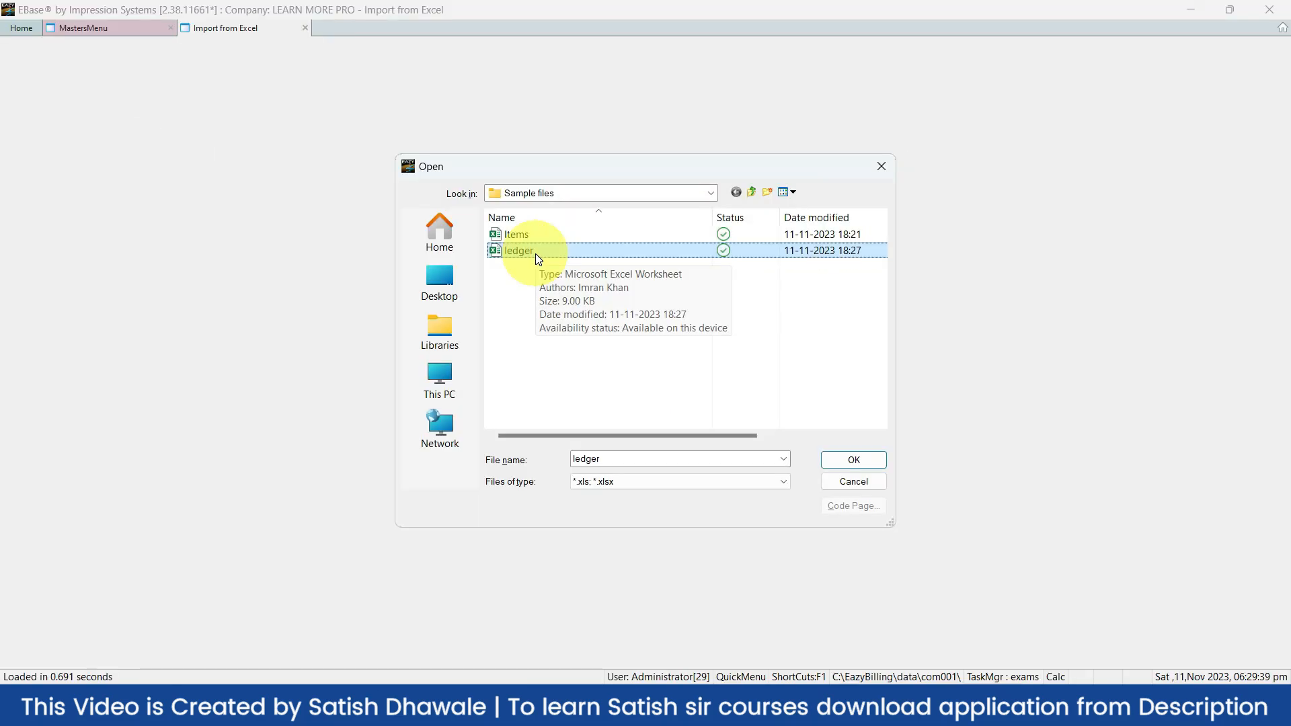
pyautogui.click(853, 458)
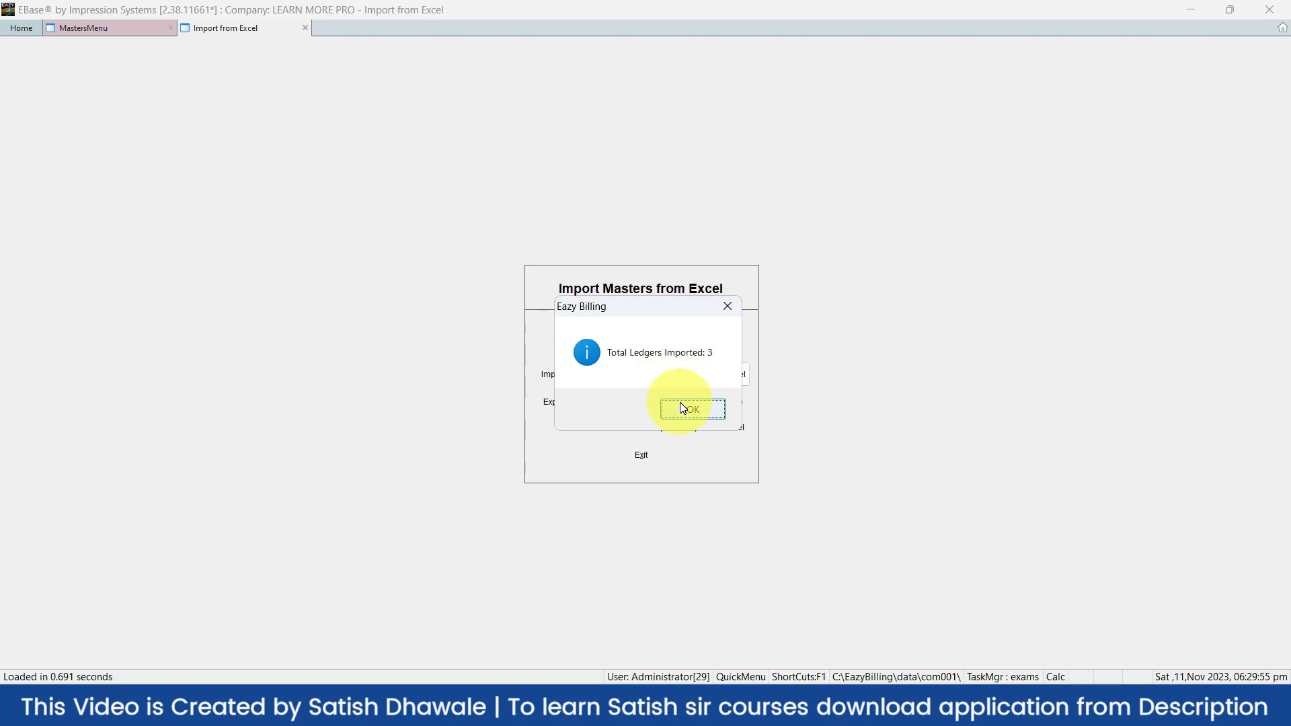
pyautogui.click(680, 402)
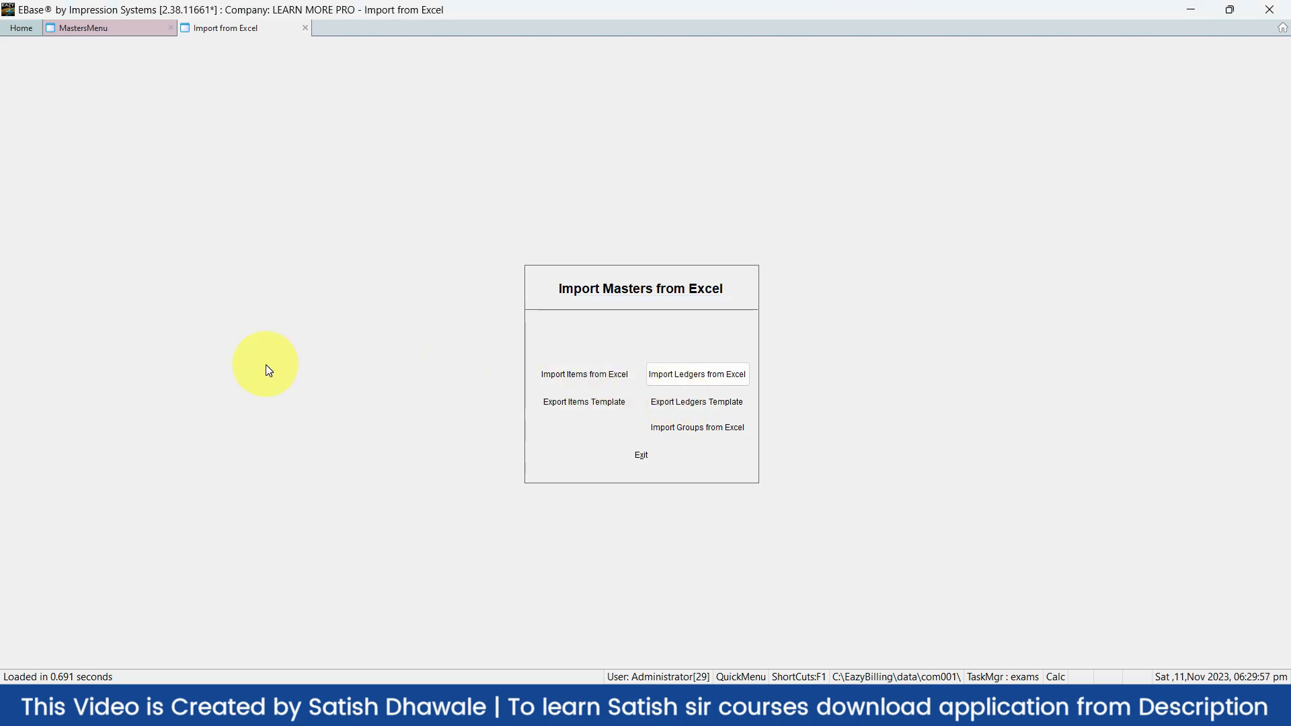
# Open the ledger list and search for an imported customer's name to verify the import
pyautogui.press('Escape')
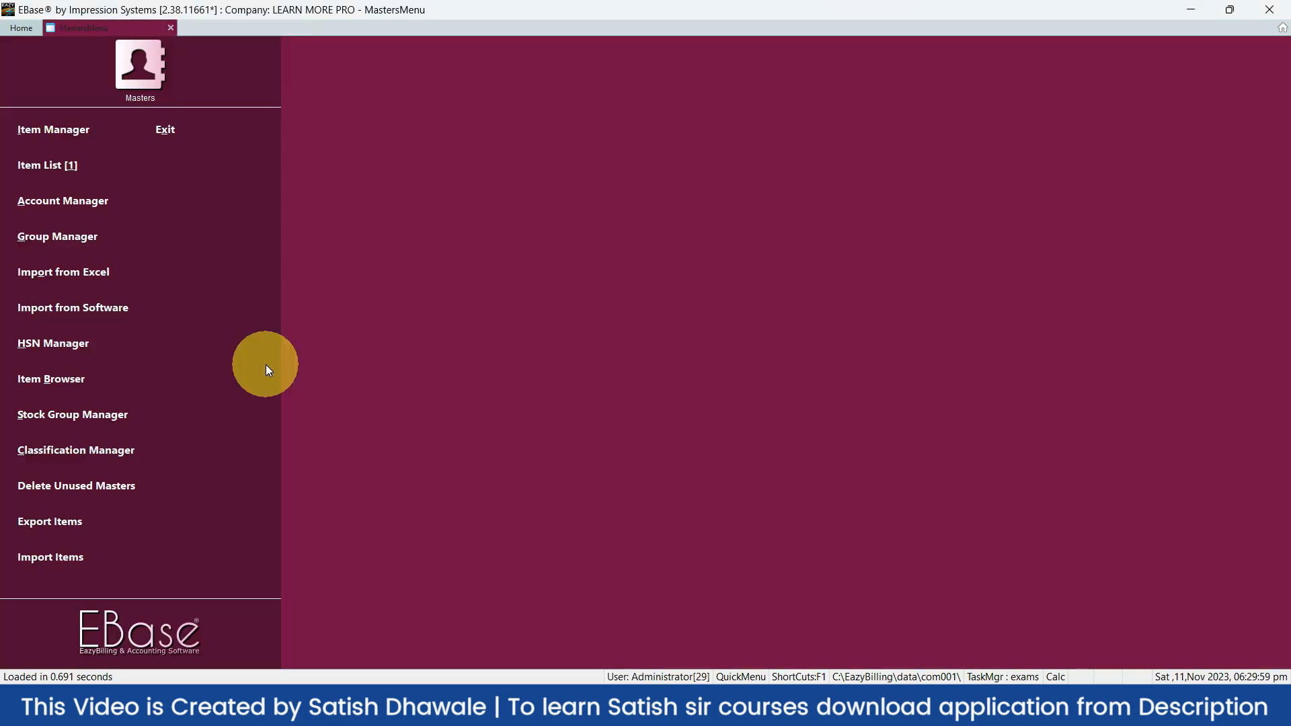
pyautogui.press('a')
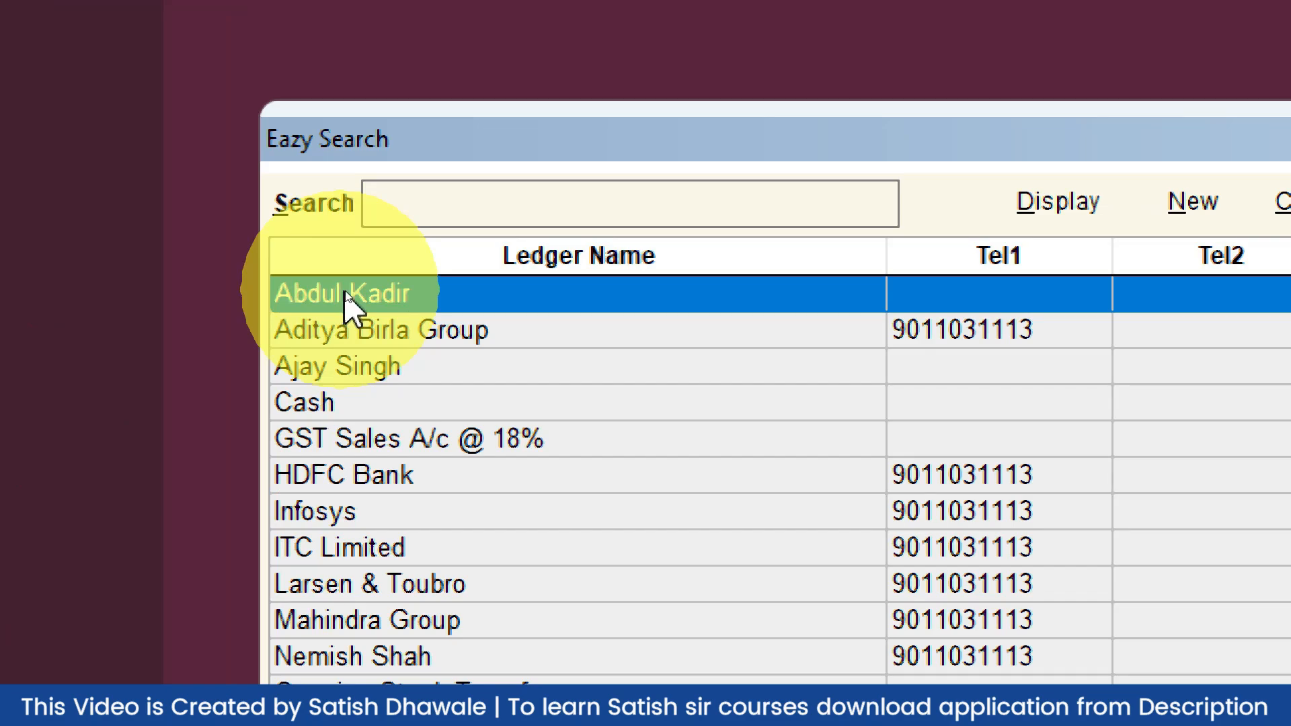
pyautogui.click(486, 217)
pyautogui.write('ajay')
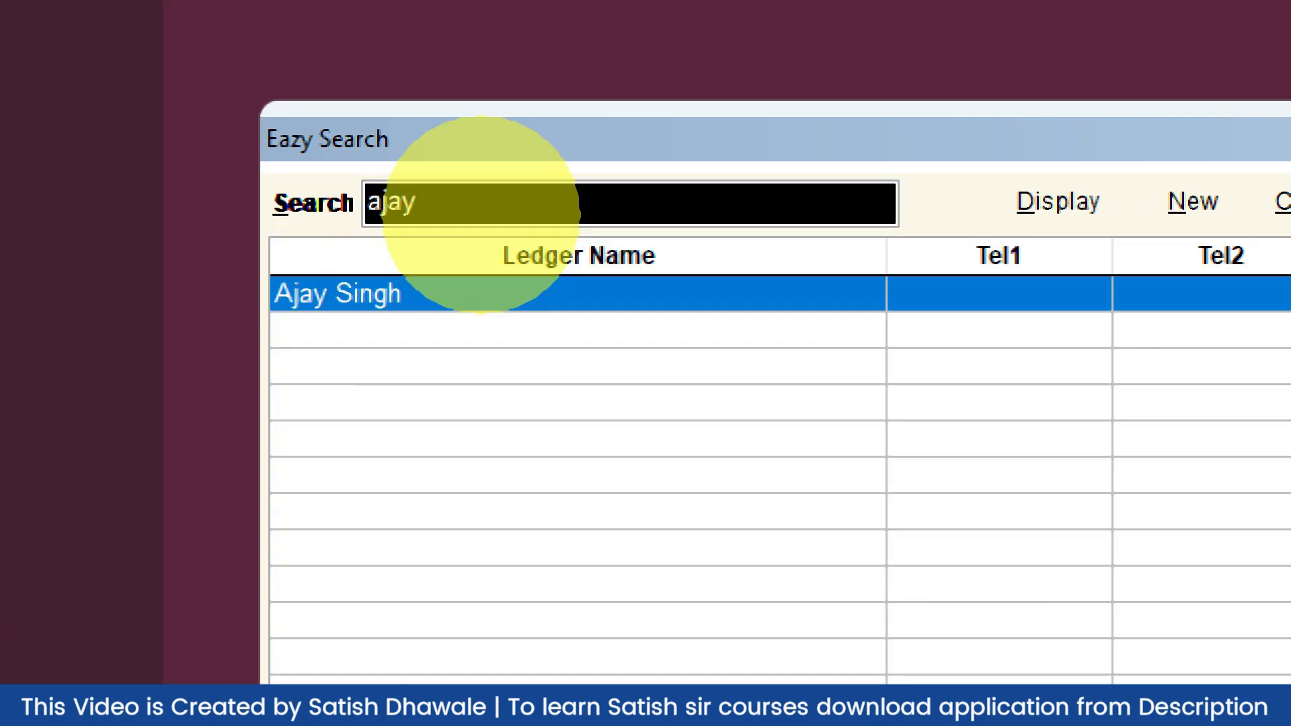
pyautogui.press('BackSpace')
pyautogui.press('BackSpace')
pyautogui.press('BackSpace')
pyautogui.press('BackSpace')
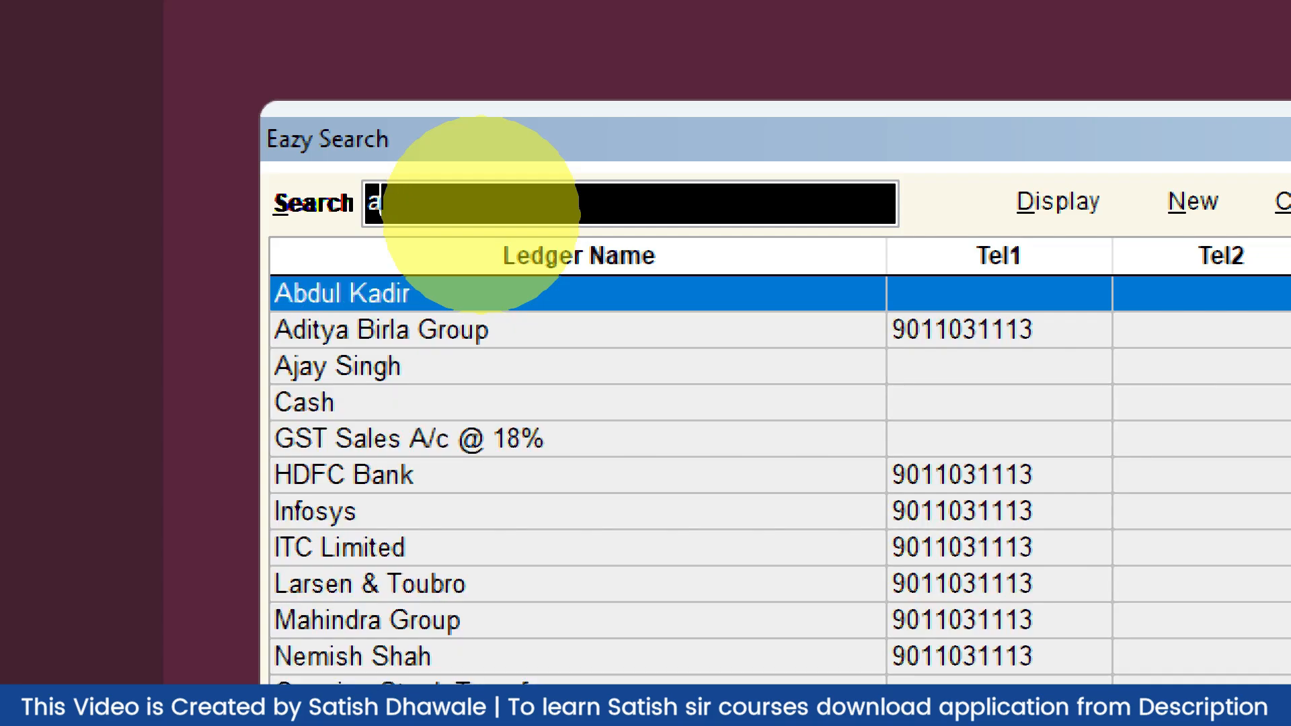
pyautogui.press('Escape')
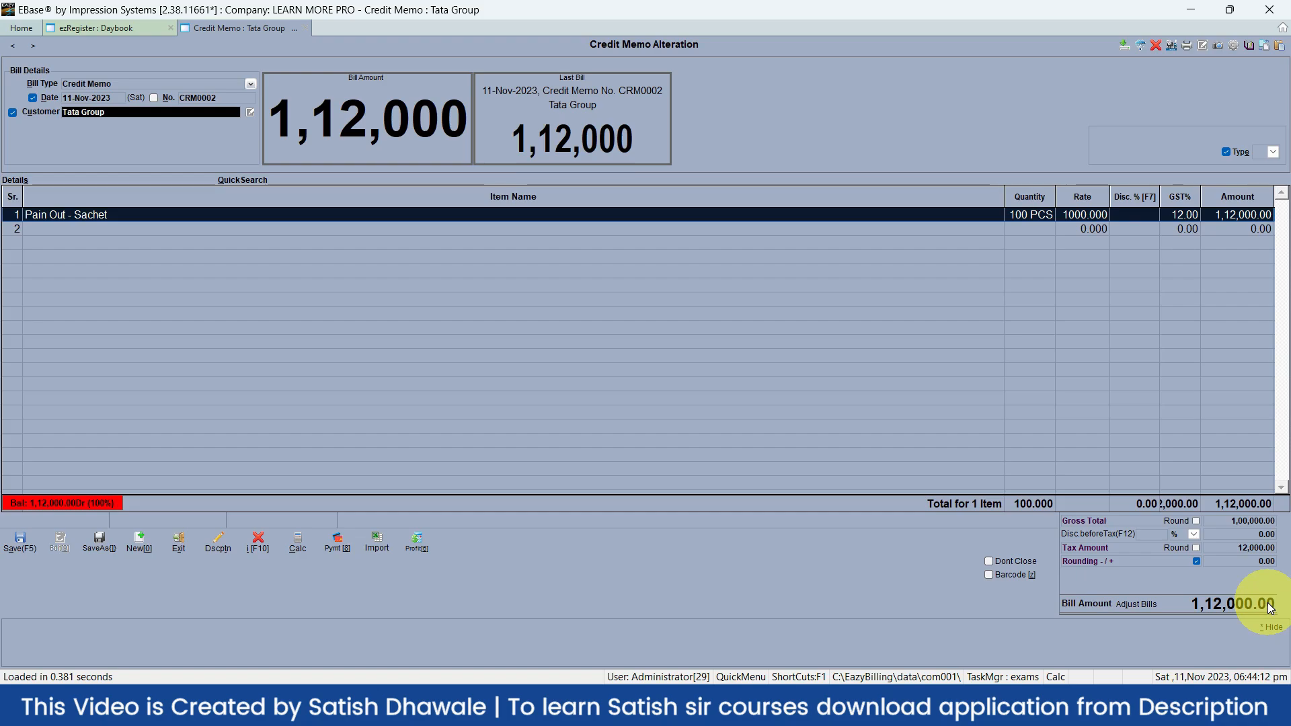
# Save the Tata Group credit memo without printing it
pyautogui.click(19, 541)
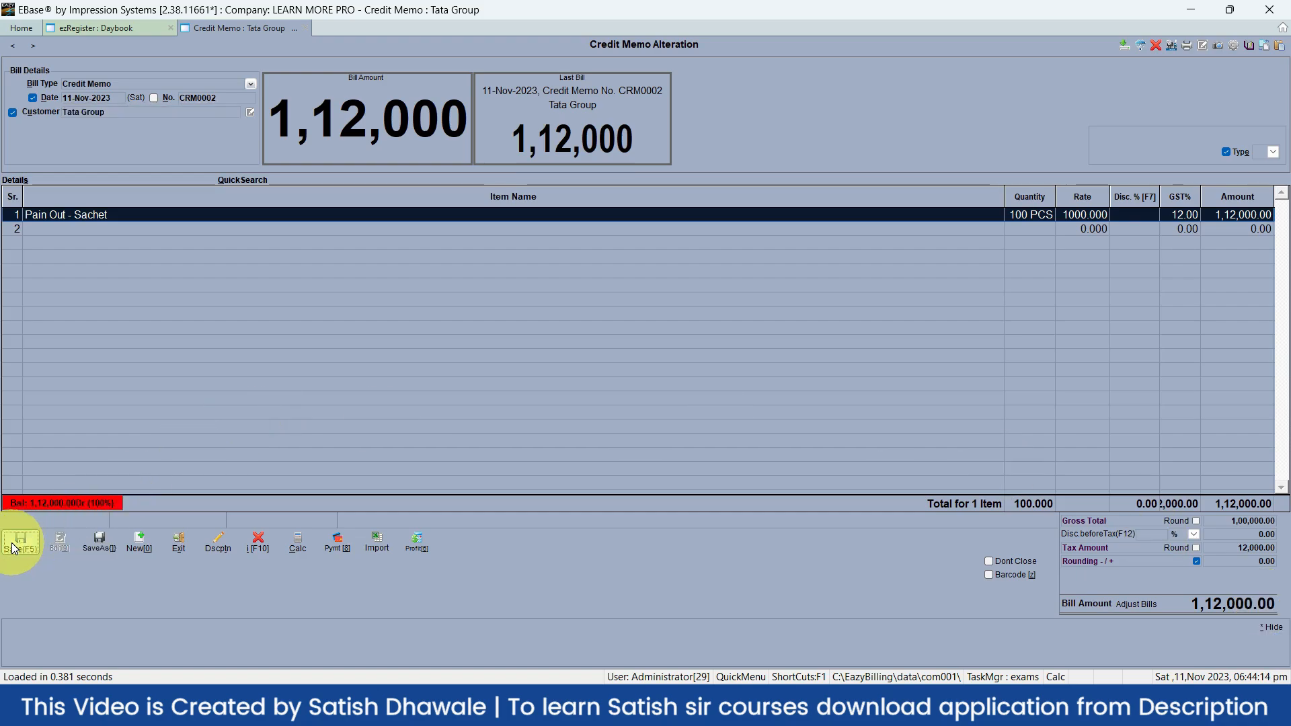
pyautogui.click(661, 364)
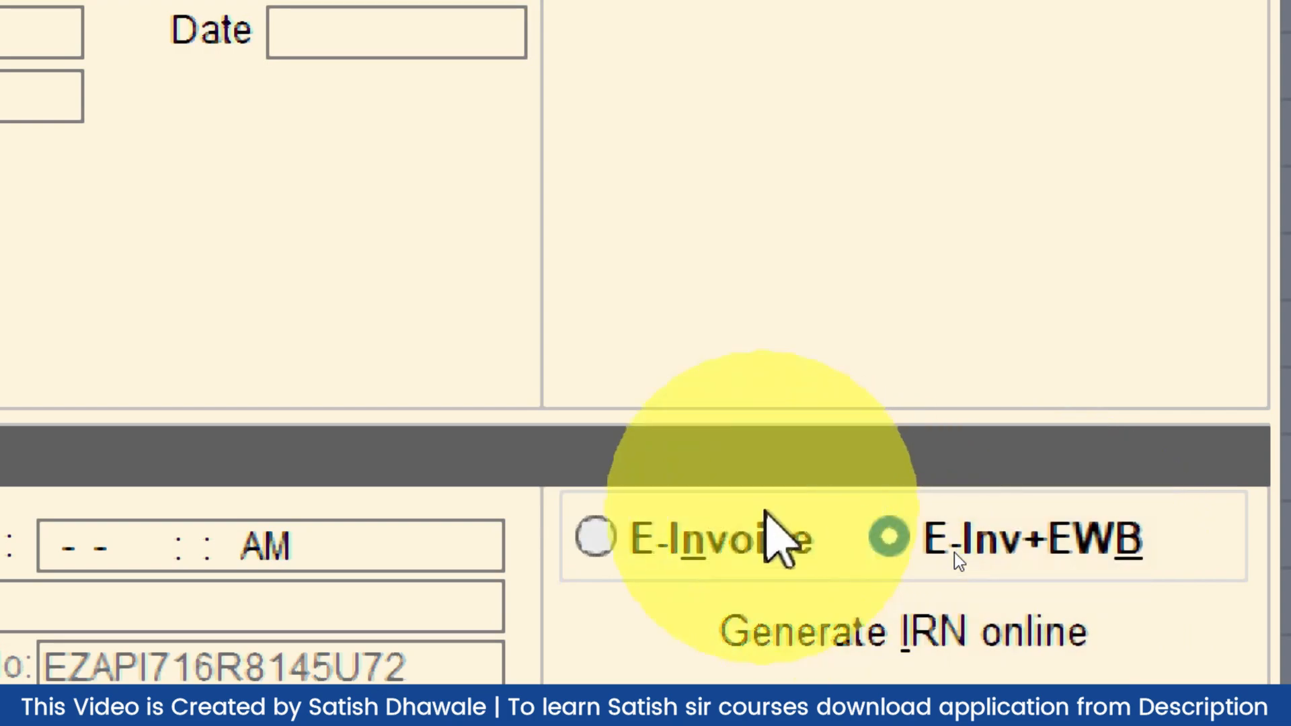
# Toggle between E-Invoice and E-Inv+EWB, leaving E-Inv+EWB selected
pyautogui.click(655, 548)
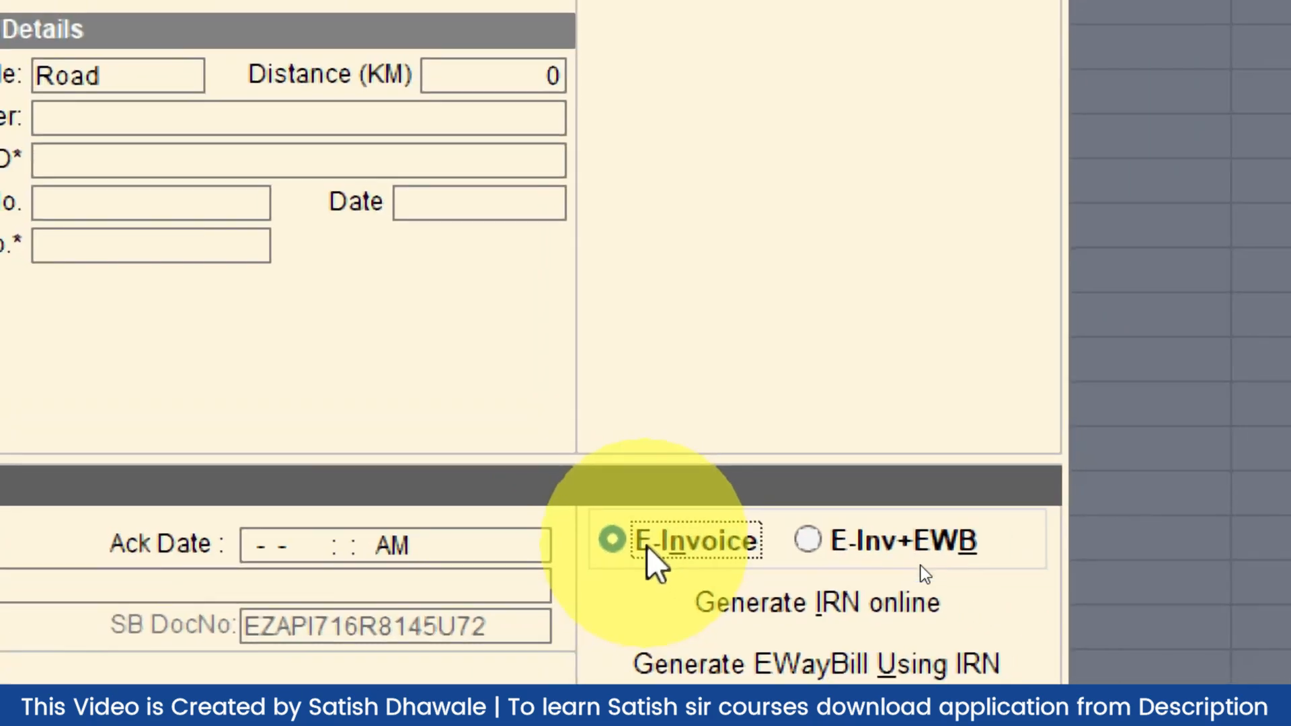
pyautogui.click(829, 557)
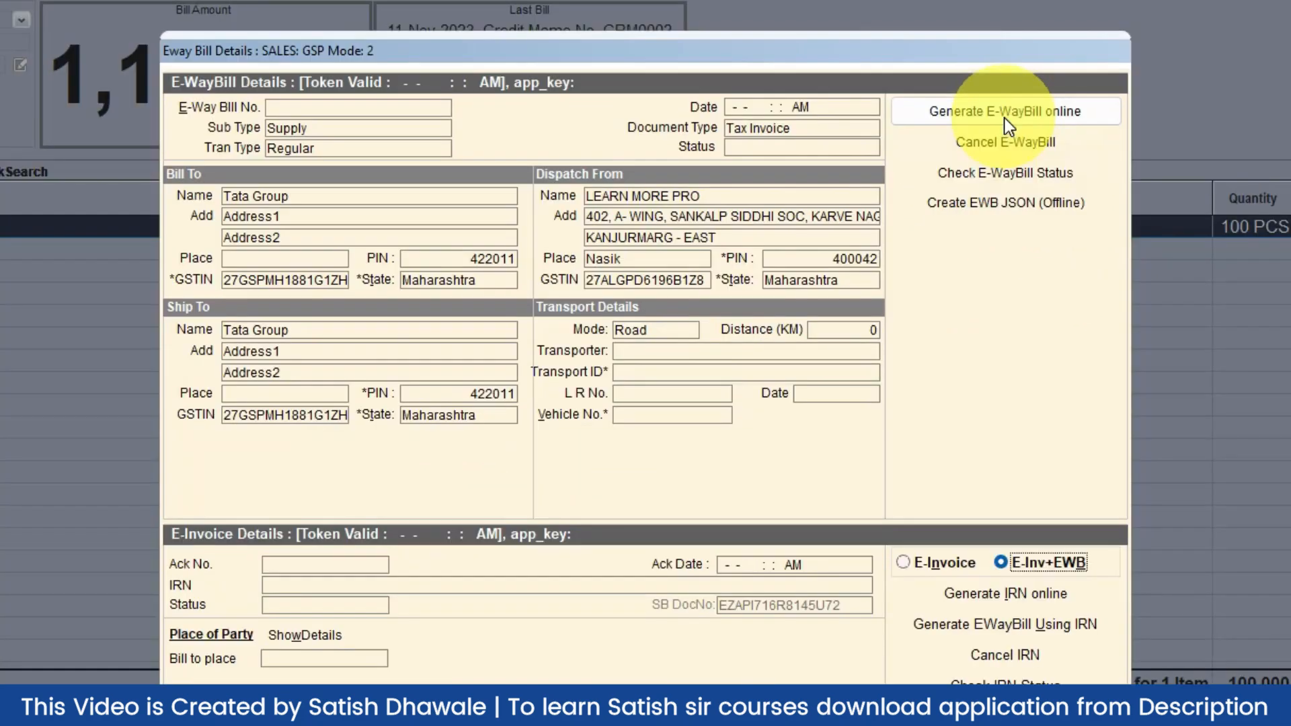
pyautogui.click(955, 558)
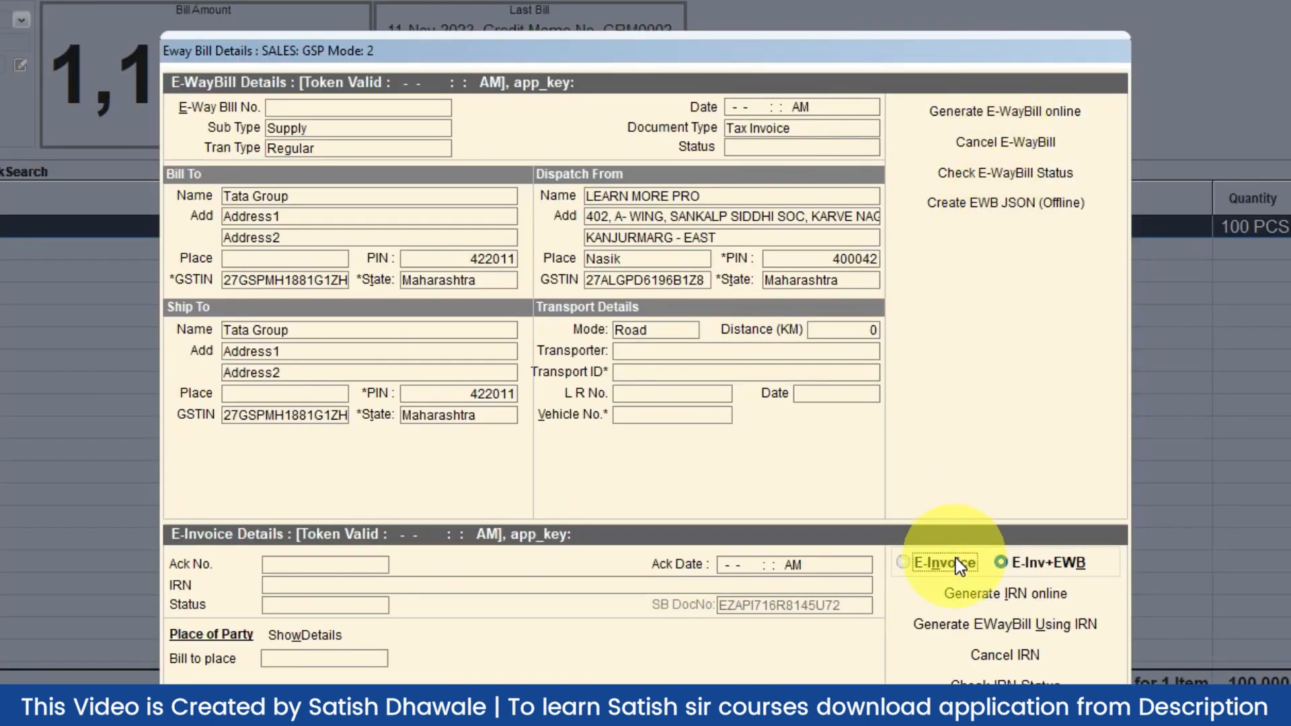
pyautogui.click(1022, 558)
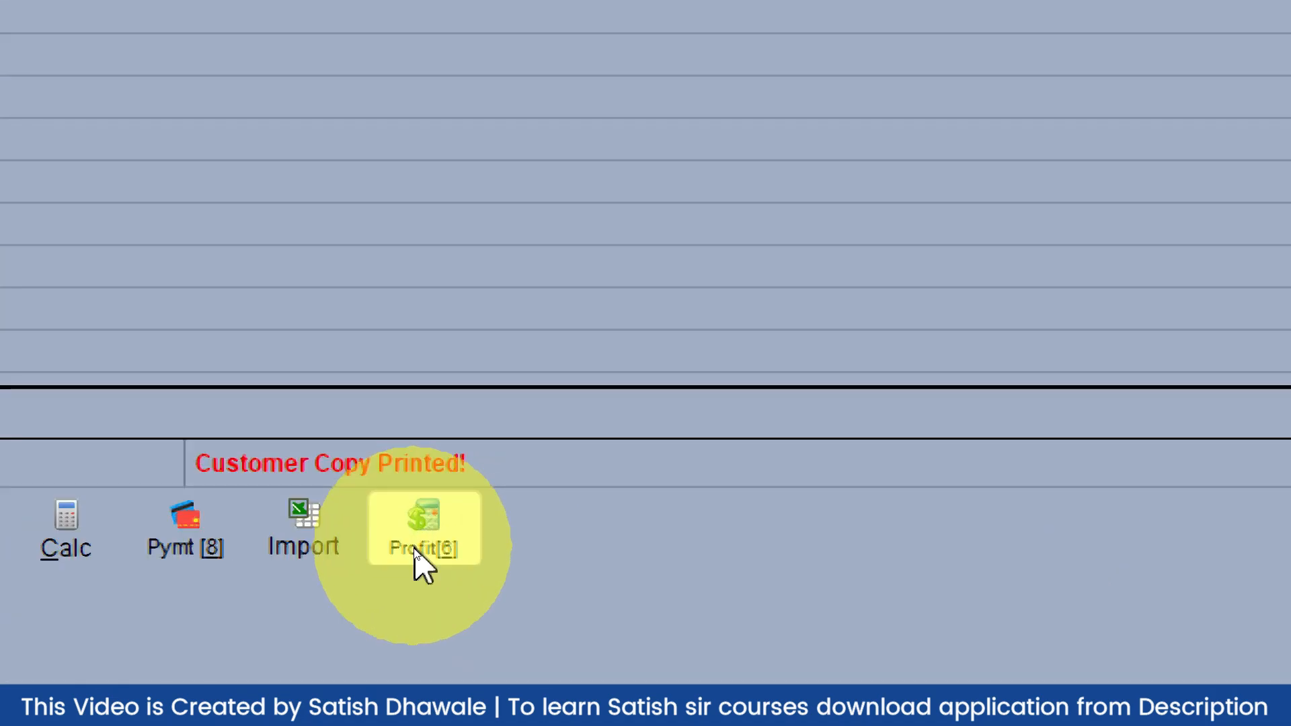
# Show the Billwise Profit for MOUSE (200.00 at 21.05%) and select Alternate Purch Rate
pyautogui.click(415, 550)
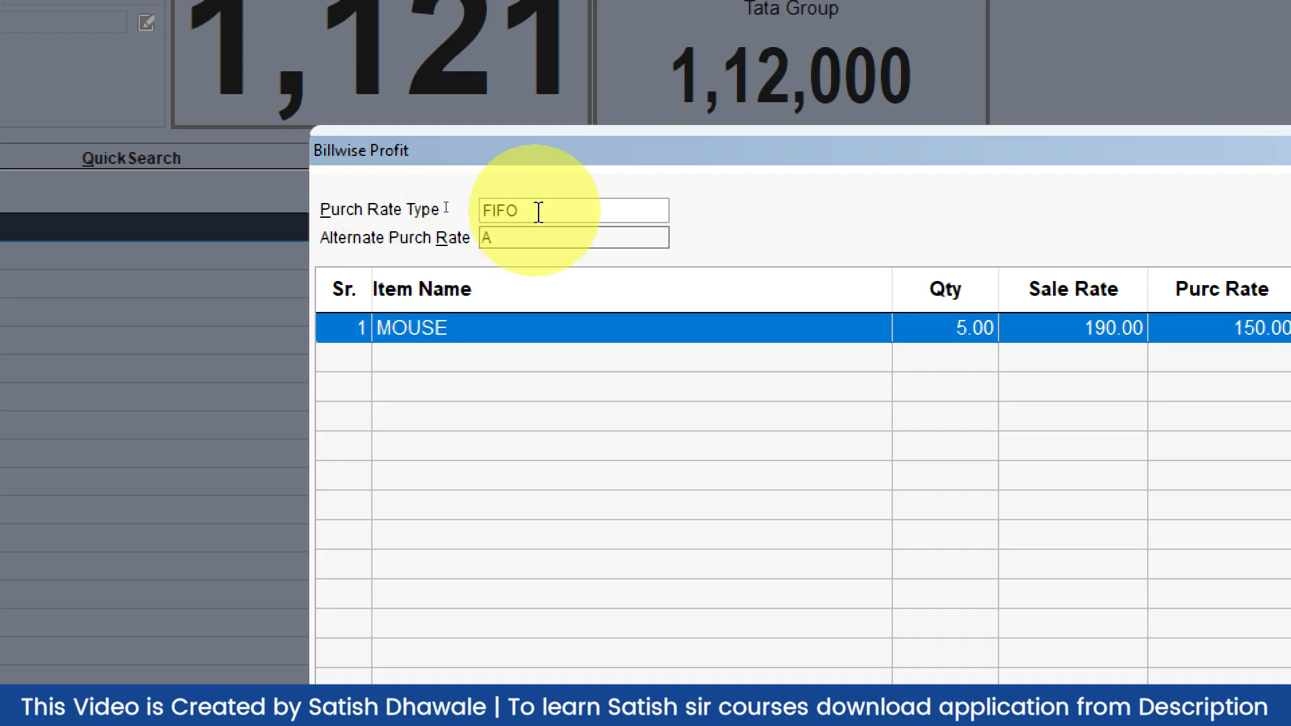
pyautogui.click(528, 238)
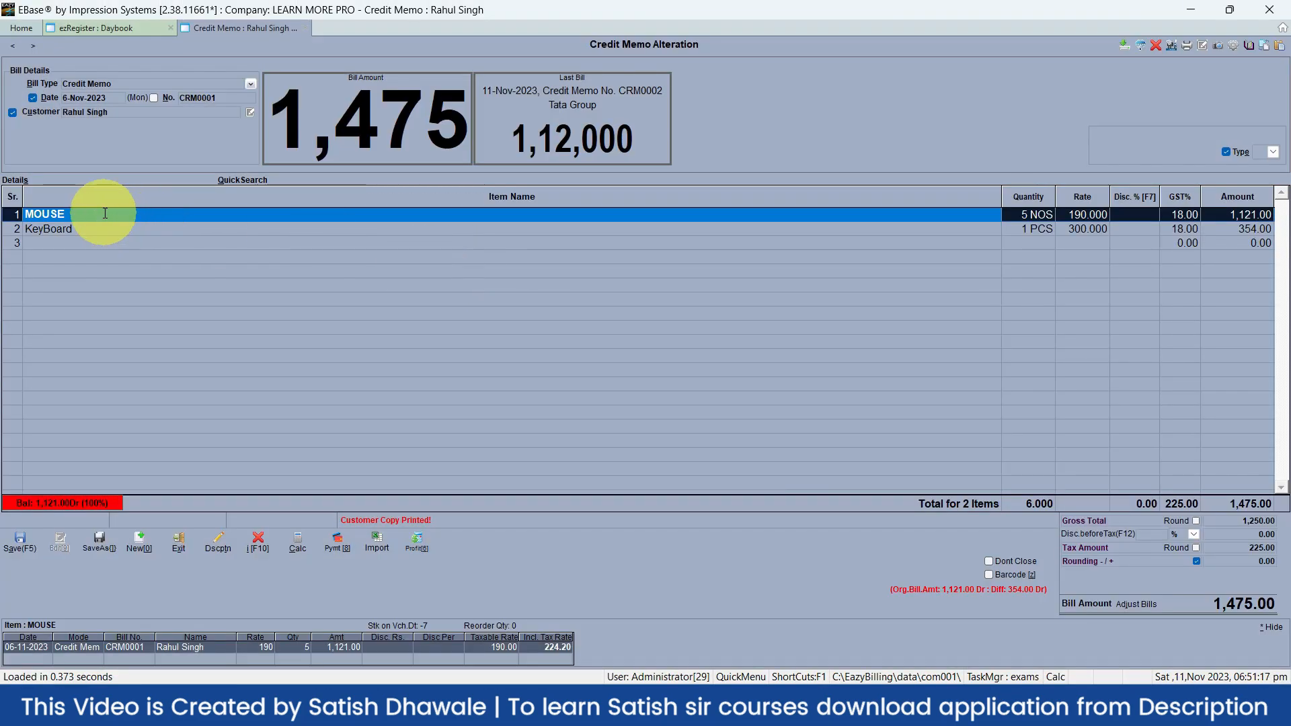
# Review the bill-wise profit for the MOUSE and KeyBoard rows, totalling 300.00 at 24.00%
pyautogui.press('Down')
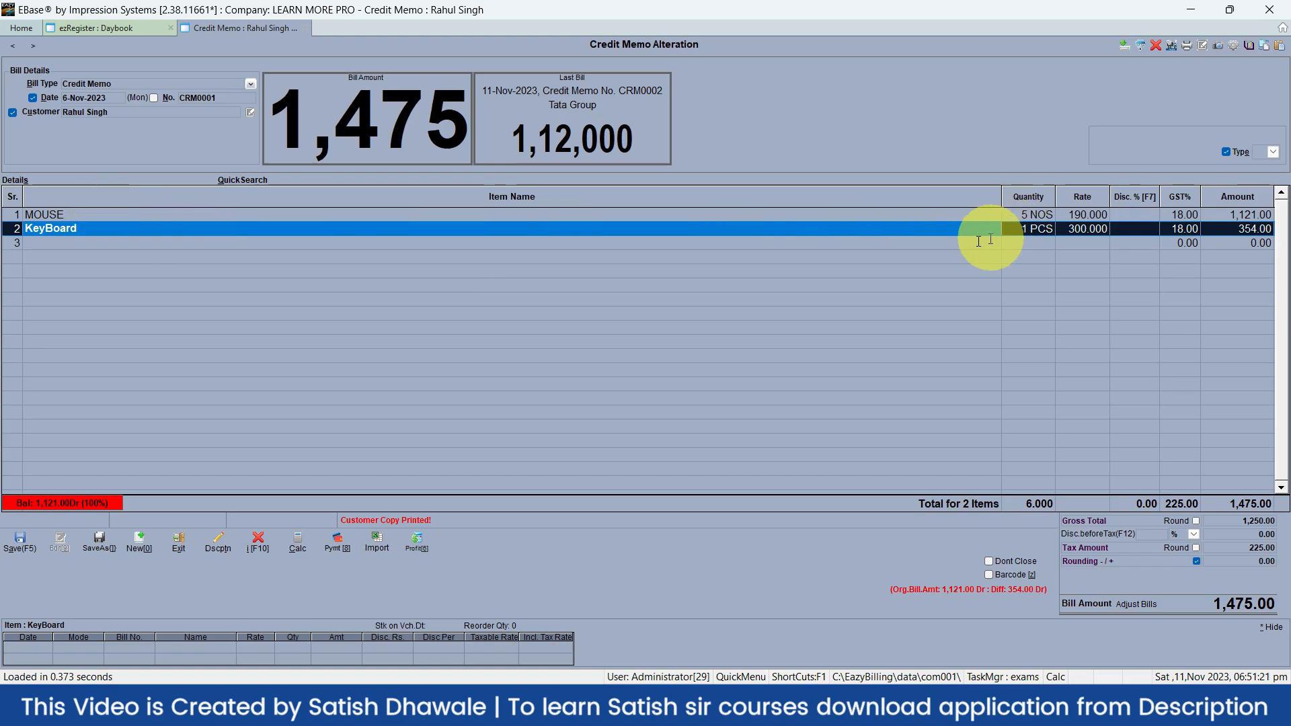
pyautogui.click(413, 550)
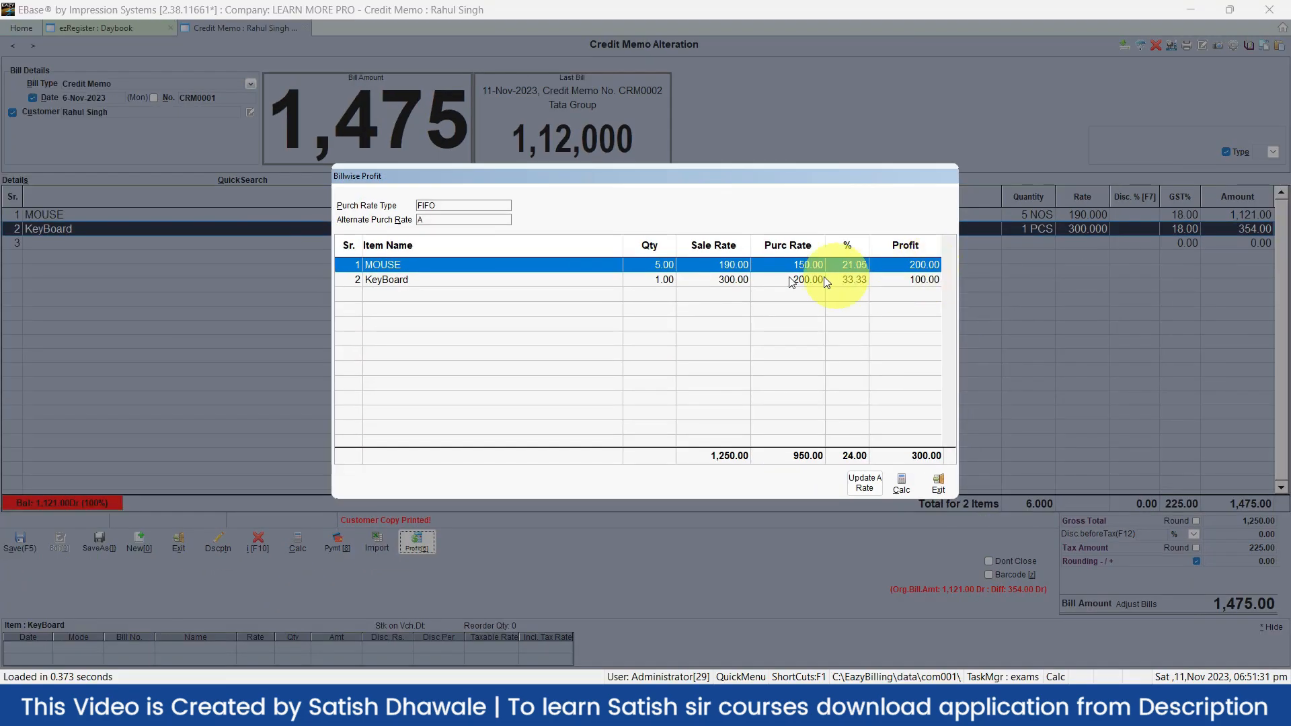
pyautogui.click(509, 281)
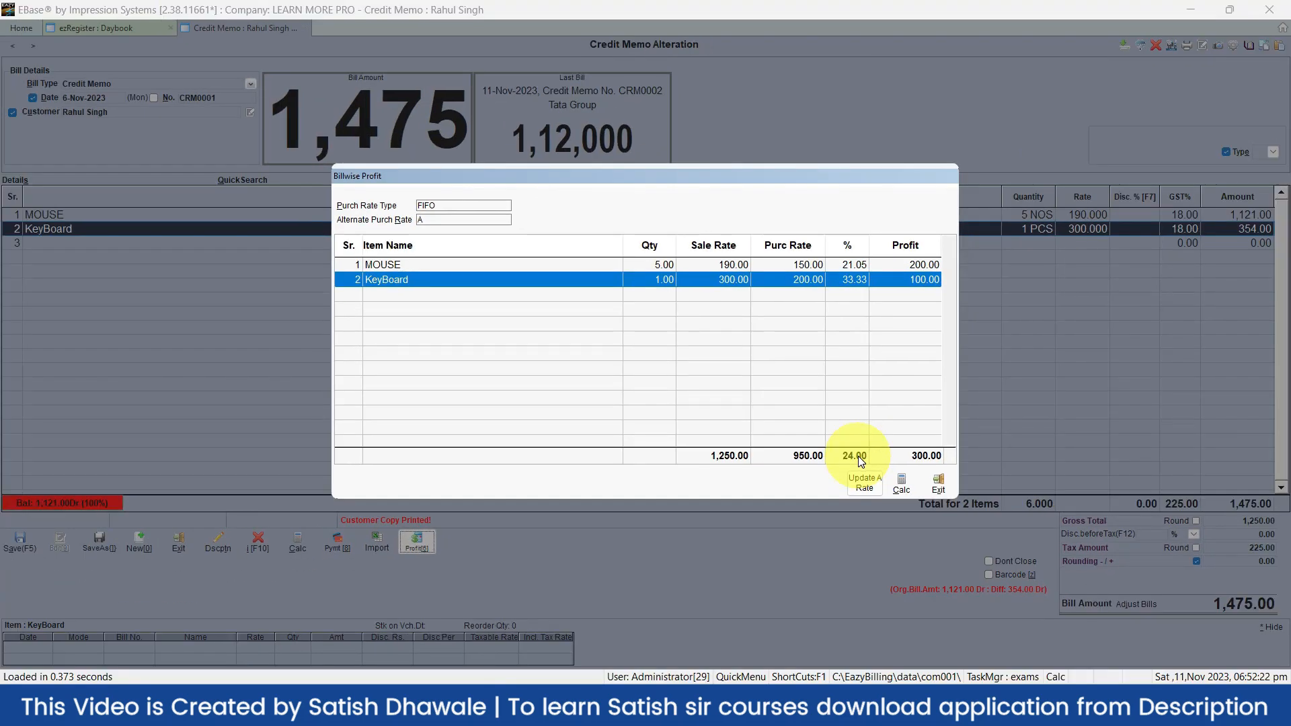
pyautogui.click(848, 264)
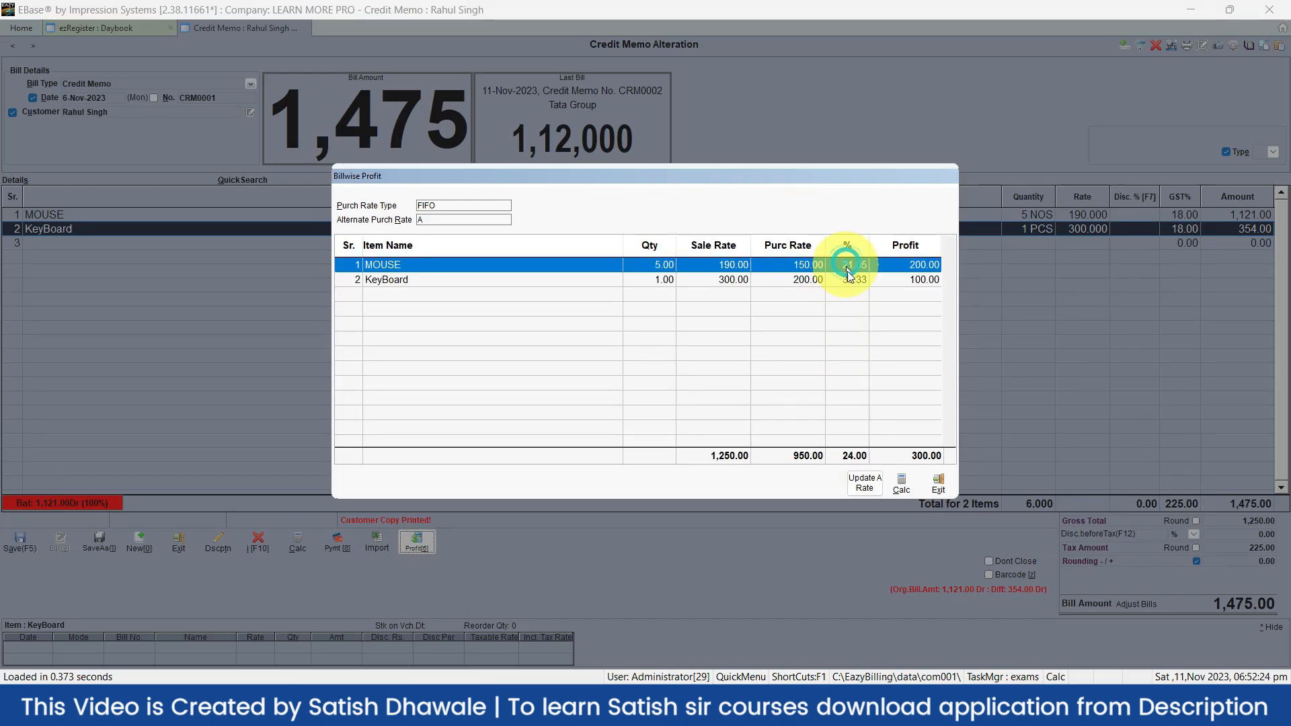
pyautogui.click(850, 279)
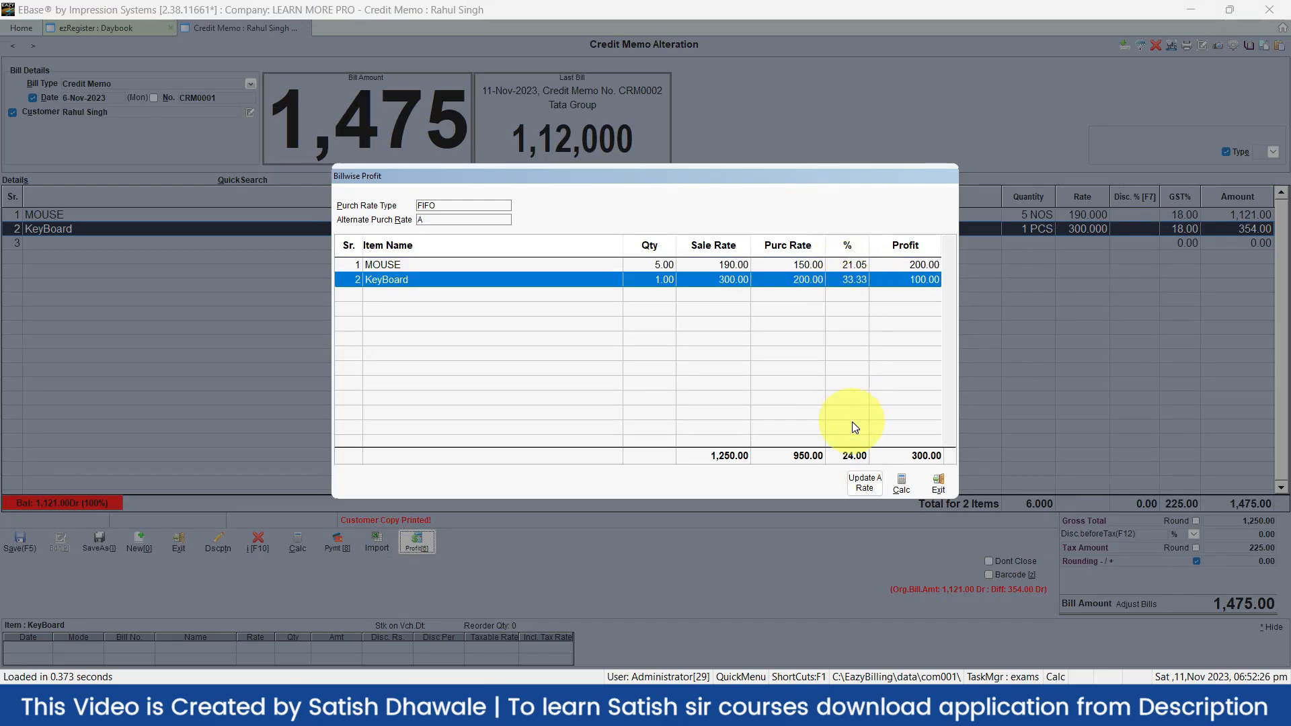
pyautogui.click(851, 452)
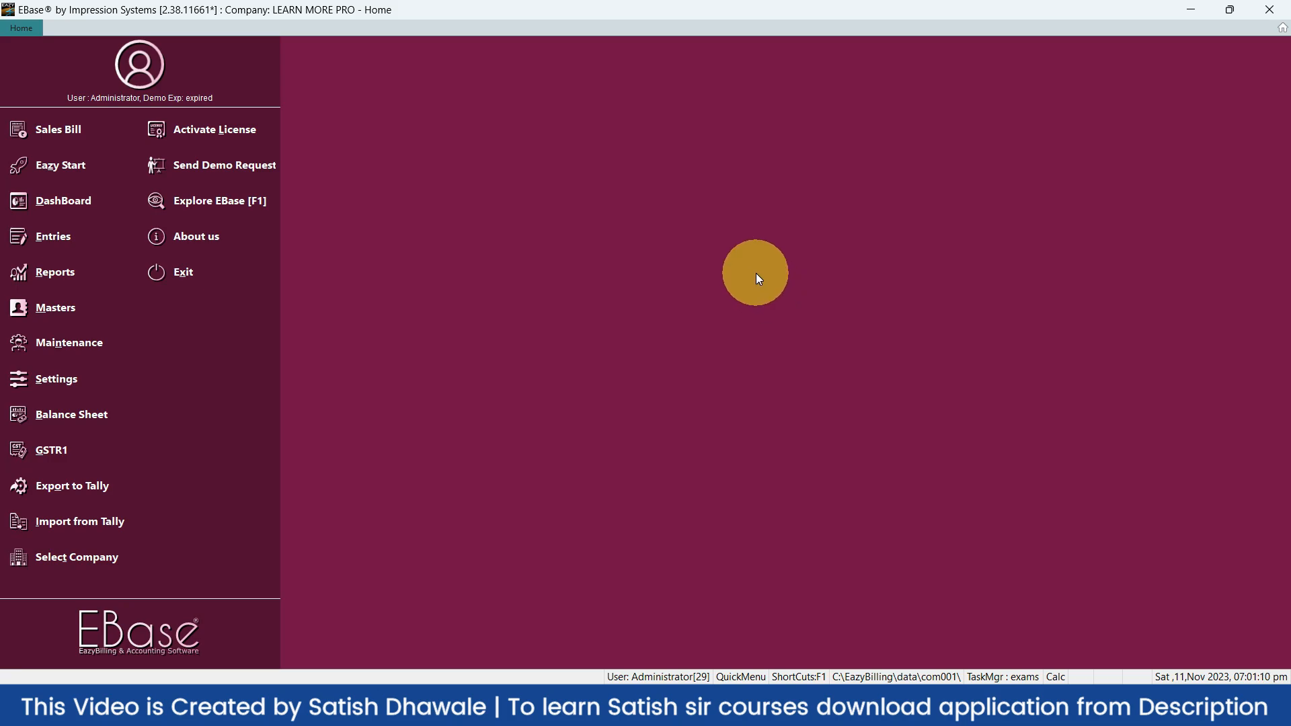
# Open a new bill entry window from the Home screen
pyautogui.click(87, 125)
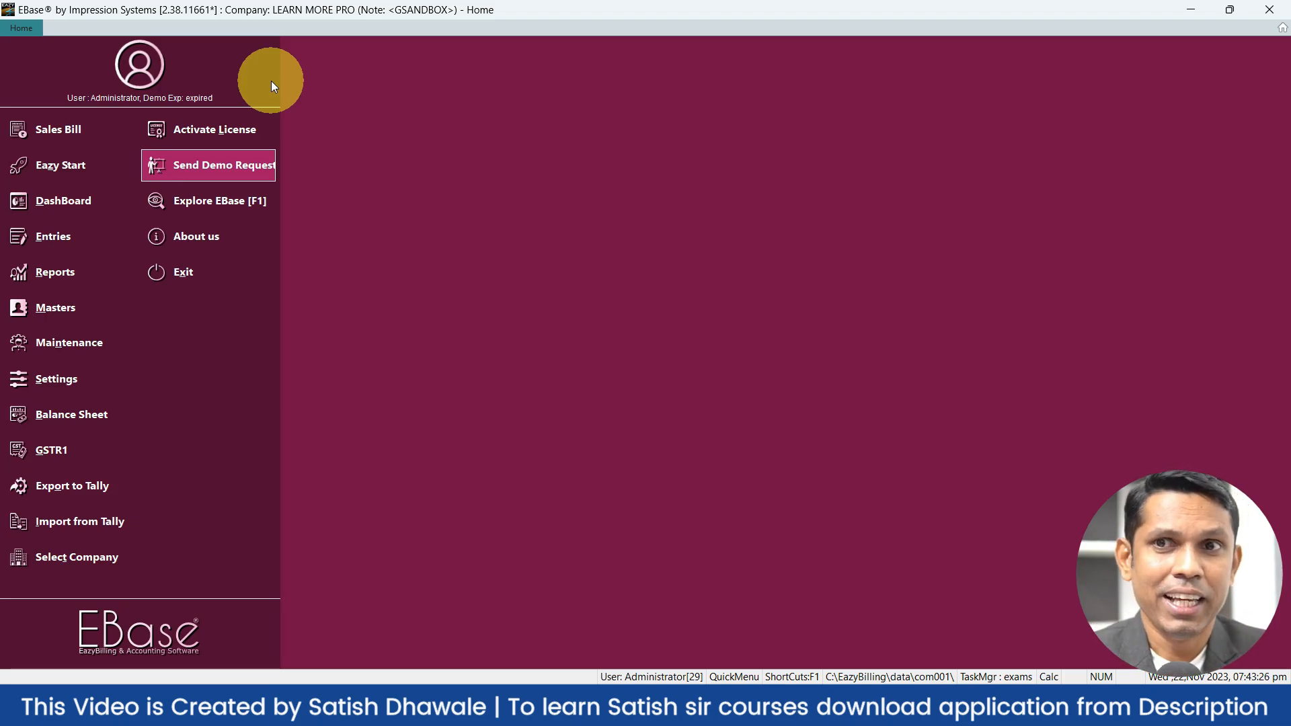
# Apply the Gentle Red menu colour scheme
pyautogui.click(140, 63)
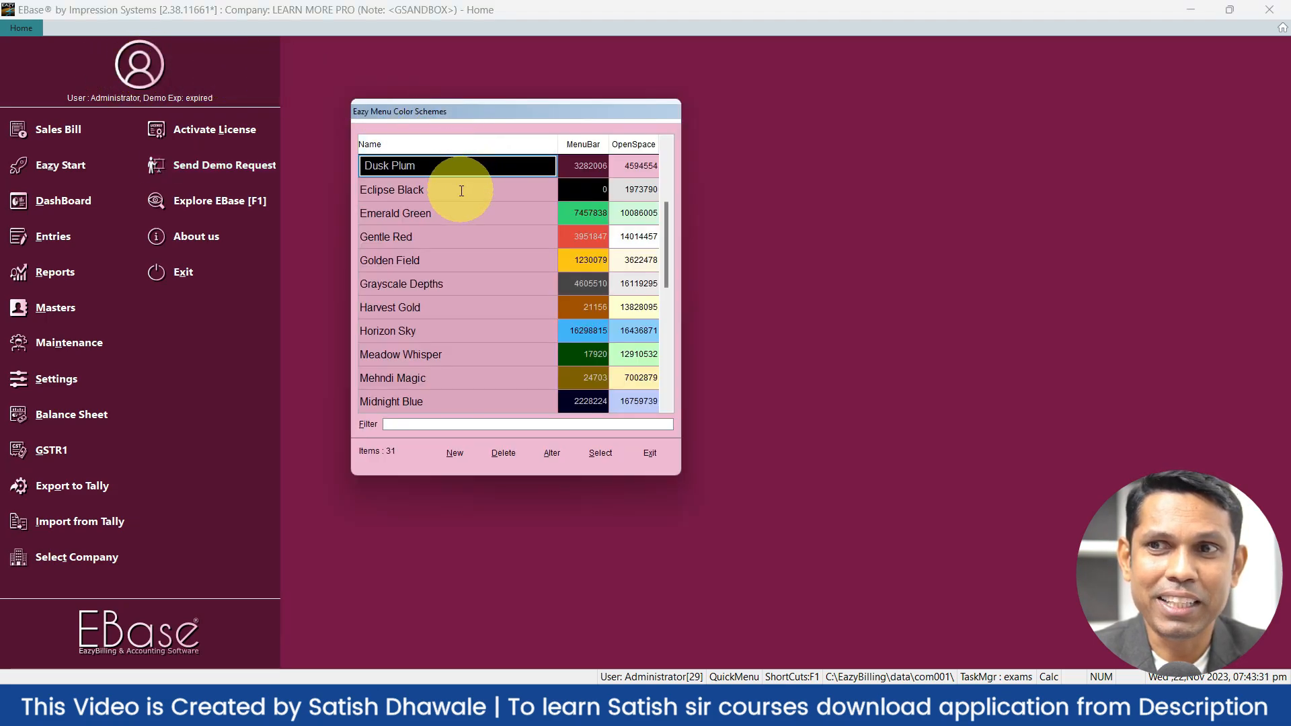
pyautogui.click(446, 237)
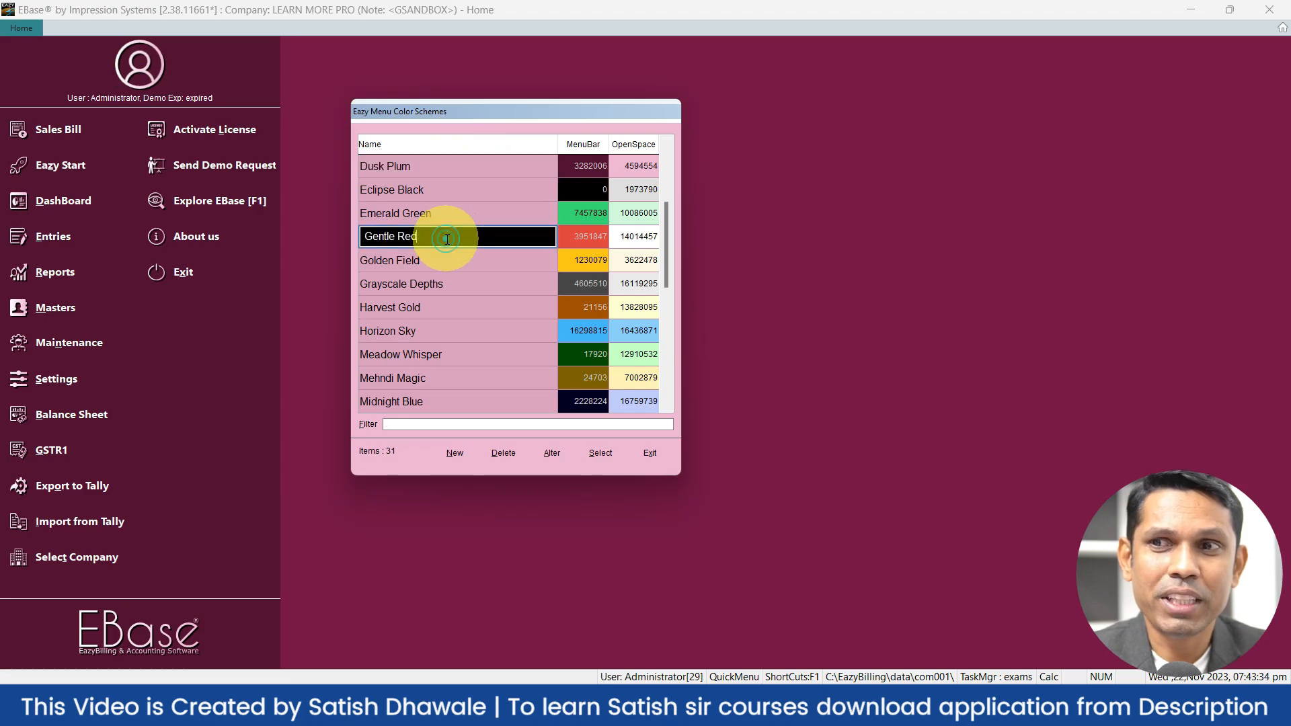
pyautogui.click(607, 445)
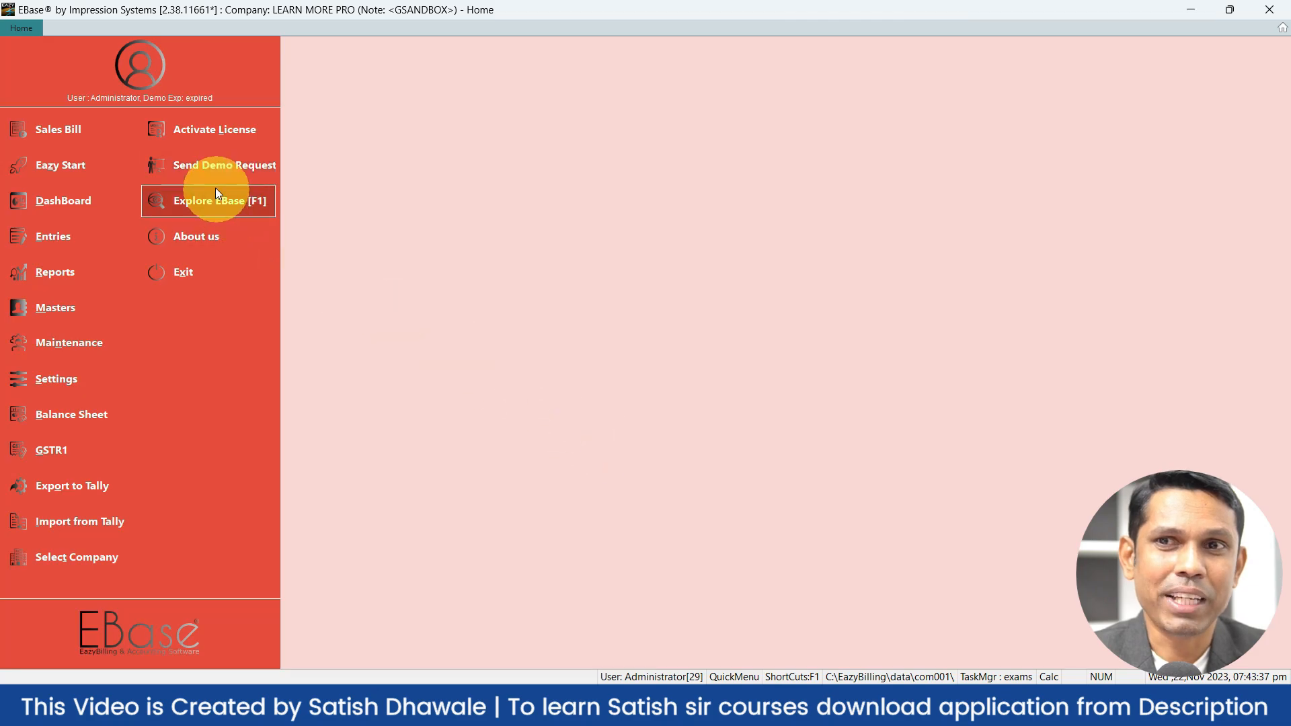
# Switch the menu colour scheme to Olive Green and start a new custom scheme
pyautogui.click(155, 67)
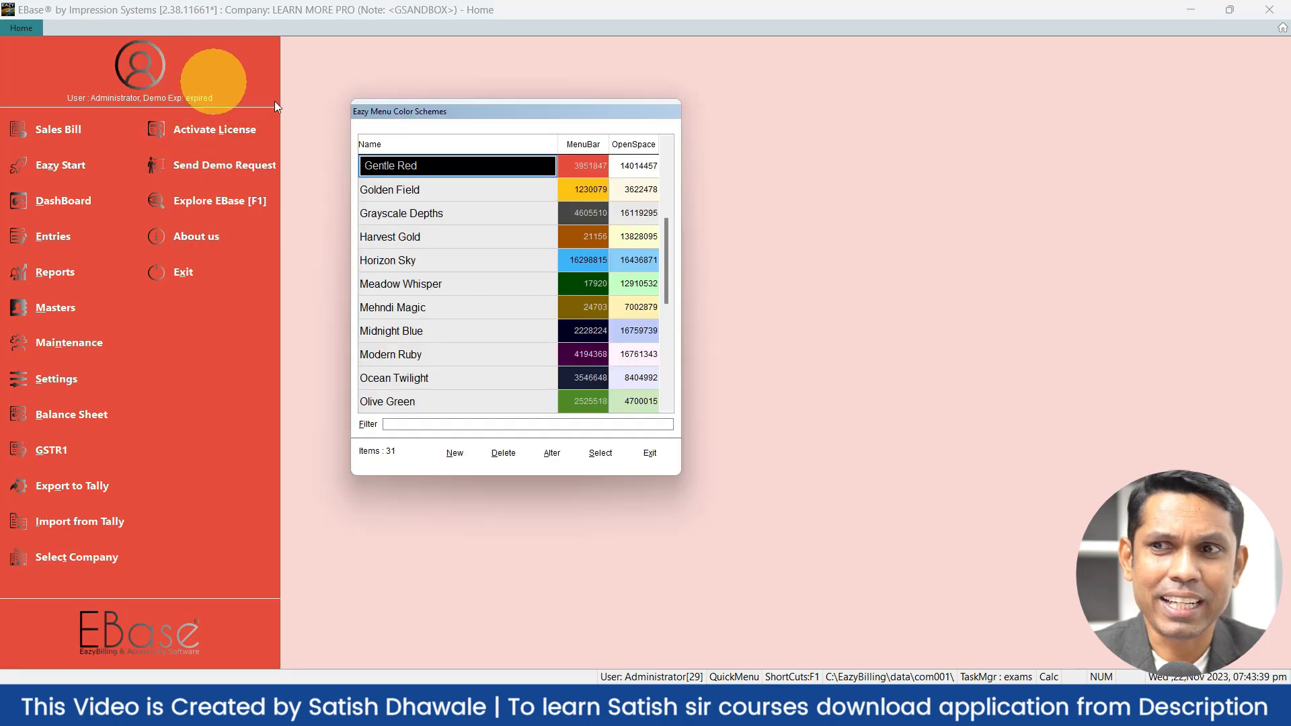
pyautogui.click(437, 401)
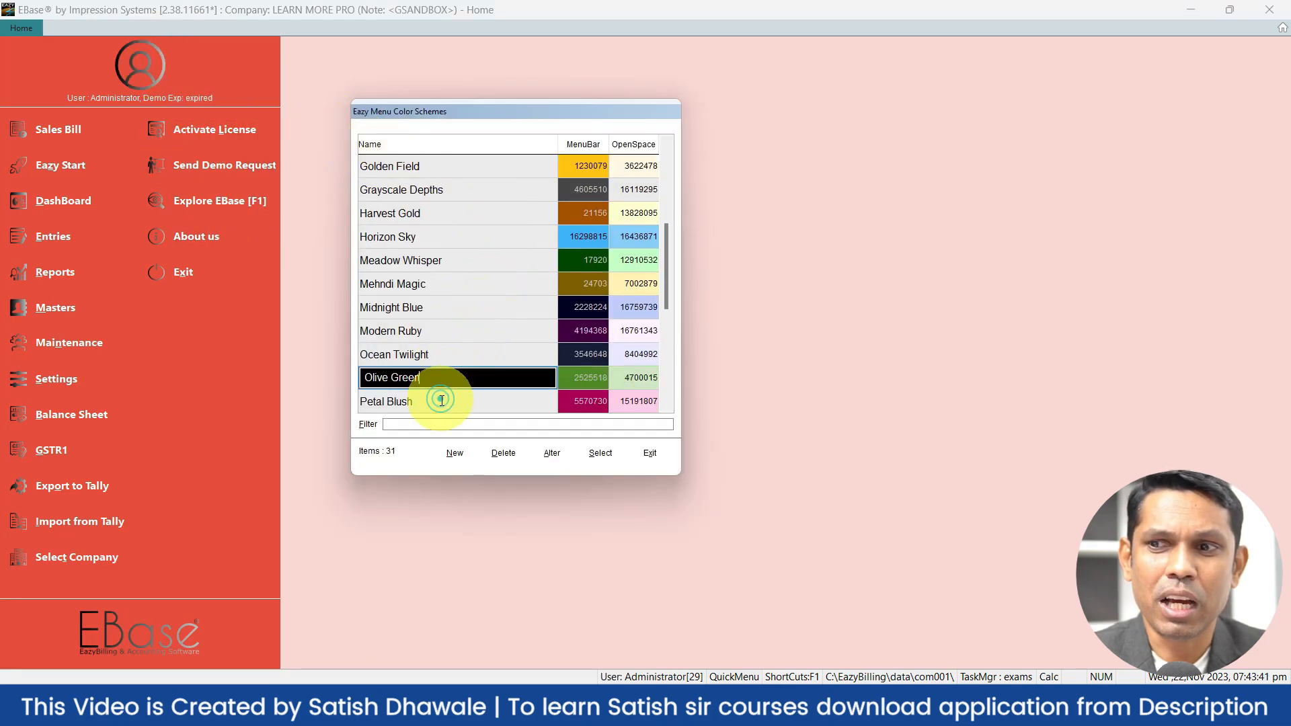
pyautogui.click(586, 453)
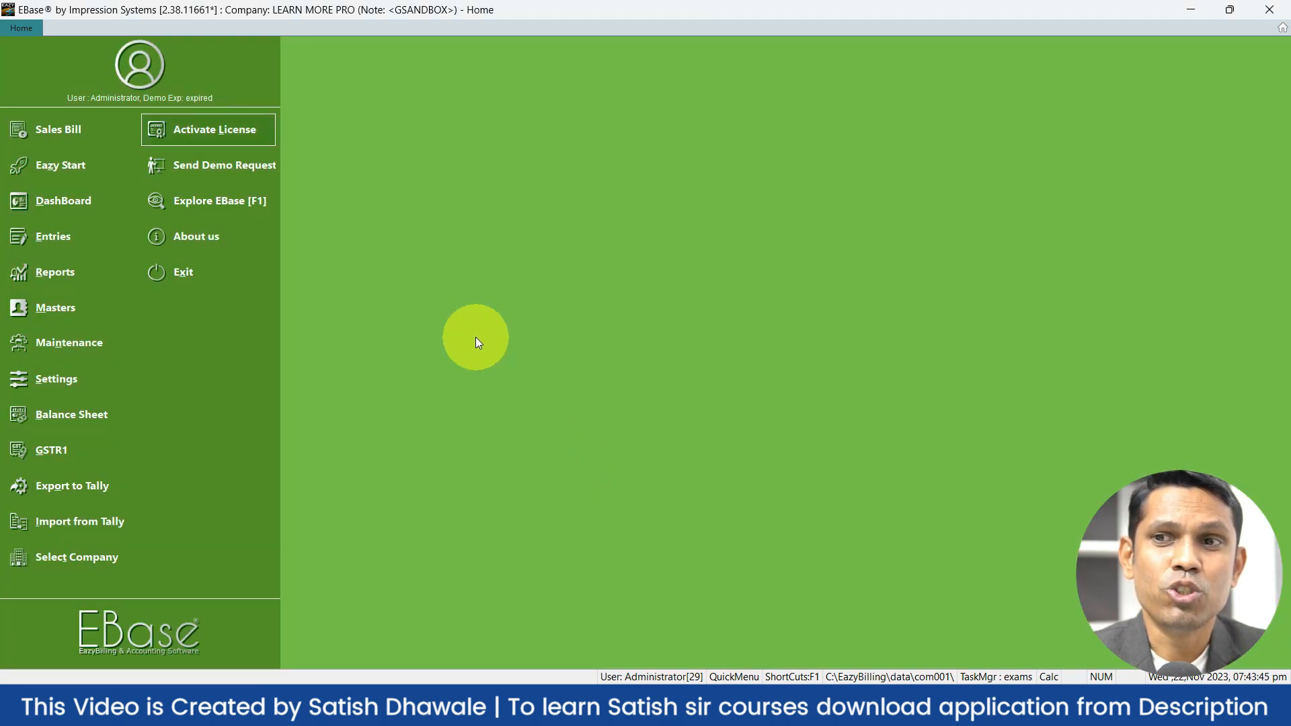
pyautogui.click(143, 70)
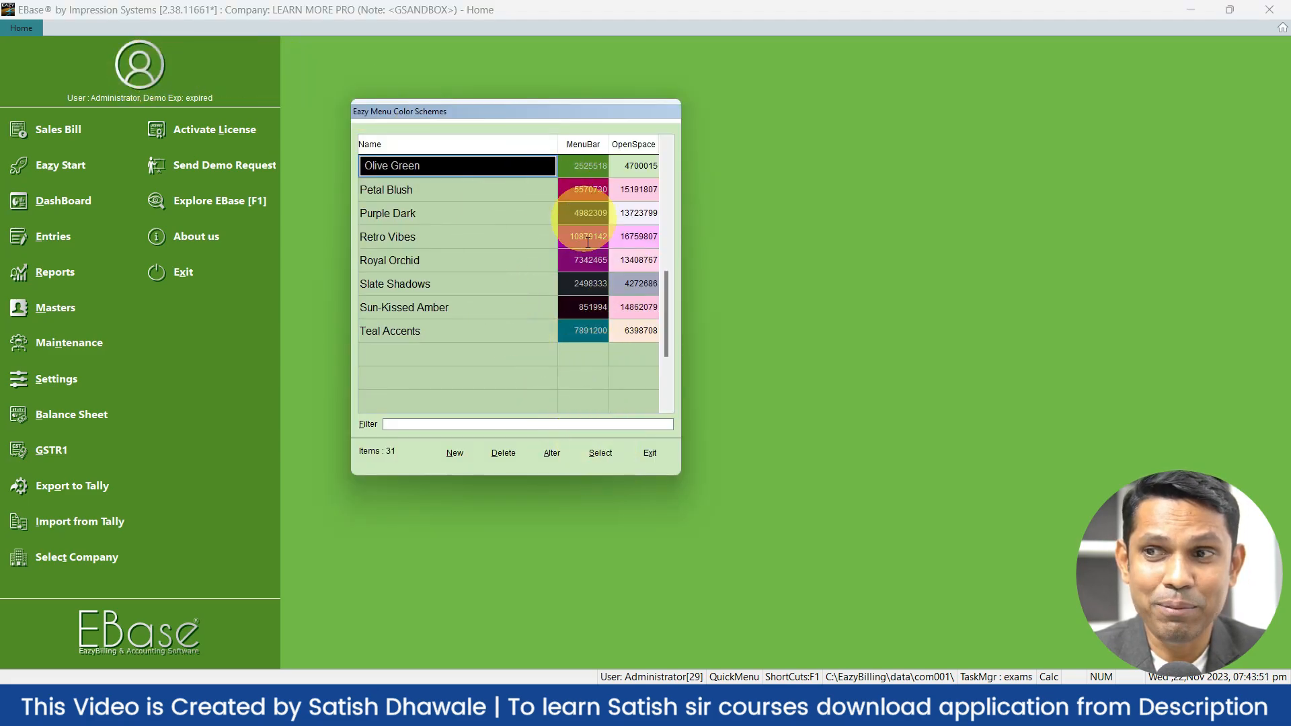
pyautogui.click(463, 453)
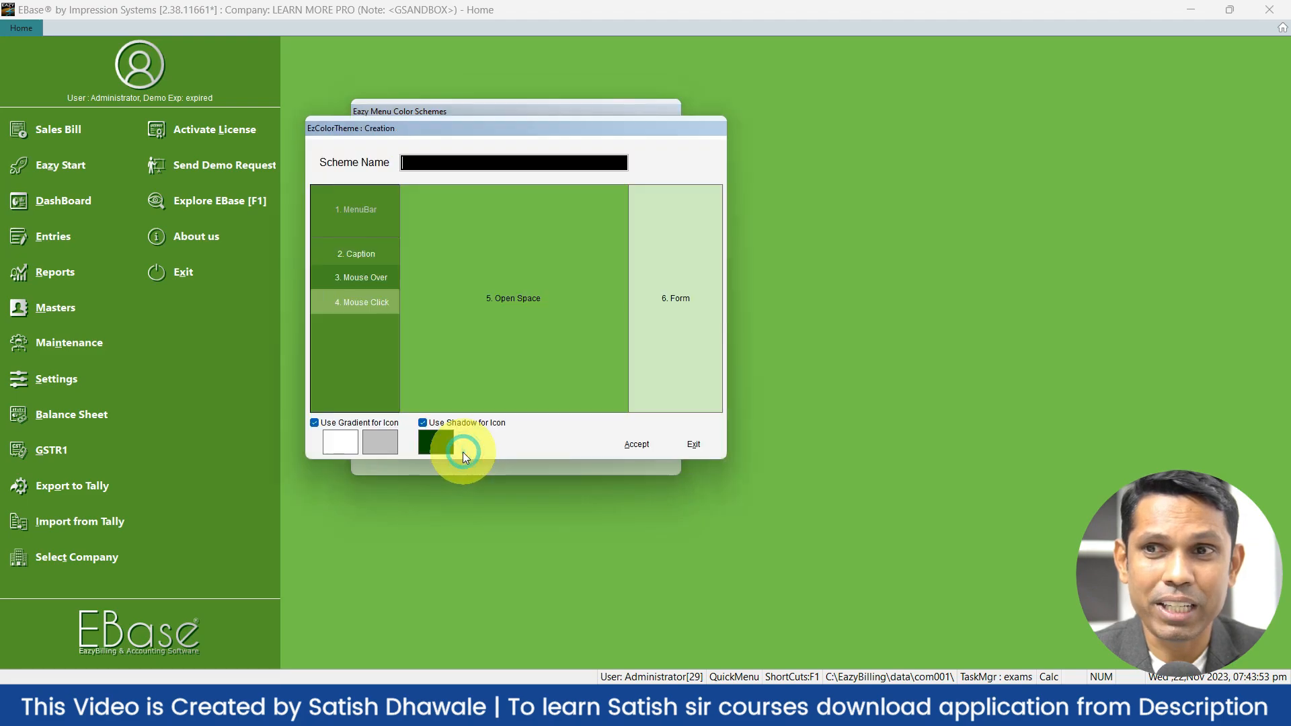
pyautogui.click(374, 228)
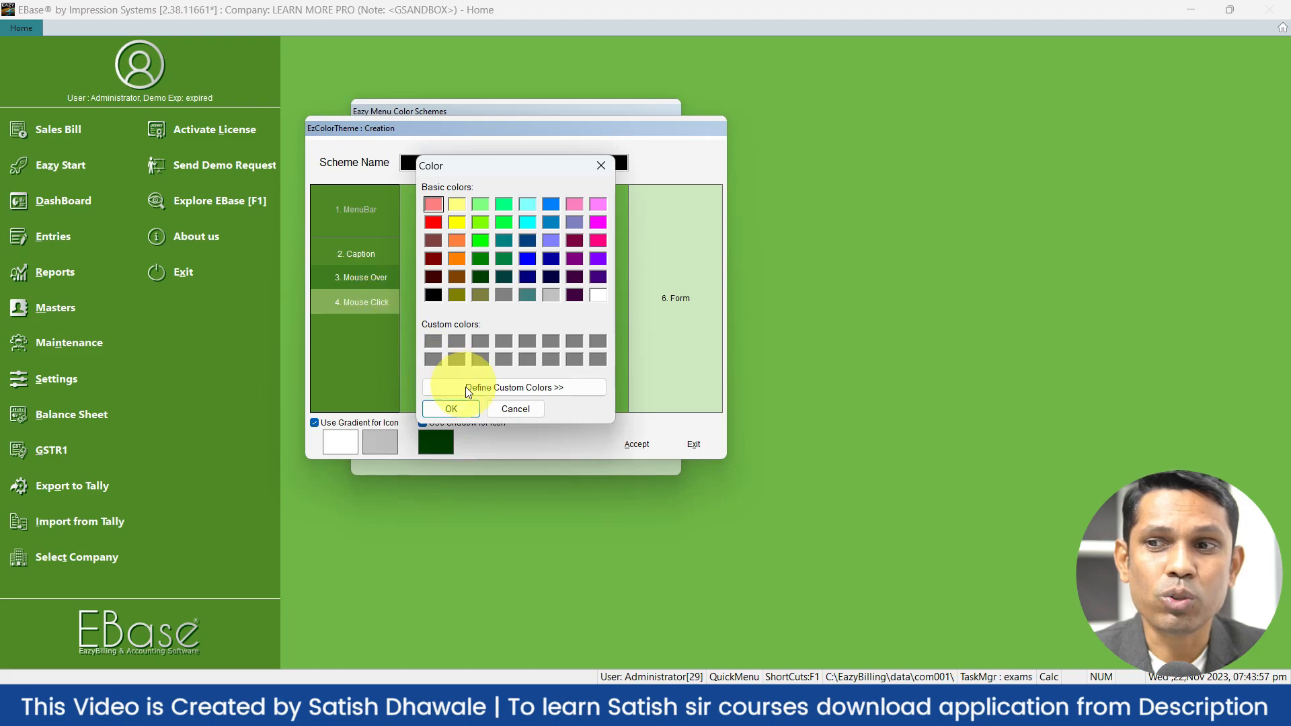
pyautogui.click(494, 409)
pyautogui.click(500, 407)
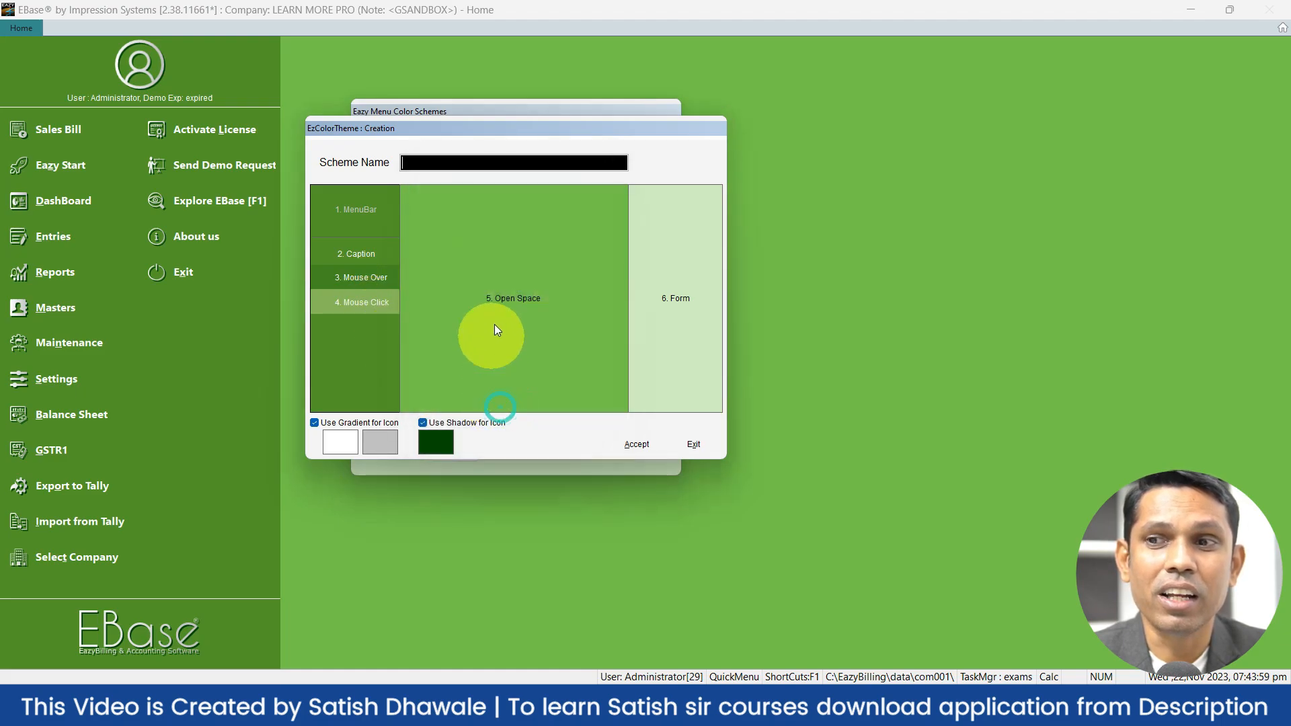